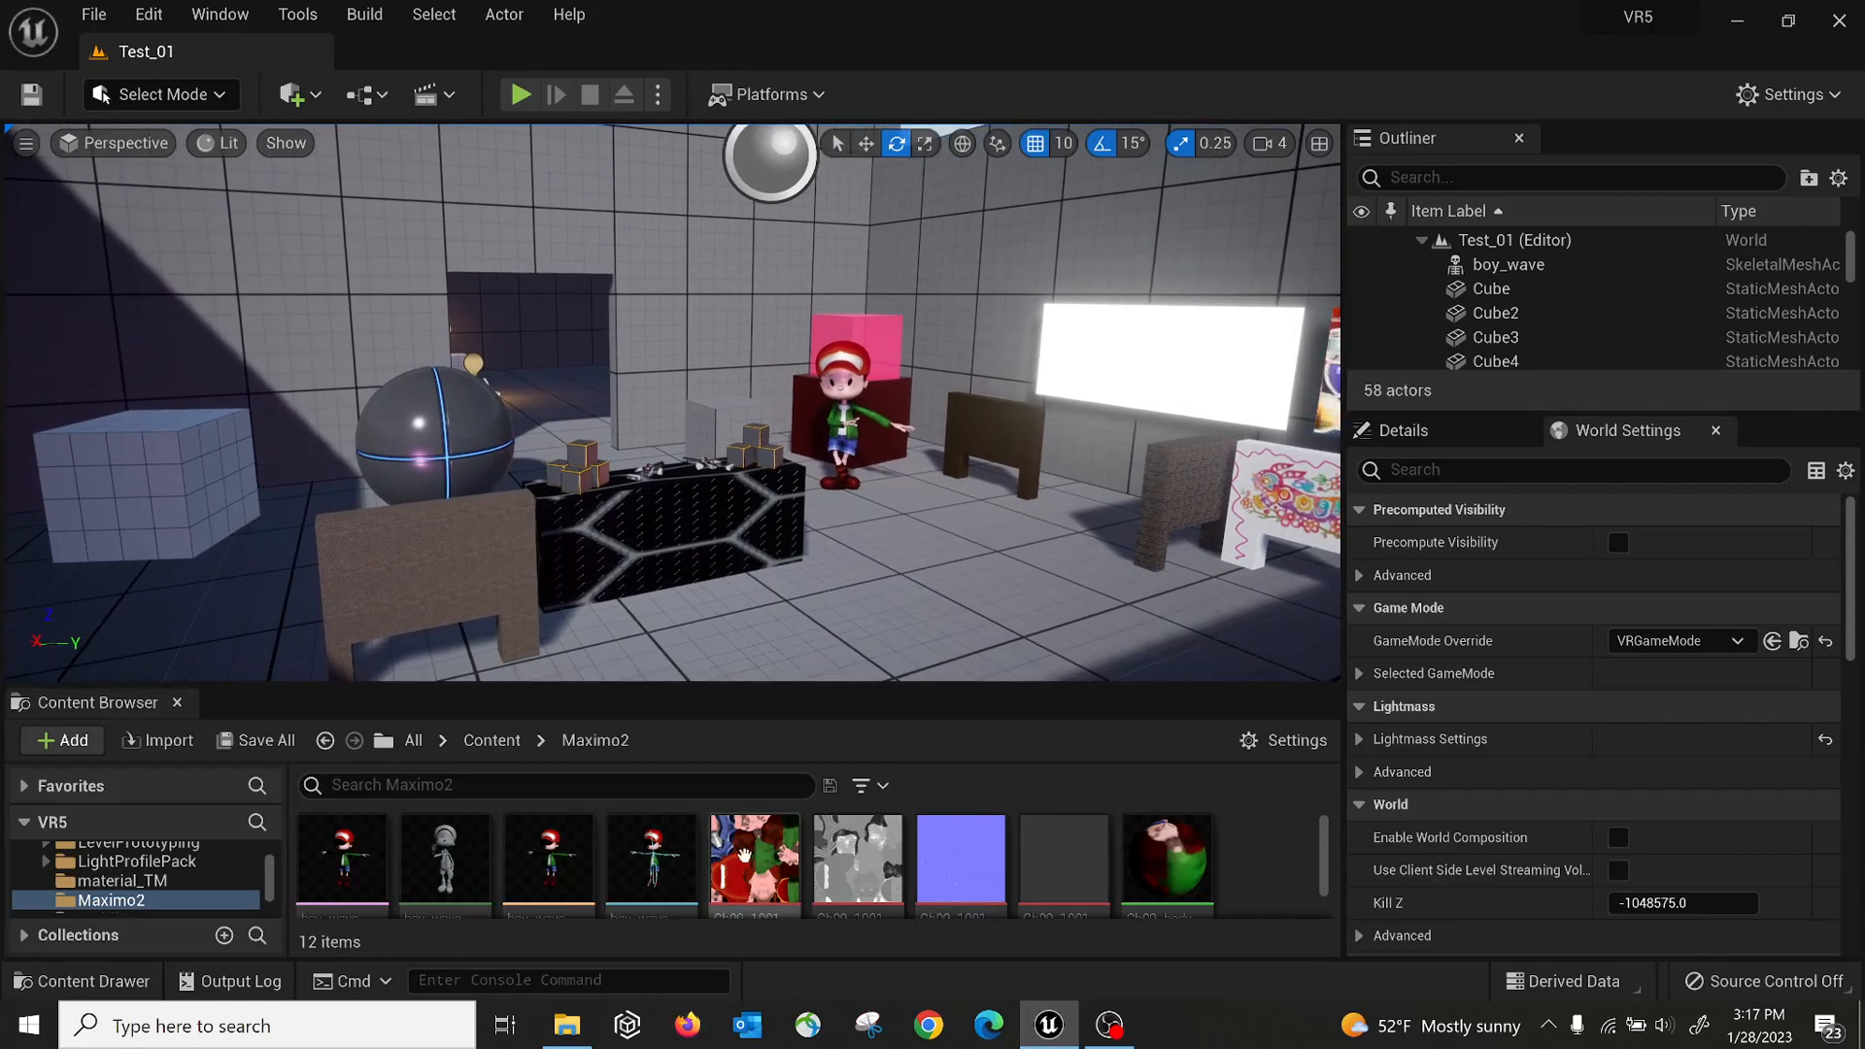
Select the boy_wave and Ch09 assets in the Maximo2 folder and look at the Migrate option among their asset actions
right_drag(930, 461, 899, 464)
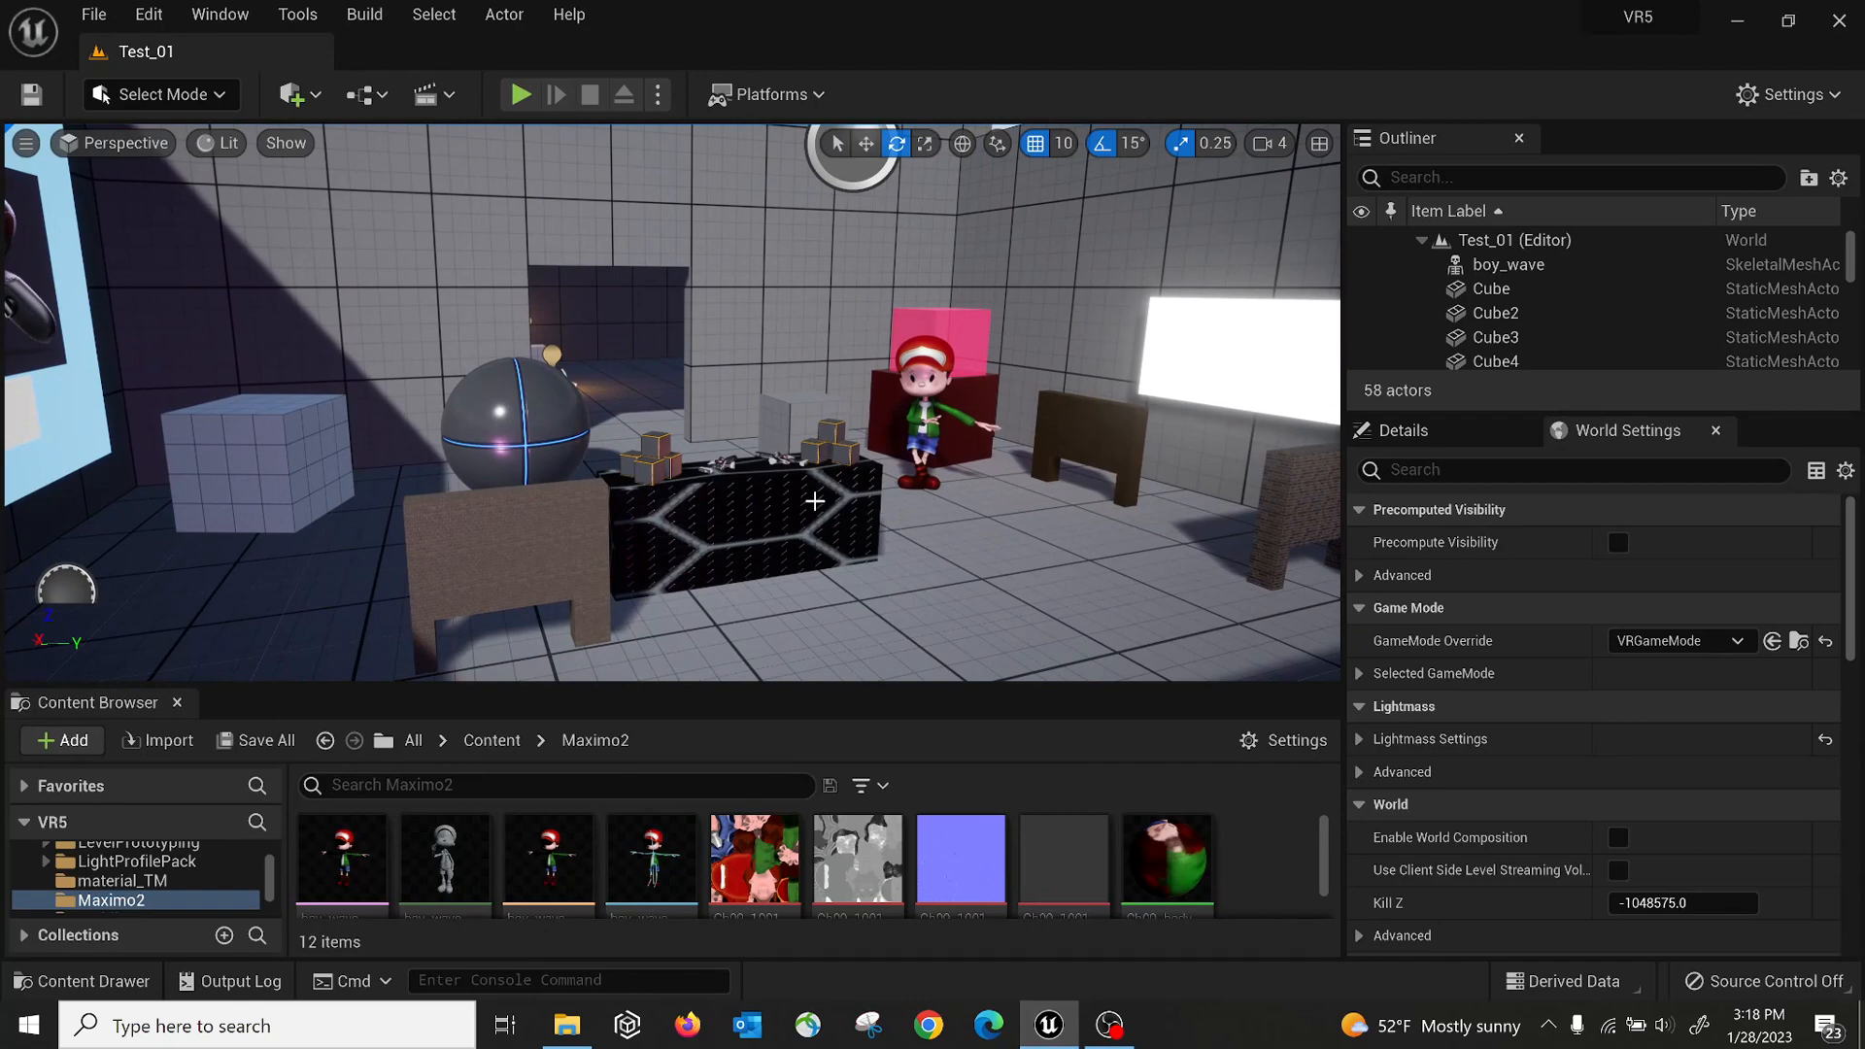
click(1165, 860)
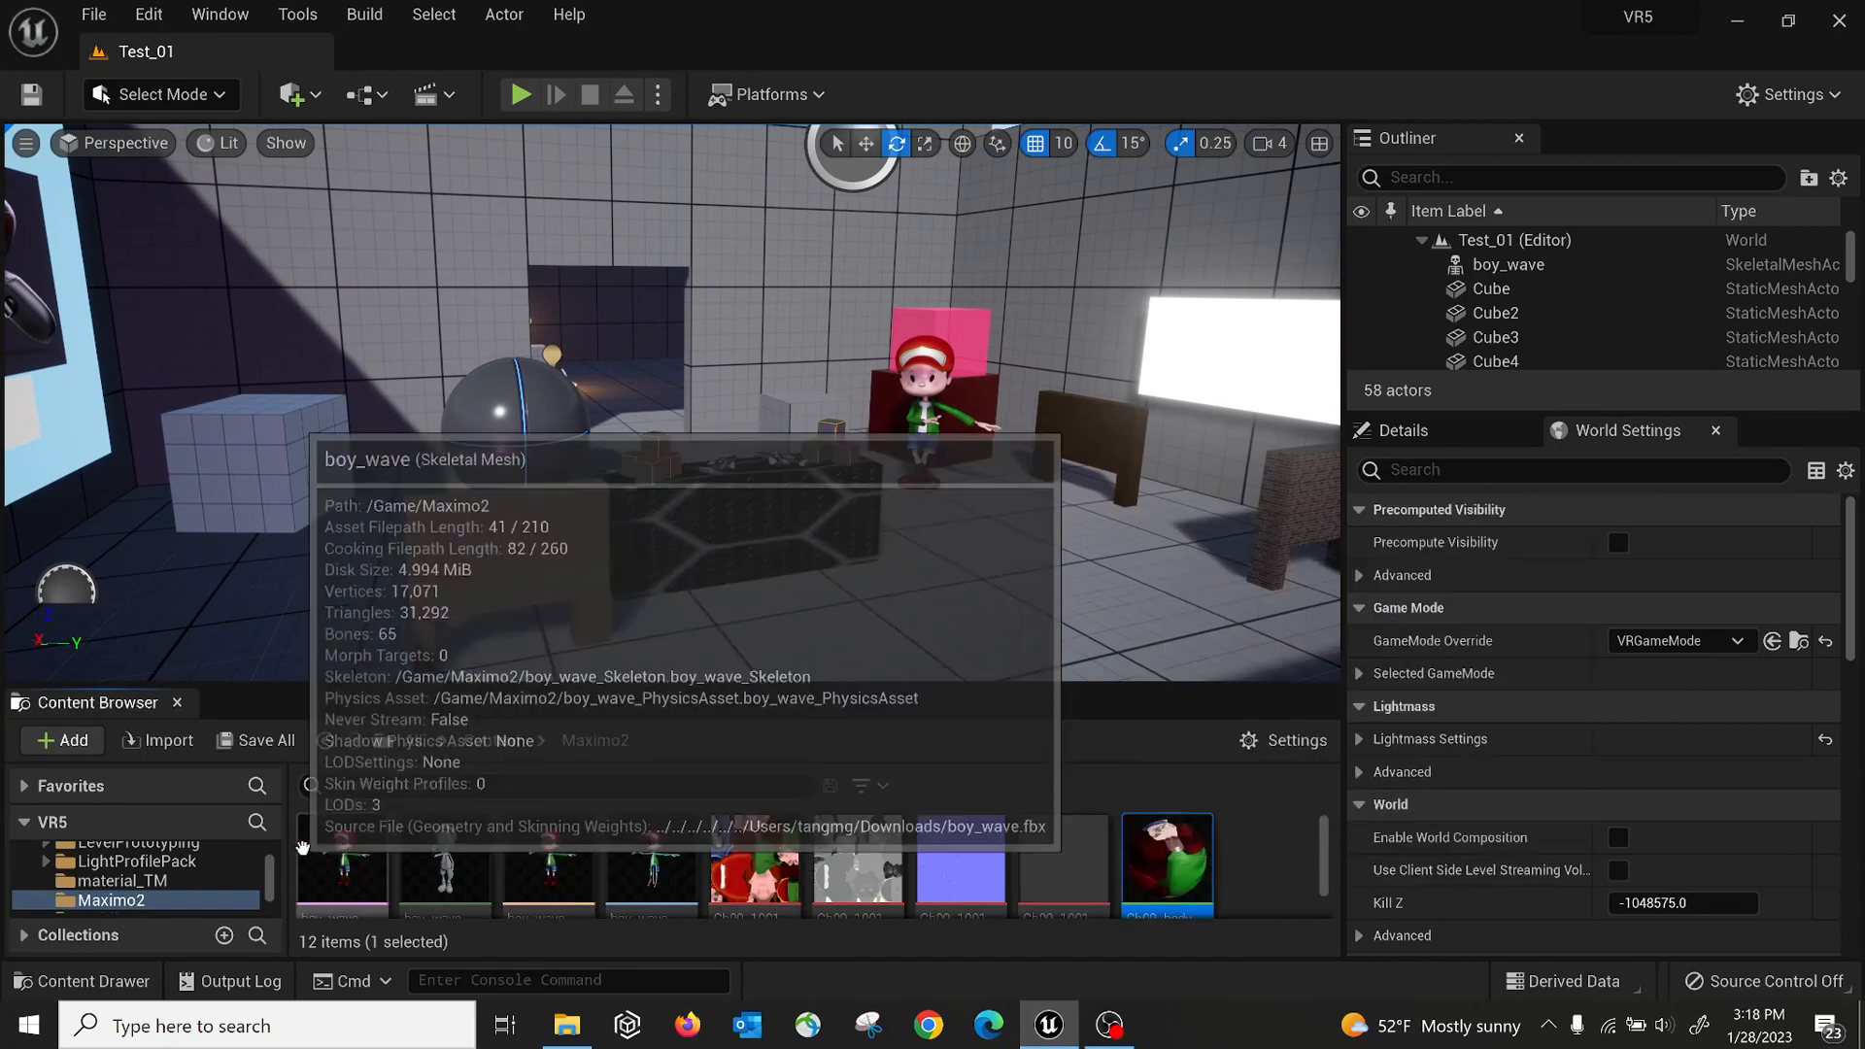
shift+click(311, 853)
right_click(345, 845)
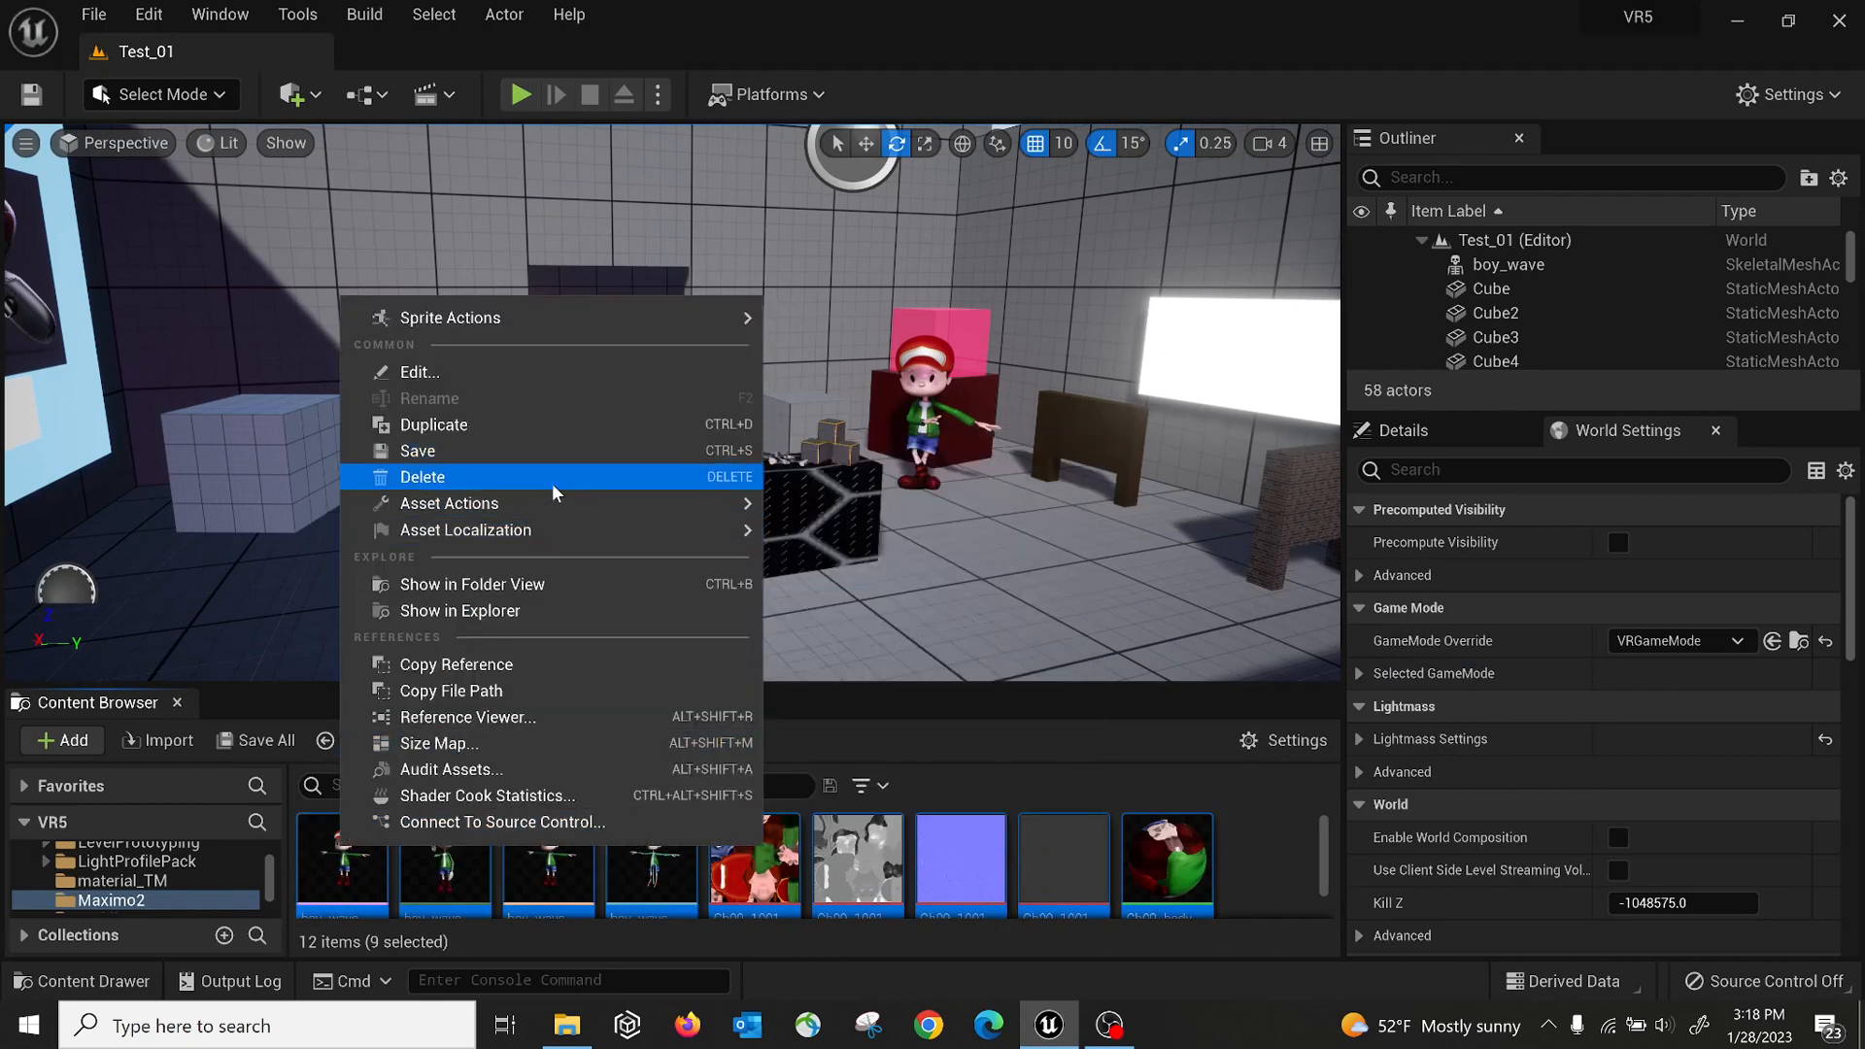
mouse_move(583, 503)
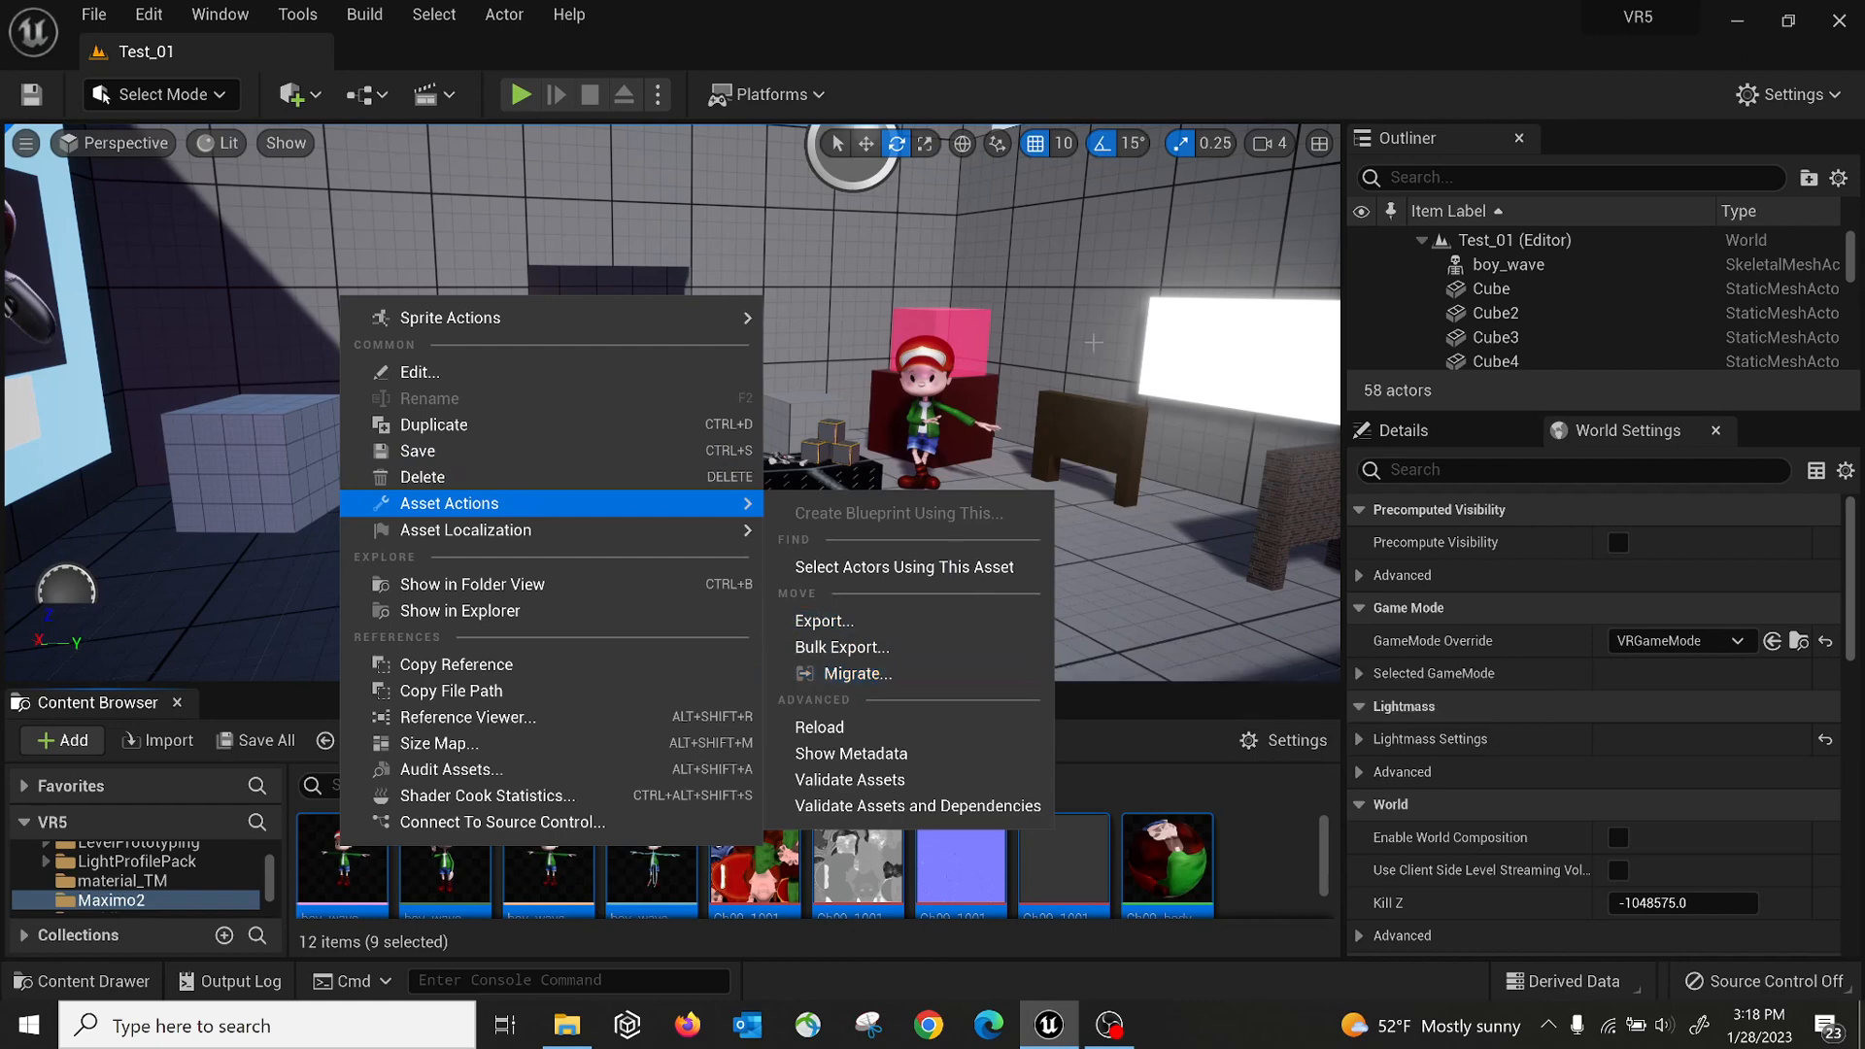
click(927, 680)
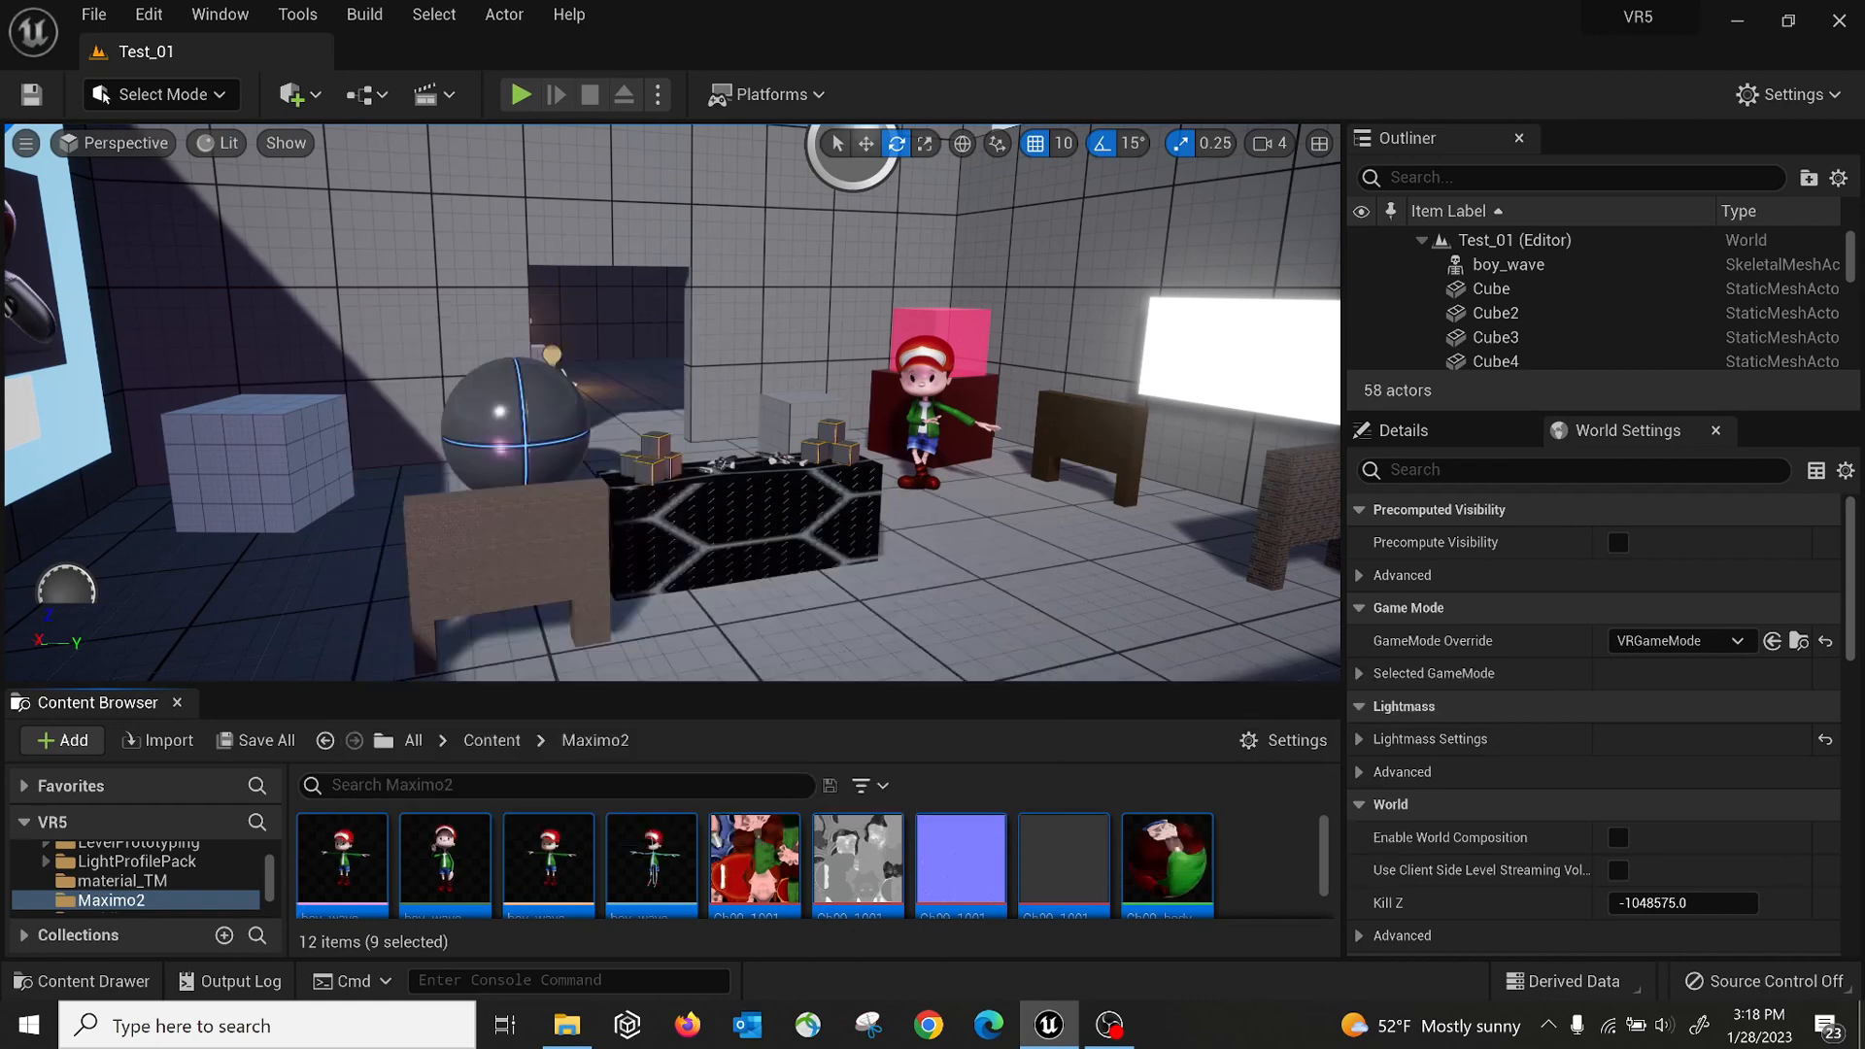
mouse_move(1058, 376)
right_down()
mouse_move(996, 395)
mouse_move(1049, 386)
right_up()
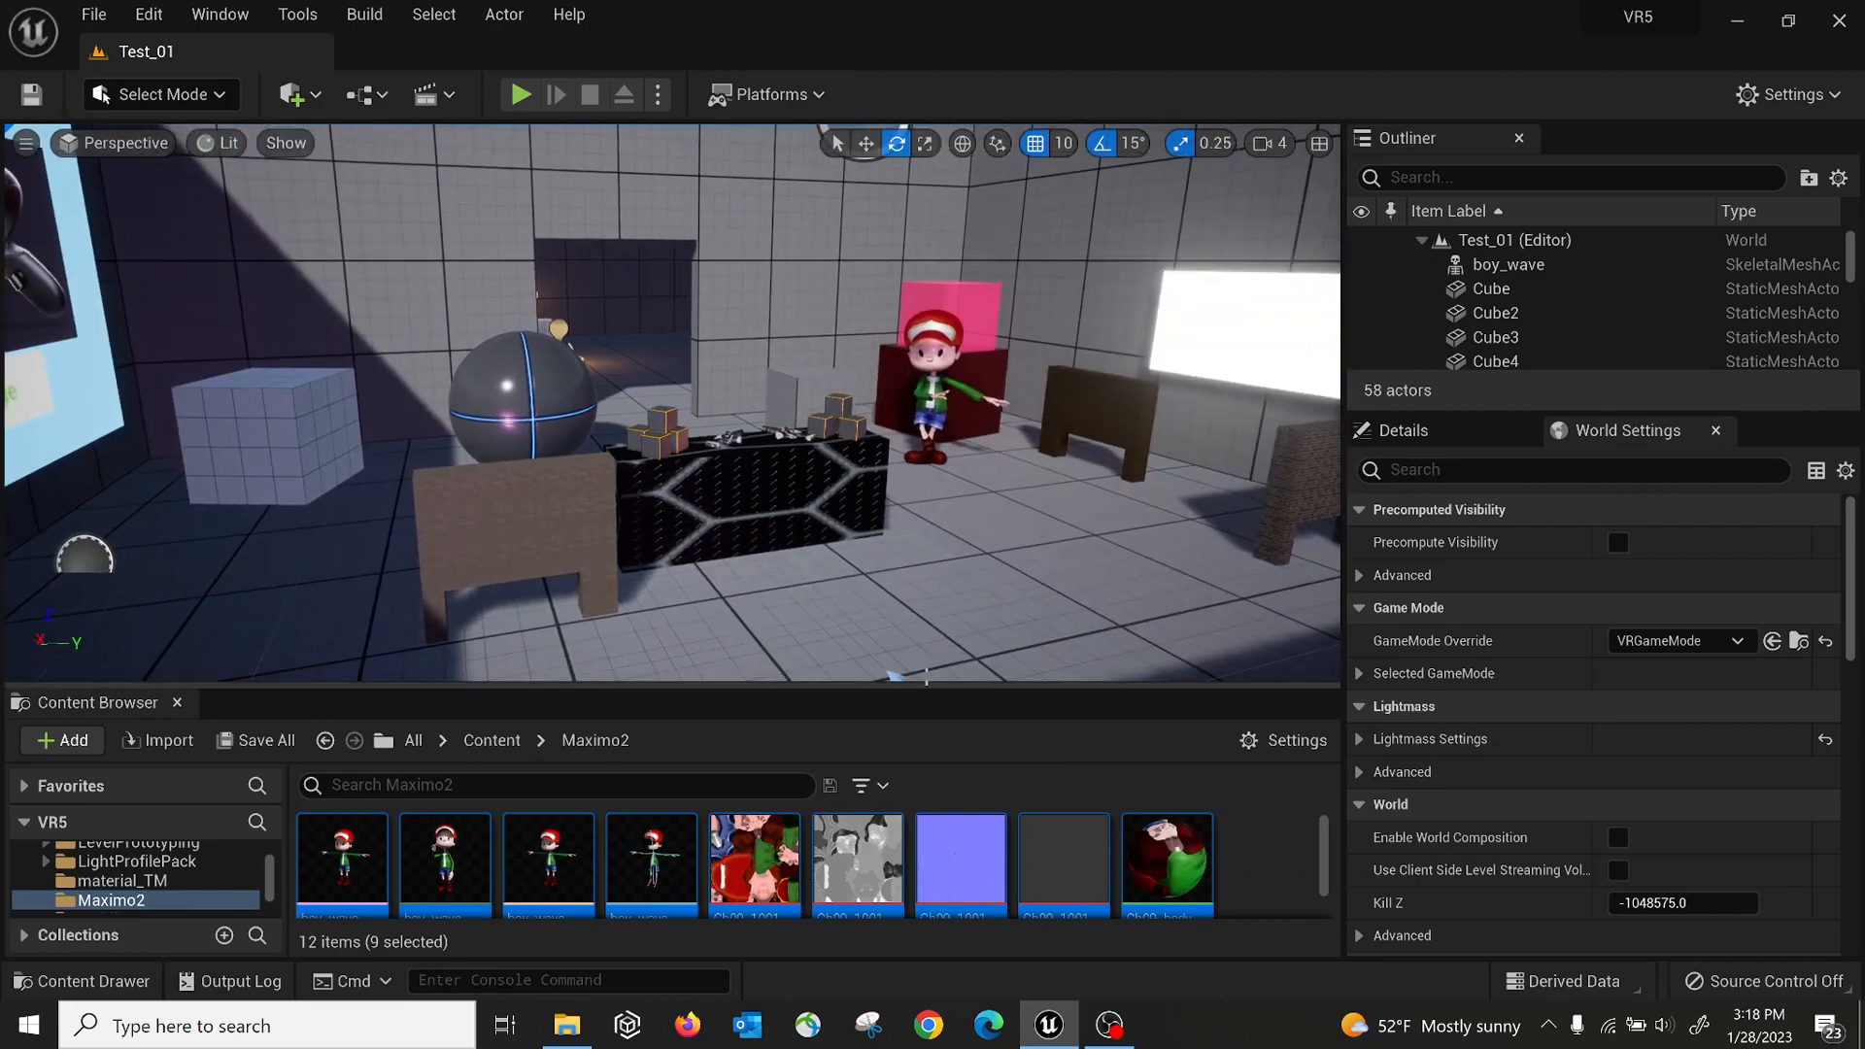
drag(927, 690, 955, 587)
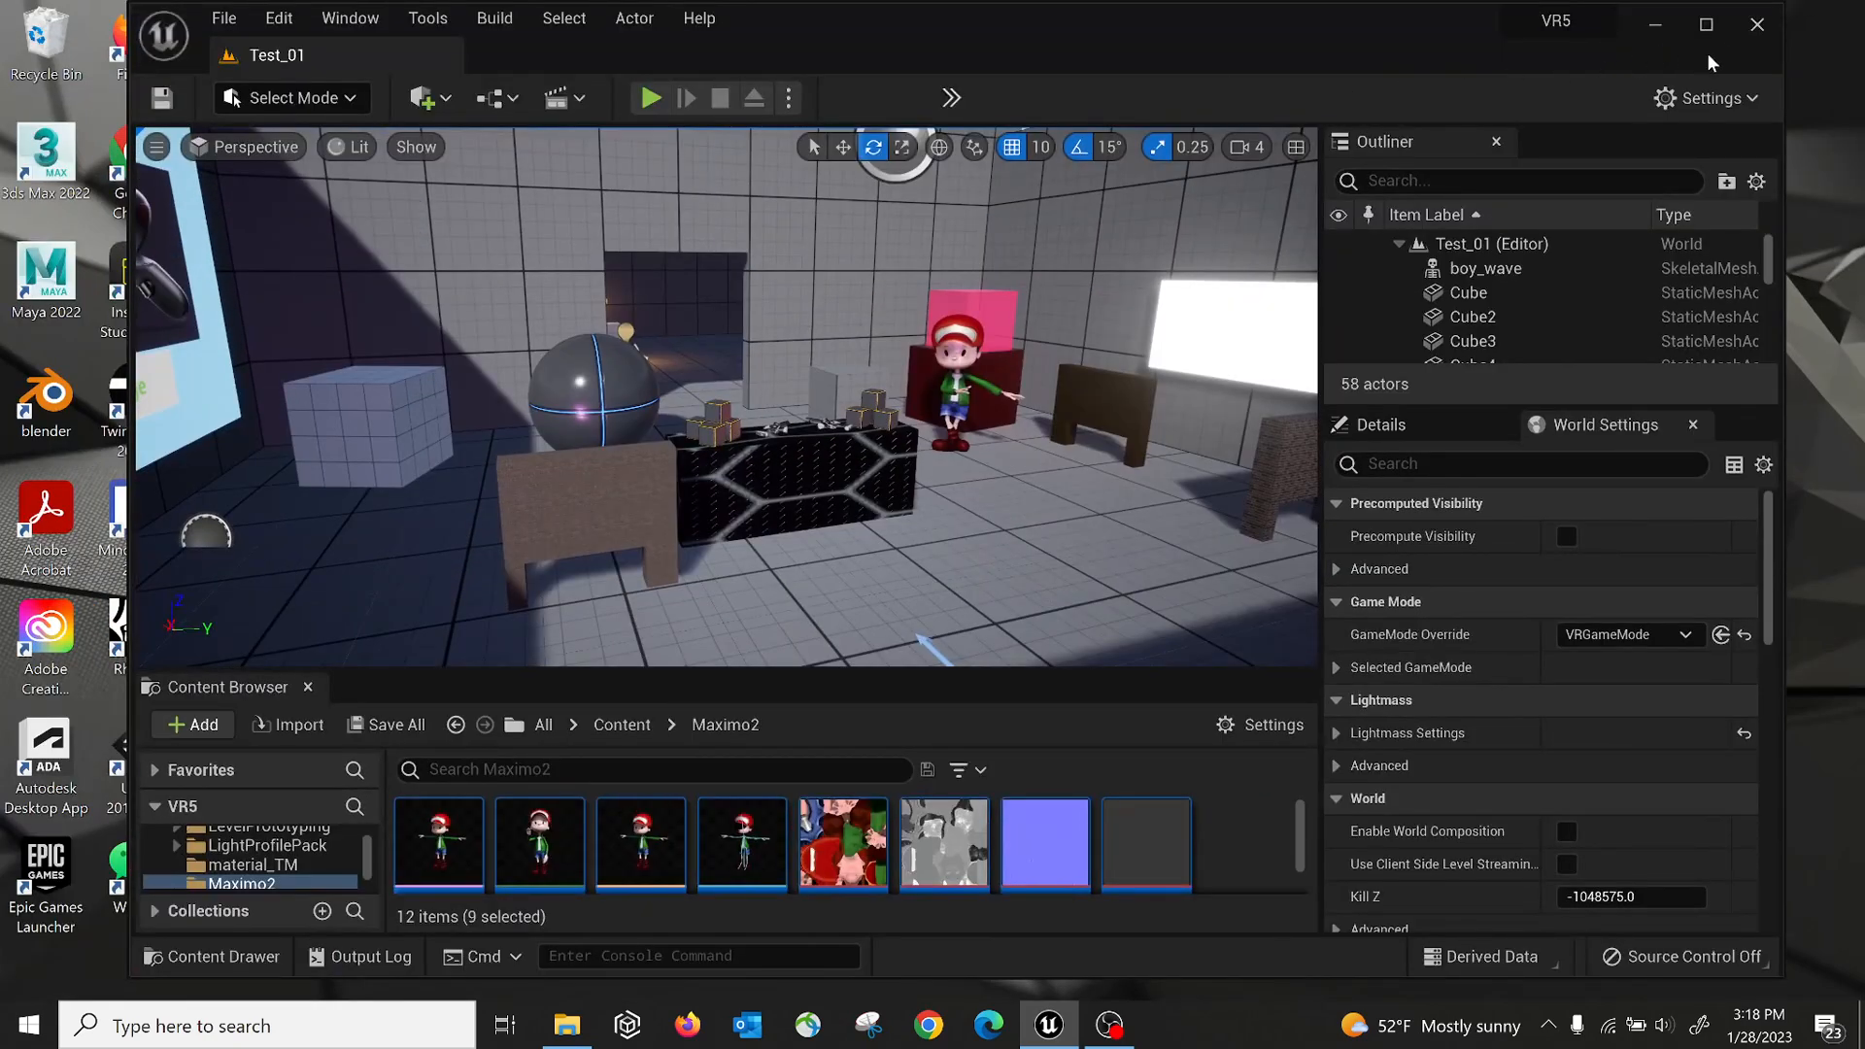
click(1702, 31)
Inspect the wall displays beside the boy character by selecting Plane2 and Plane
right_drag(932, 389, 851, 365)
key(w)
click(851, 365)
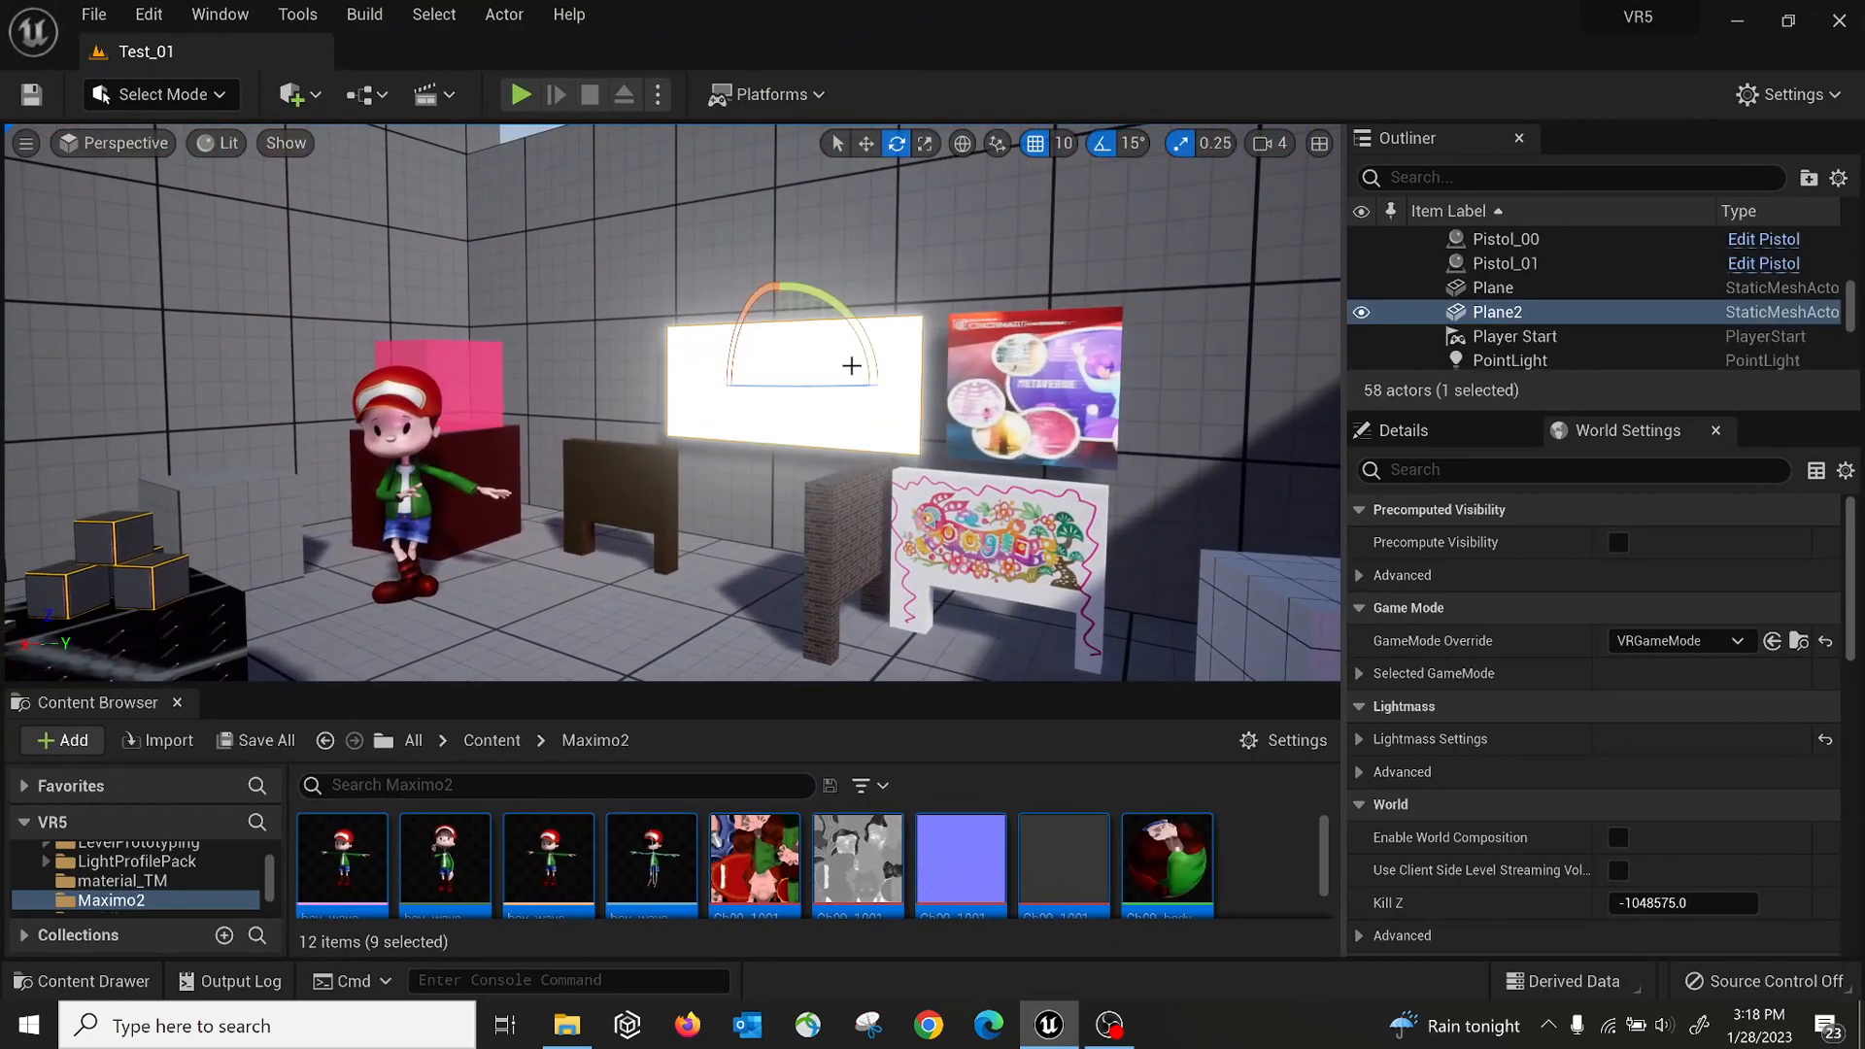
click(1040, 366)
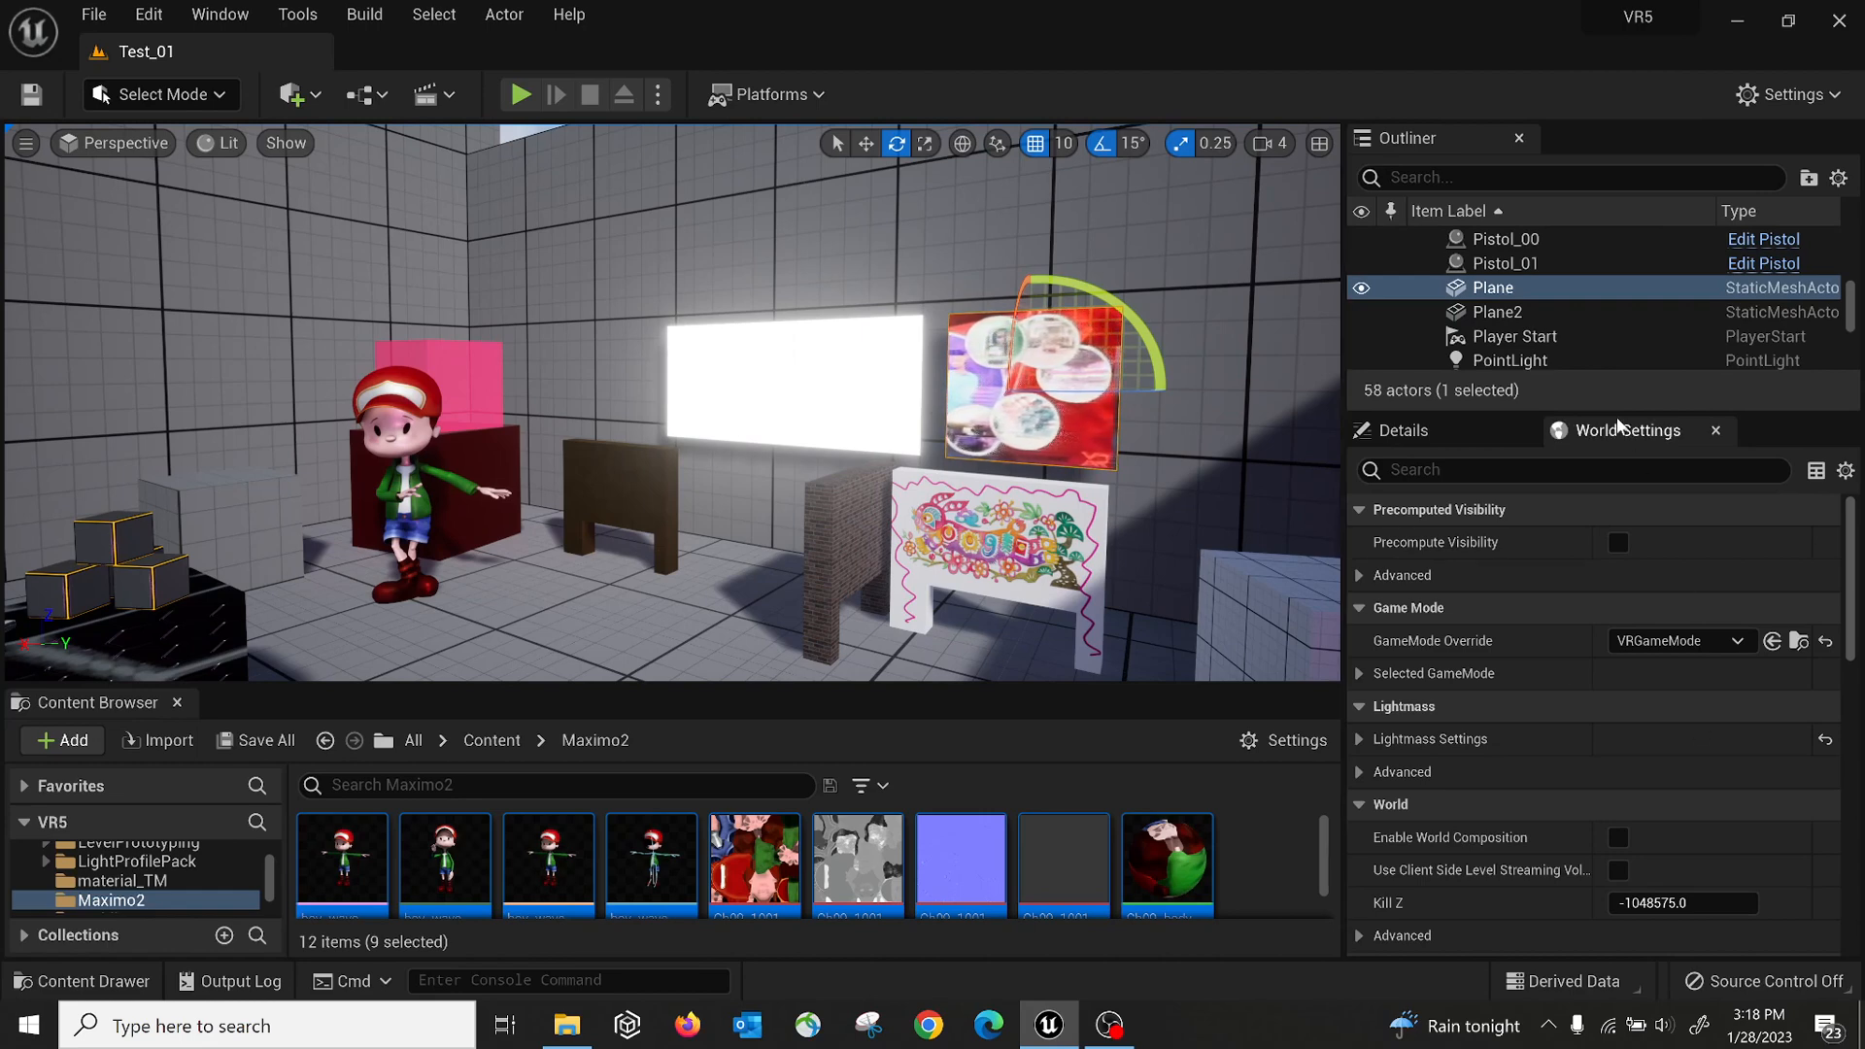
Set the GameMode Override to BP_FirstPersonGameMode and play-test the level by walking near the wall video display
click(1656, 641)
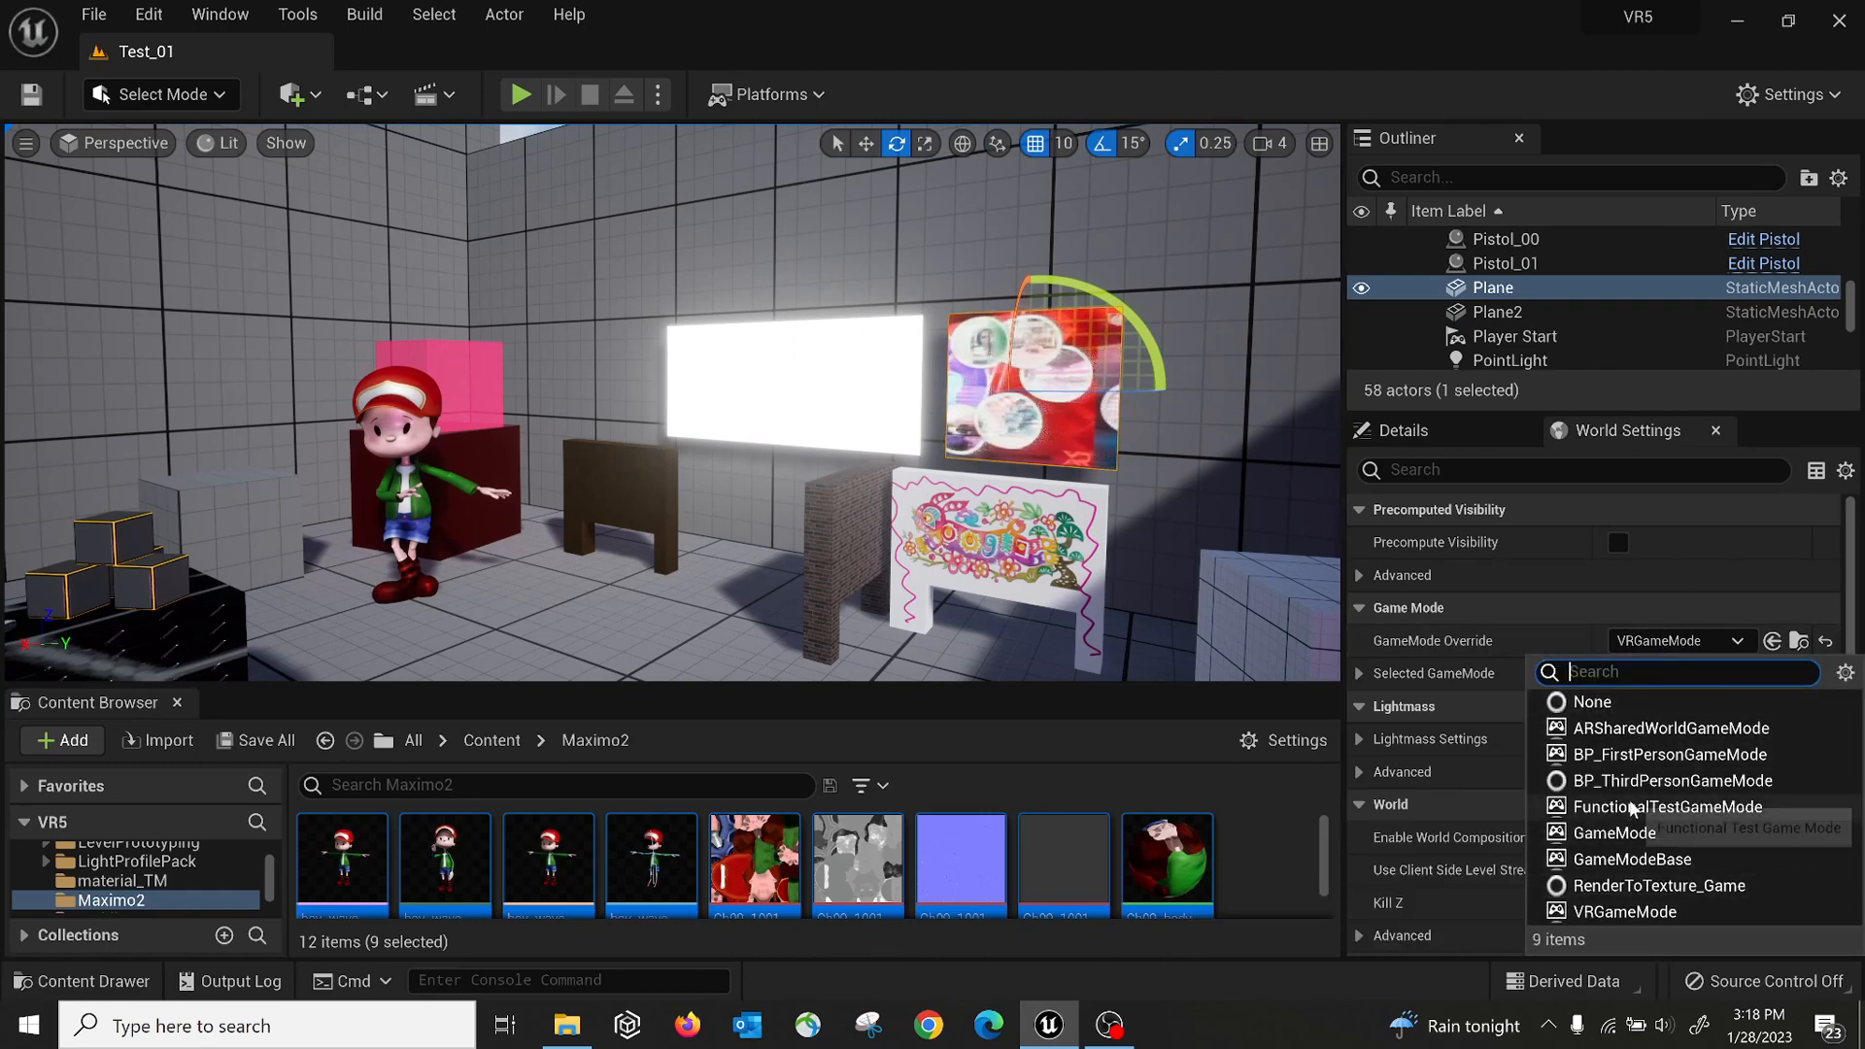
click(1651, 759)
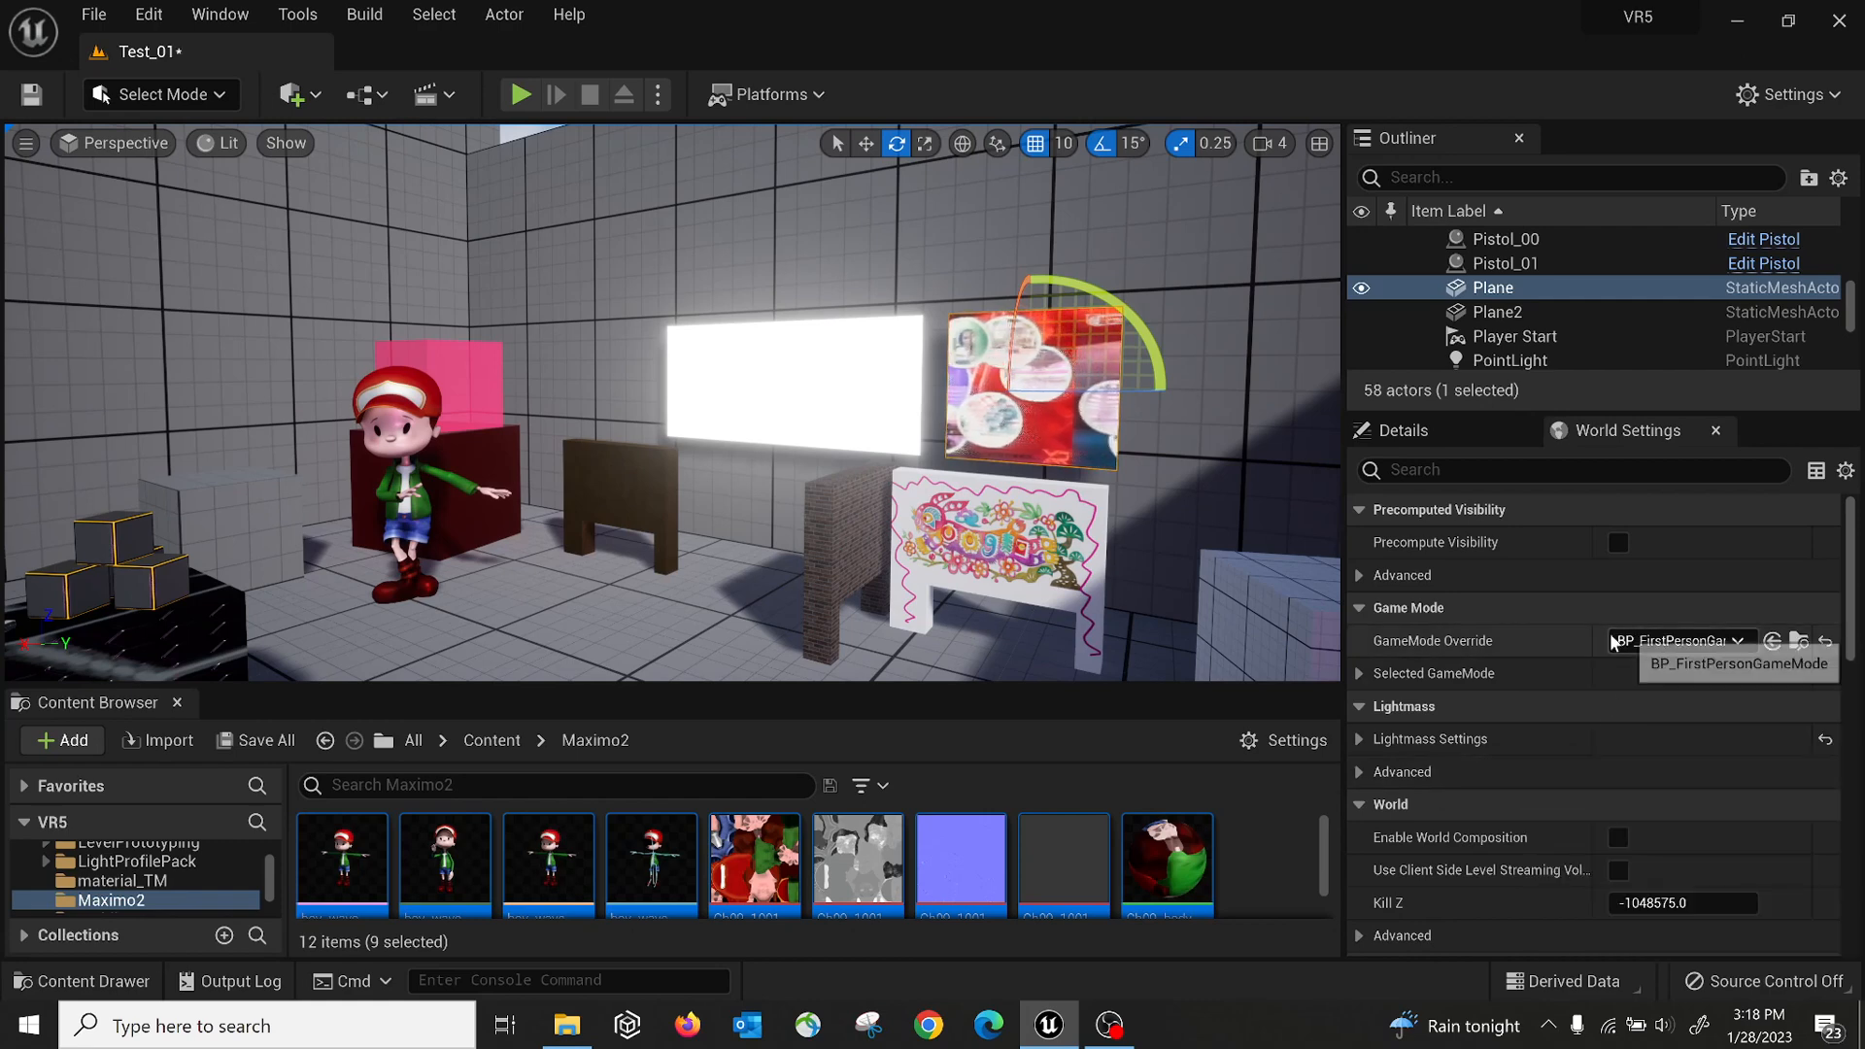
click(520, 94)
click(655, 396)
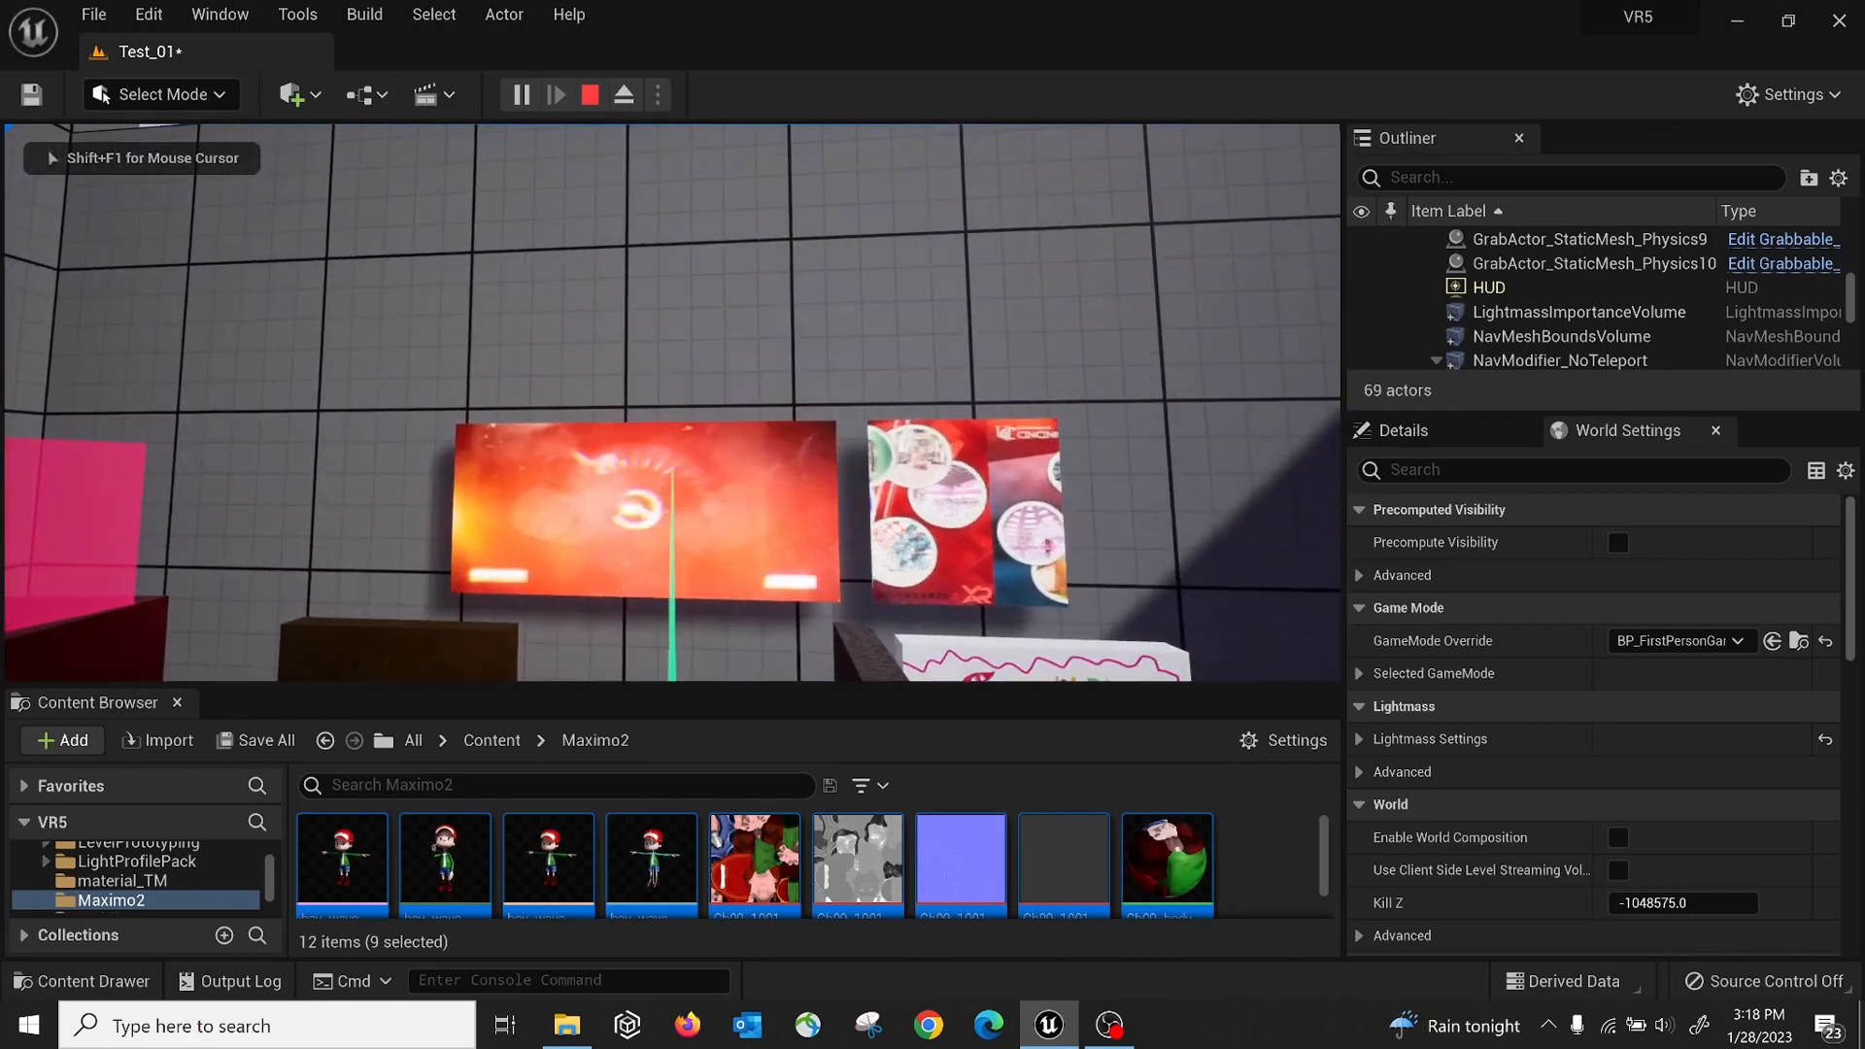
key(w)
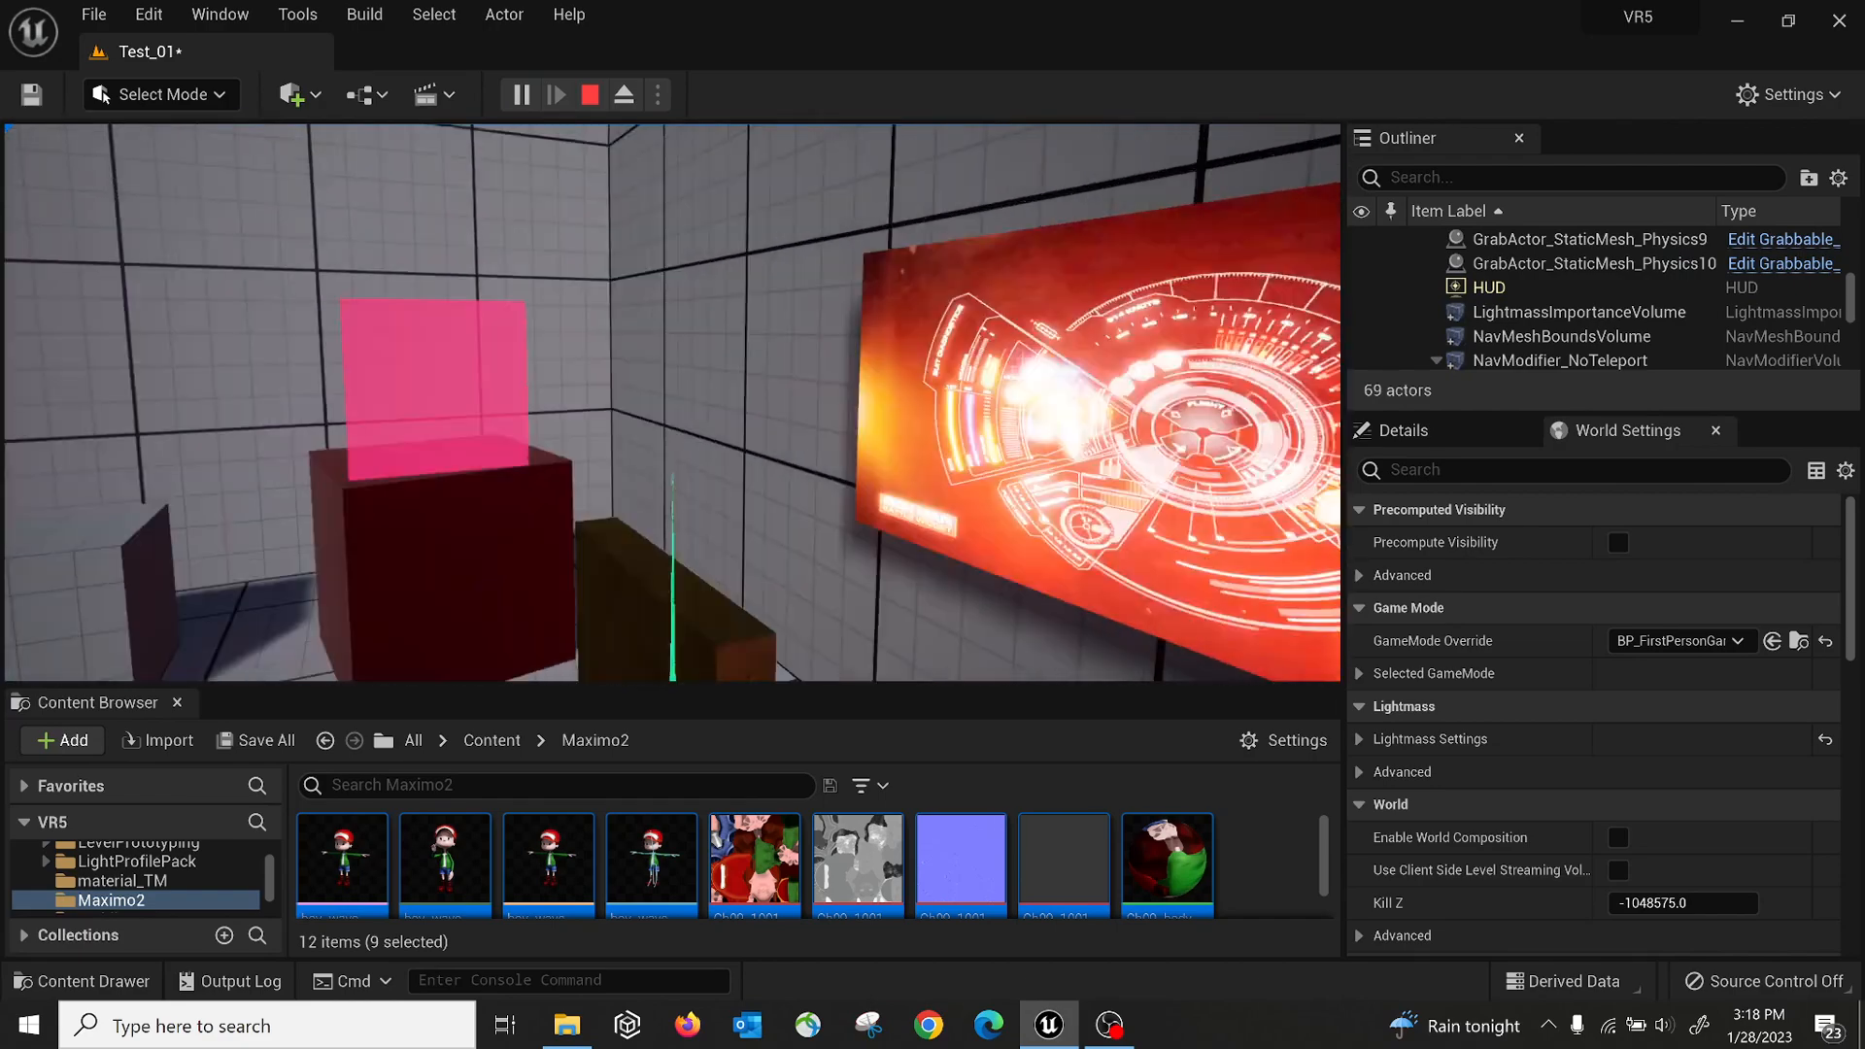
key(Escape)
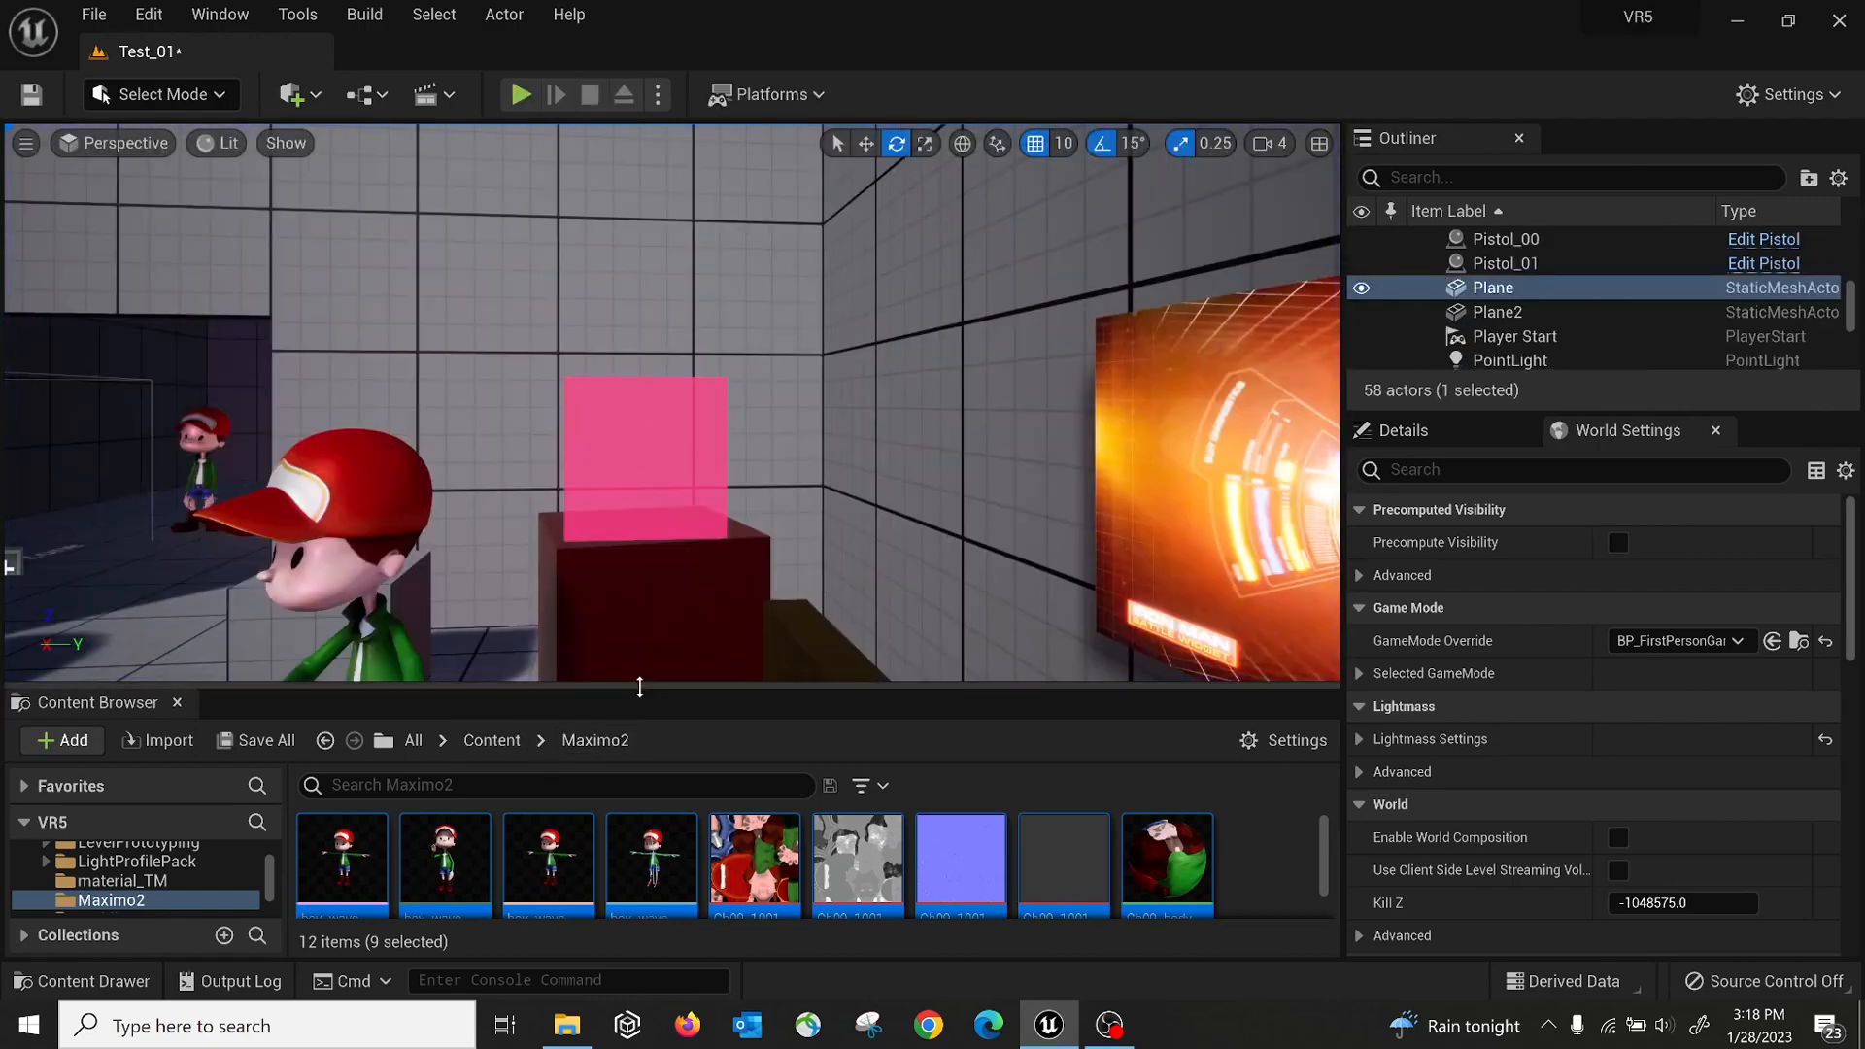
Enlarge the Content Browser to show the asset names and clear the asset selection
drag(639, 687, 663, 577)
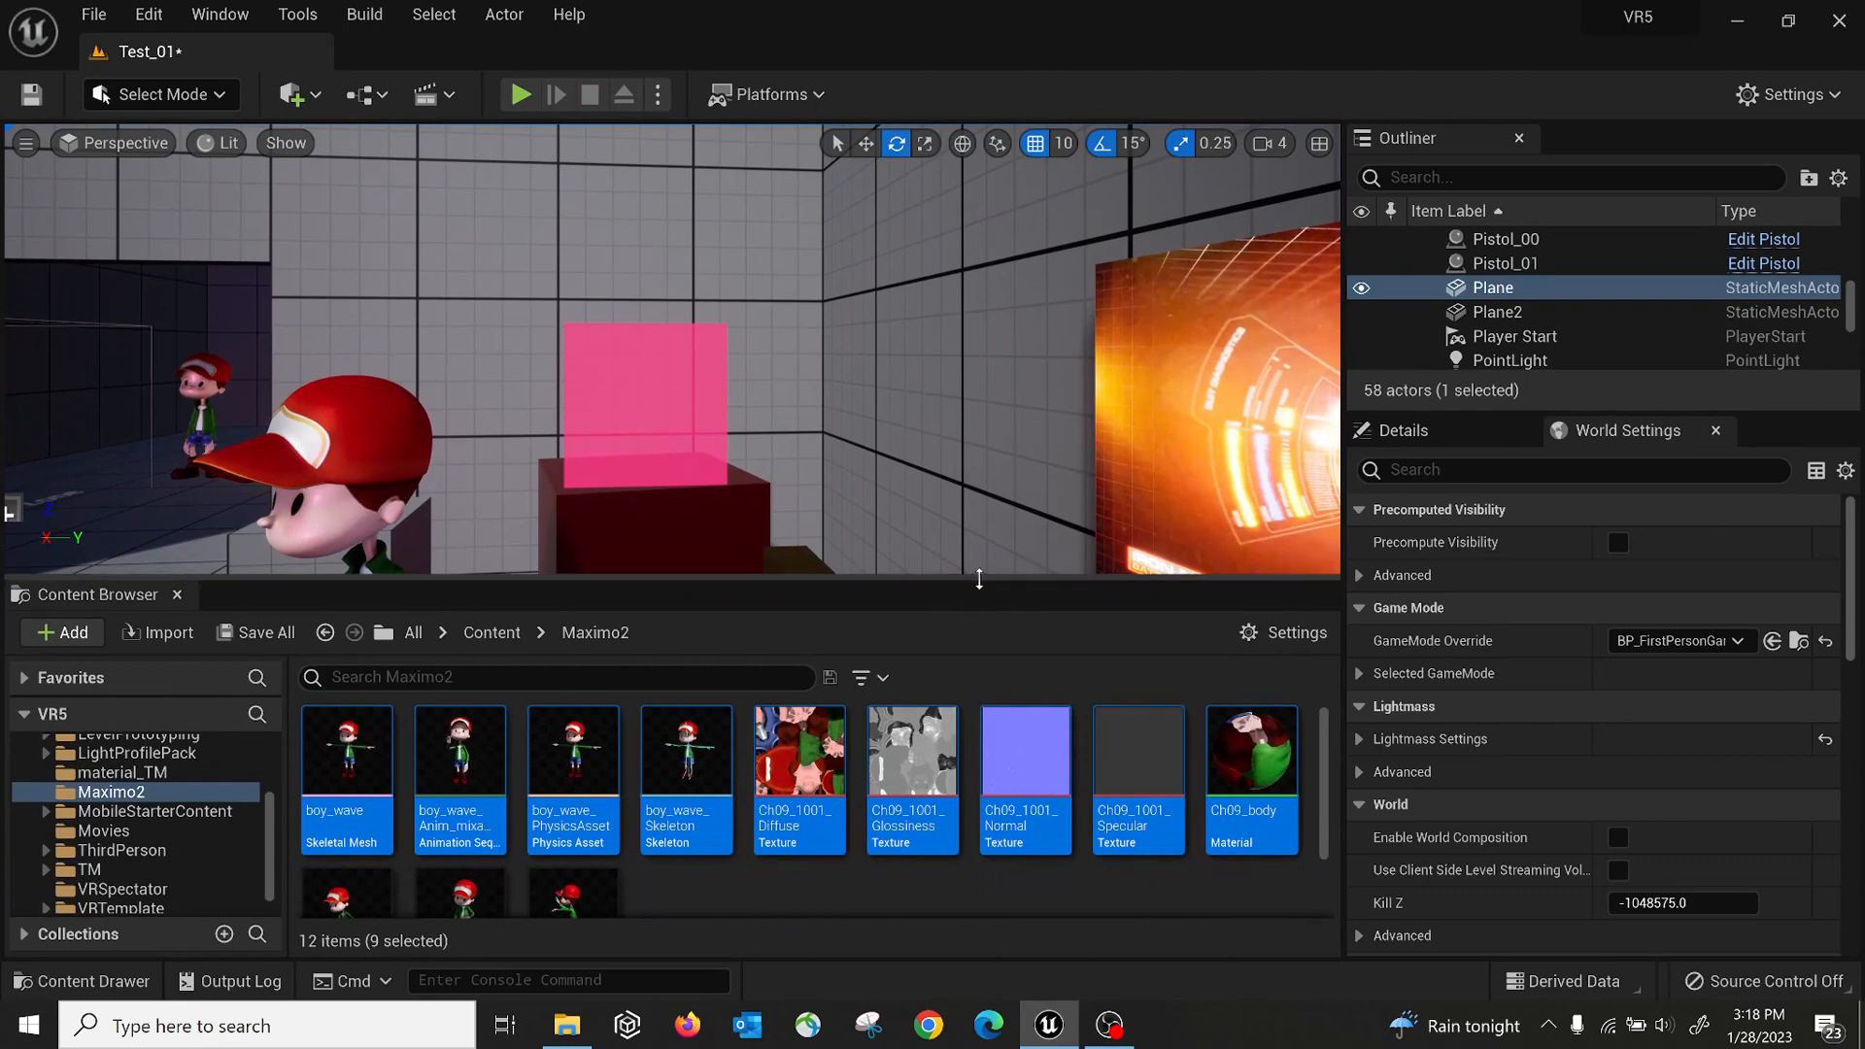
click(816, 897)
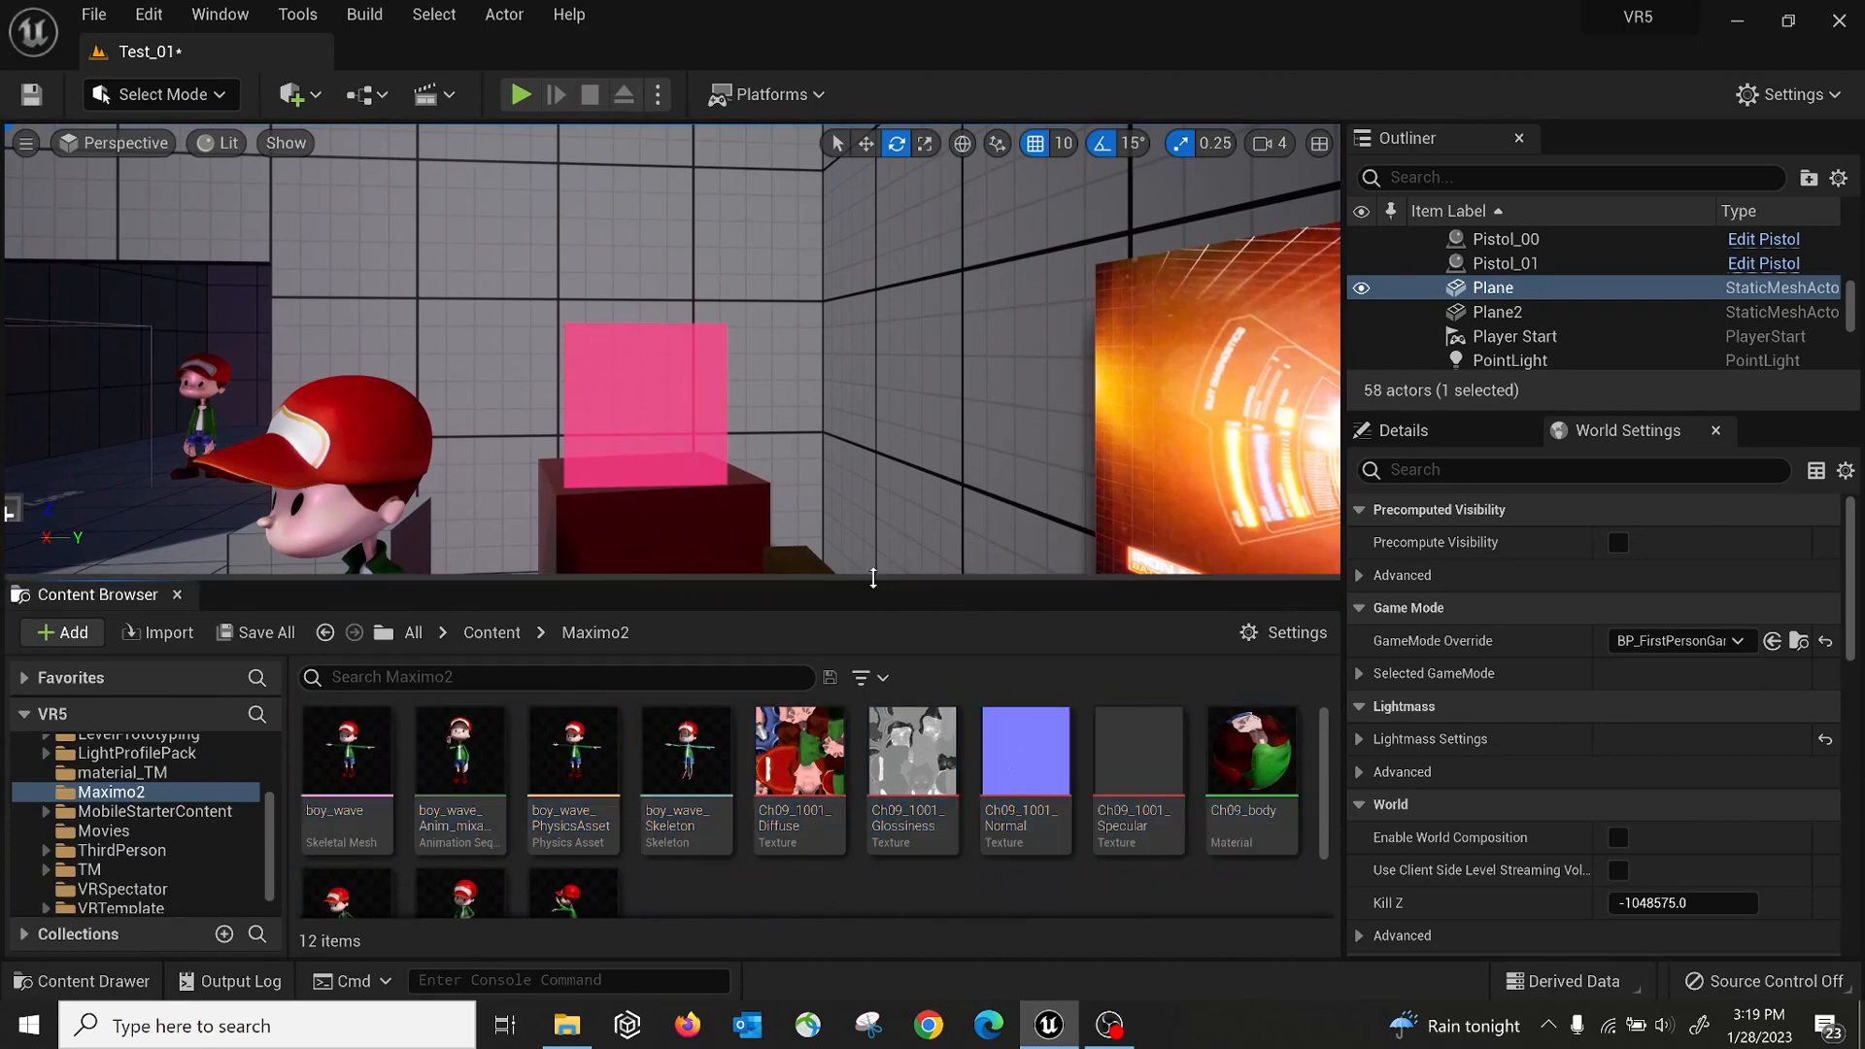
drag(873, 577, 867, 638)
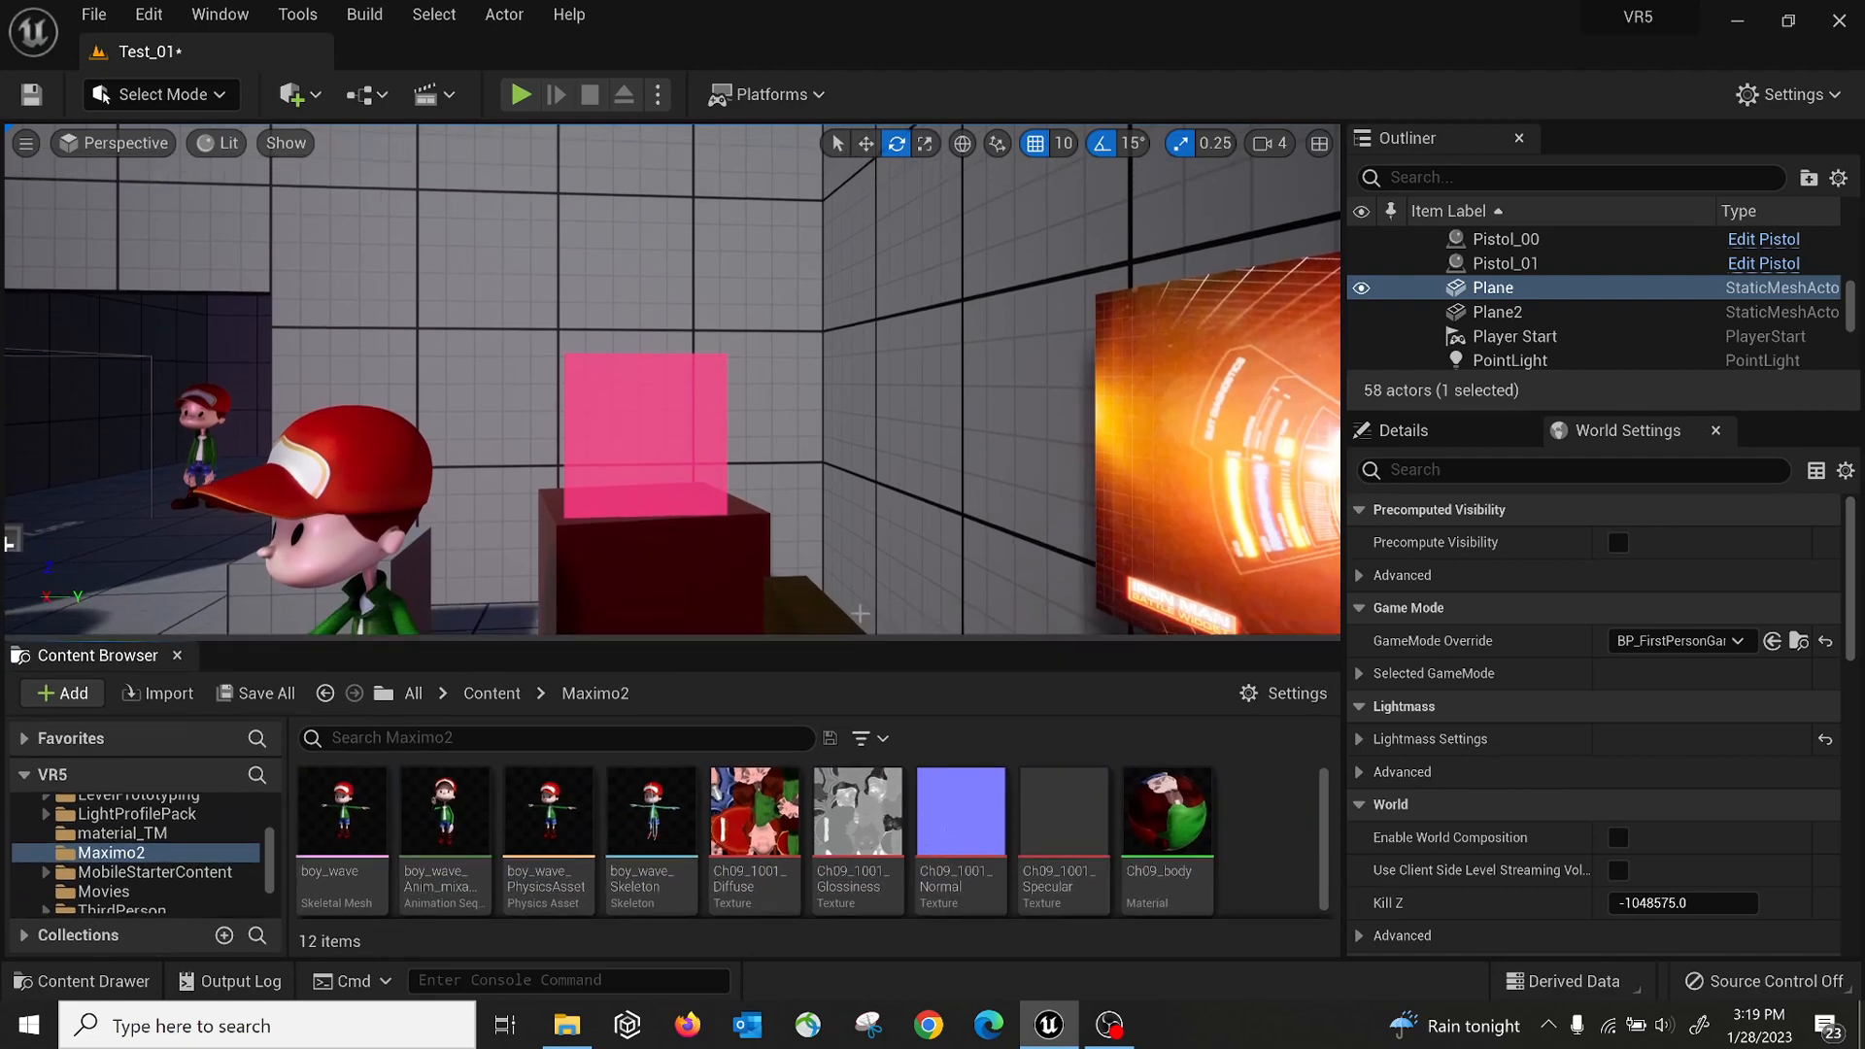
Select the dancing boy character standing in front of the red cube in the level
right_drag(851, 512, 696, 563)
key(s)
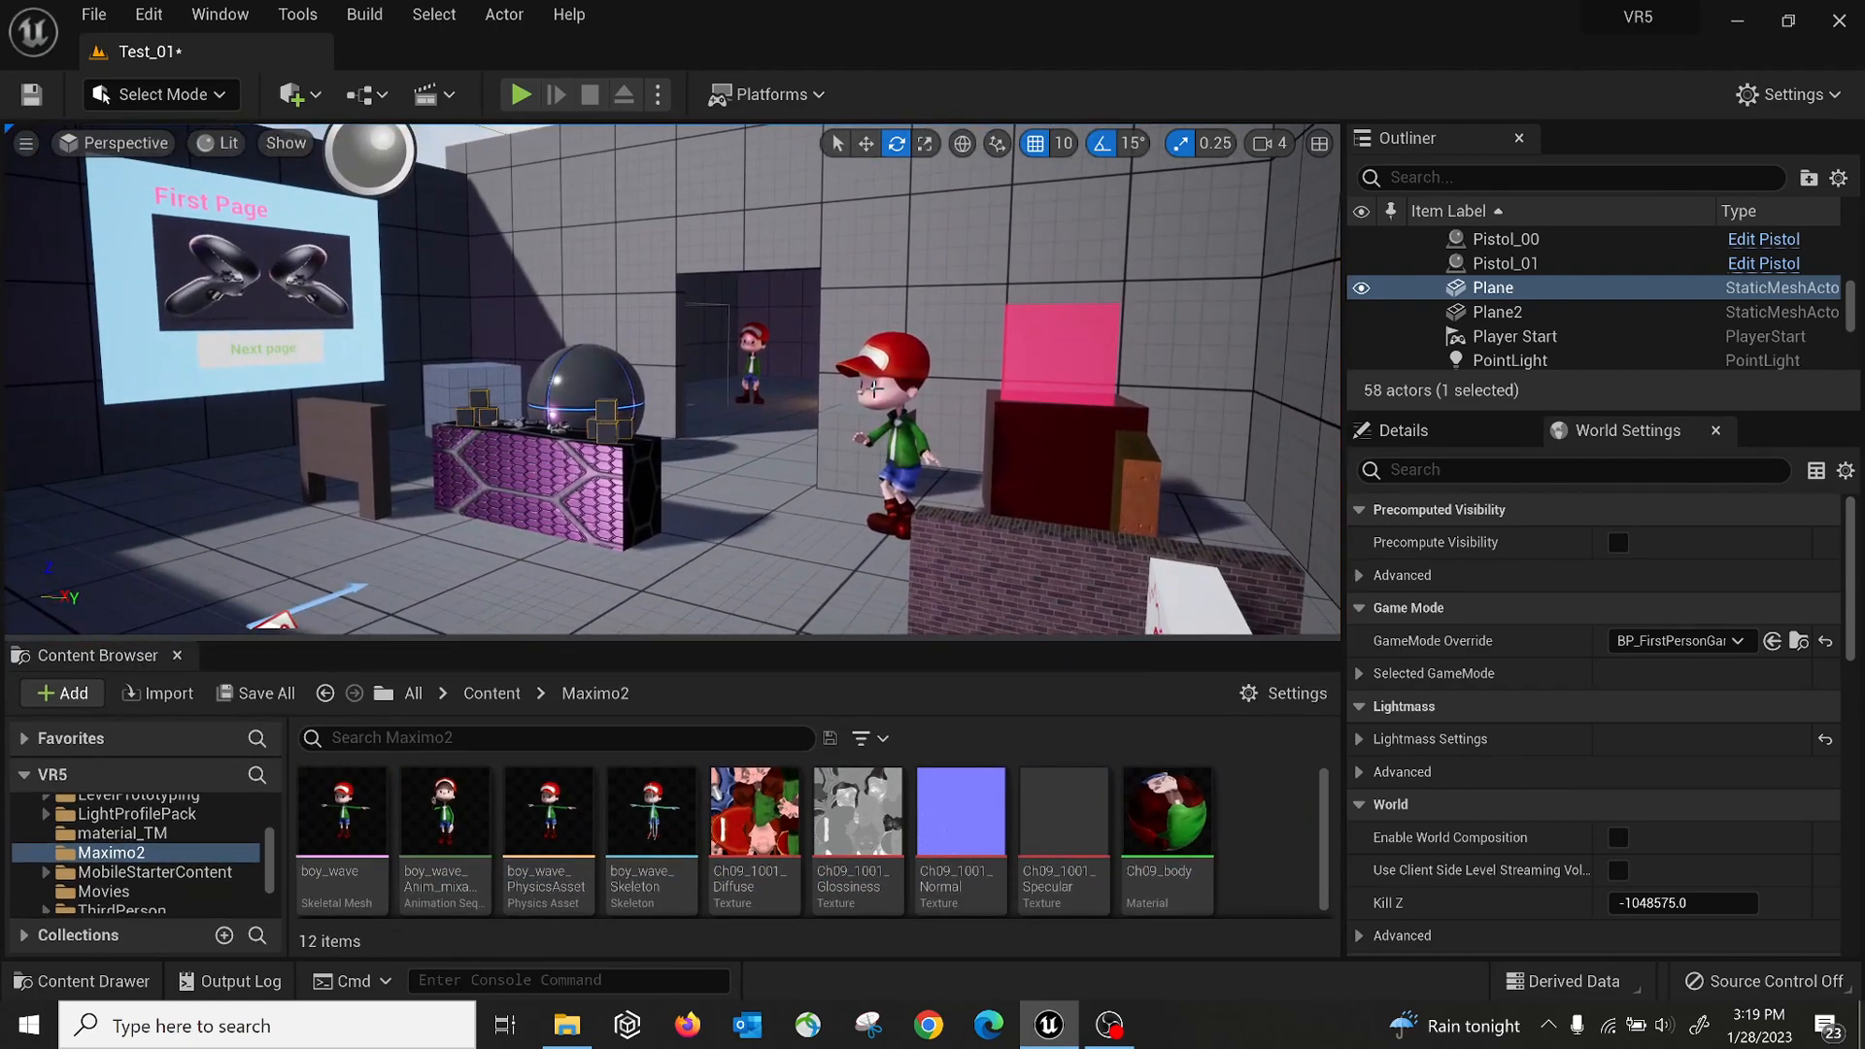
right_drag(695, 563, 687, 463)
key(w)
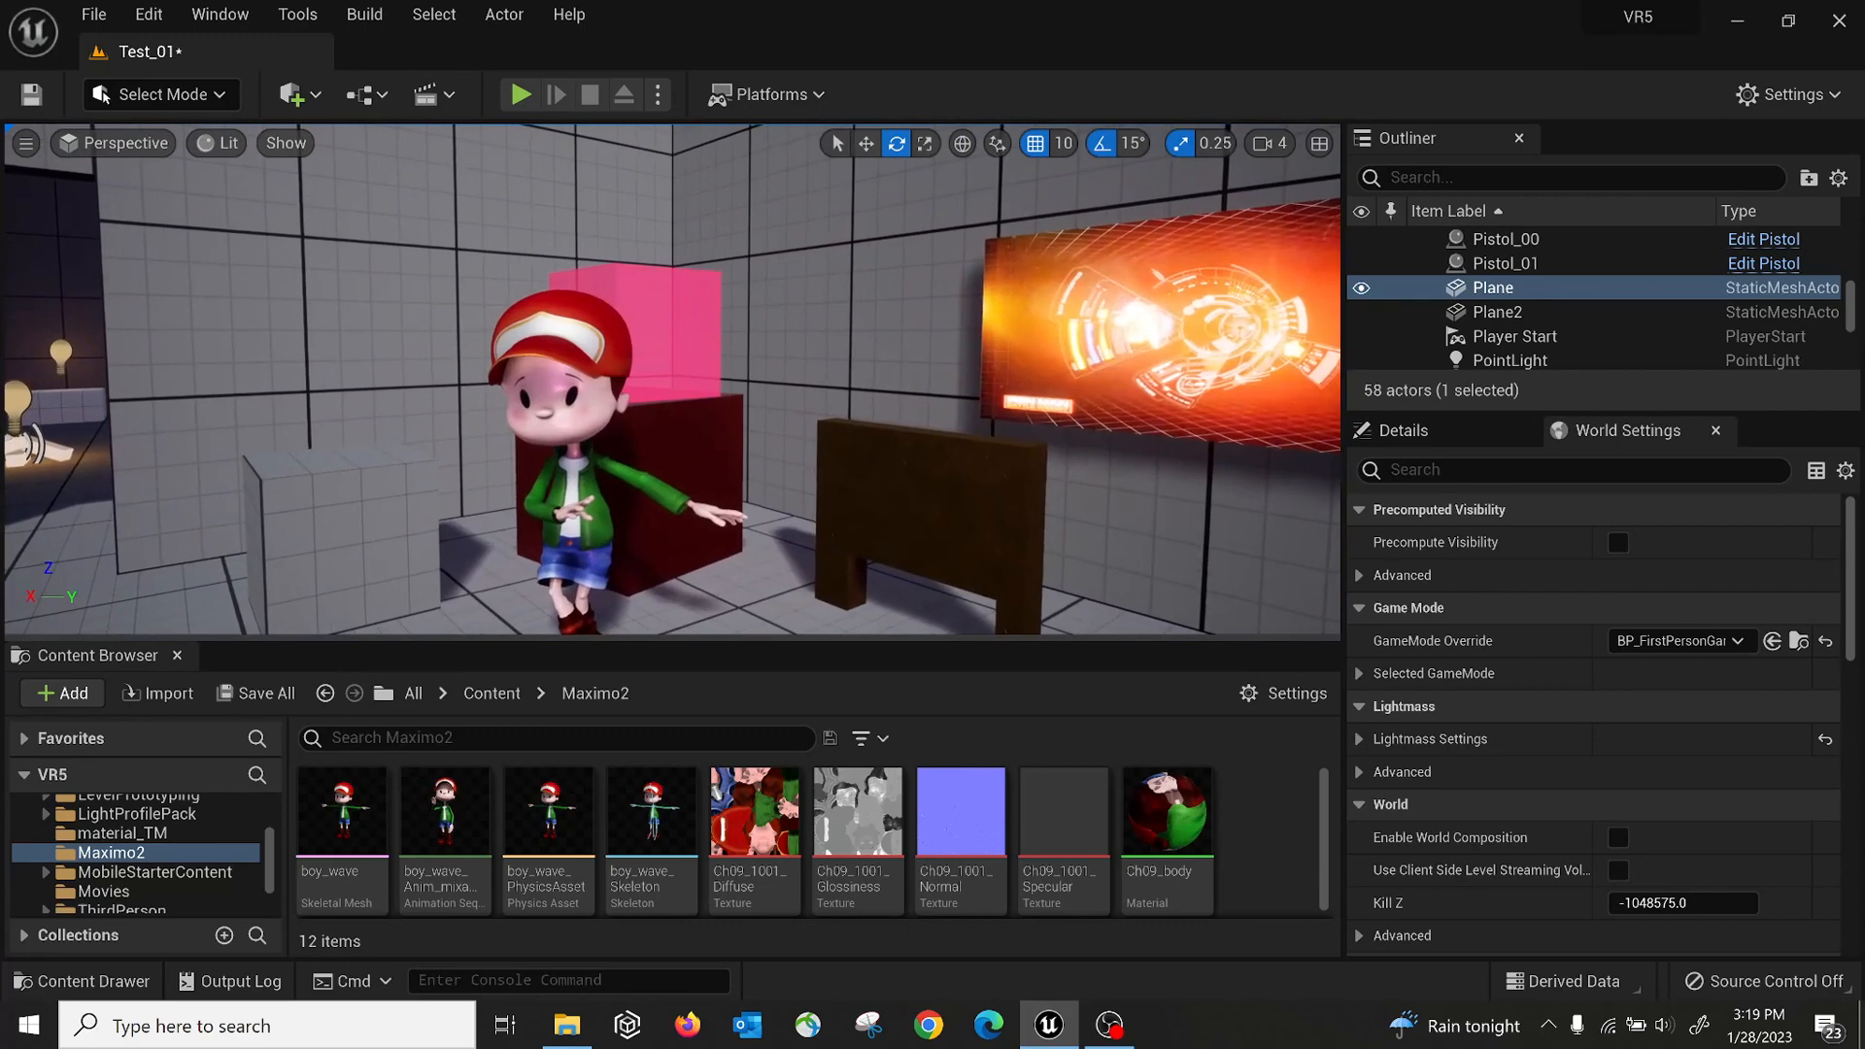
click(688, 464)
Examine the LOD Bias of the Ch09_1001_Diffuse and Ch09_1001_Glossiness textures, closing each texture after viewing
mouse_move(760, 824)
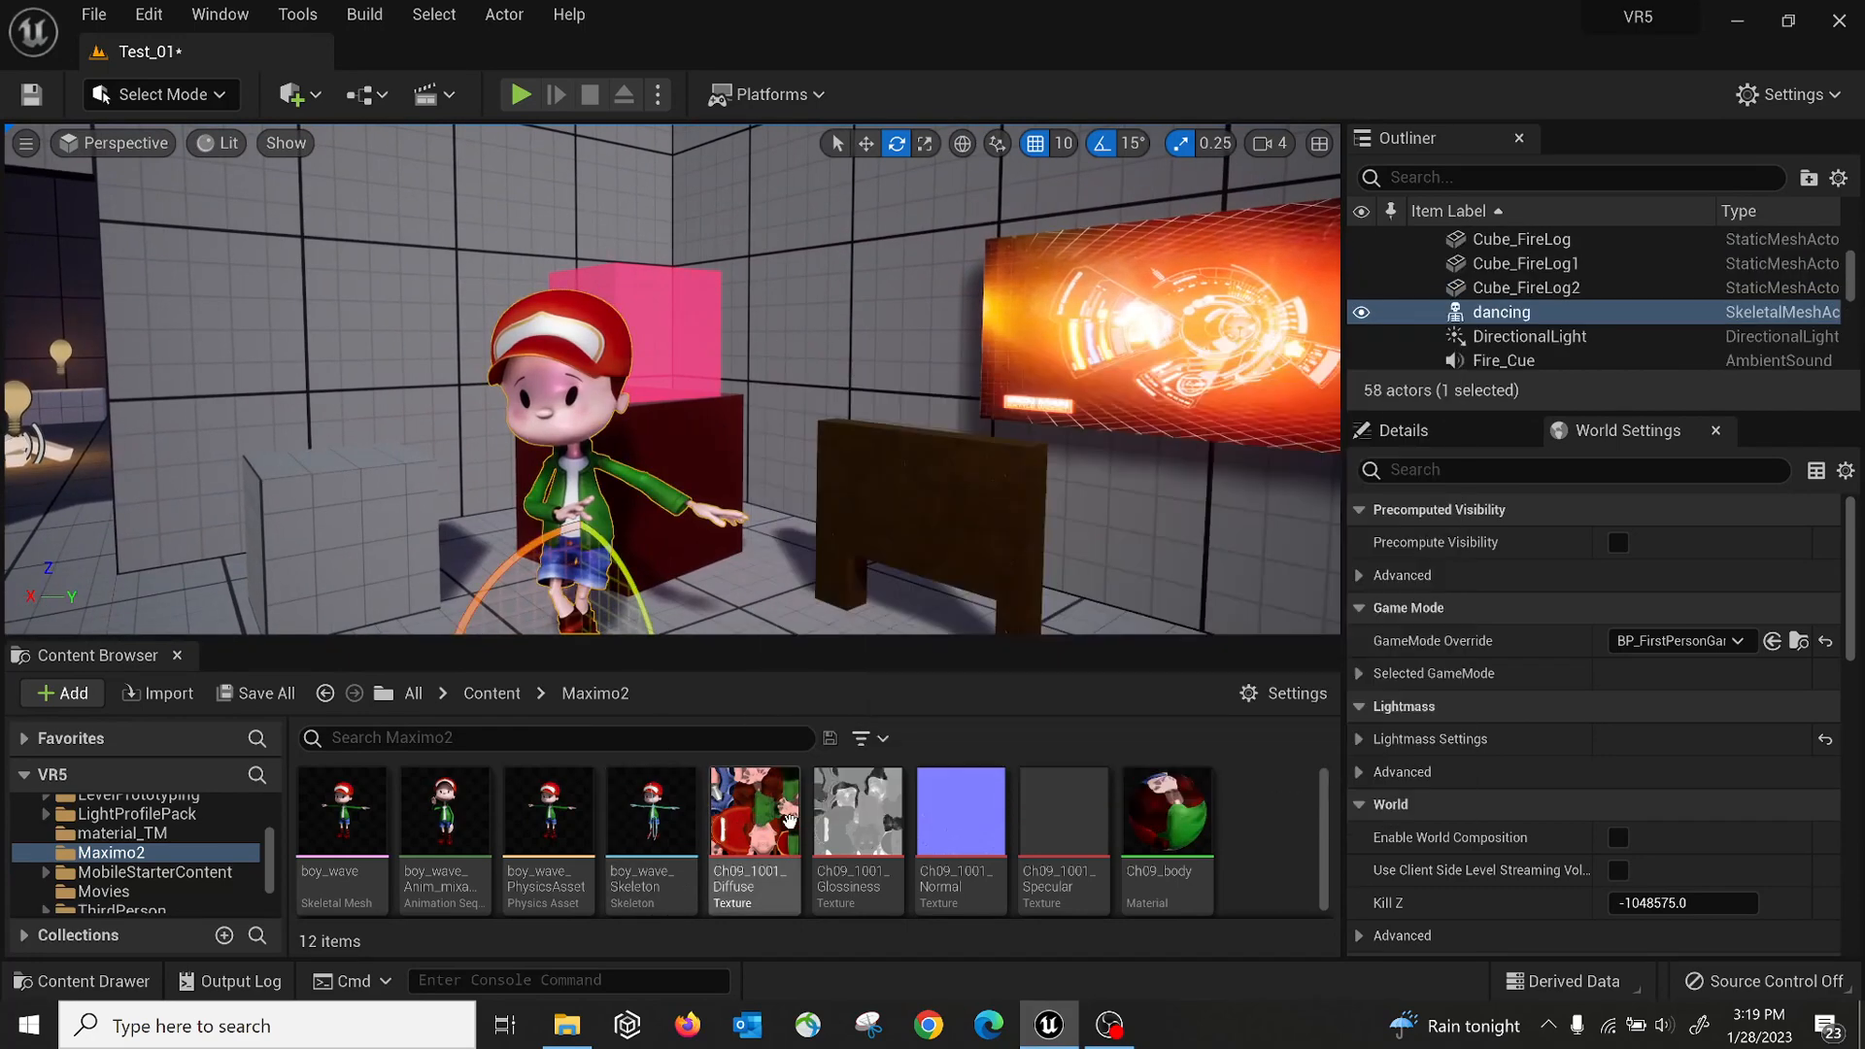
mouse_move(956, 824)
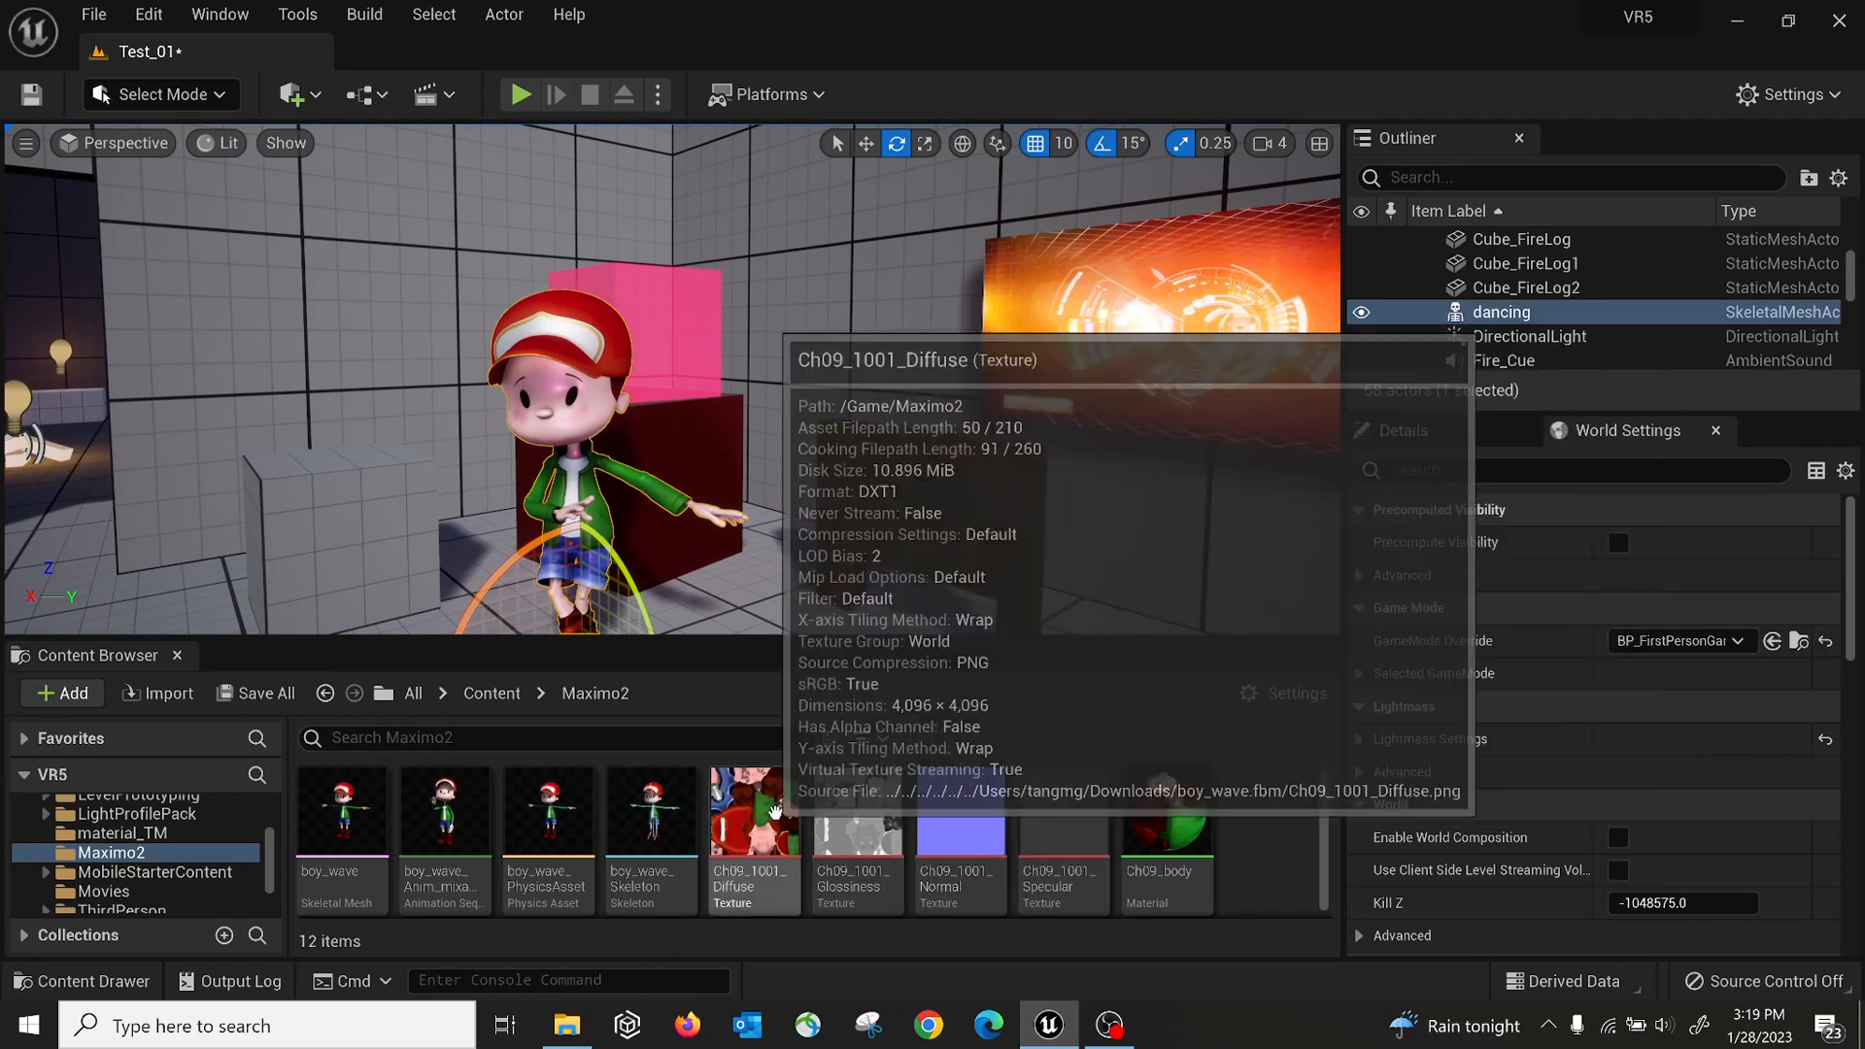
double_click(755, 814)
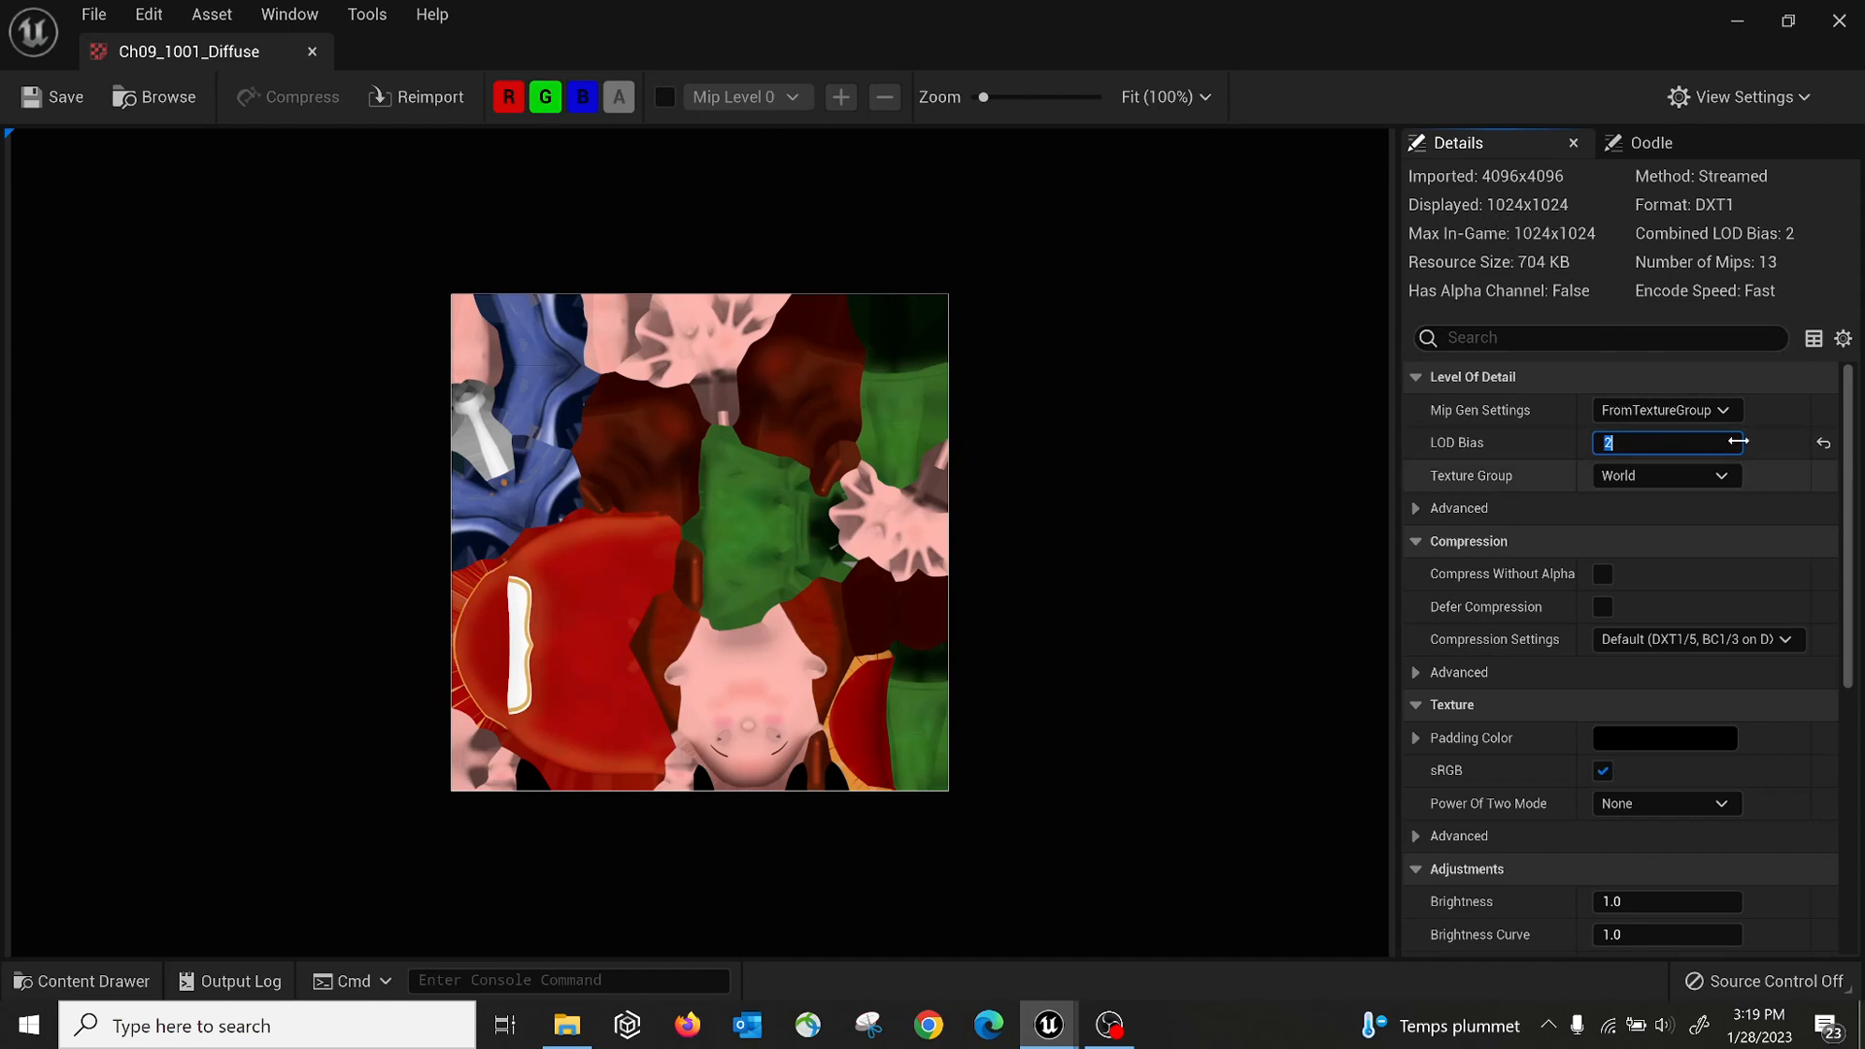
click(311, 52)
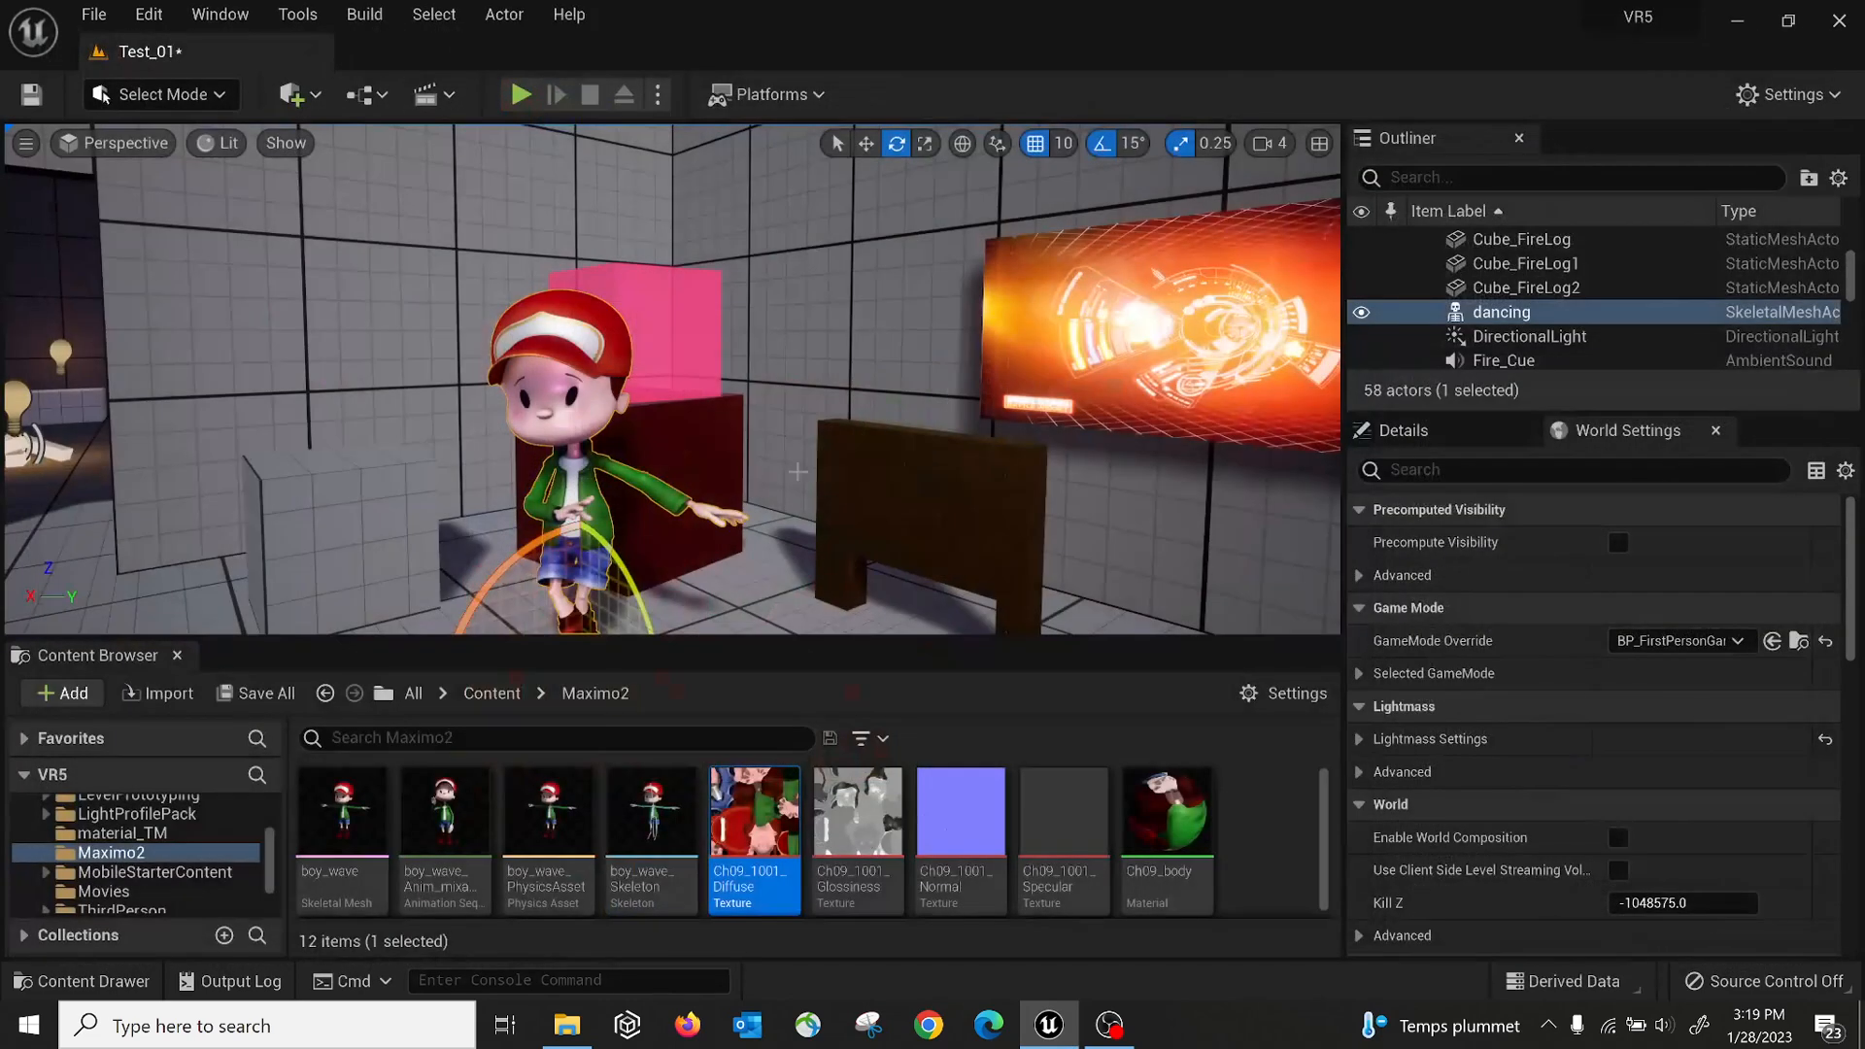
double_click(834, 802)
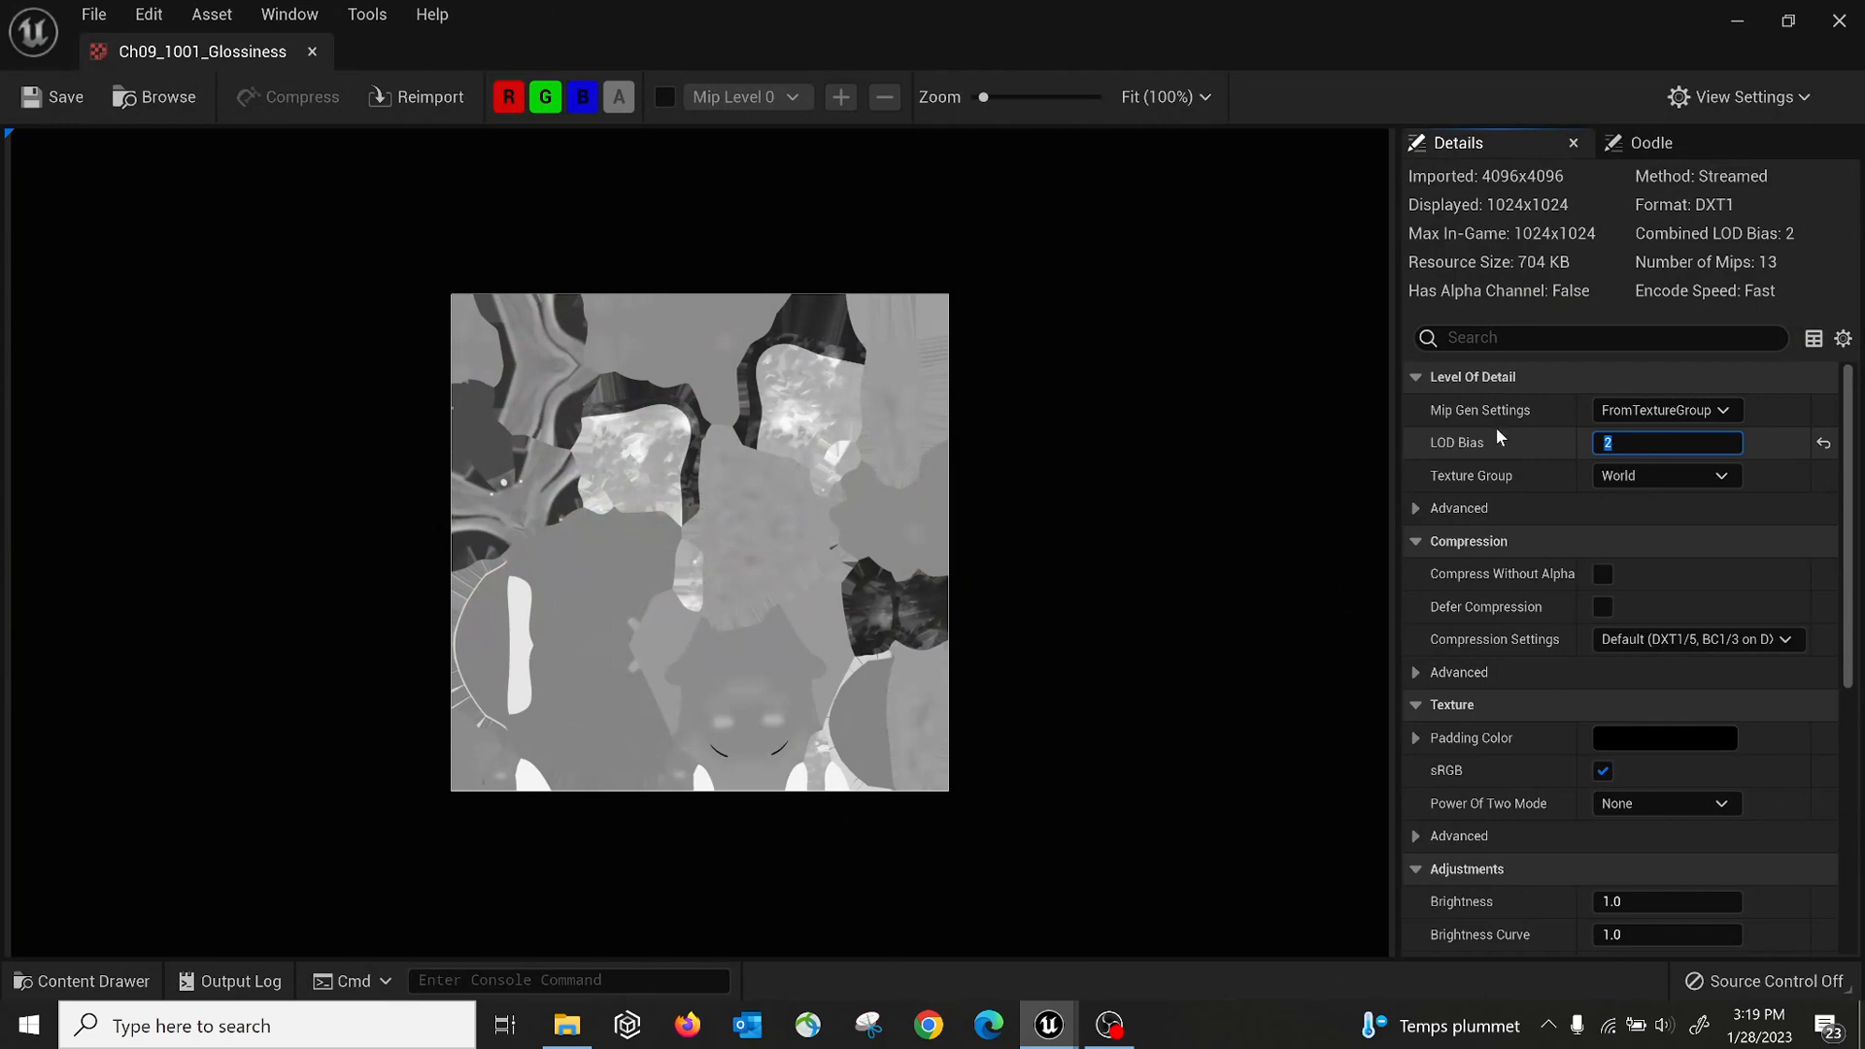
click(311, 51)
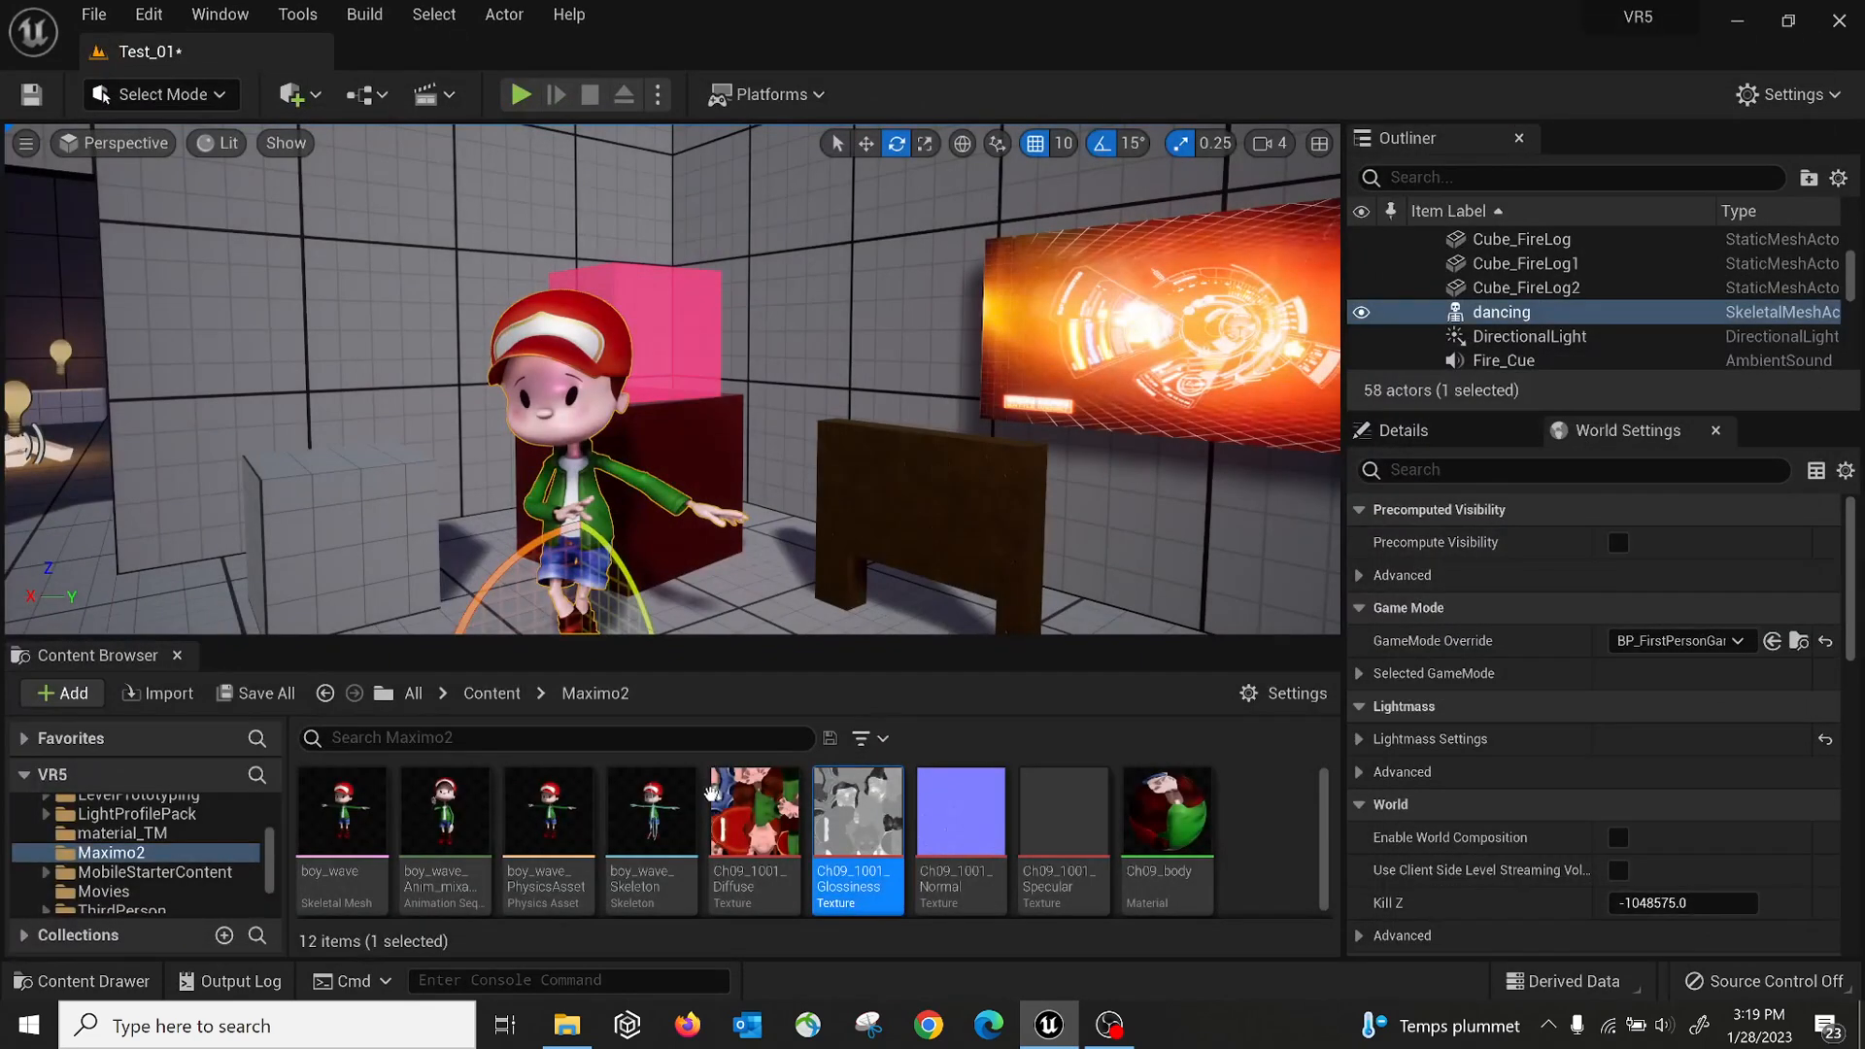
Open the boy_wave skeletal mesh and review its LOD Picker and LOD Settings
click(355, 811)
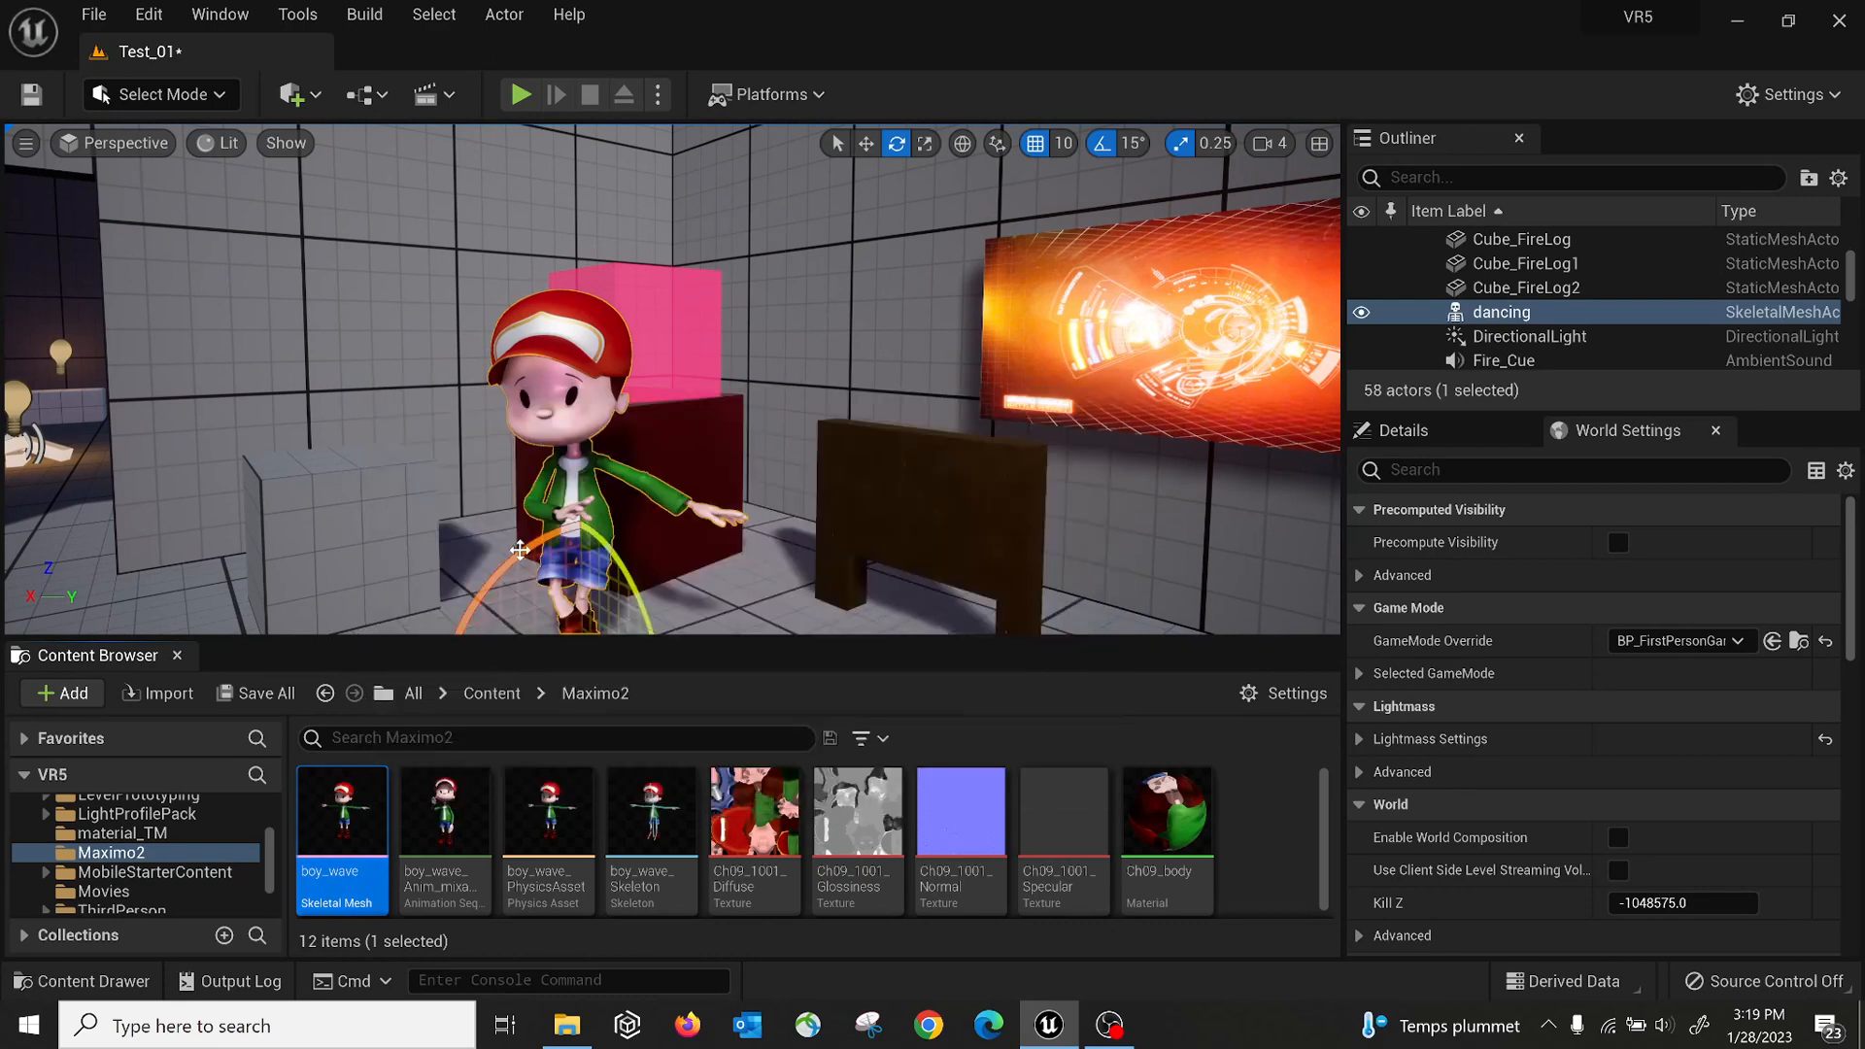
double_click(340, 819)
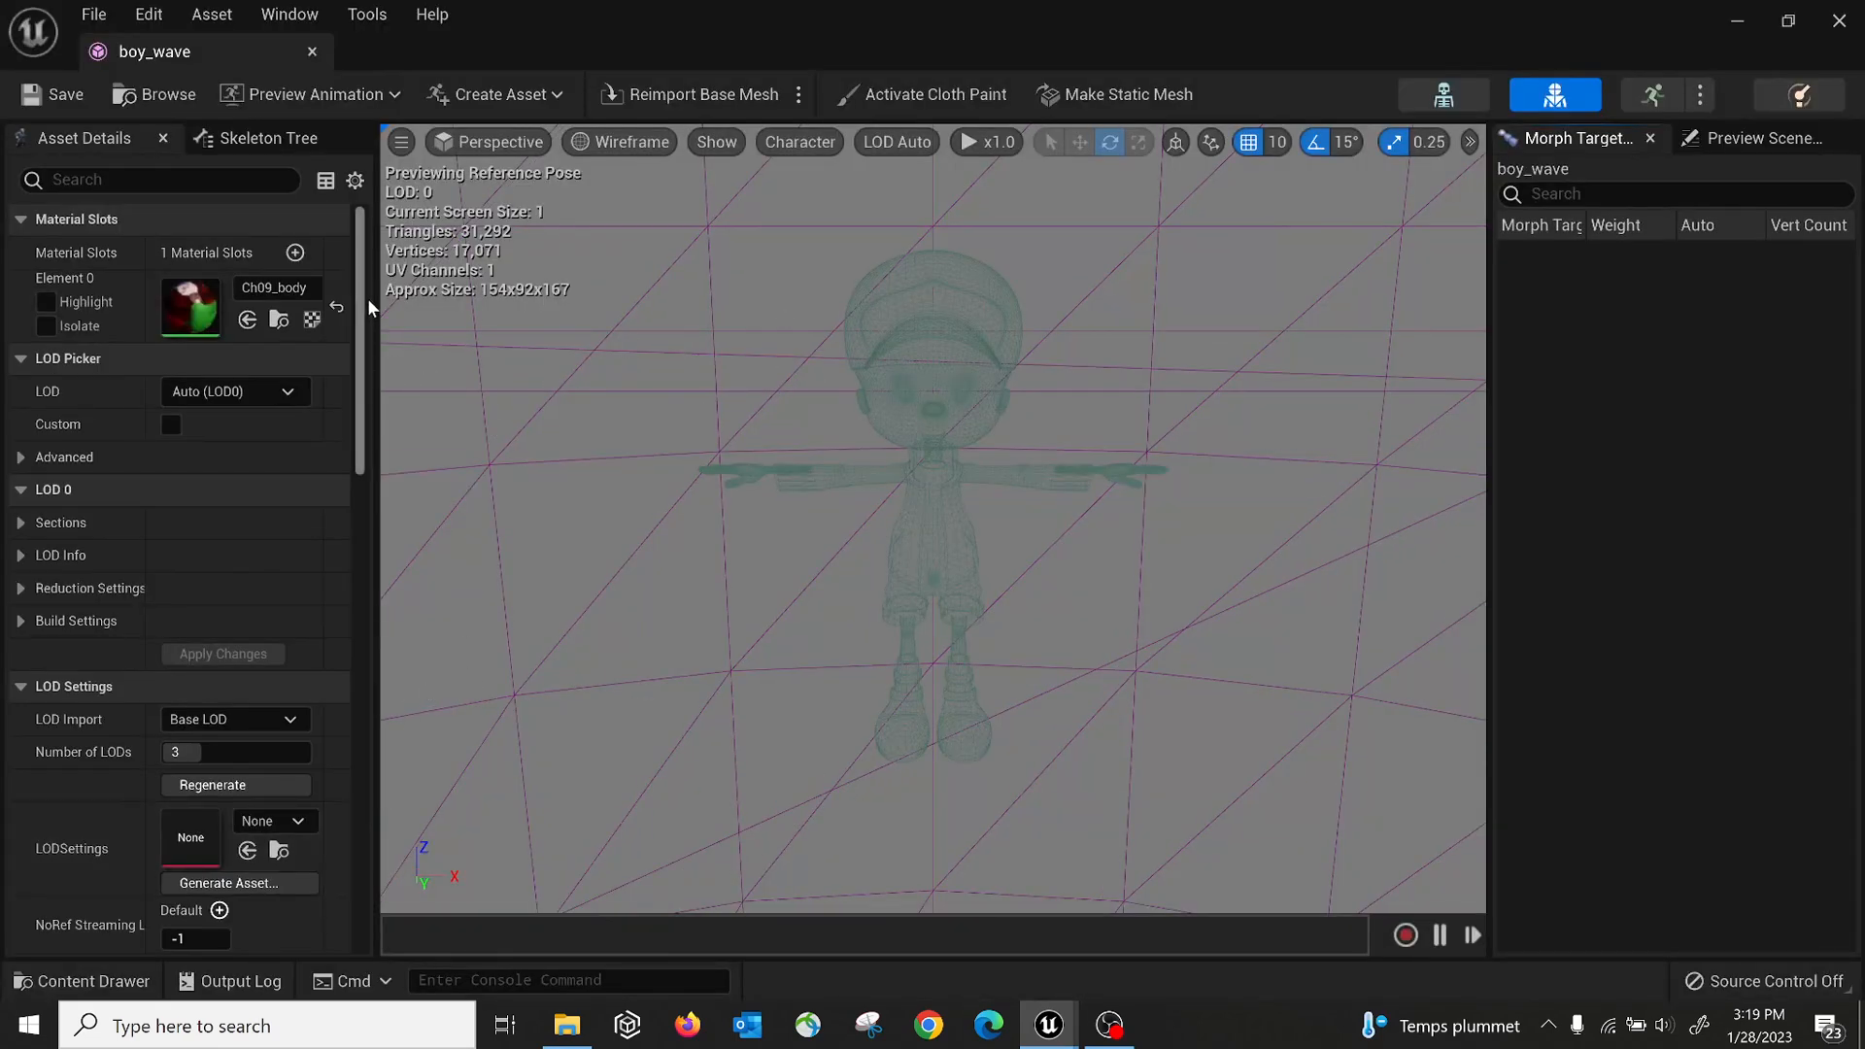
drag(363, 252, 359, 319)
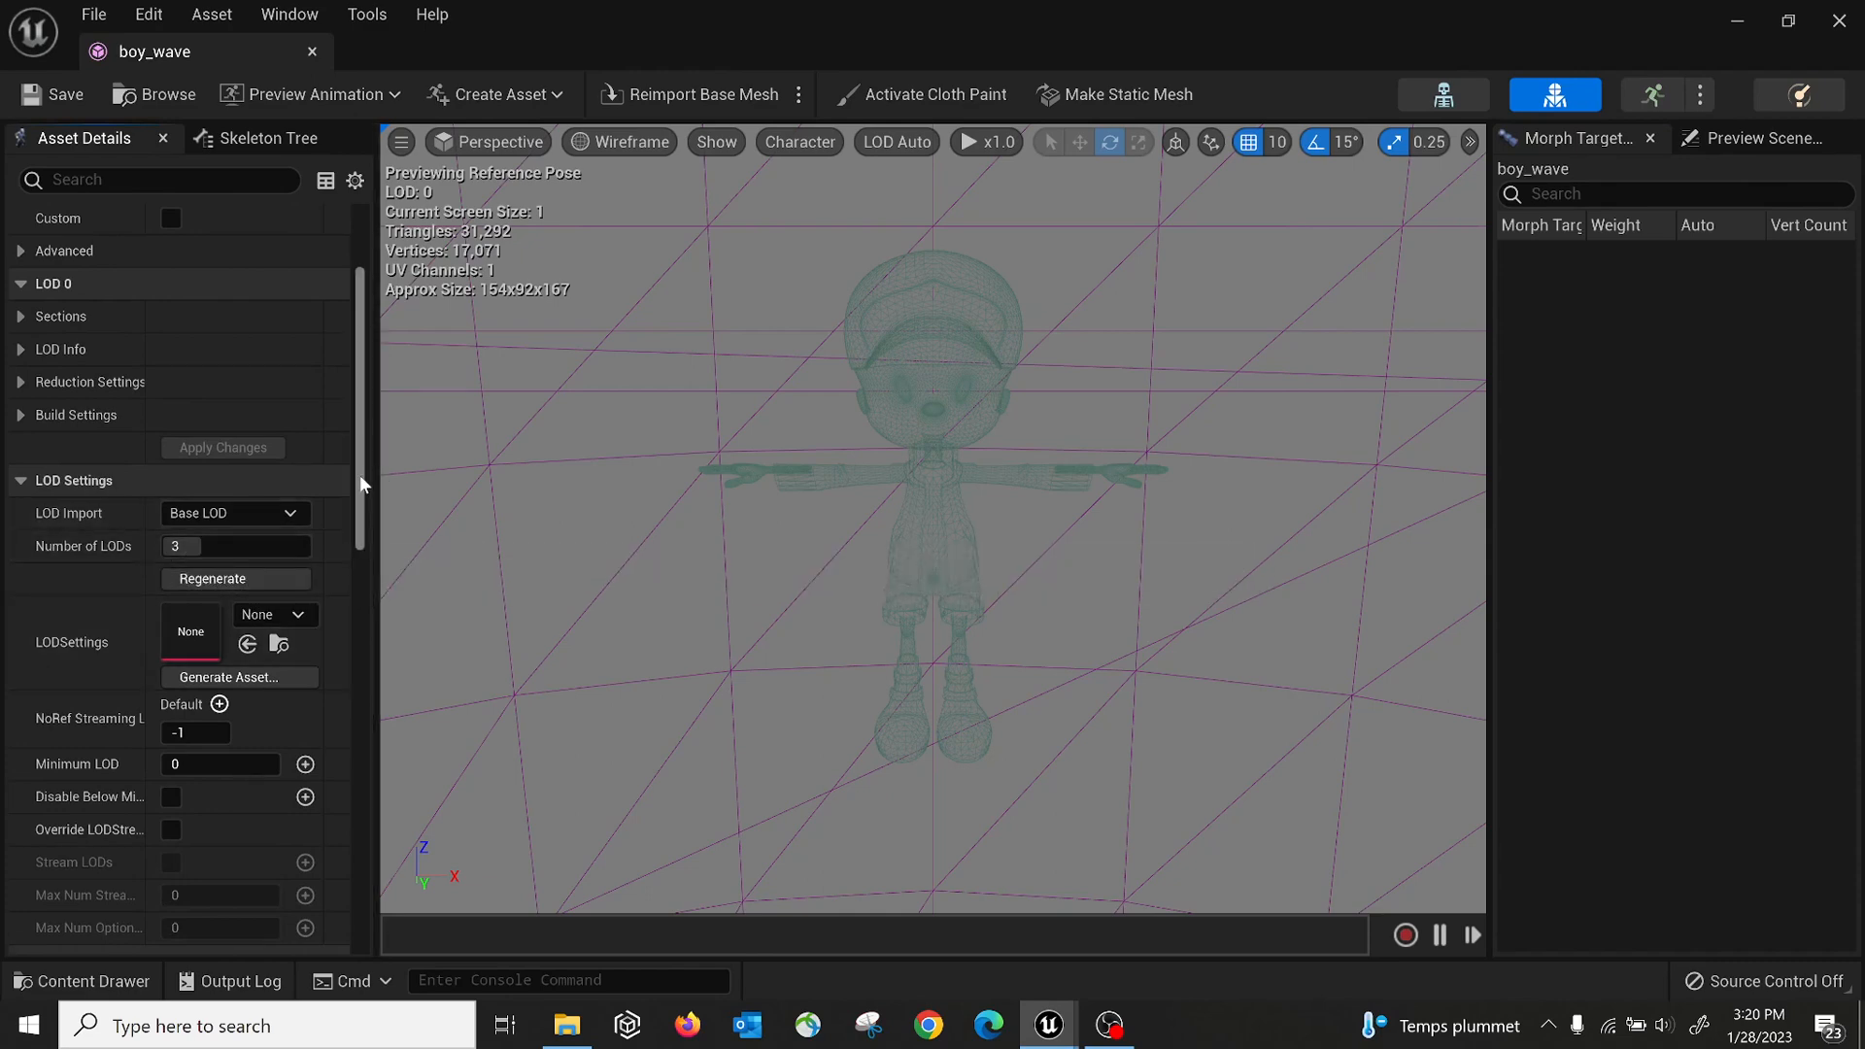
scroll(362, 471, up, 1)
drag(362, 466, 362, 497)
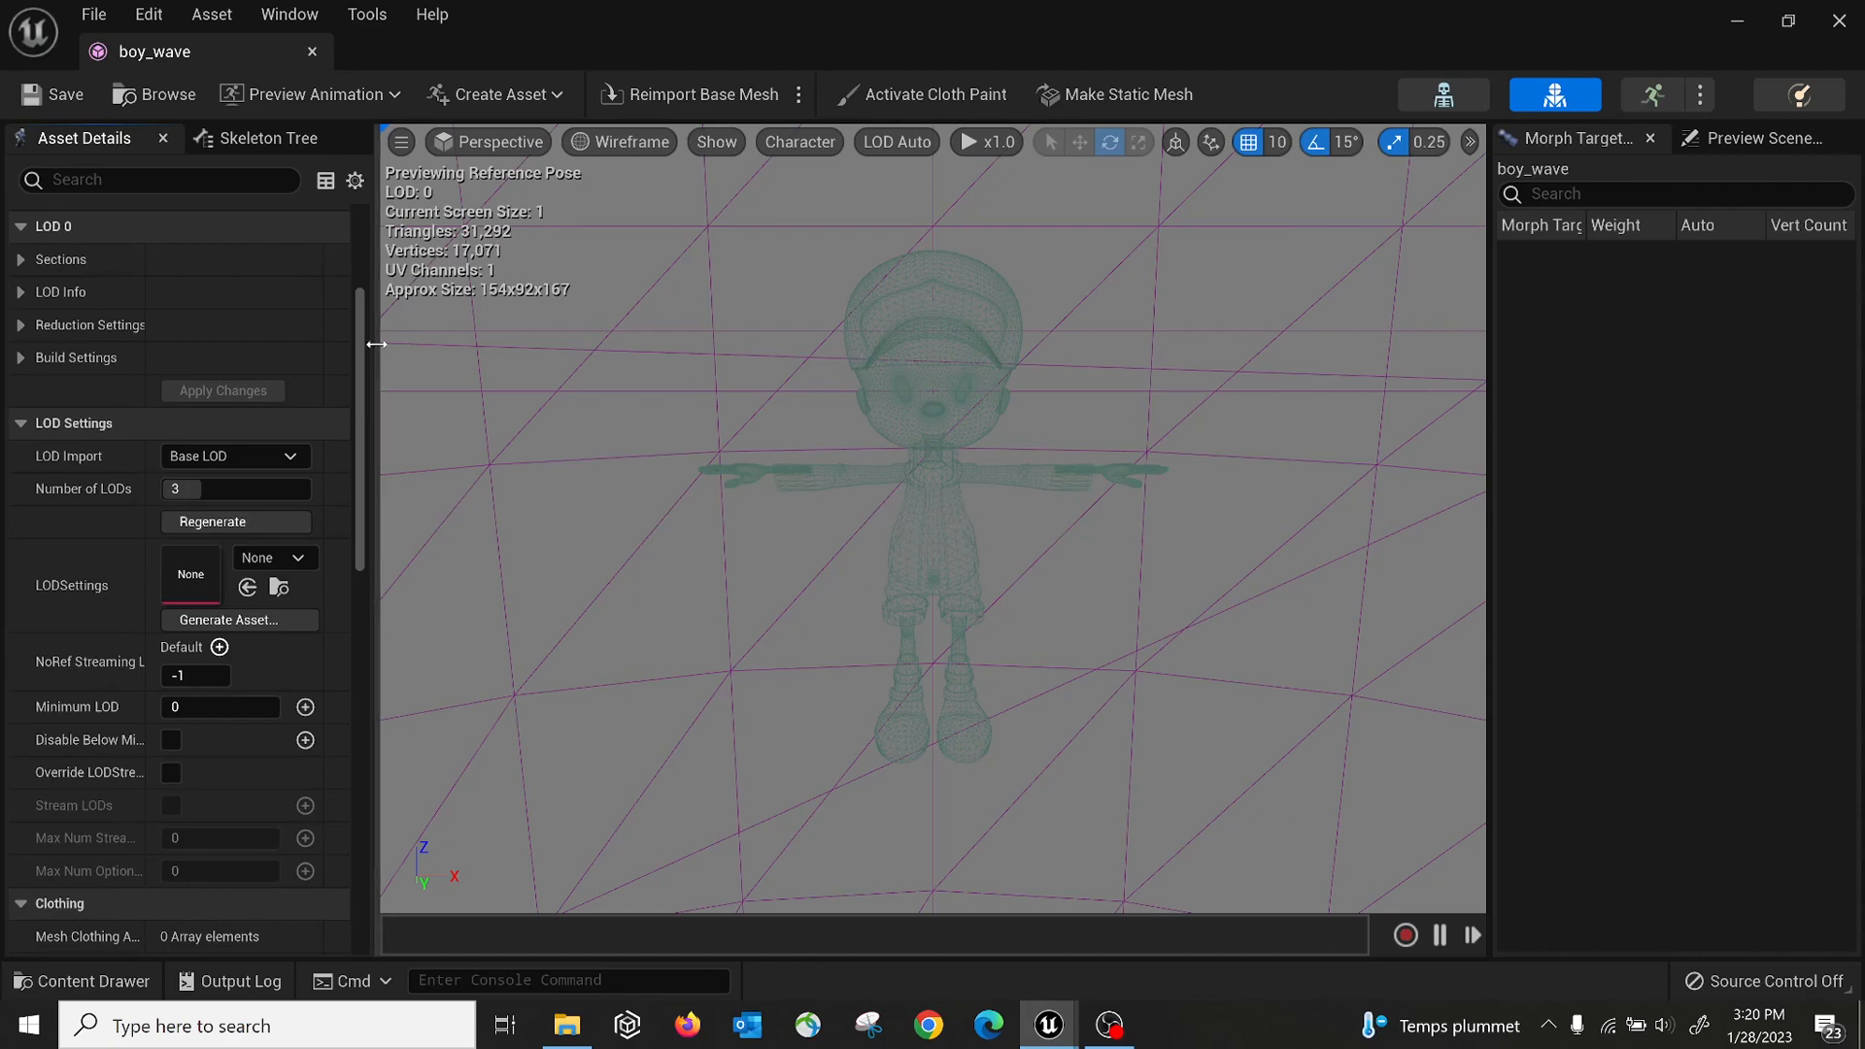
drag(362, 341, 365, 241)
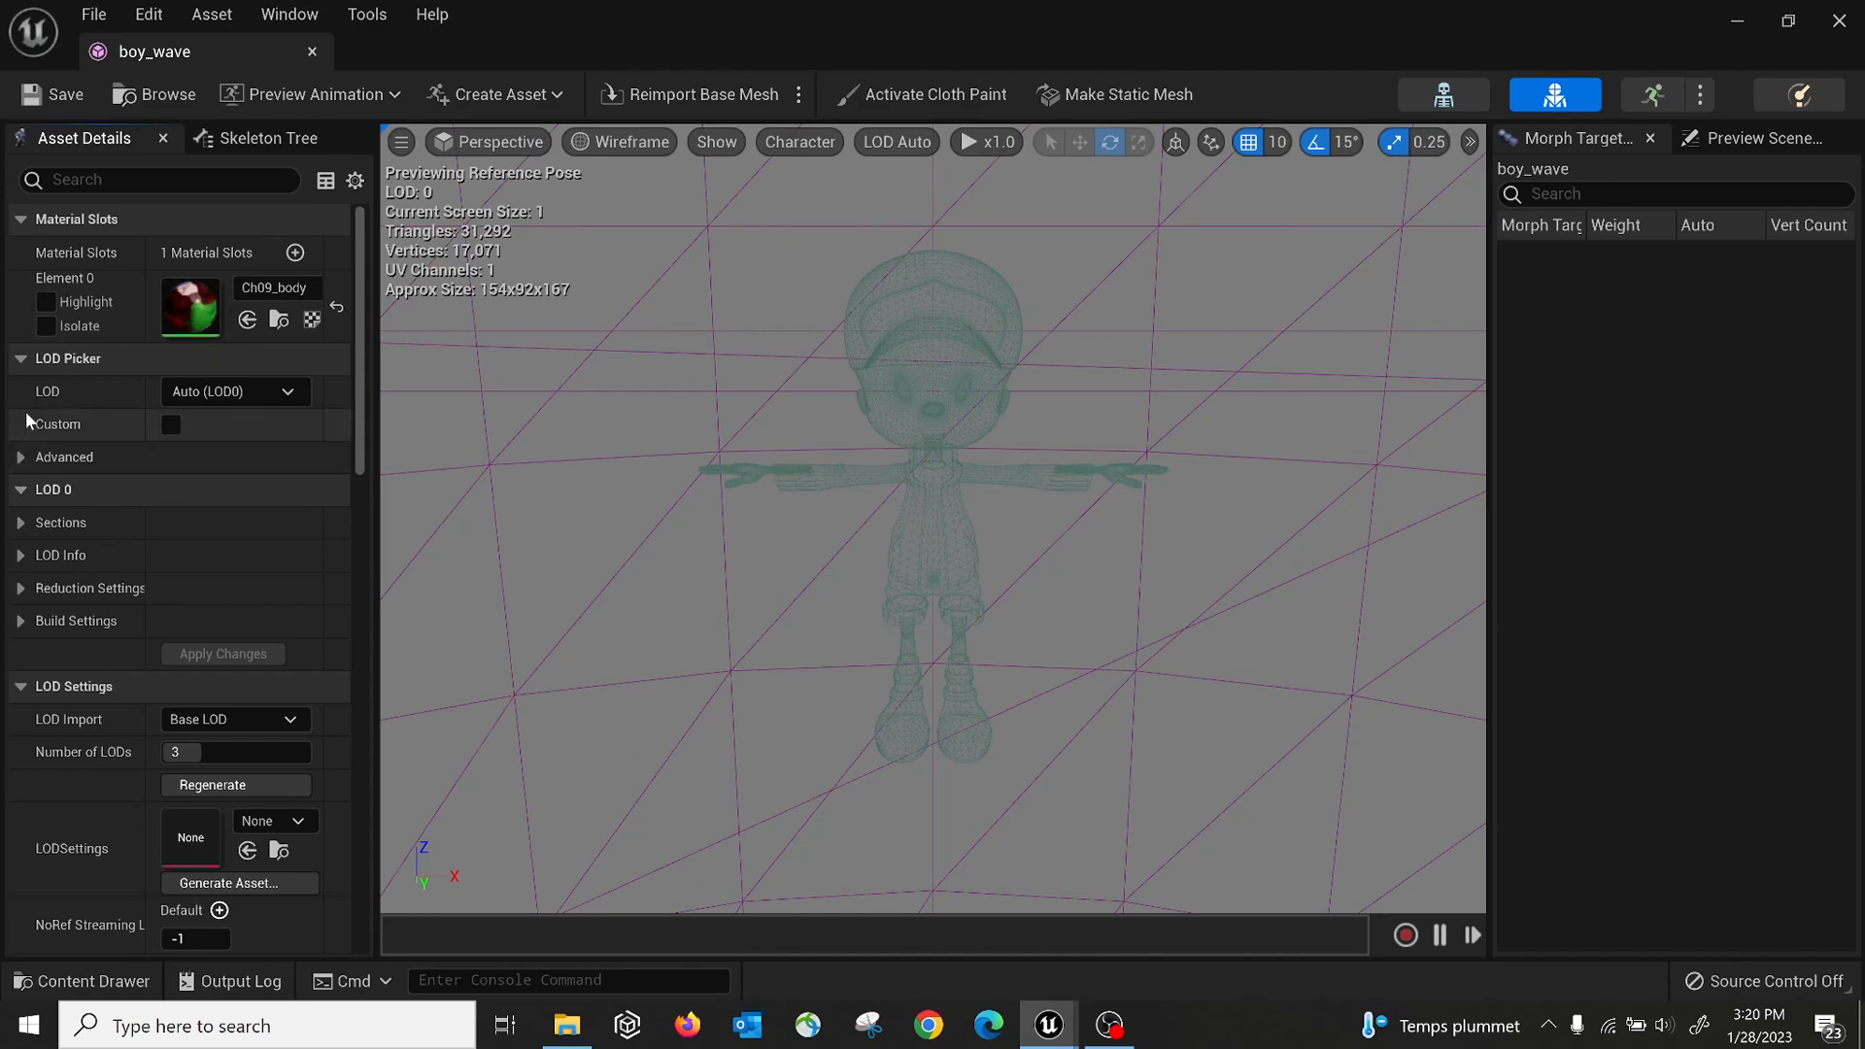
Preview the boy_wave mesh at LOD 1 and LOD 2, and return its LOD Picker to Auto LOD
click(225, 392)
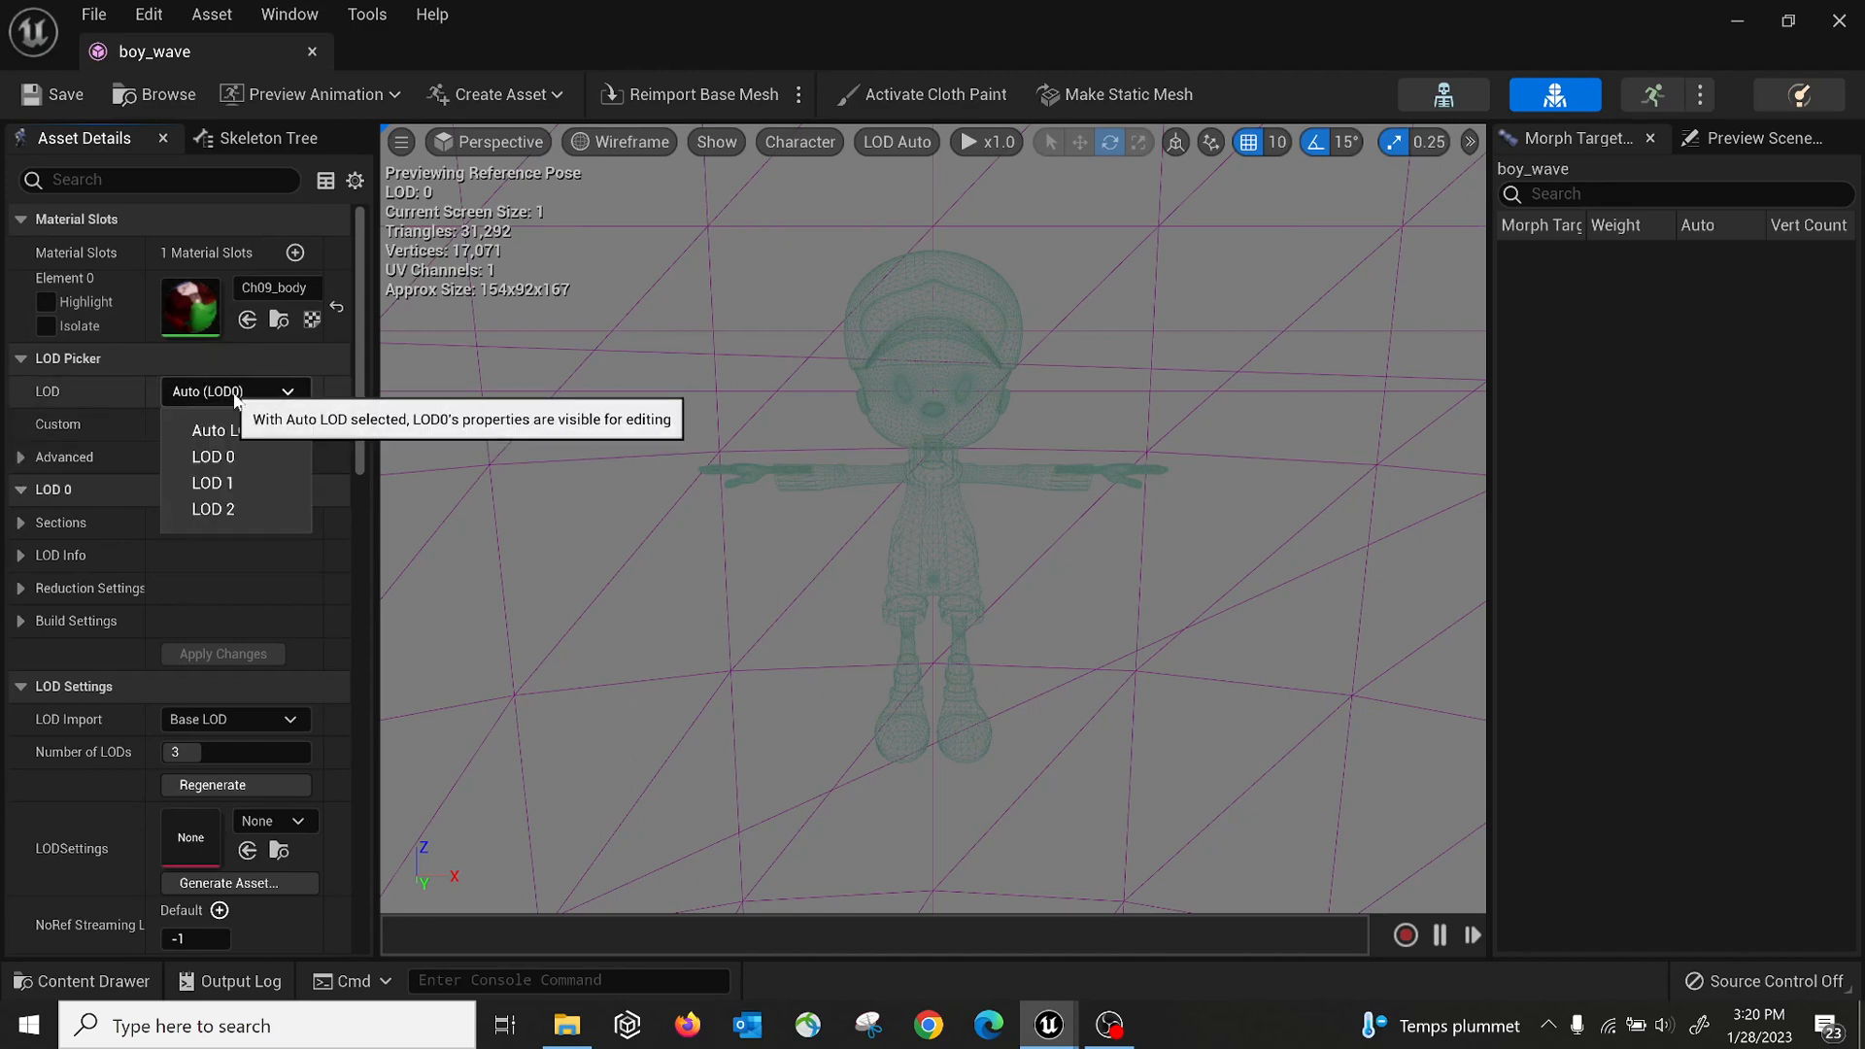
click(227, 484)
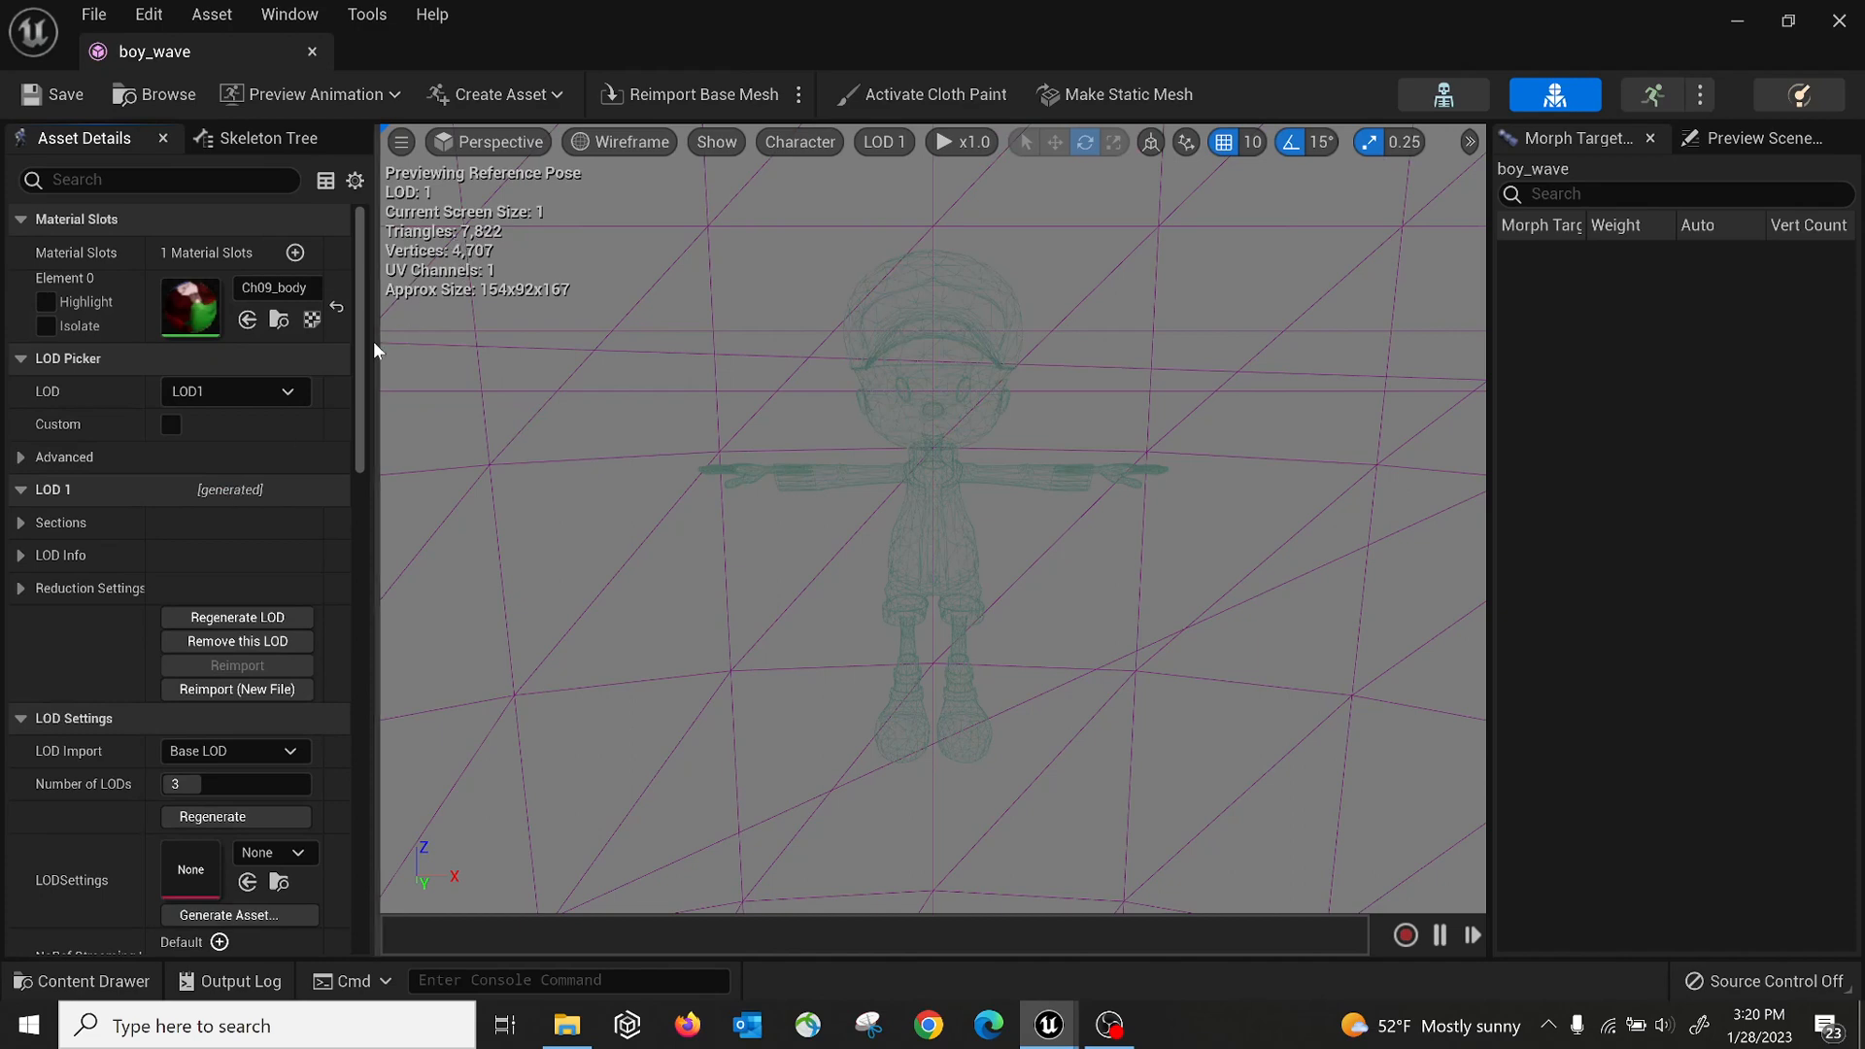
click(231, 393)
click(221, 514)
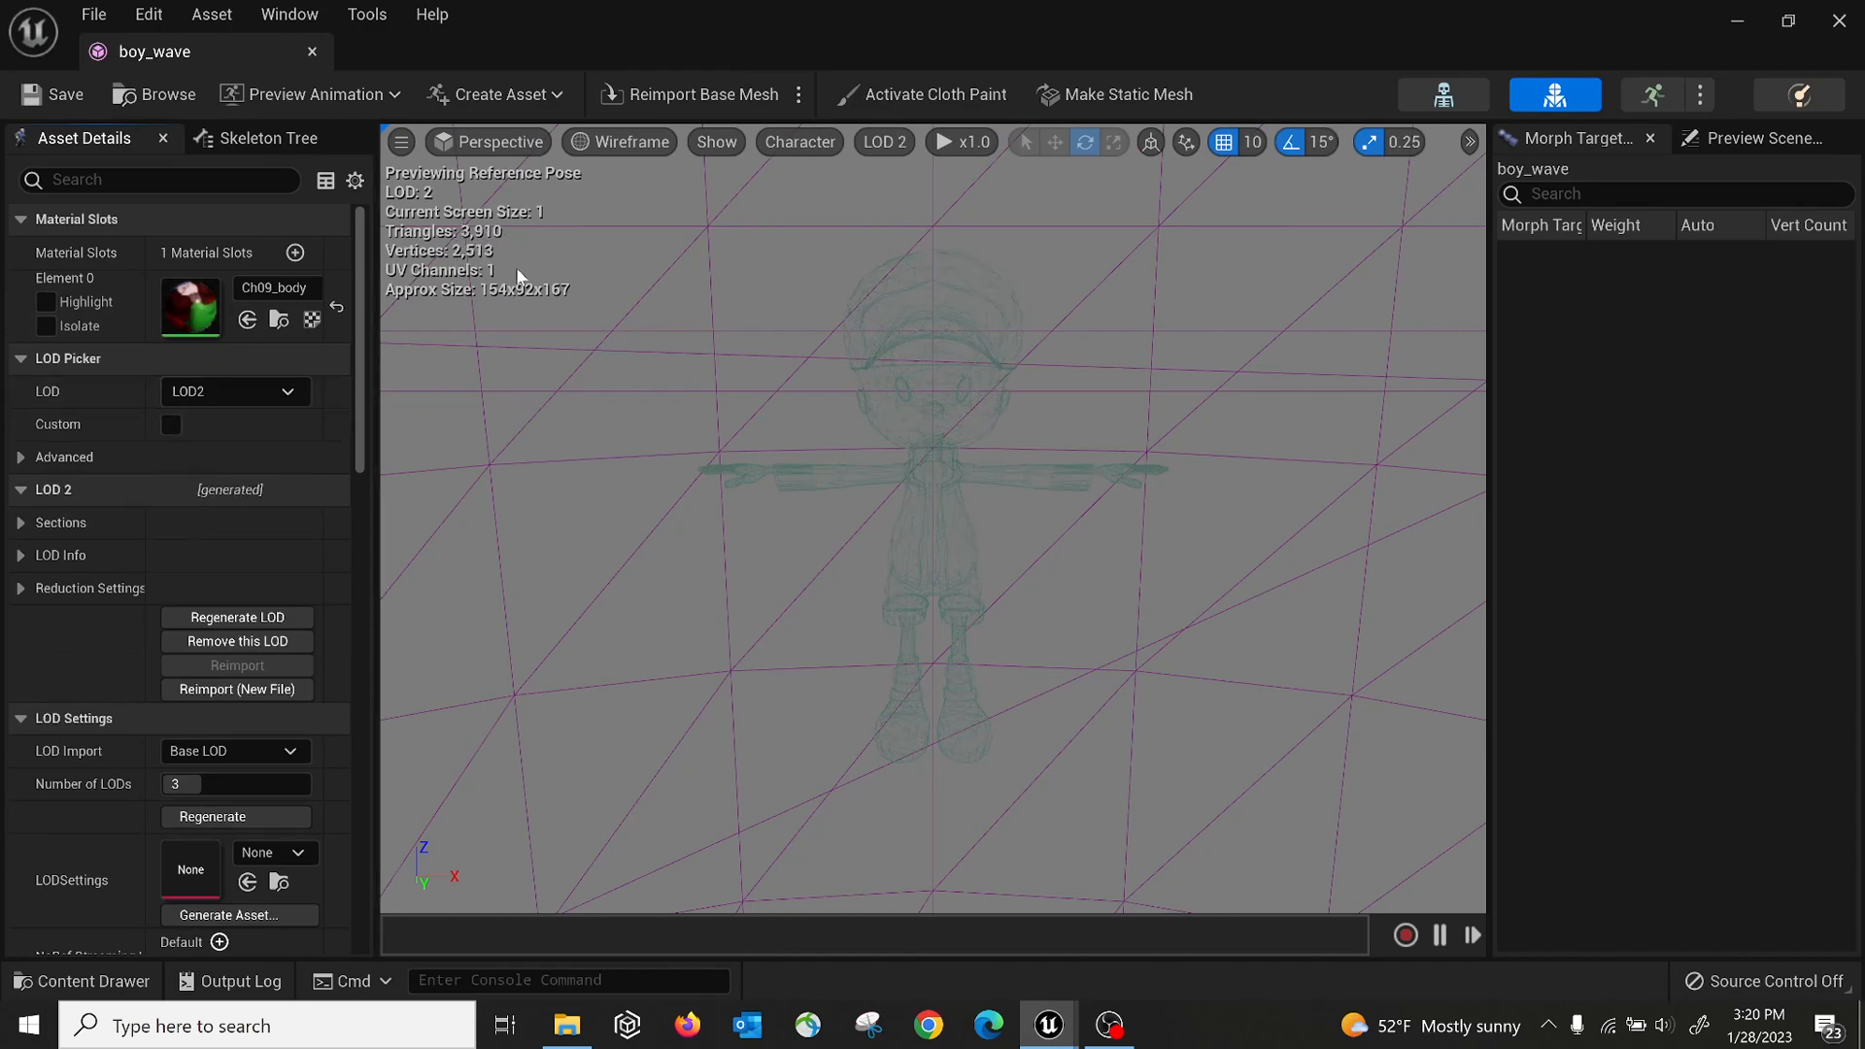
scroll(968, 392, up, 4)
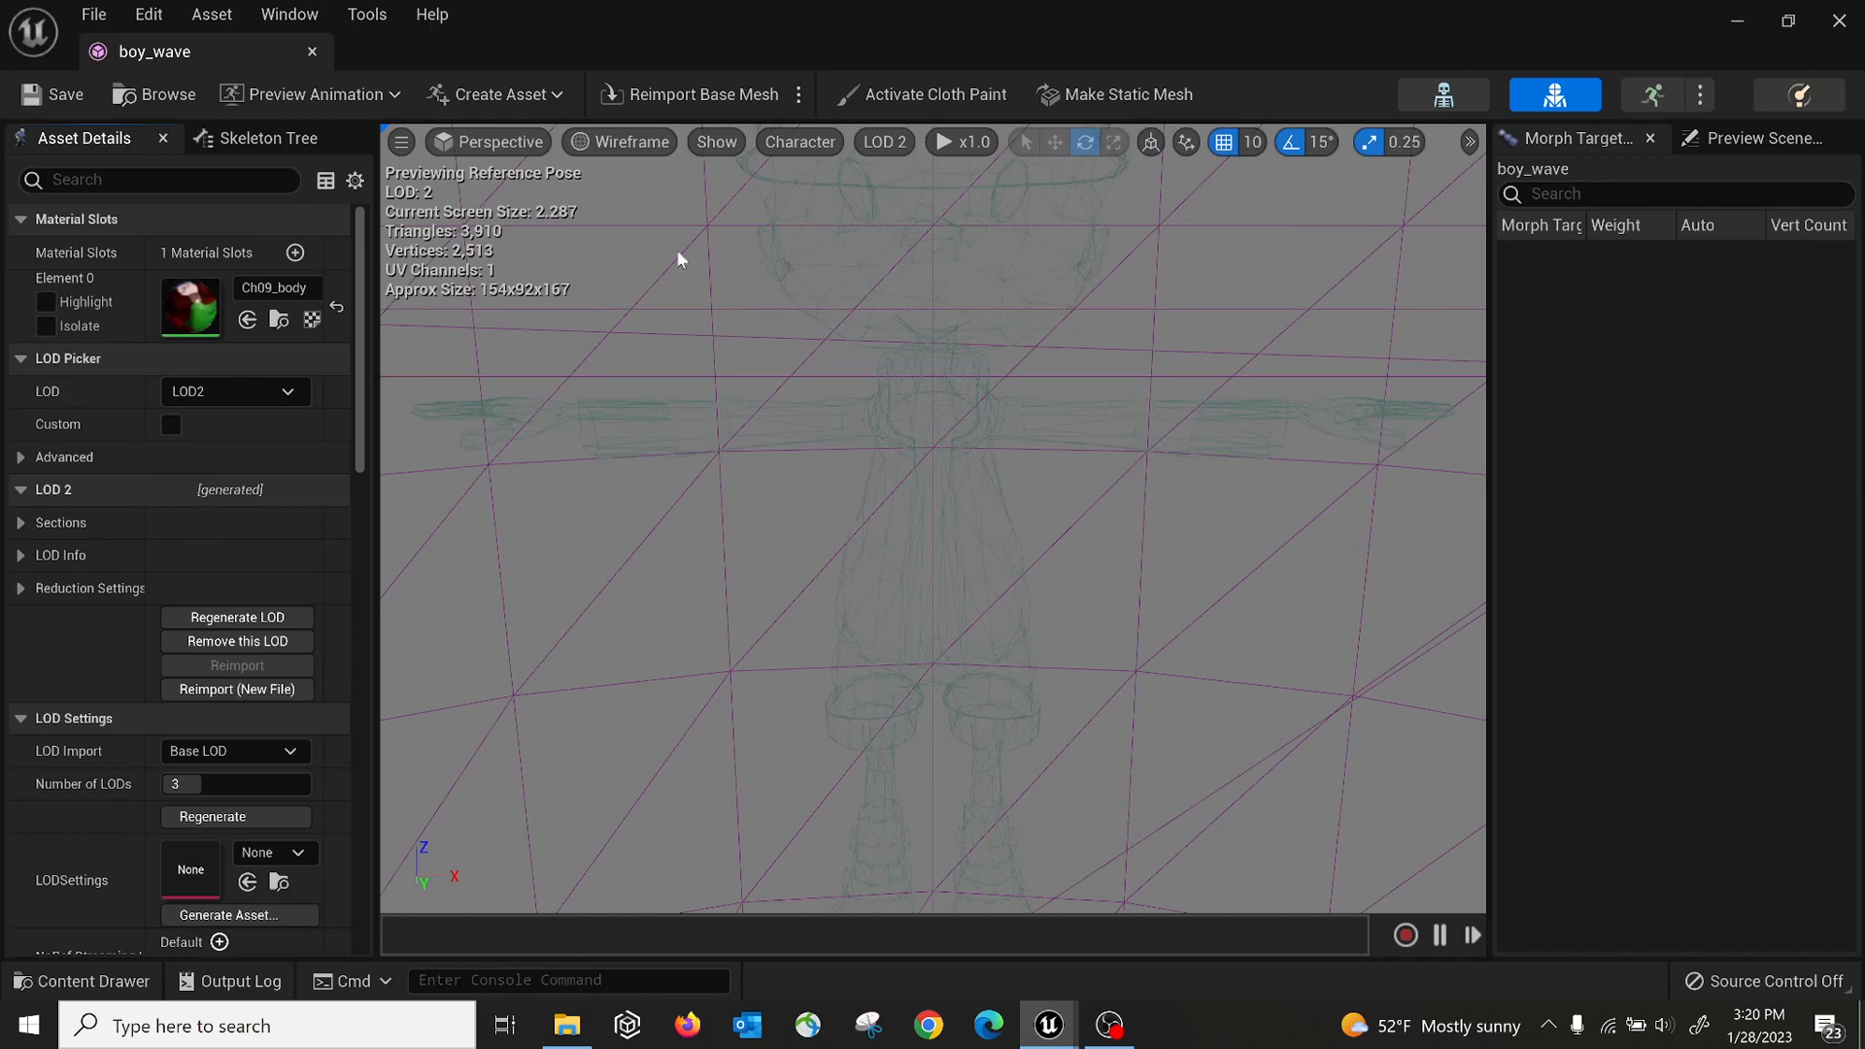
click(255, 394)
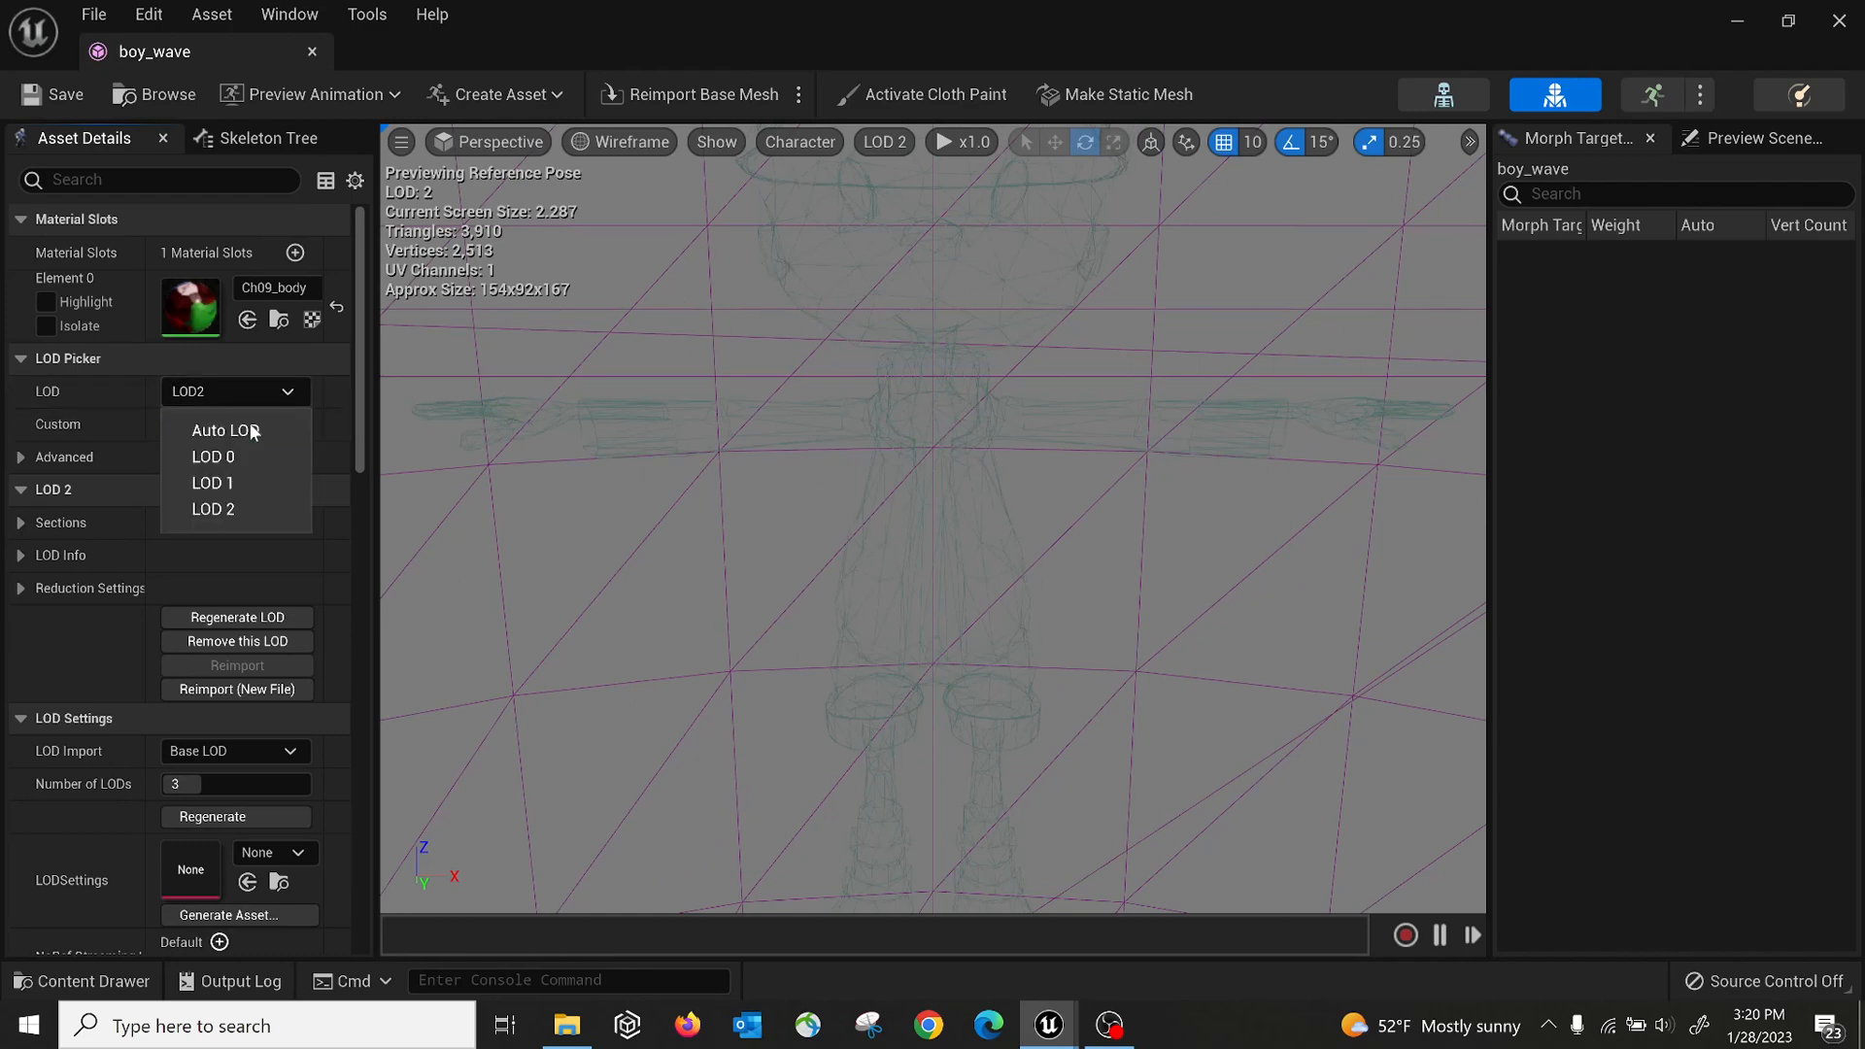
click(249, 433)
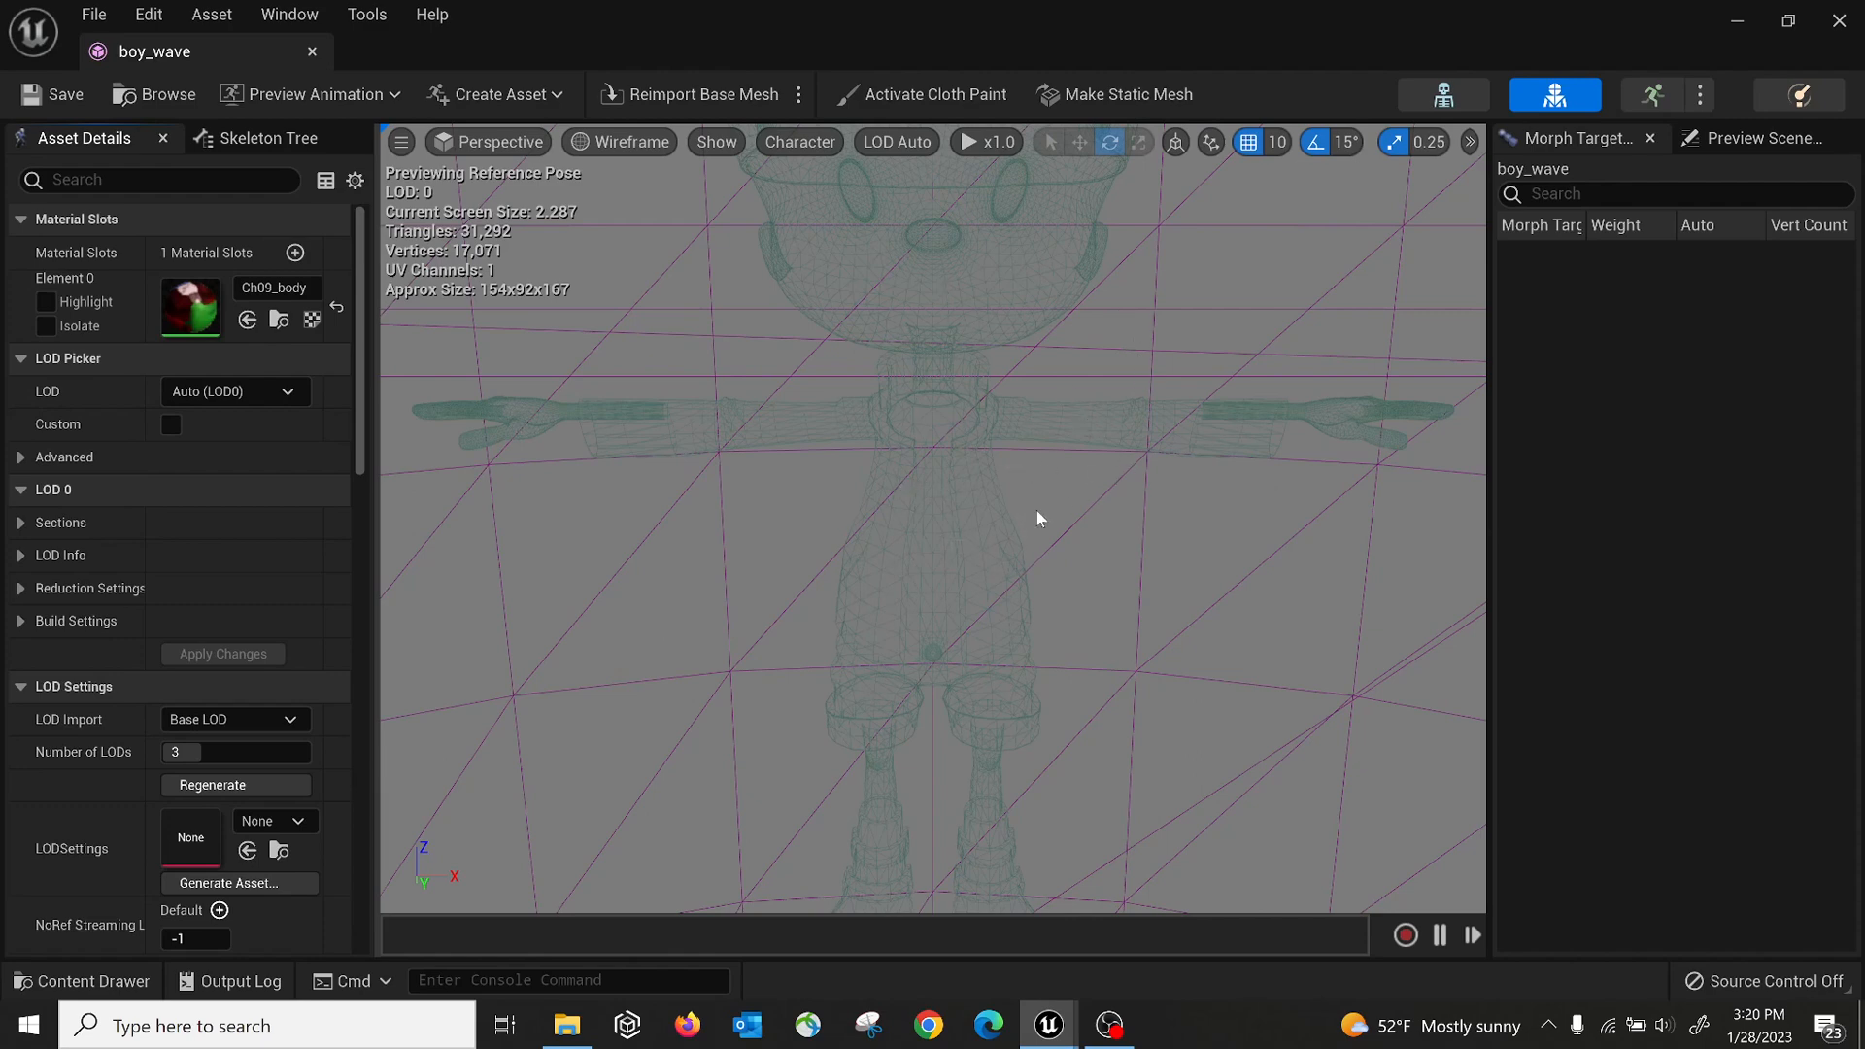
Examine the boy_wave wireframe near and far with Auto LOD, review its LOD Settings, and close the mesh
mouse_move(622, 486)
right_down()
mouse_move(544, 554)
mouse_move(607, 515)
right_up()
mouse_move(933, 525)
right_down()
mouse_move(935, 486)
mouse_move(903, 491)
mouse_move(1020, 515)
mouse_move(927, 516)
right_up()
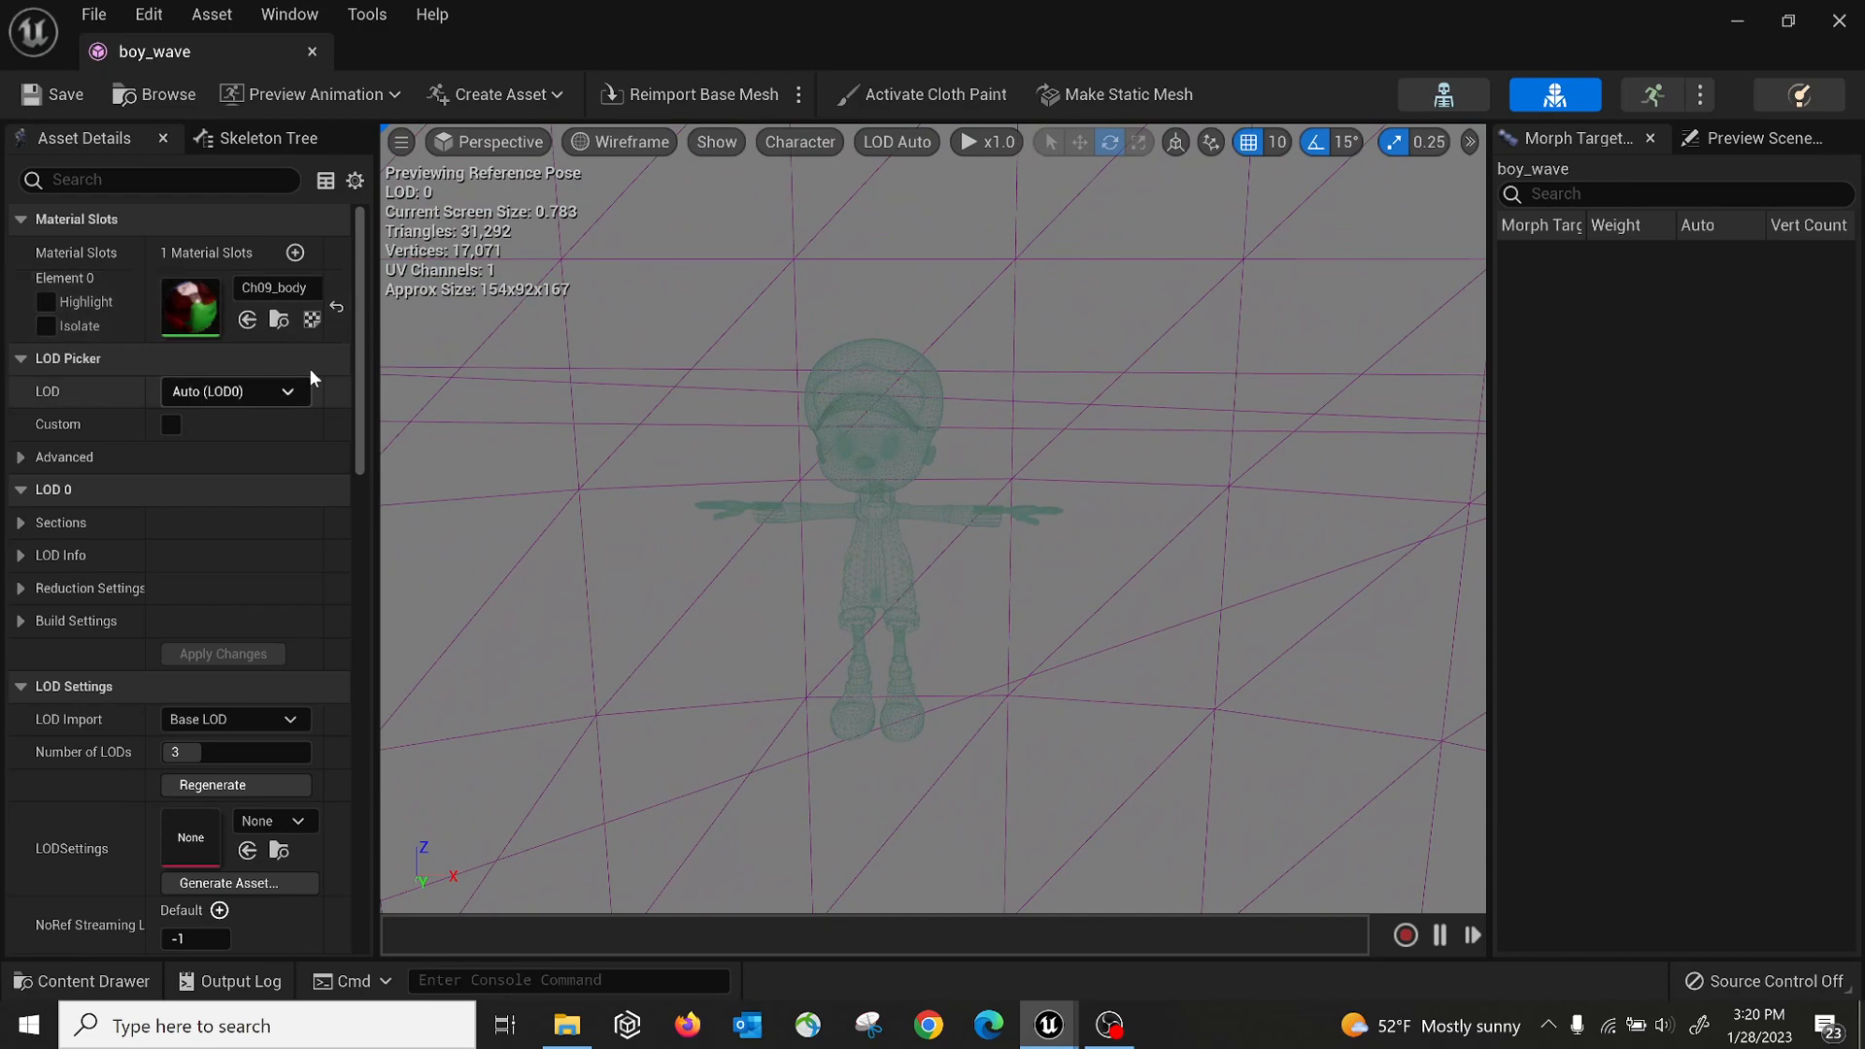
mouse_move(845, 507)
right_down()
mouse_move(848, 550)
mouse_move(865, 478)
mouse_move(867, 534)
mouse_move(843, 563)
mouse_move(866, 514)
mouse_move(825, 517)
right_up()
scroll(855, 520, up, 4)
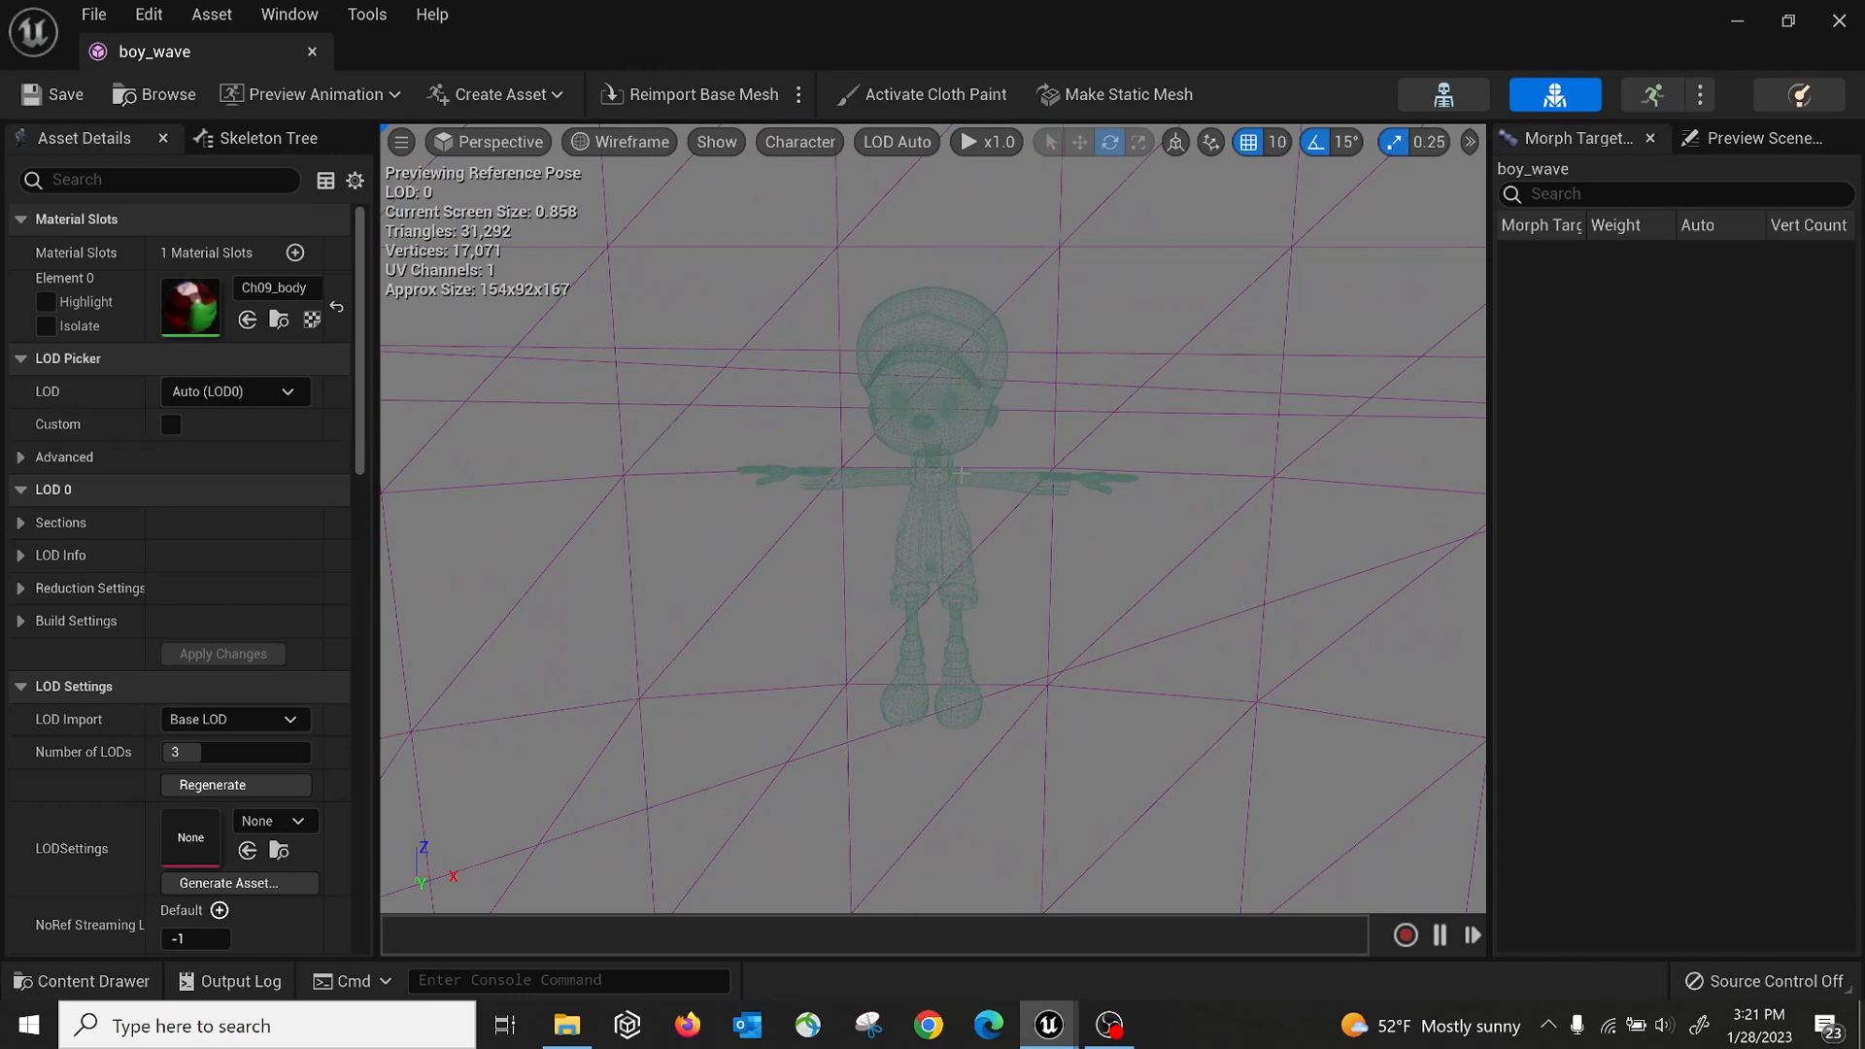
scroll(962, 473, up, 6)
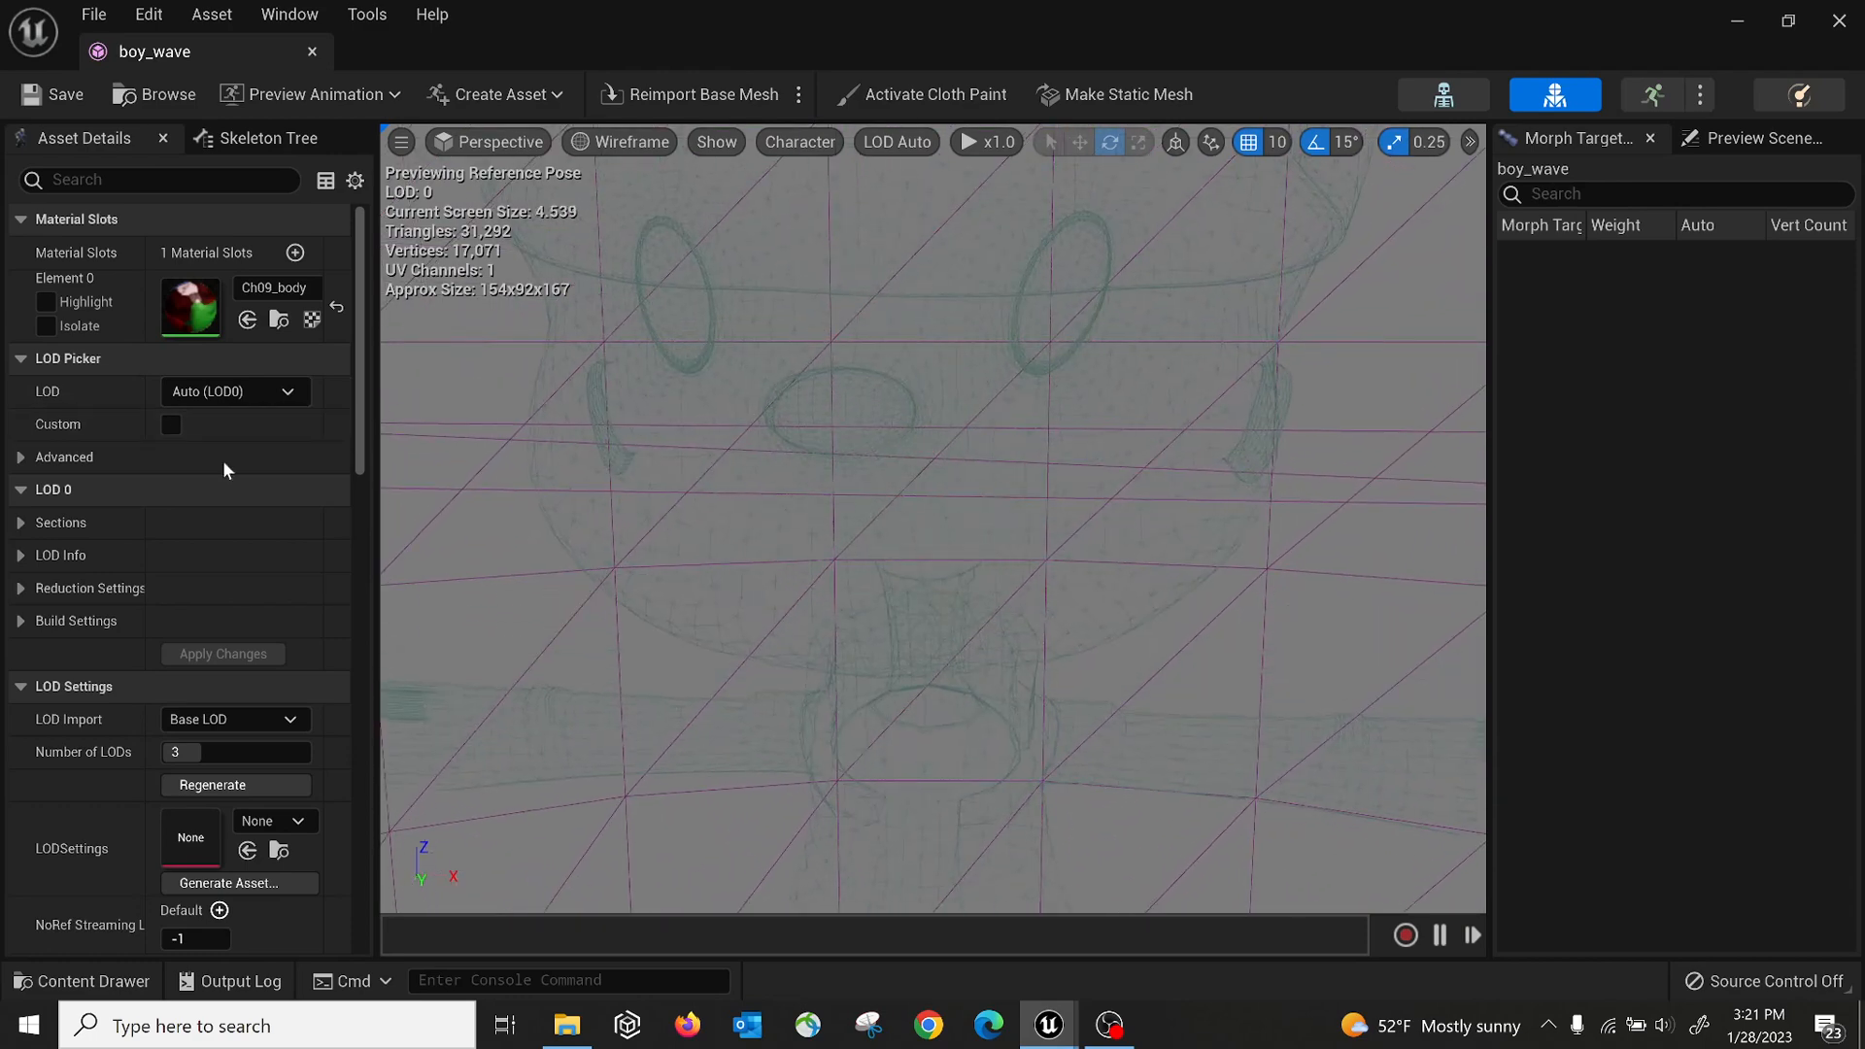
right_drag(875, 486, 866, 496)
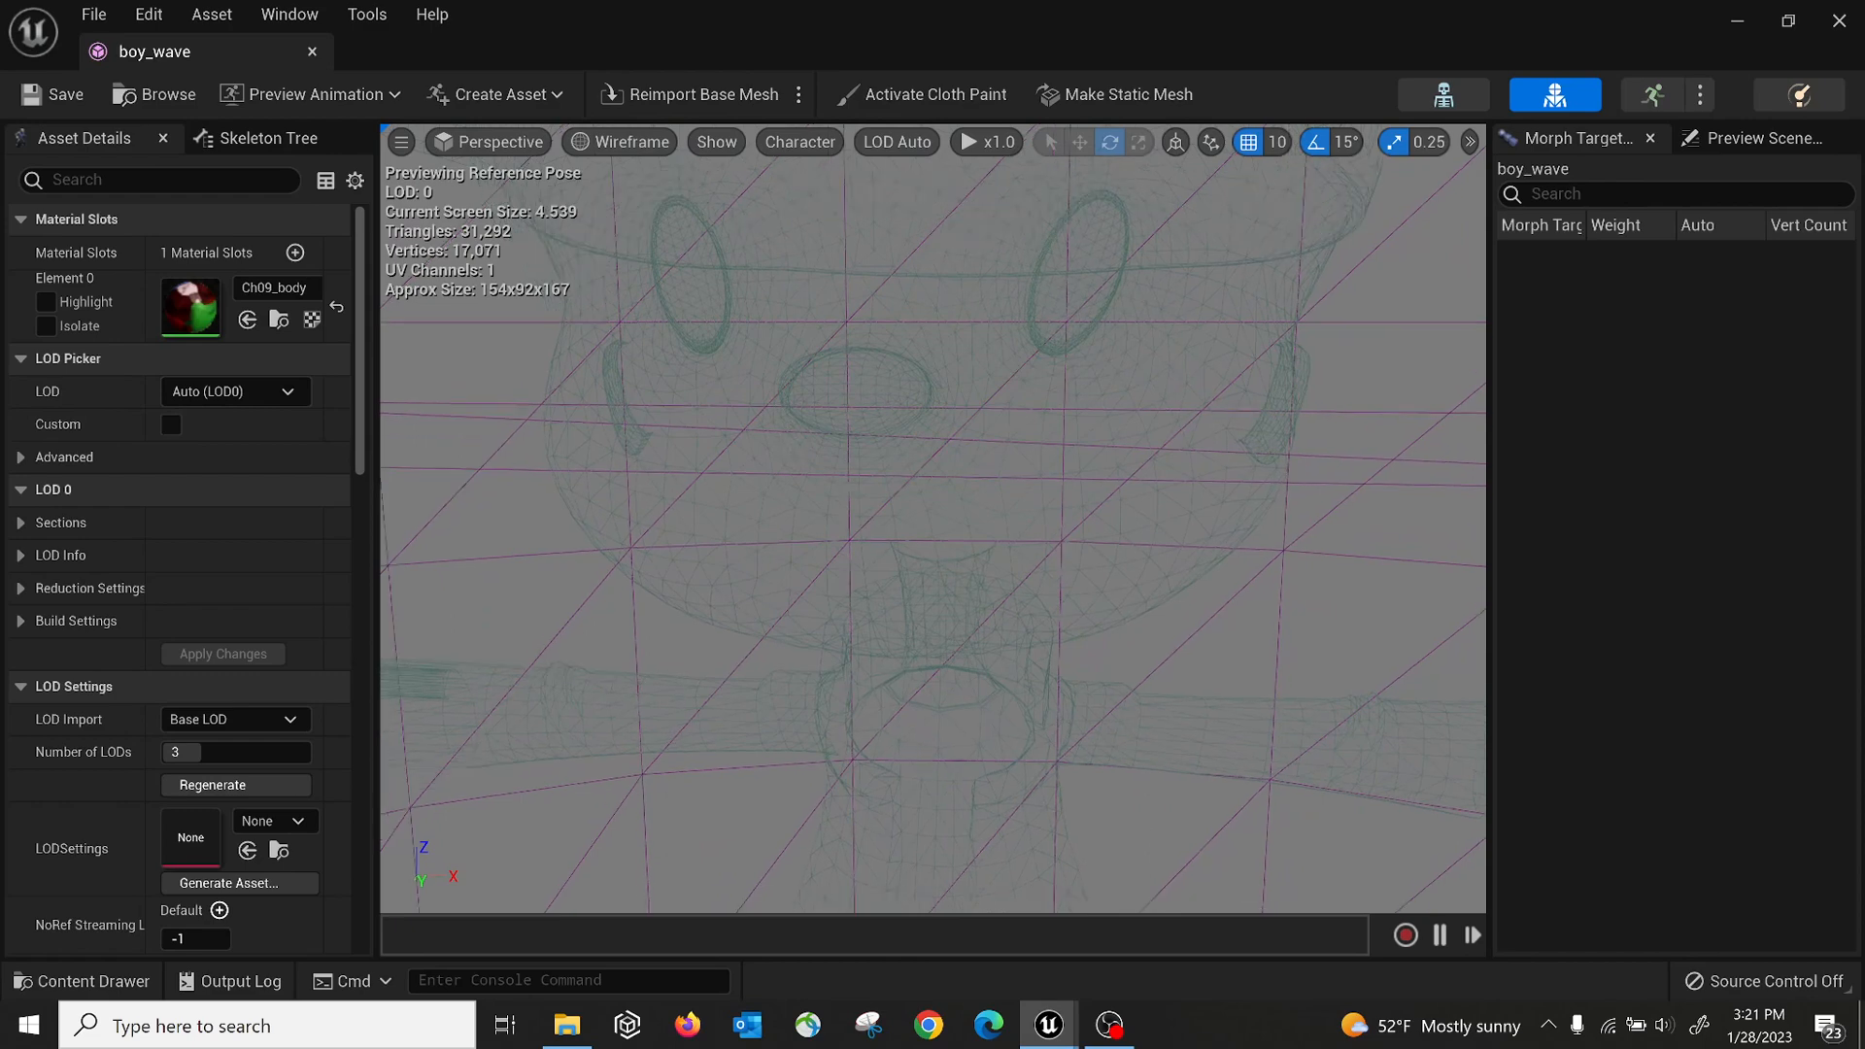
scroll(867, 495, down, 6)
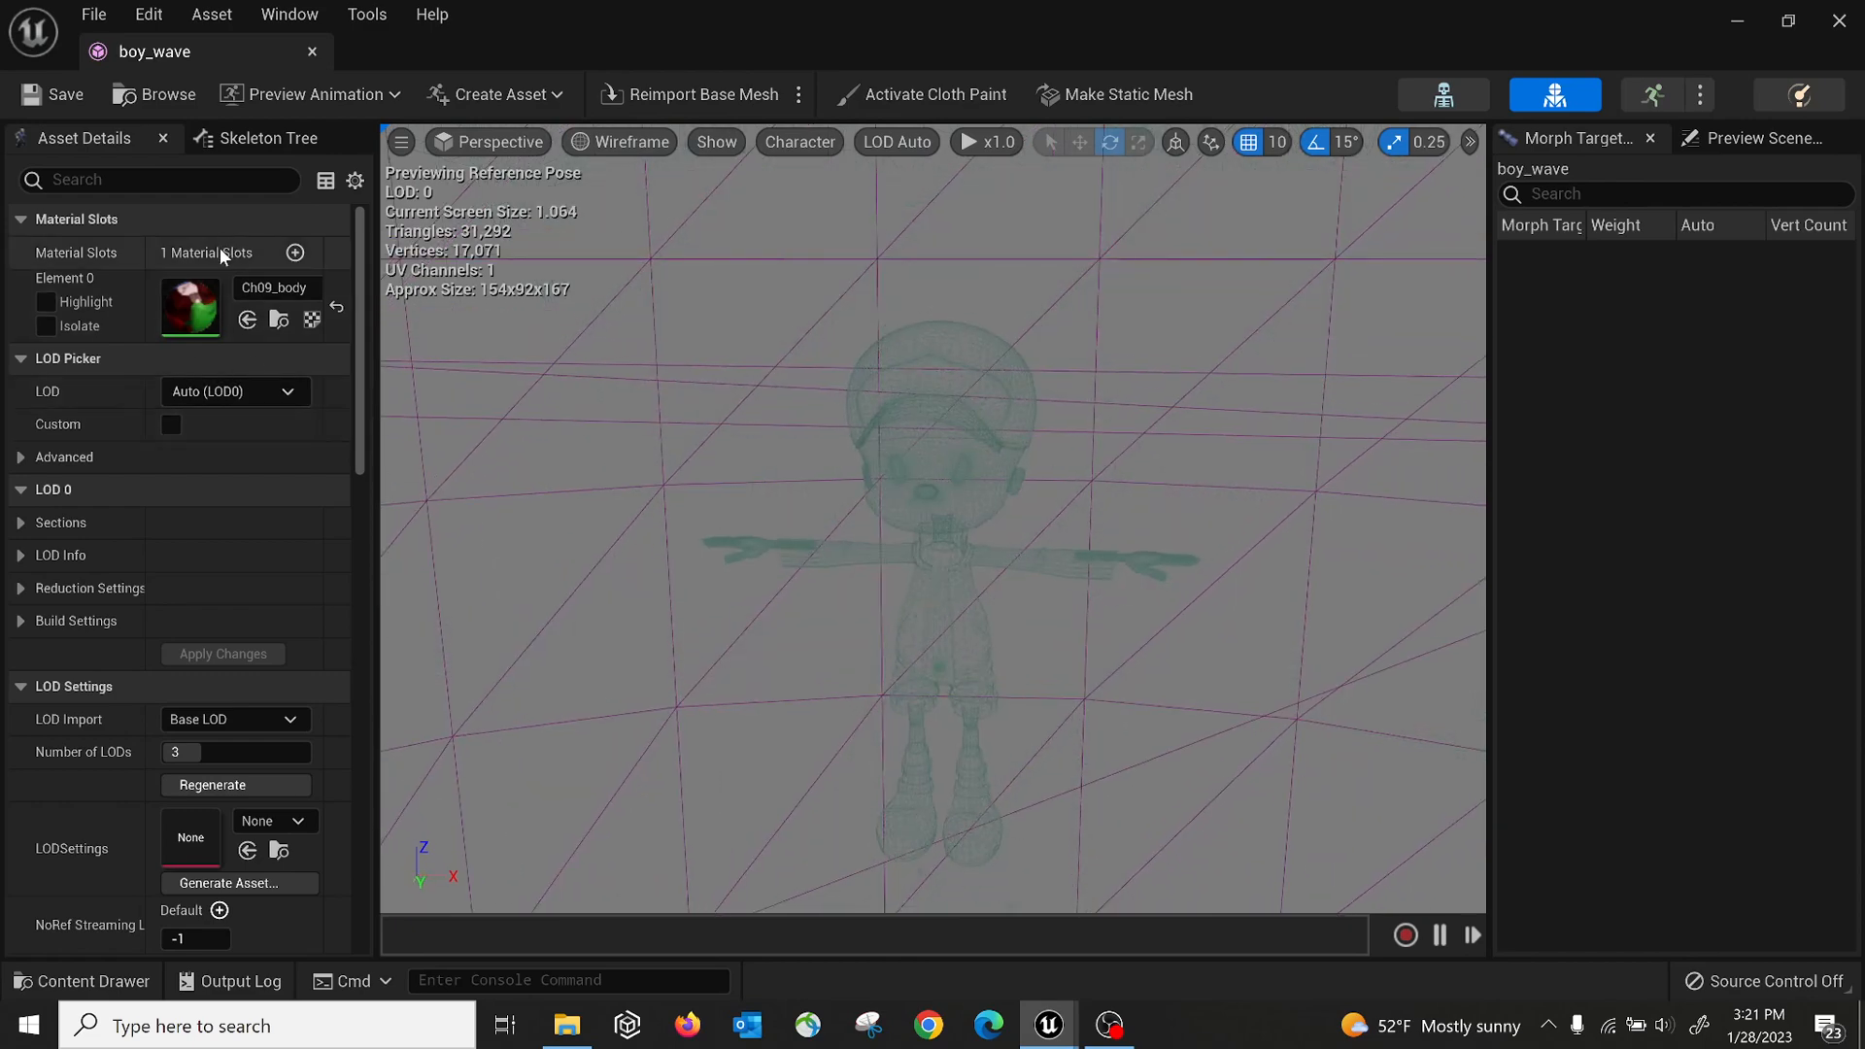
drag(360, 428, 347, 476)
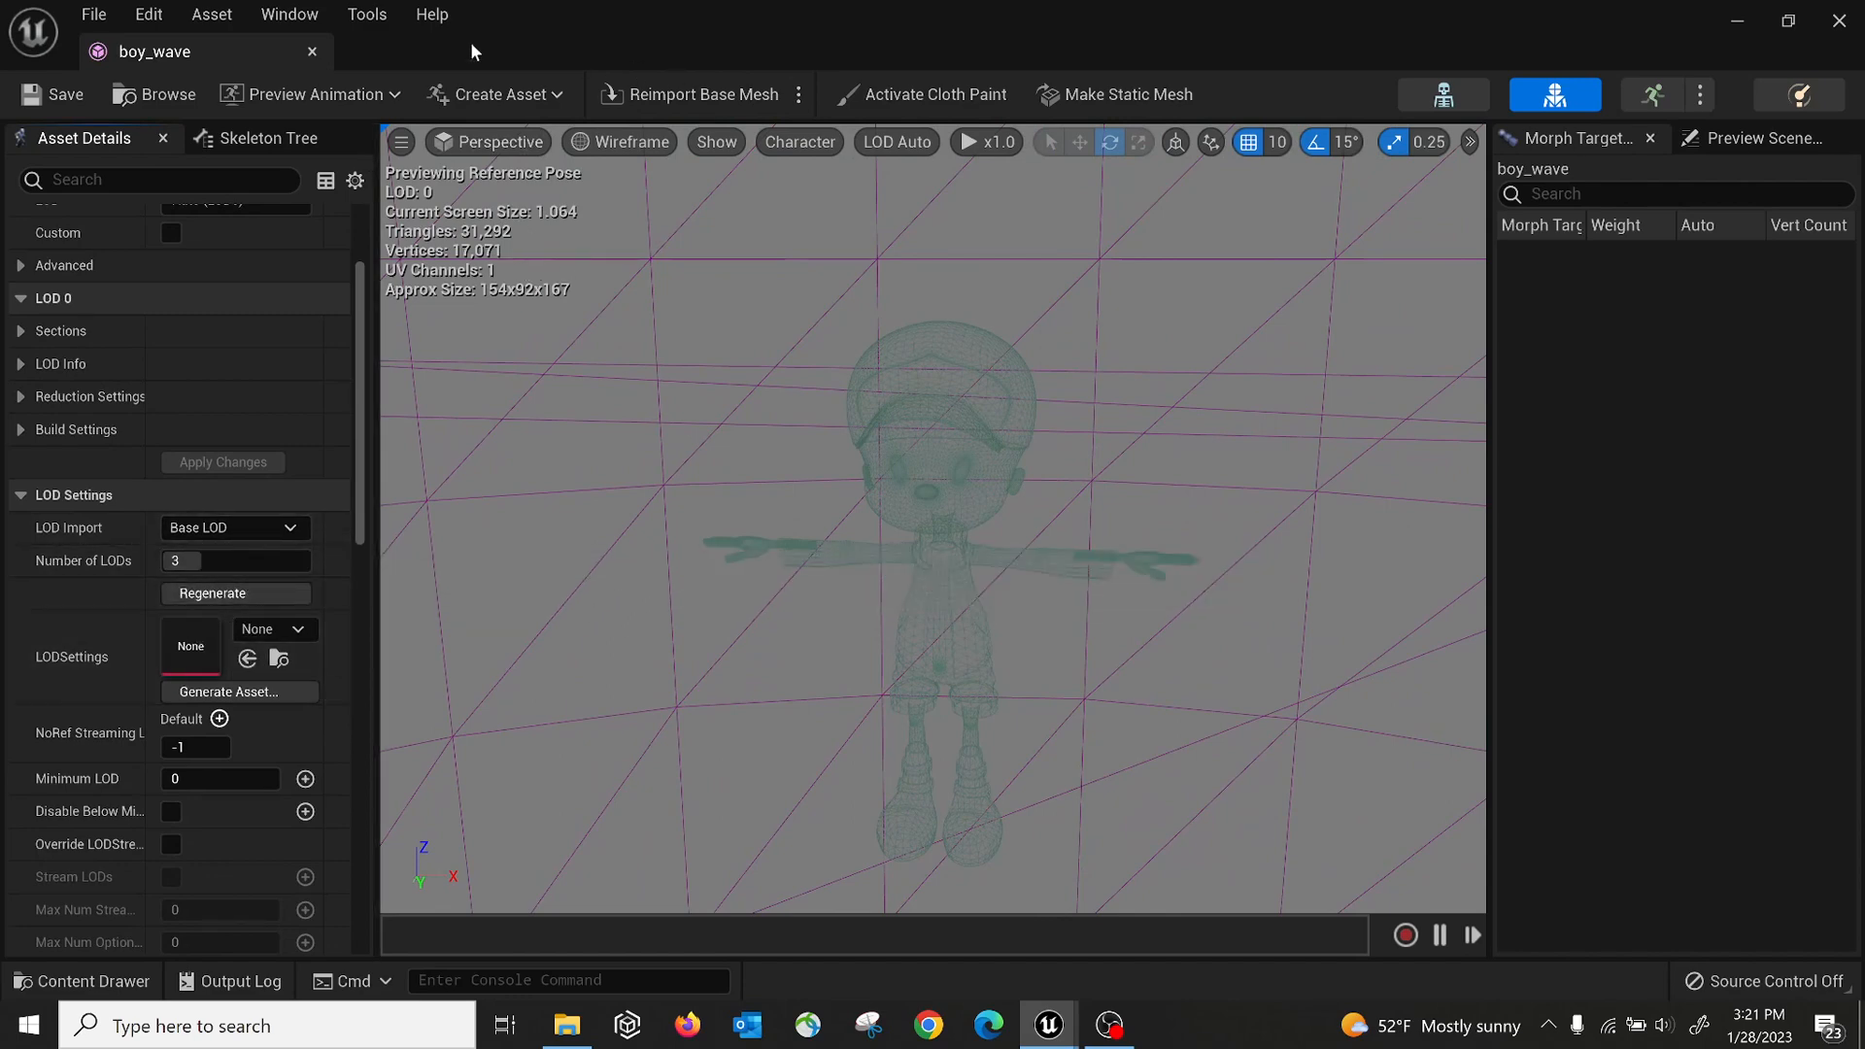
click(312, 50)
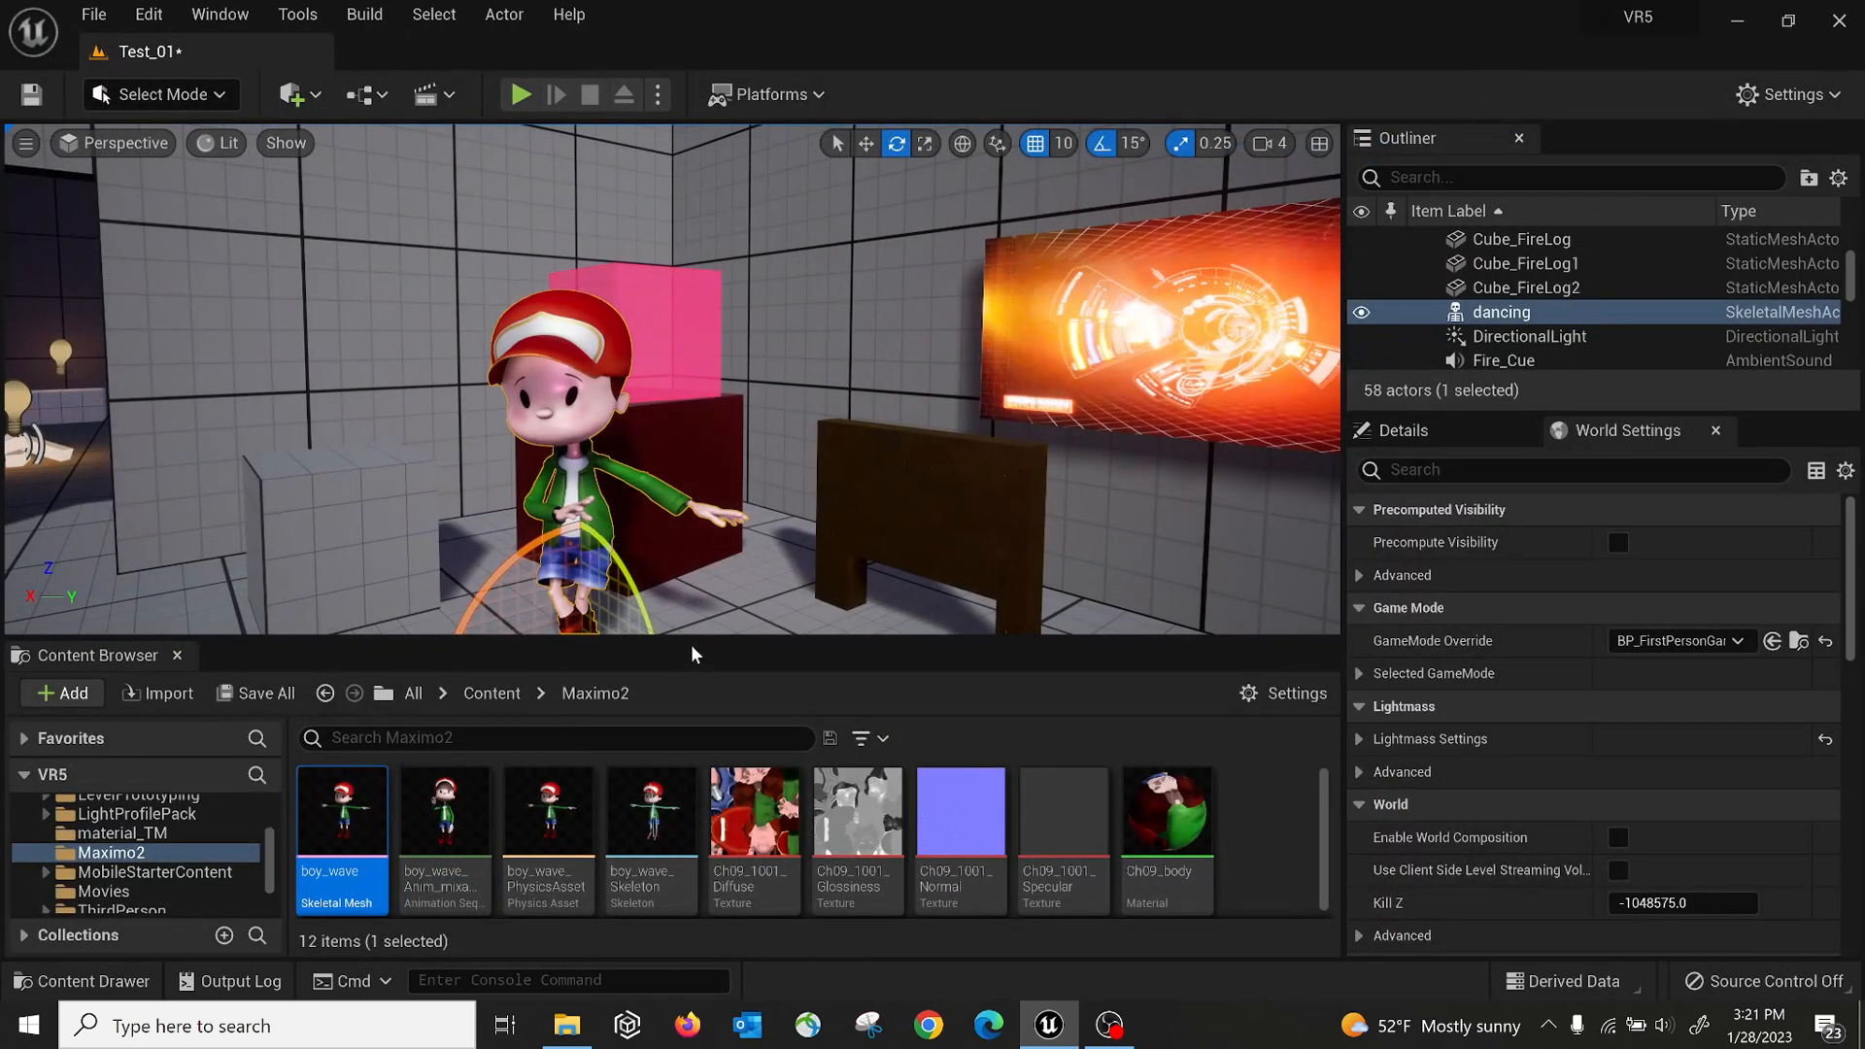
Select the video screen Plane2 in the level and locate its Red_material in the Content Browser
click(1007, 427)
right_click(1095, 376)
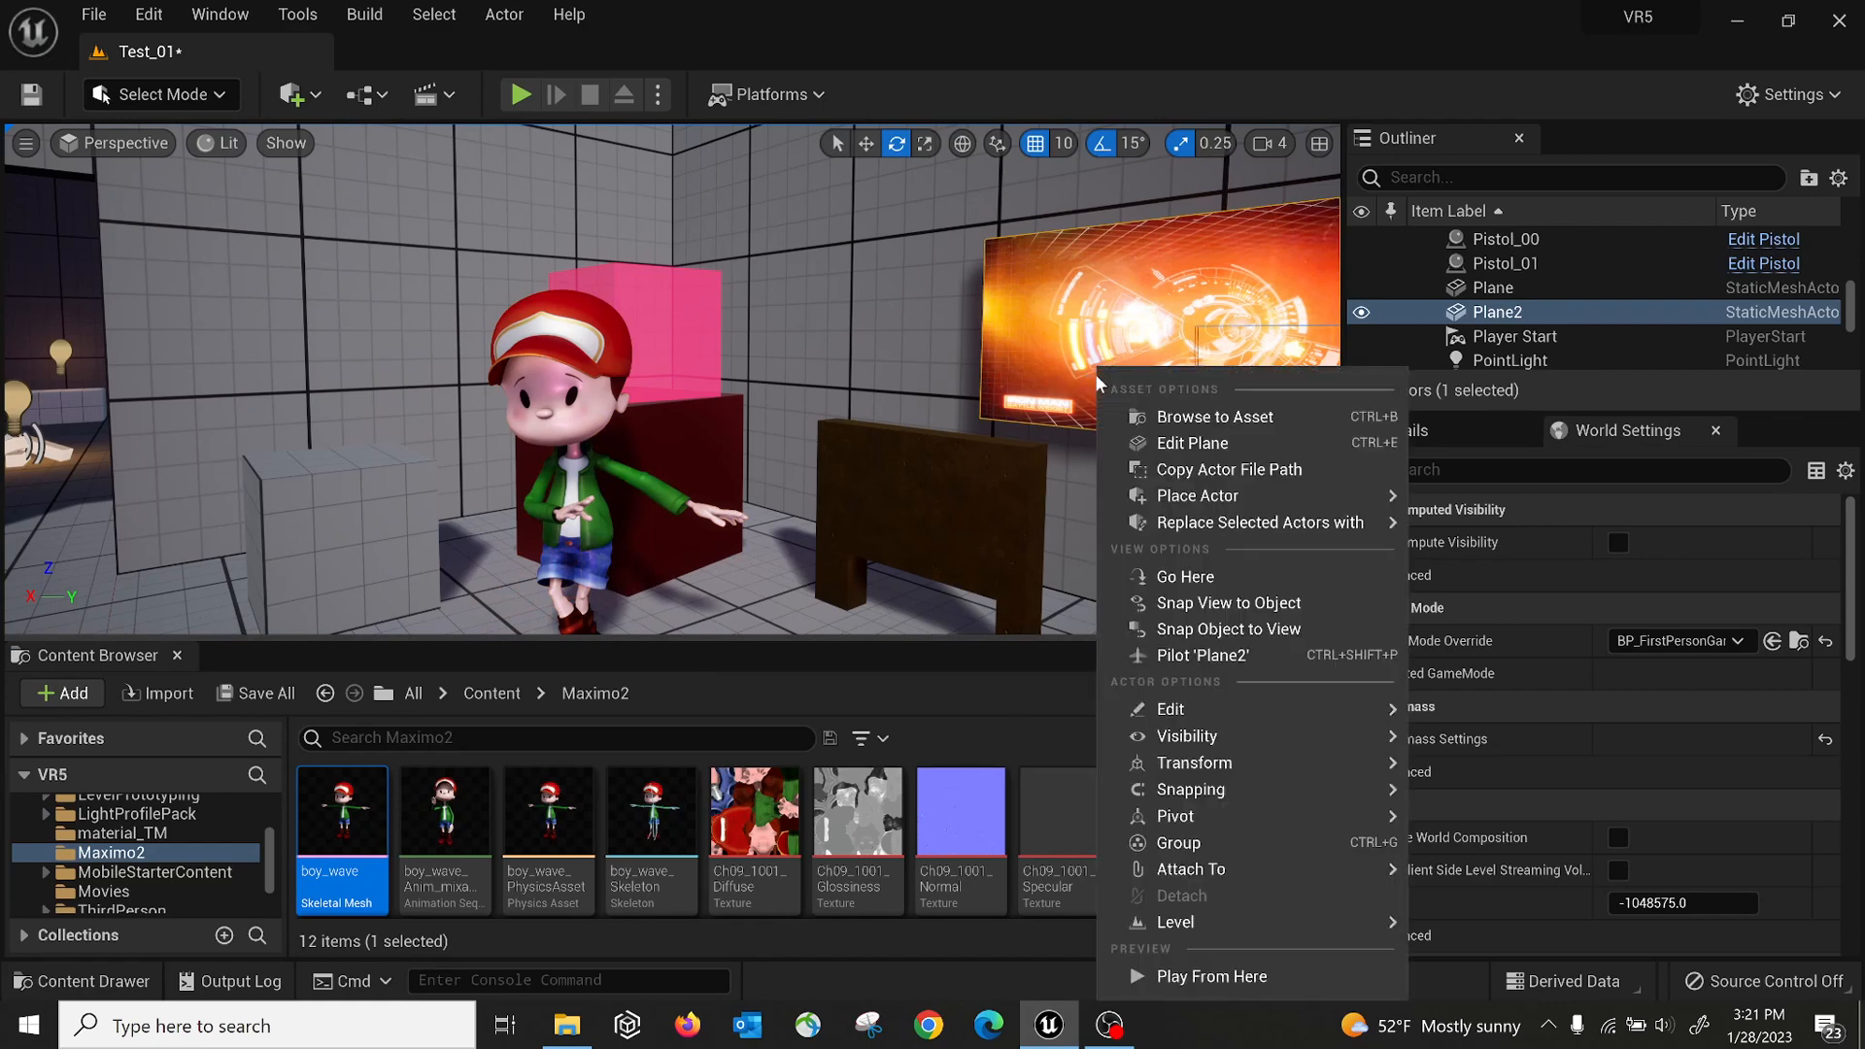
click(1146, 416)
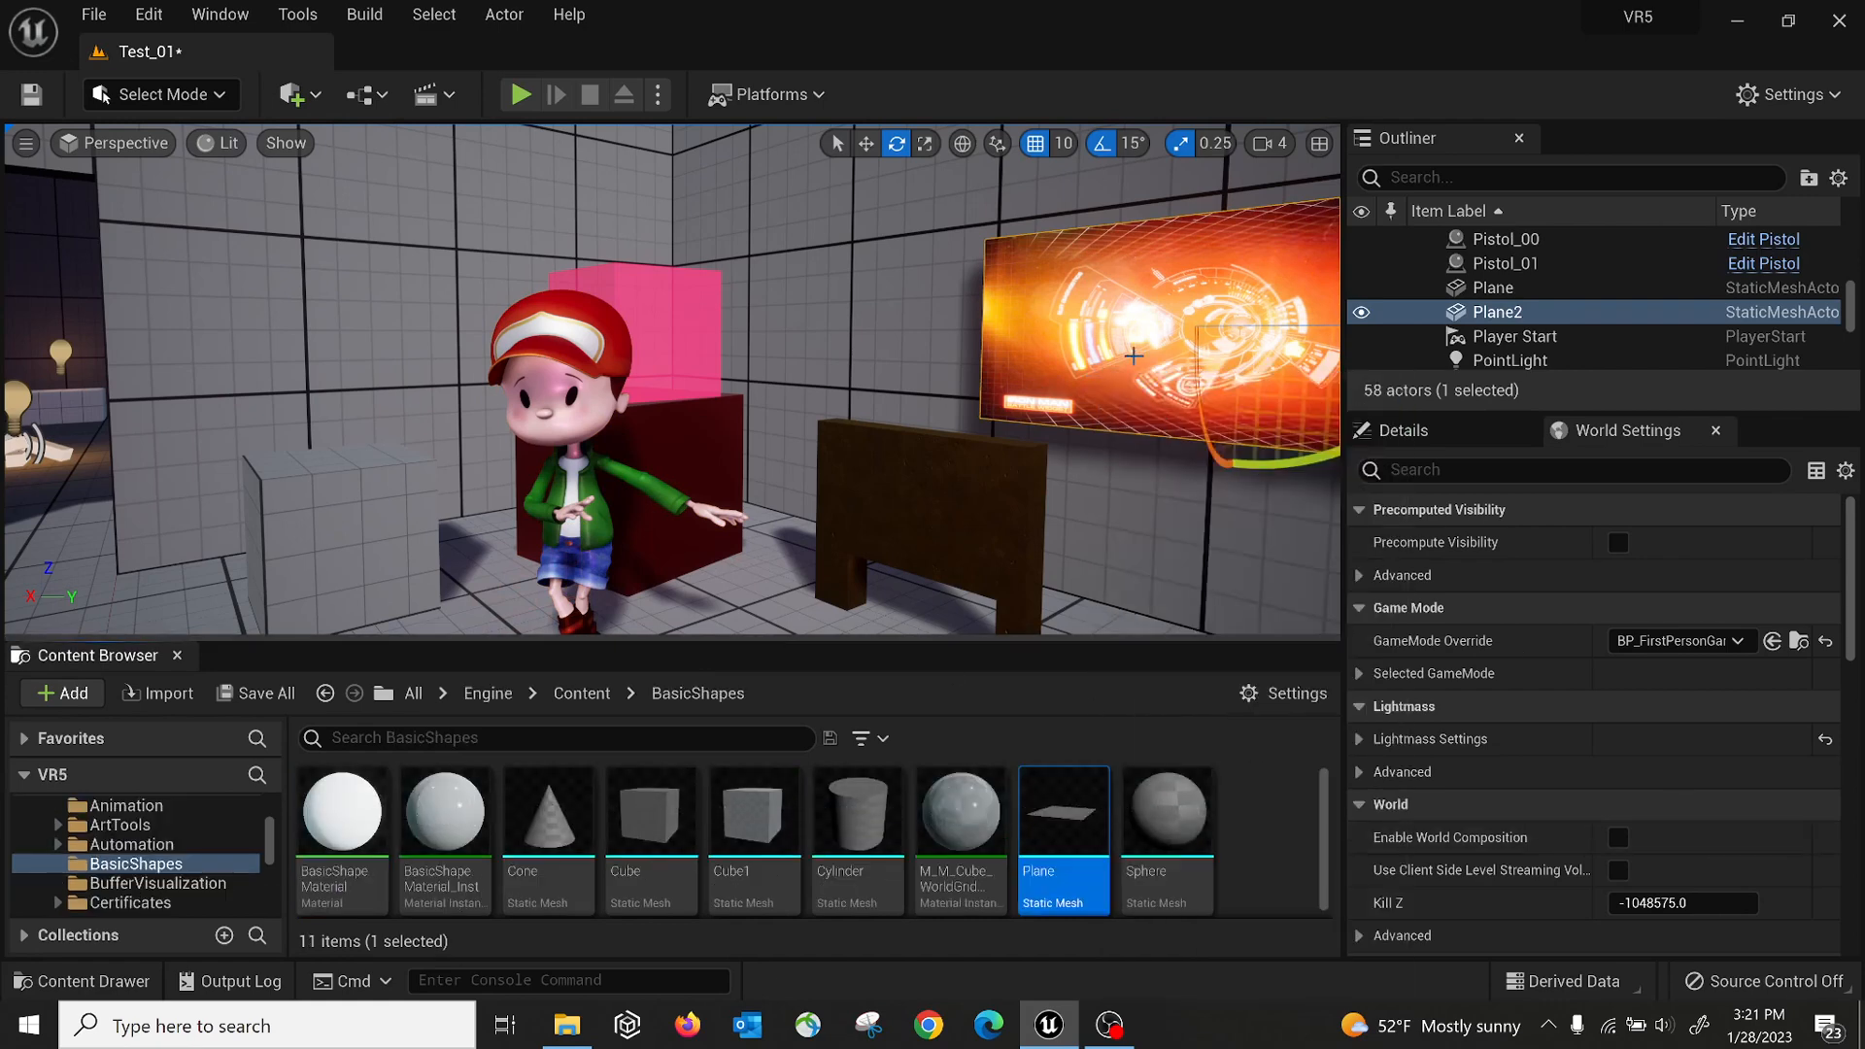
click(1401, 430)
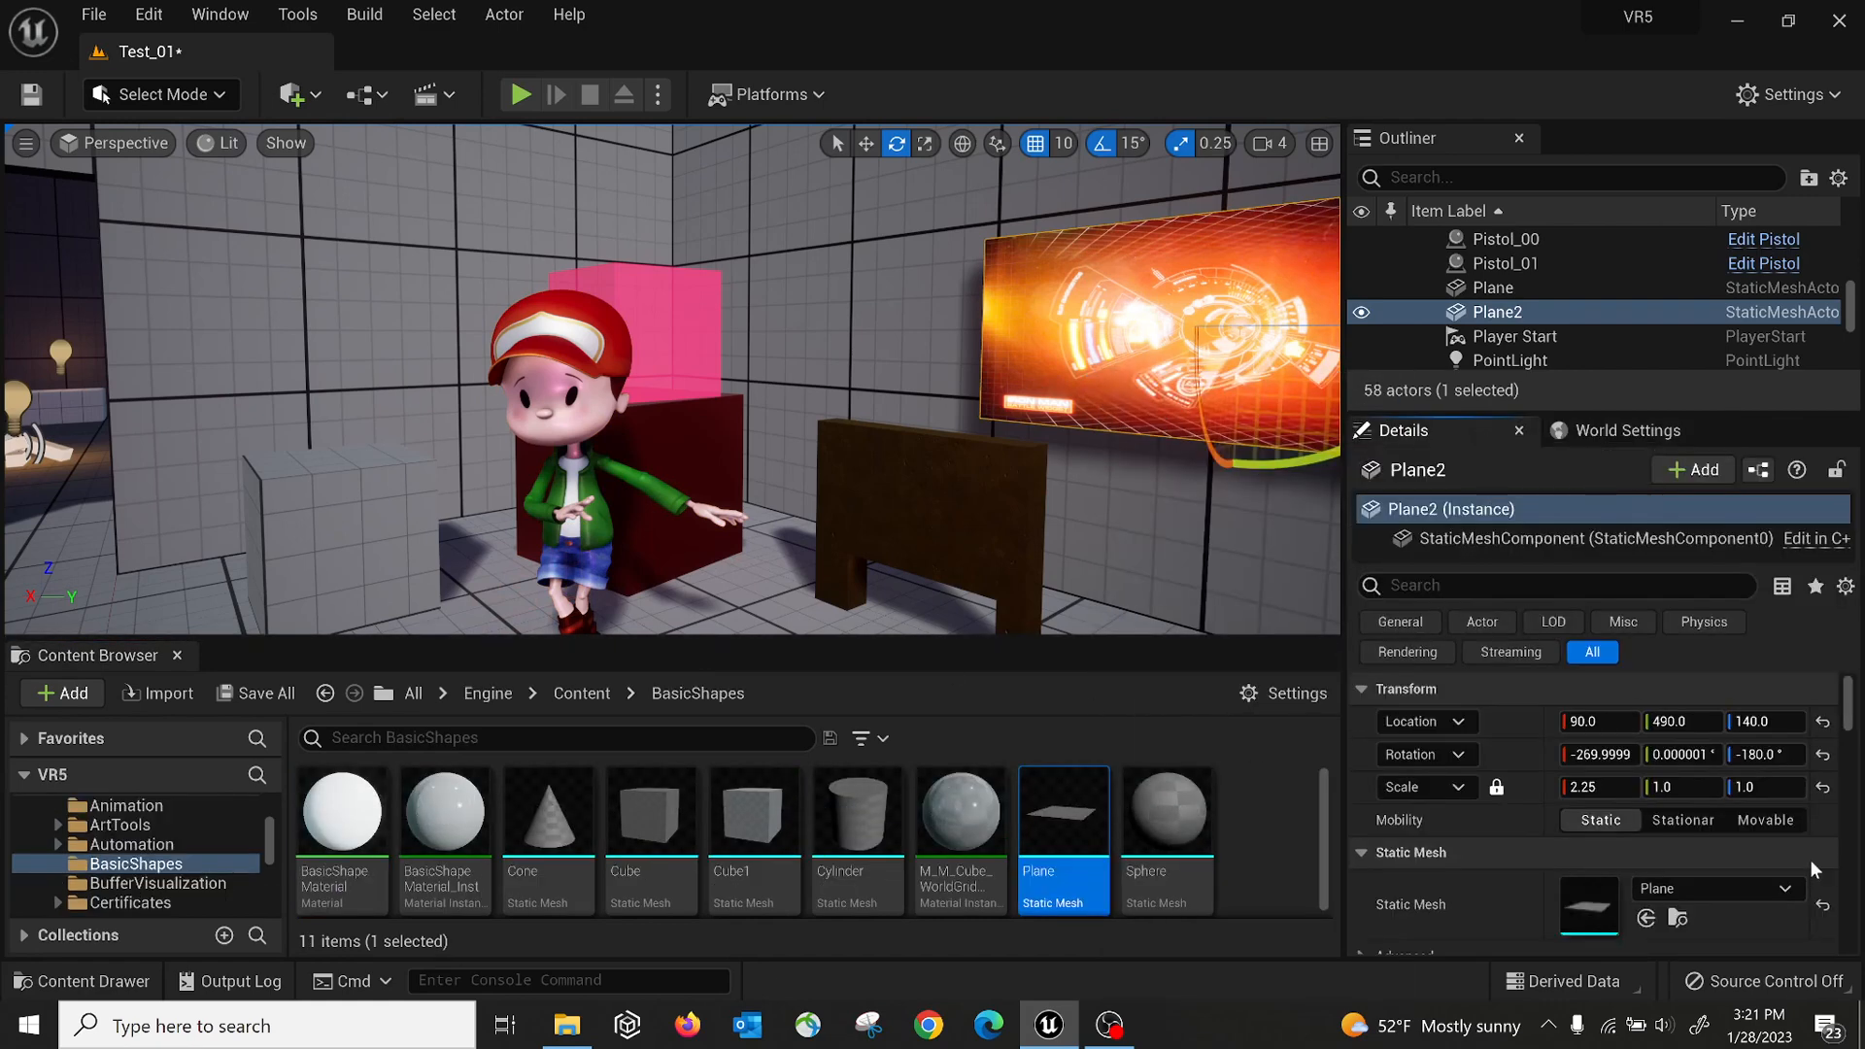
scroll(1810, 859, down, 2)
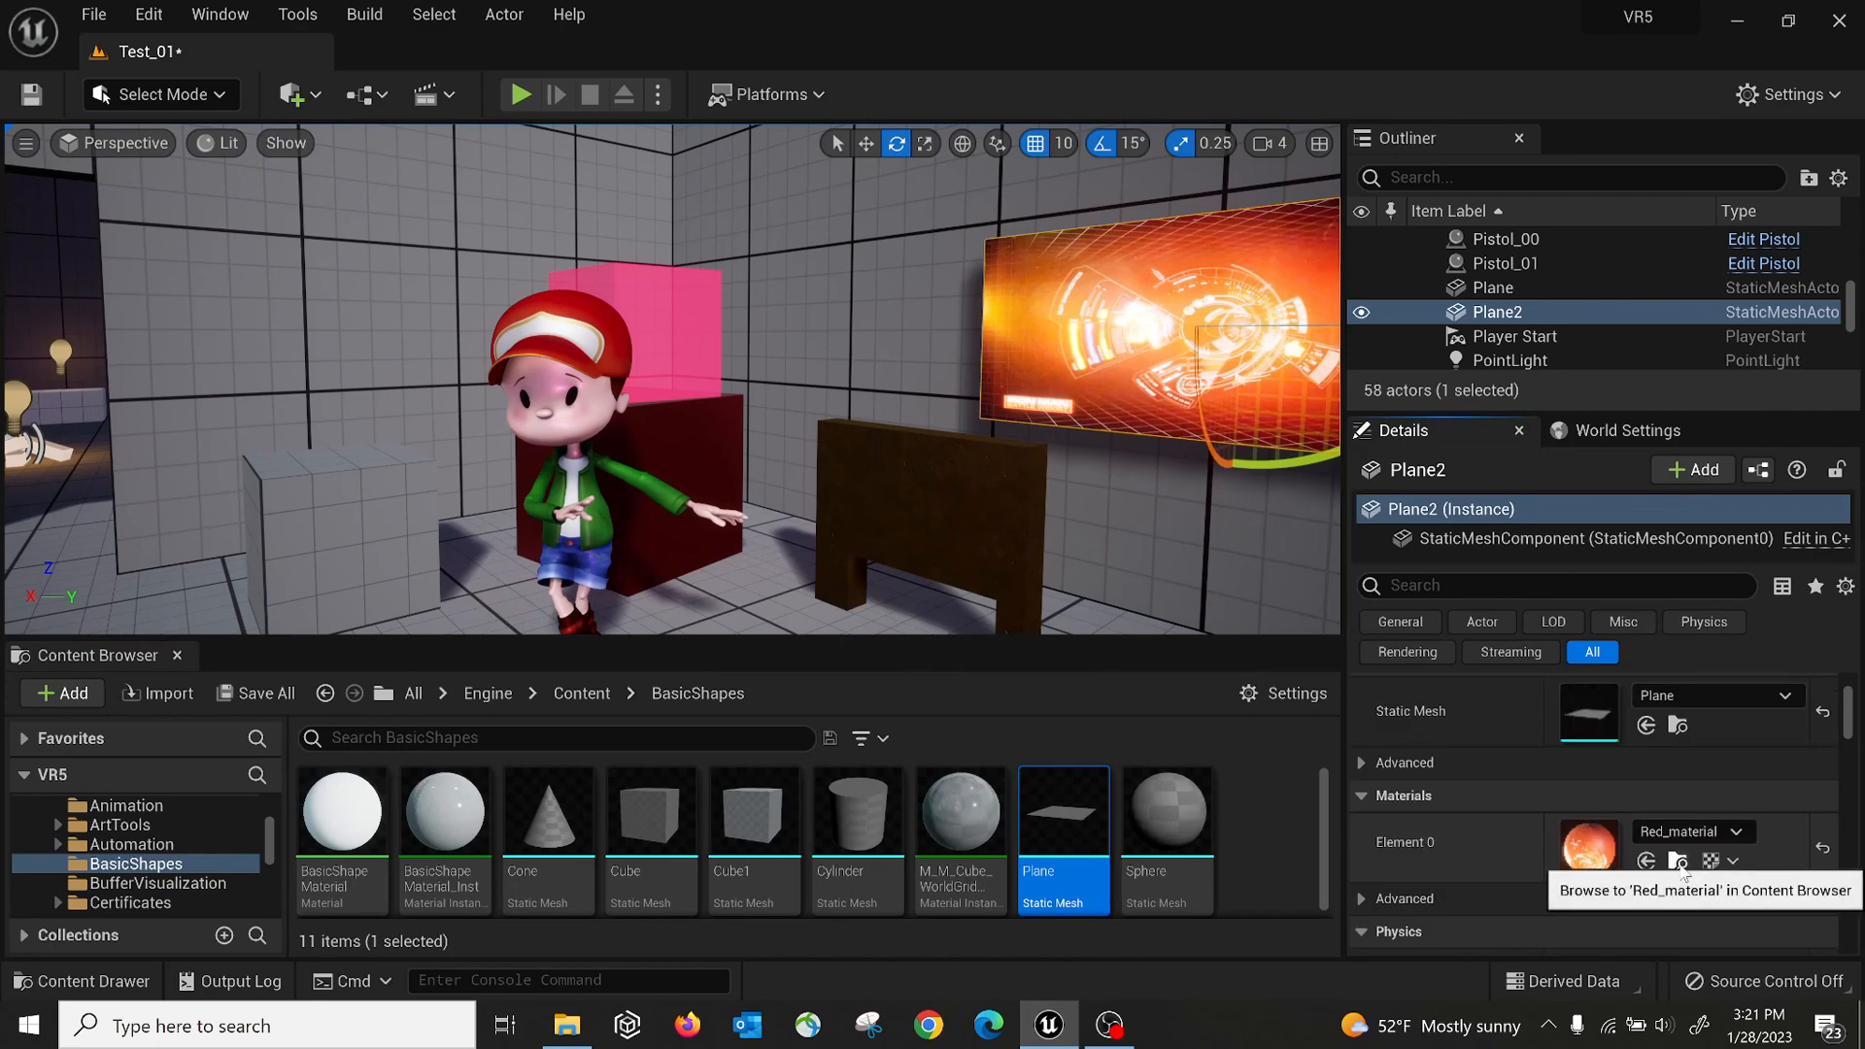
click(1678, 861)
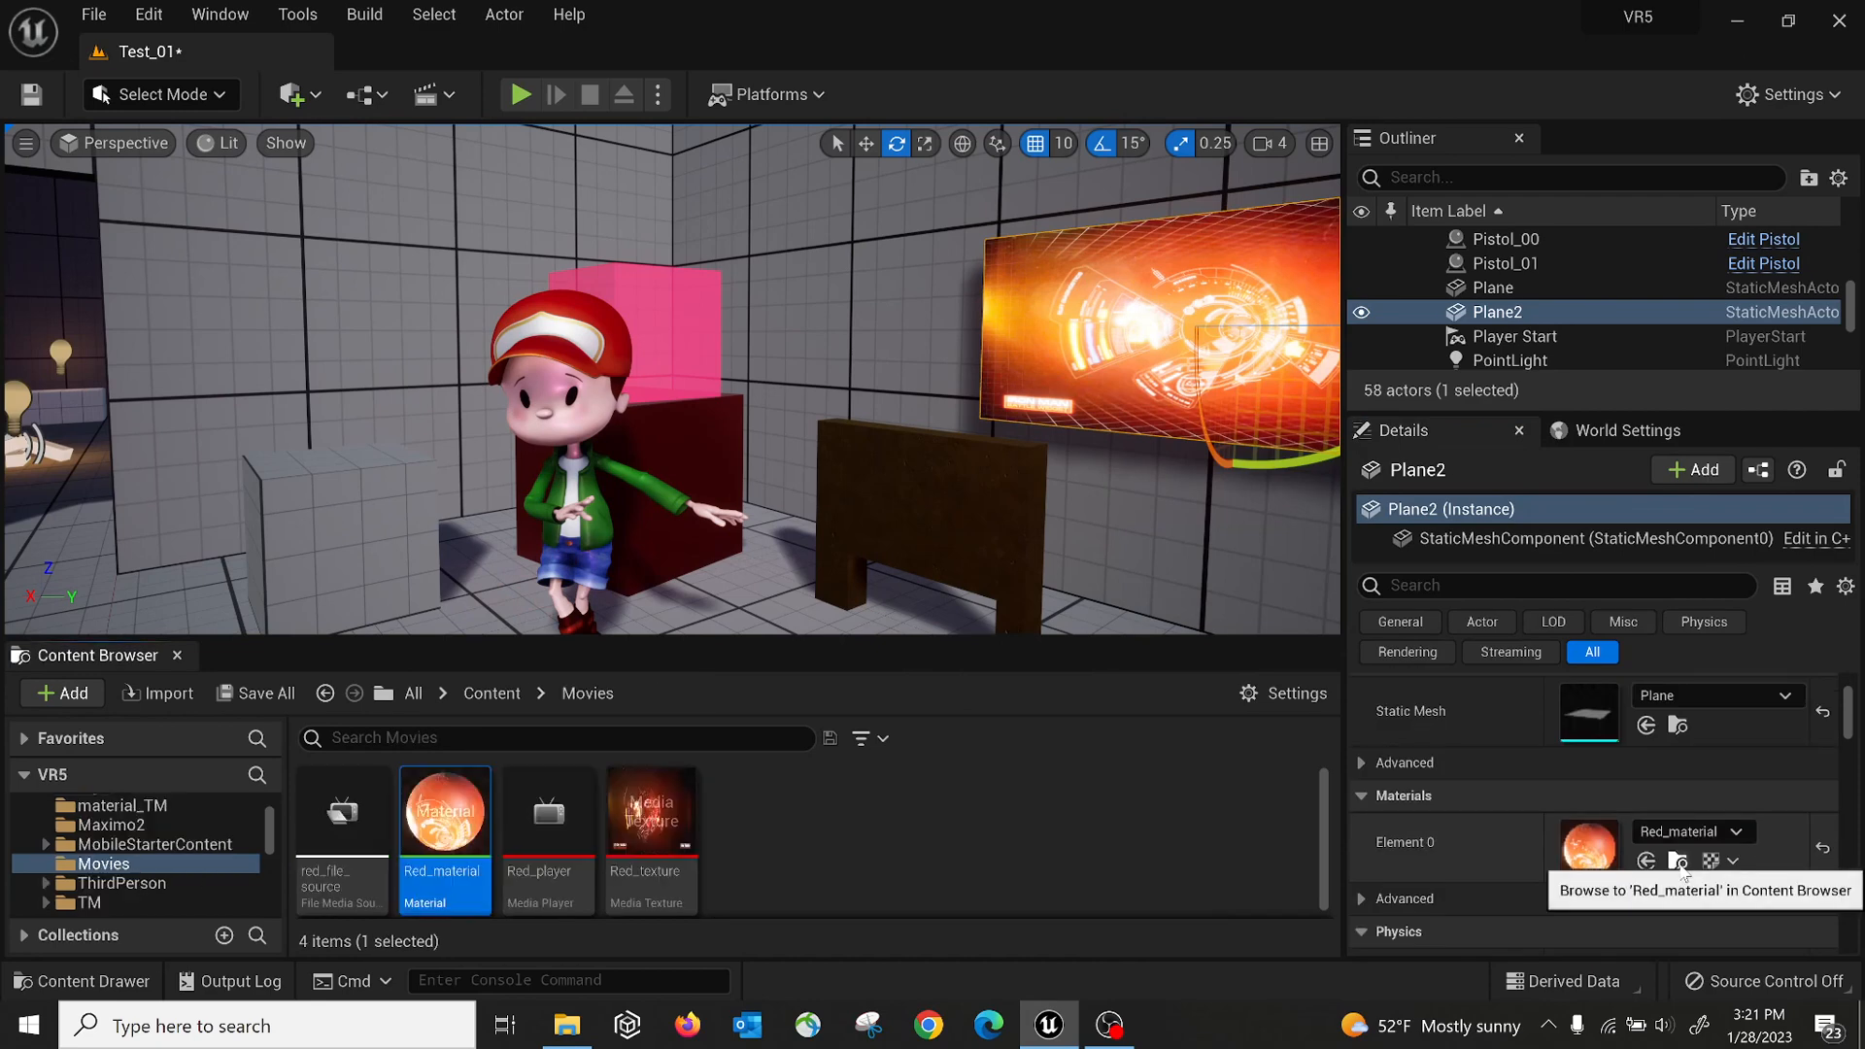
Locate the hightech_red MP4 in the project's Movies folder in File Explorer, and check the file path in red_file_source
right_click(448, 818)
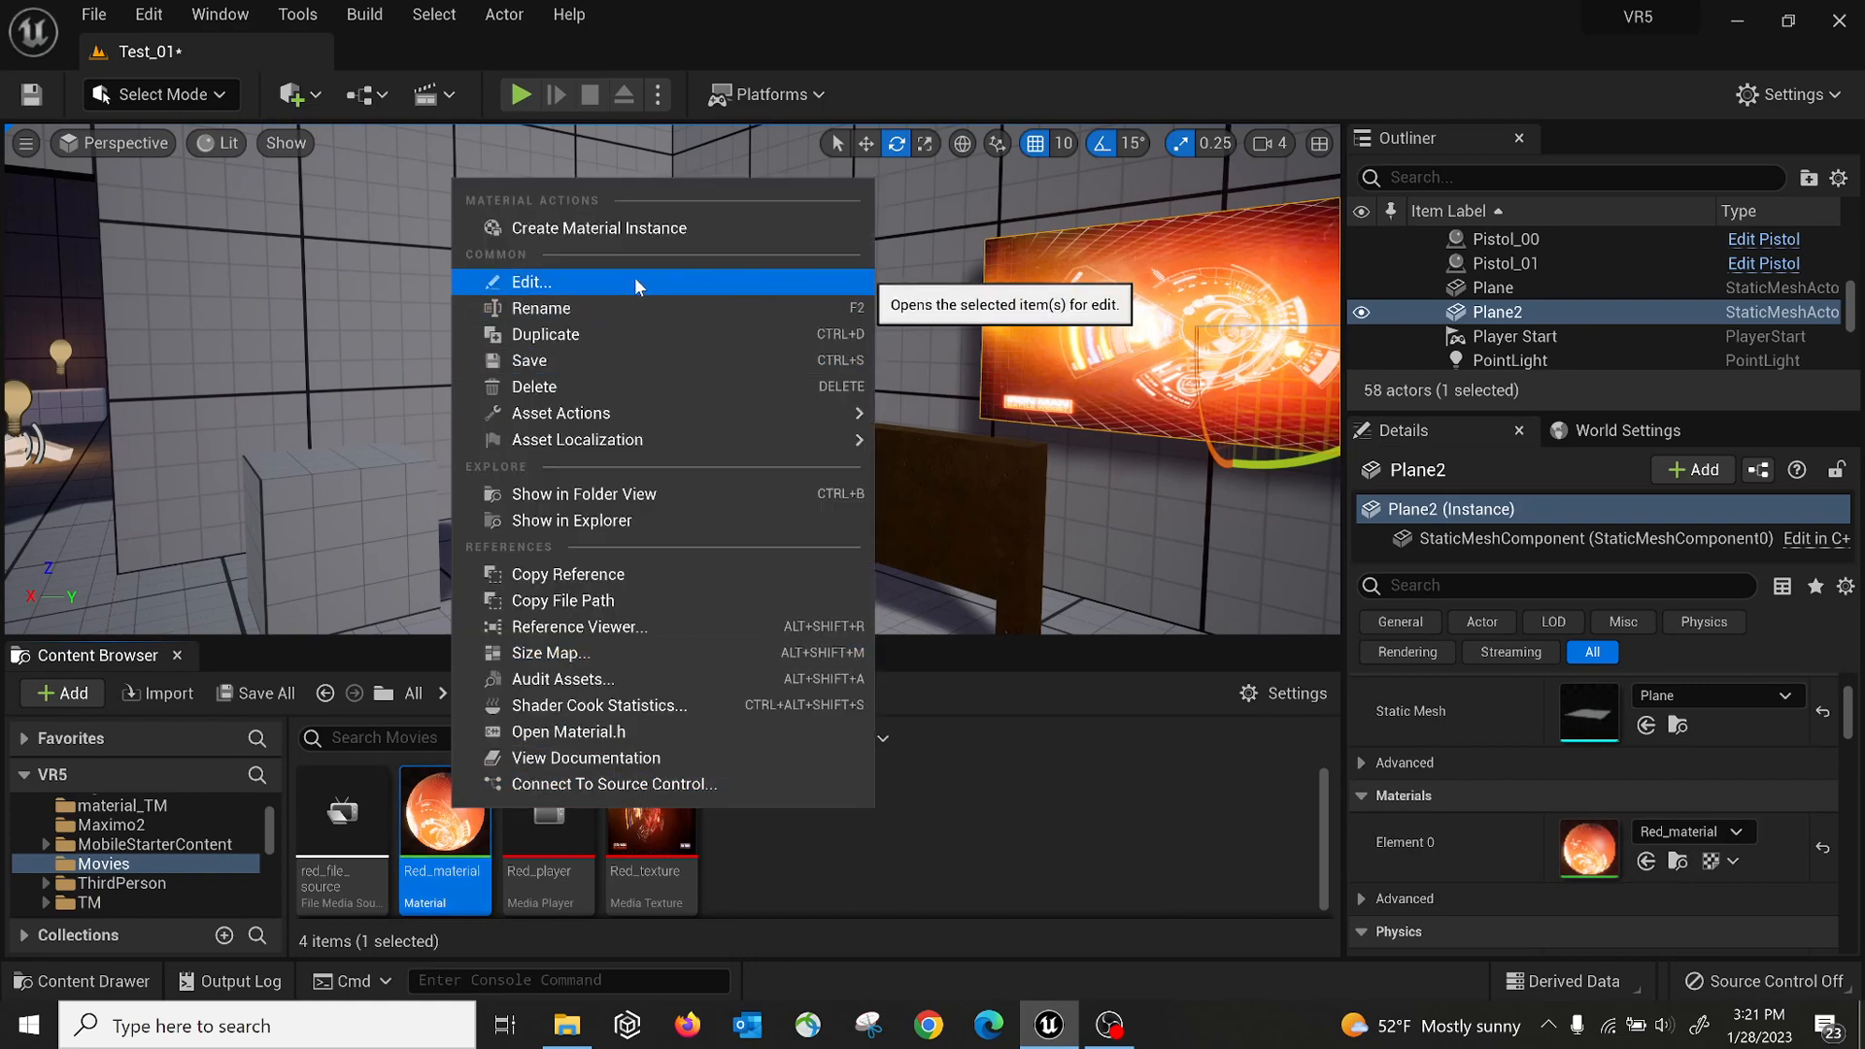
mouse_move(645, 437)
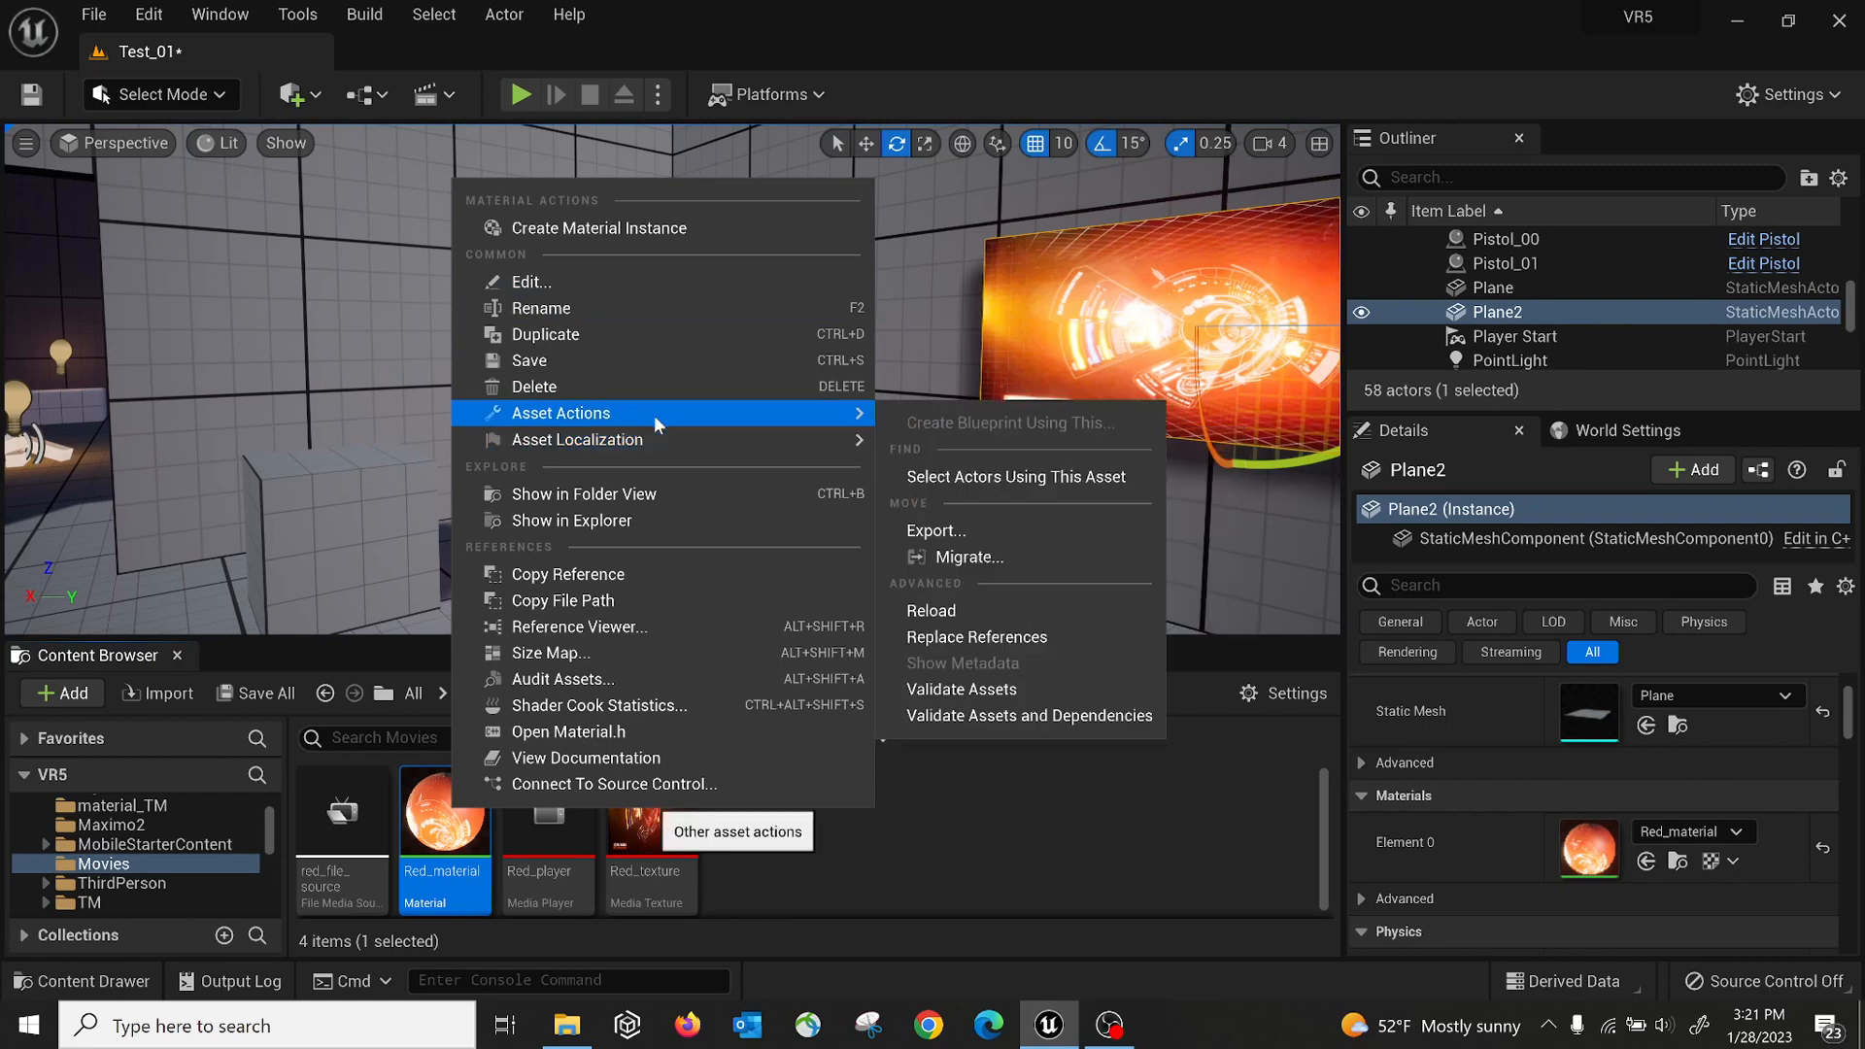
click(645, 519)
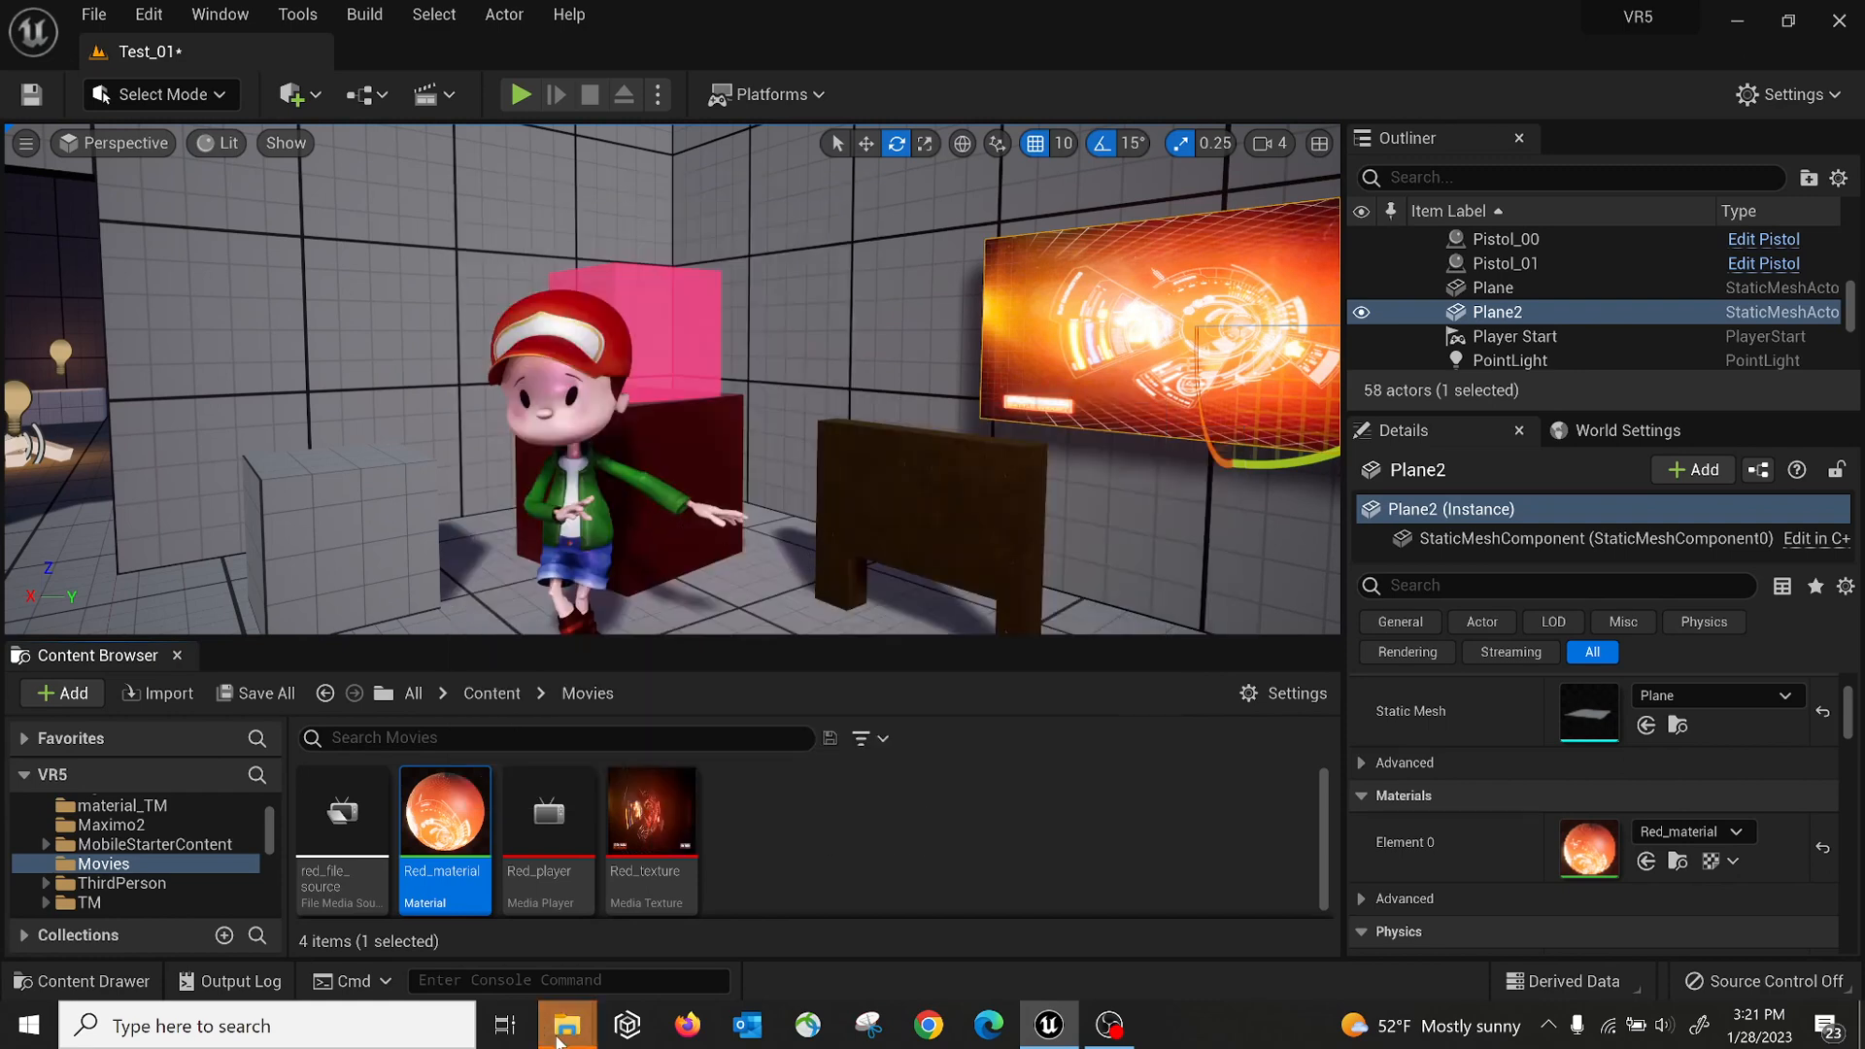
mouse_move(564, 1028)
click(701, 940)
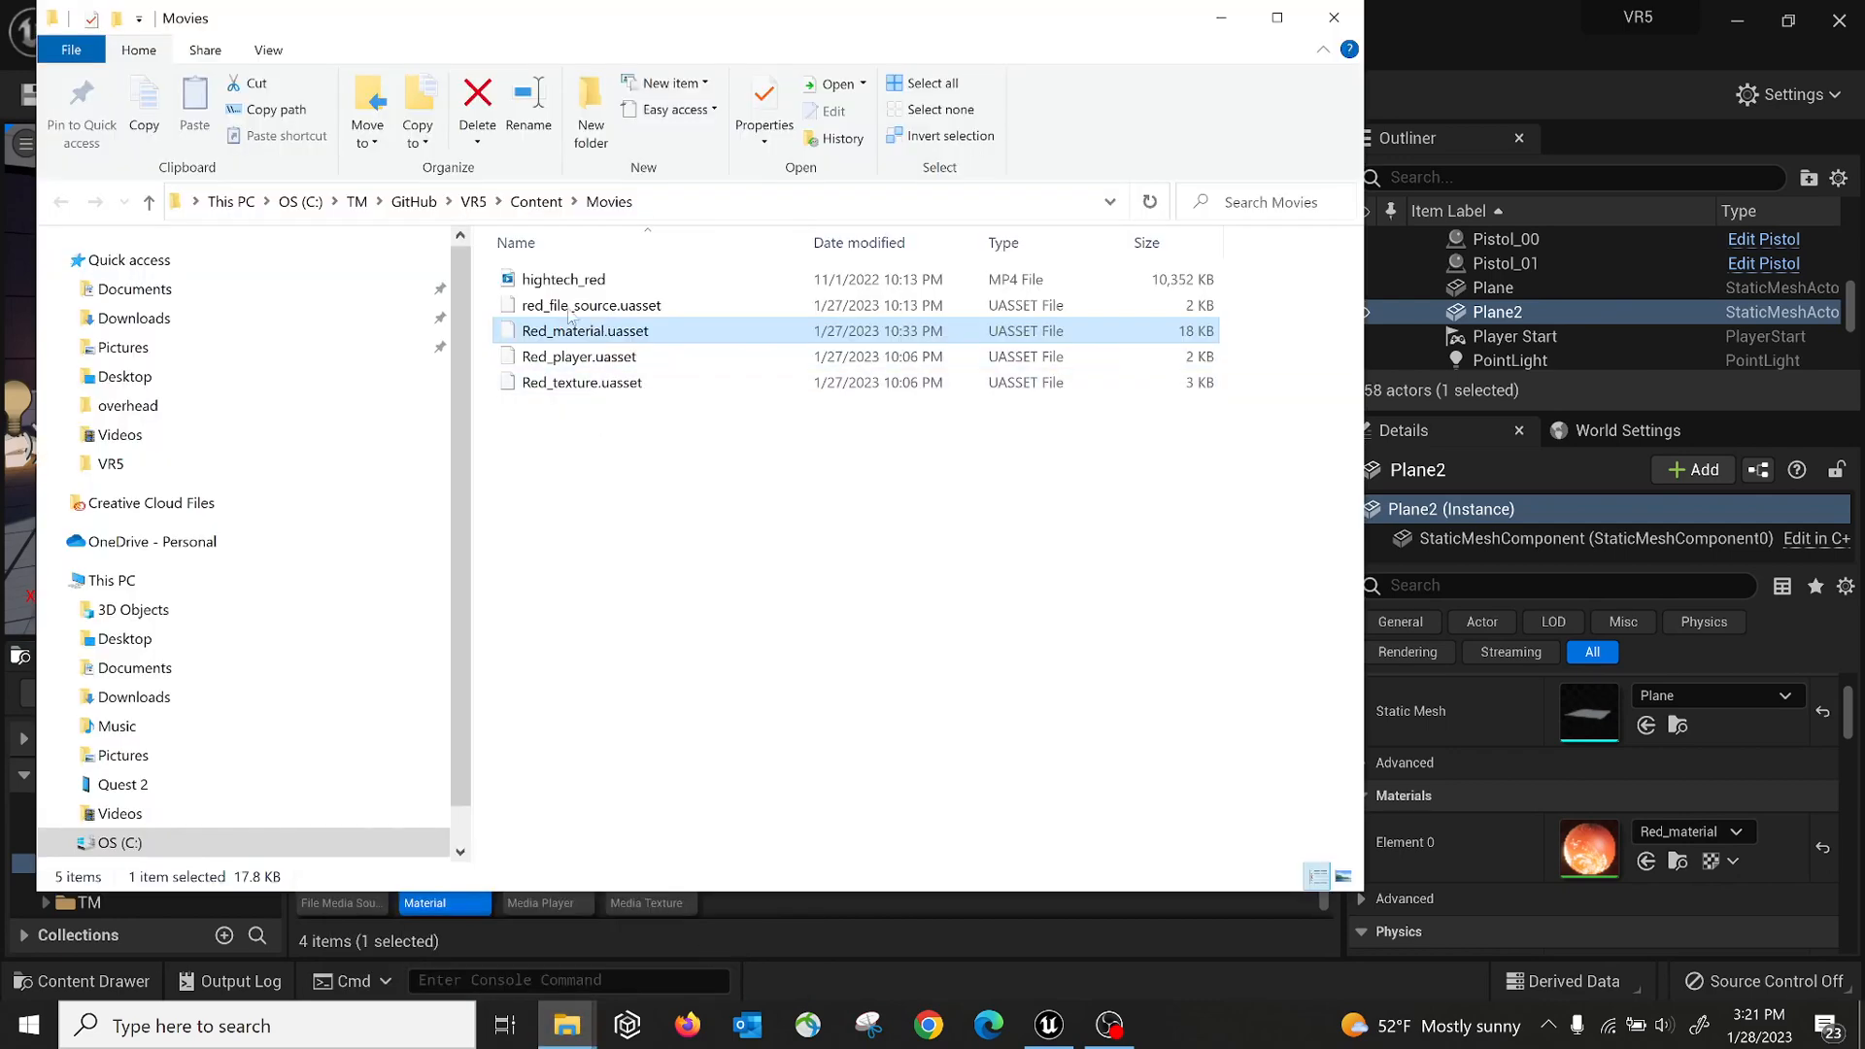
click(612, 280)
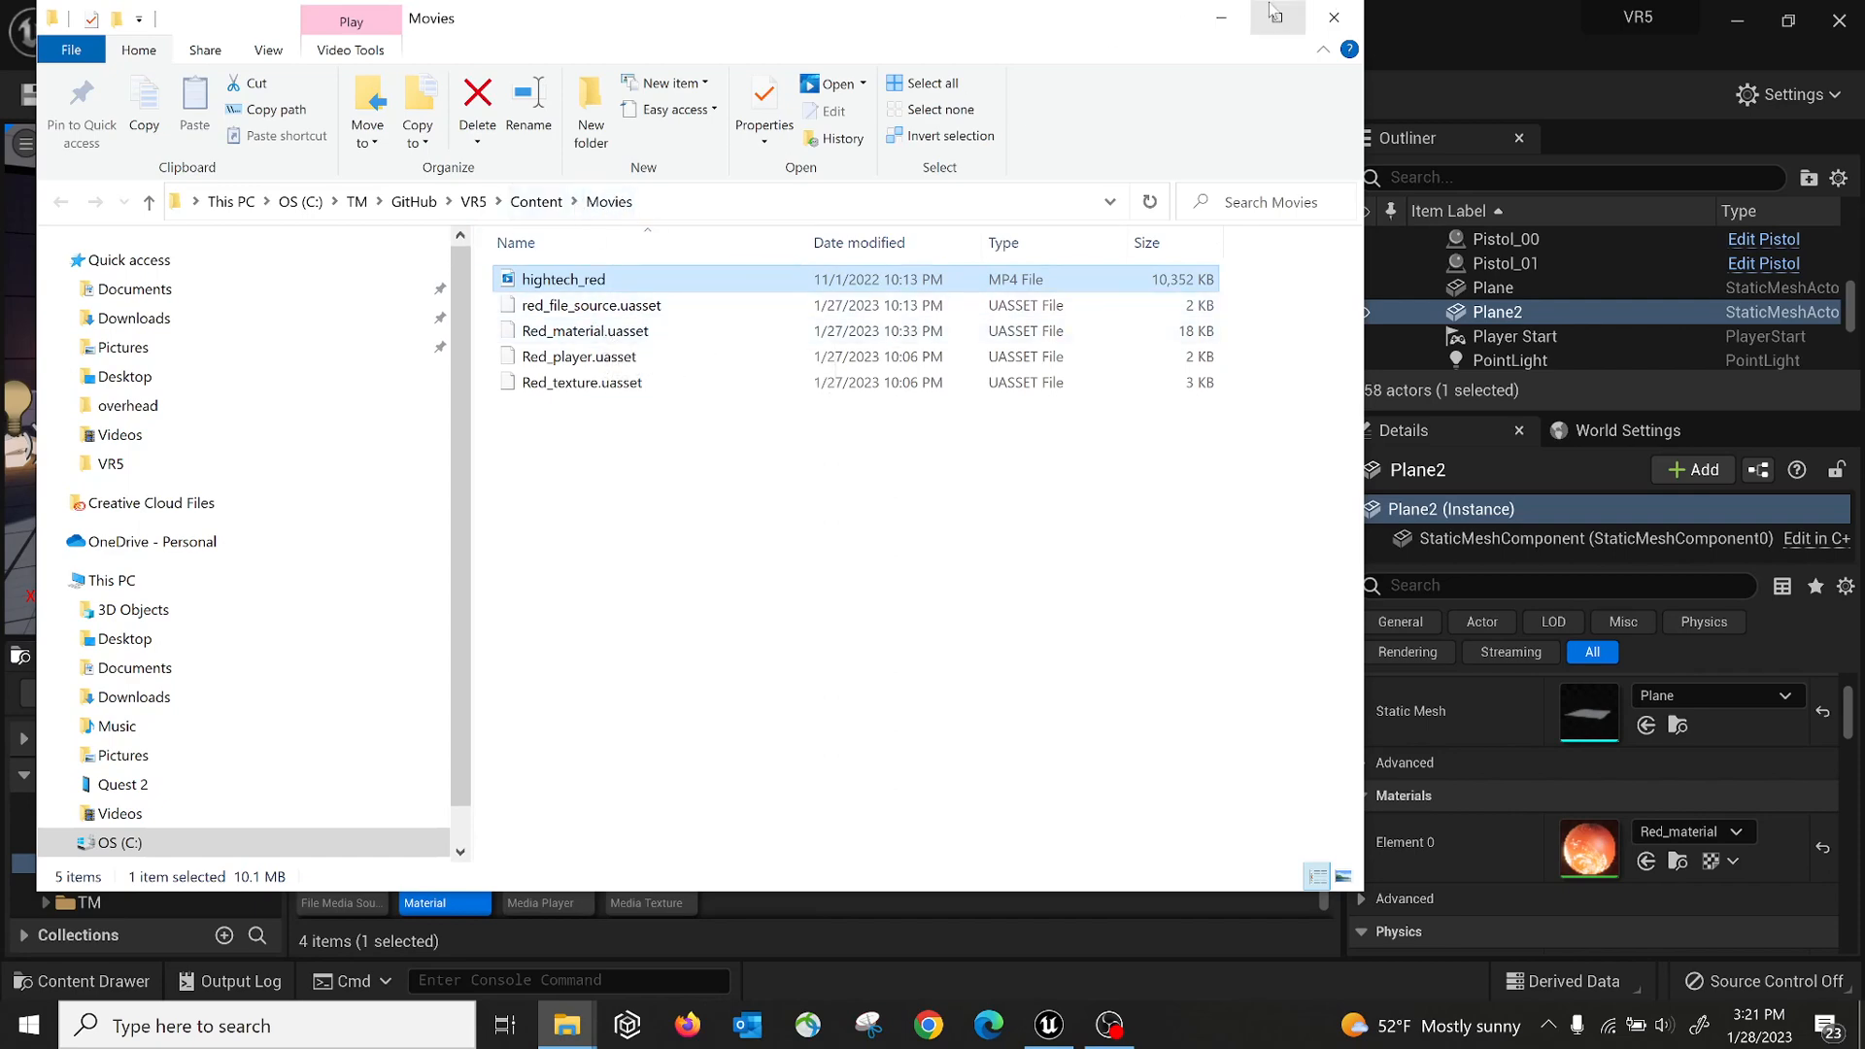
click(1221, 17)
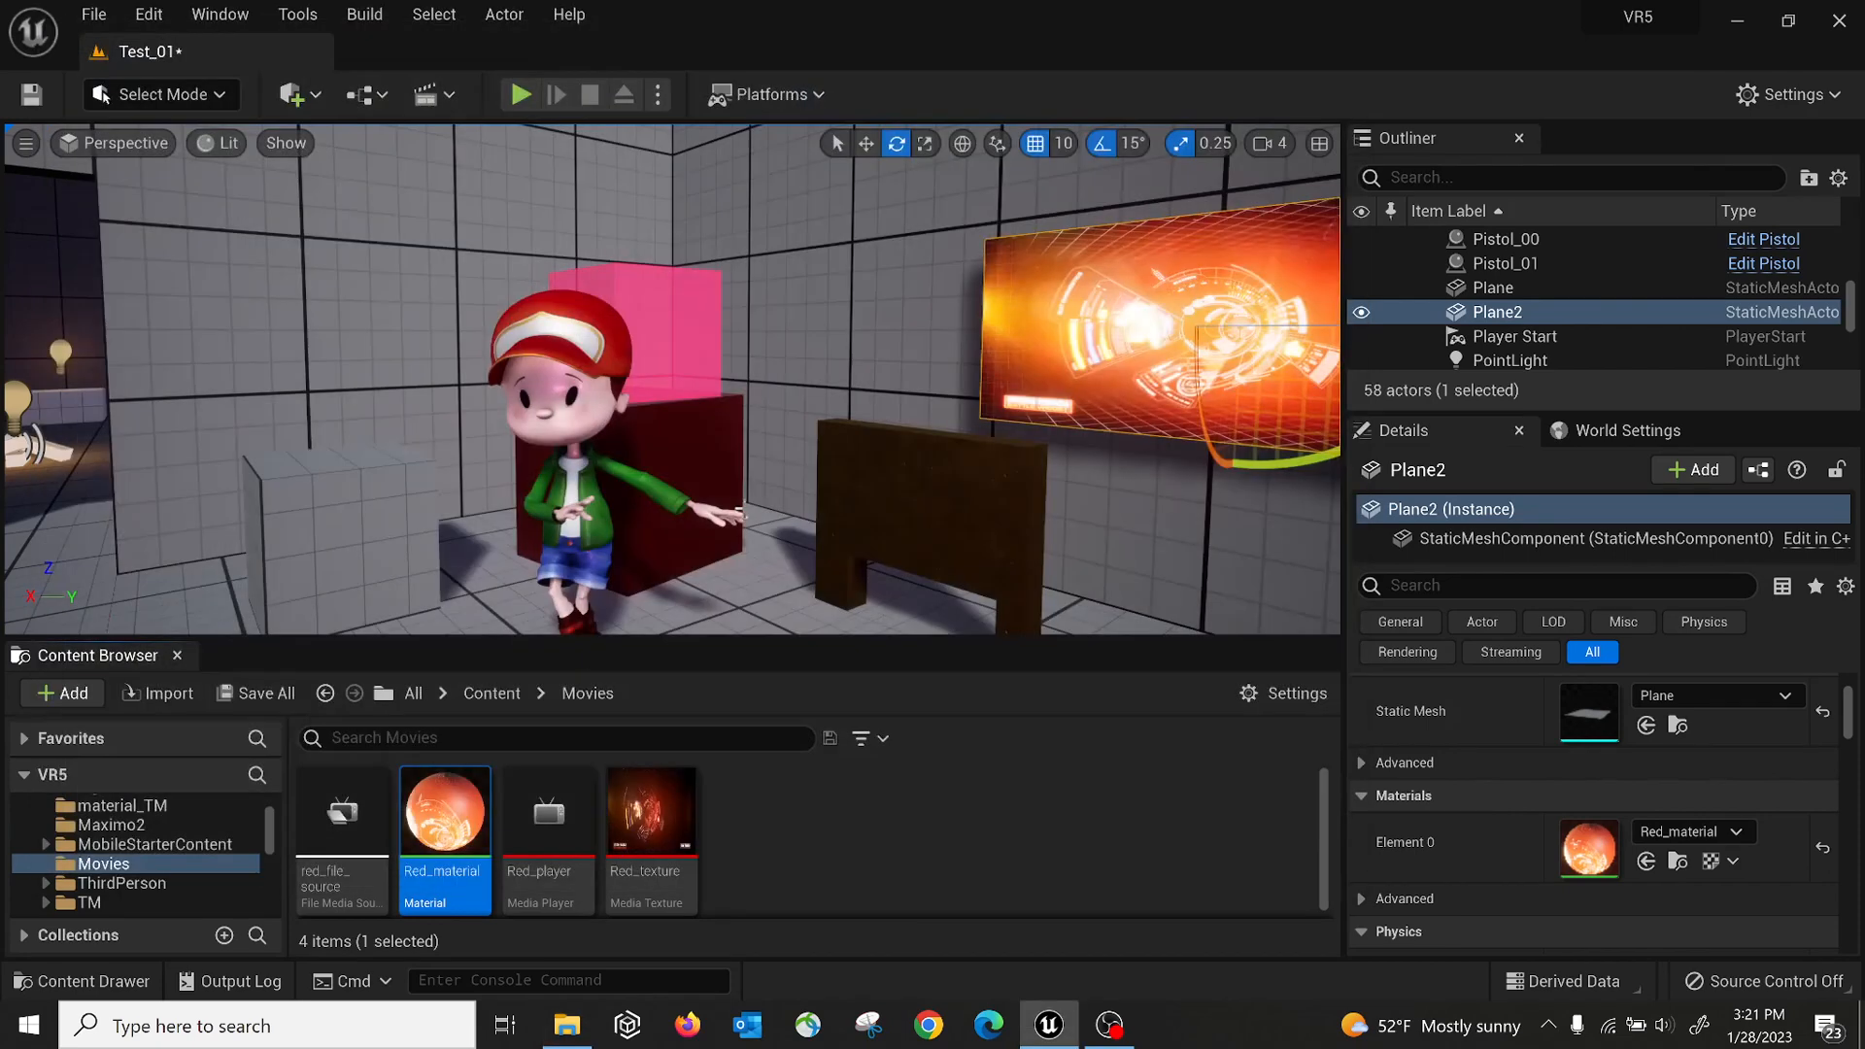
double_click(341, 807)
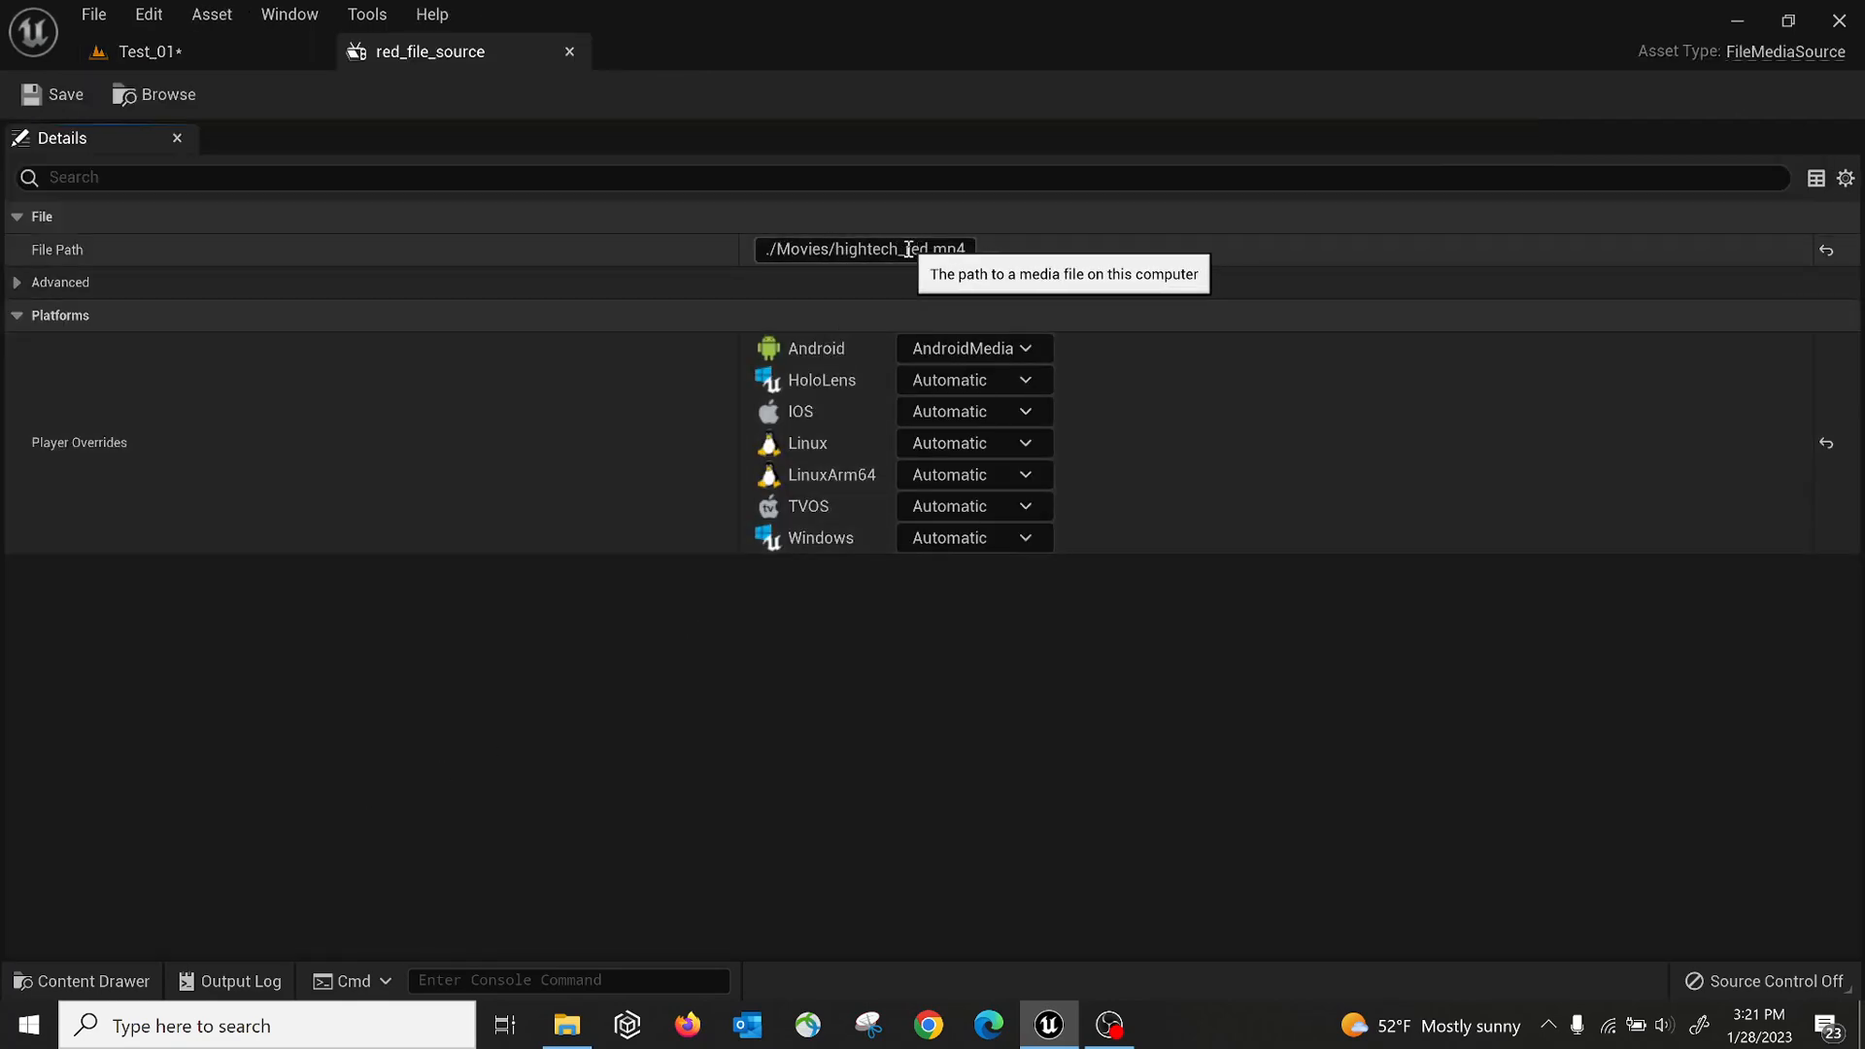
click(570, 53)
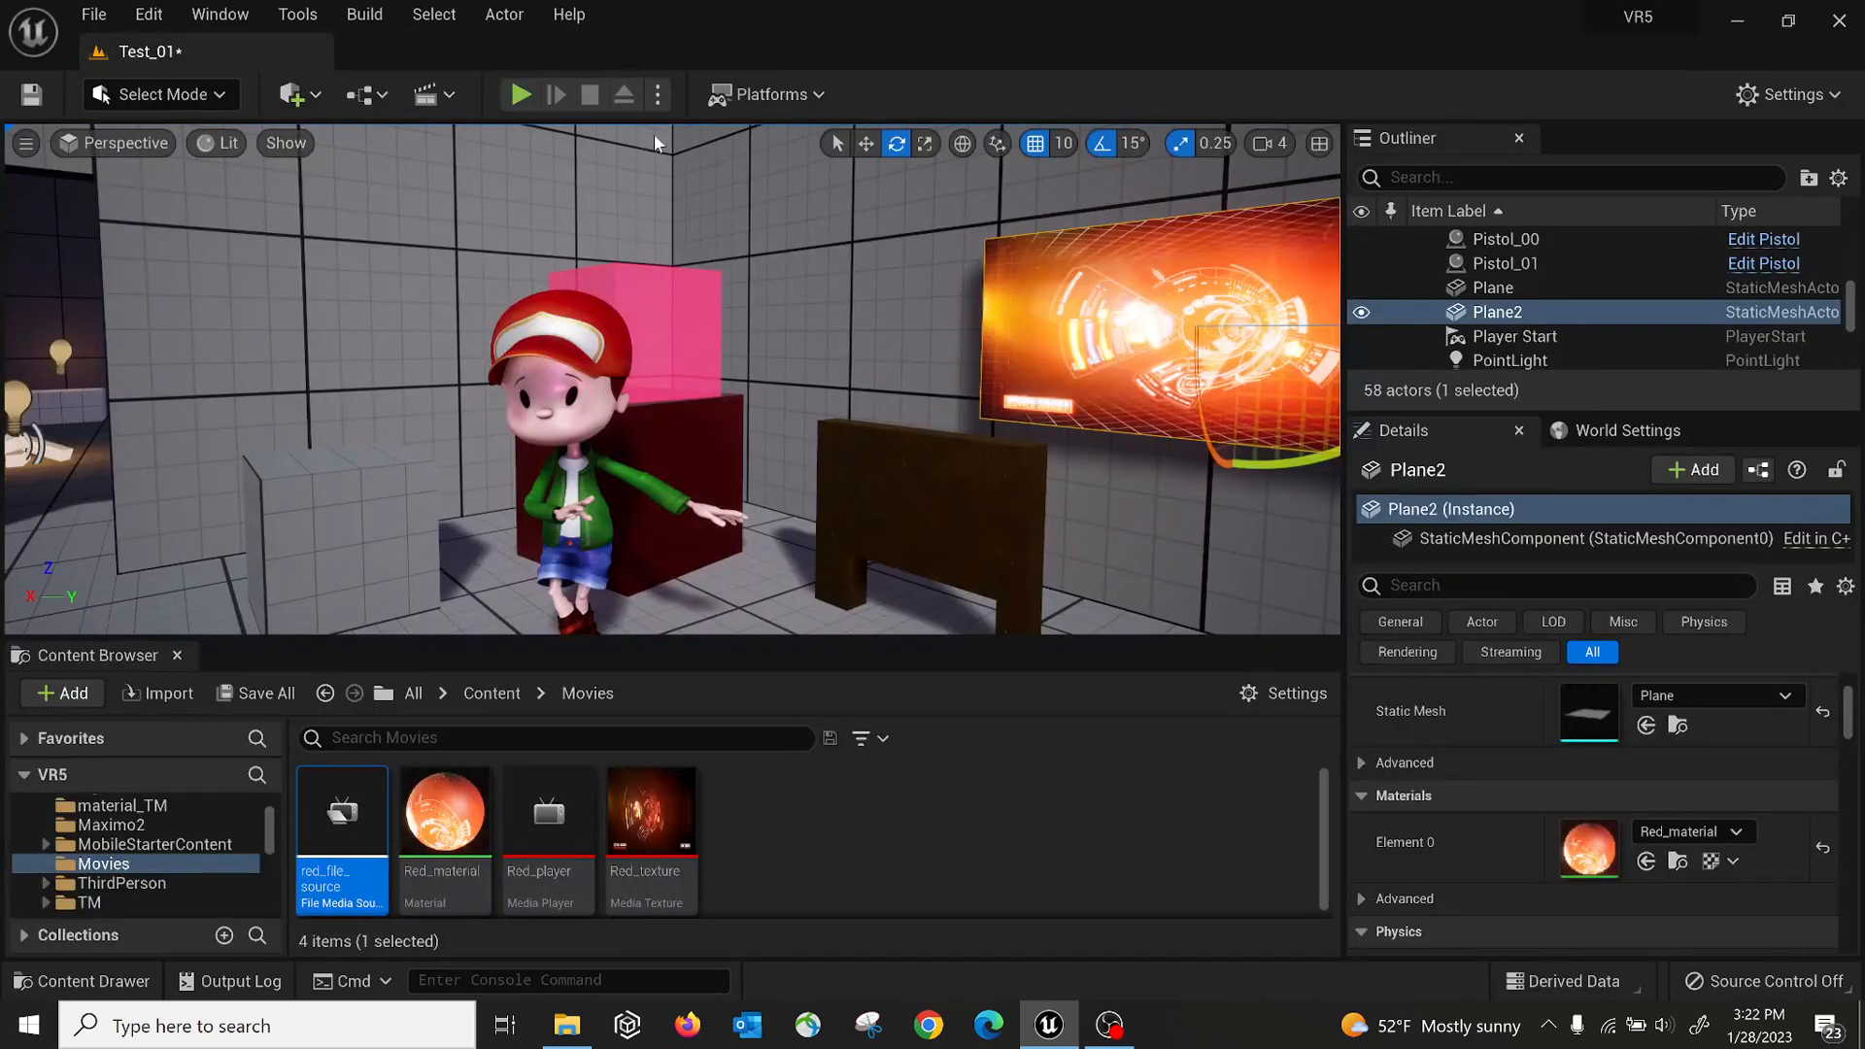
Review the Level Blueprint's media player setup, move the Open Source node slightly up and left, and close the blueprint
click(370, 98)
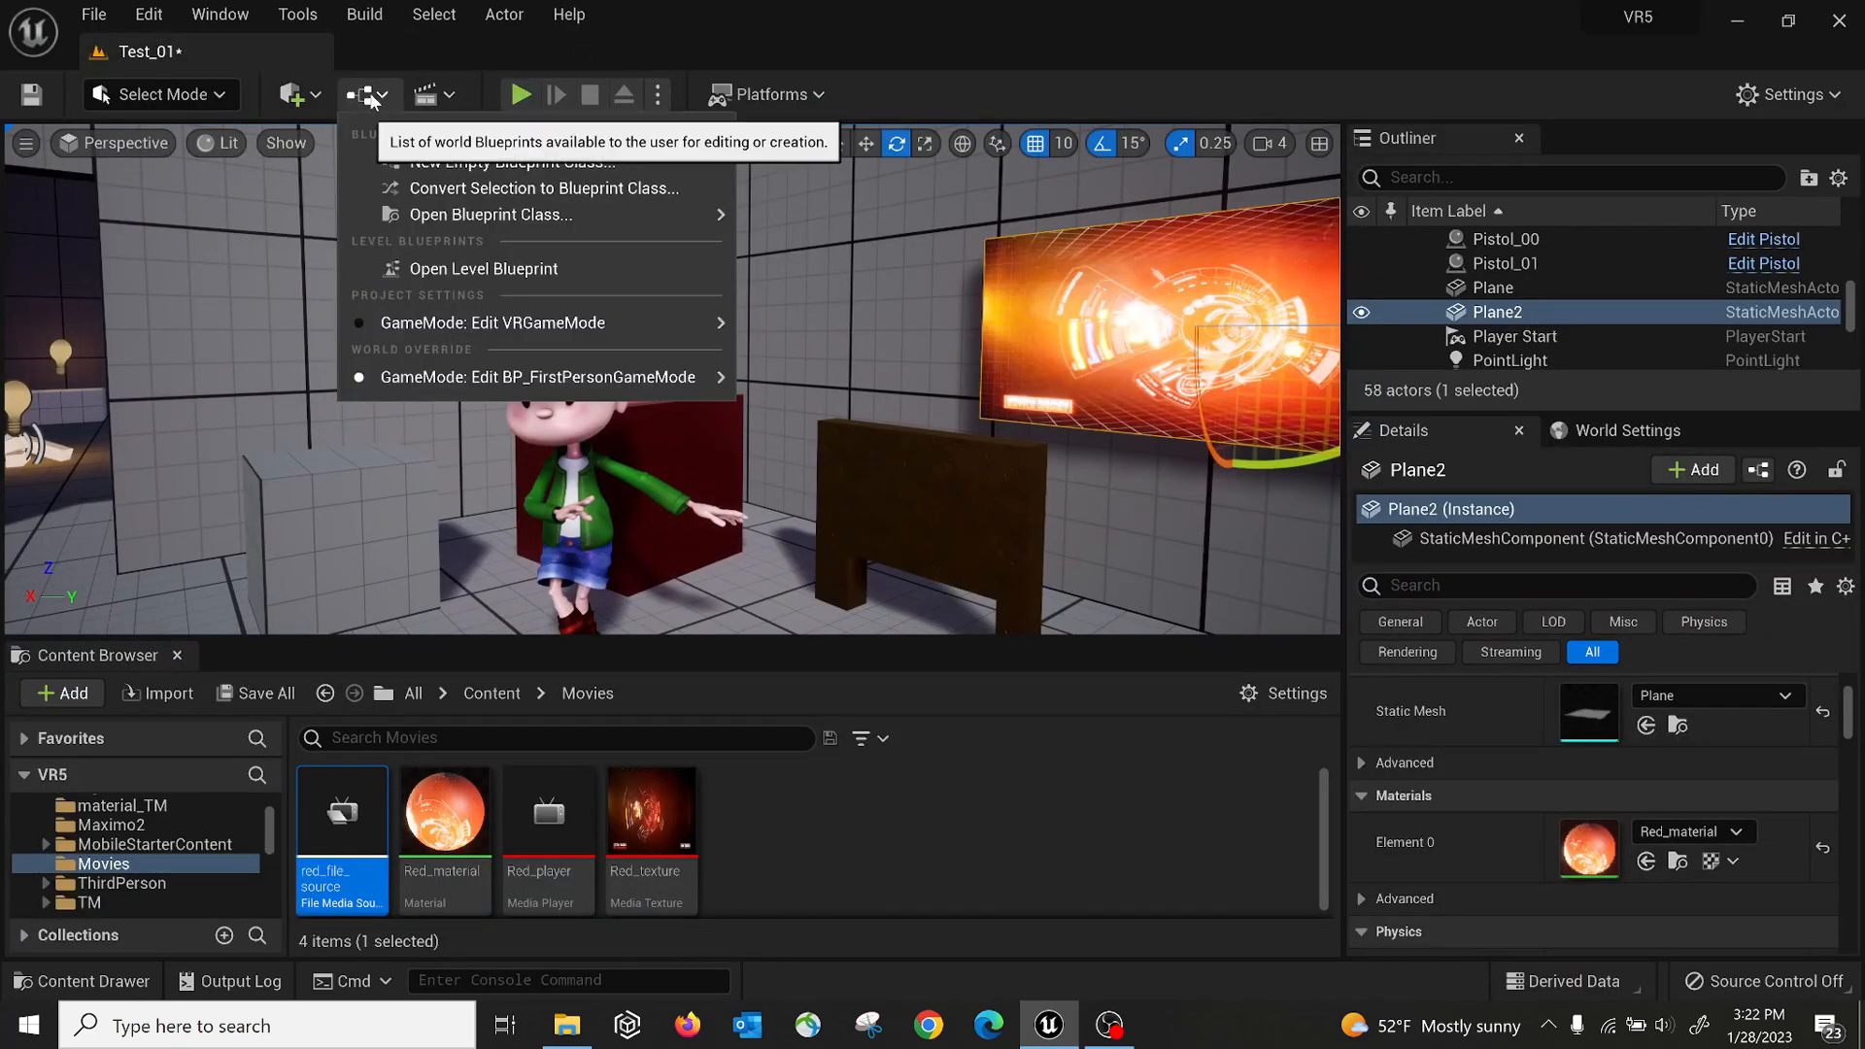
click(459, 272)
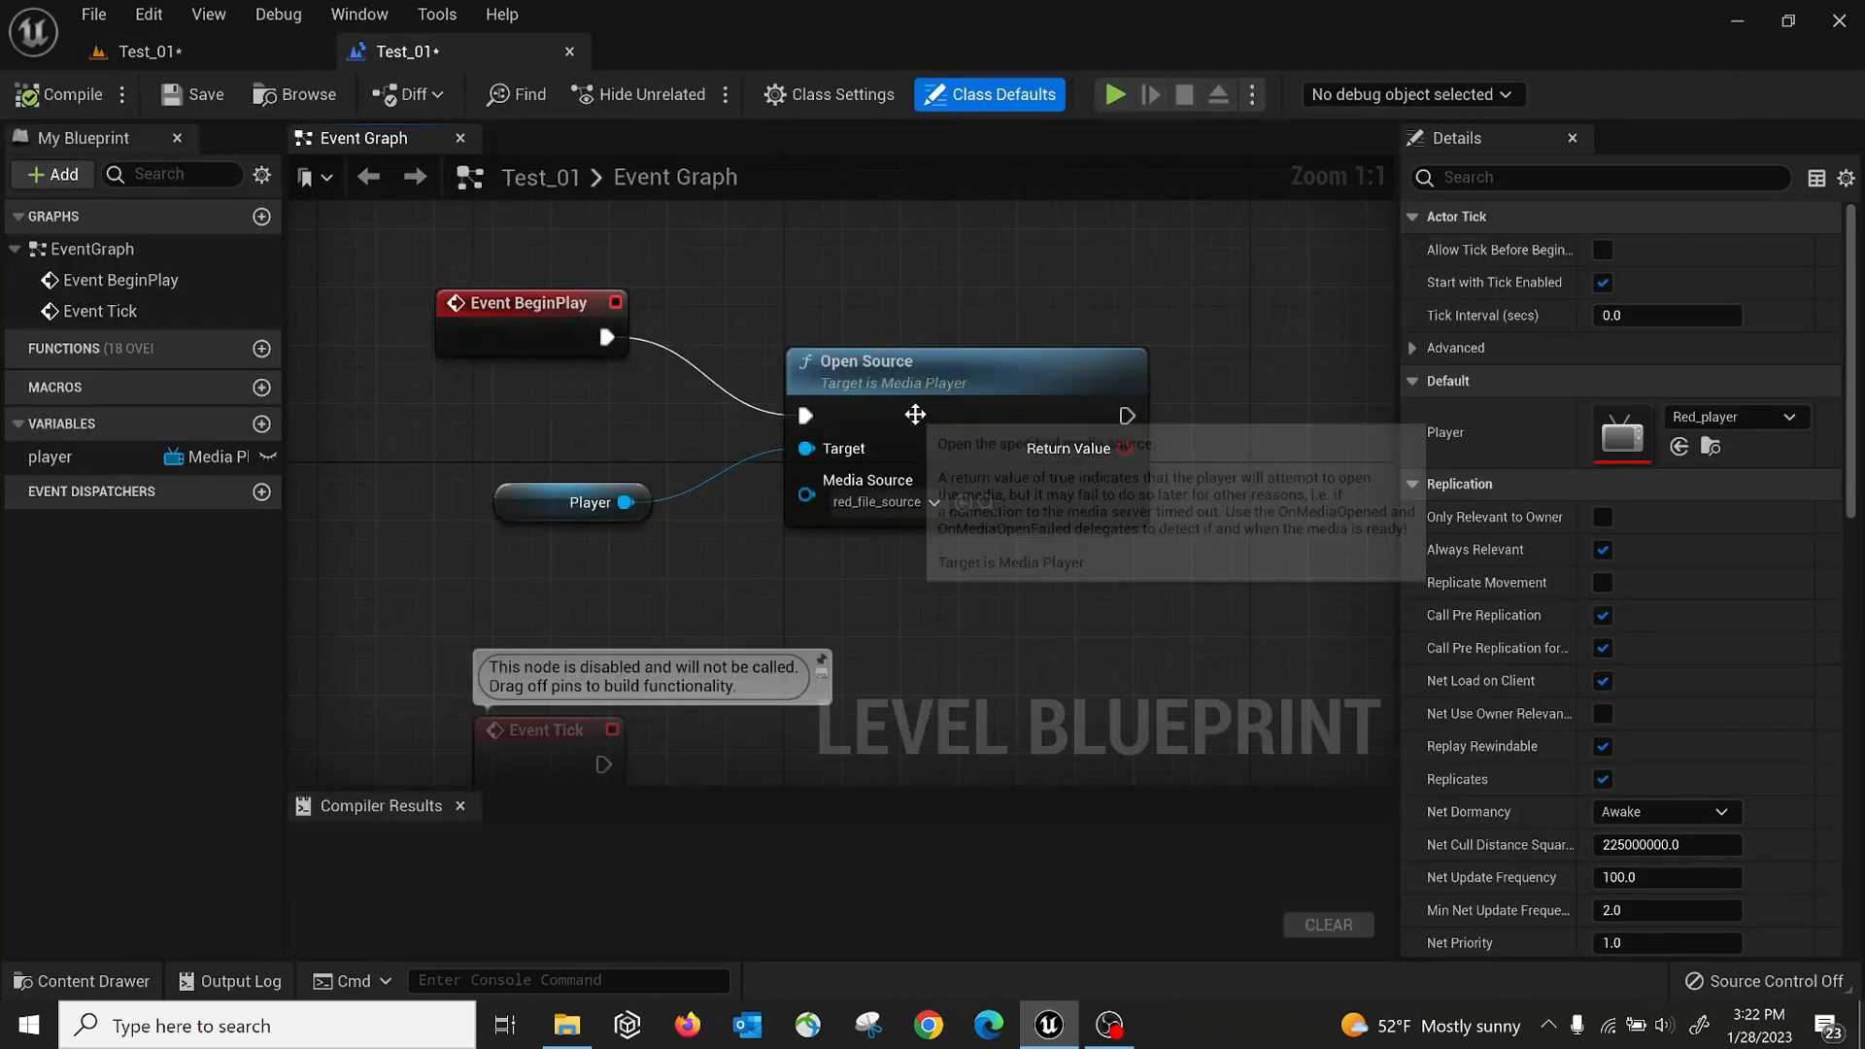
drag(845, 361, 826, 342)
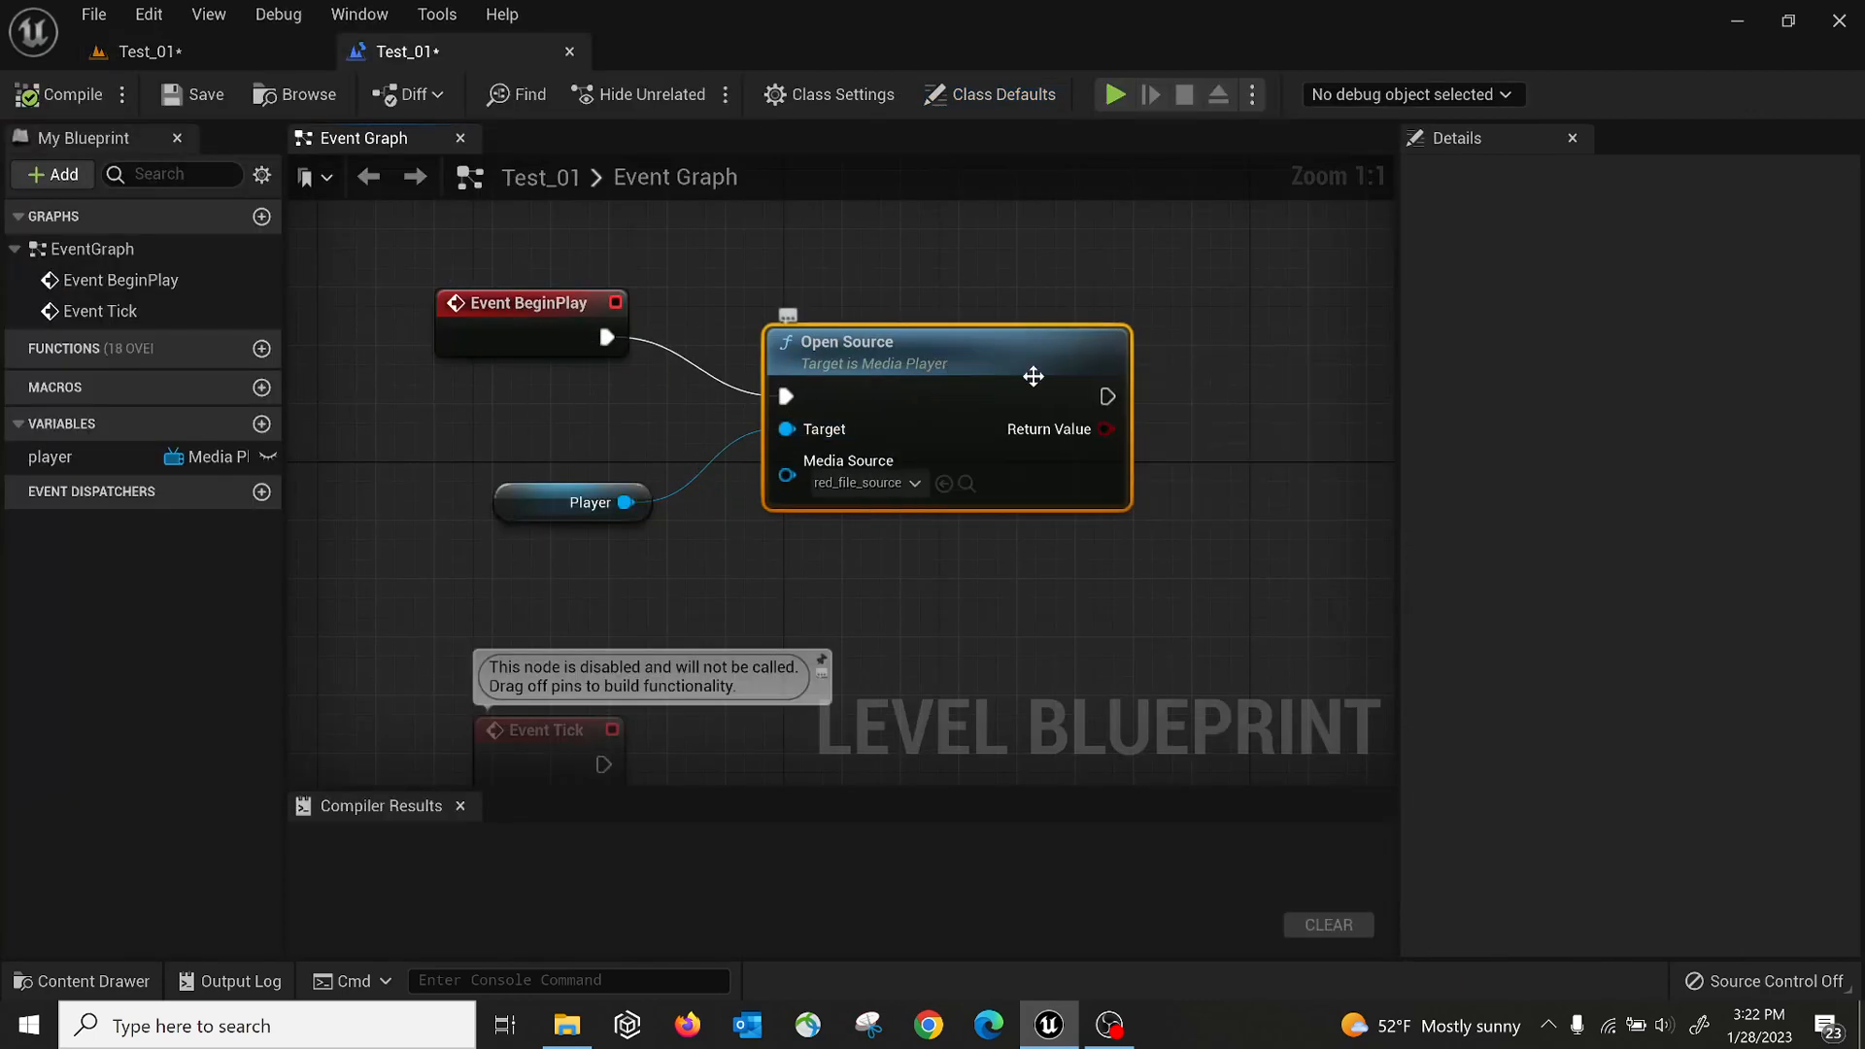
click(571, 52)
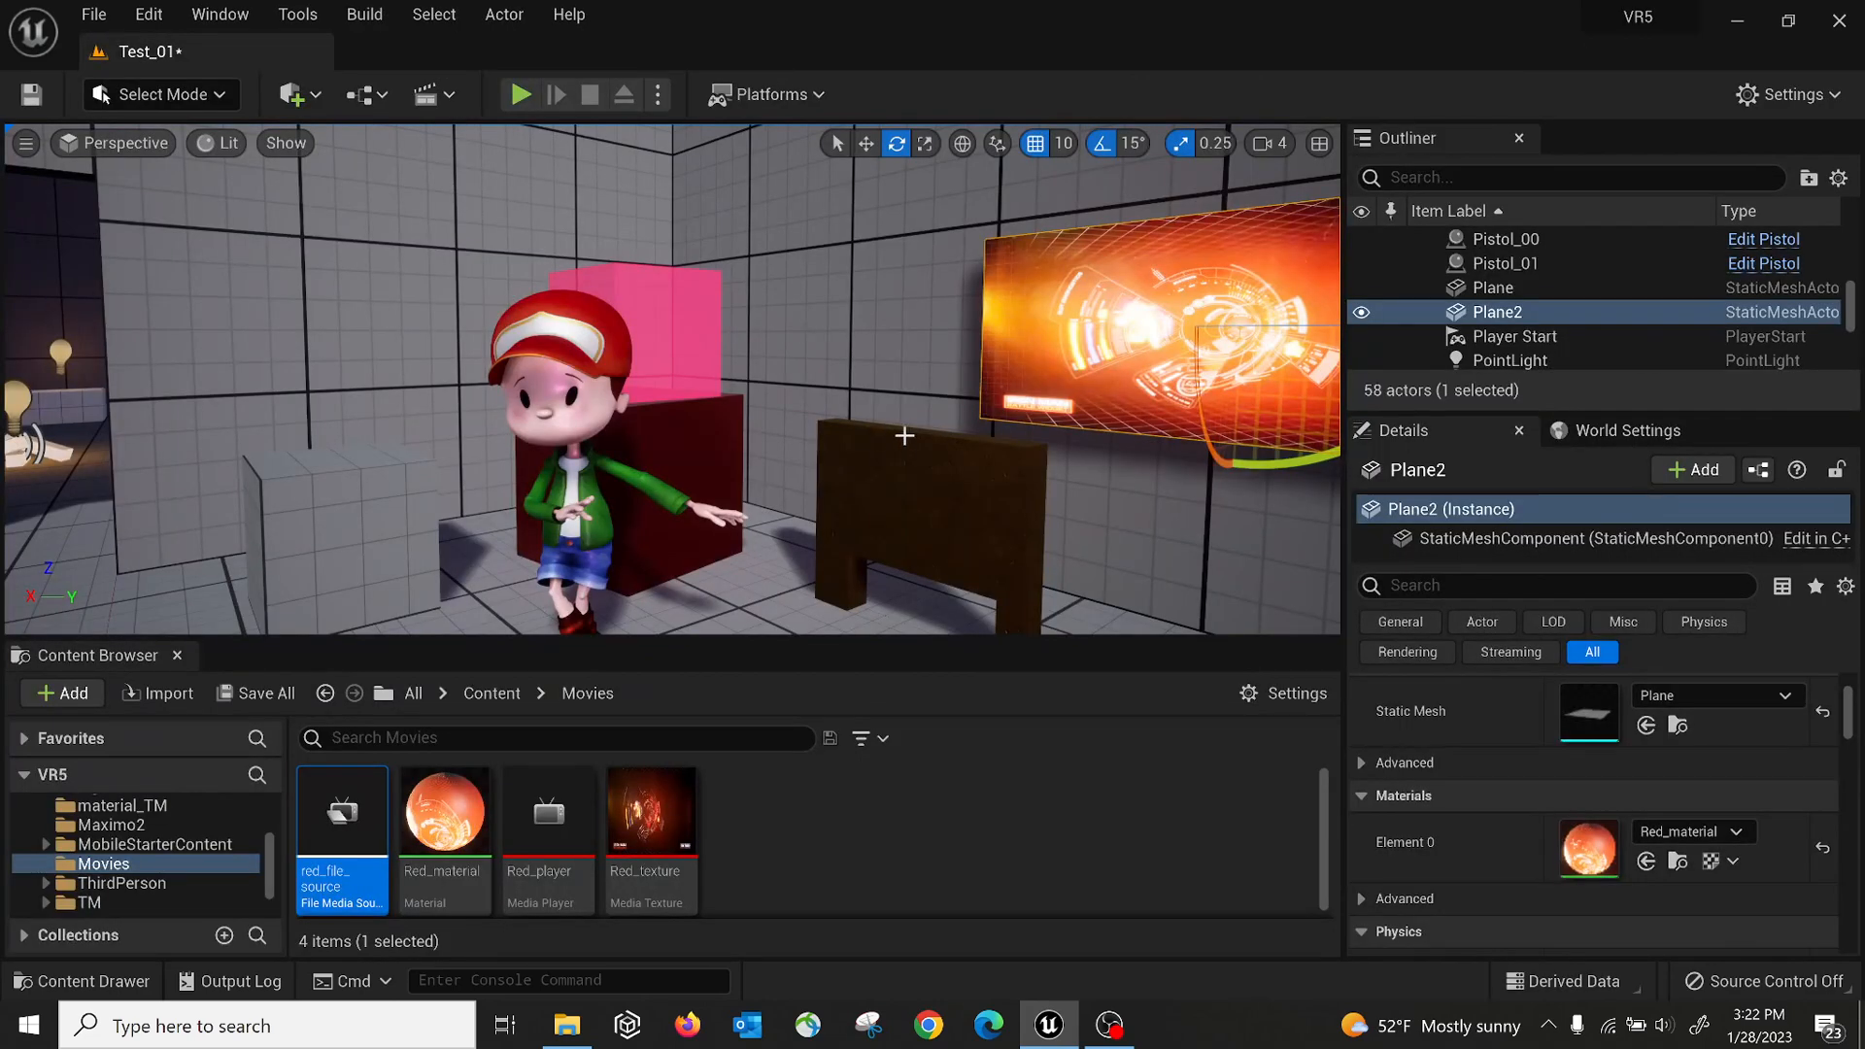
Search the plugins for "electra" to check which Electra Player plugins are enabled, and return to the level
click(1758, 94)
click(1693, 217)
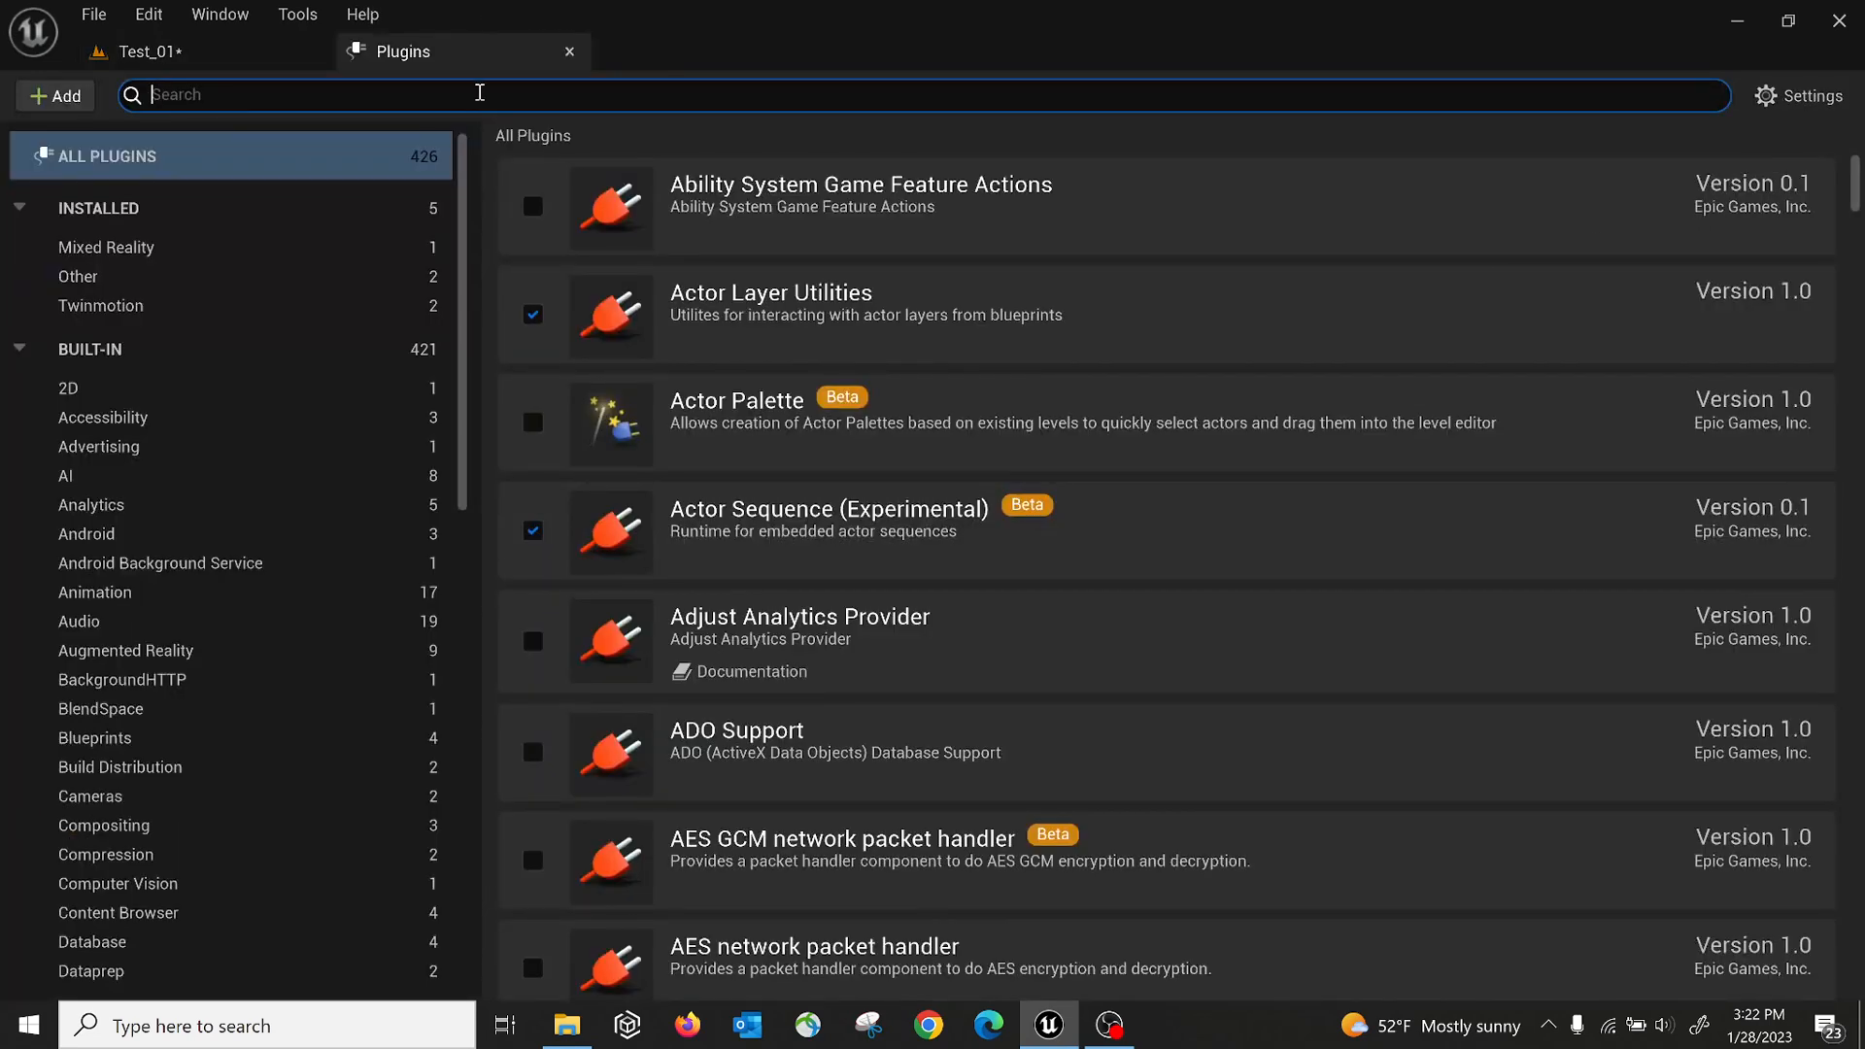
text(elec)
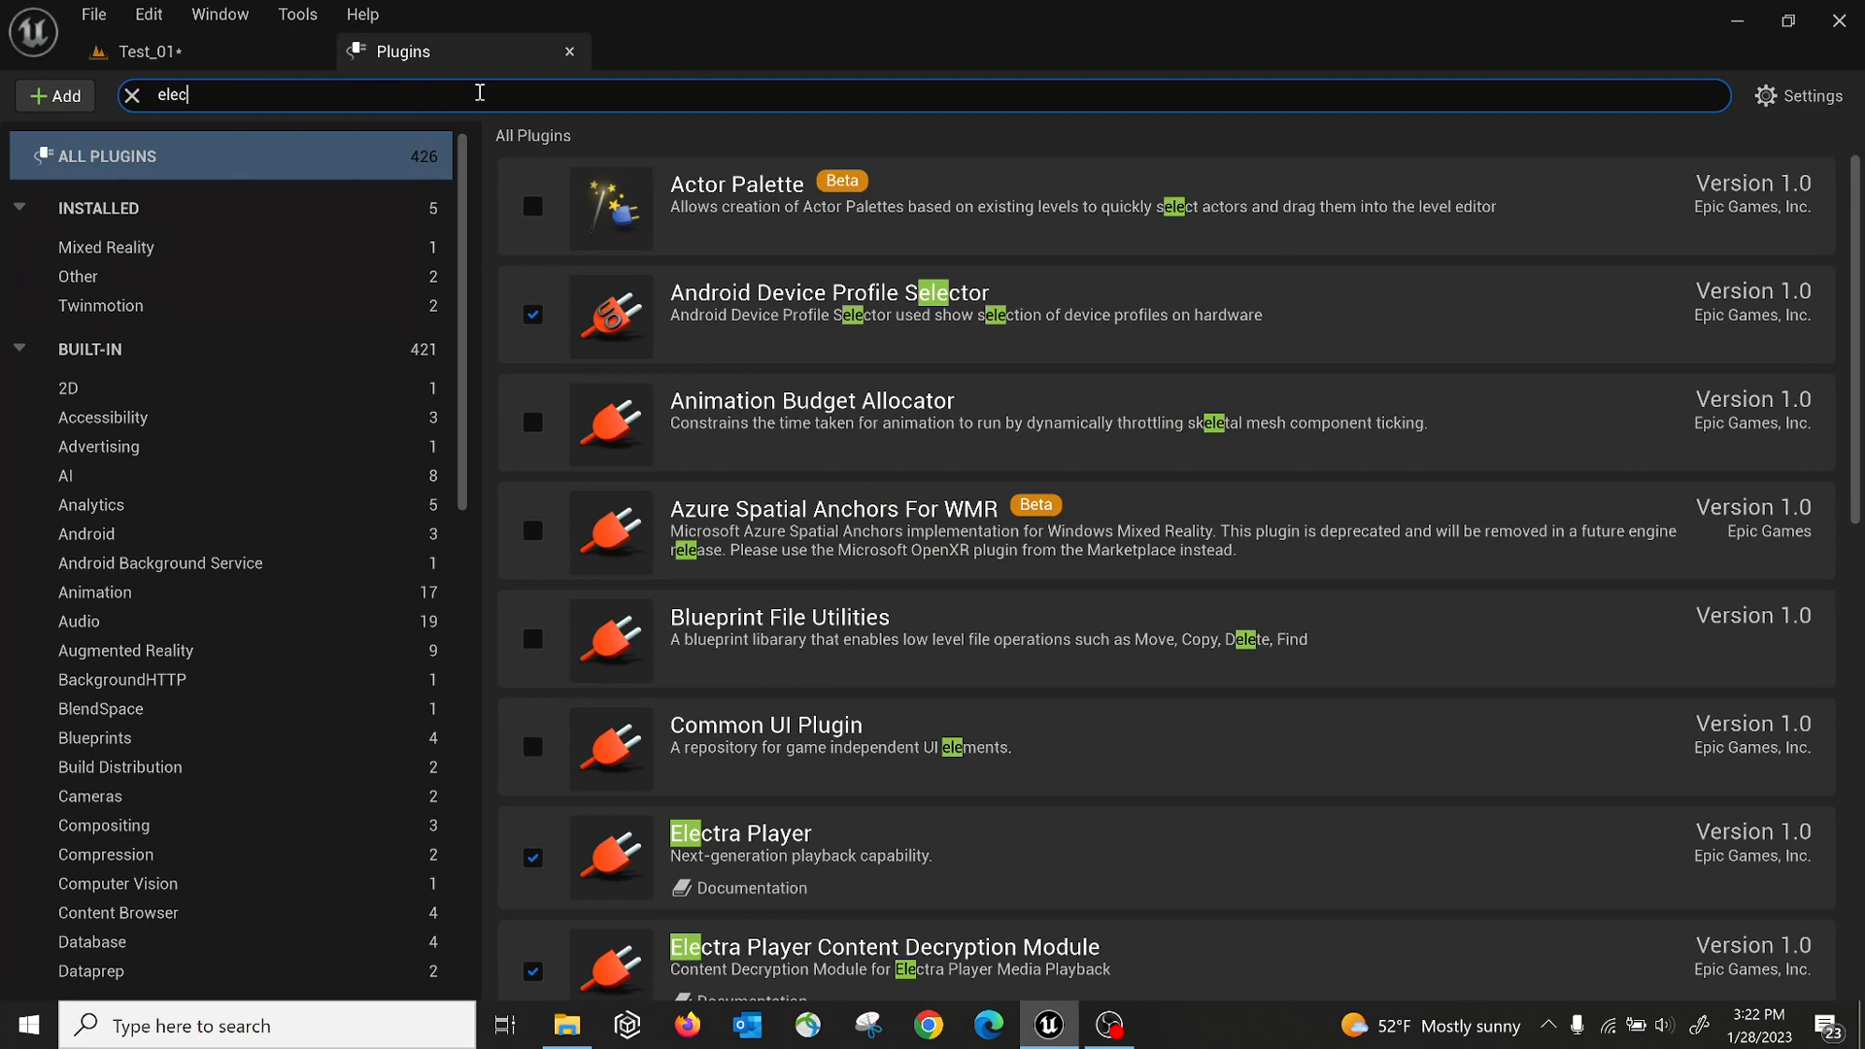
text(tra)
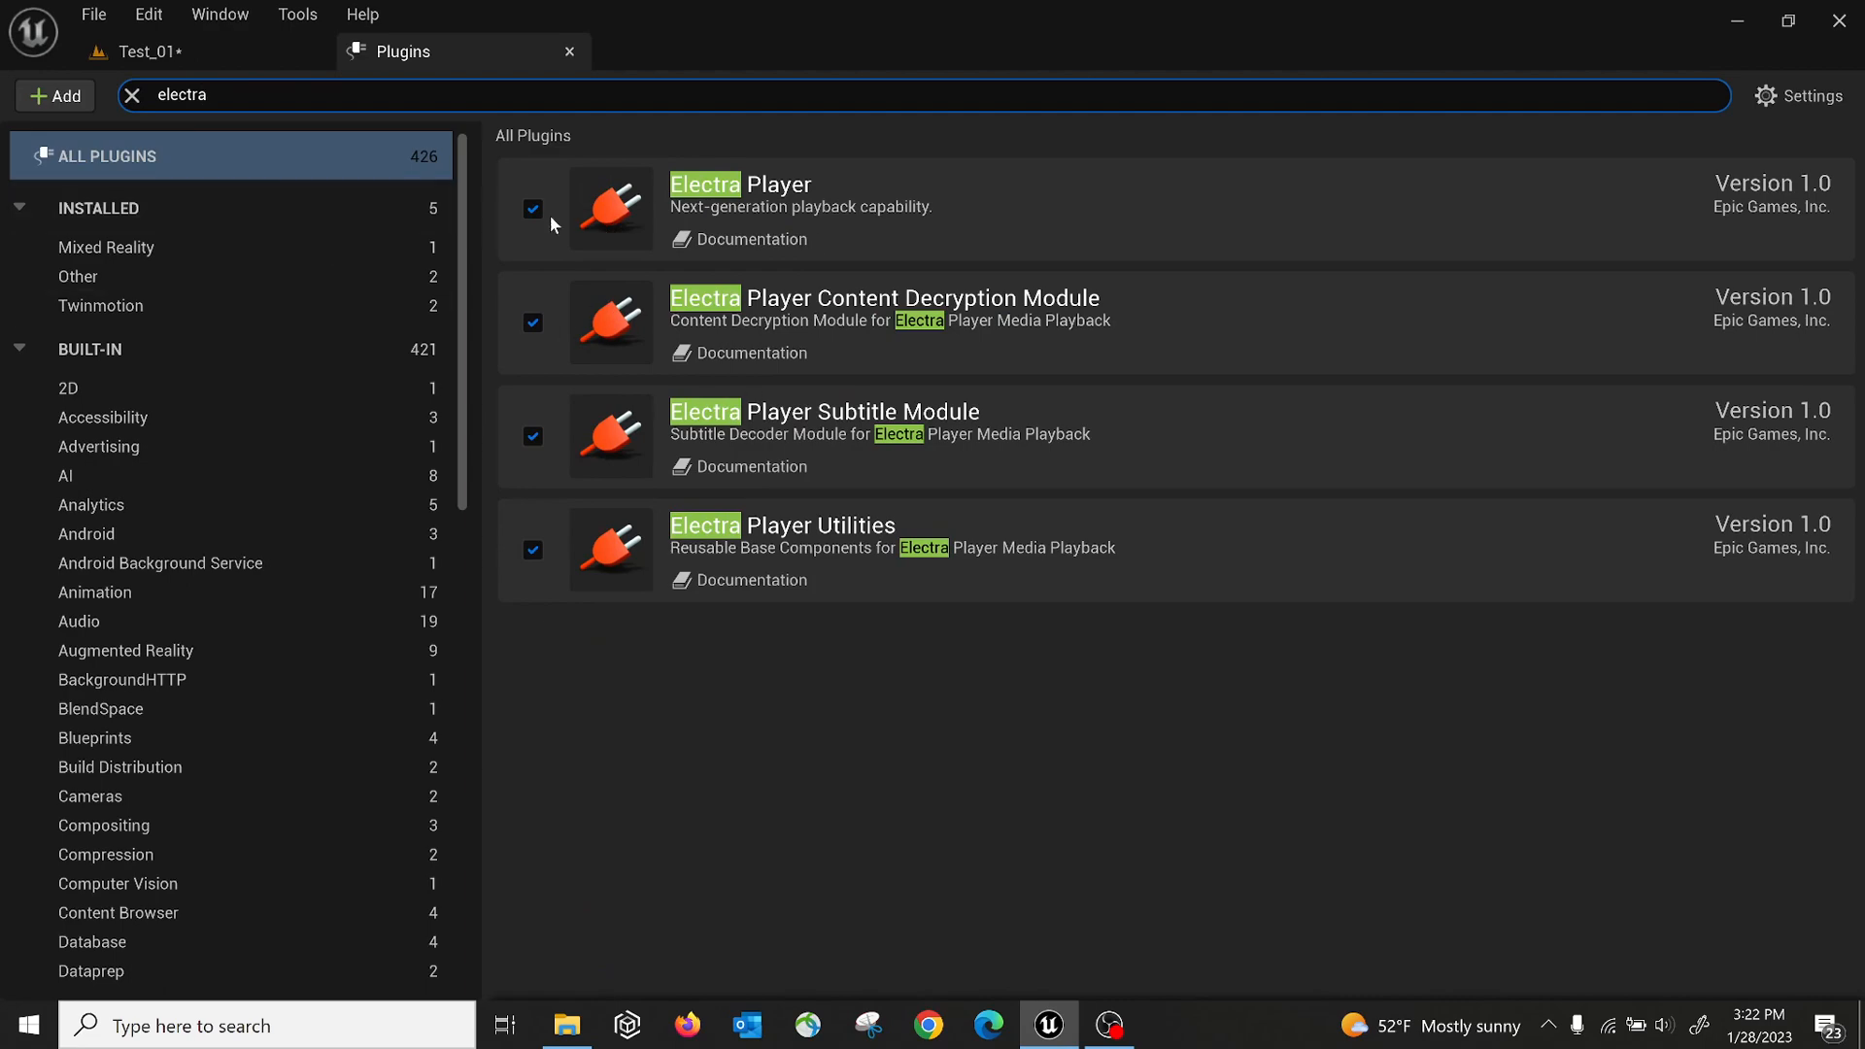
click(569, 54)
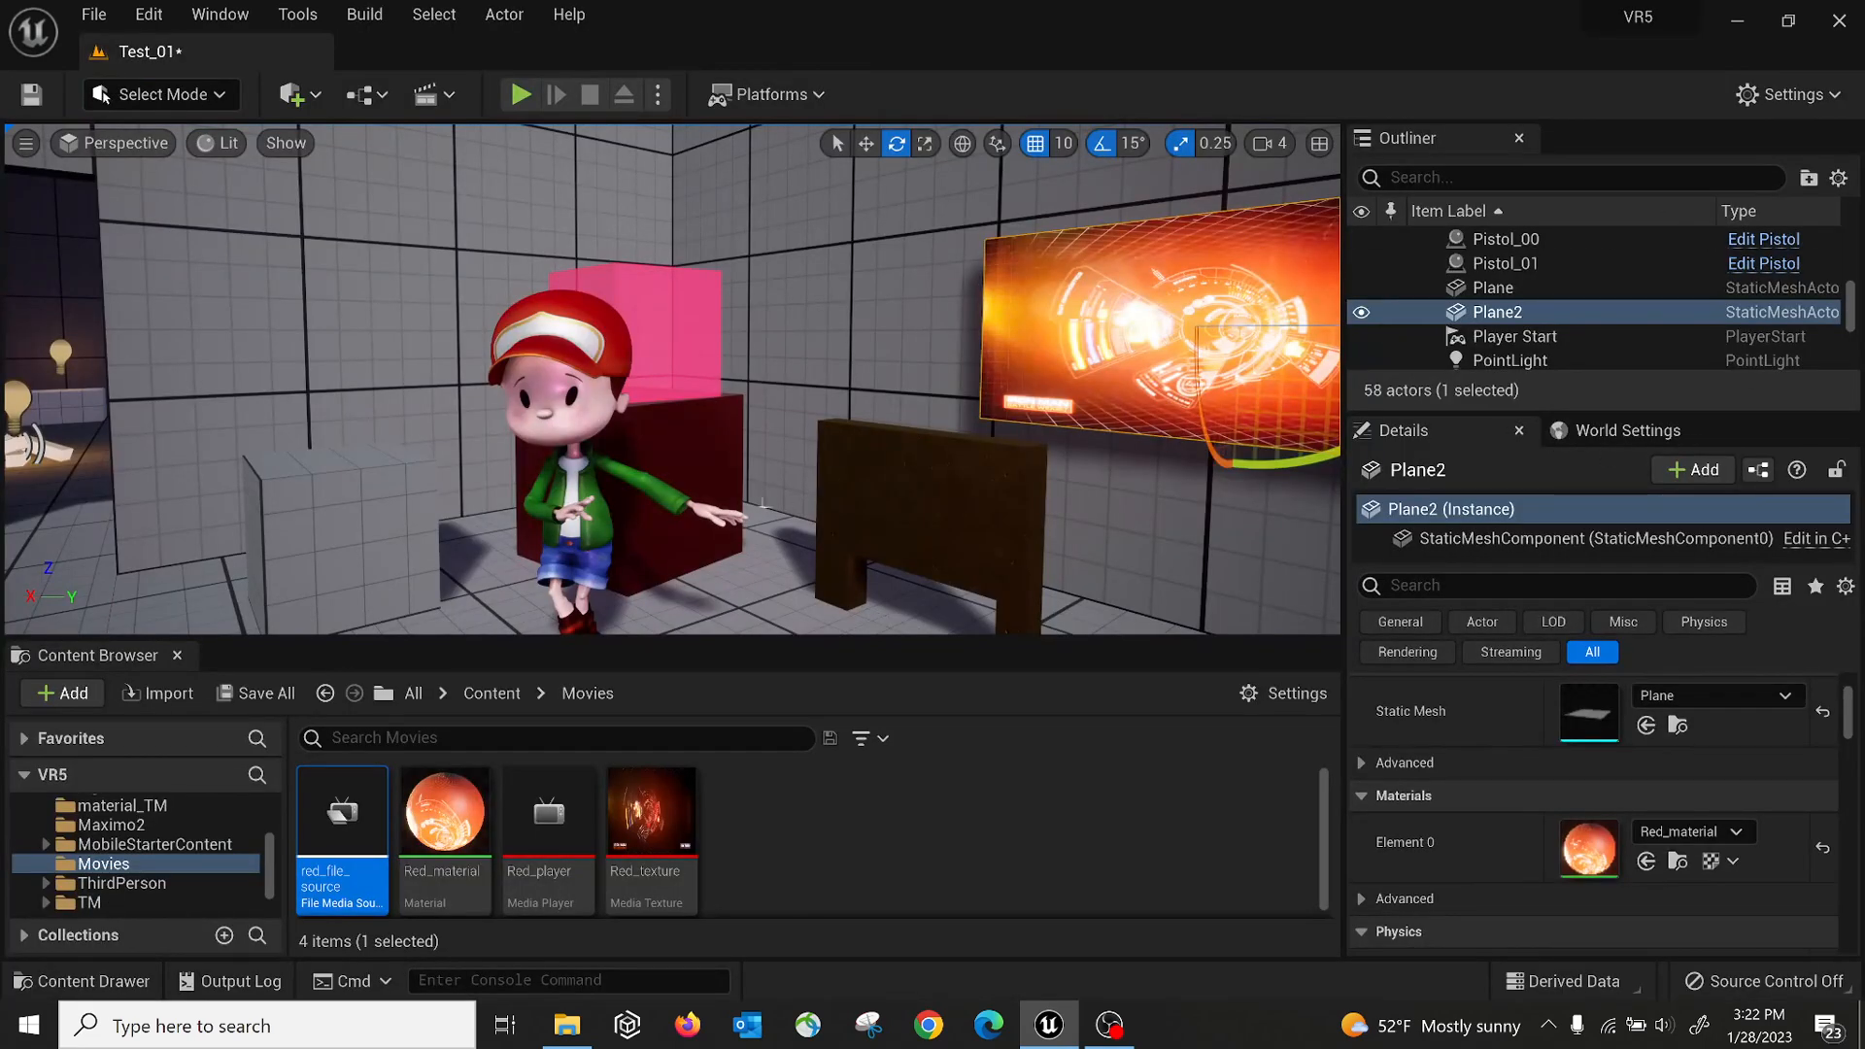
right_drag(670, 379, 566, 406)
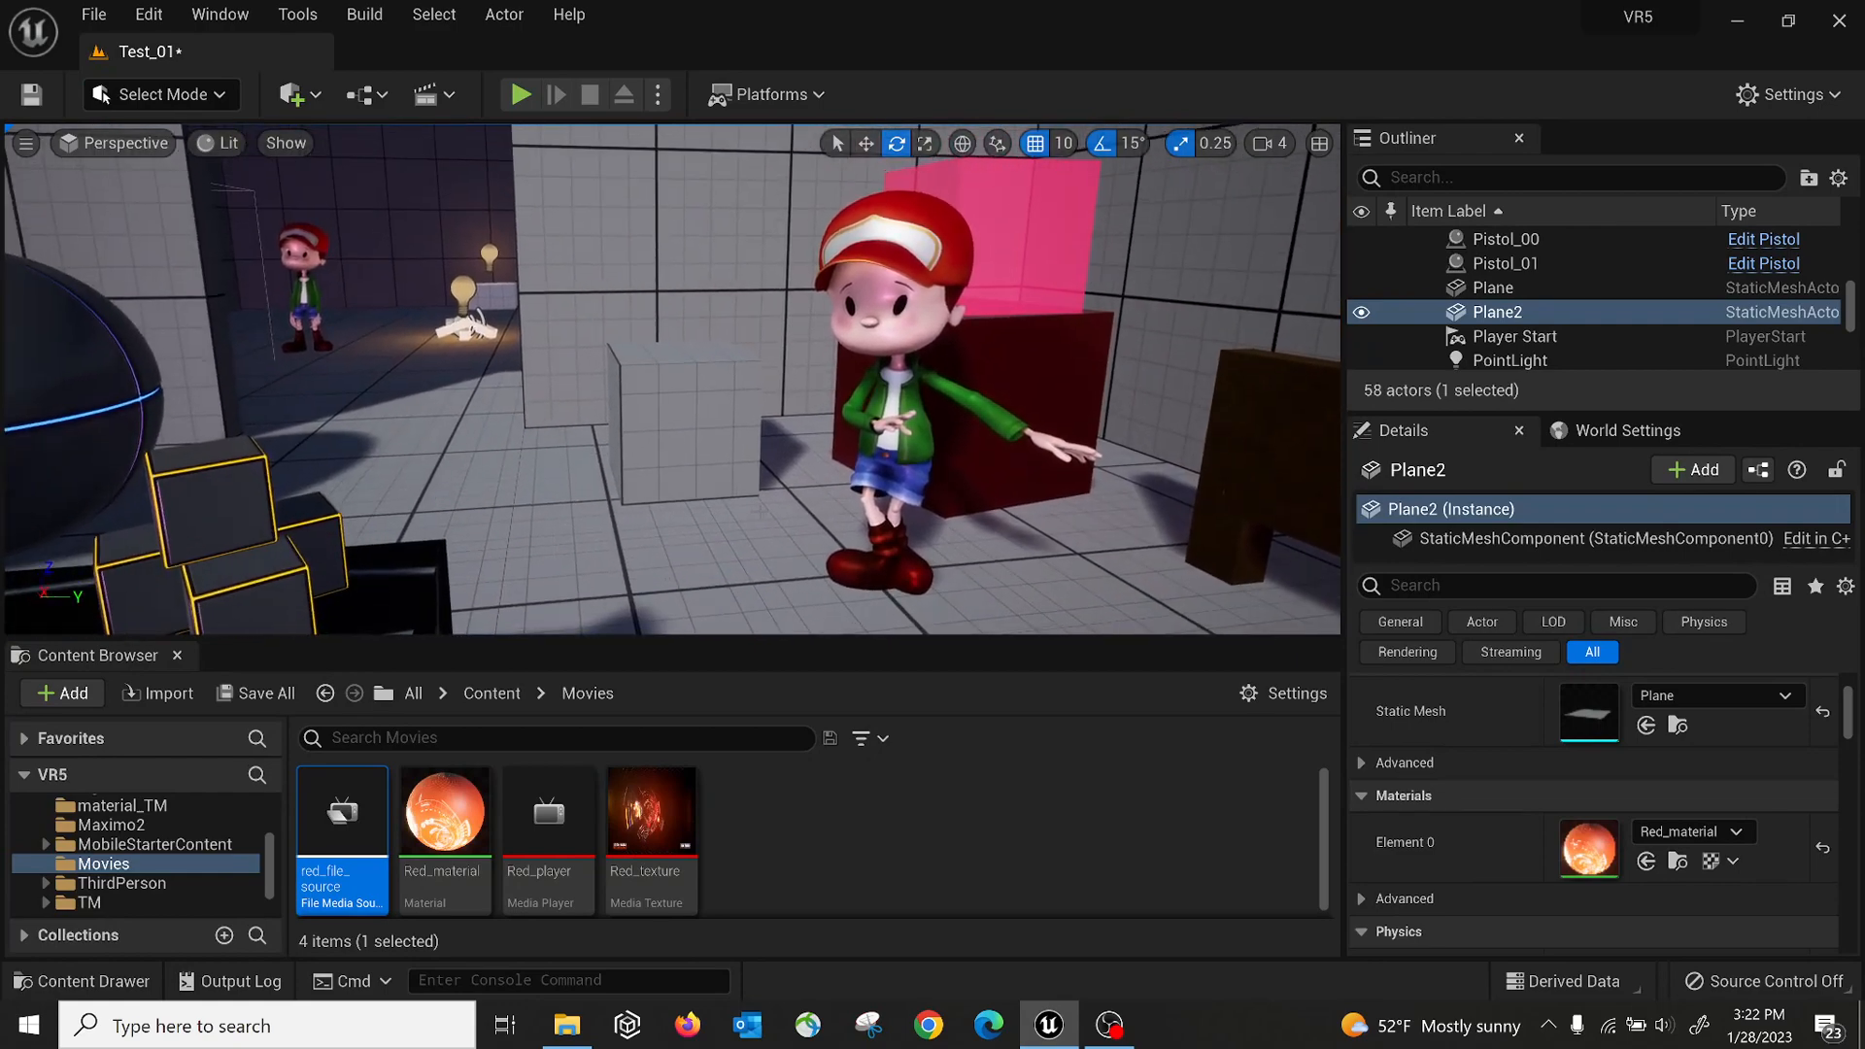
Select the Metaverse poster plane beside the video screen and locate its meta_XR_Mat material in the project content
right_drag(704, 544, 874, 547)
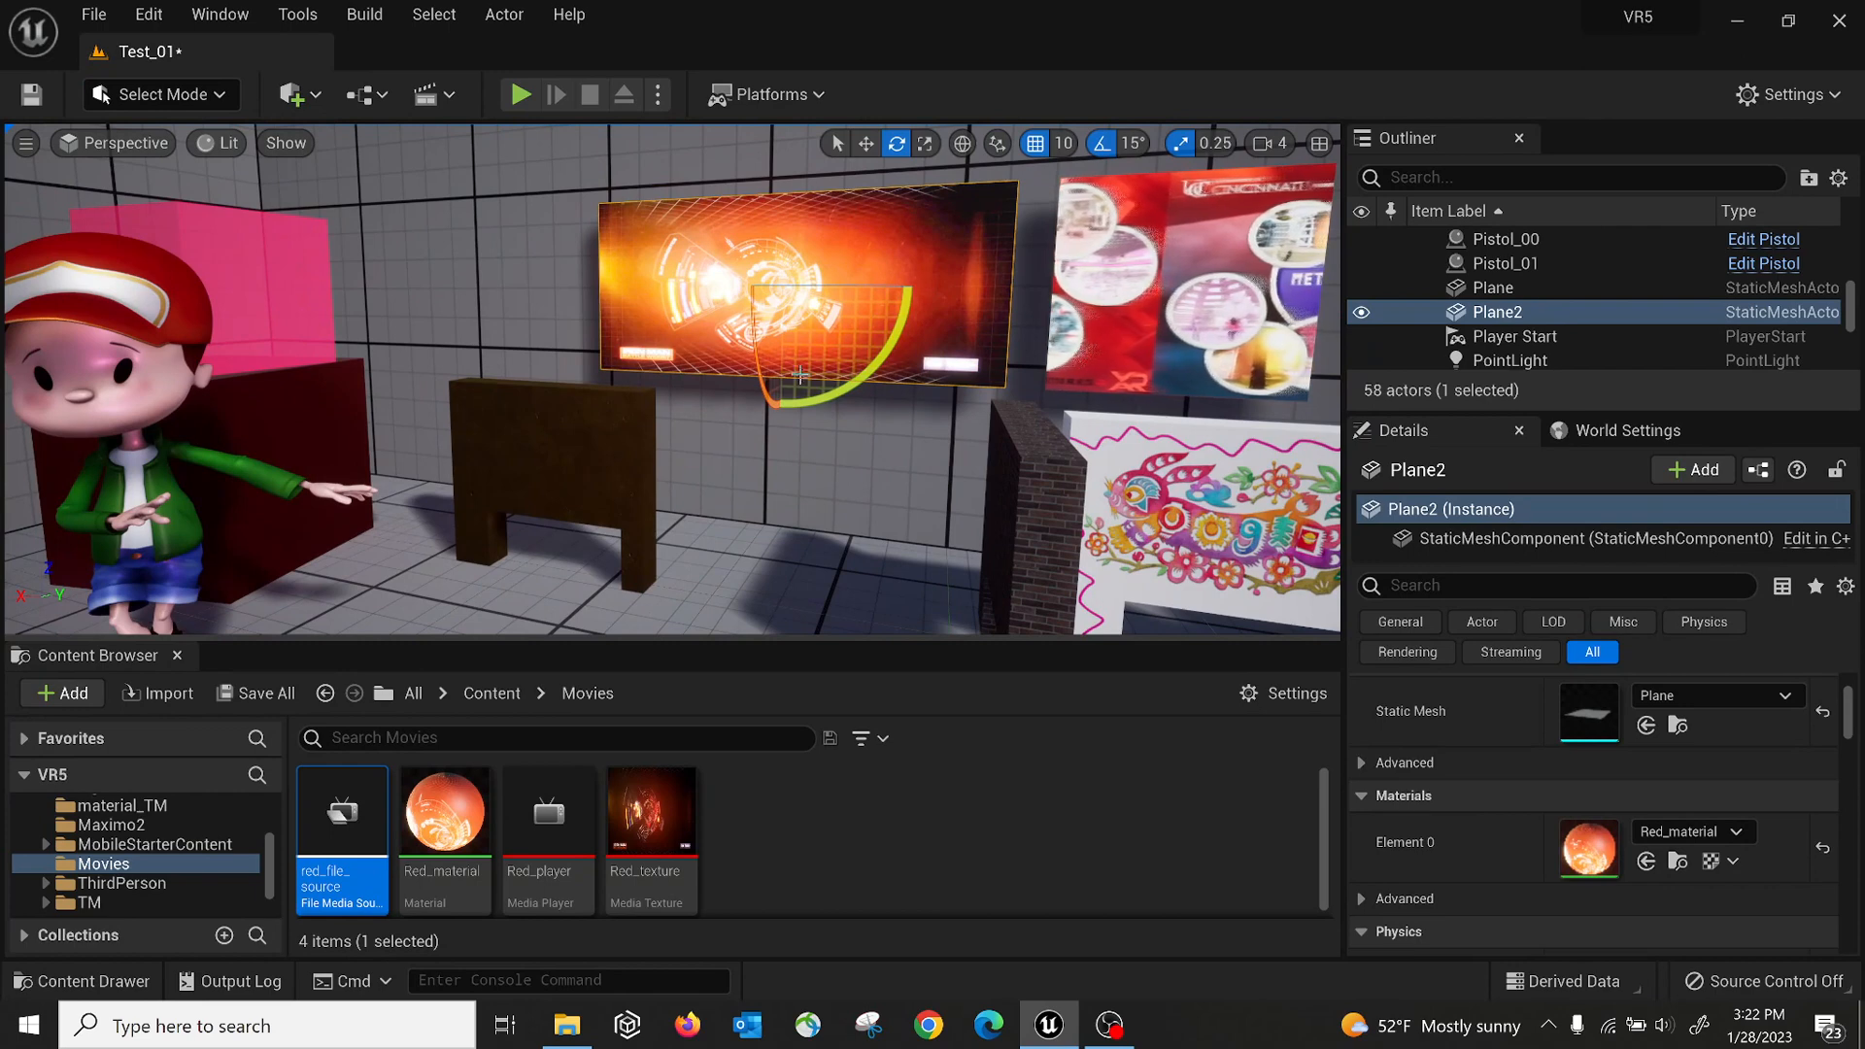
click(1214, 320)
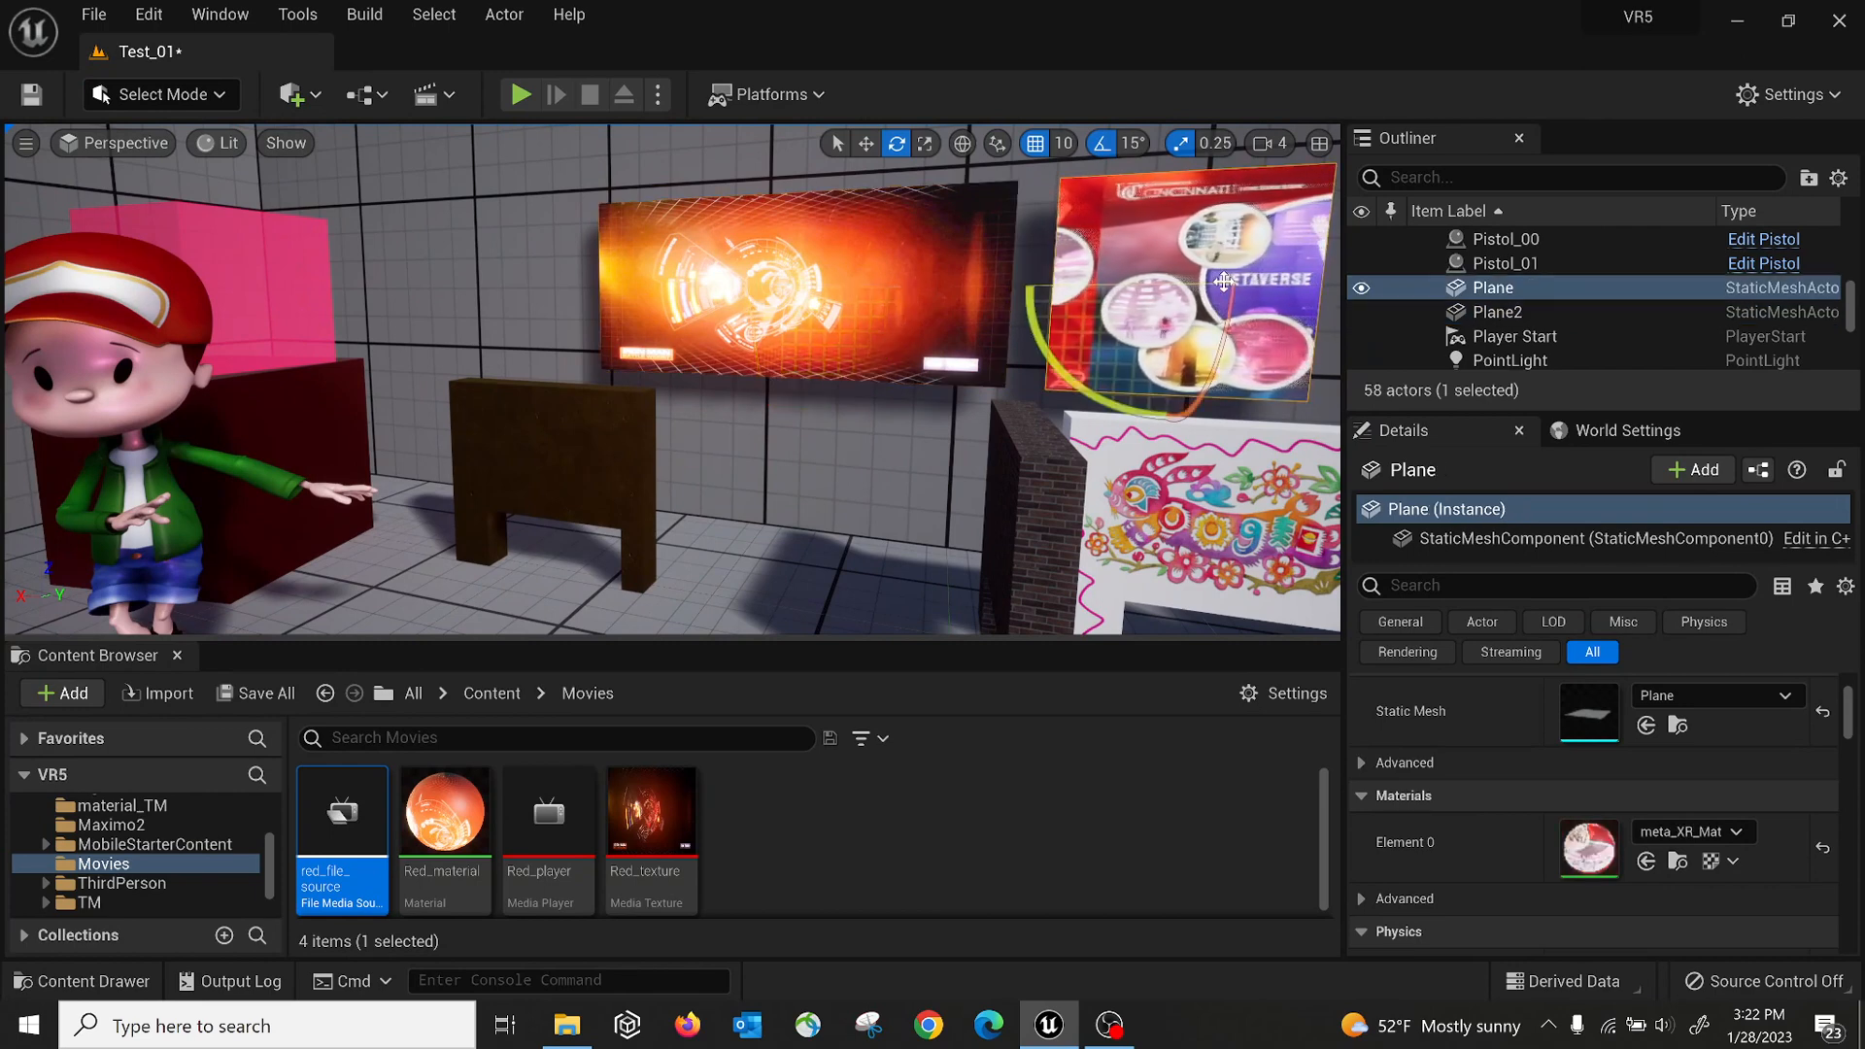
click(1677, 860)
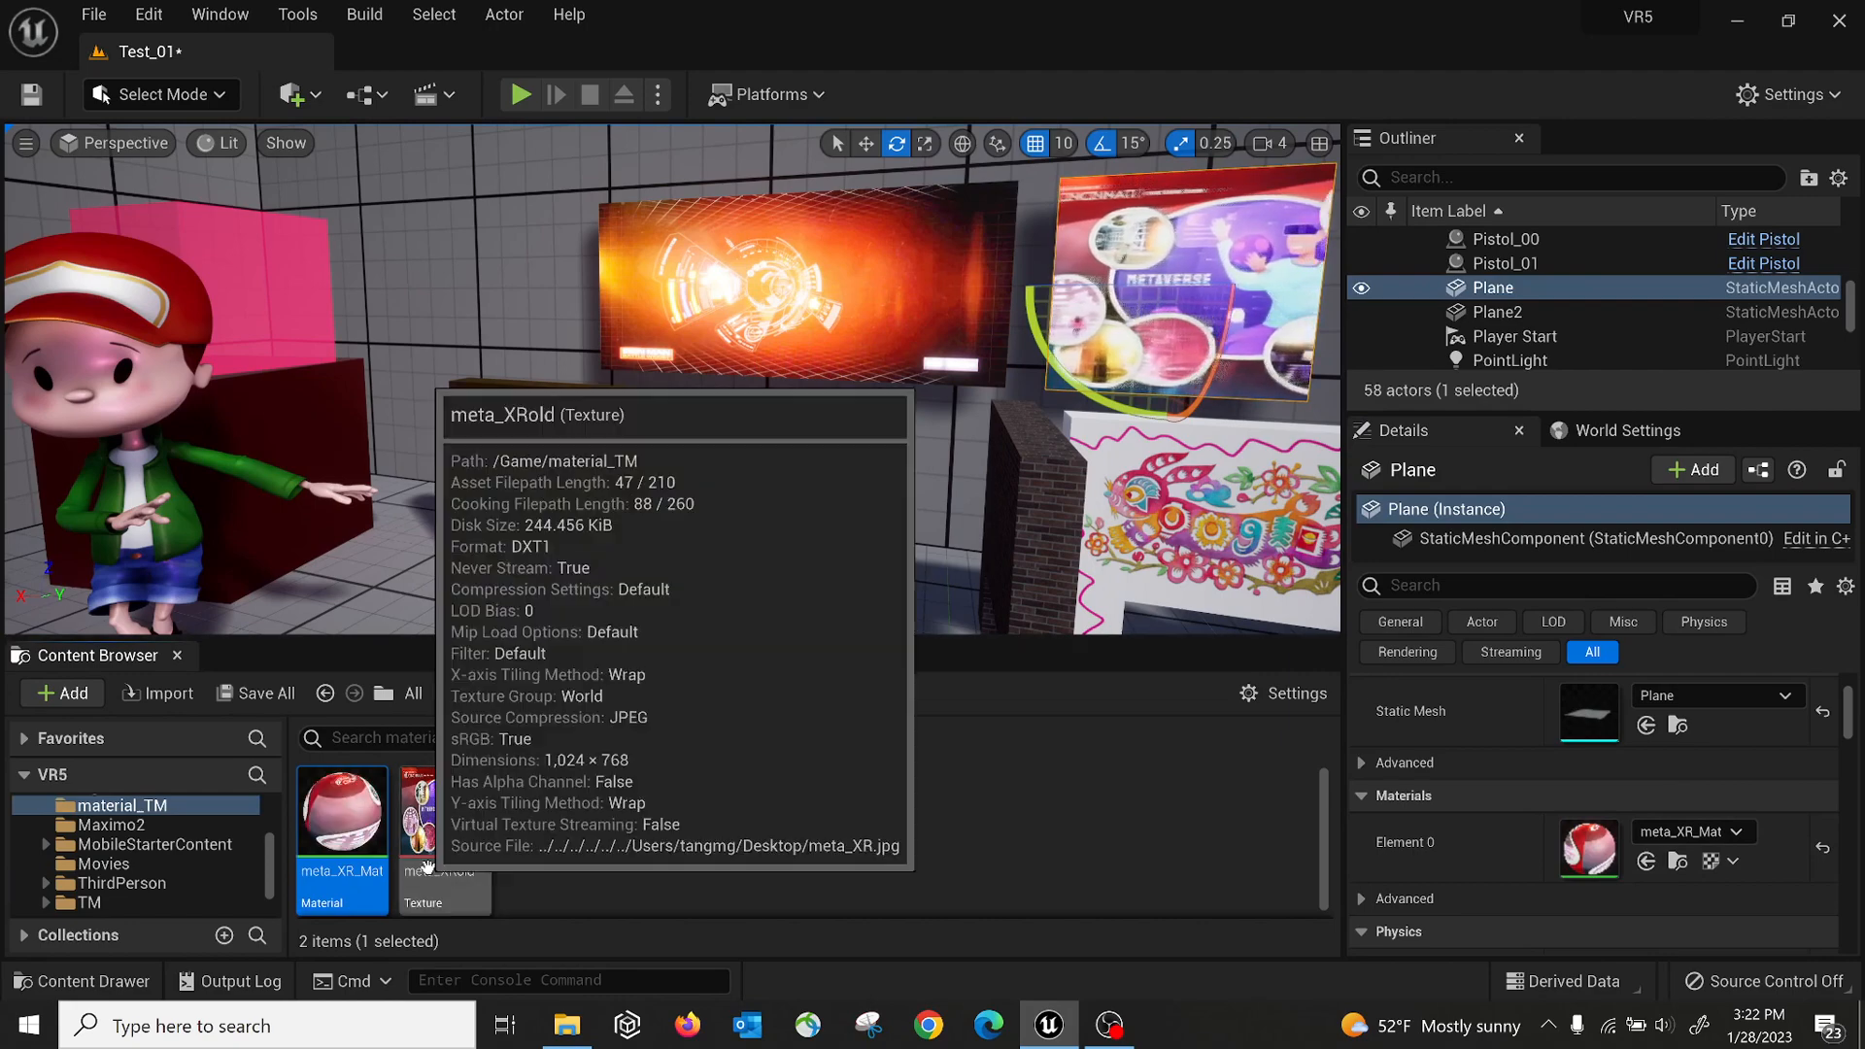
Review the Panner speed in meta_XR_Mat's graph and the meta_XRold texture's mip and compression settings, closing both editors
double_click(341, 816)
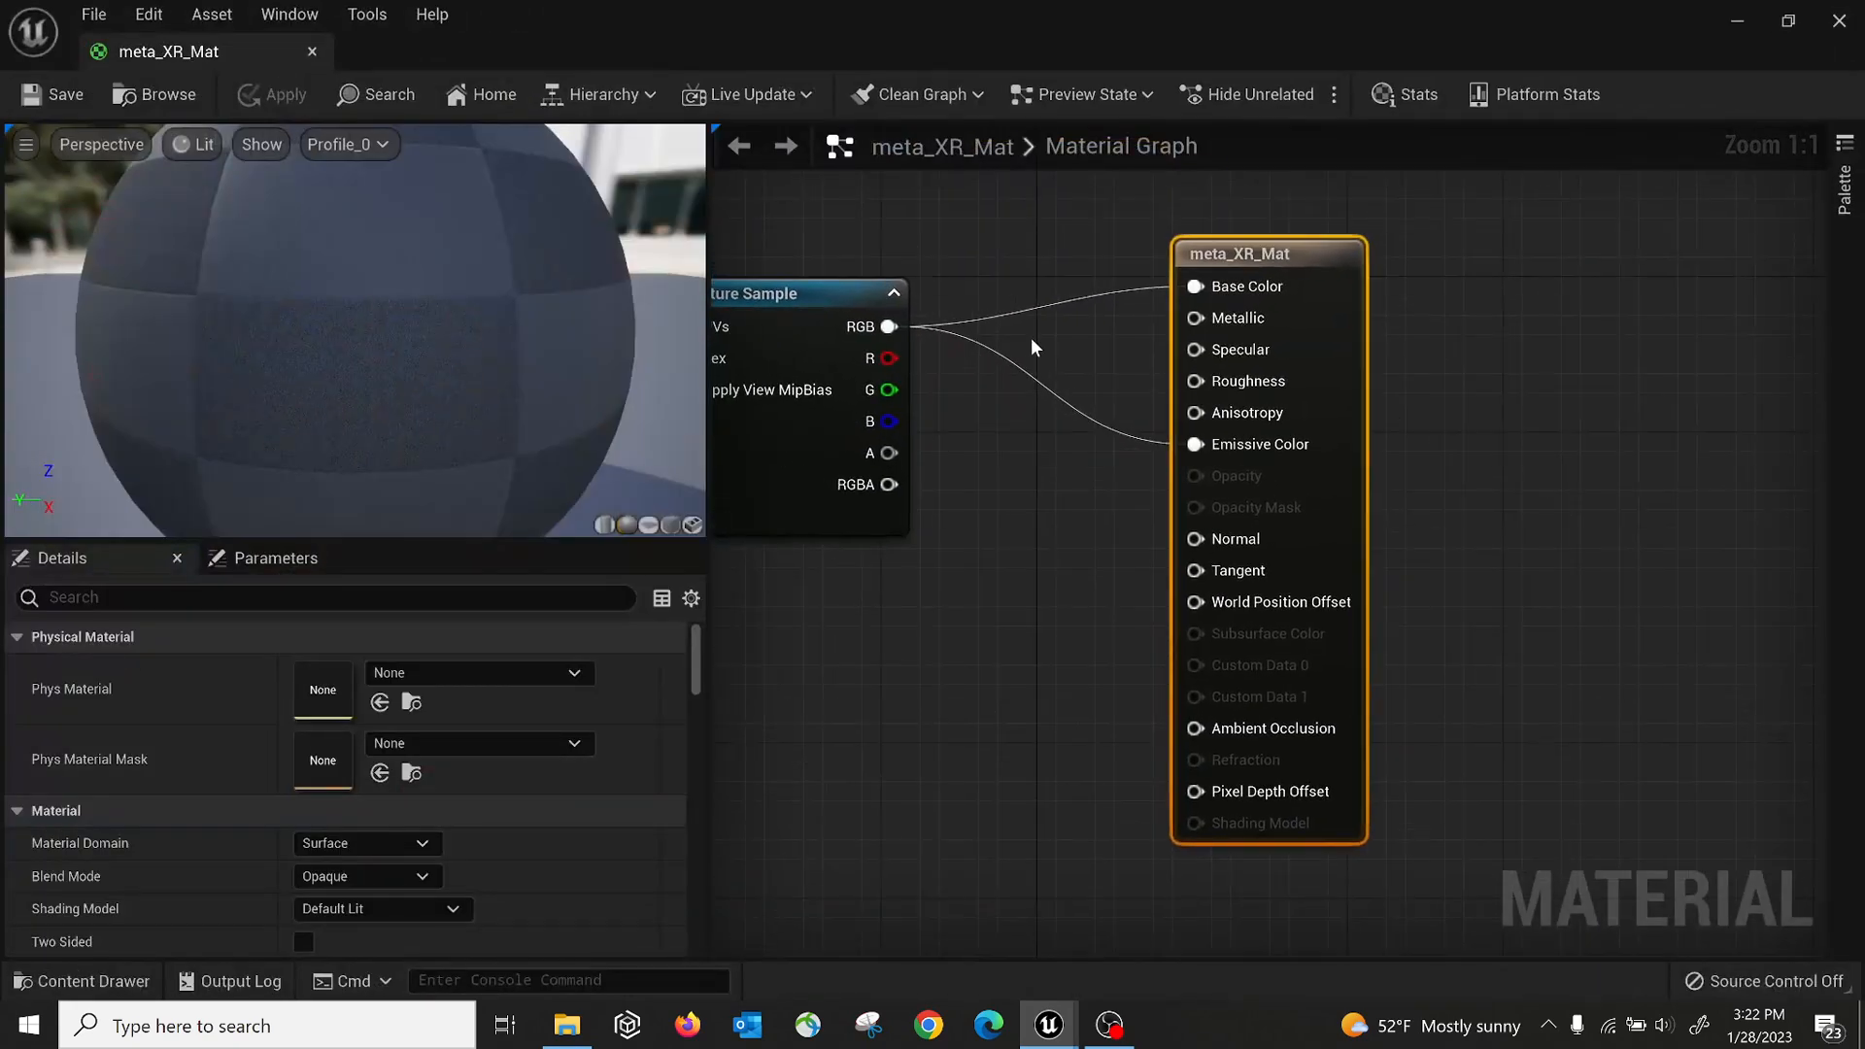
right_drag(972, 518, 1593, 524)
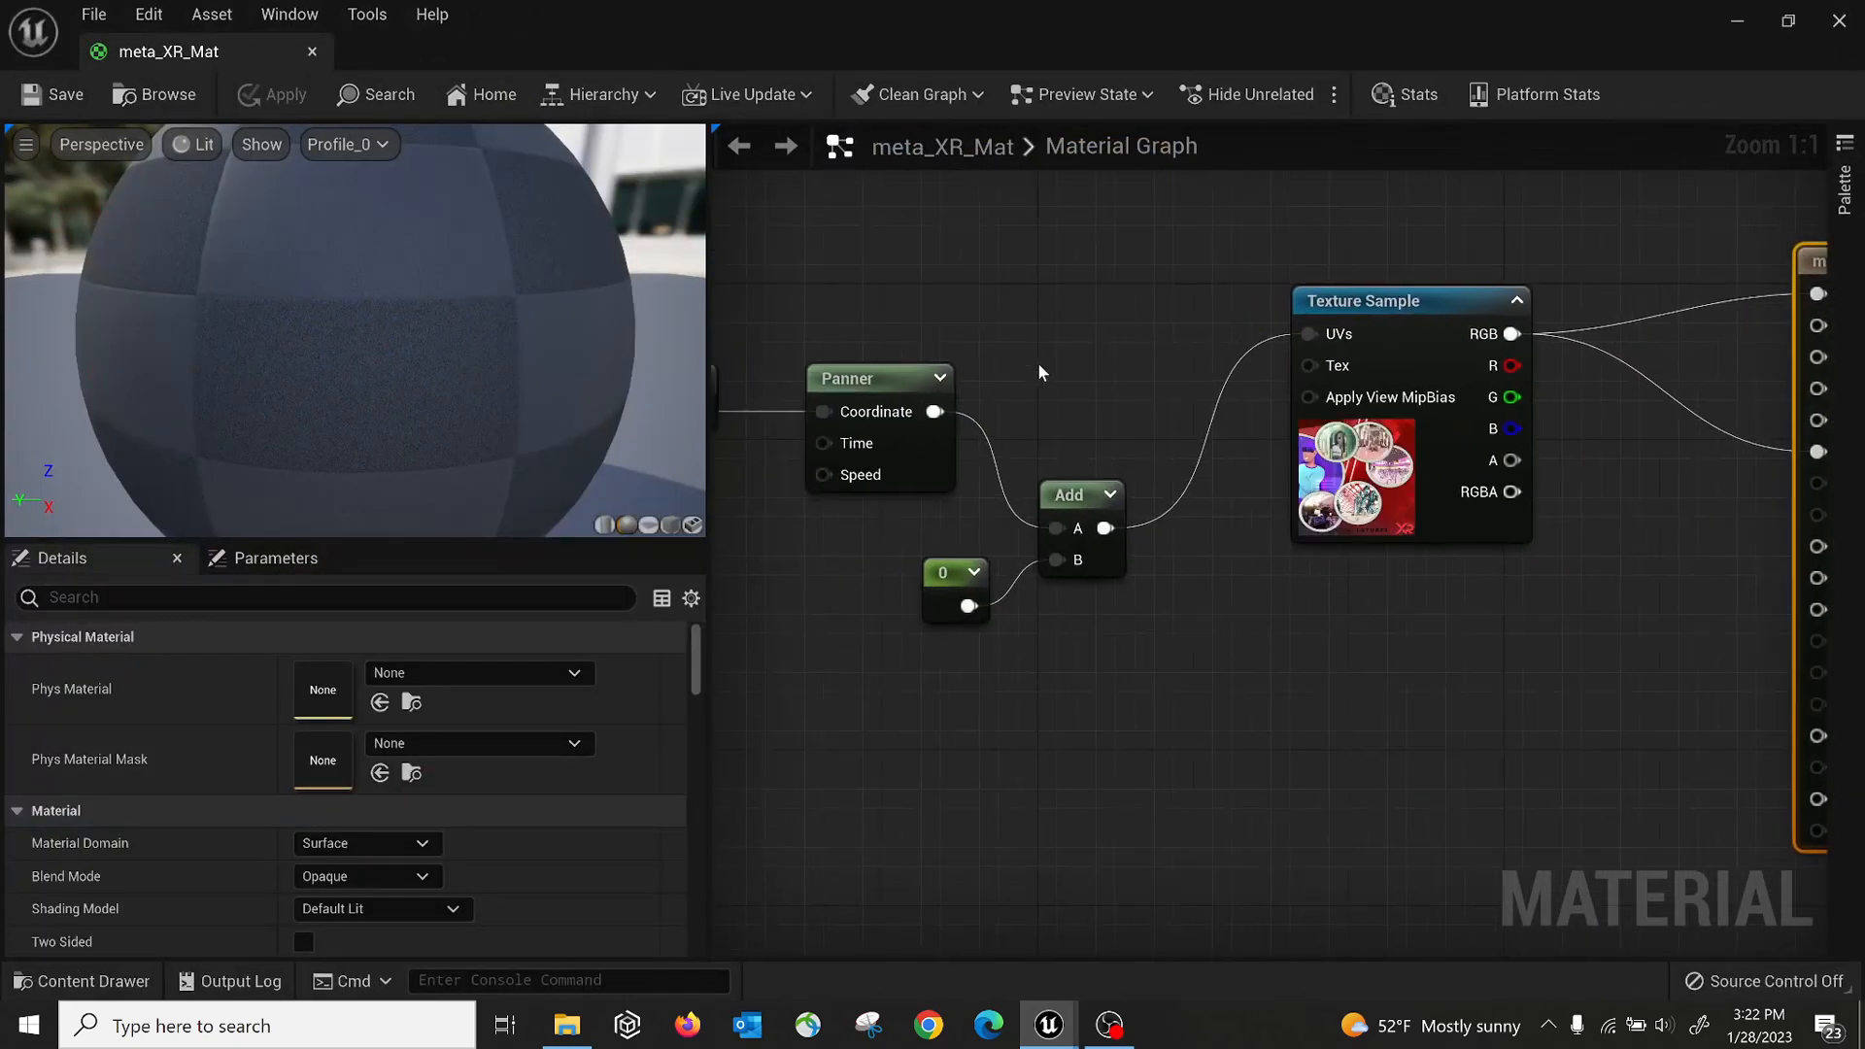
right_drag(1038, 368, 1355, 398)
click(1253, 406)
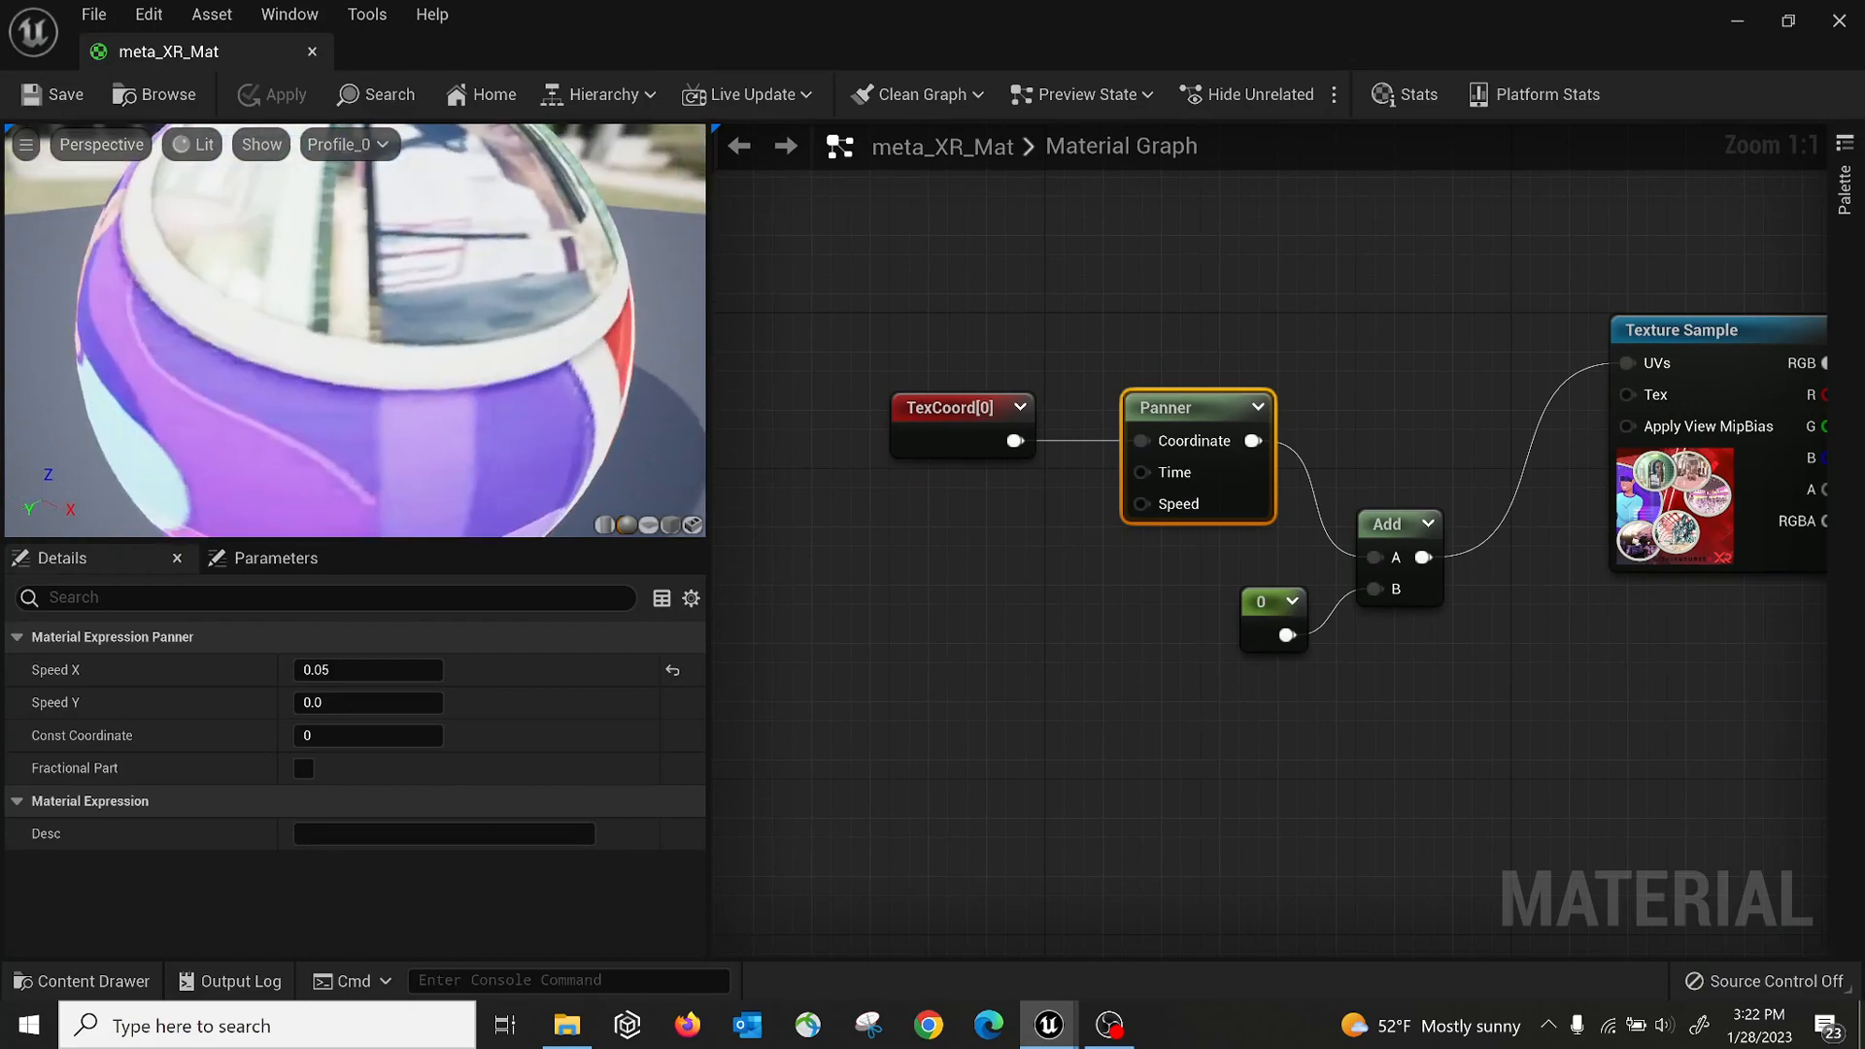
click(312, 52)
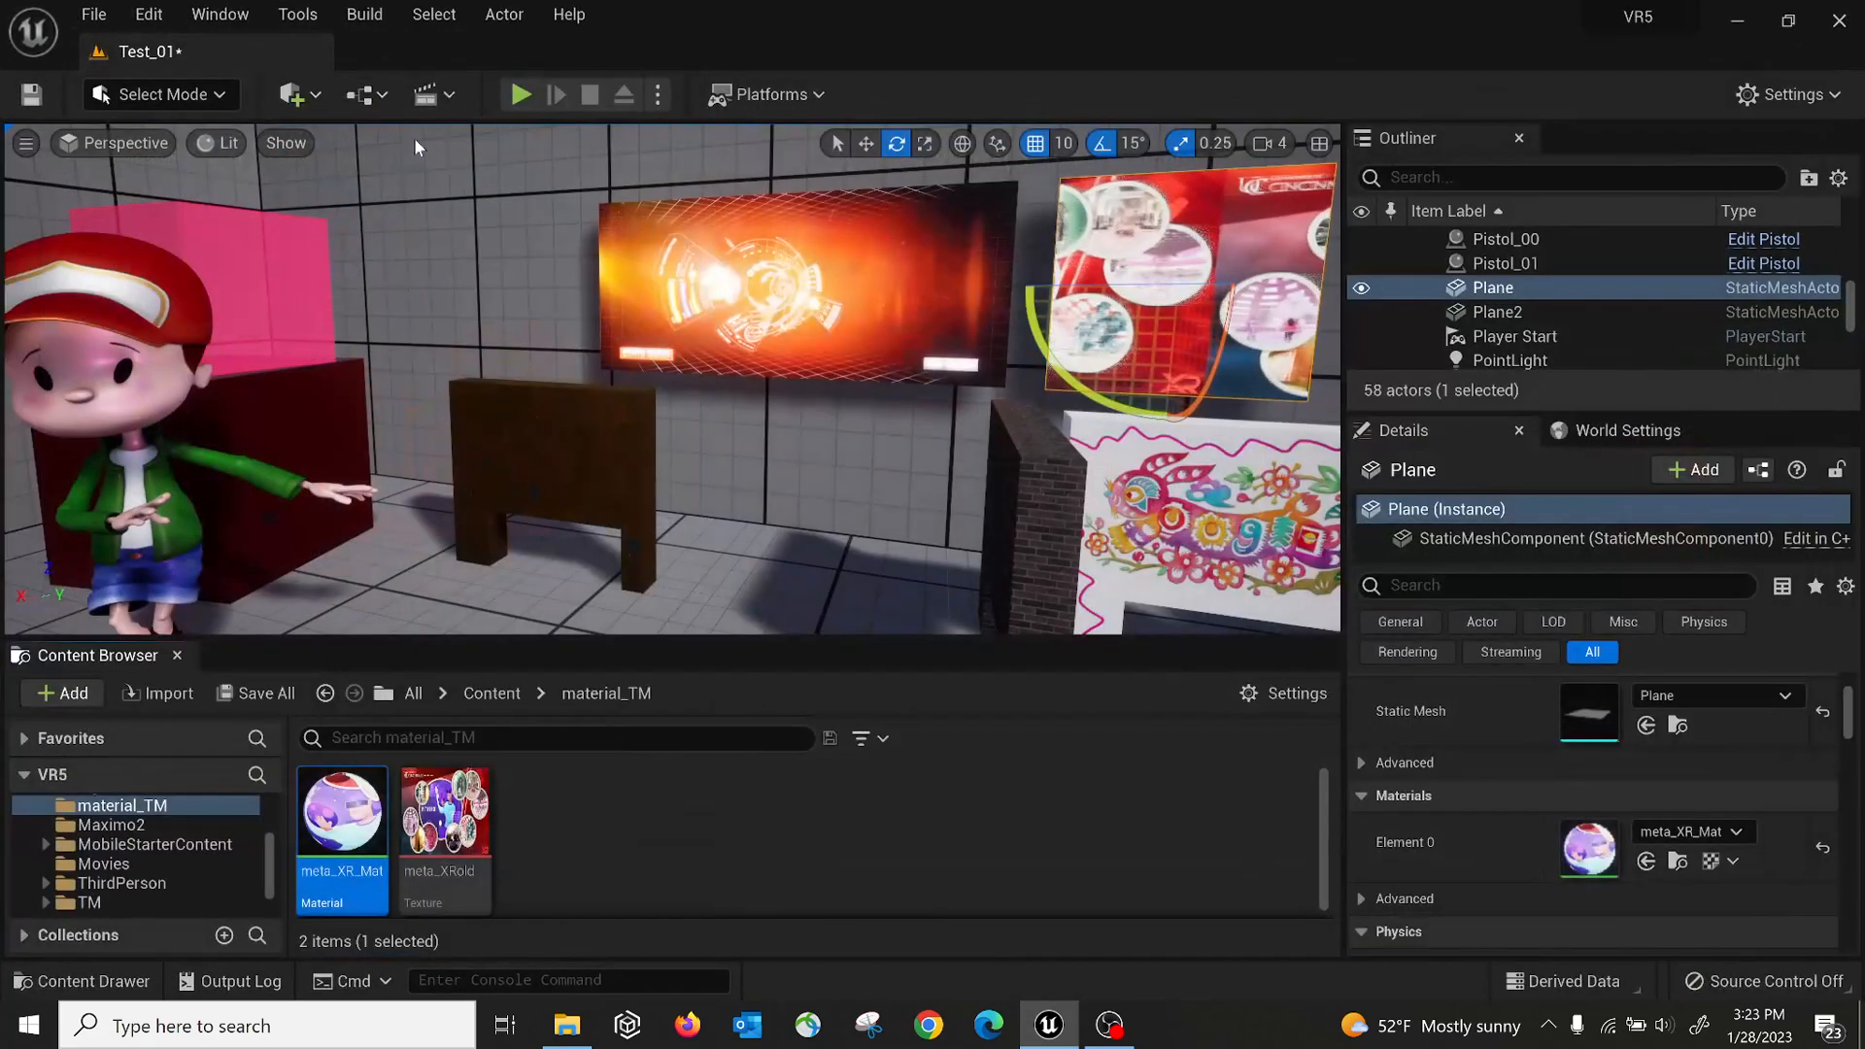
double_click(445, 816)
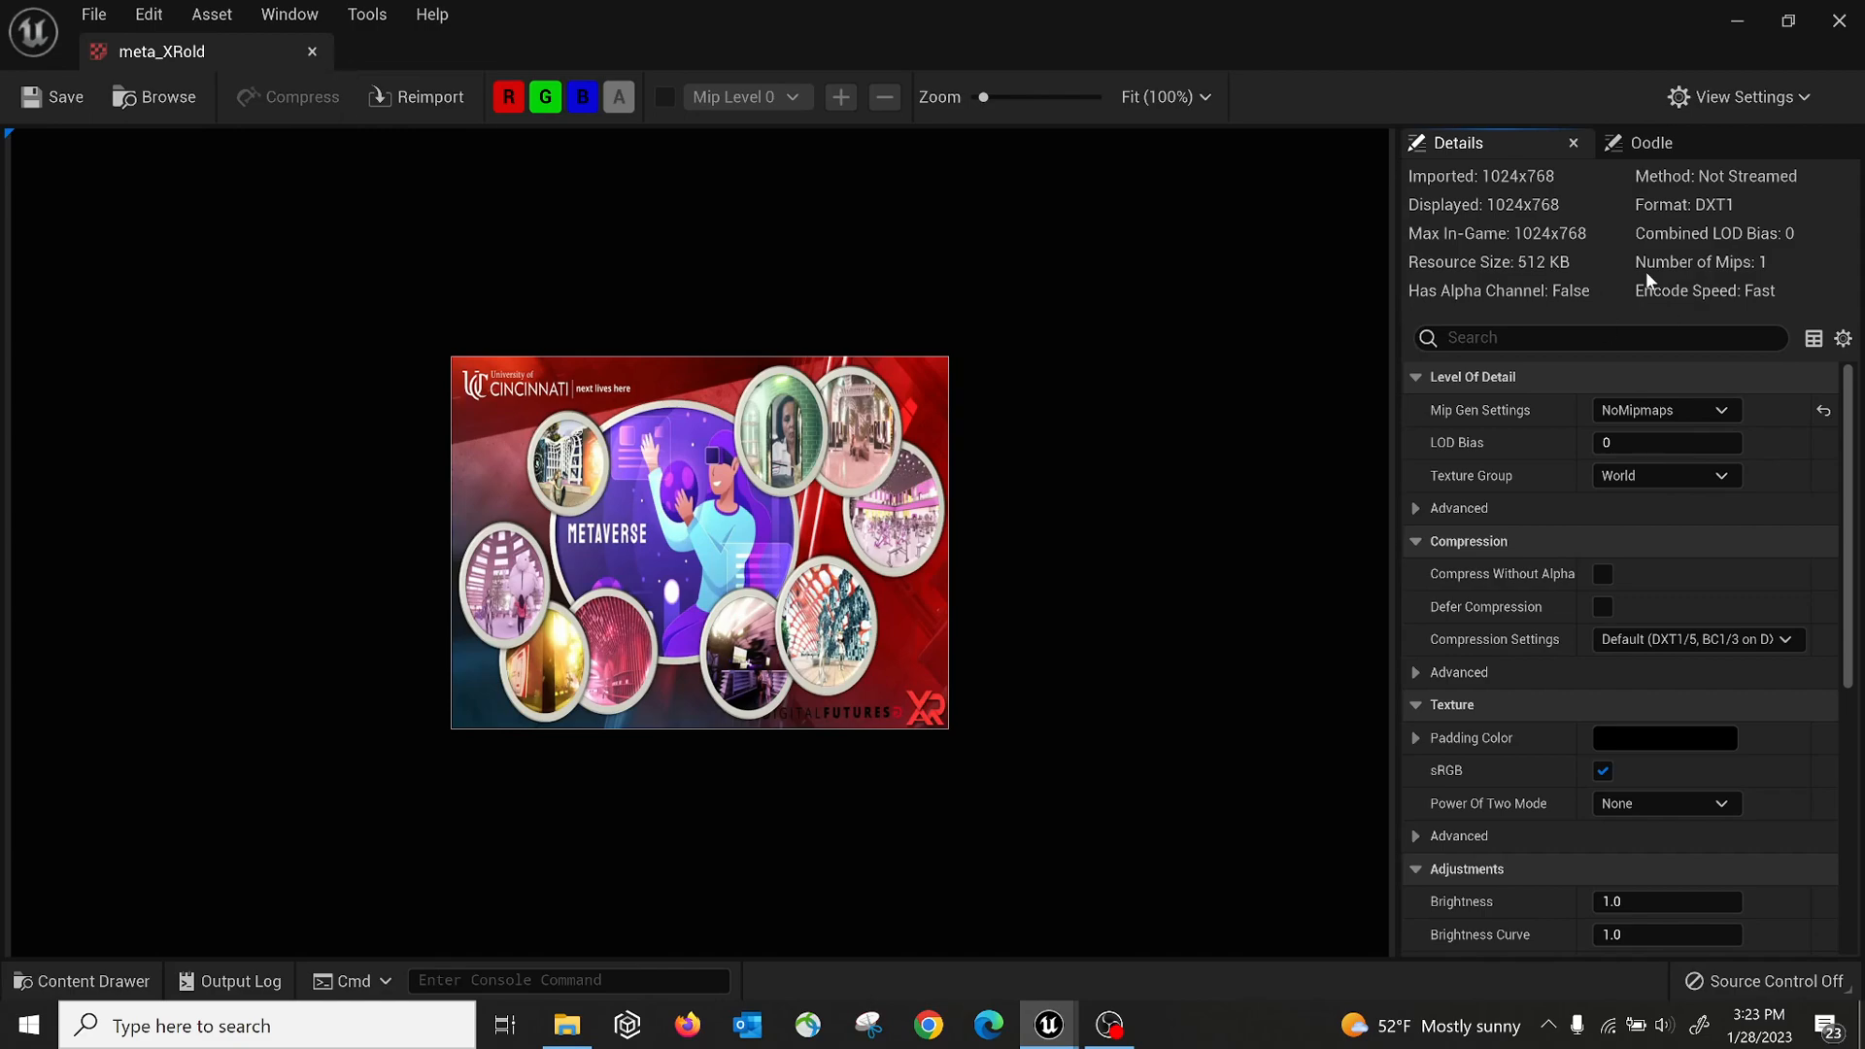
click(311, 51)
Check the material on wall_door_2, and select the Table and locate its M_Tech_Hex_Tile material in the project content
right_drag(621, 378, 262, 381)
right_drag(330, 290, 428, 290)
right_drag(717, 355, 815, 449)
click(718, 354)
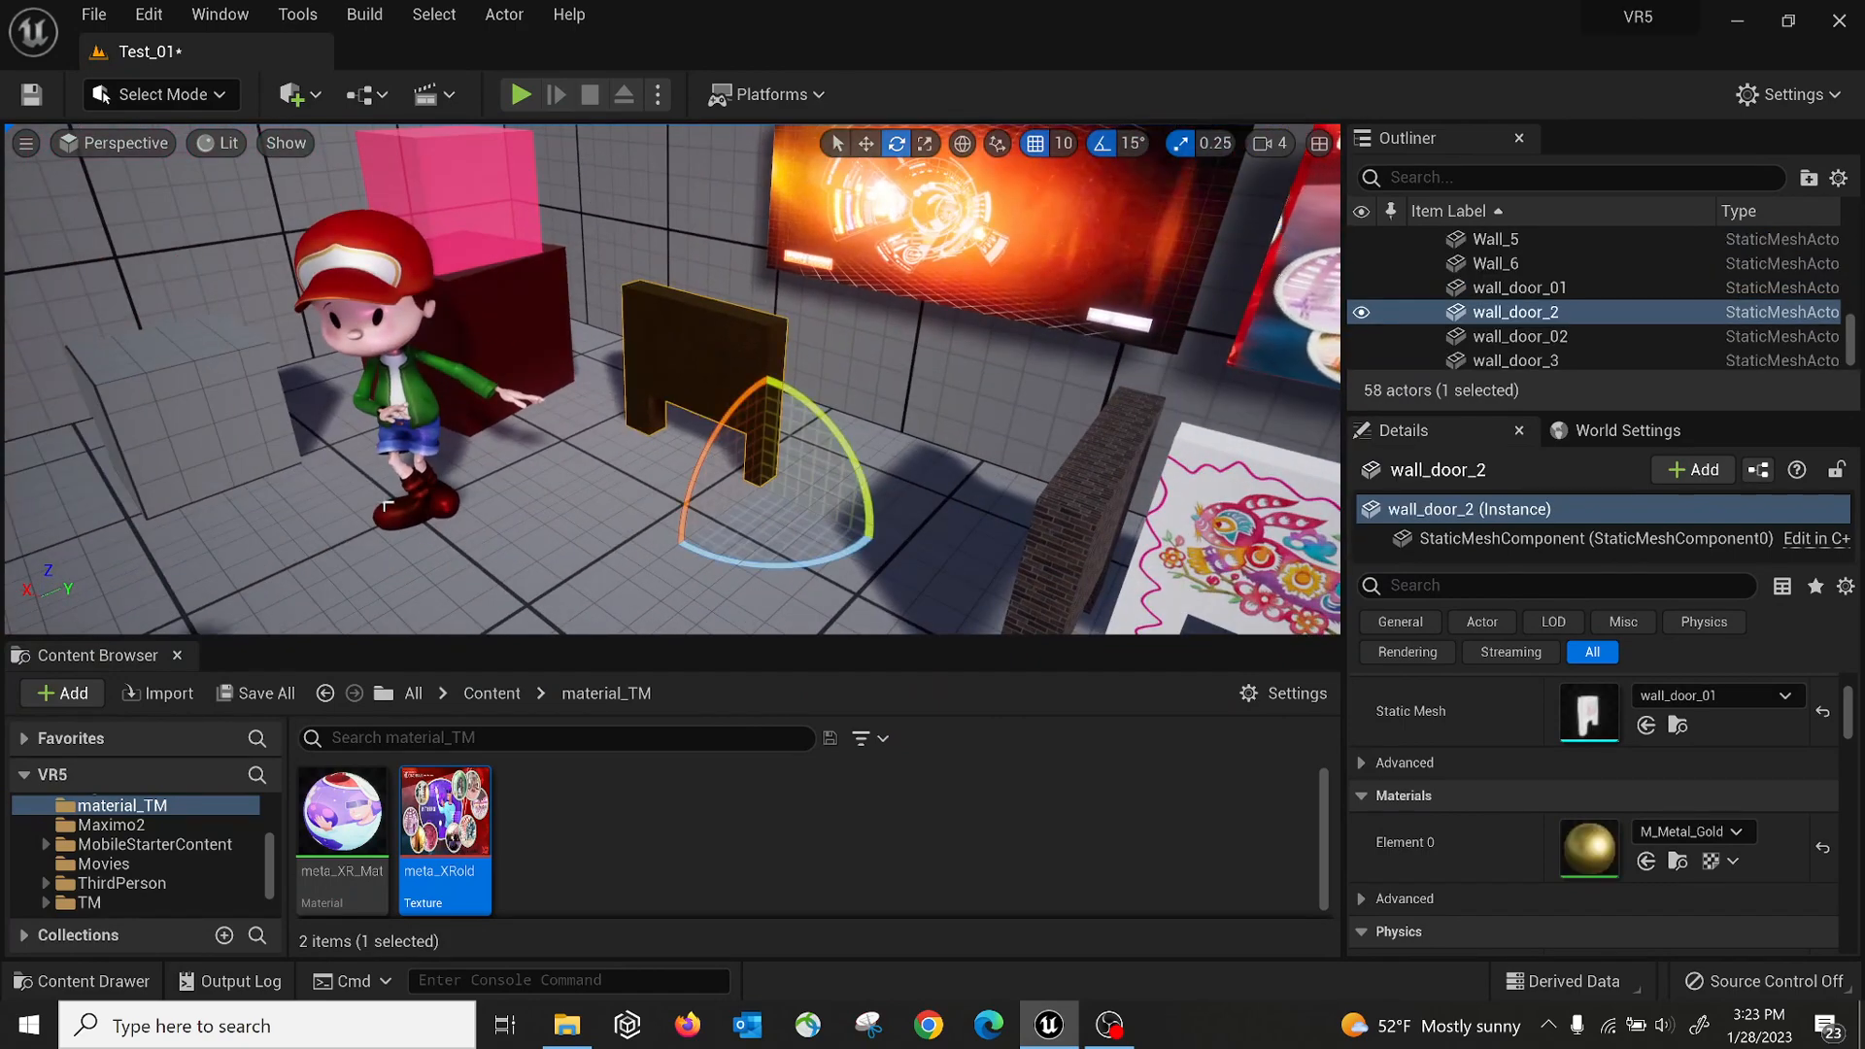
right_drag(718, 355, 378, 496)
click(444, 566)
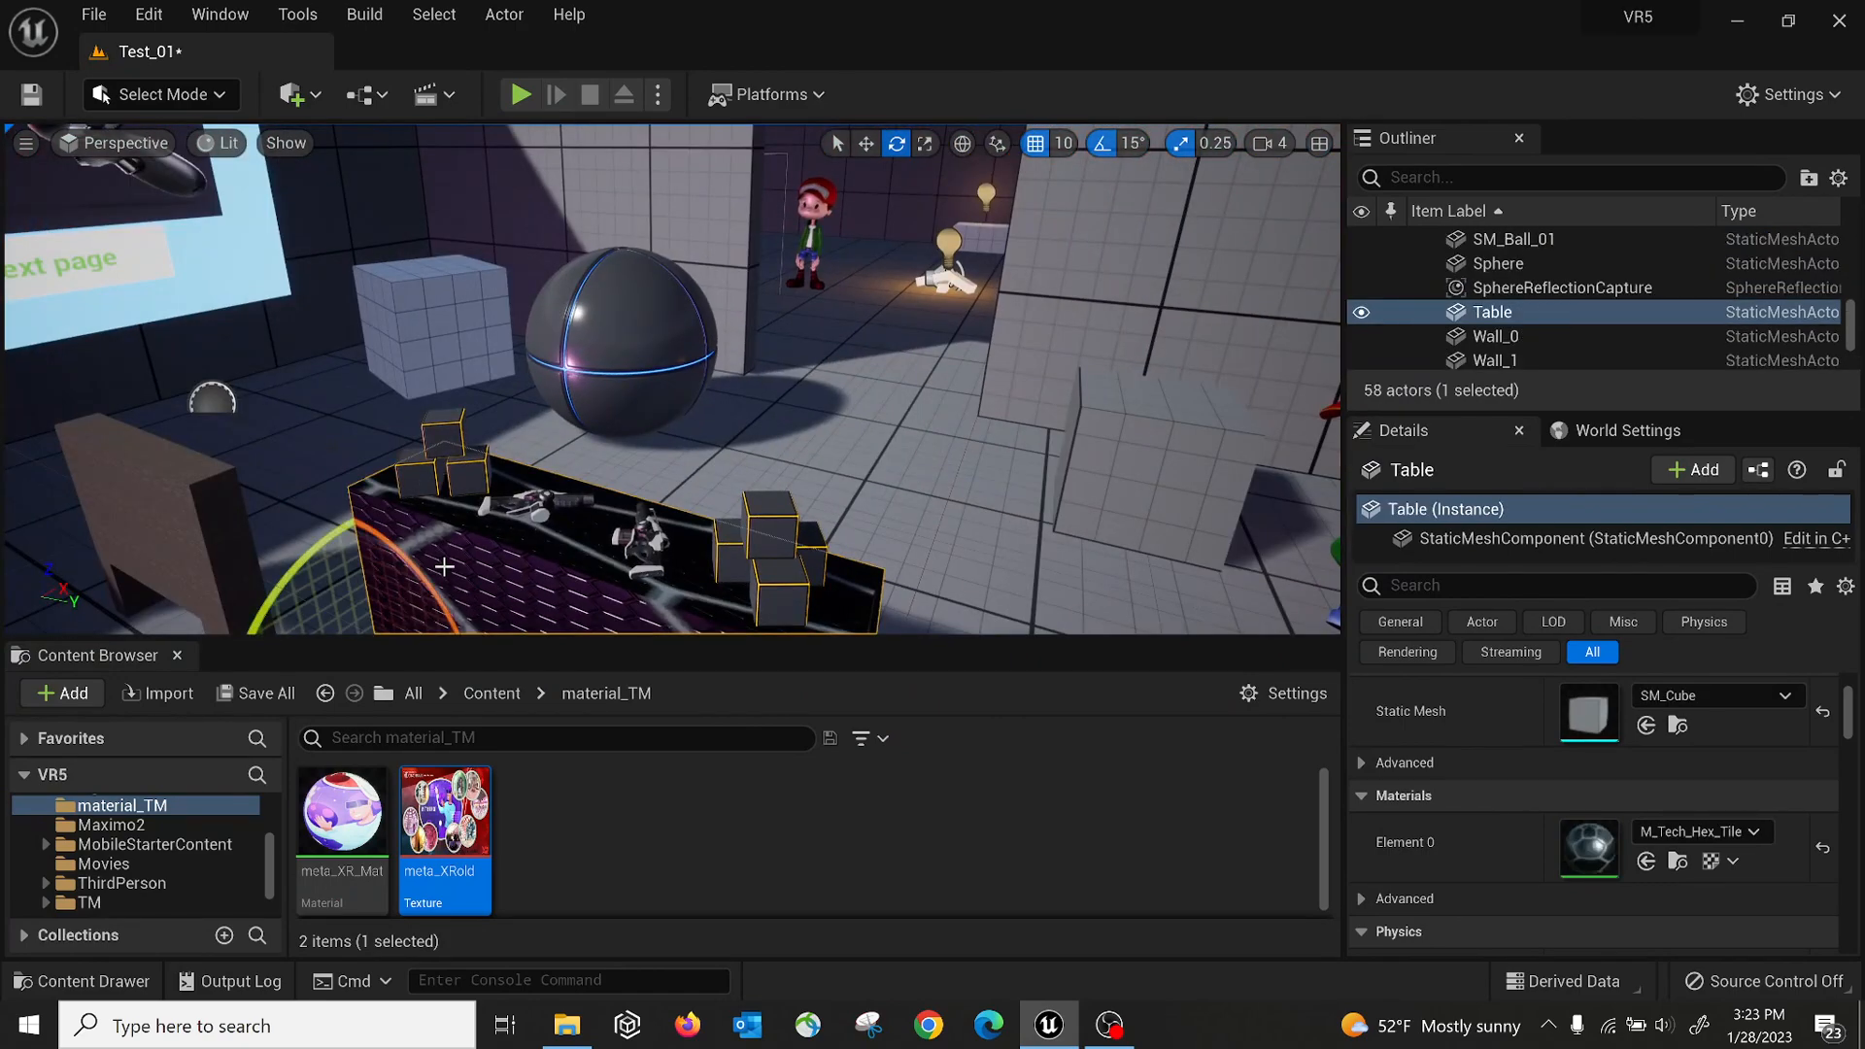
click(1677, 861)
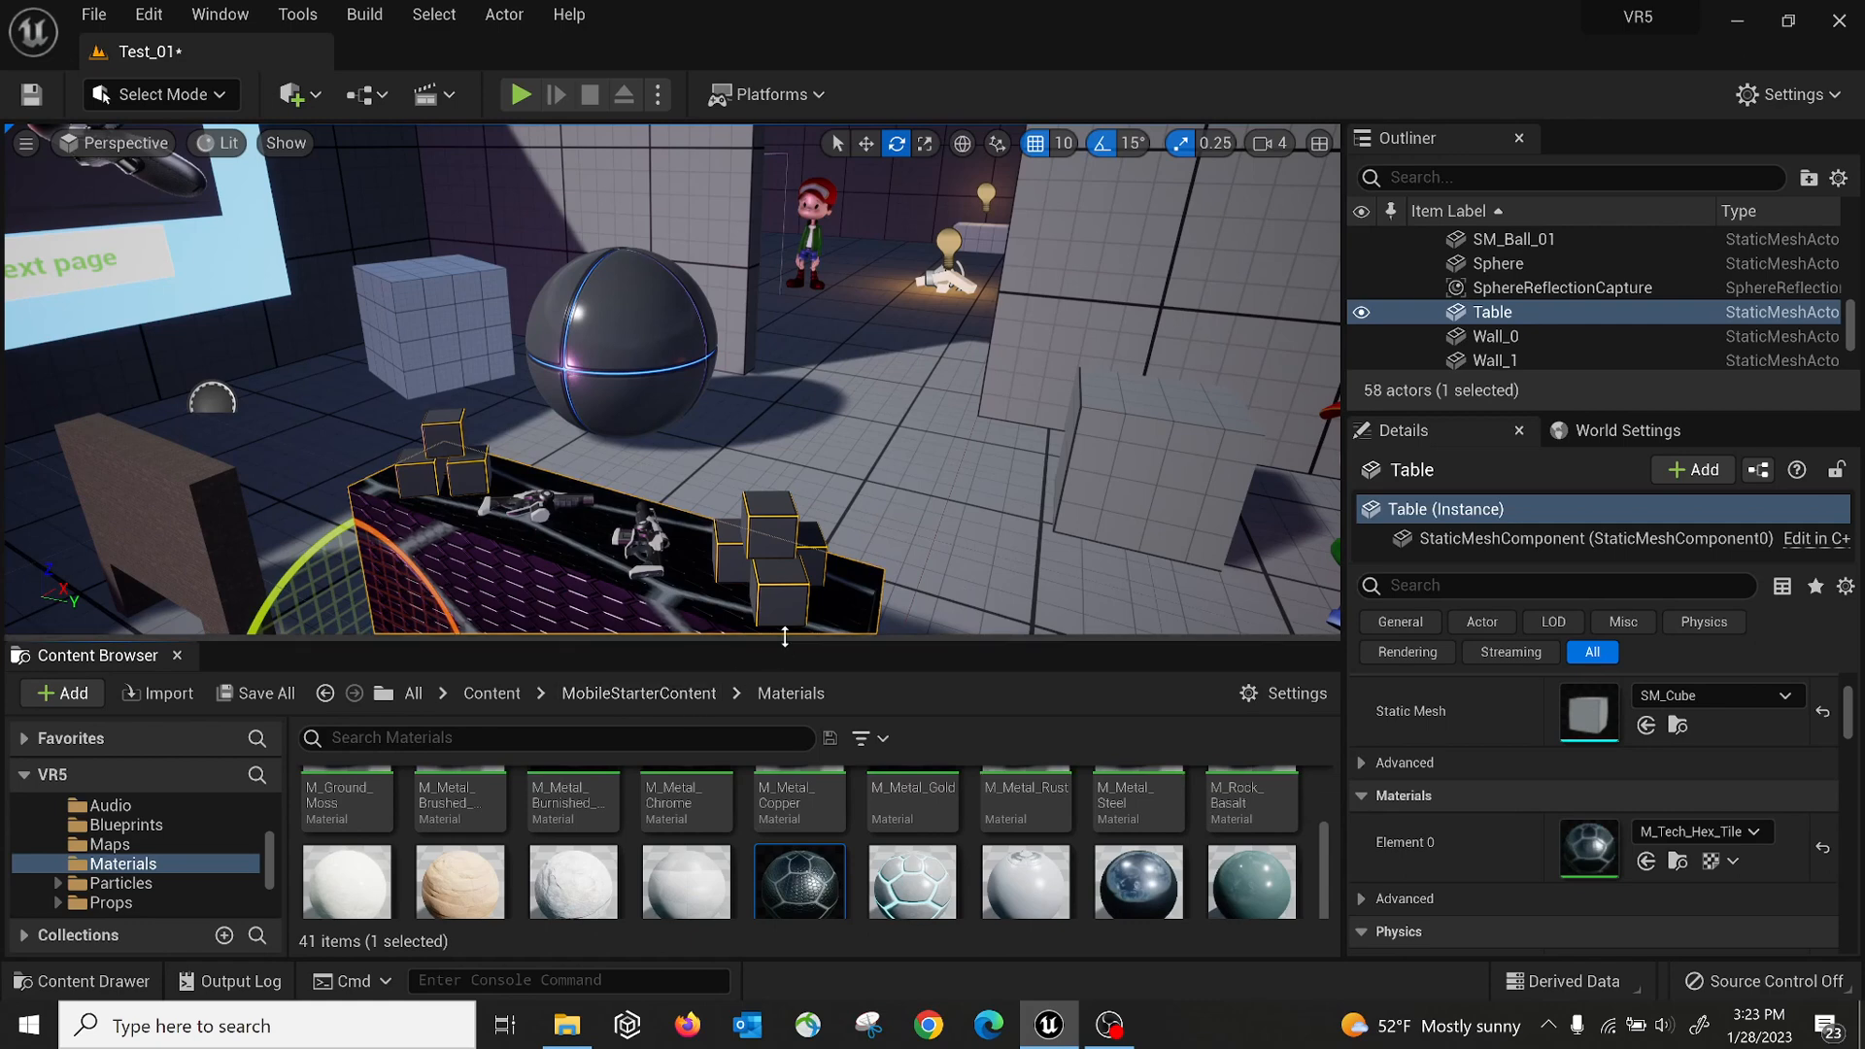
Look through the MobileStarterContent materials and apply M_Wood_Oak to the brick door-shaped wall beside the table
drag(785, 636, 785, 455)
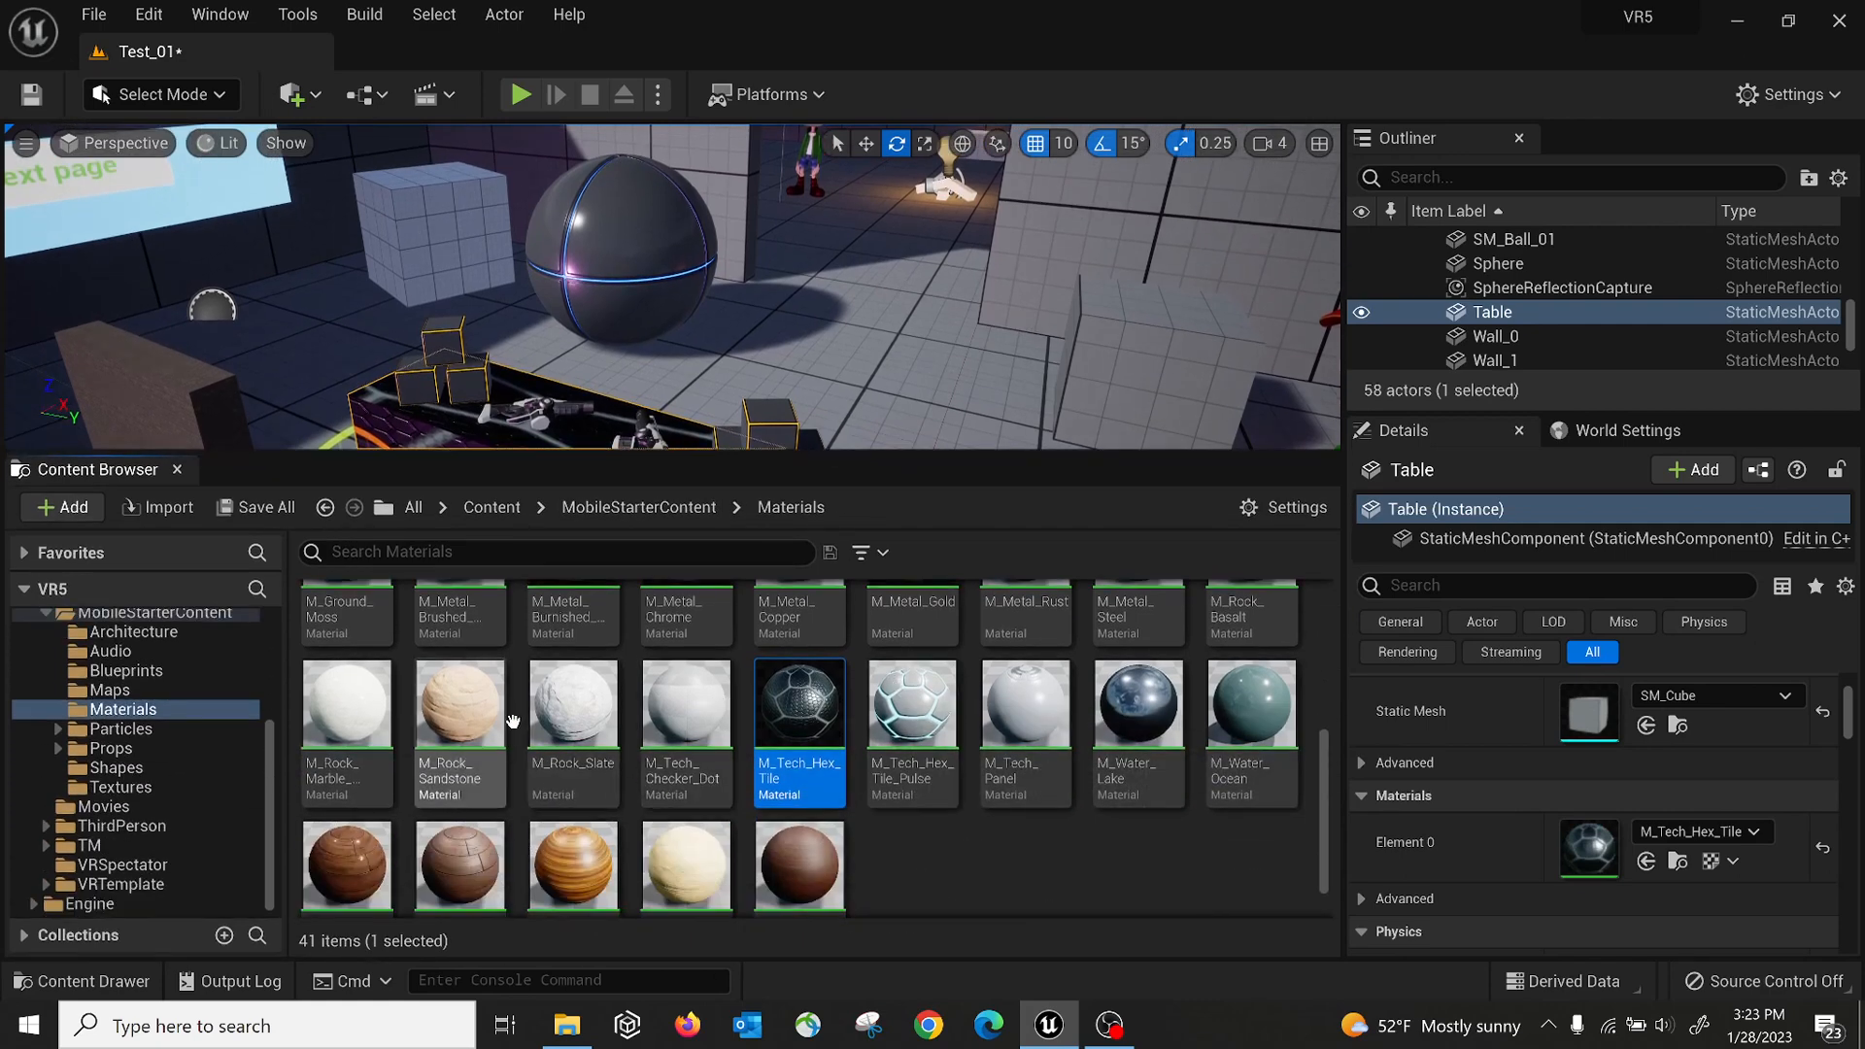
drag(846, 456, 846, 601)
right_drag(835, 437, 622, 418)
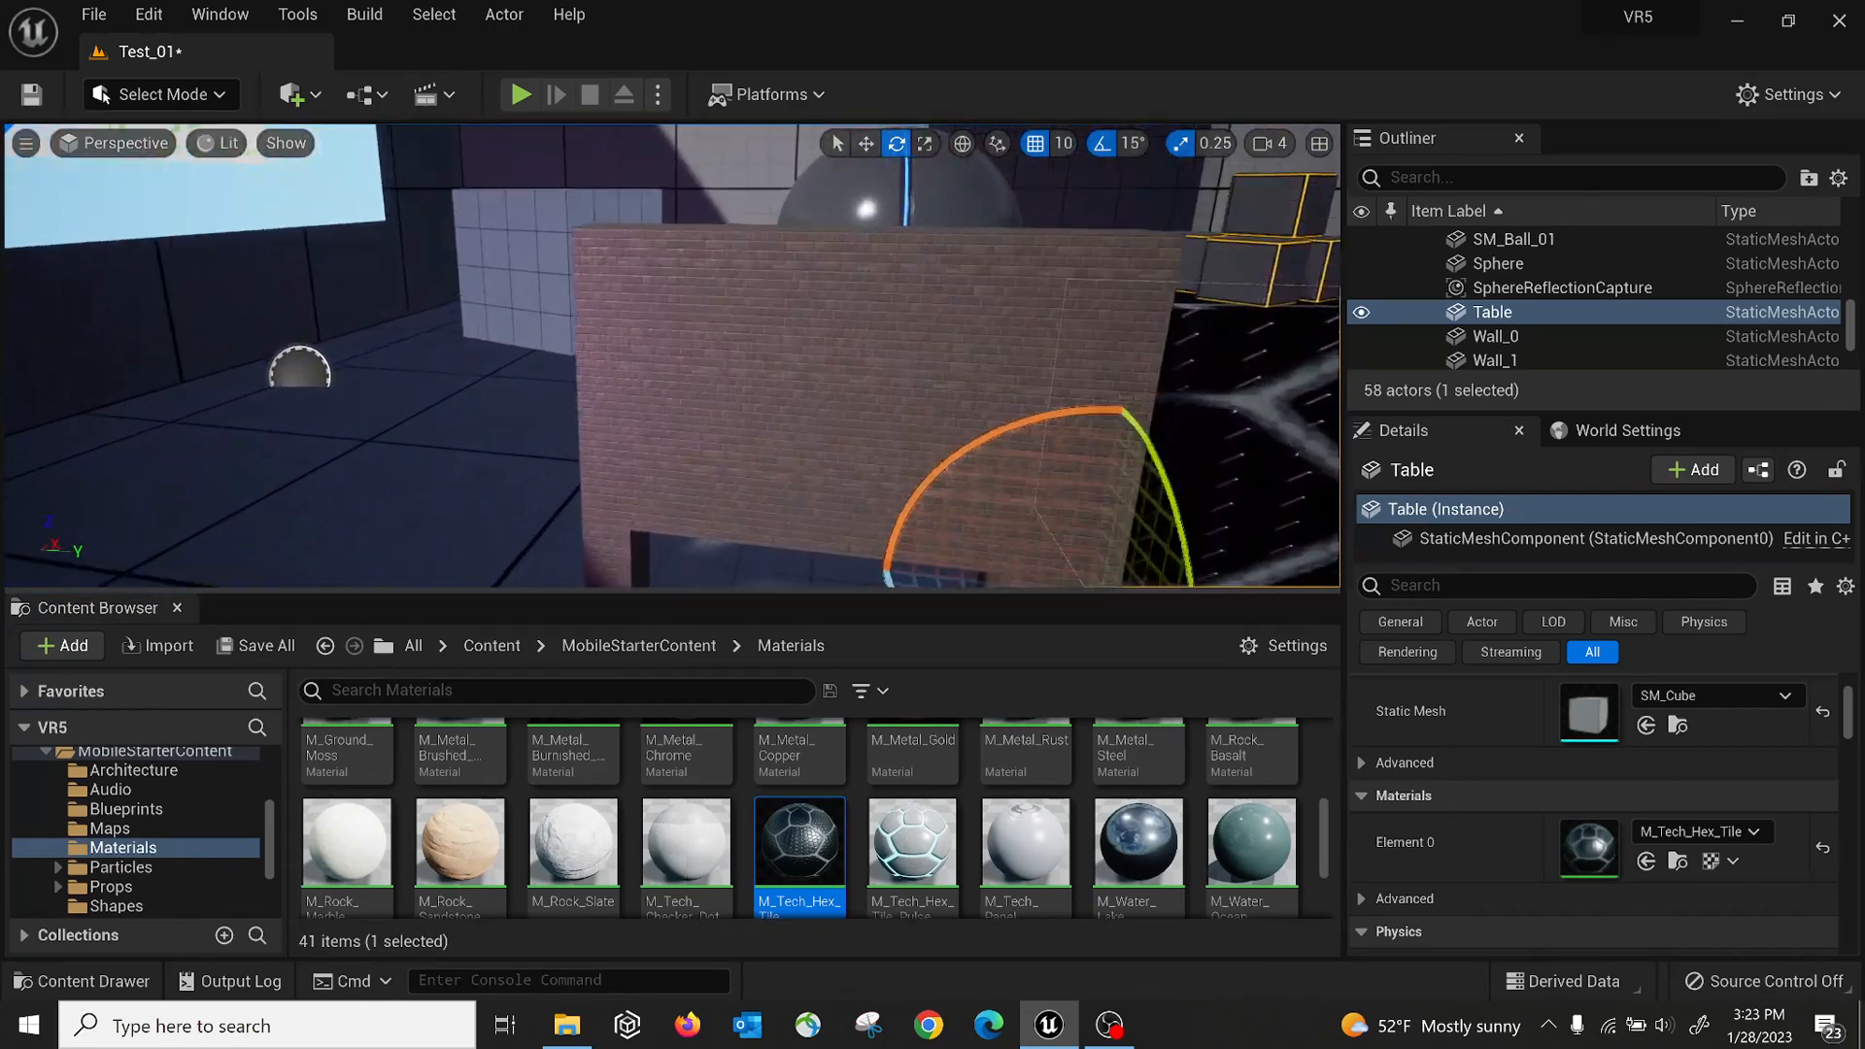
right_drag(825, 528, 861, 528)
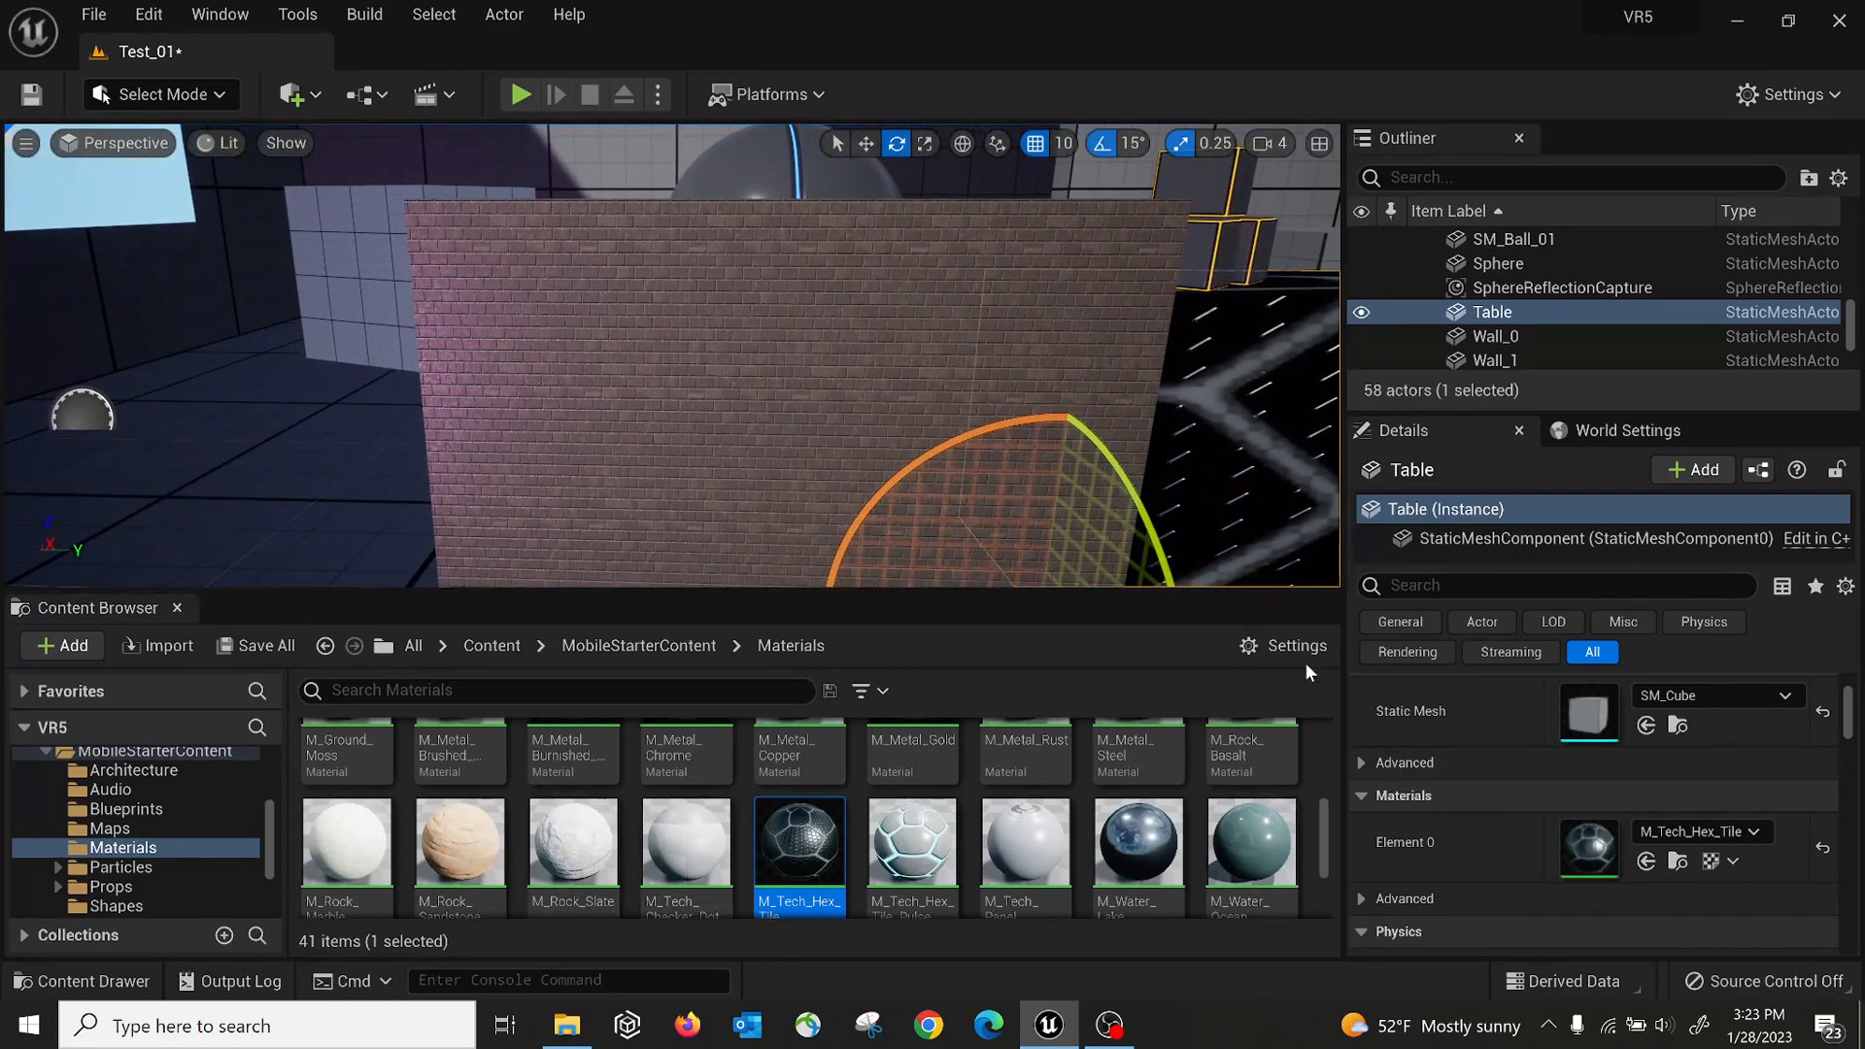
mouse_move(1322, 848)
mouse_down()
mouse_move(1327, 823)
mouse_move(1317, 855)
mouse_up()
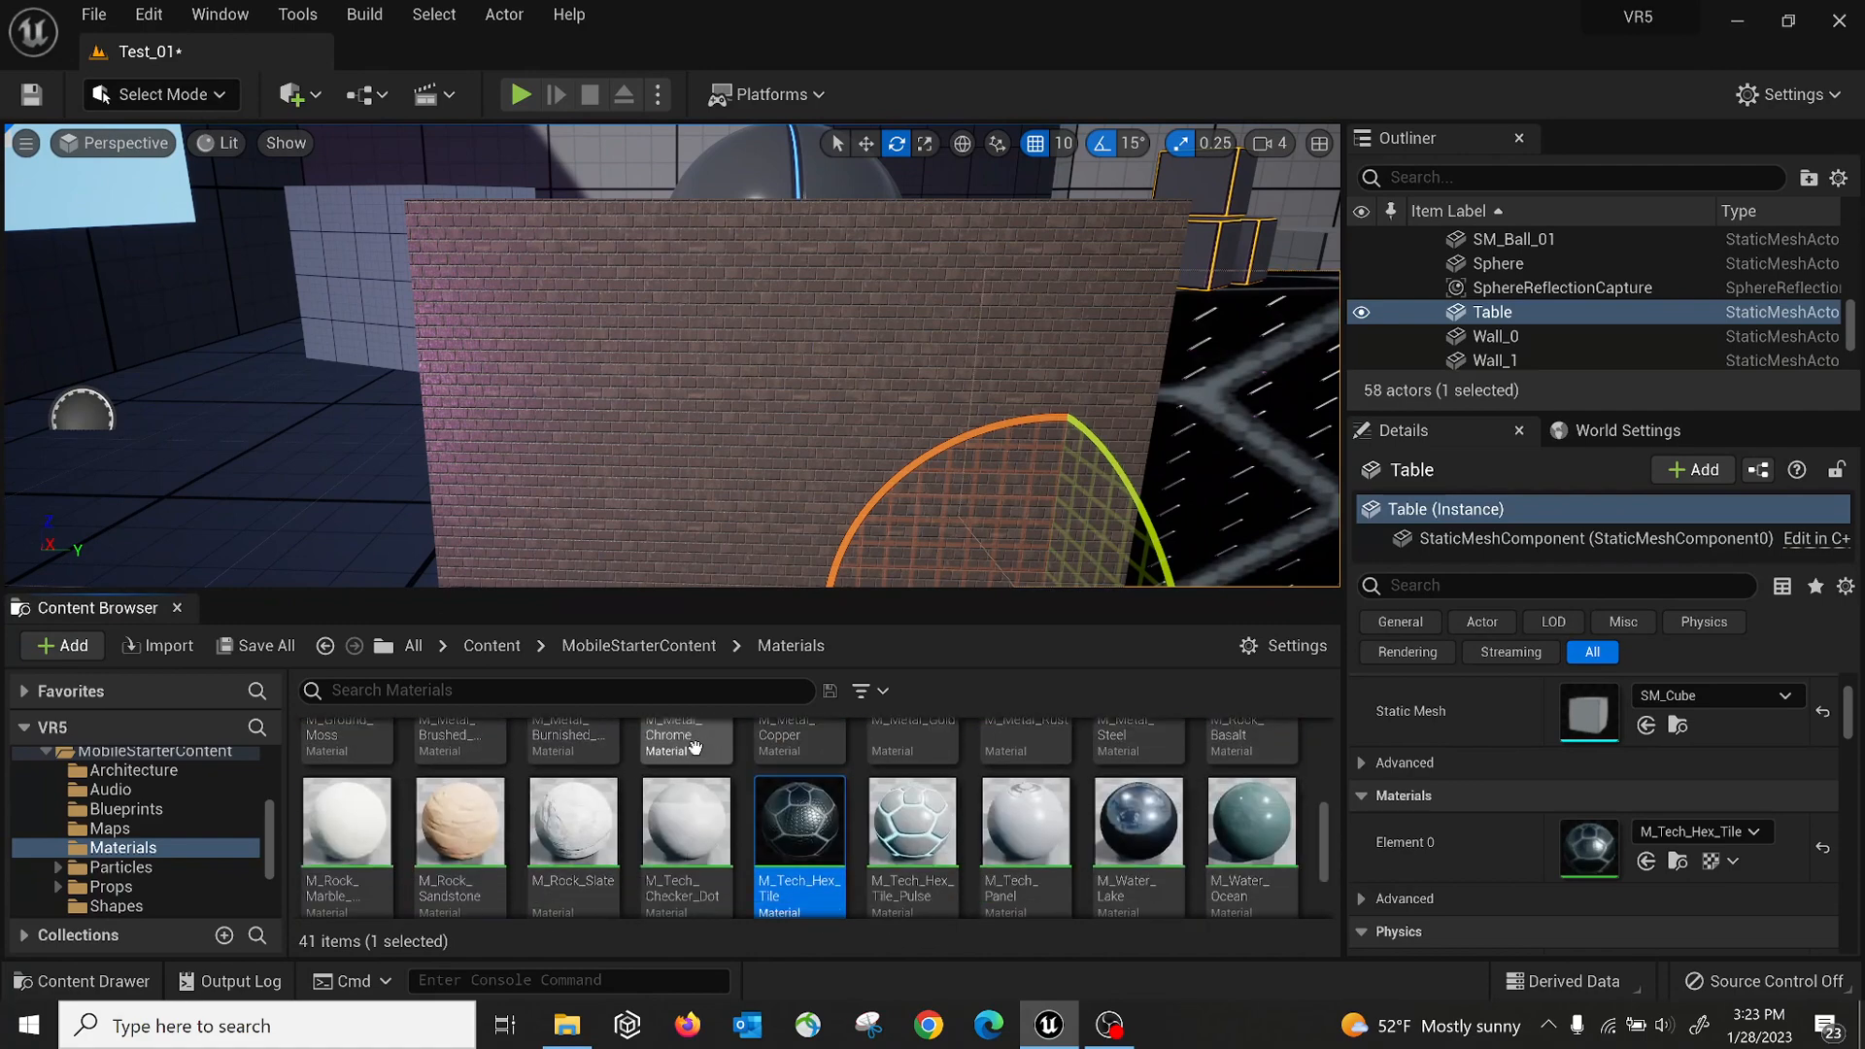
scroll(744, 825, up, 3)
scroll(1018, 830, up, 3)
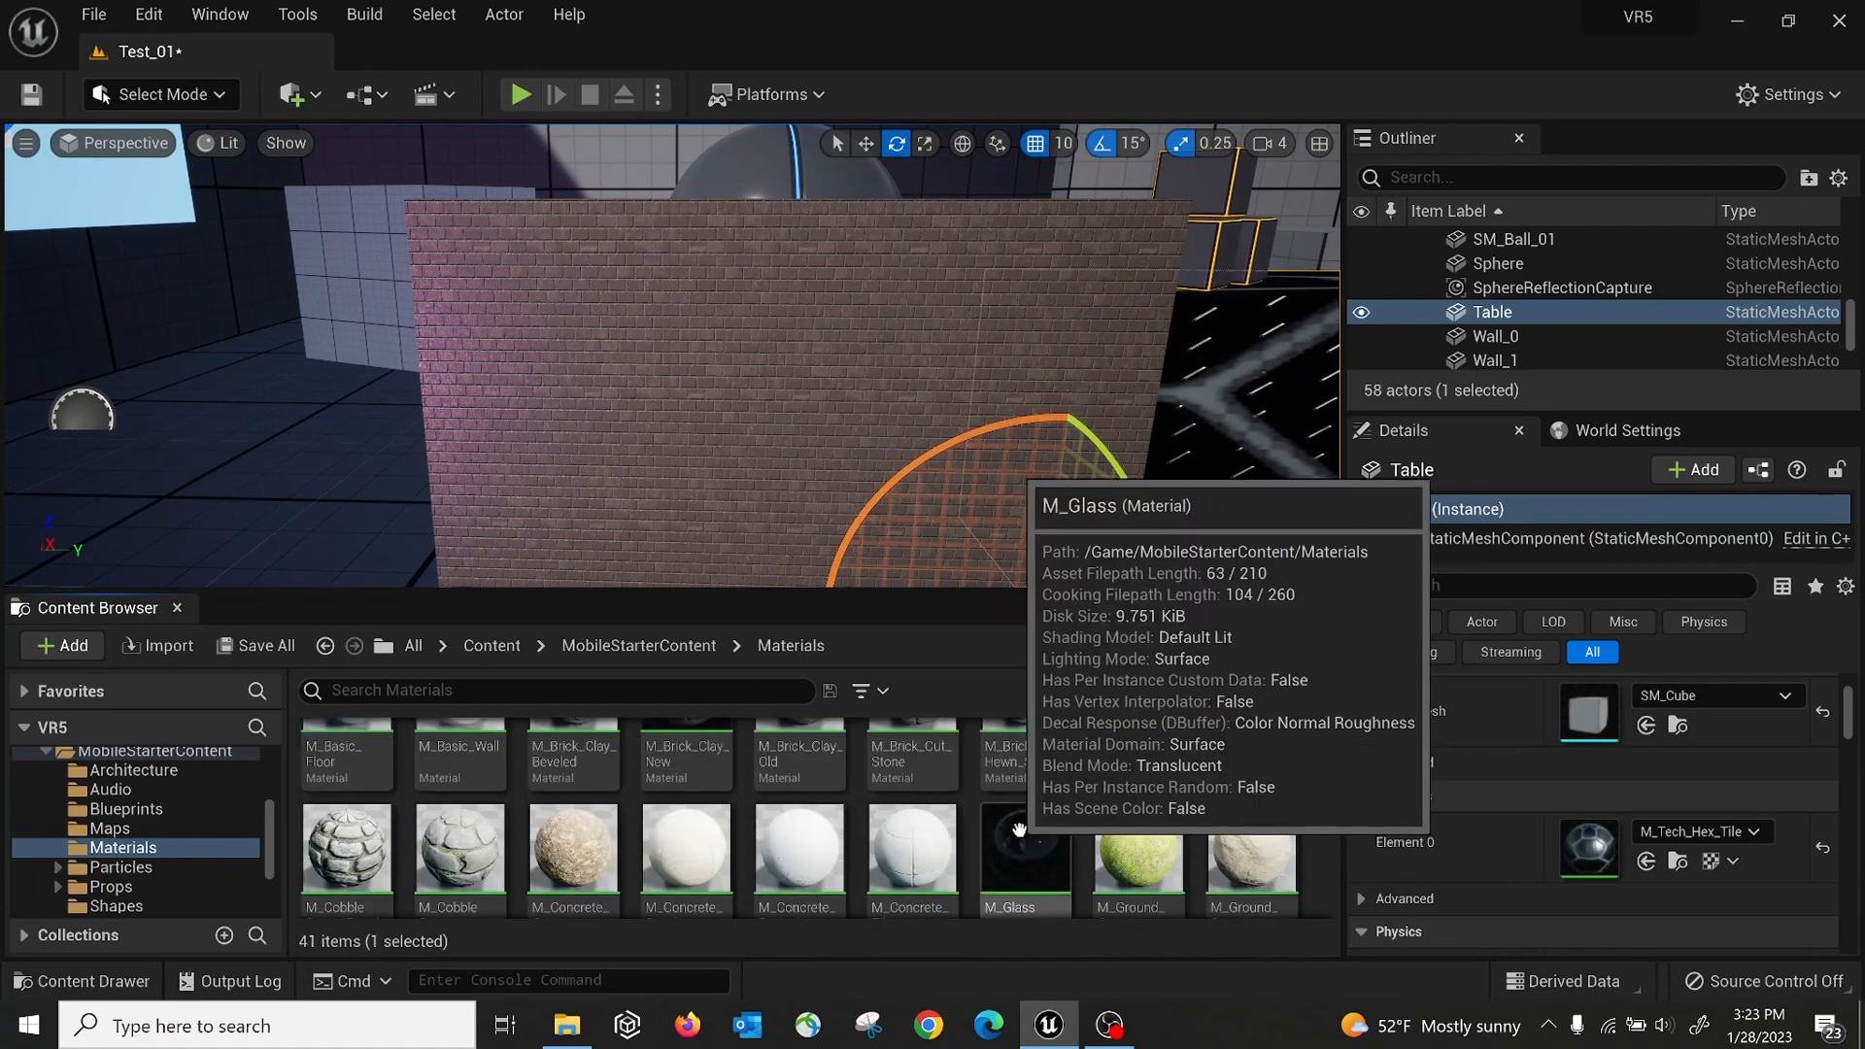
scroll(790, 784, down, 4)
scroll(790, 784, down, 1)
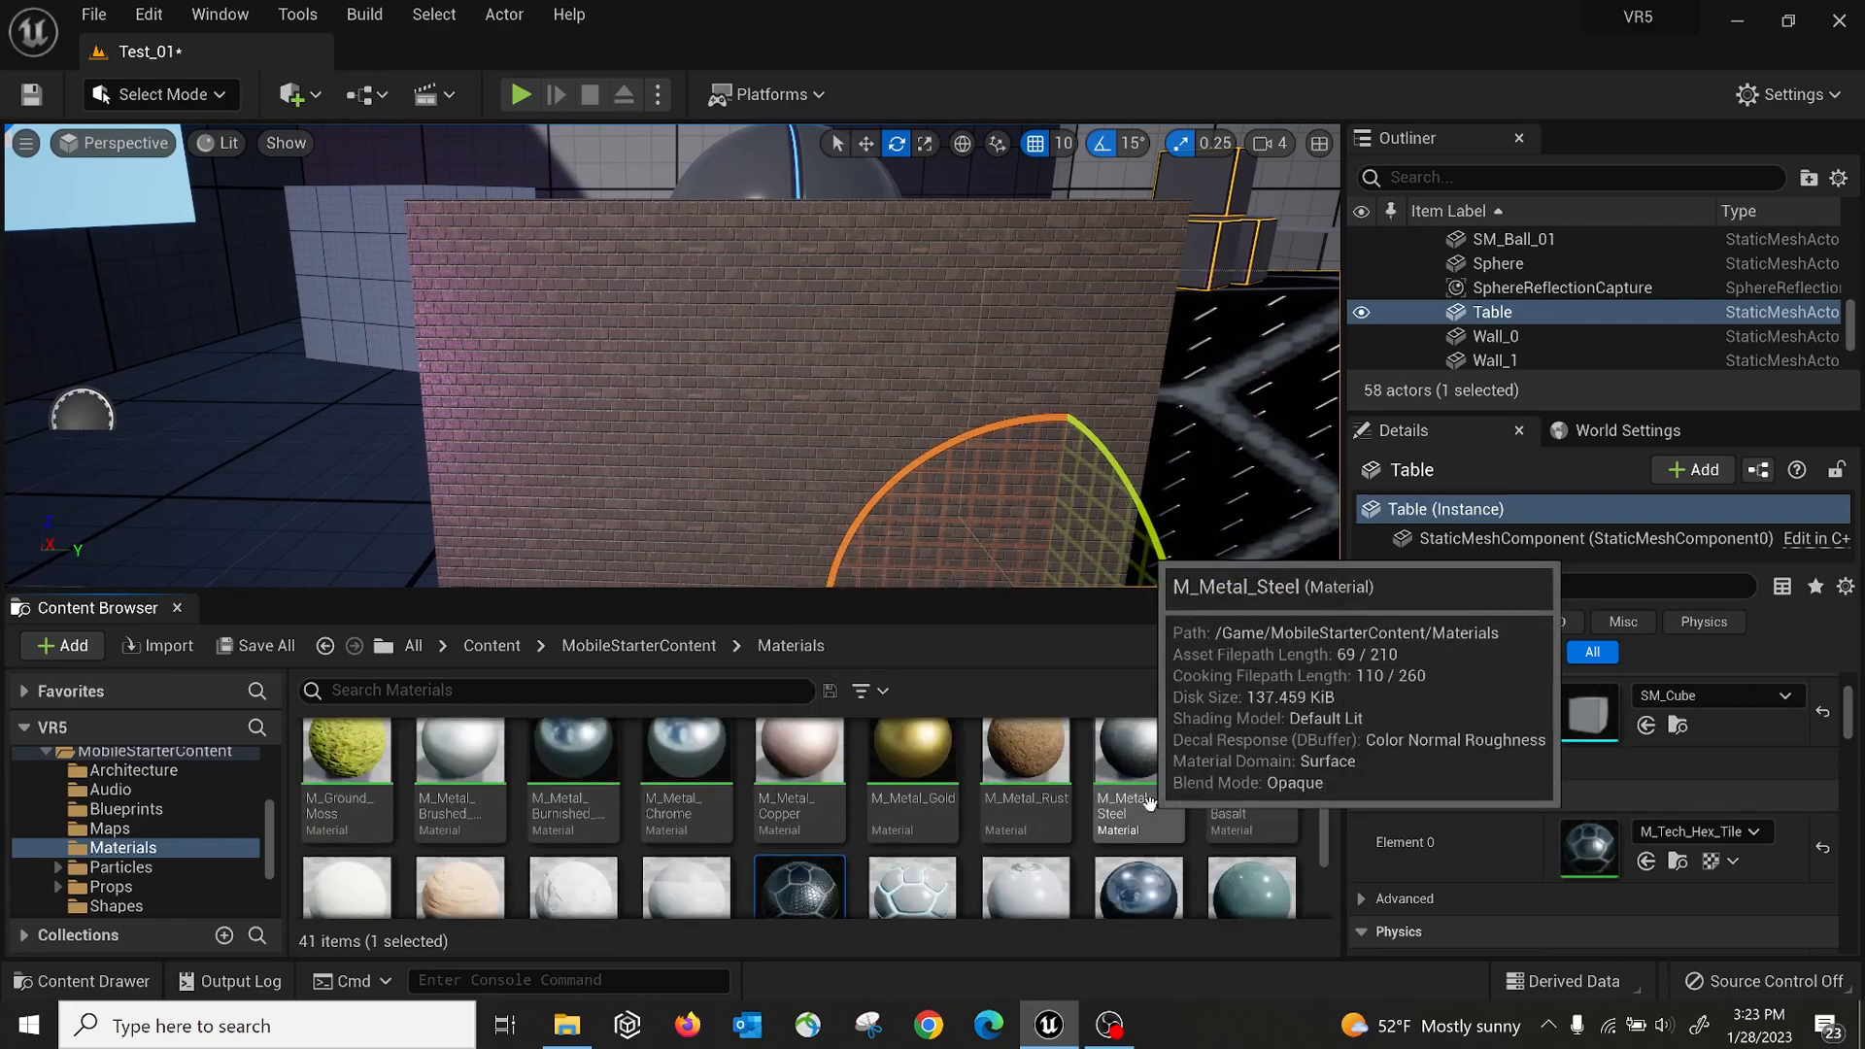
scroll(1165, 806, down, 3)
drag(573, 827, 673, 446)
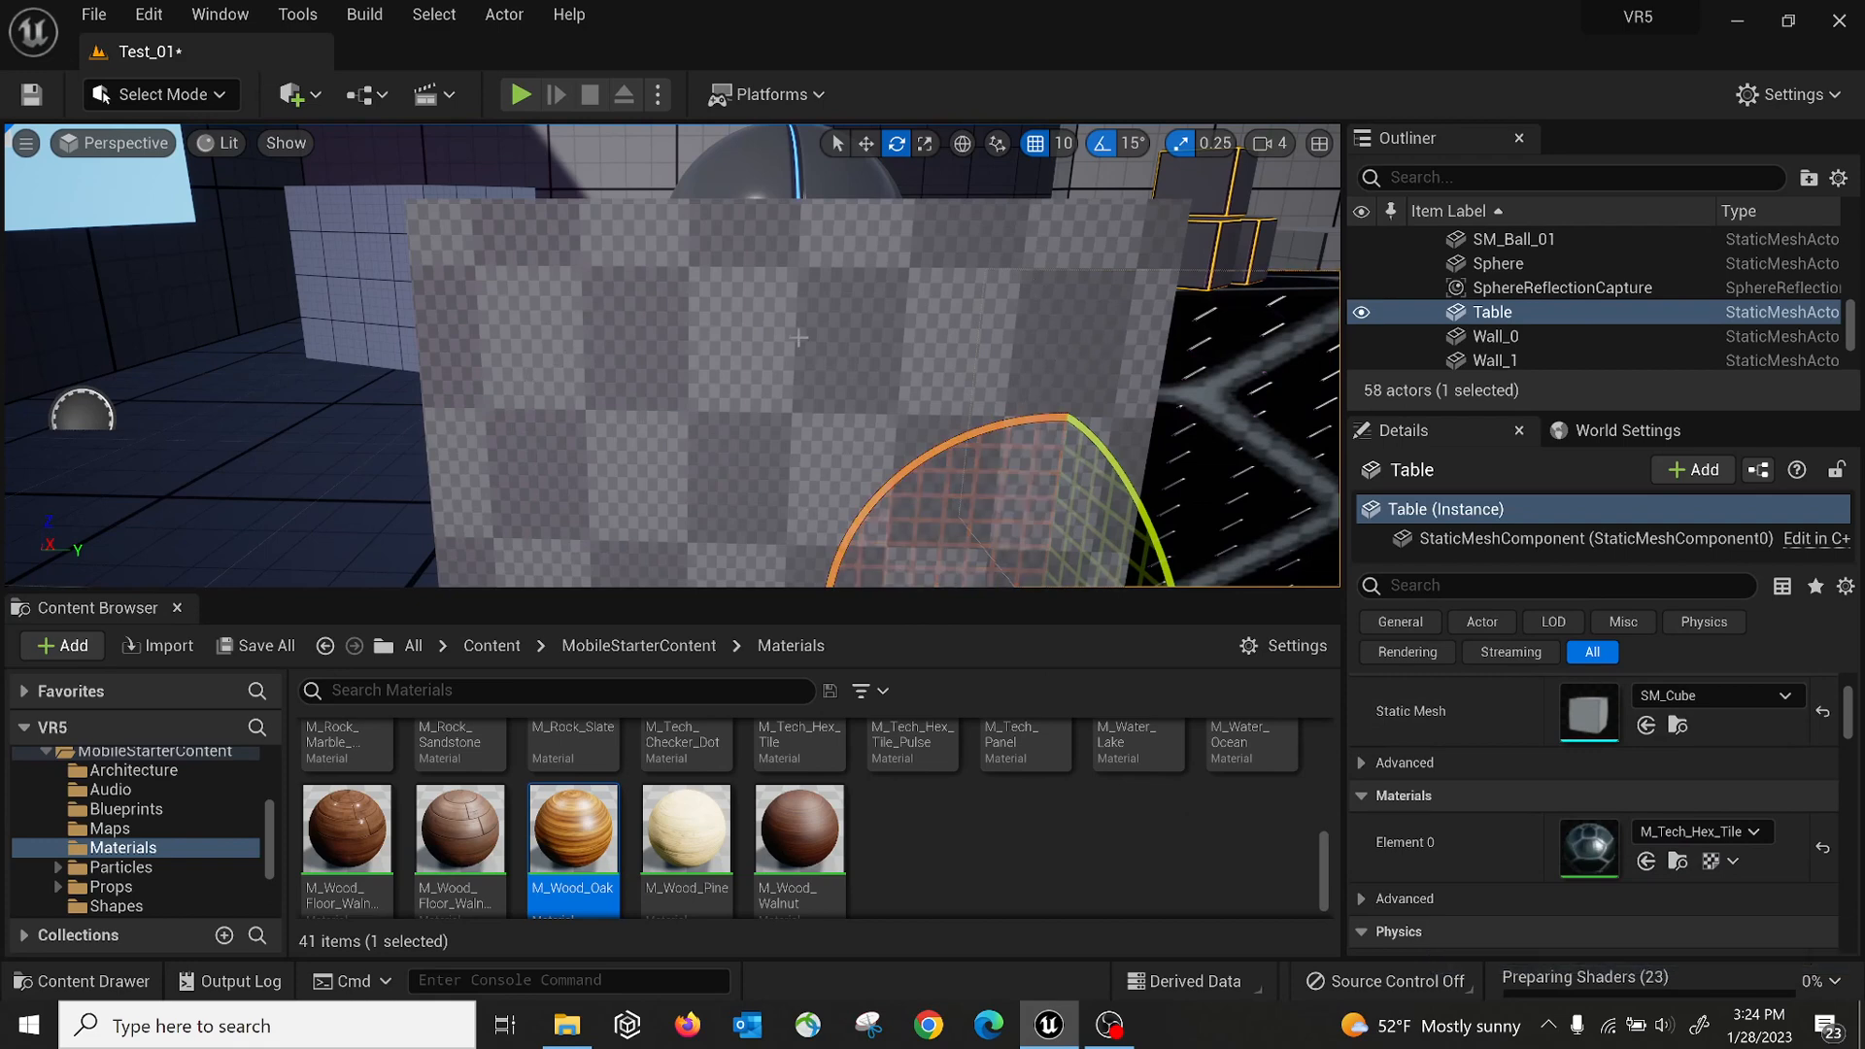
mouse_move(724, 399)
right_down()
mouse_move(860, 382)
mouse_move(744, 386)
right_up()
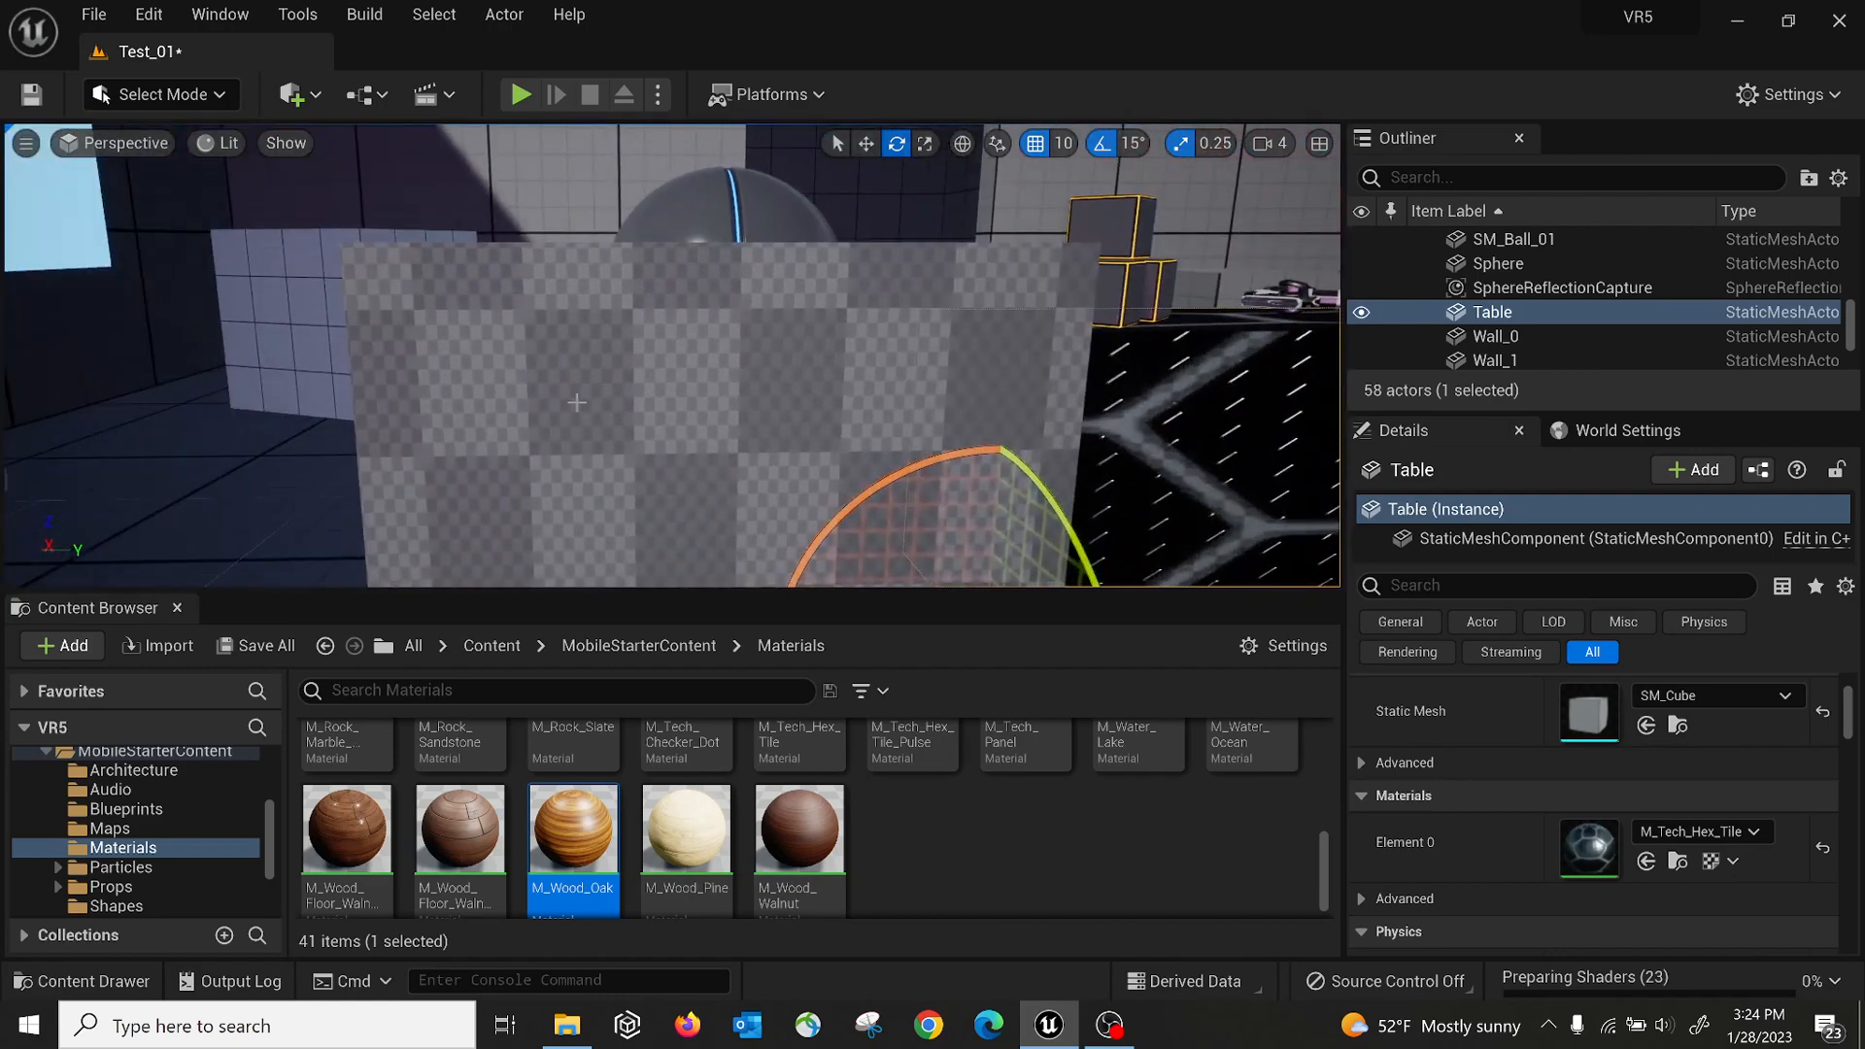
right_drag(427, 344, 553, 345)
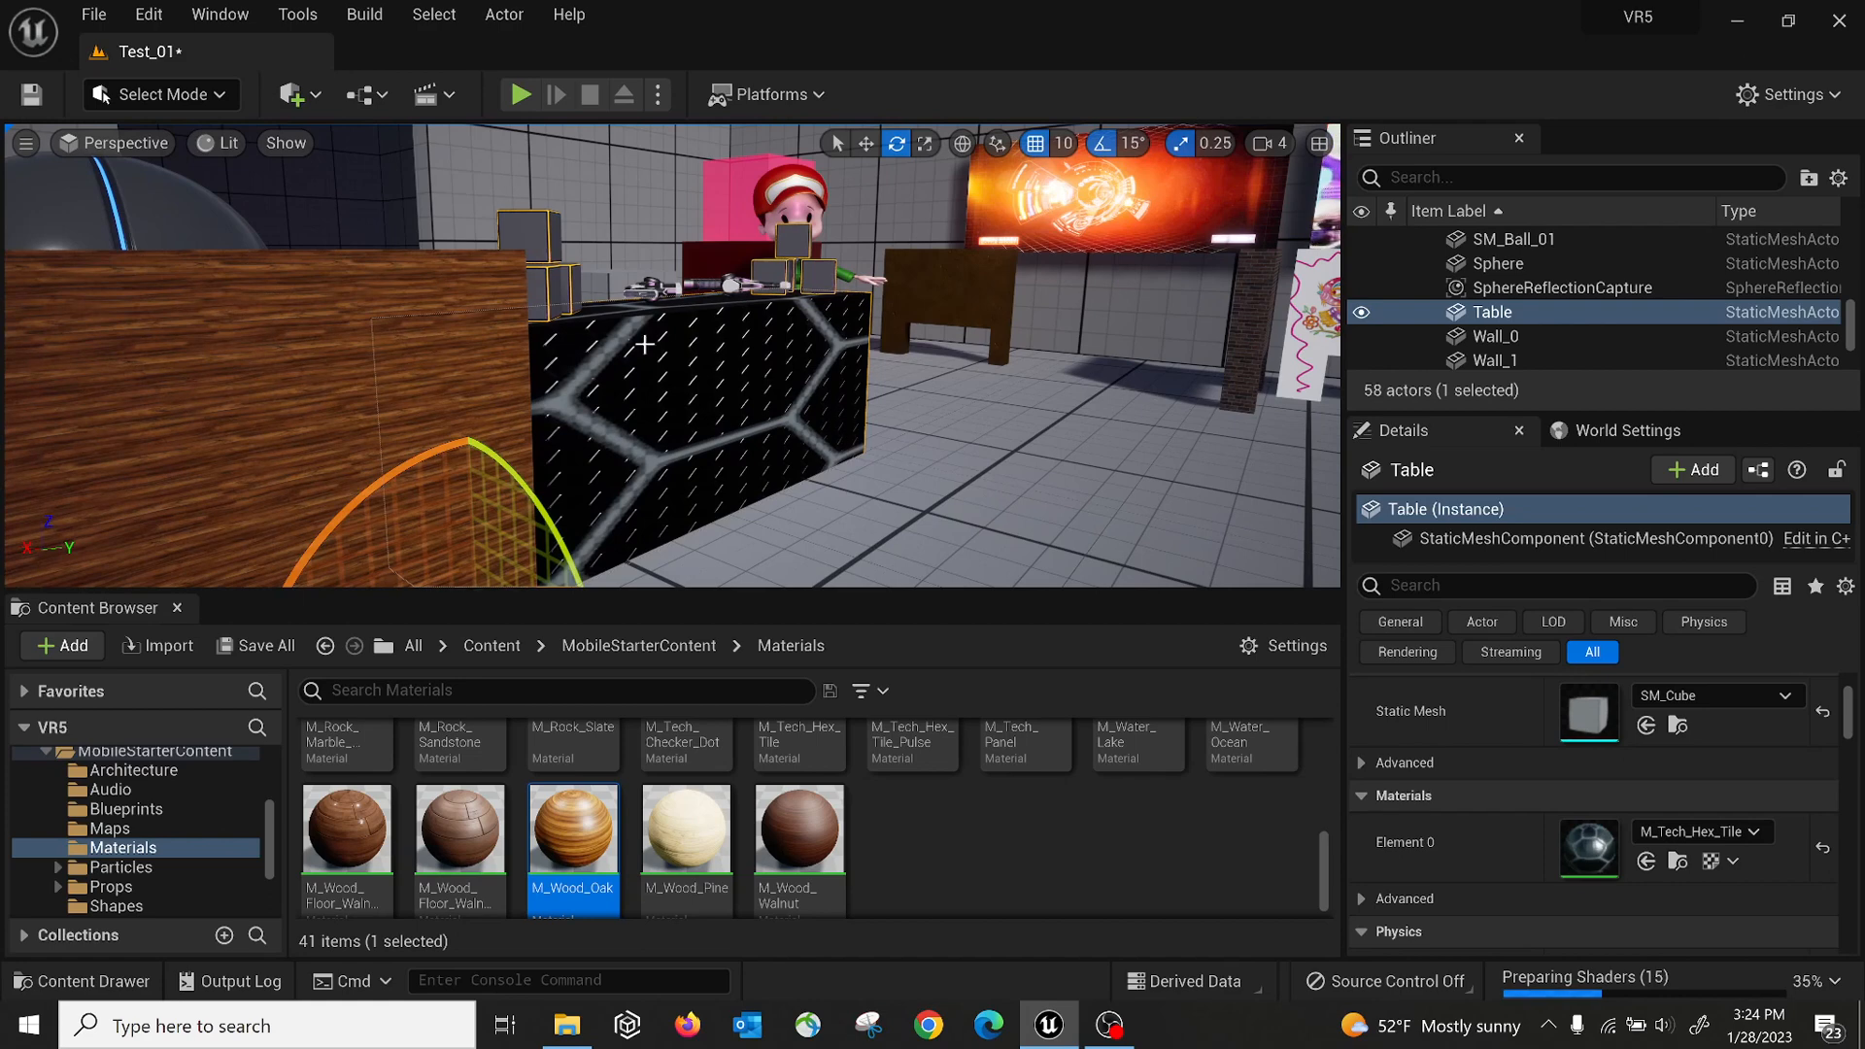
Turn on the viewport's FPS display and check the frame rate from several views around the table and wooden wall
click(26, 143)
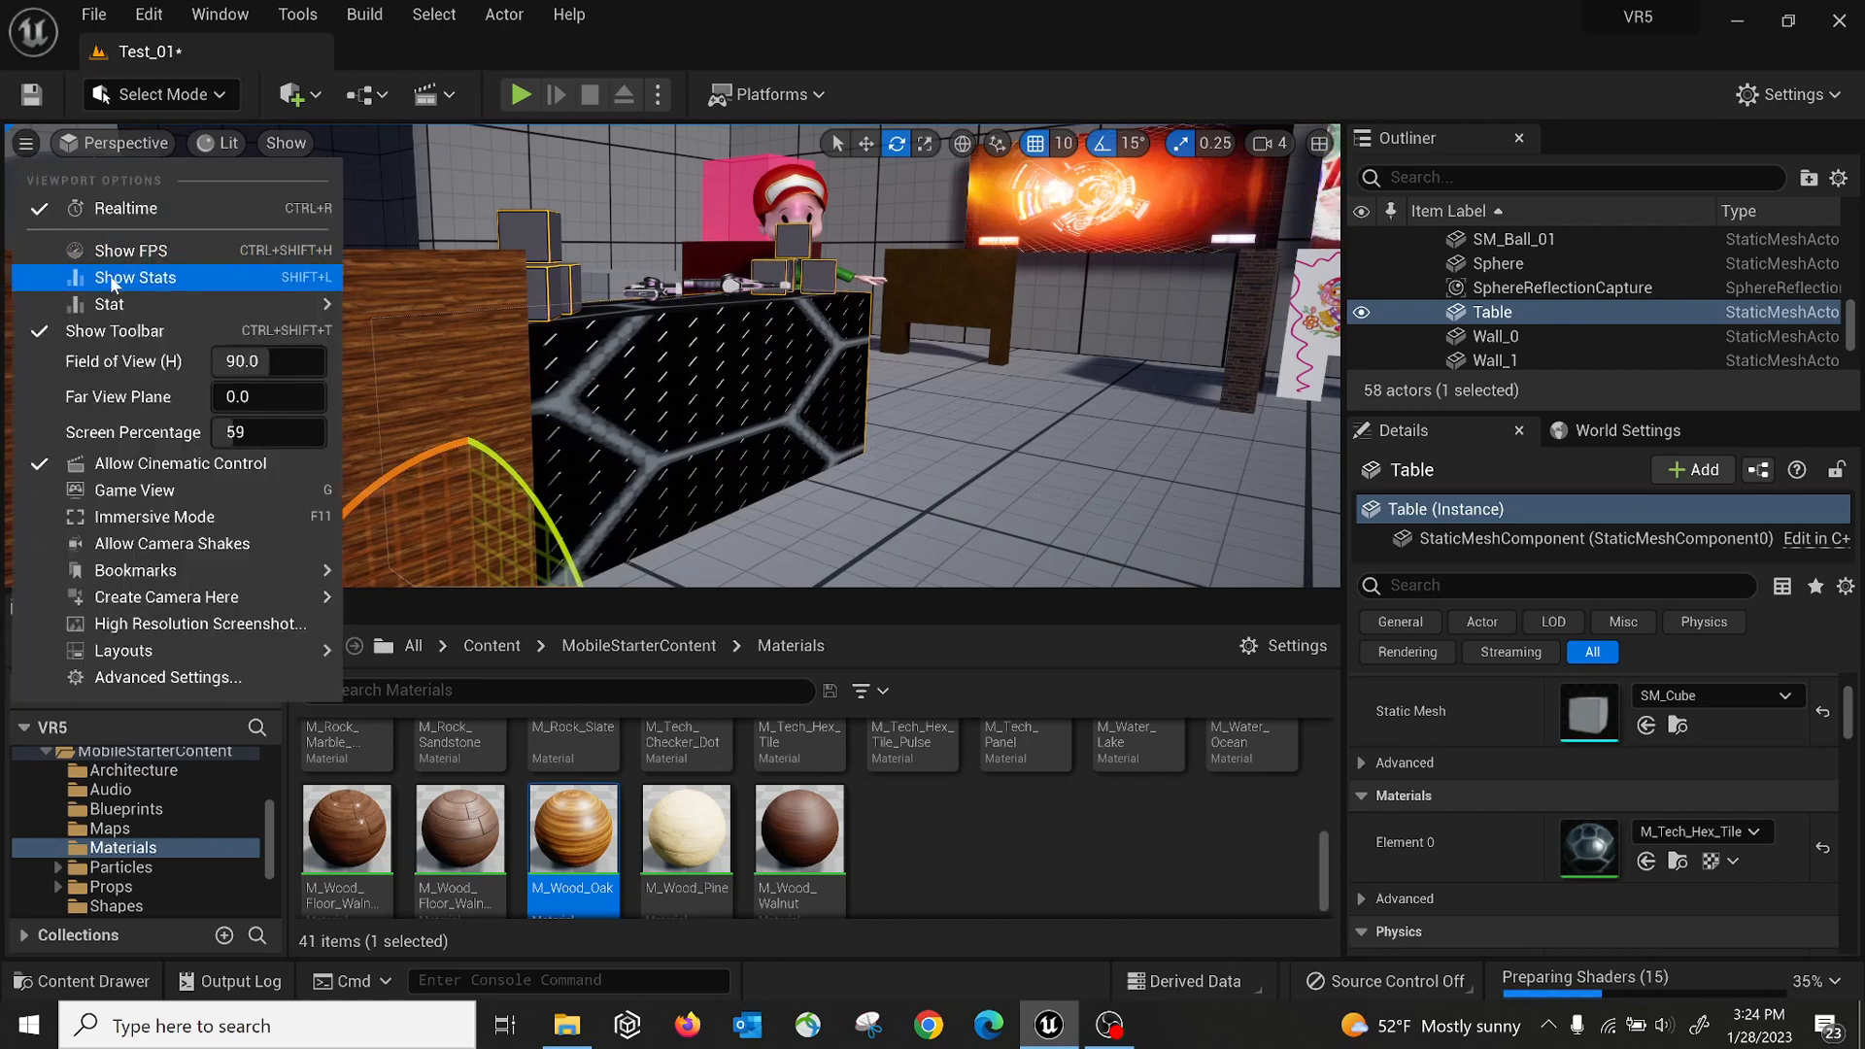
click(132, 248)
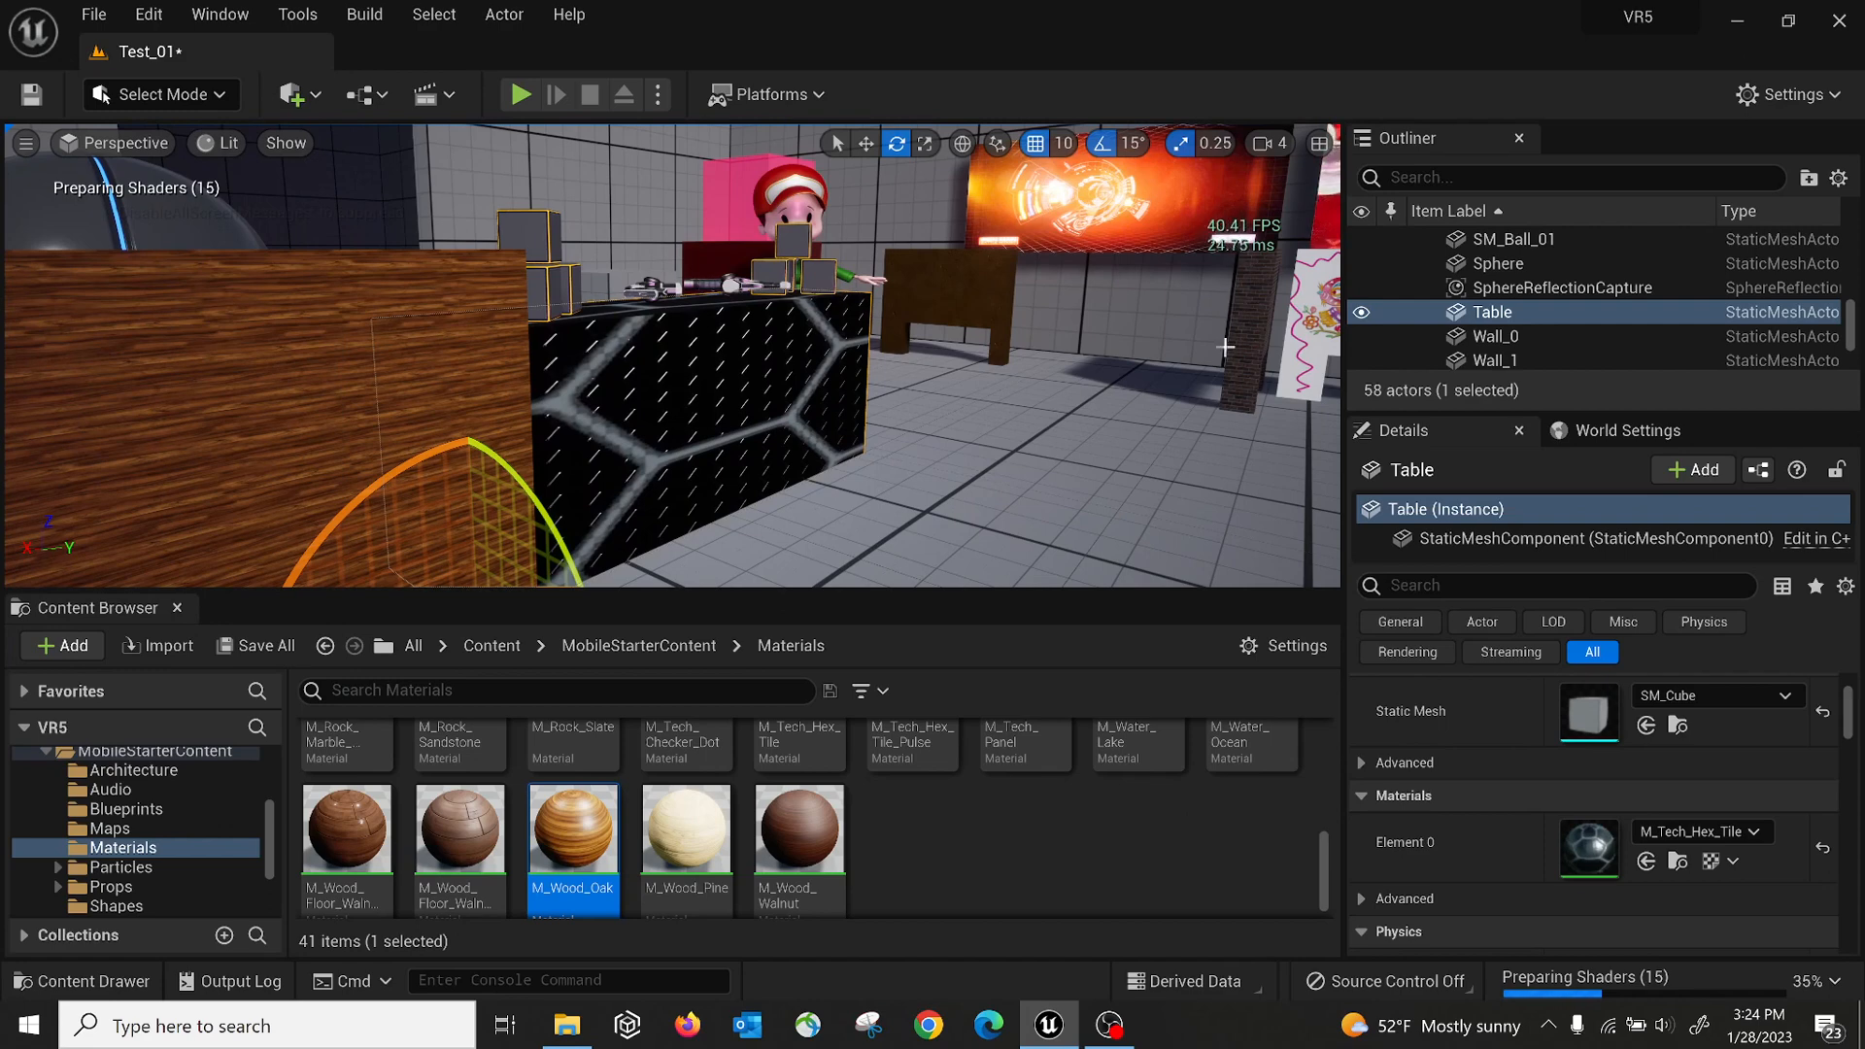
right_drag(1225, 346, 1235, 250)
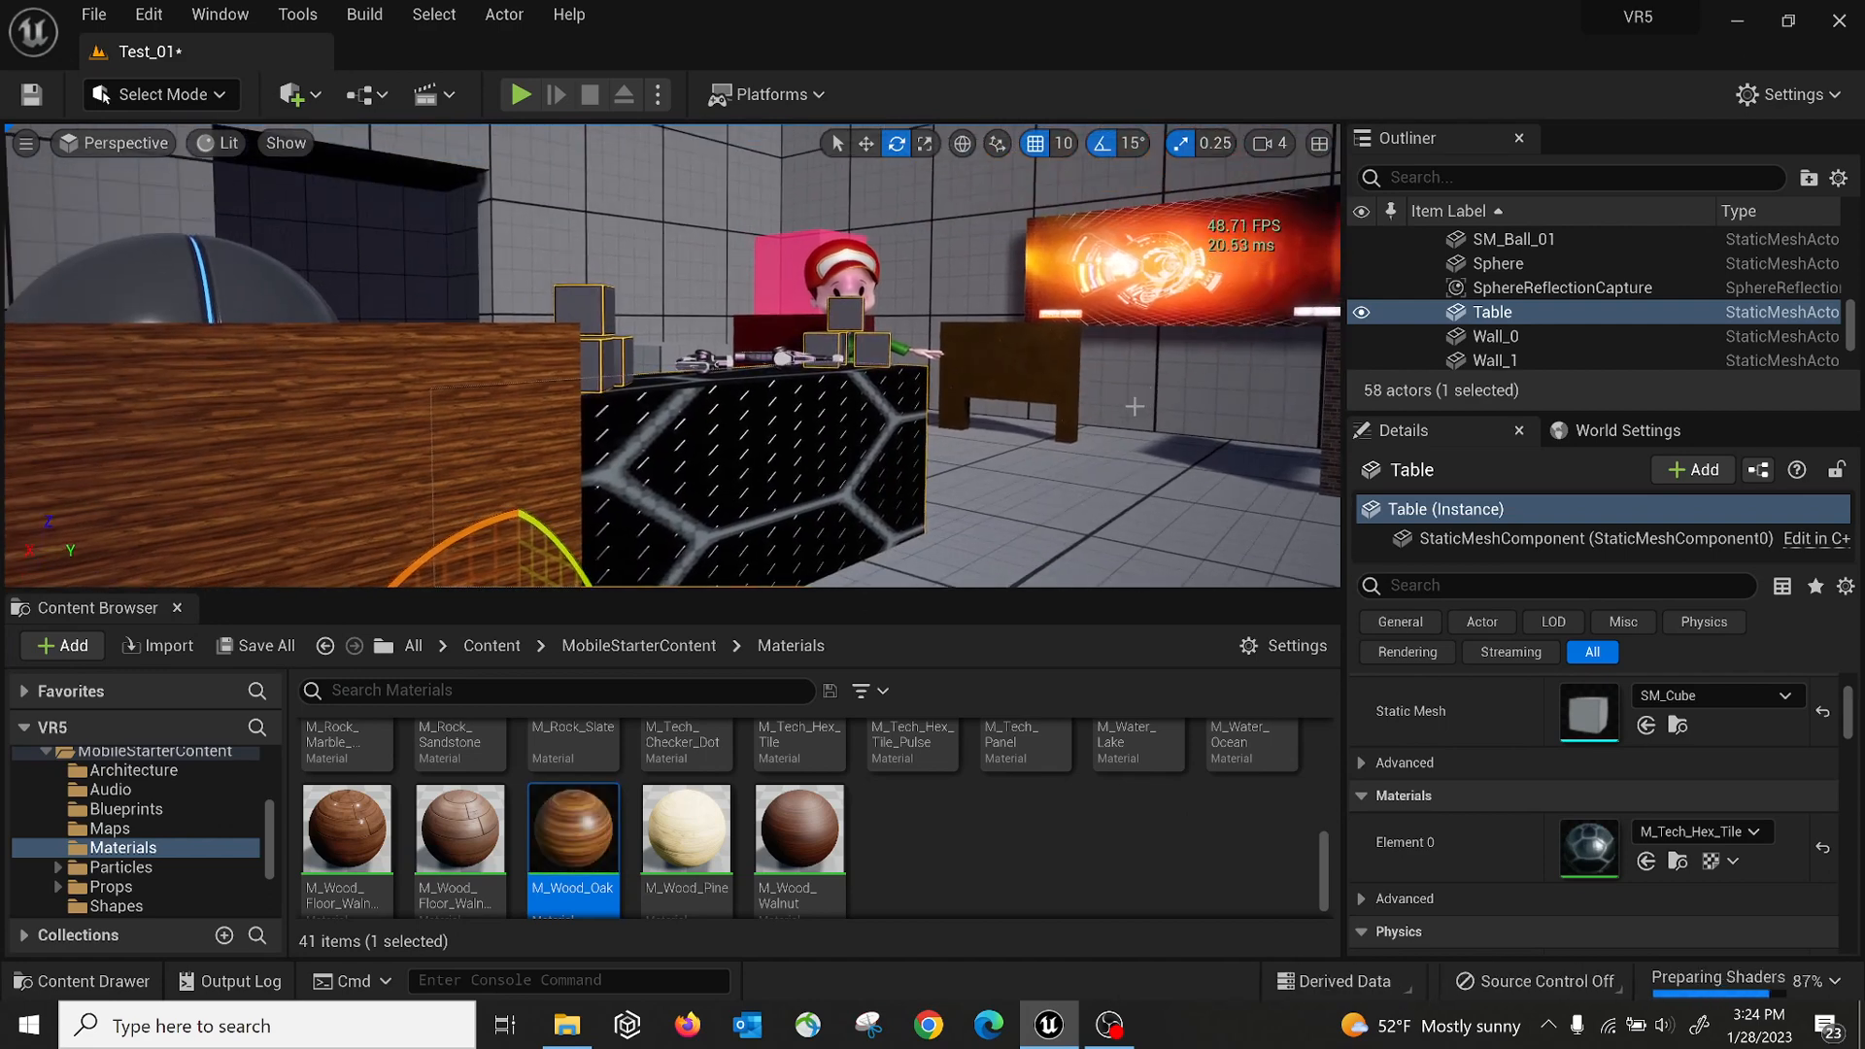
right_drag(1213, 236, 1113, 317)
scroll(1029, 380, down, 10)
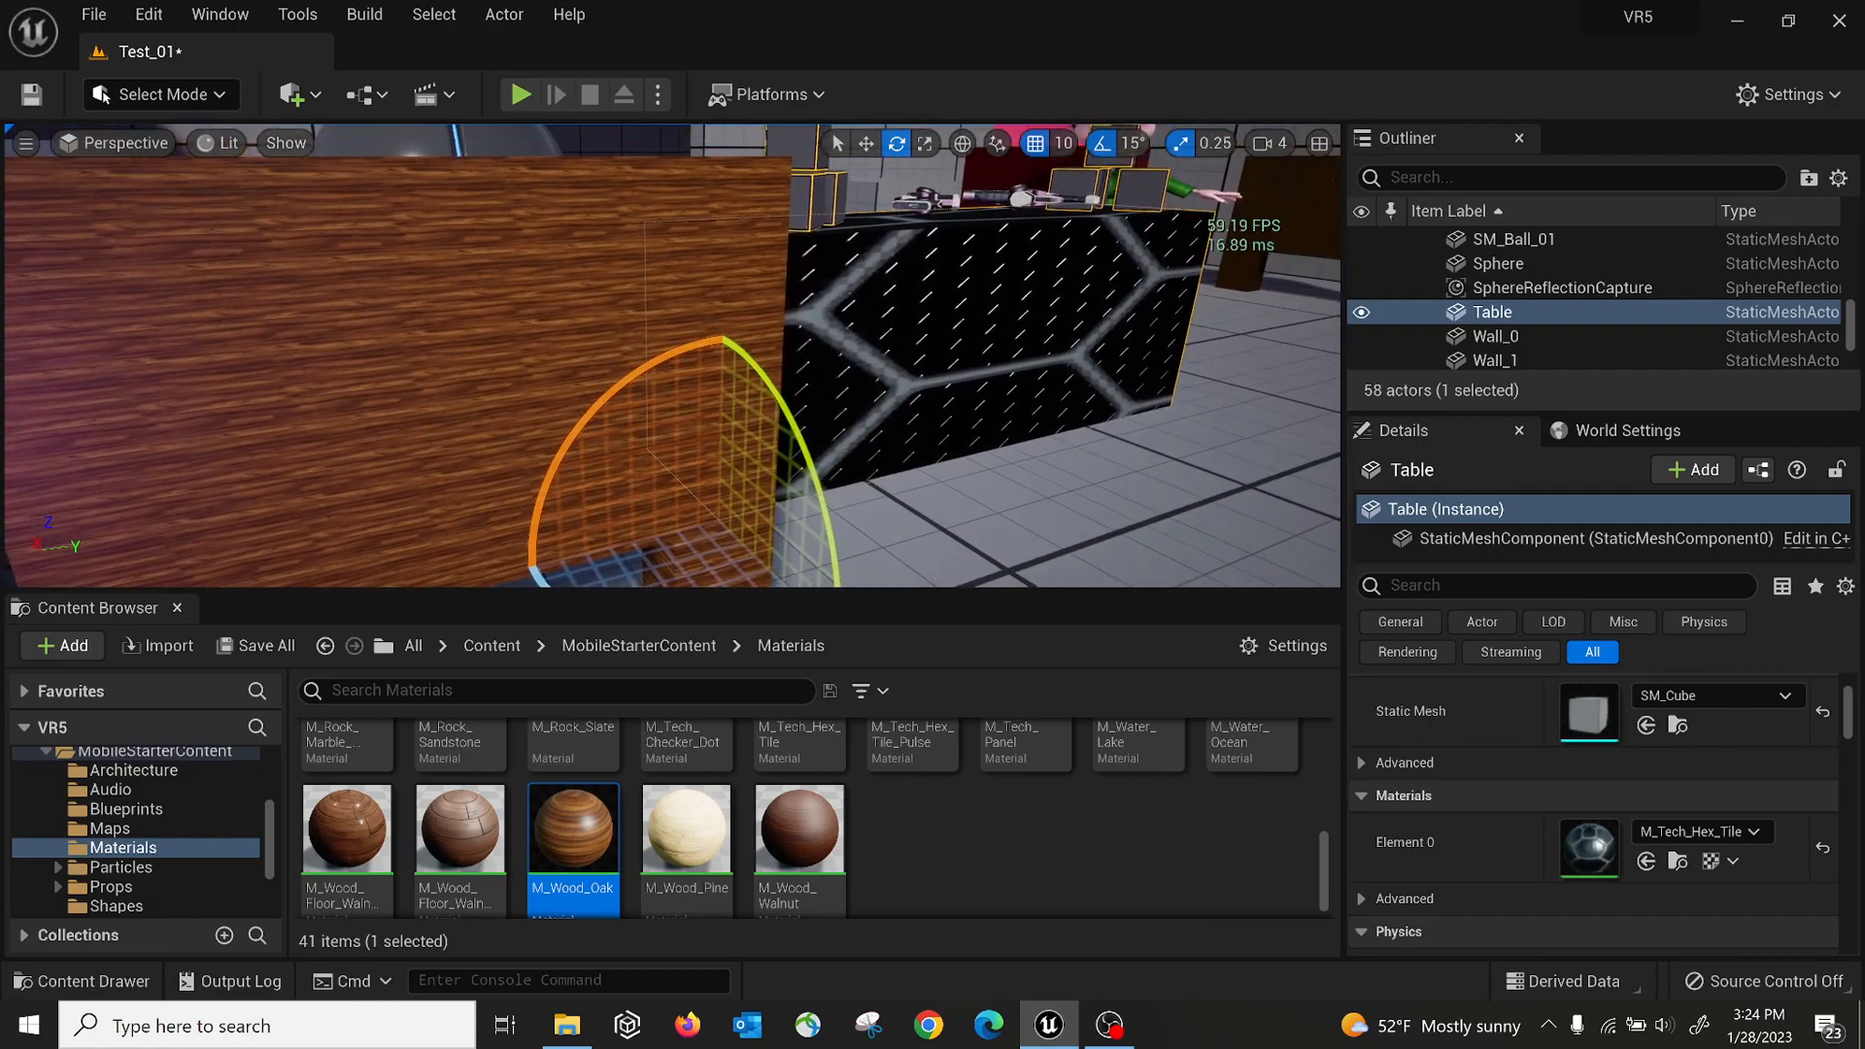
right_drag(1030, 380, 961, 296)
scroll(1029, 380, up, 12)
key(s)
key(w)
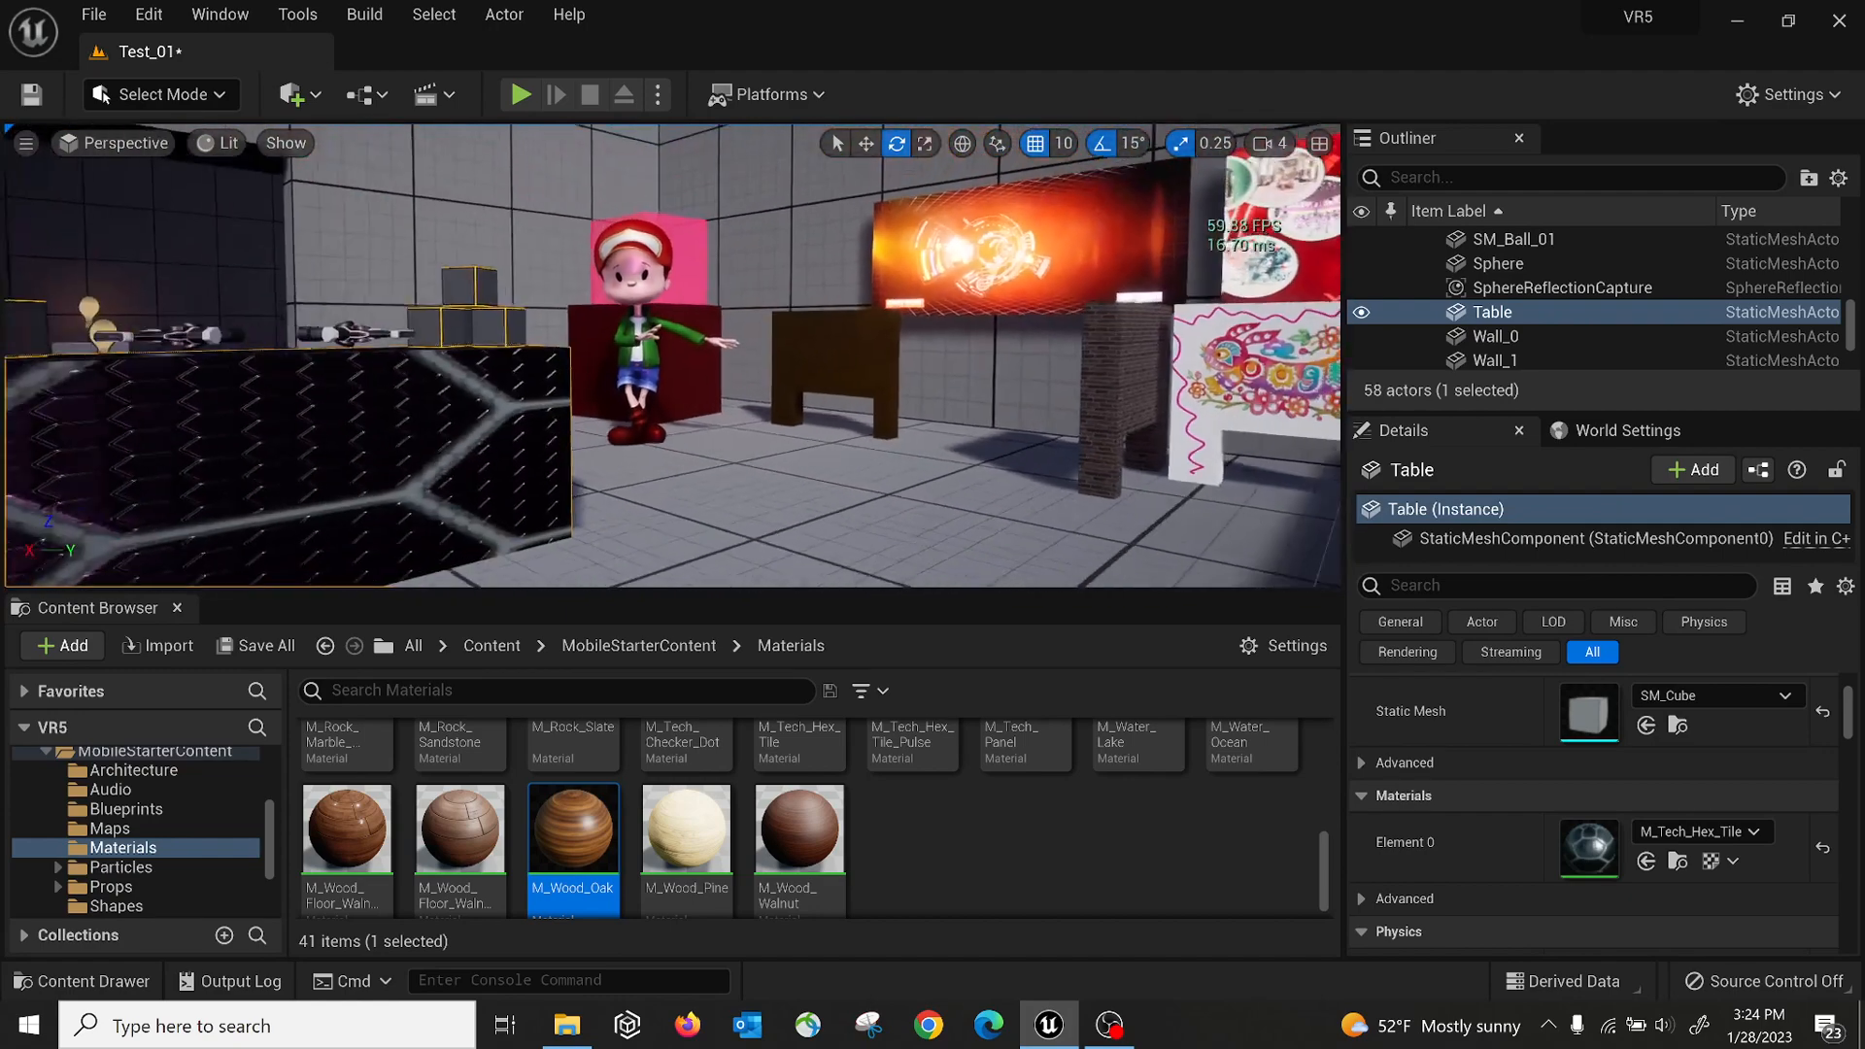
Select the SphereReflectionCapture above the room and build the level's reflection captures
right_drag(670, 355, 1224, 355)
right_drag(752, 425, 321, 364)
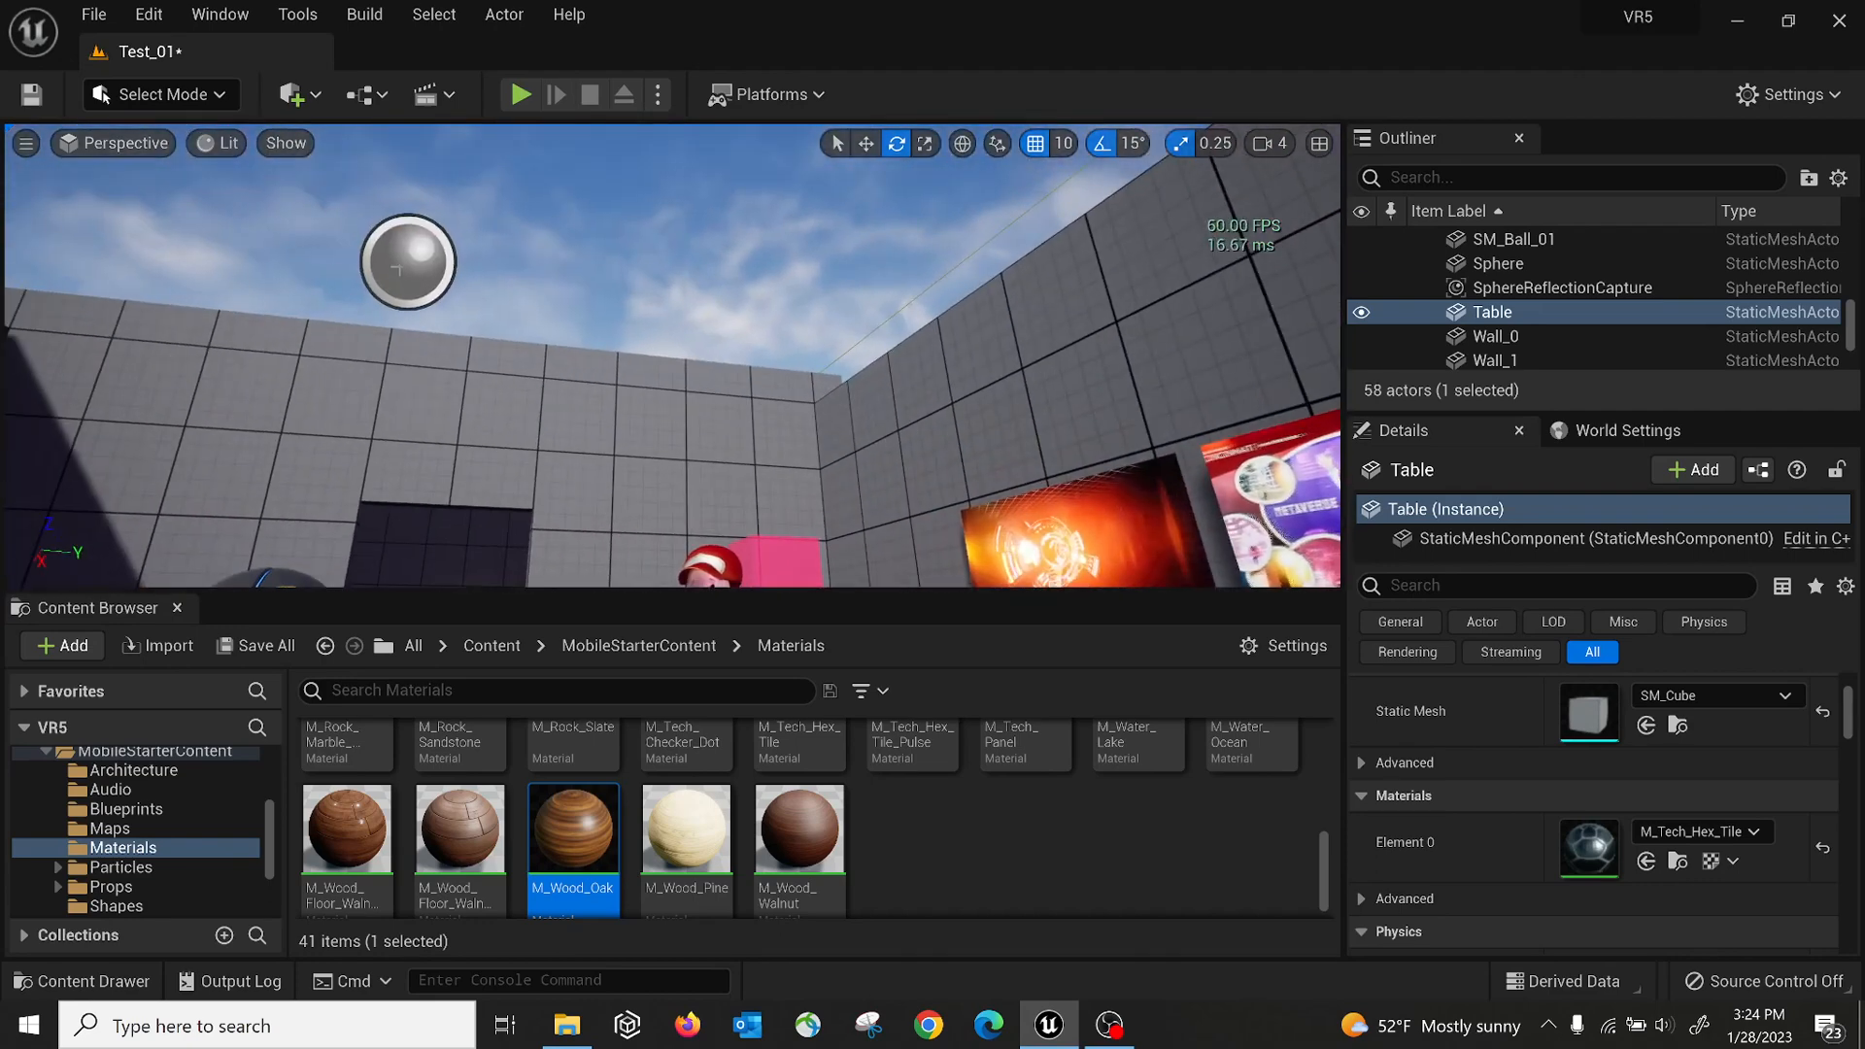
click(408, 262)
right_drag(748, 362, 583, 365)
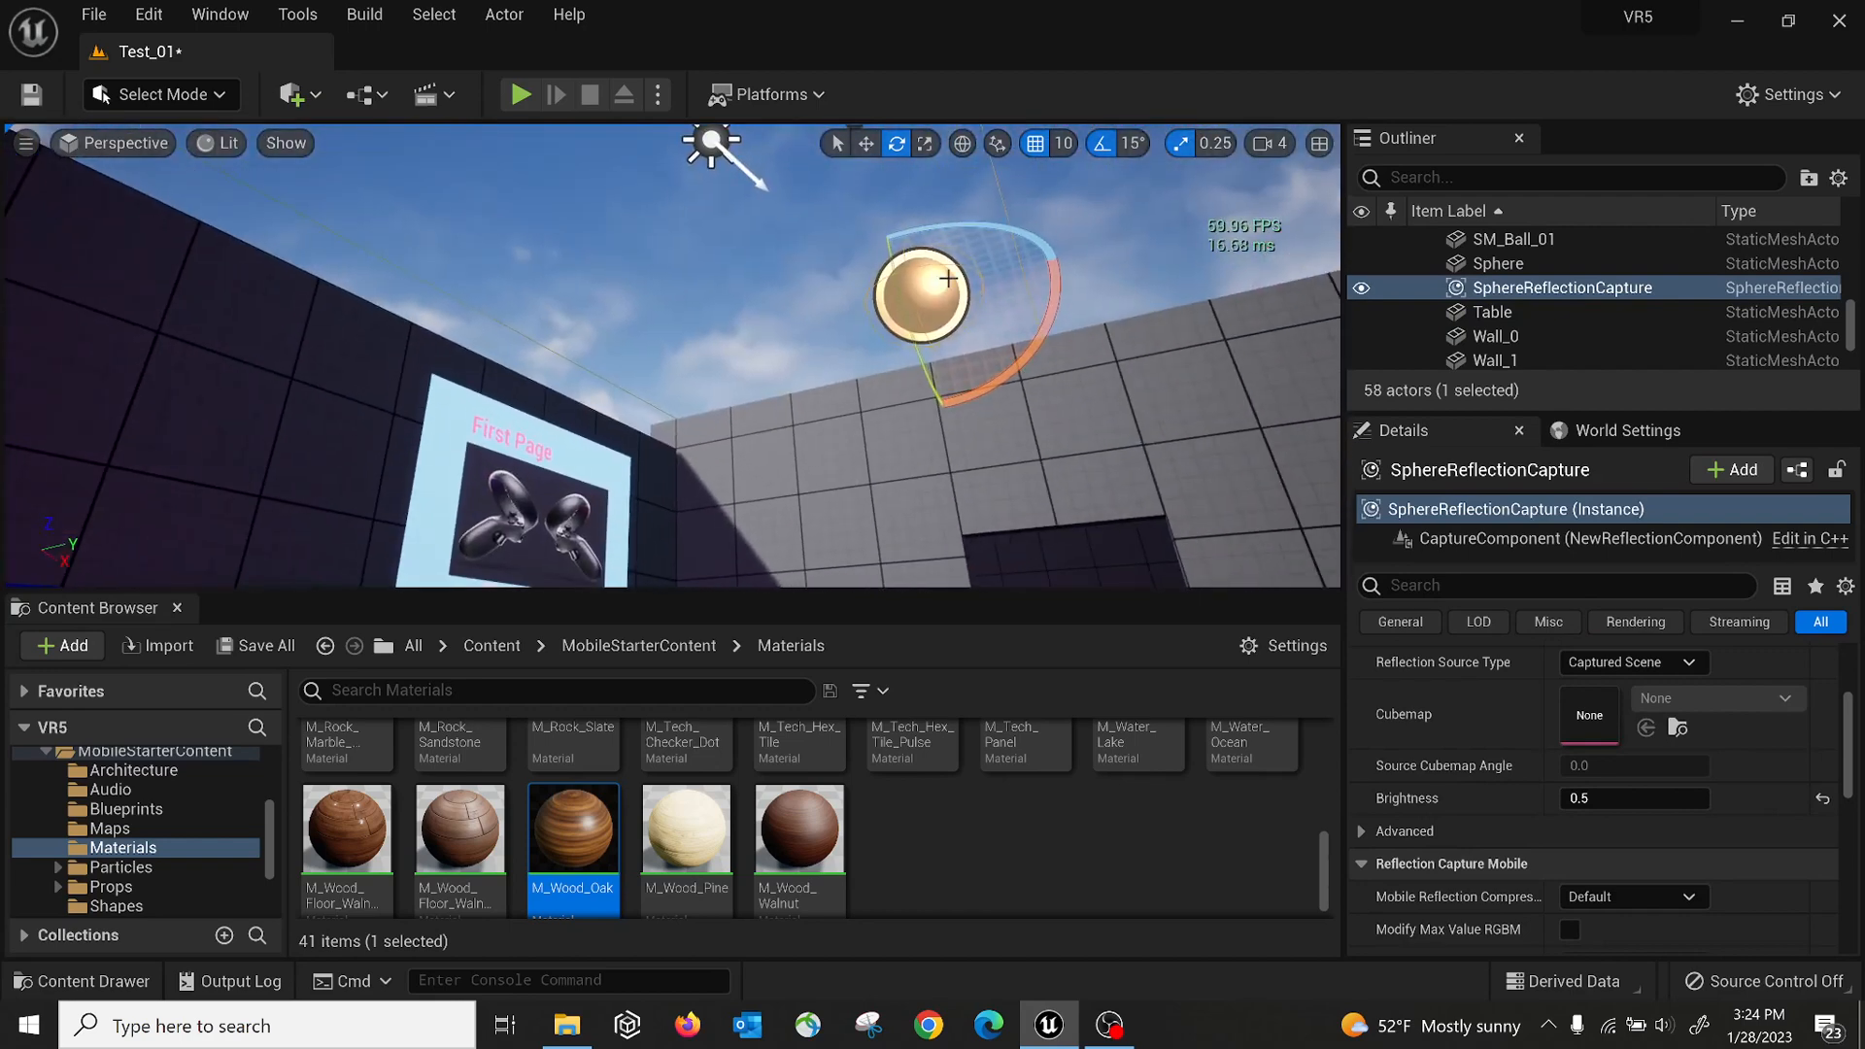
click(365, 16)
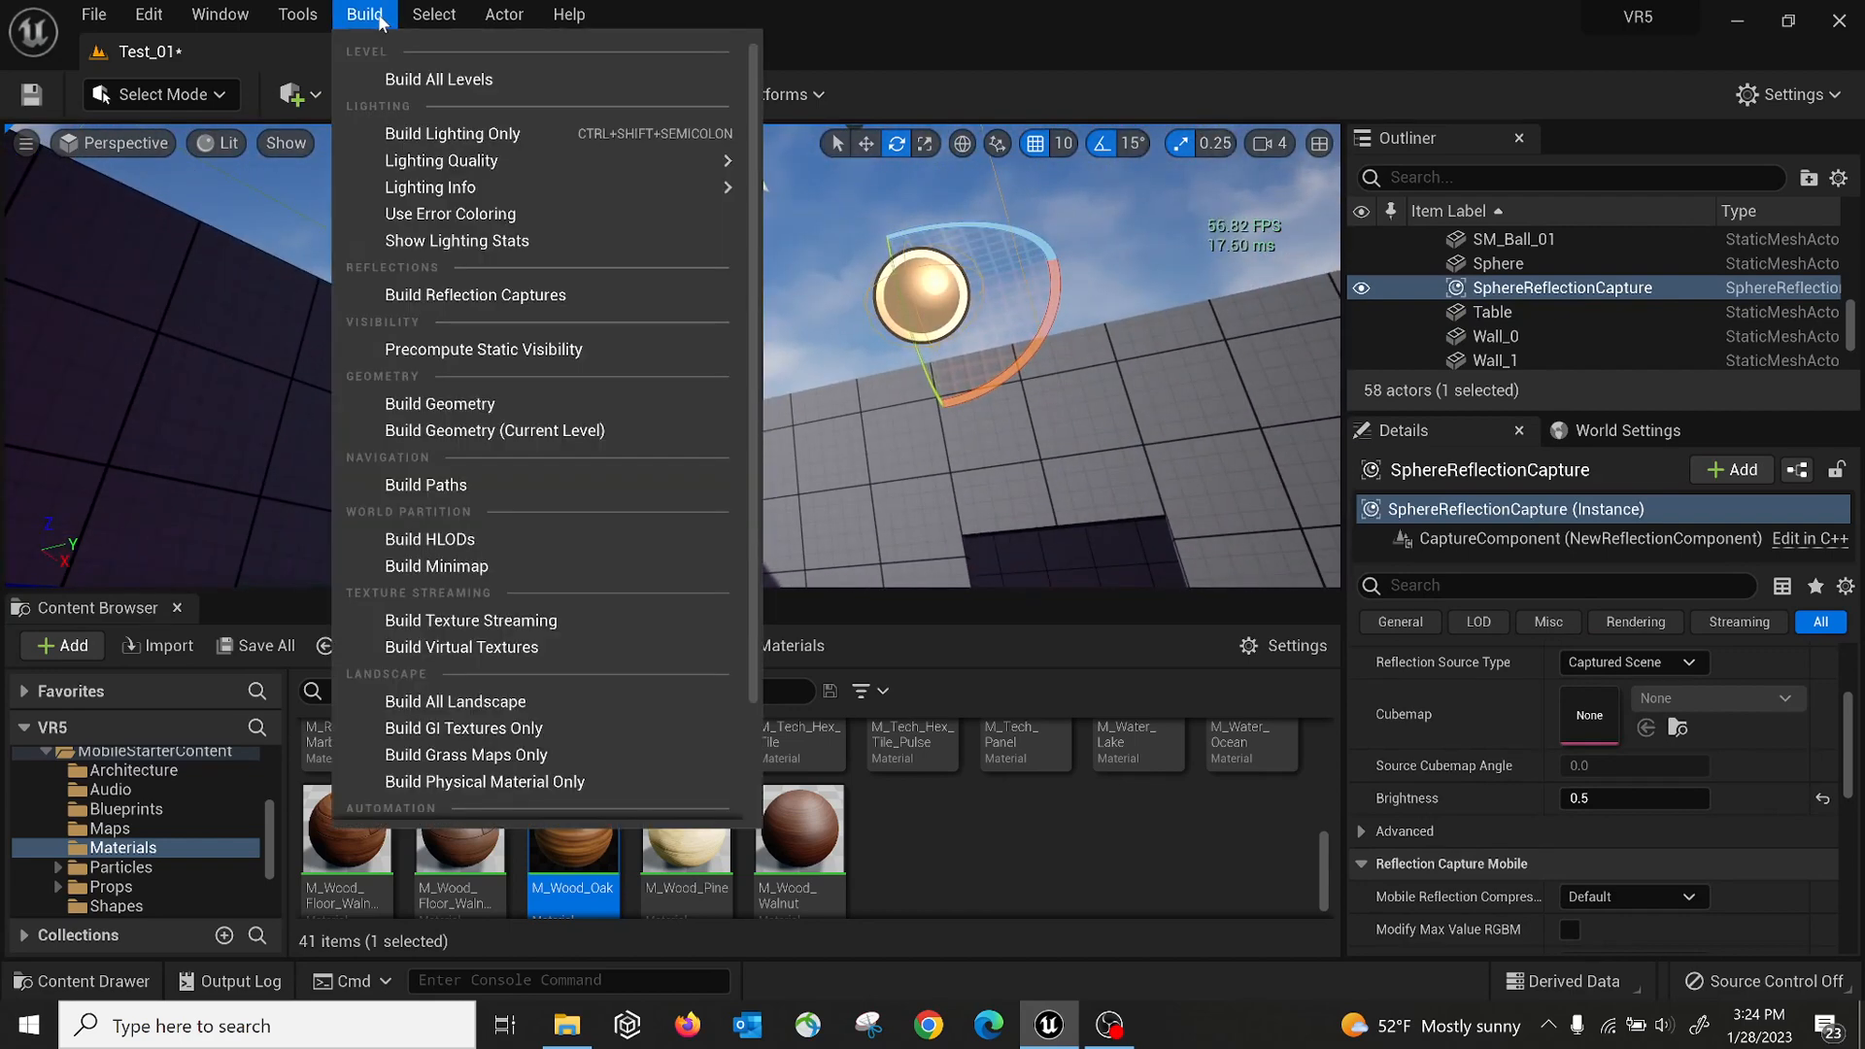
click(499, 301)
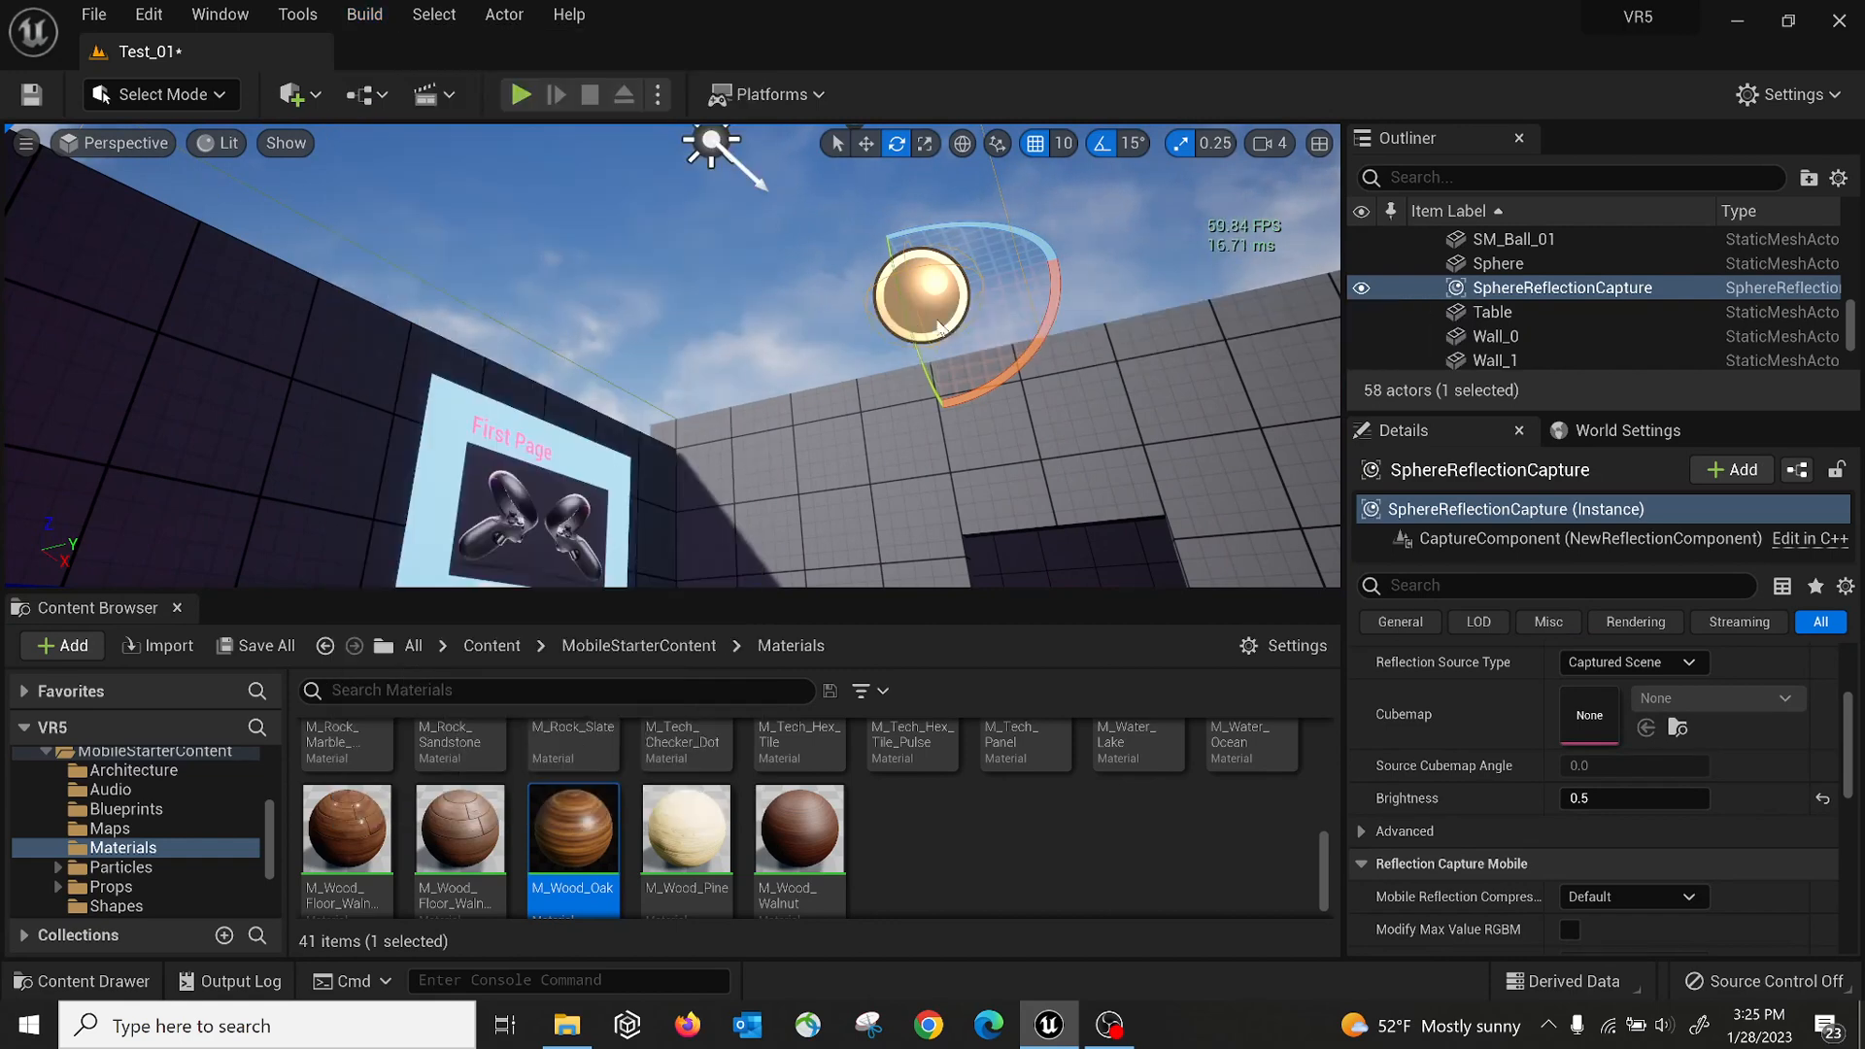
Survey the level and select the dancing boy character to check its animation settings
right_drag(831, 423, 825, 575)
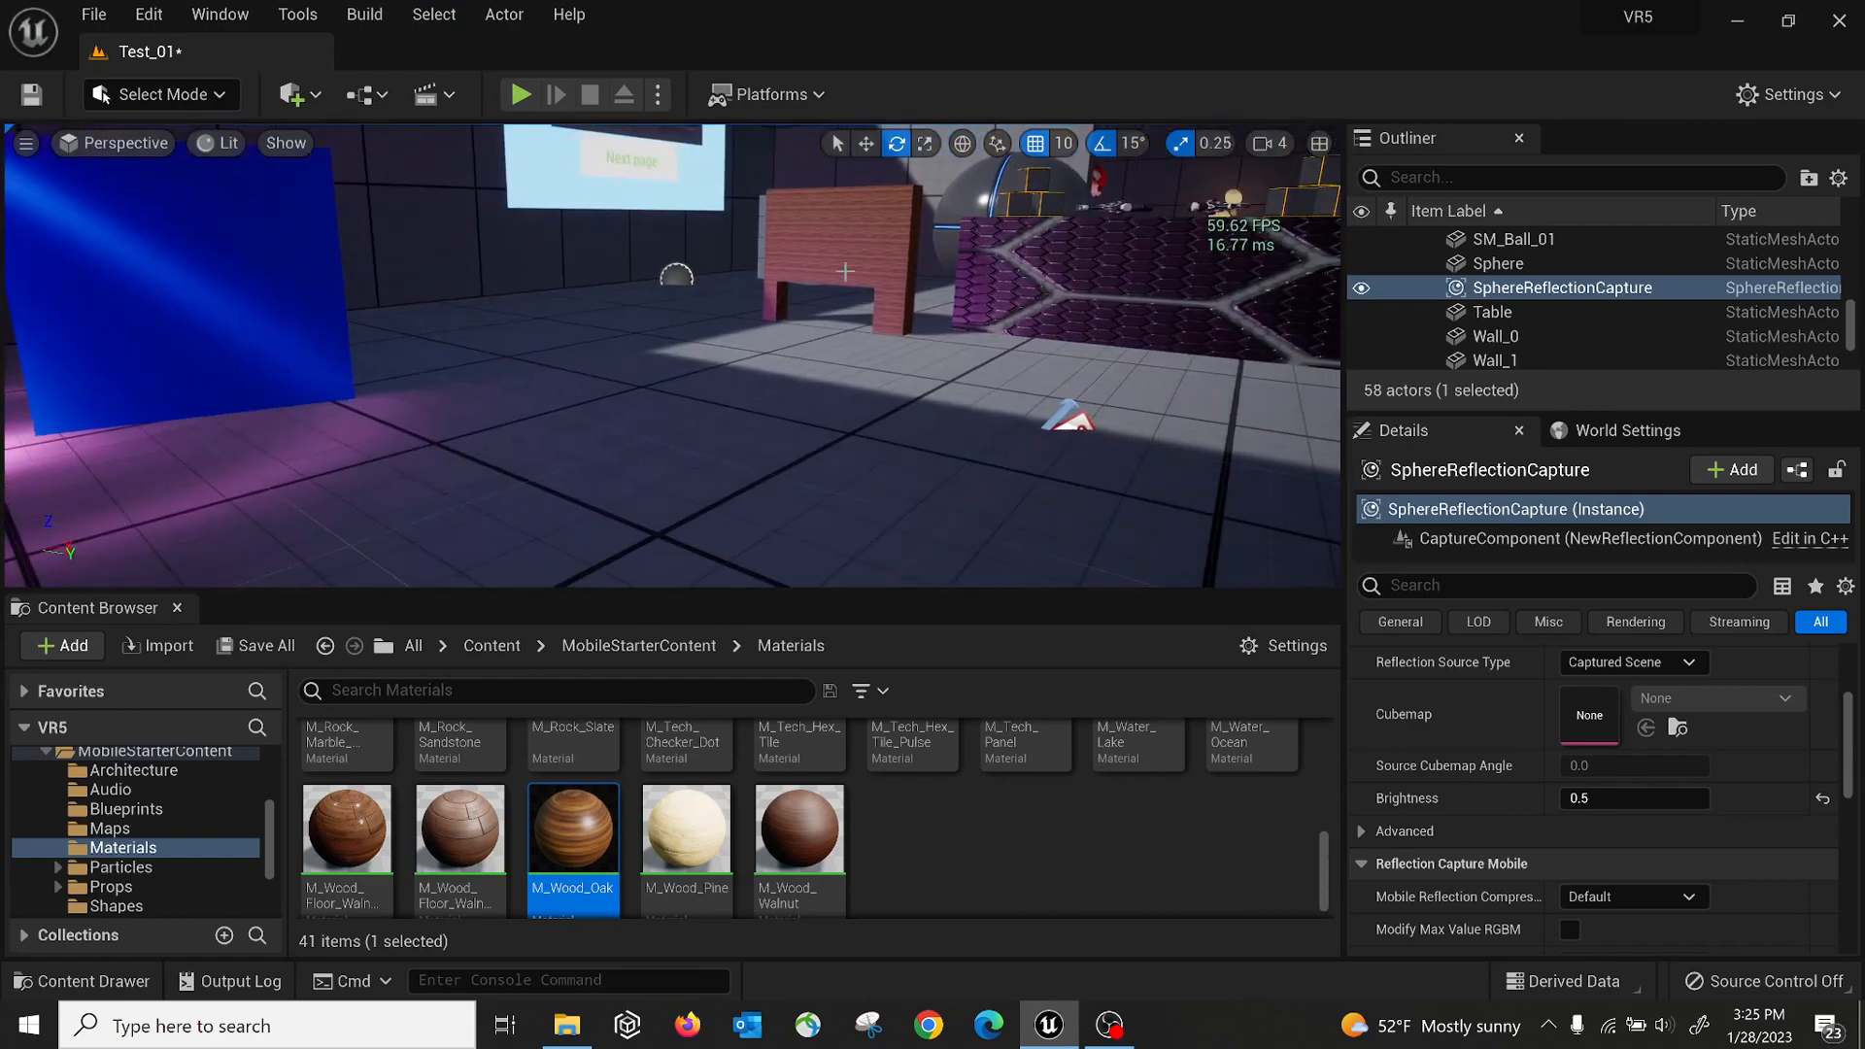
right_drag(826, 389, 755, 351)
key(s)
key(d)
click(791, 330)
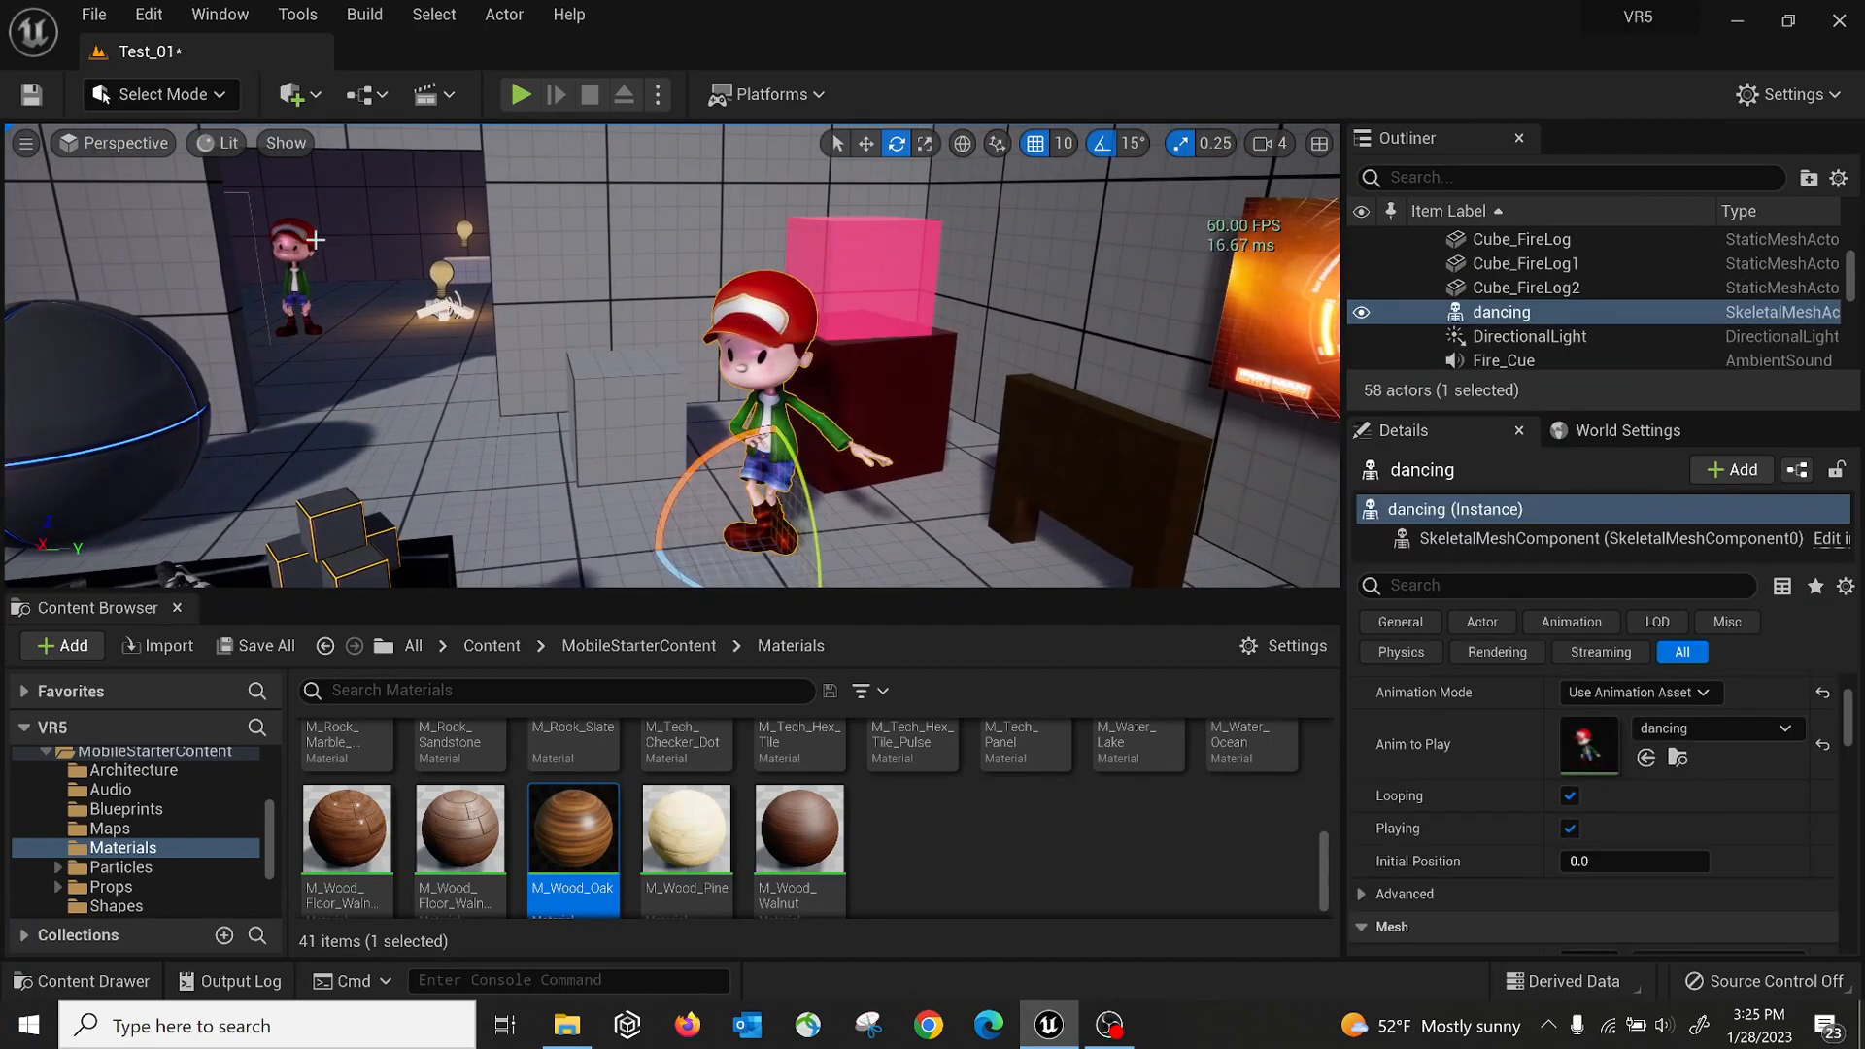
click(281, 243)
click(758, 329)
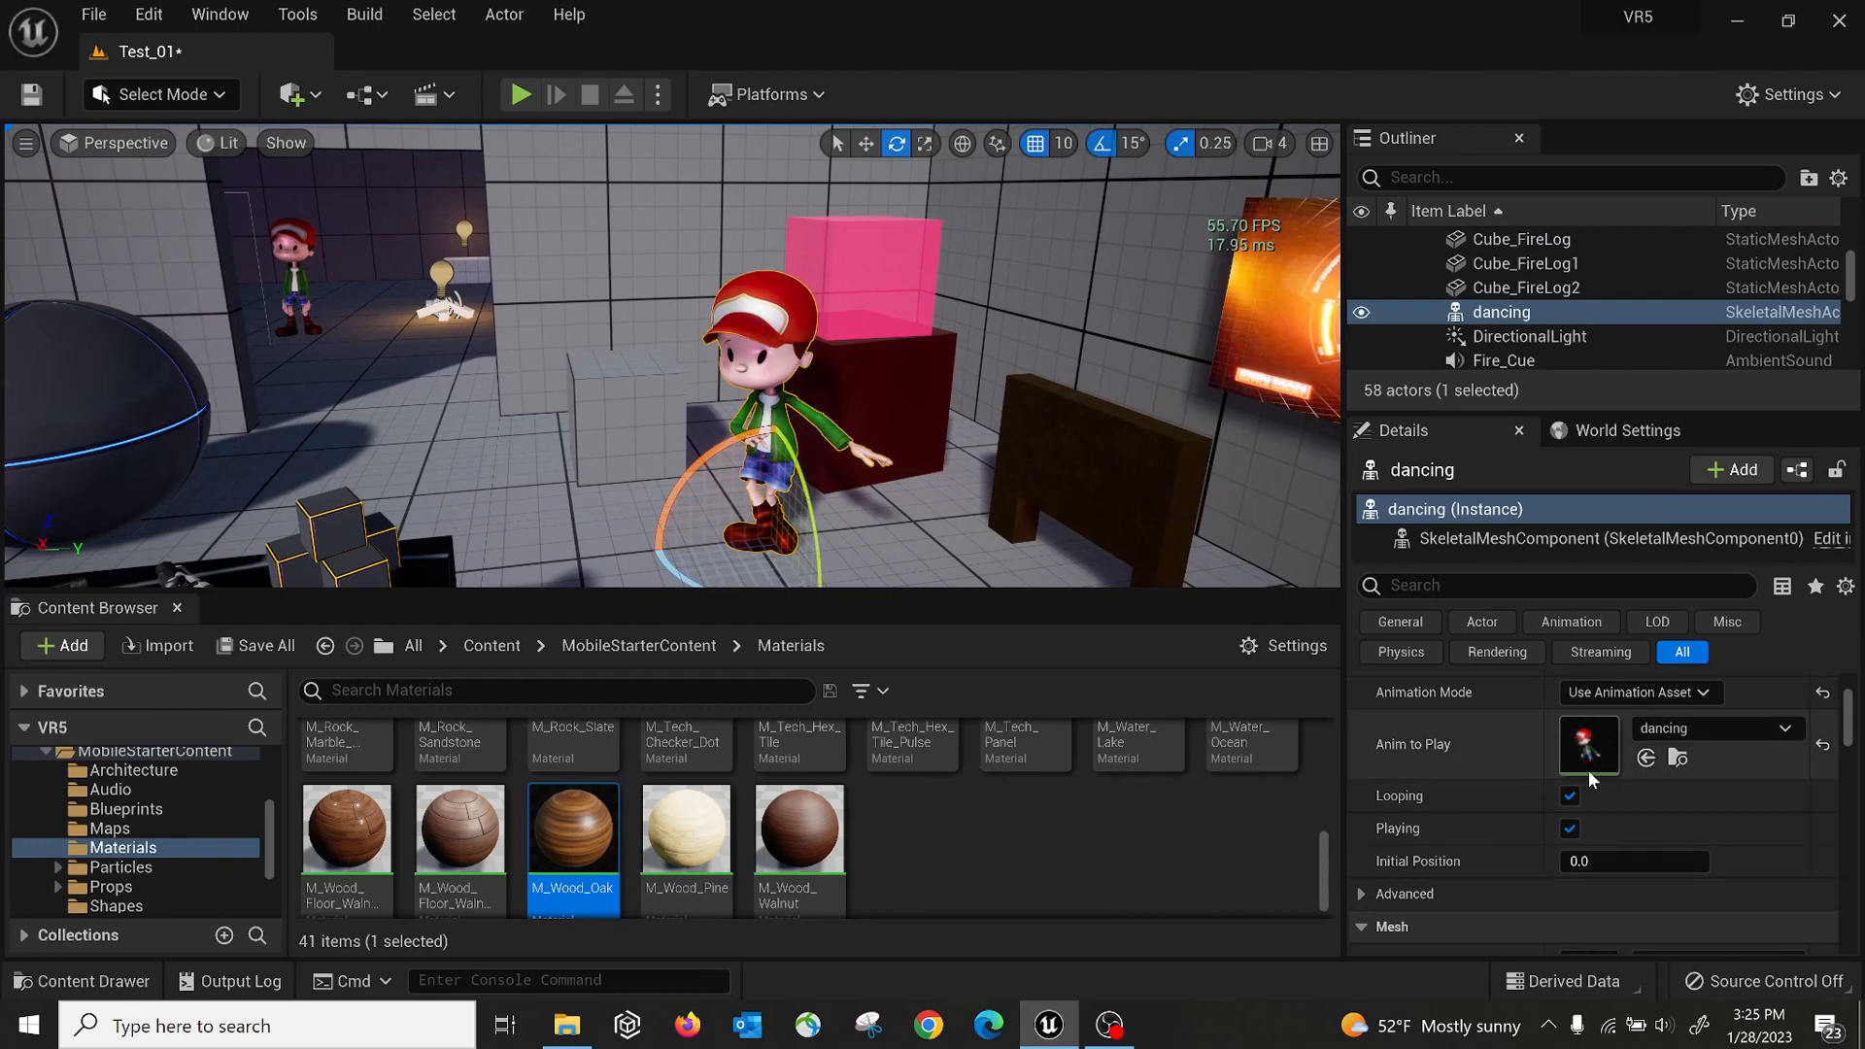
Select the DirectionalLight above the room to check its mobility and light settings, and return to the boy character
right_drag(819, 467, 689, 474)
right_drag(966, 528, 507, 233)
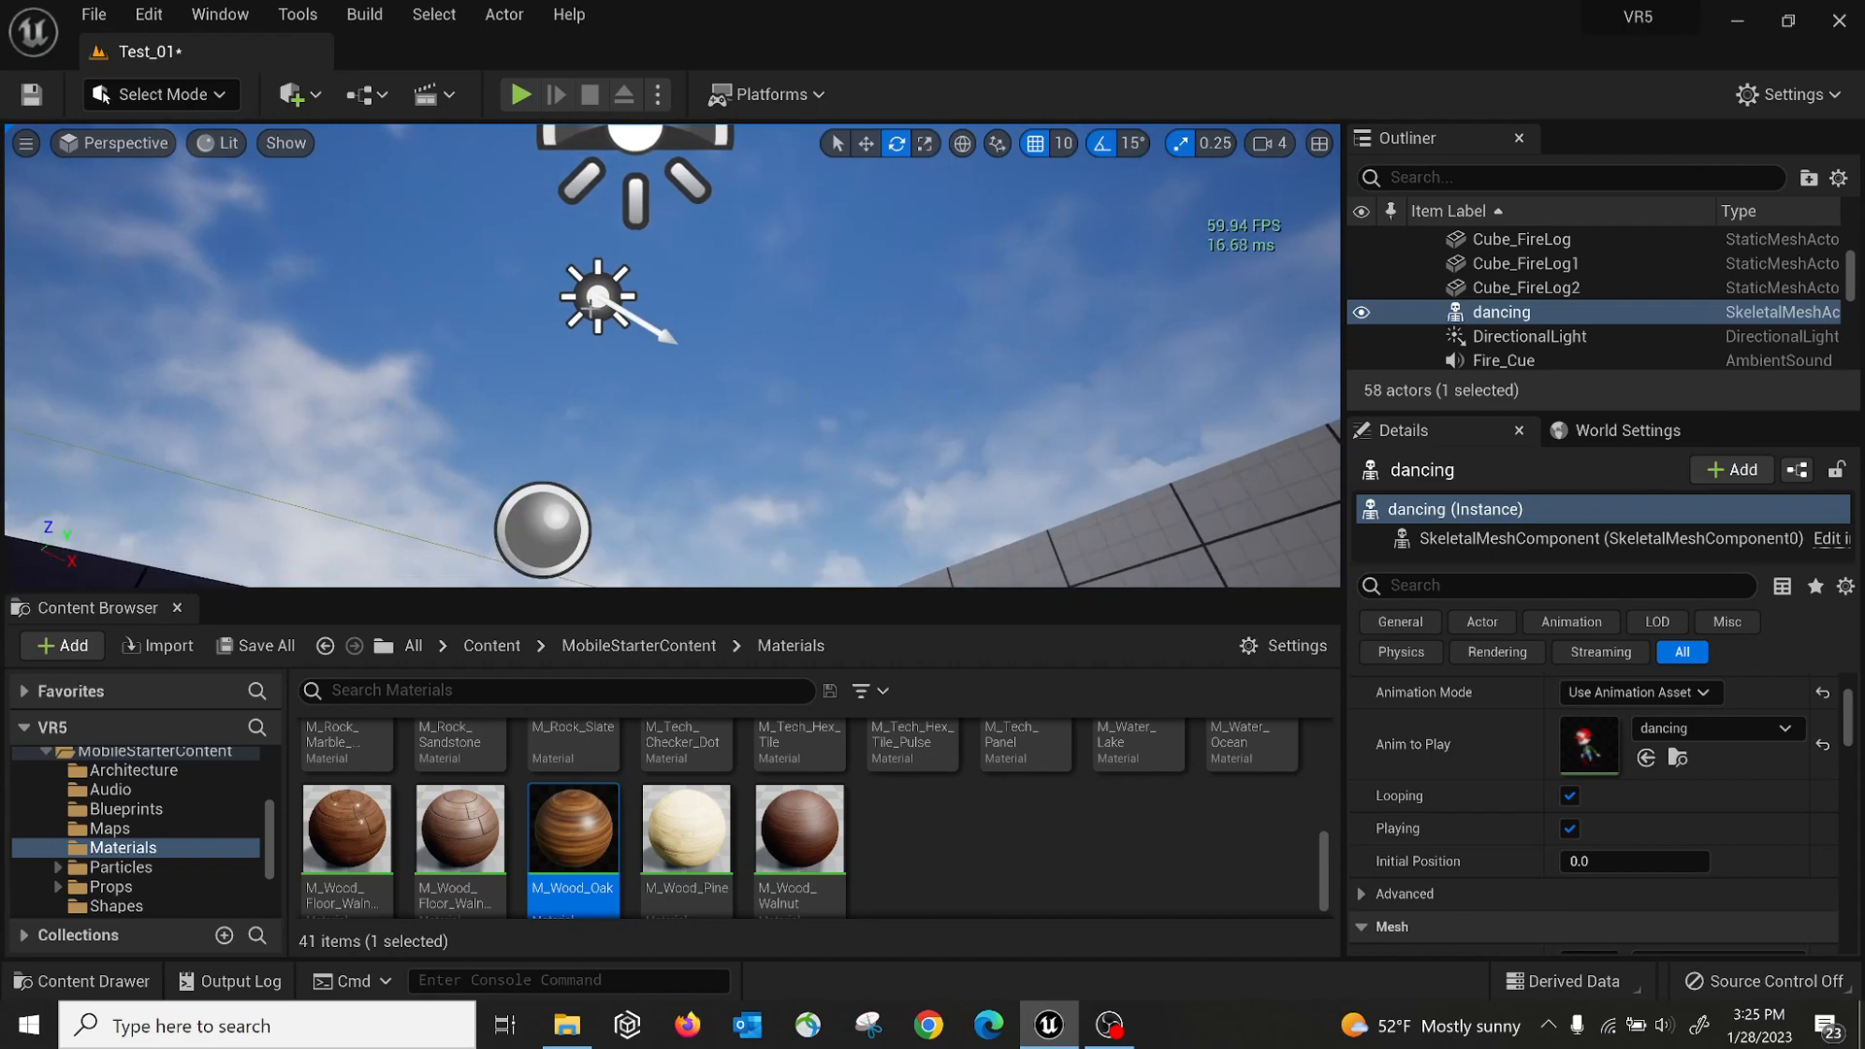
click(590, 309)
scroll(1575, 700, up, 5)
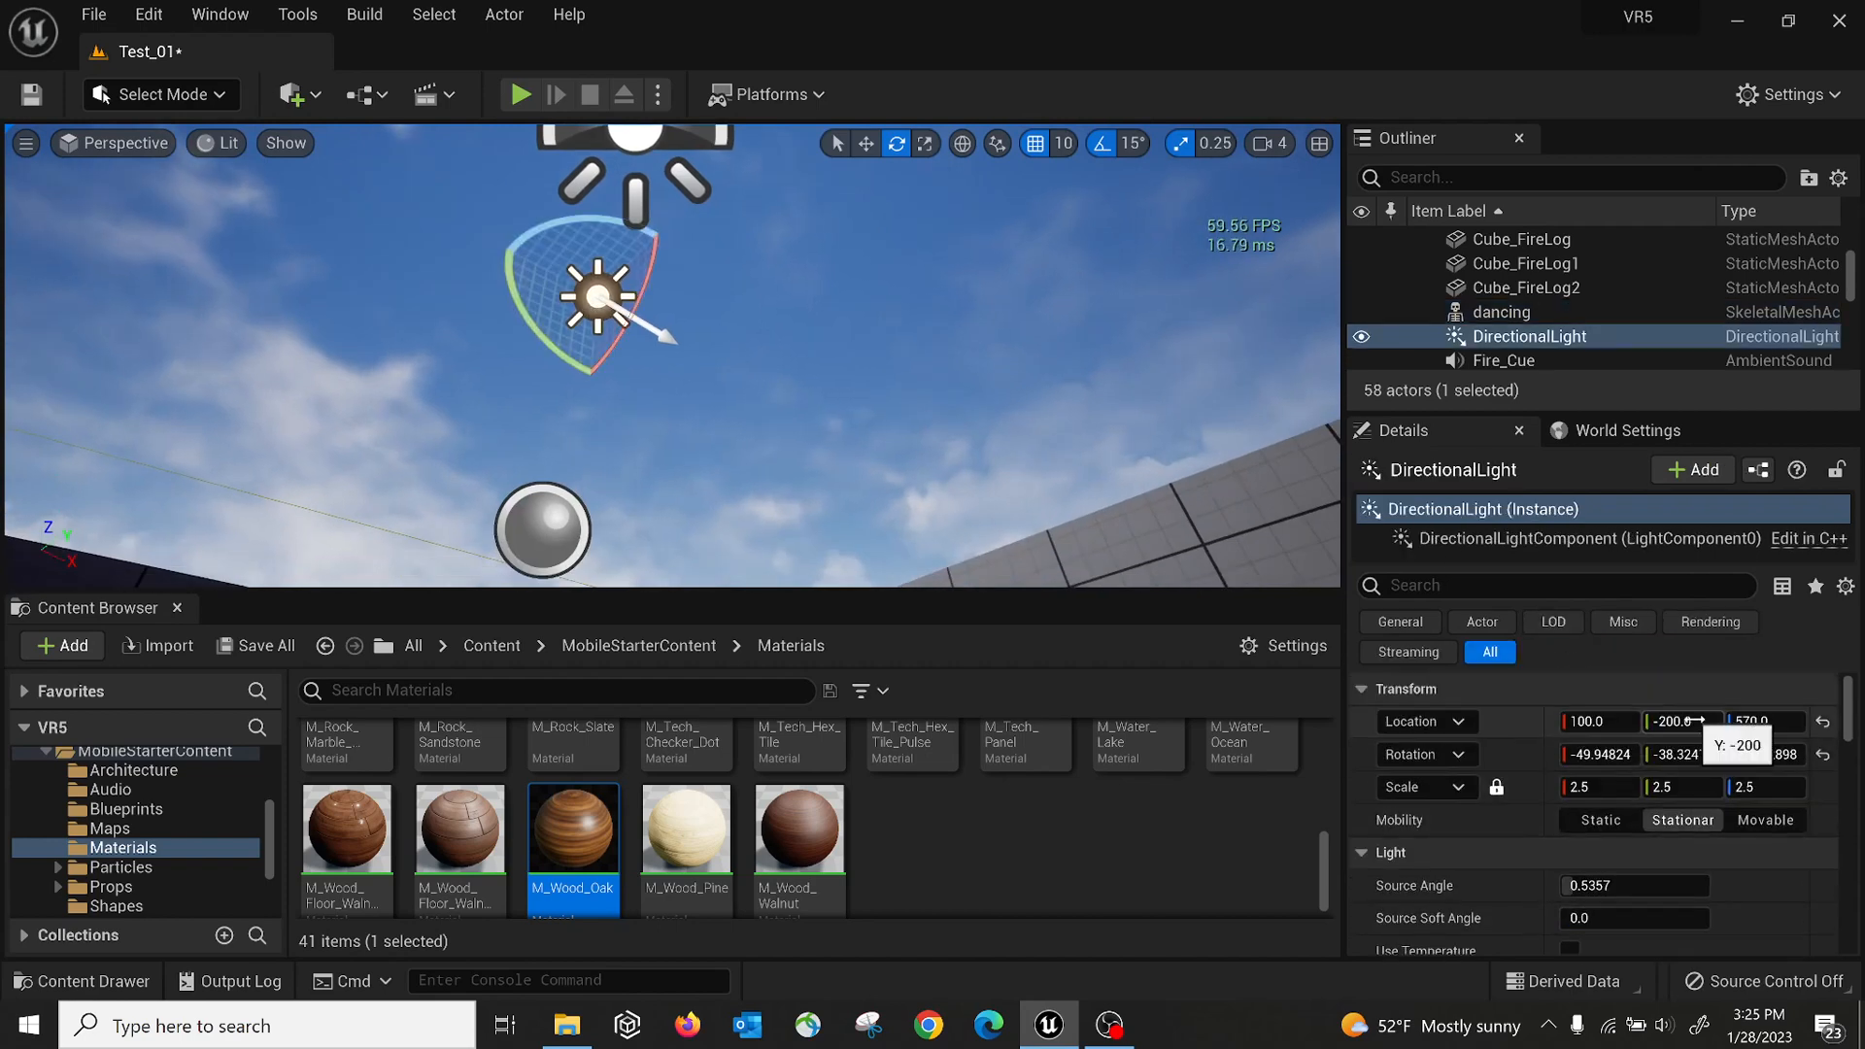
right_drag(663, 404, 714, 471)
right_drag(756, 356, 711, 418)
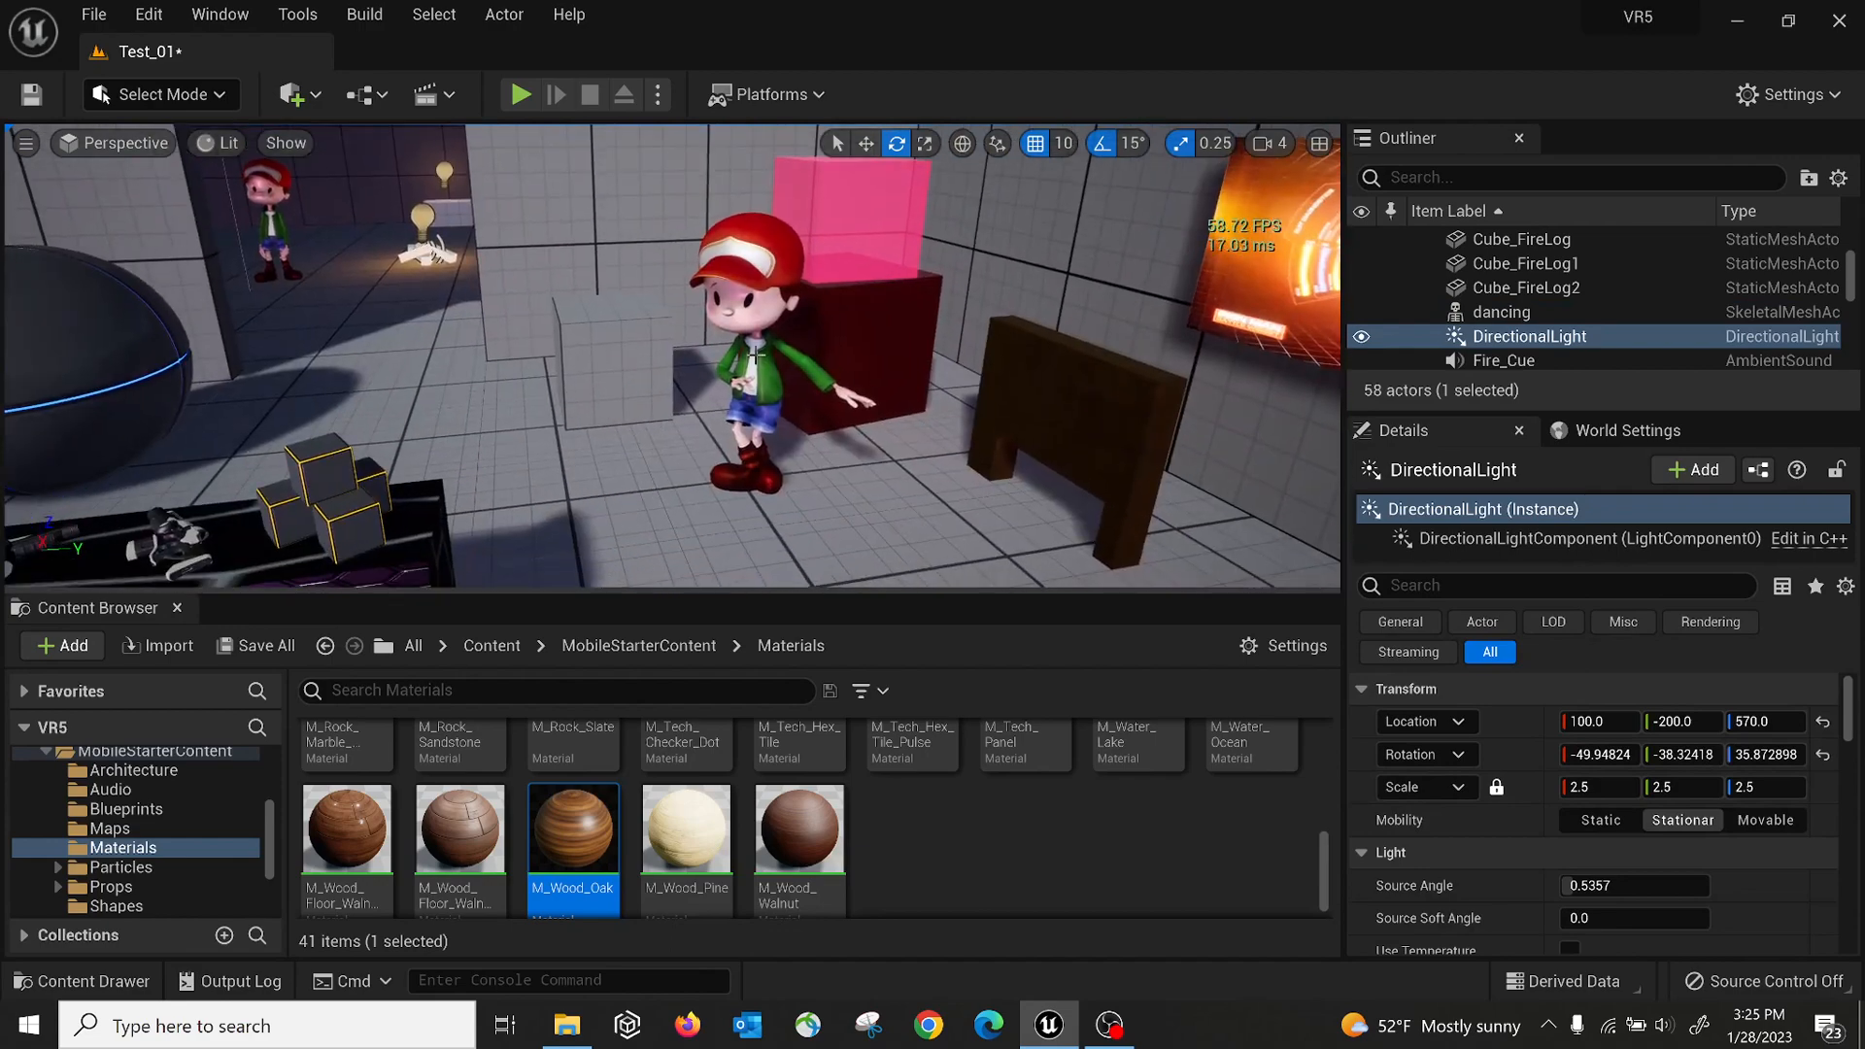
Inspect the waving boy character and the point light above the campfire, checking the light's mobility setting
click(282, 214)
key(f)
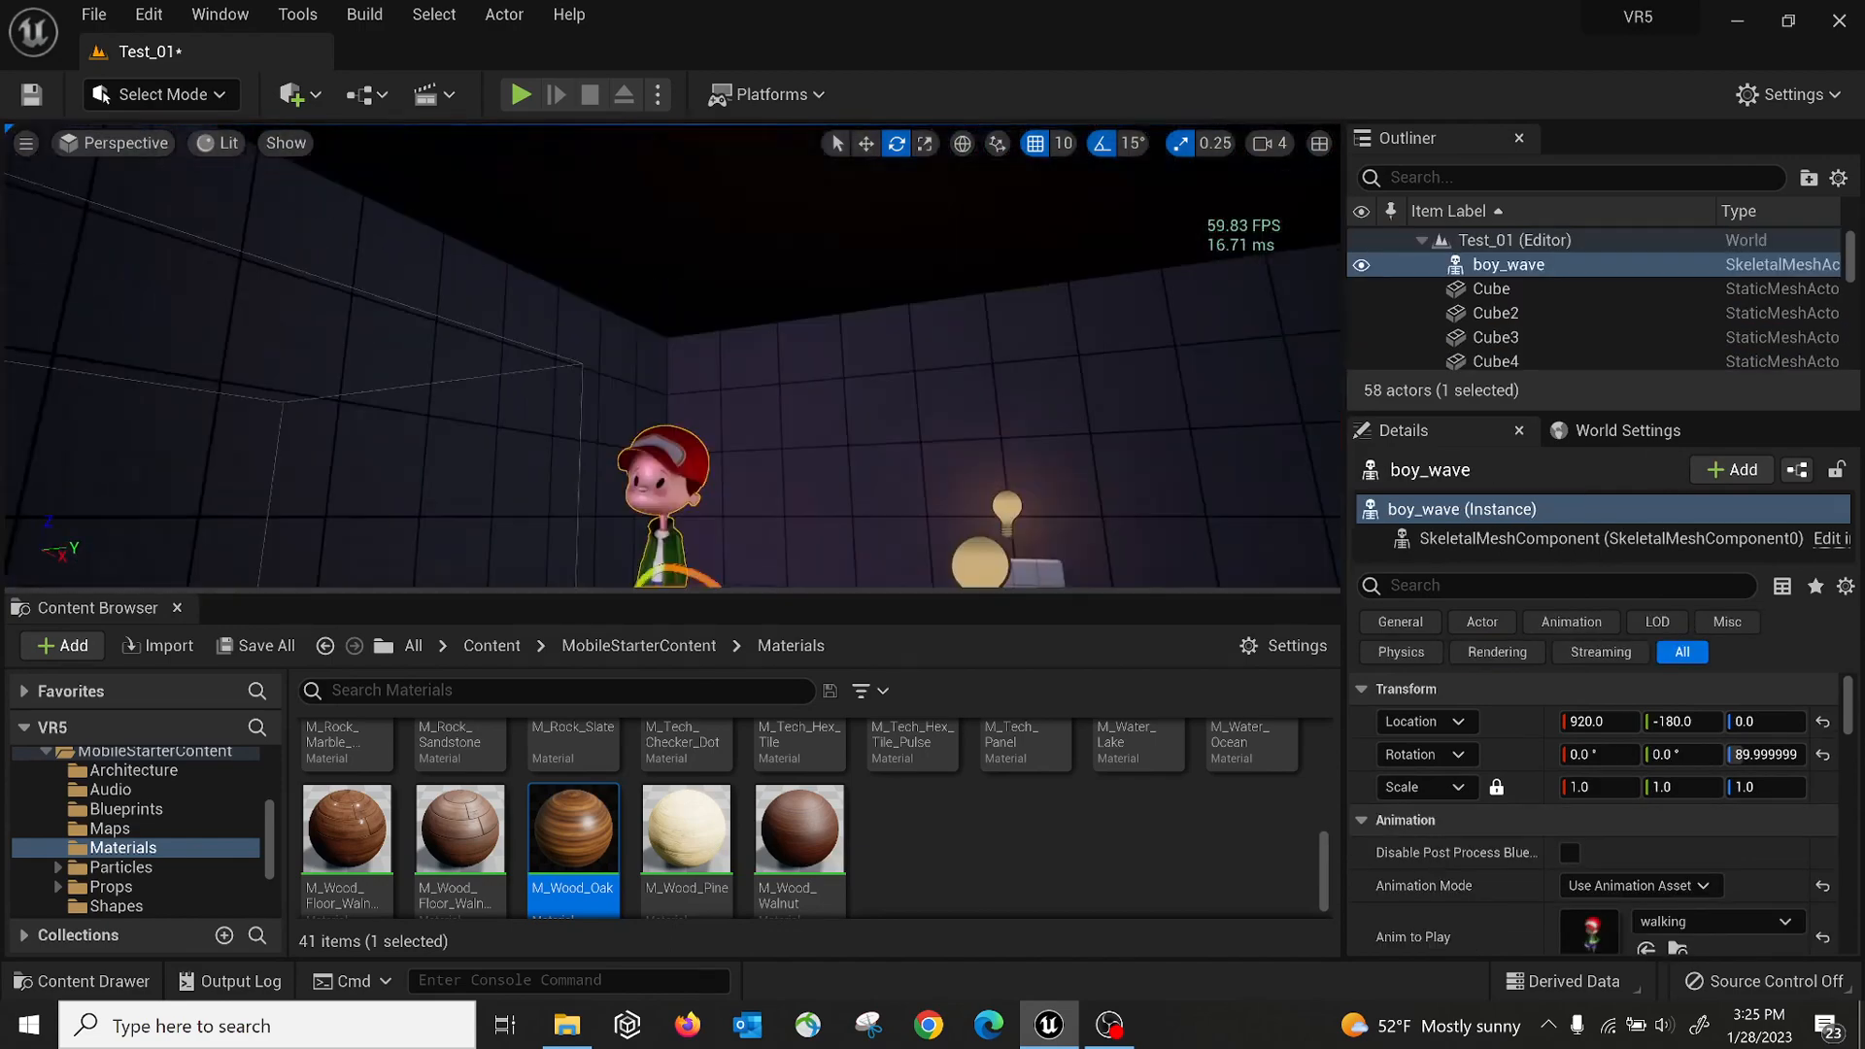
right_drag(608, 243, 700, 350)
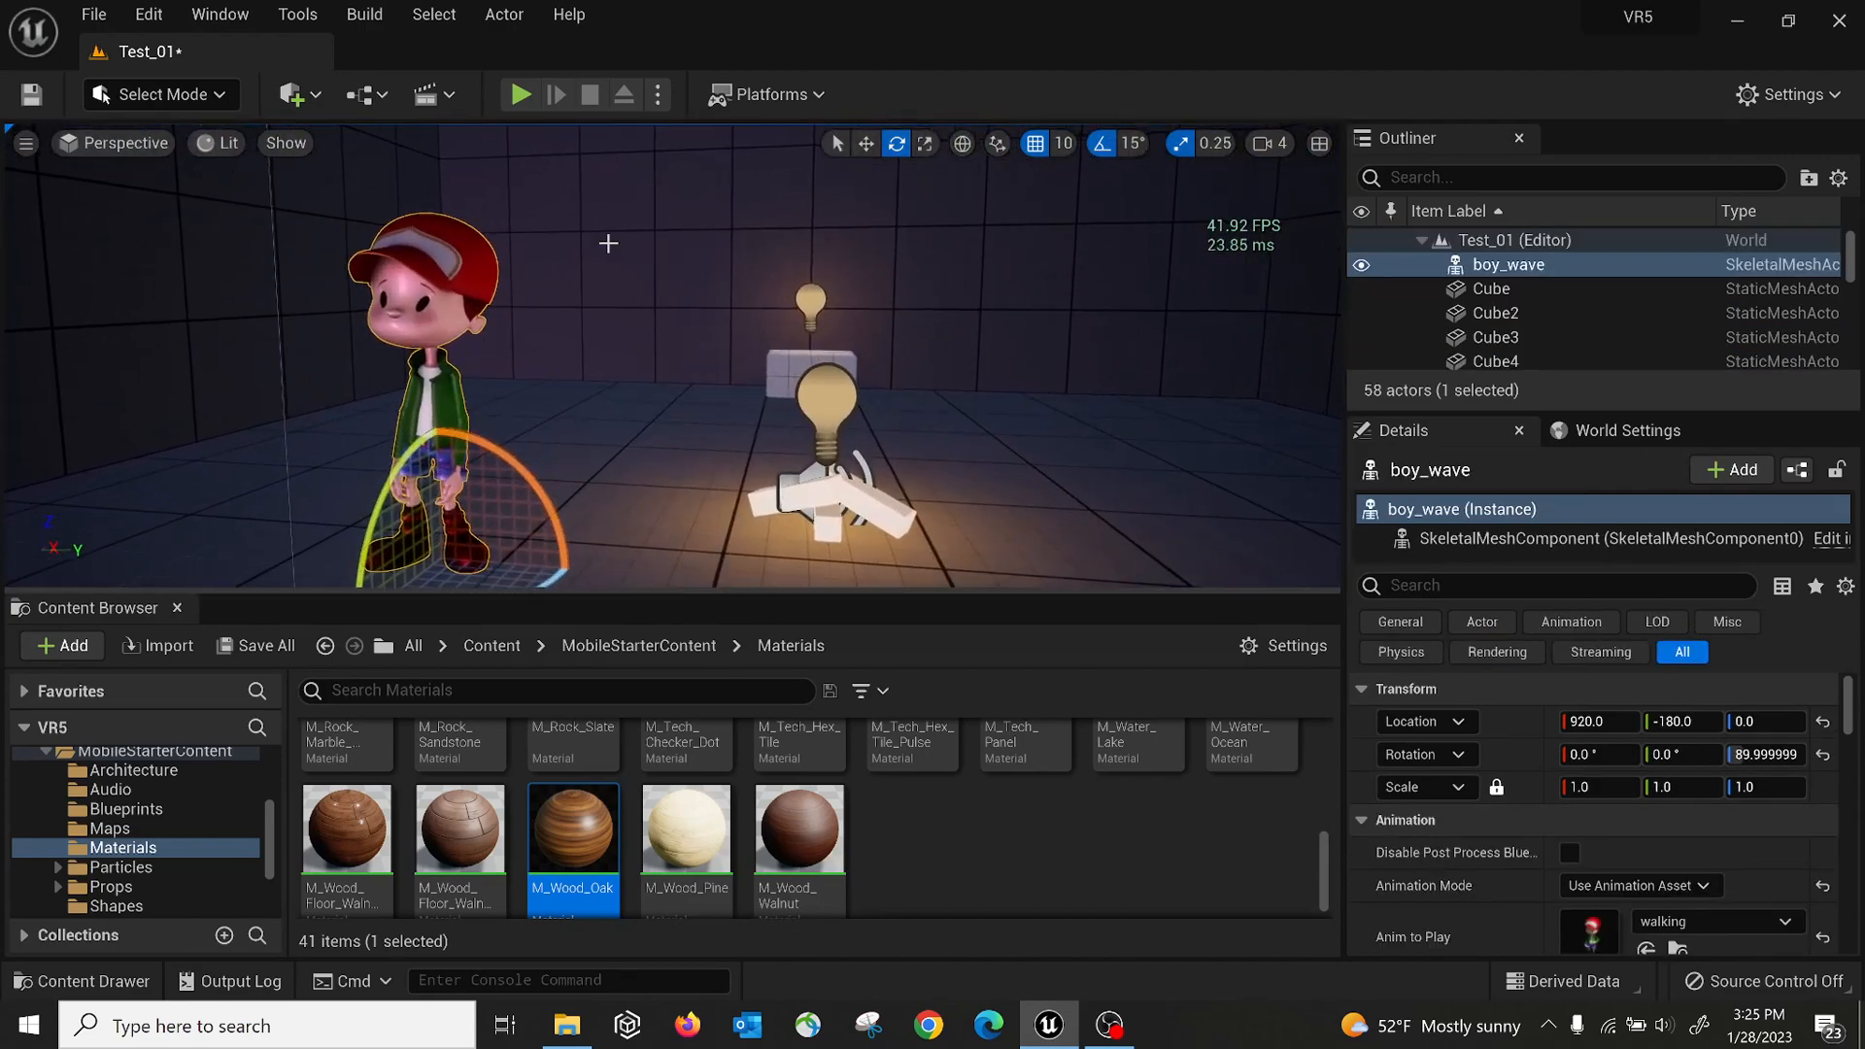
click(811, 303)
right_drag(876, 303, 814, 329)
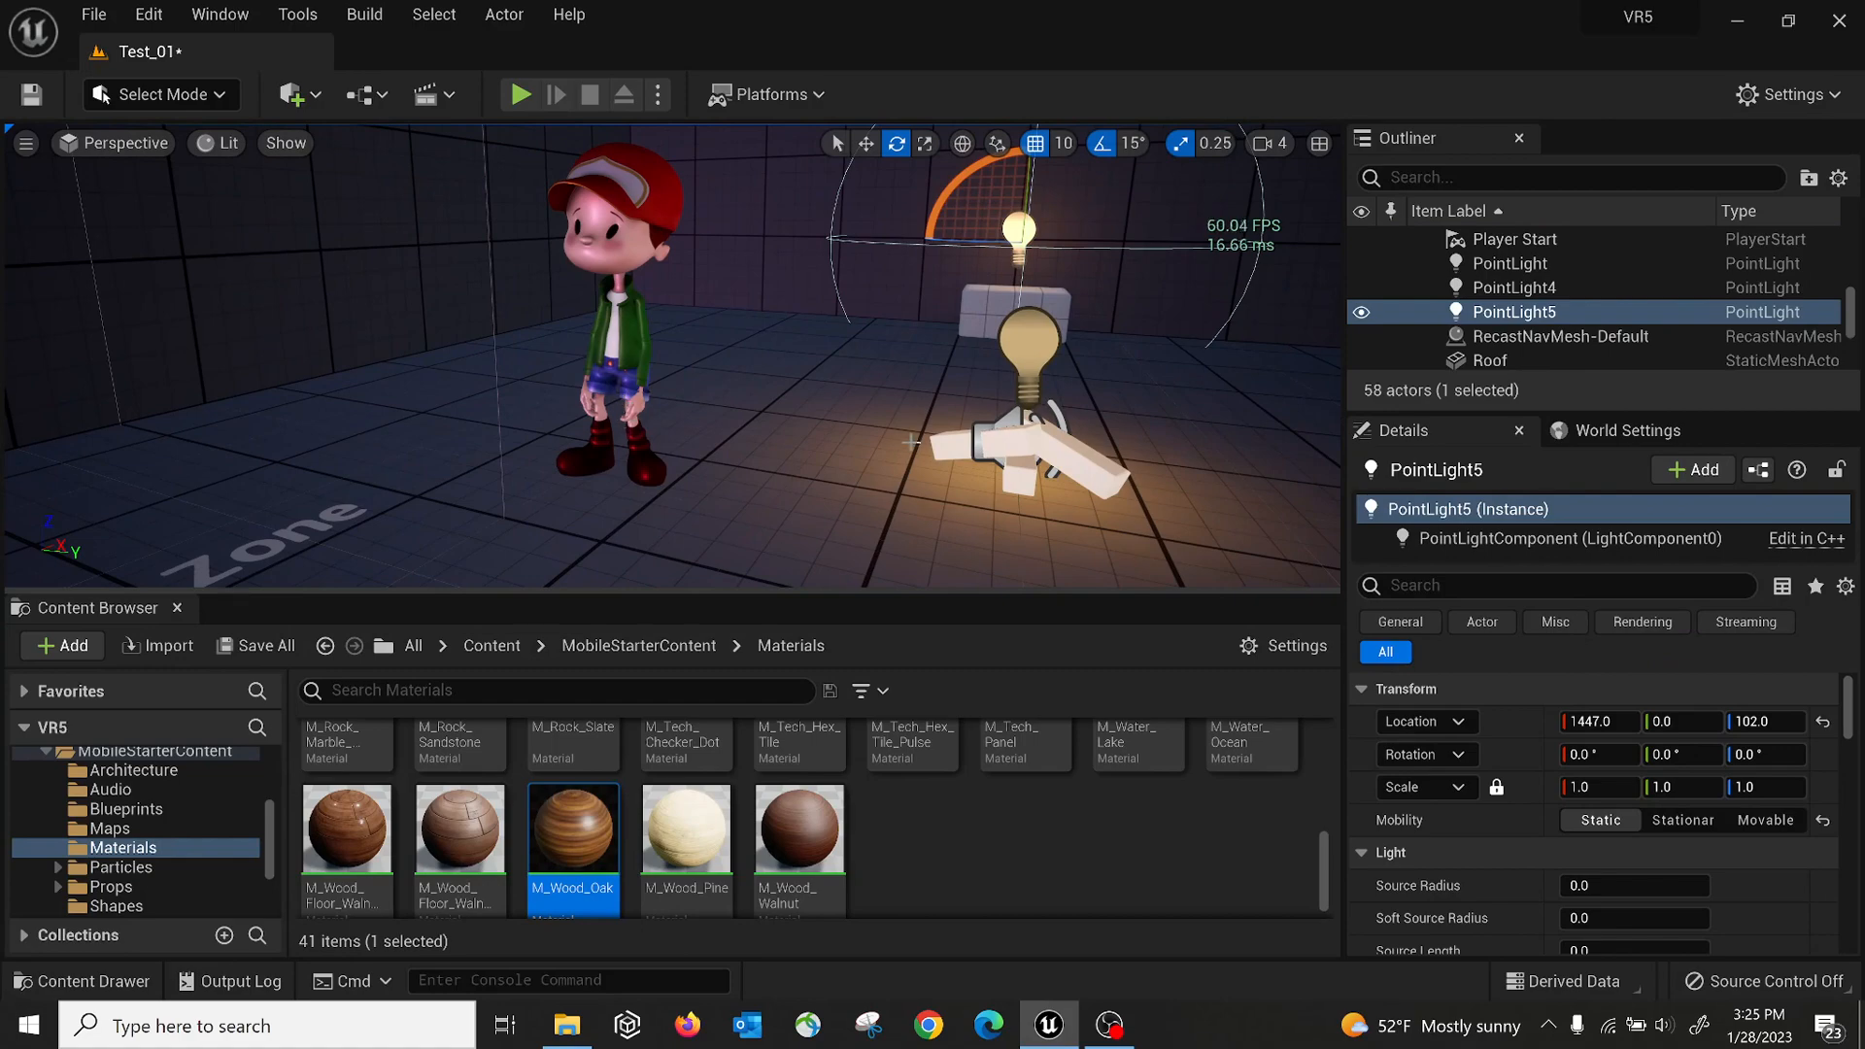
right_drag(910, 442, 1099, 412)
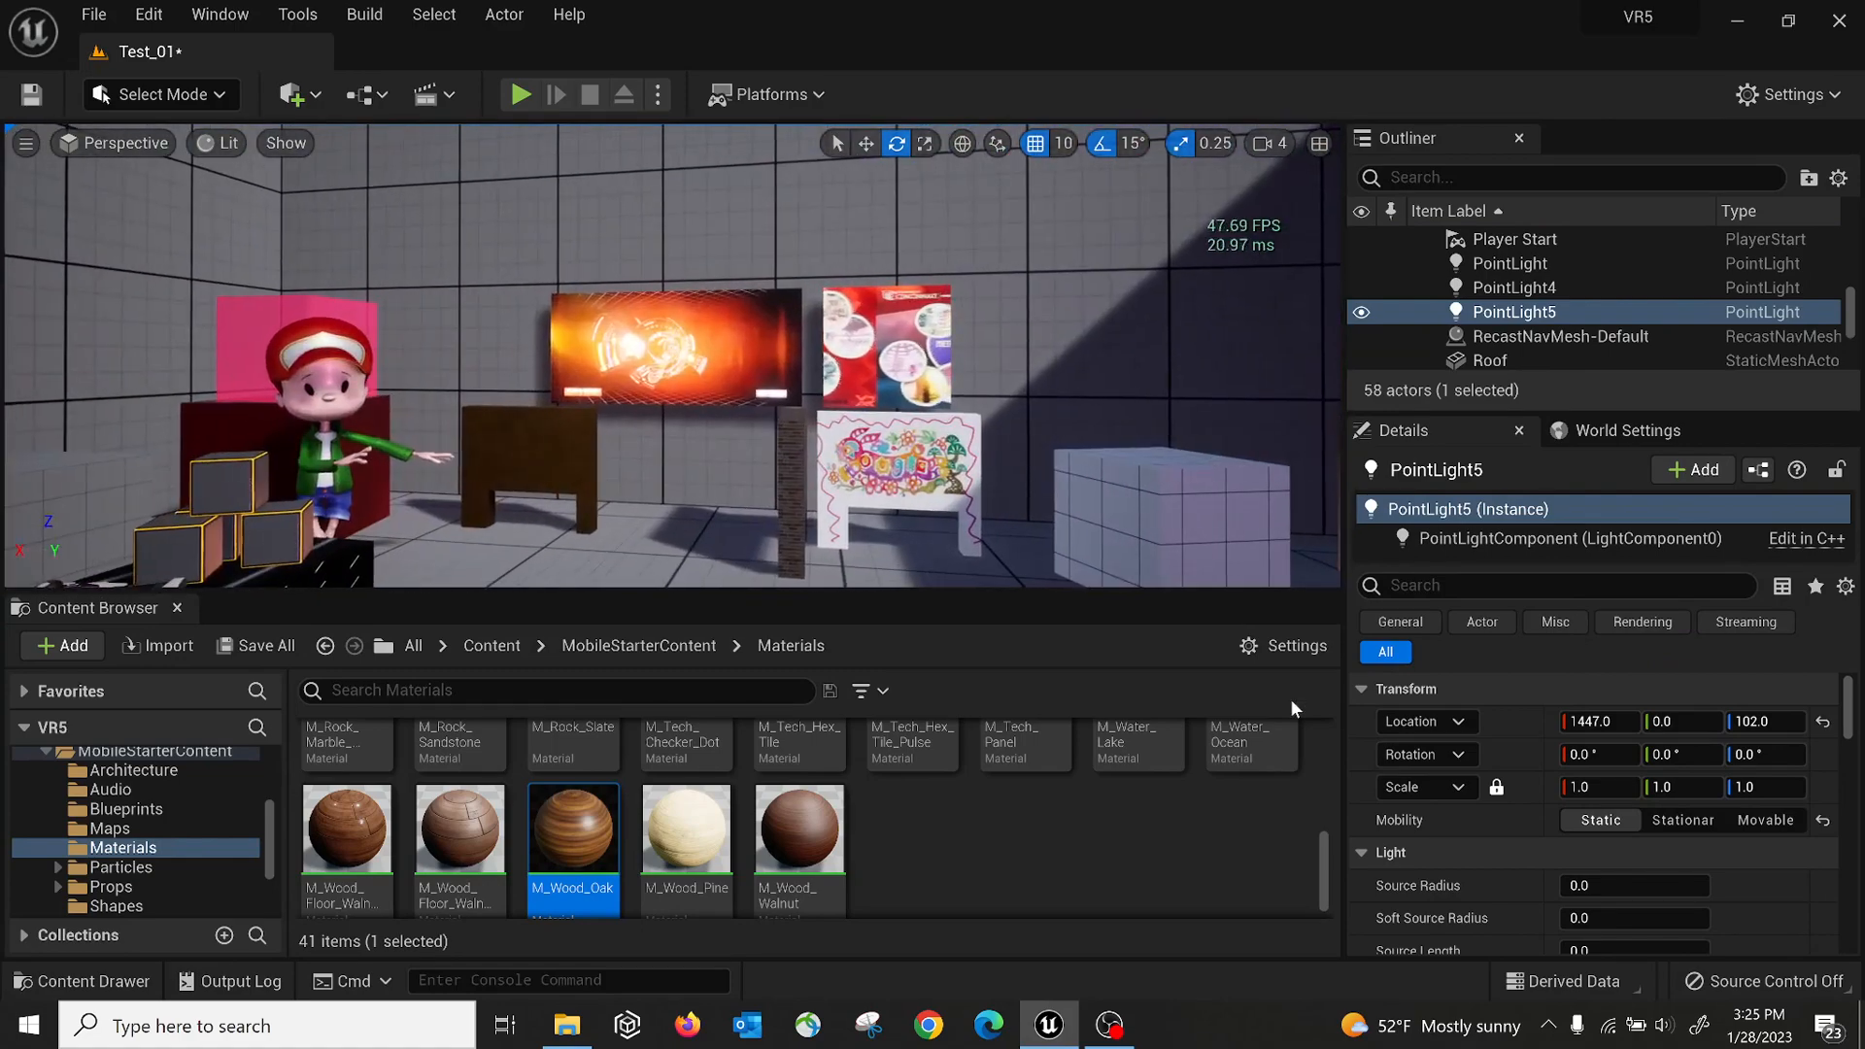
Play the level and walk past the posters, characters, campfire room and page board to check the frame rate, and end the session
click(525, 94)
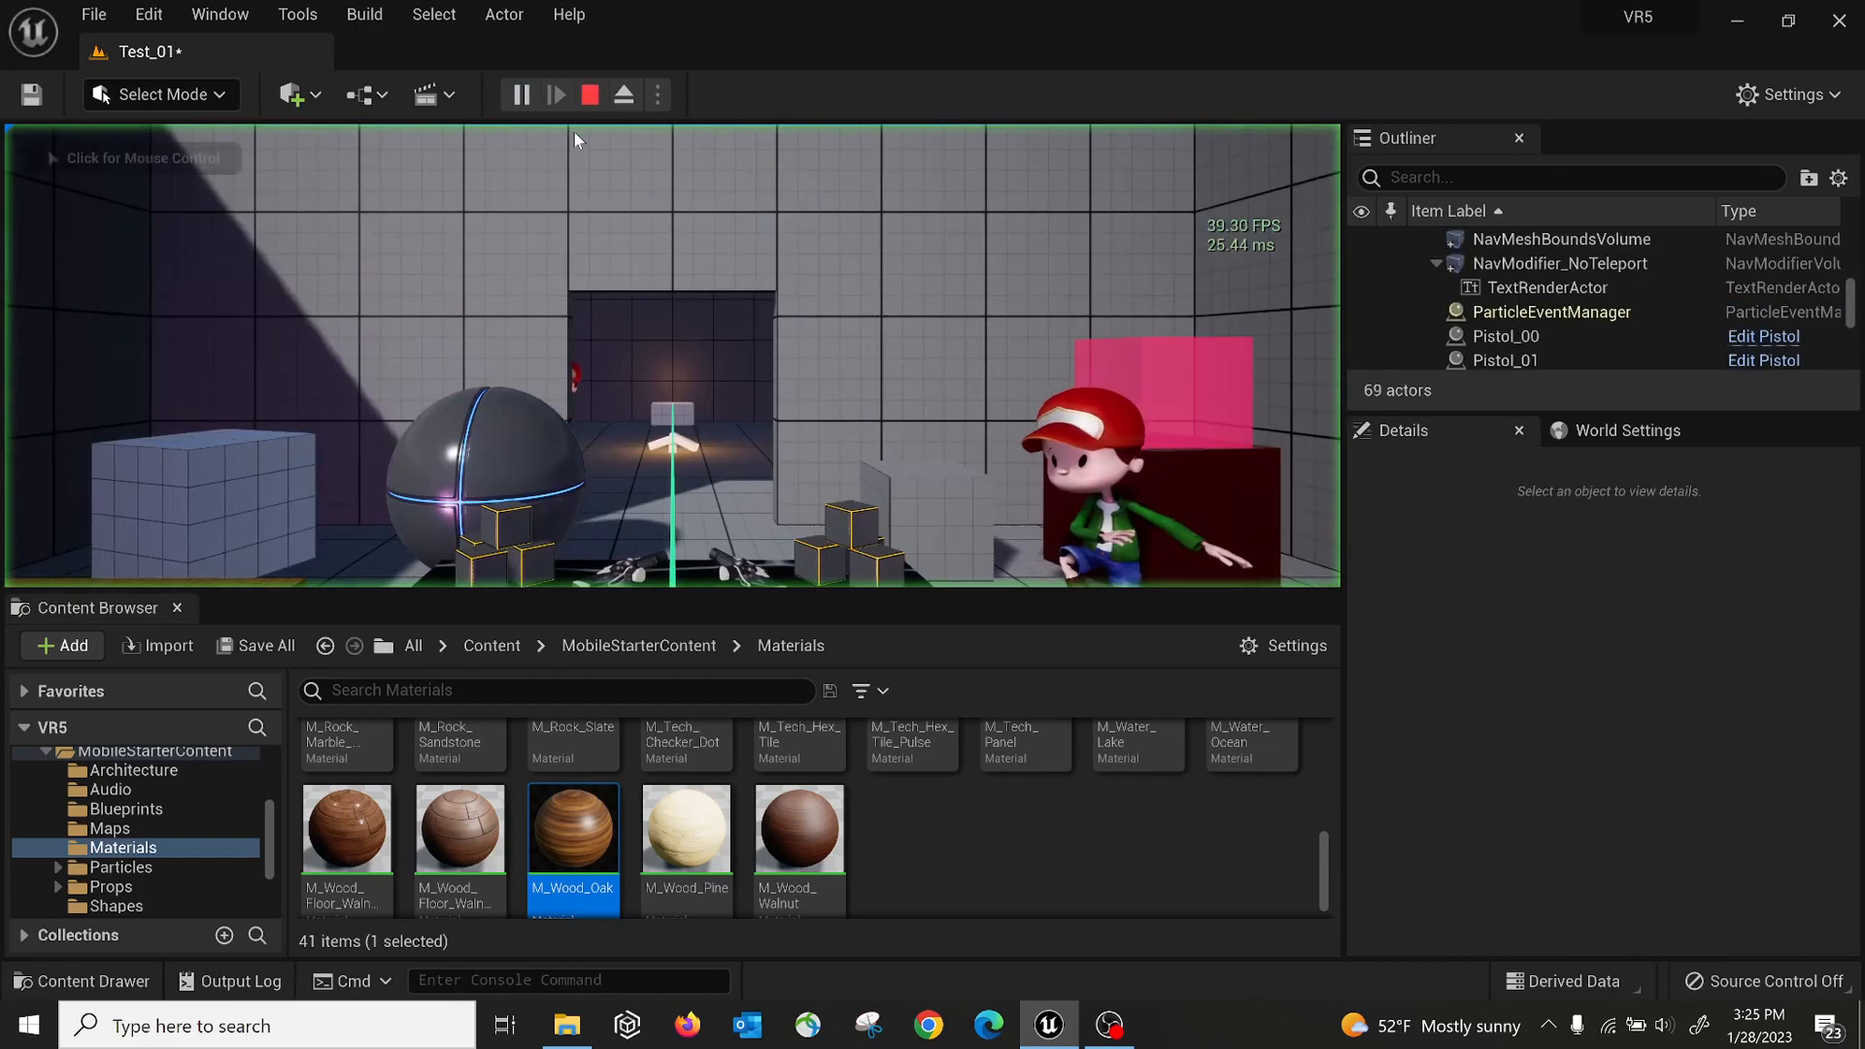
key(w)
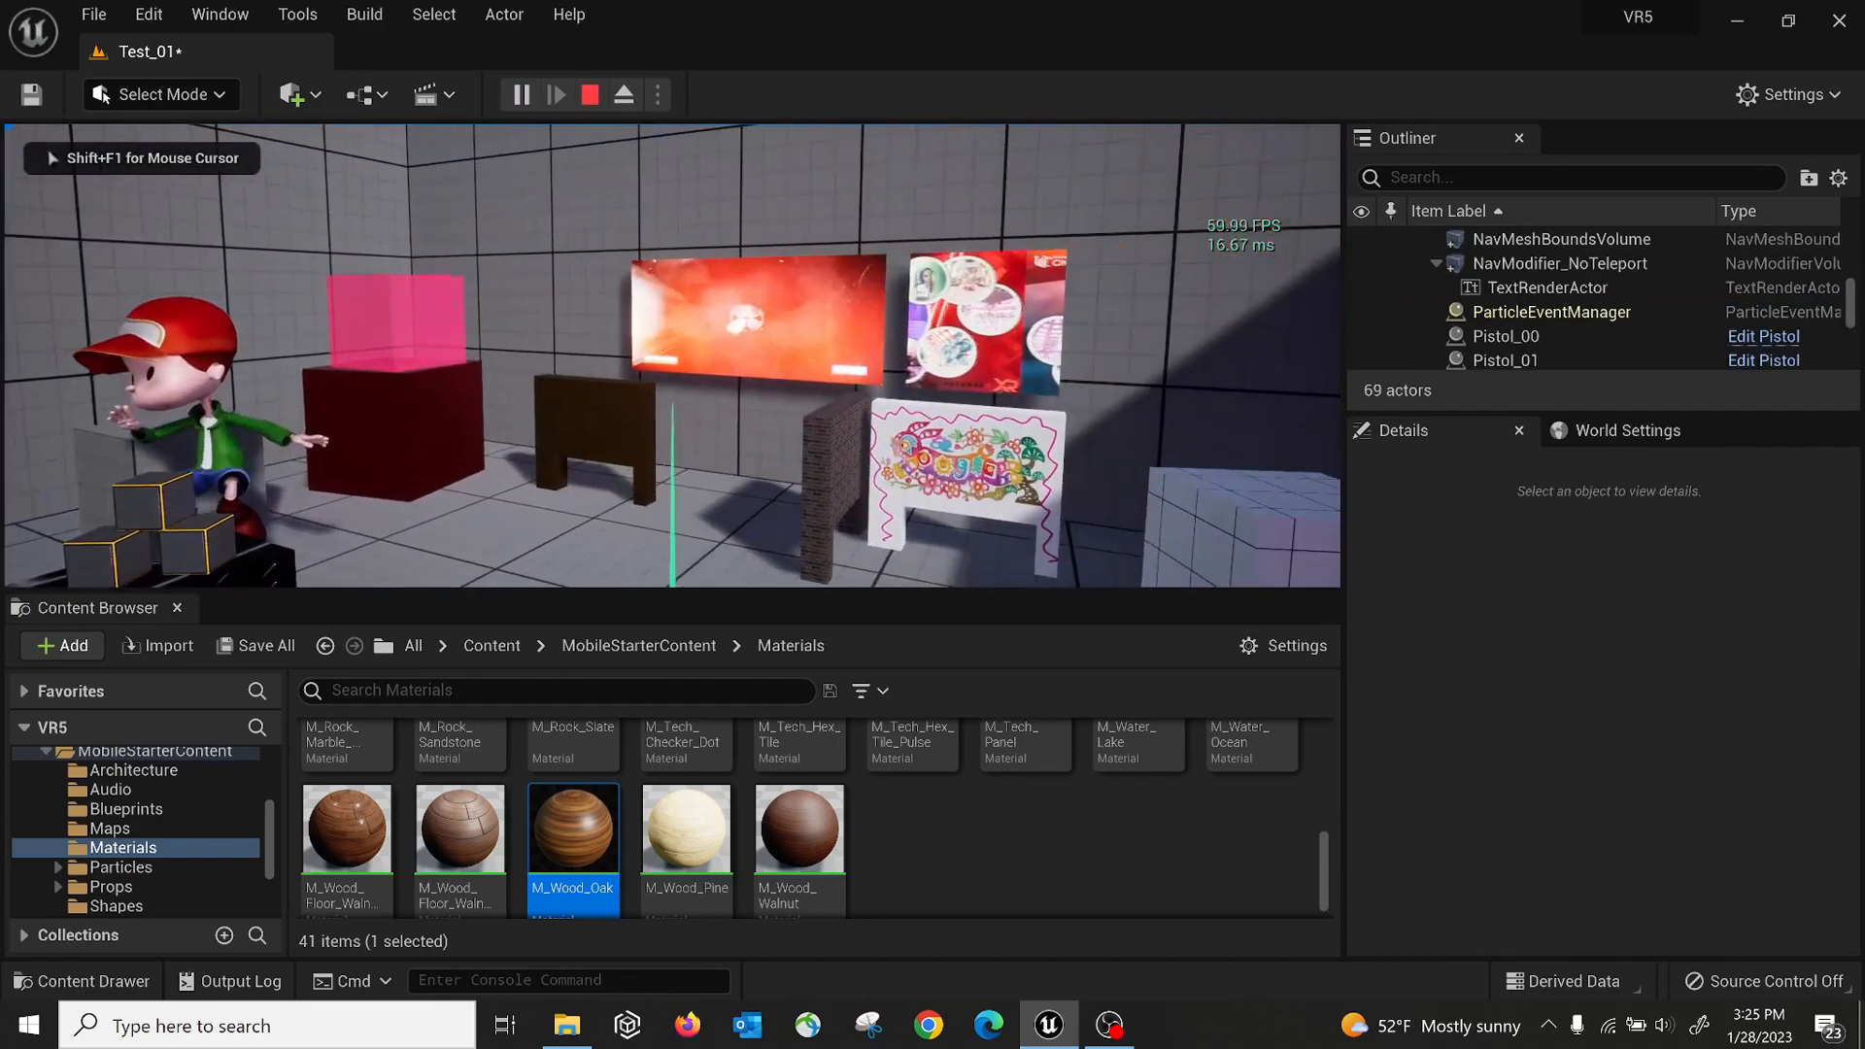
key(w)
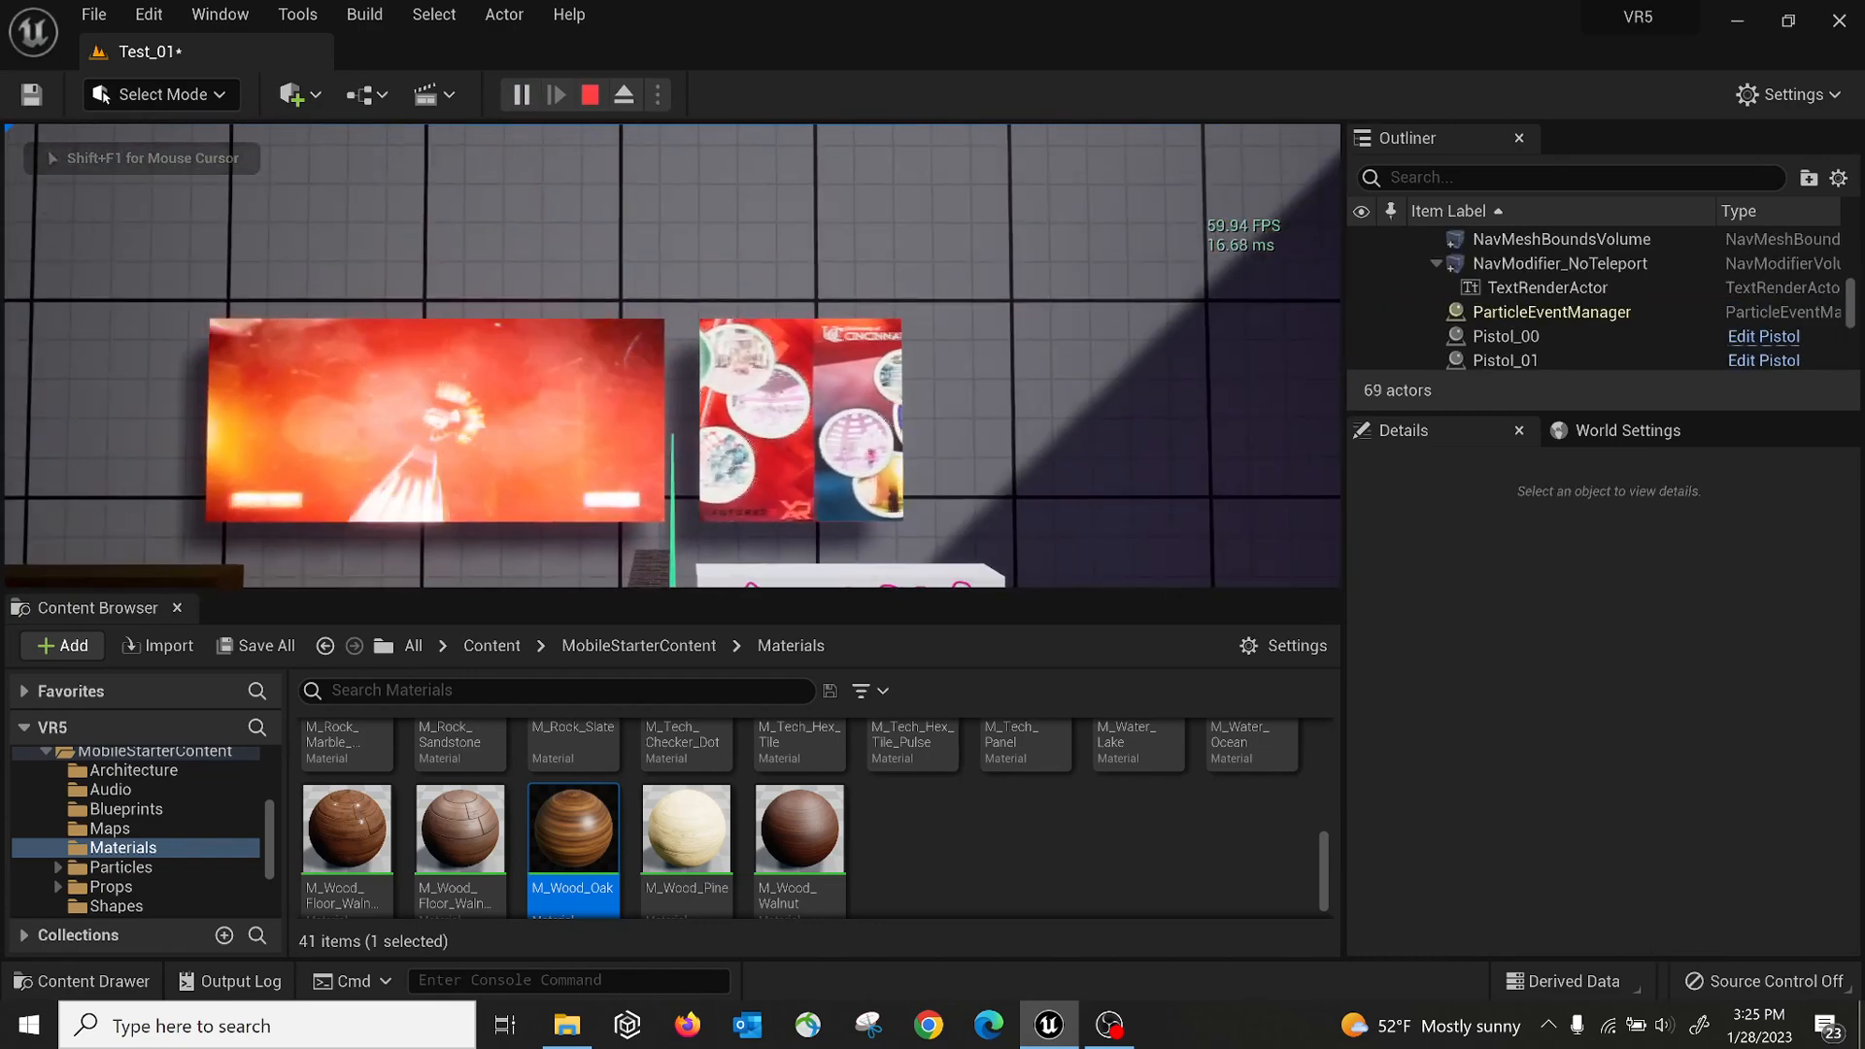
key(w)
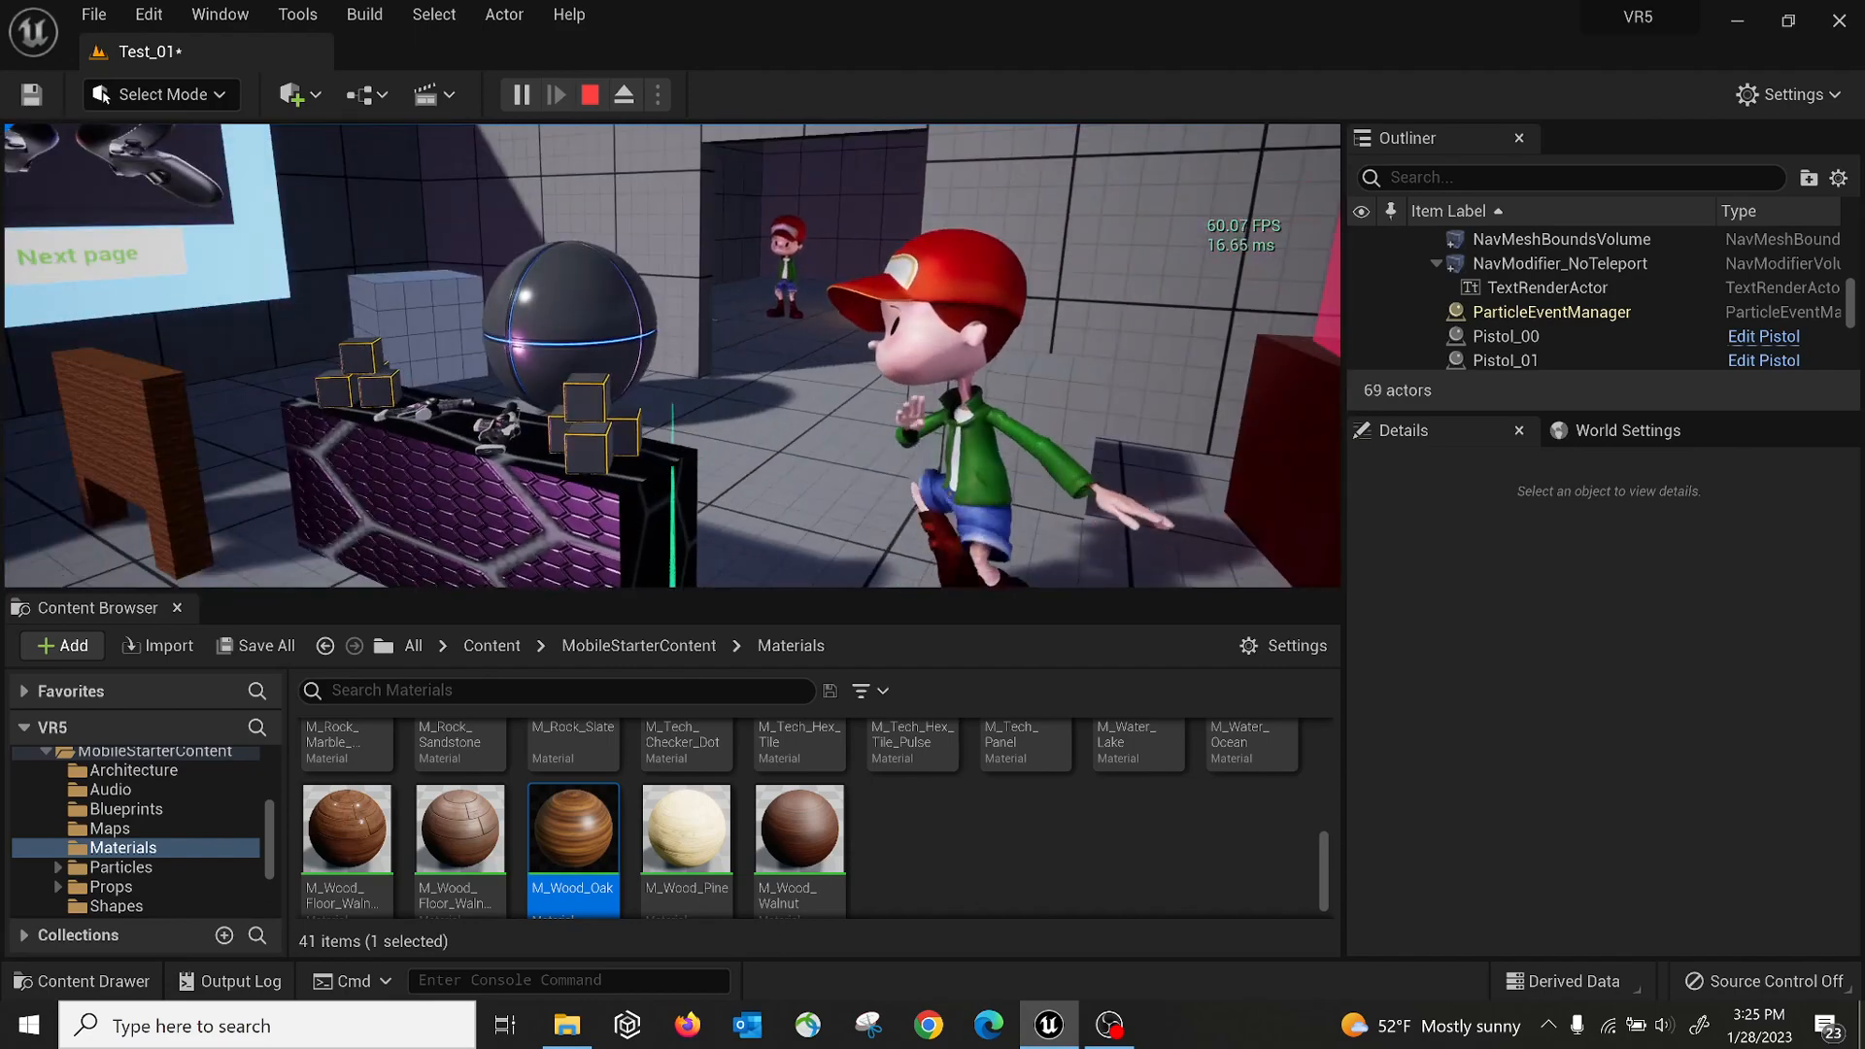
key(w)
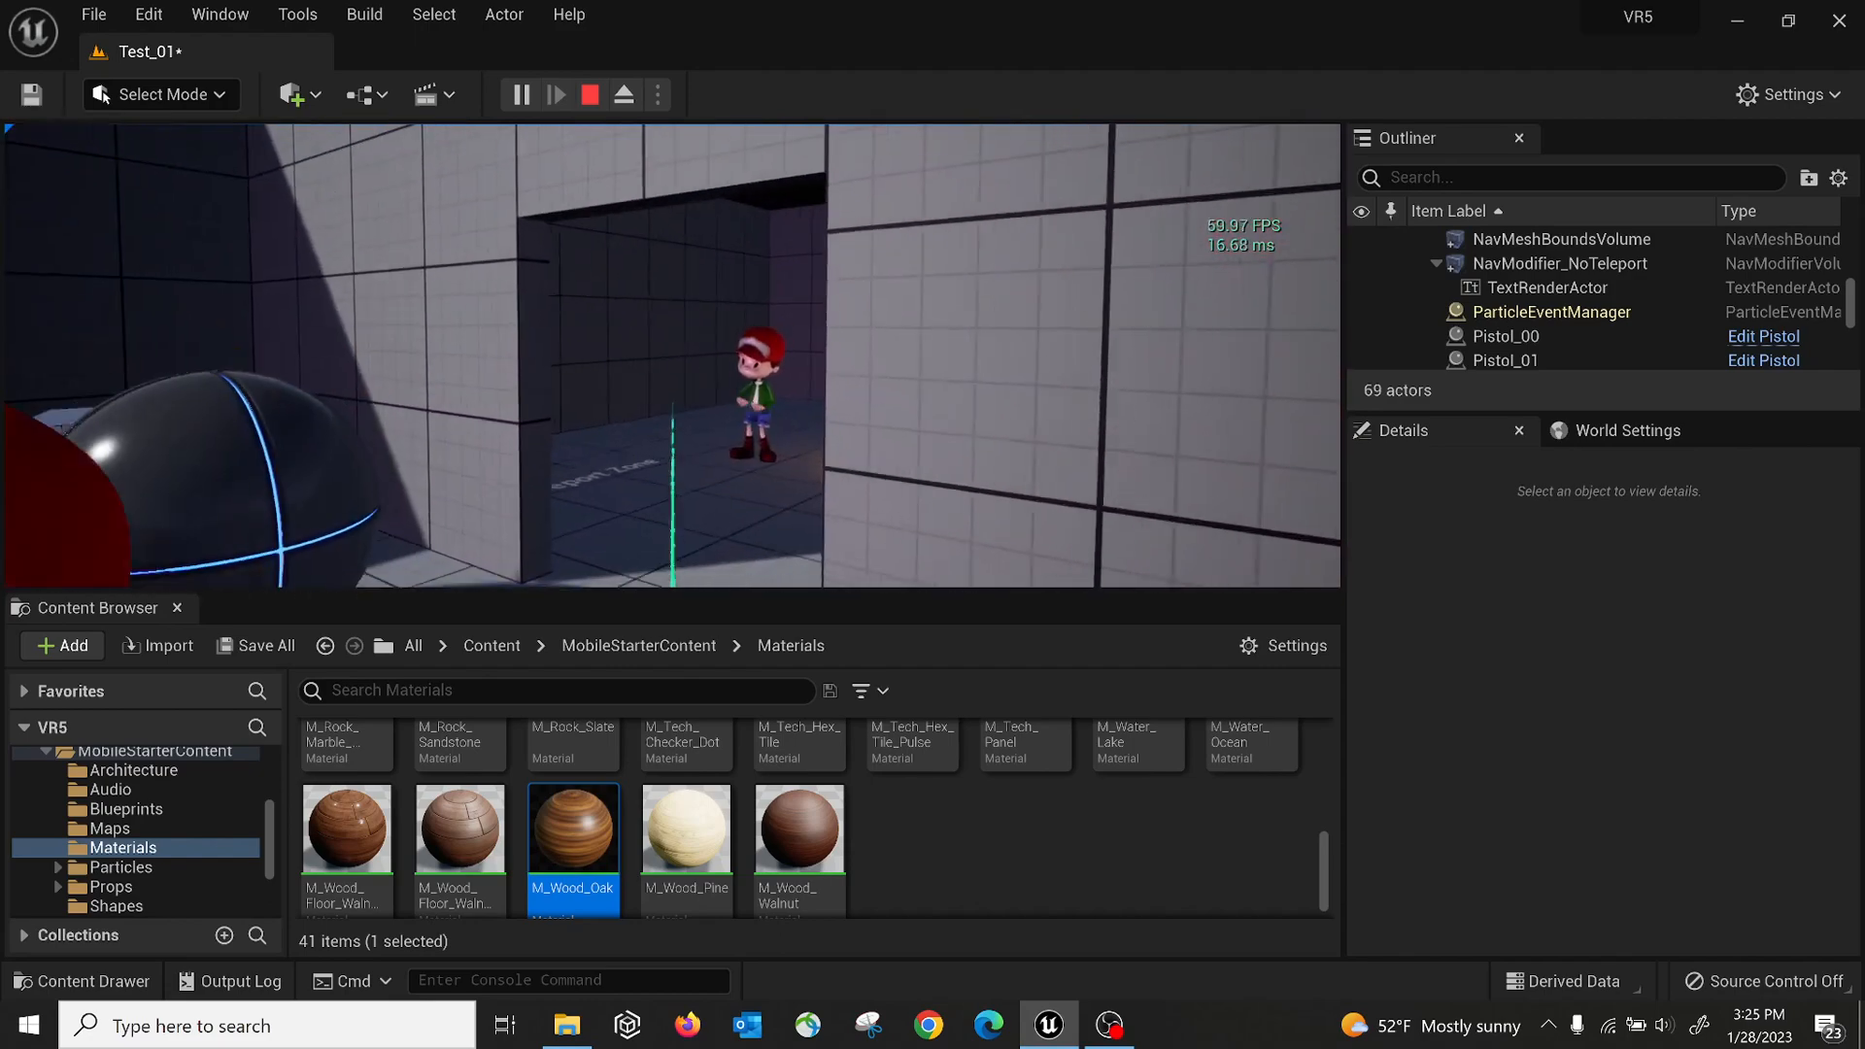
key(w)
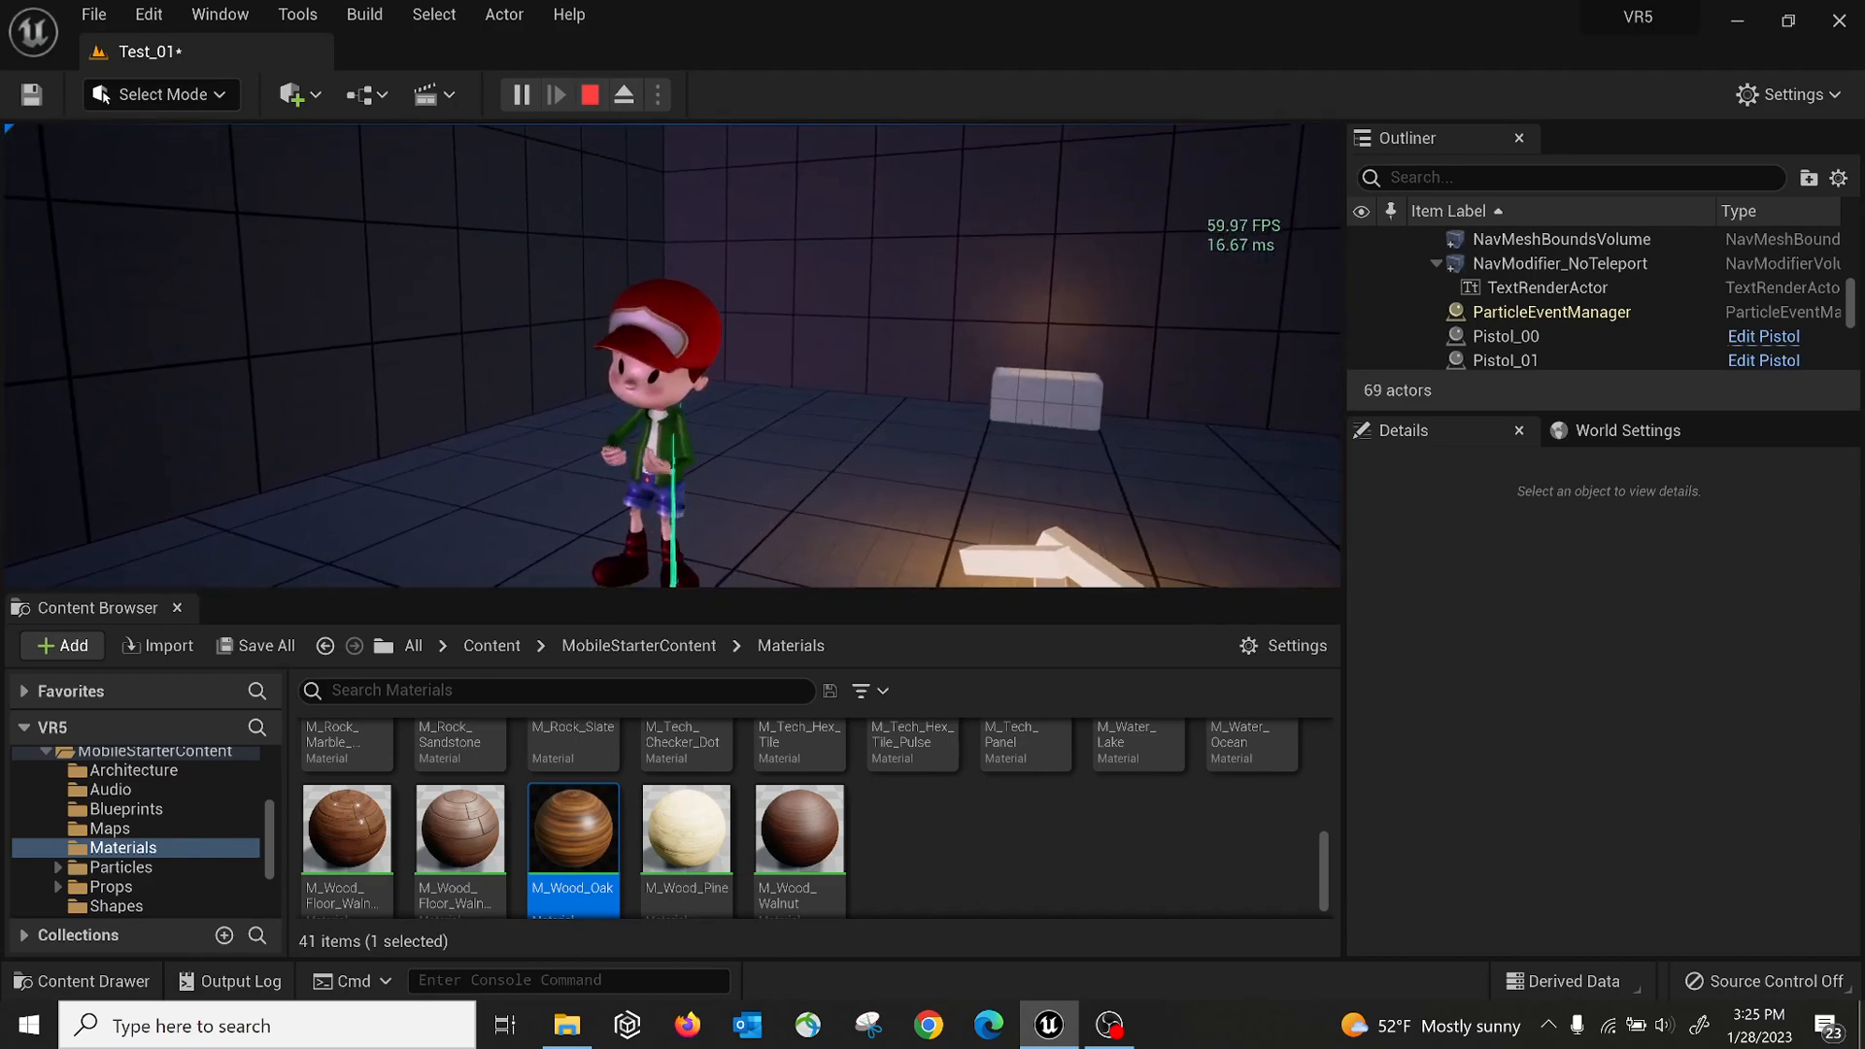
key(w)
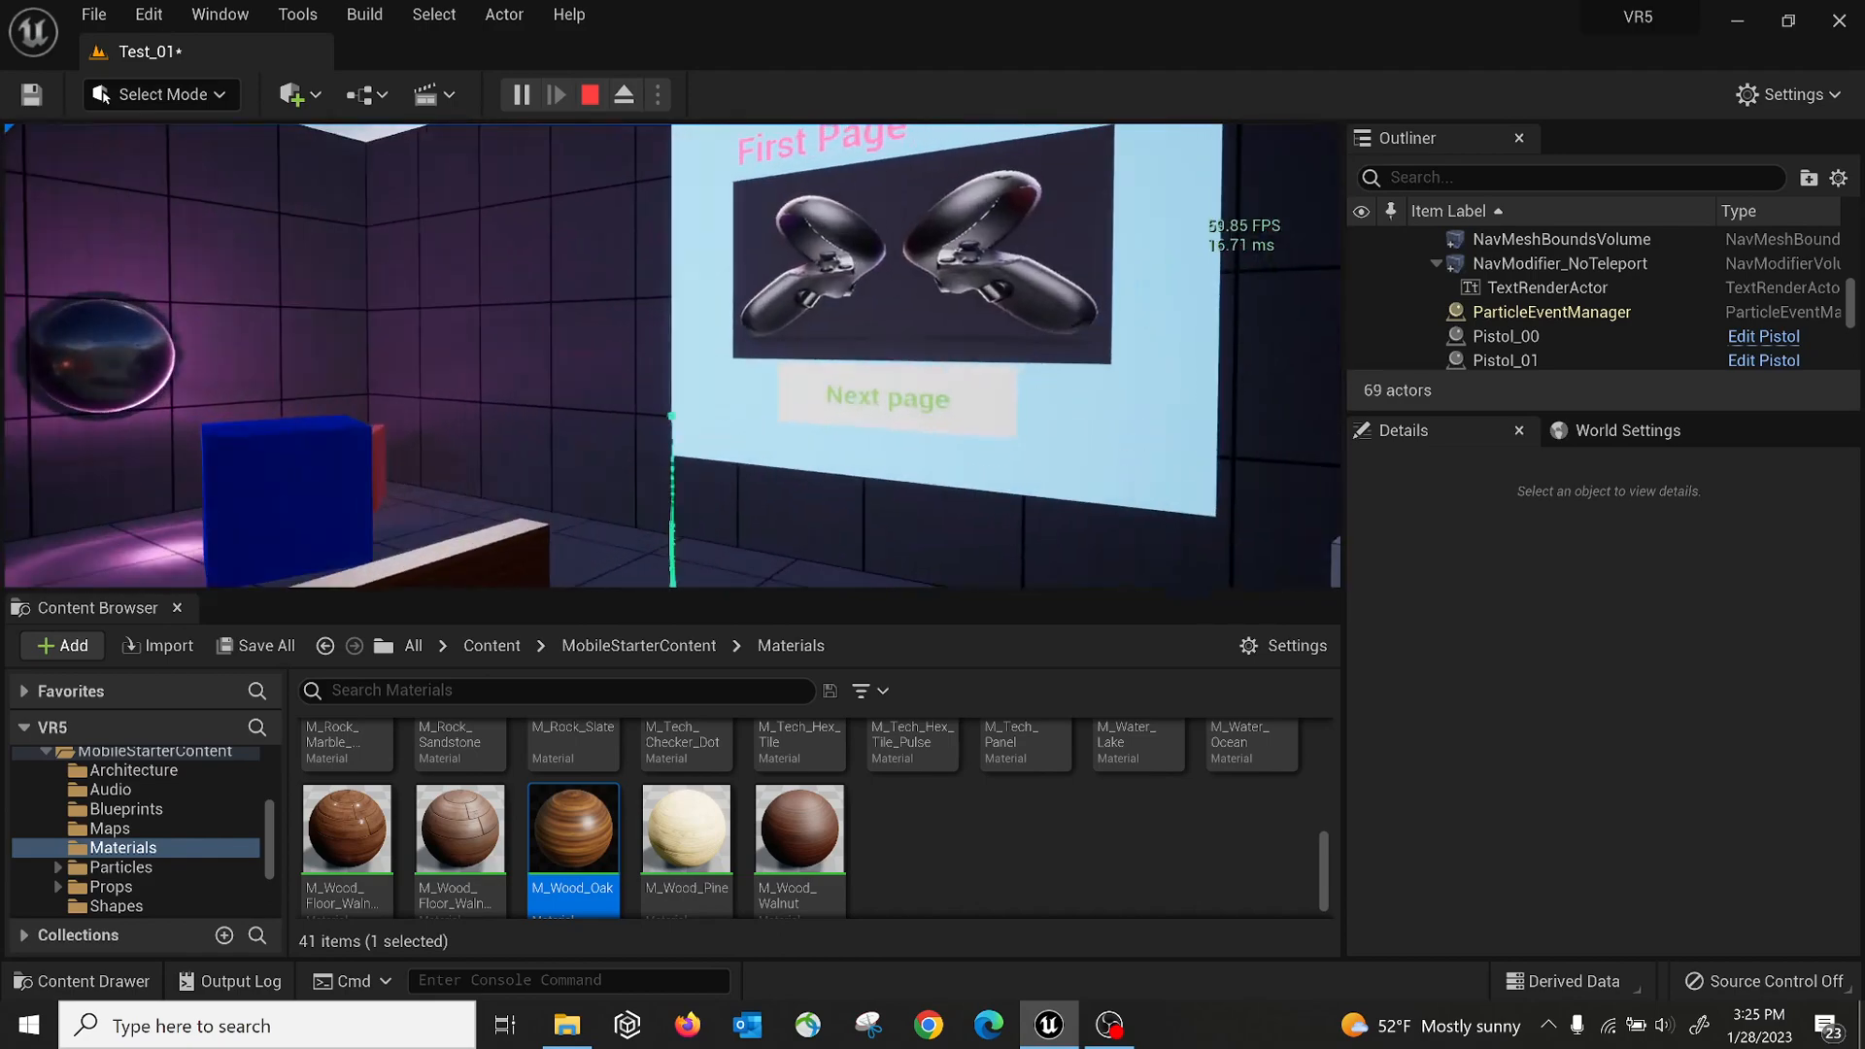
click(672, 475)
click(672, 475)
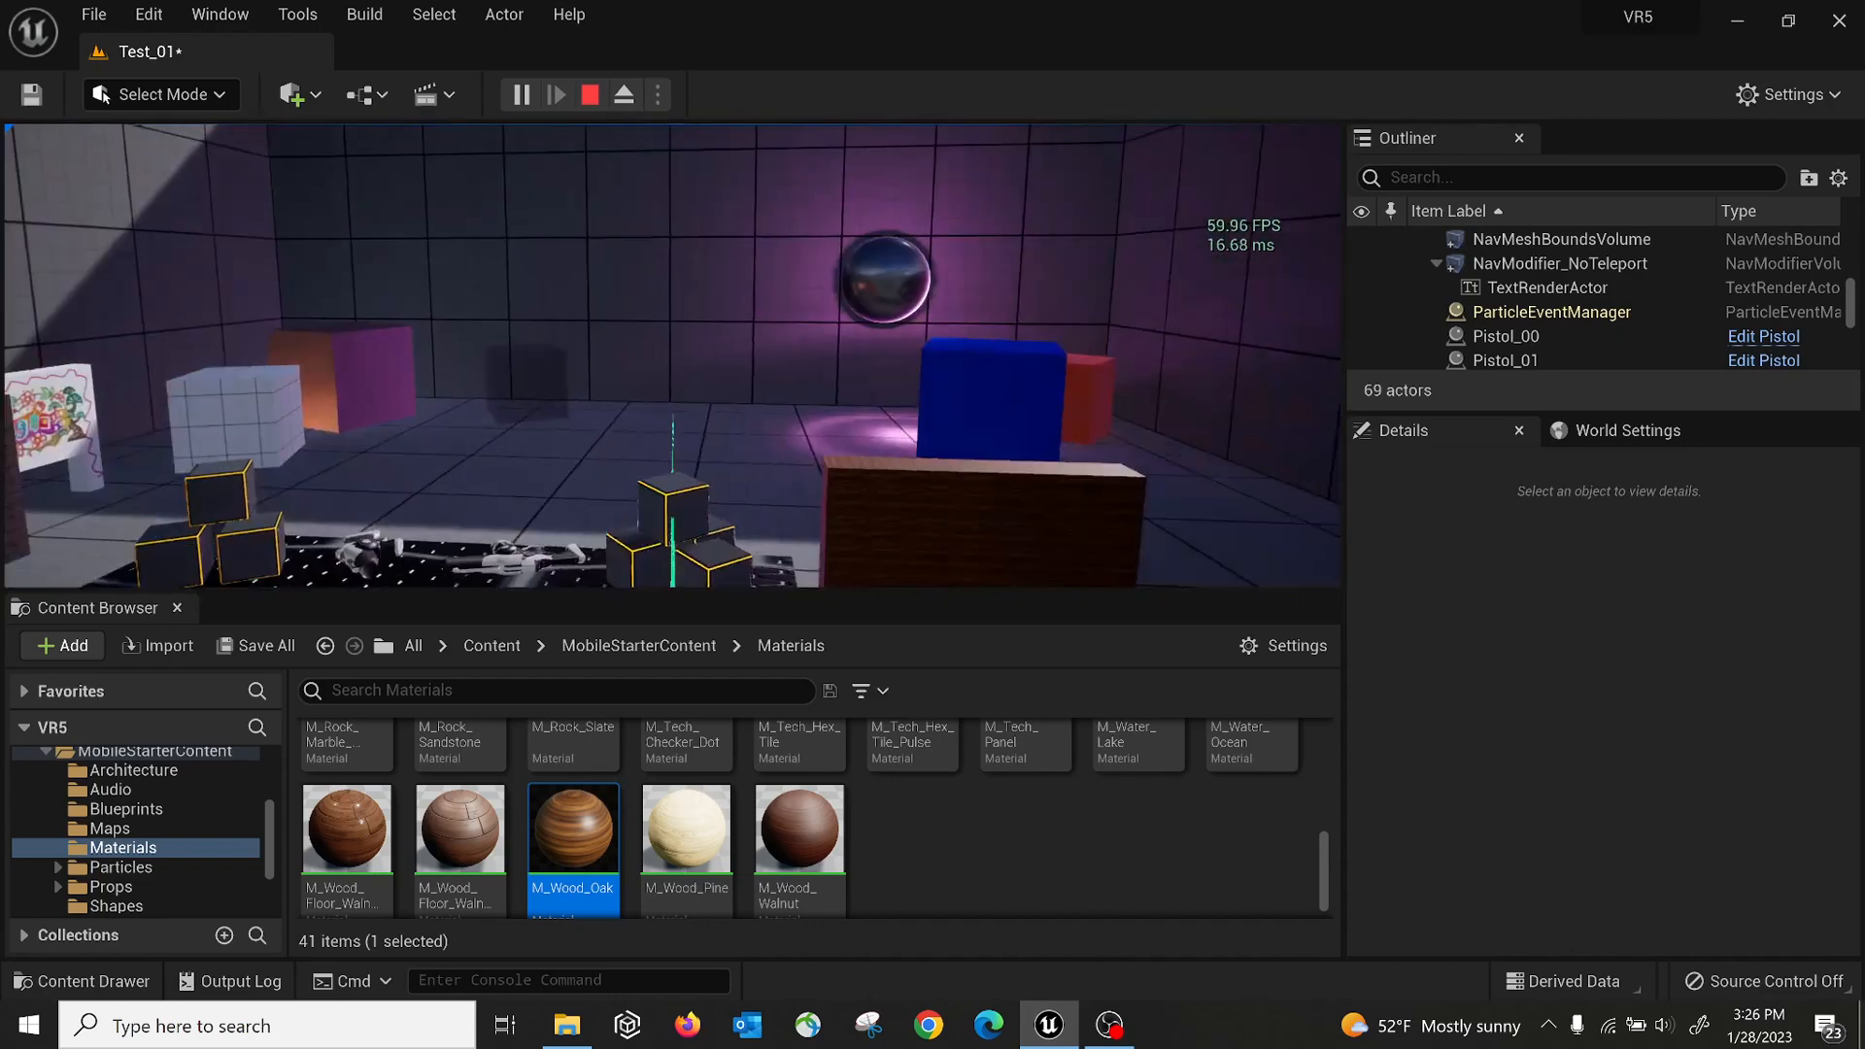
key(w)
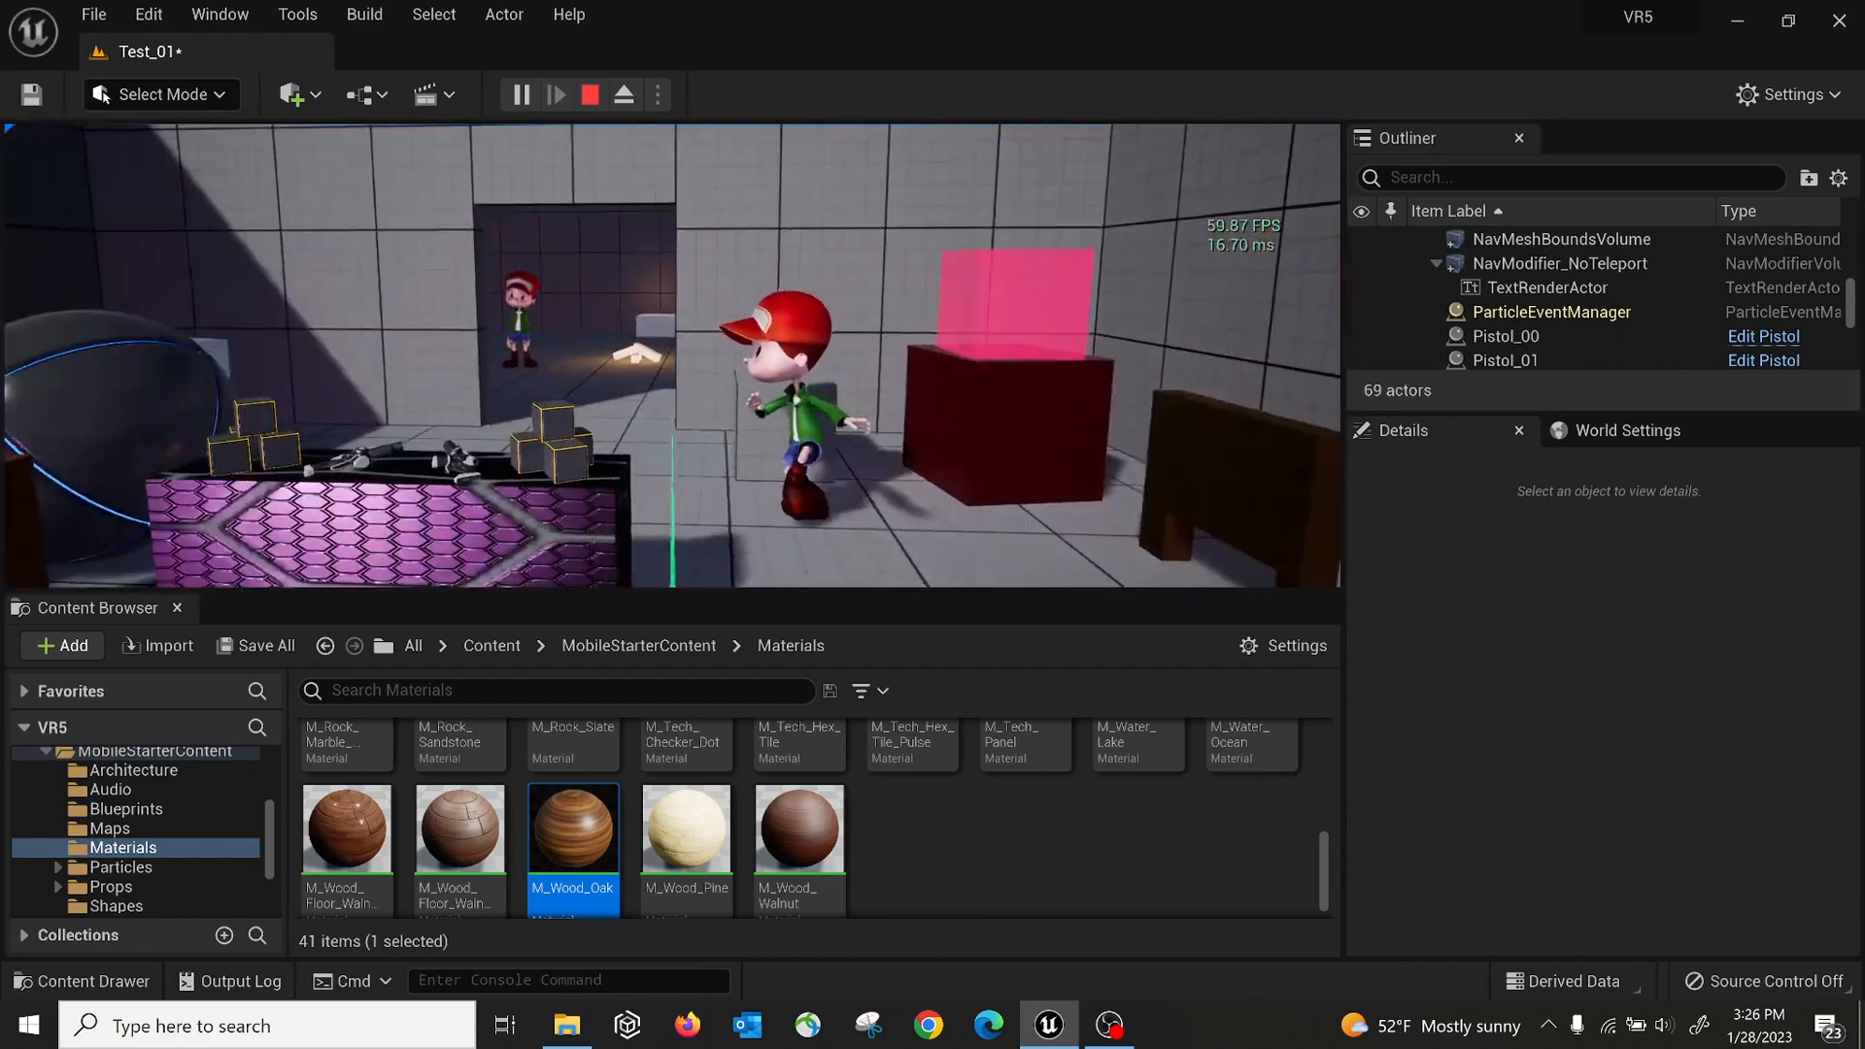
key(Escape)
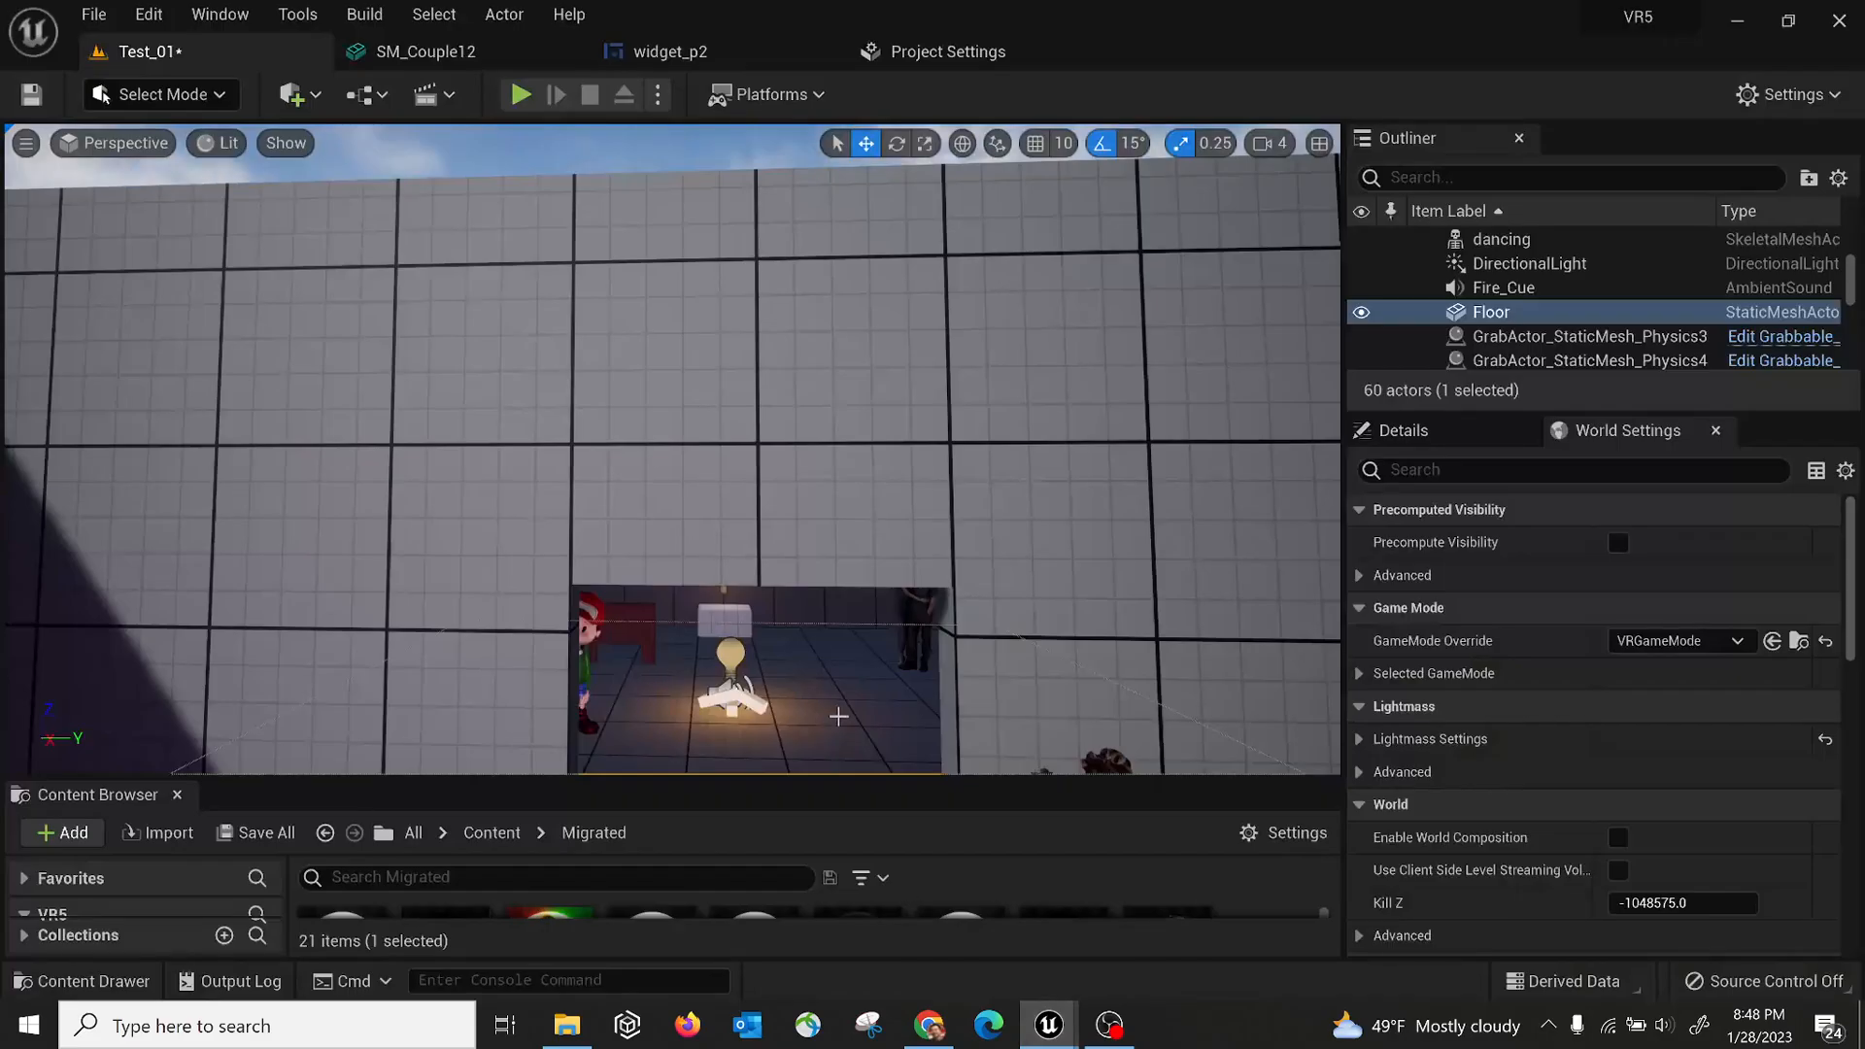
Review the specific movies to package in the Project Settings' Packaging section and switch to the TM2UE5 project
click(924, 56)
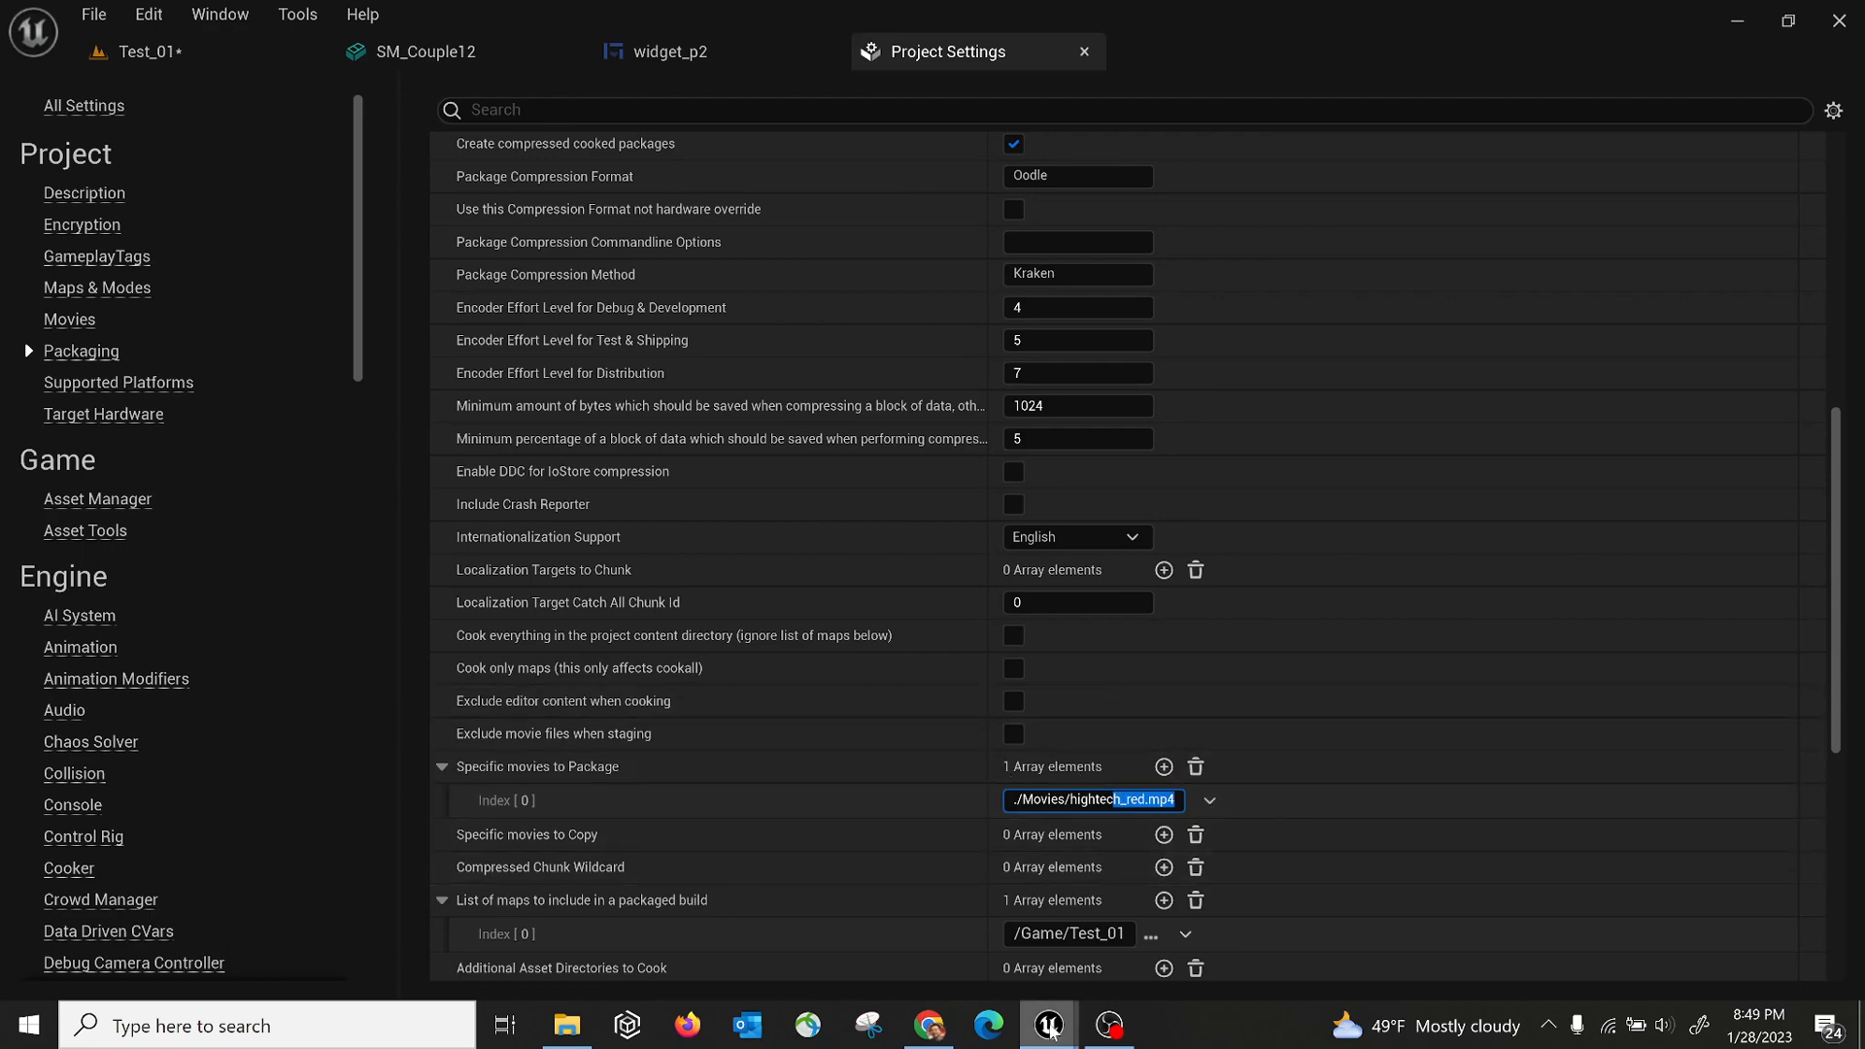
mouse_move(1051, 1028)
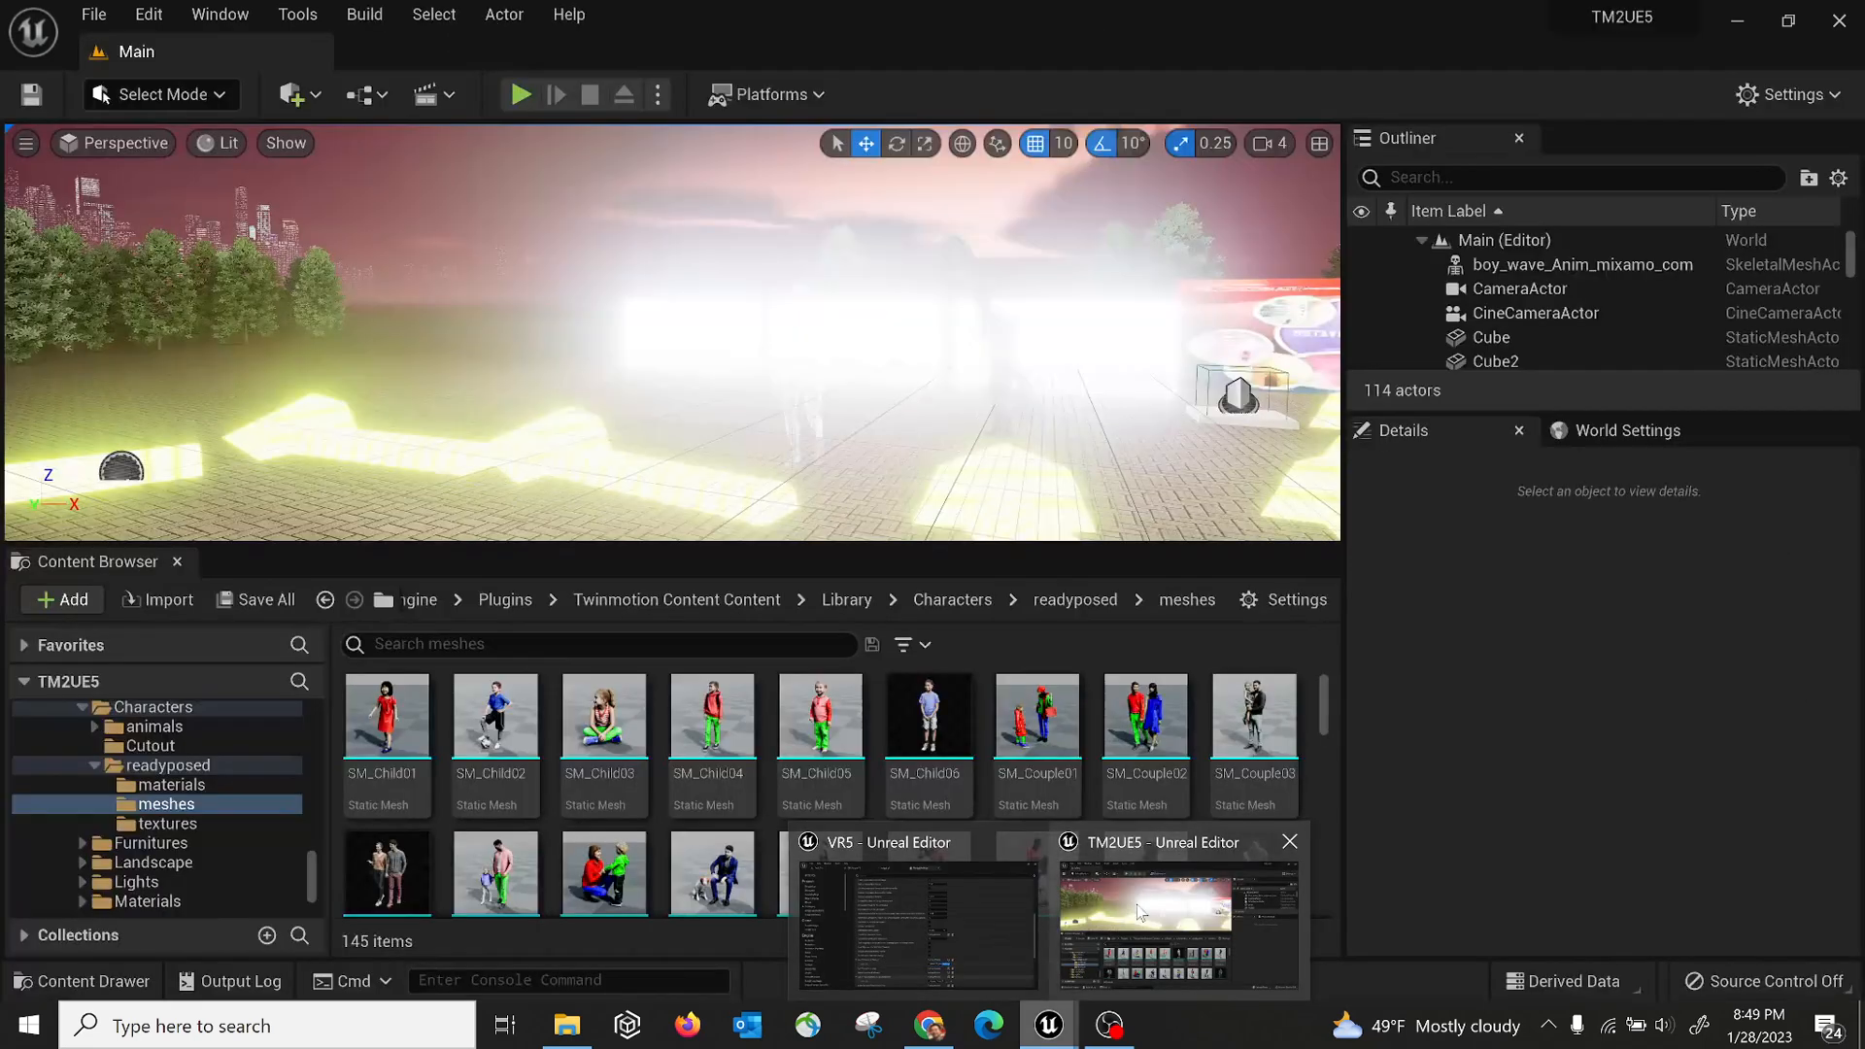
click(1138, 902)
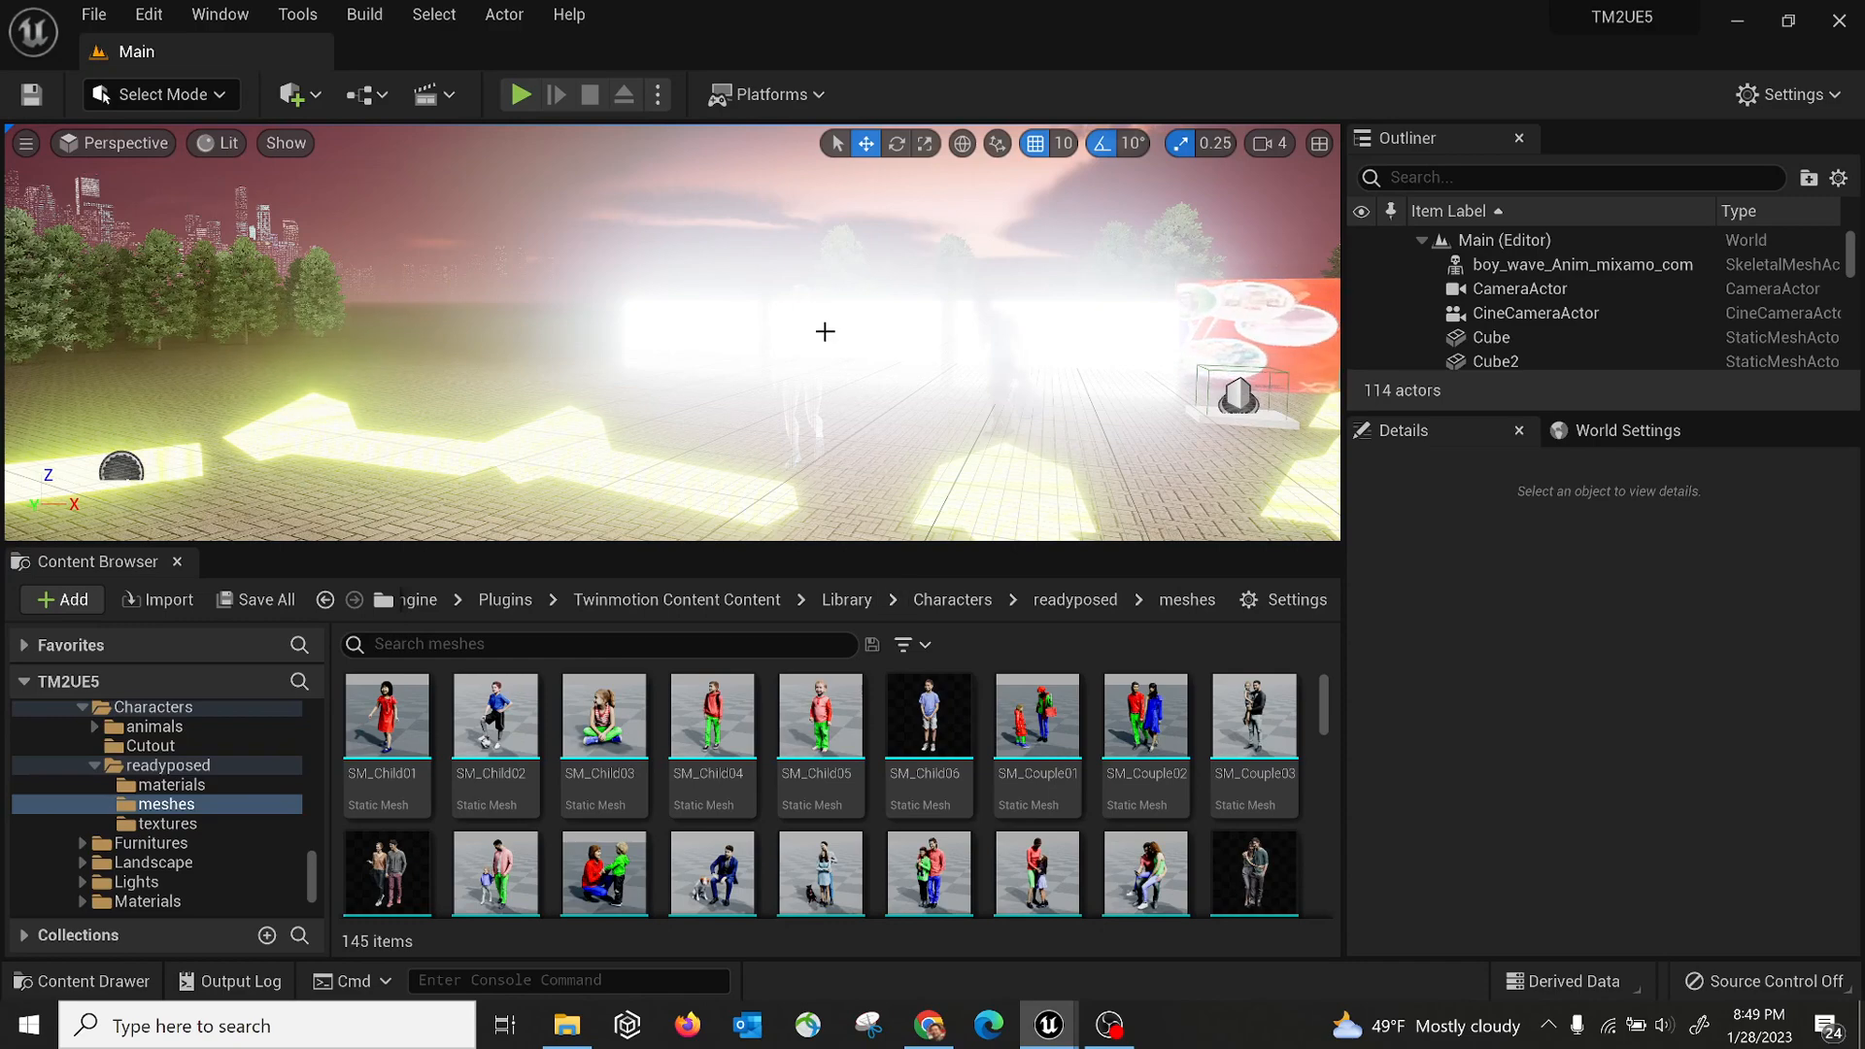
Approach the two metallic mannequins in the plaza and select SKM_Quinn_Simple2 to view its skeletal mesh and materials
right_drag(824, 331, 1005, 328)
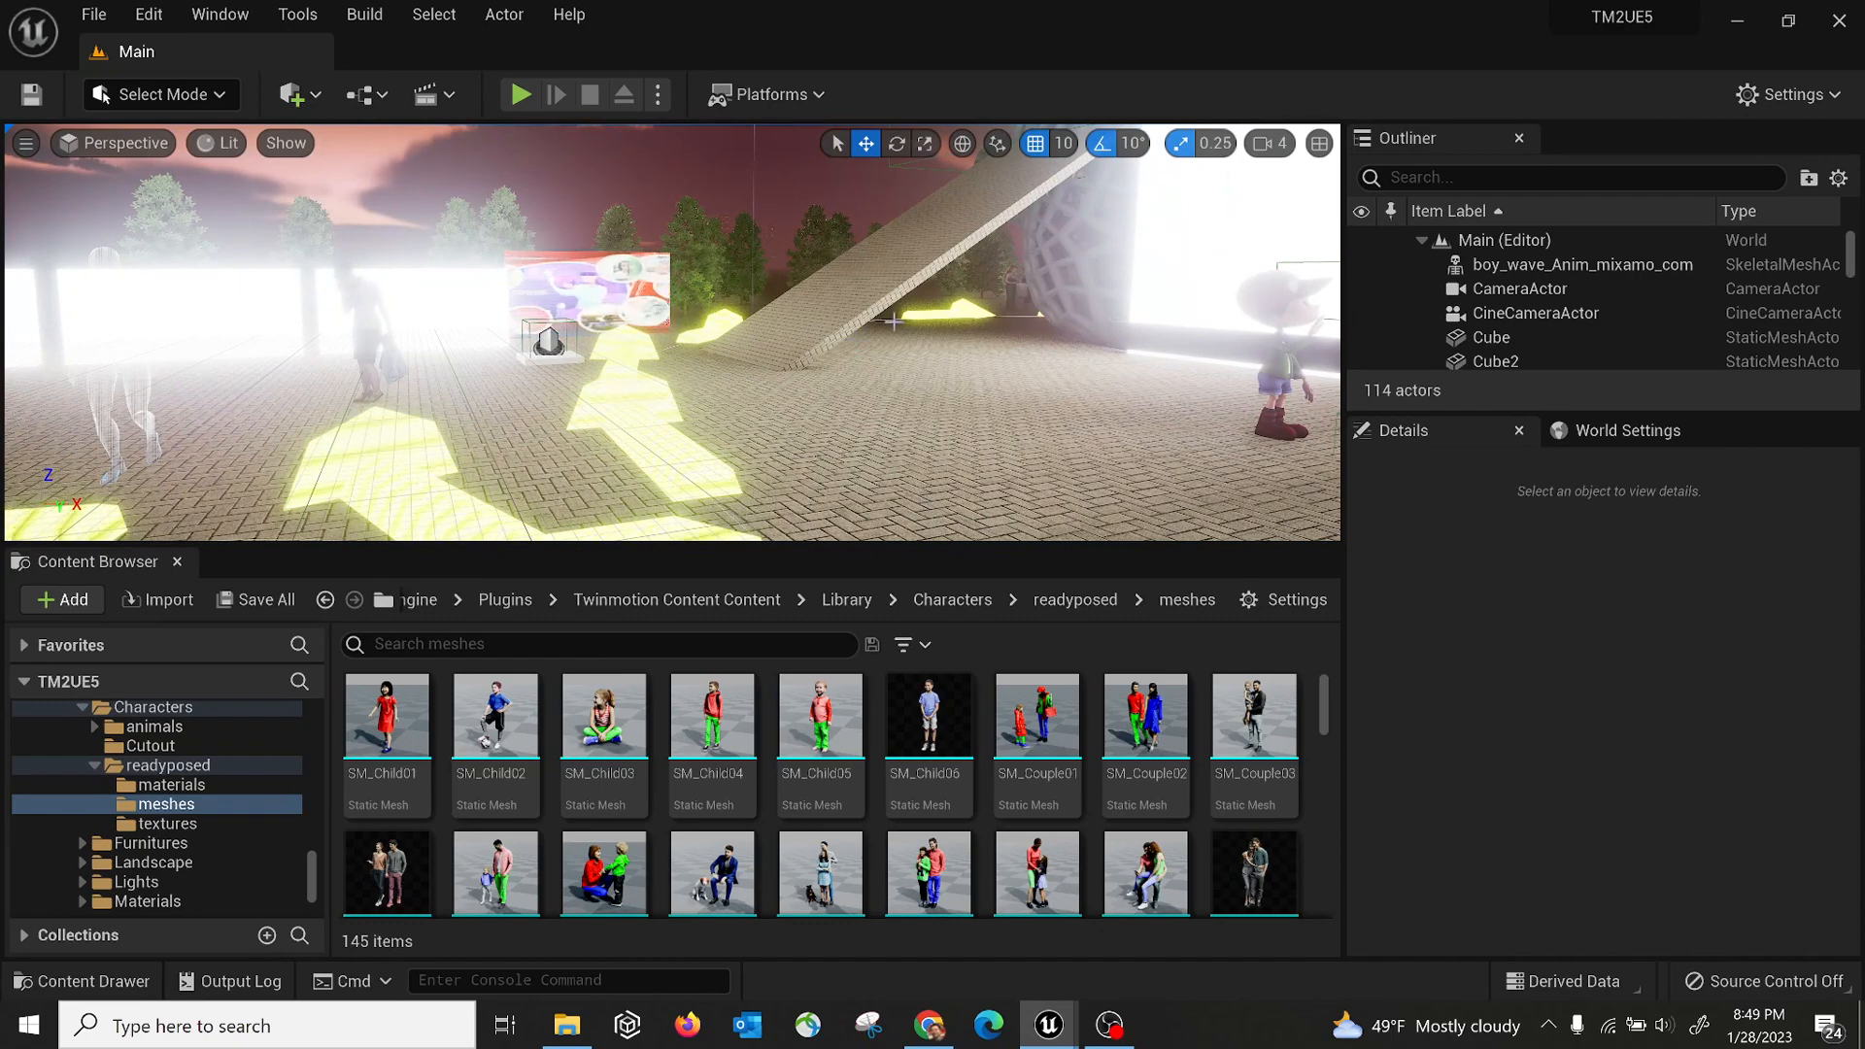
key(w)
right_drag(878, 326, 1146, 365)
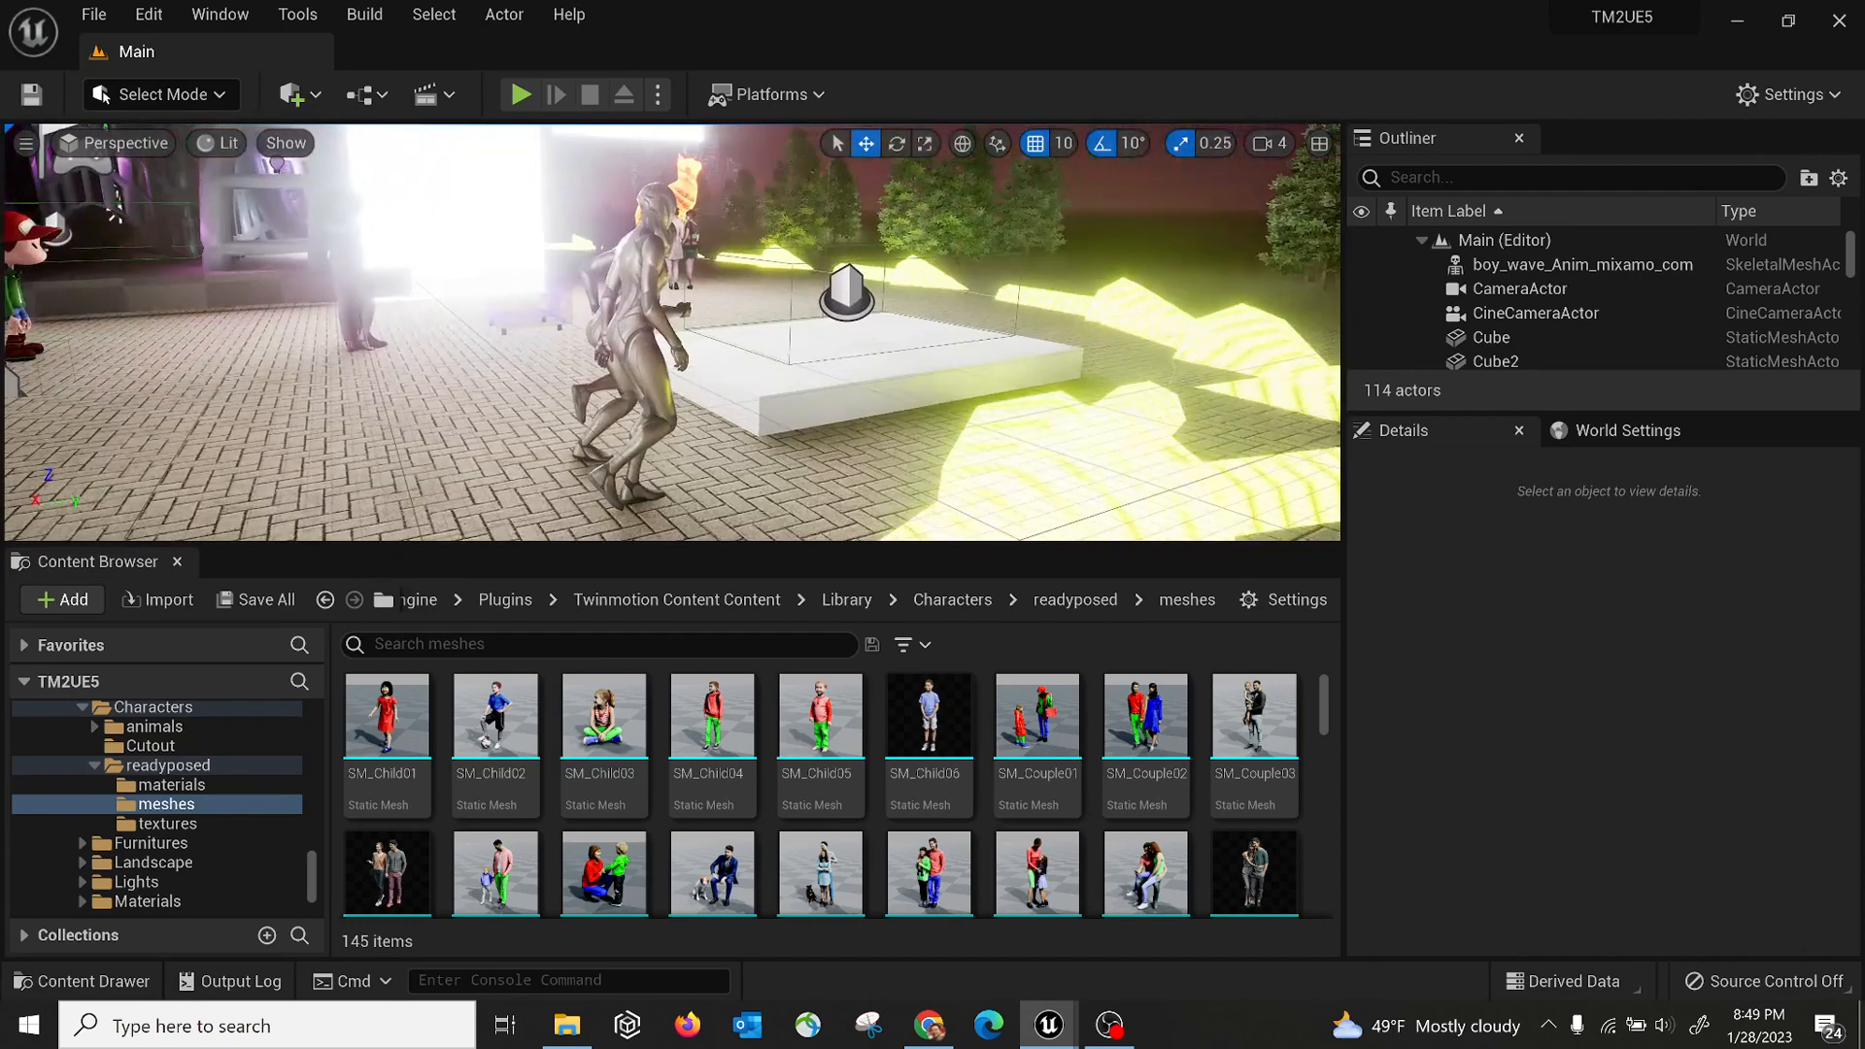
key(w)
right_drag(738, 320, 972, 311)
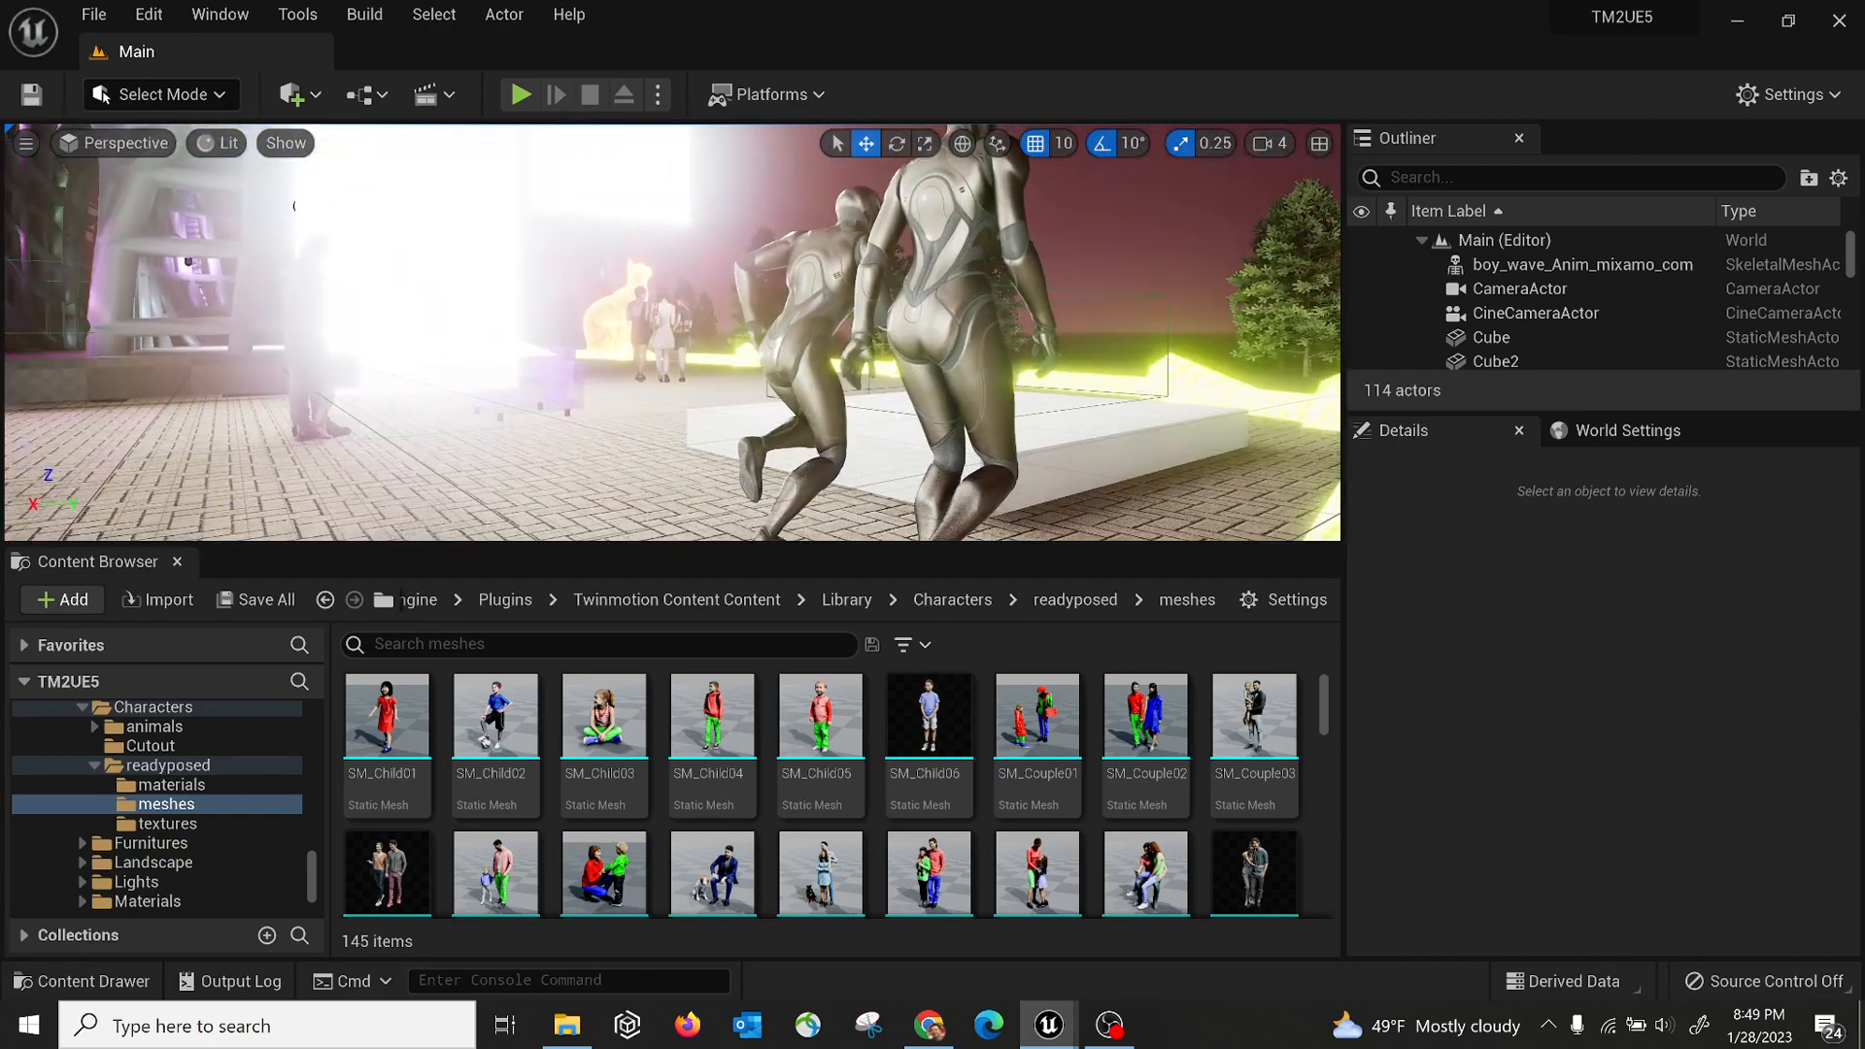
click(942, 221)
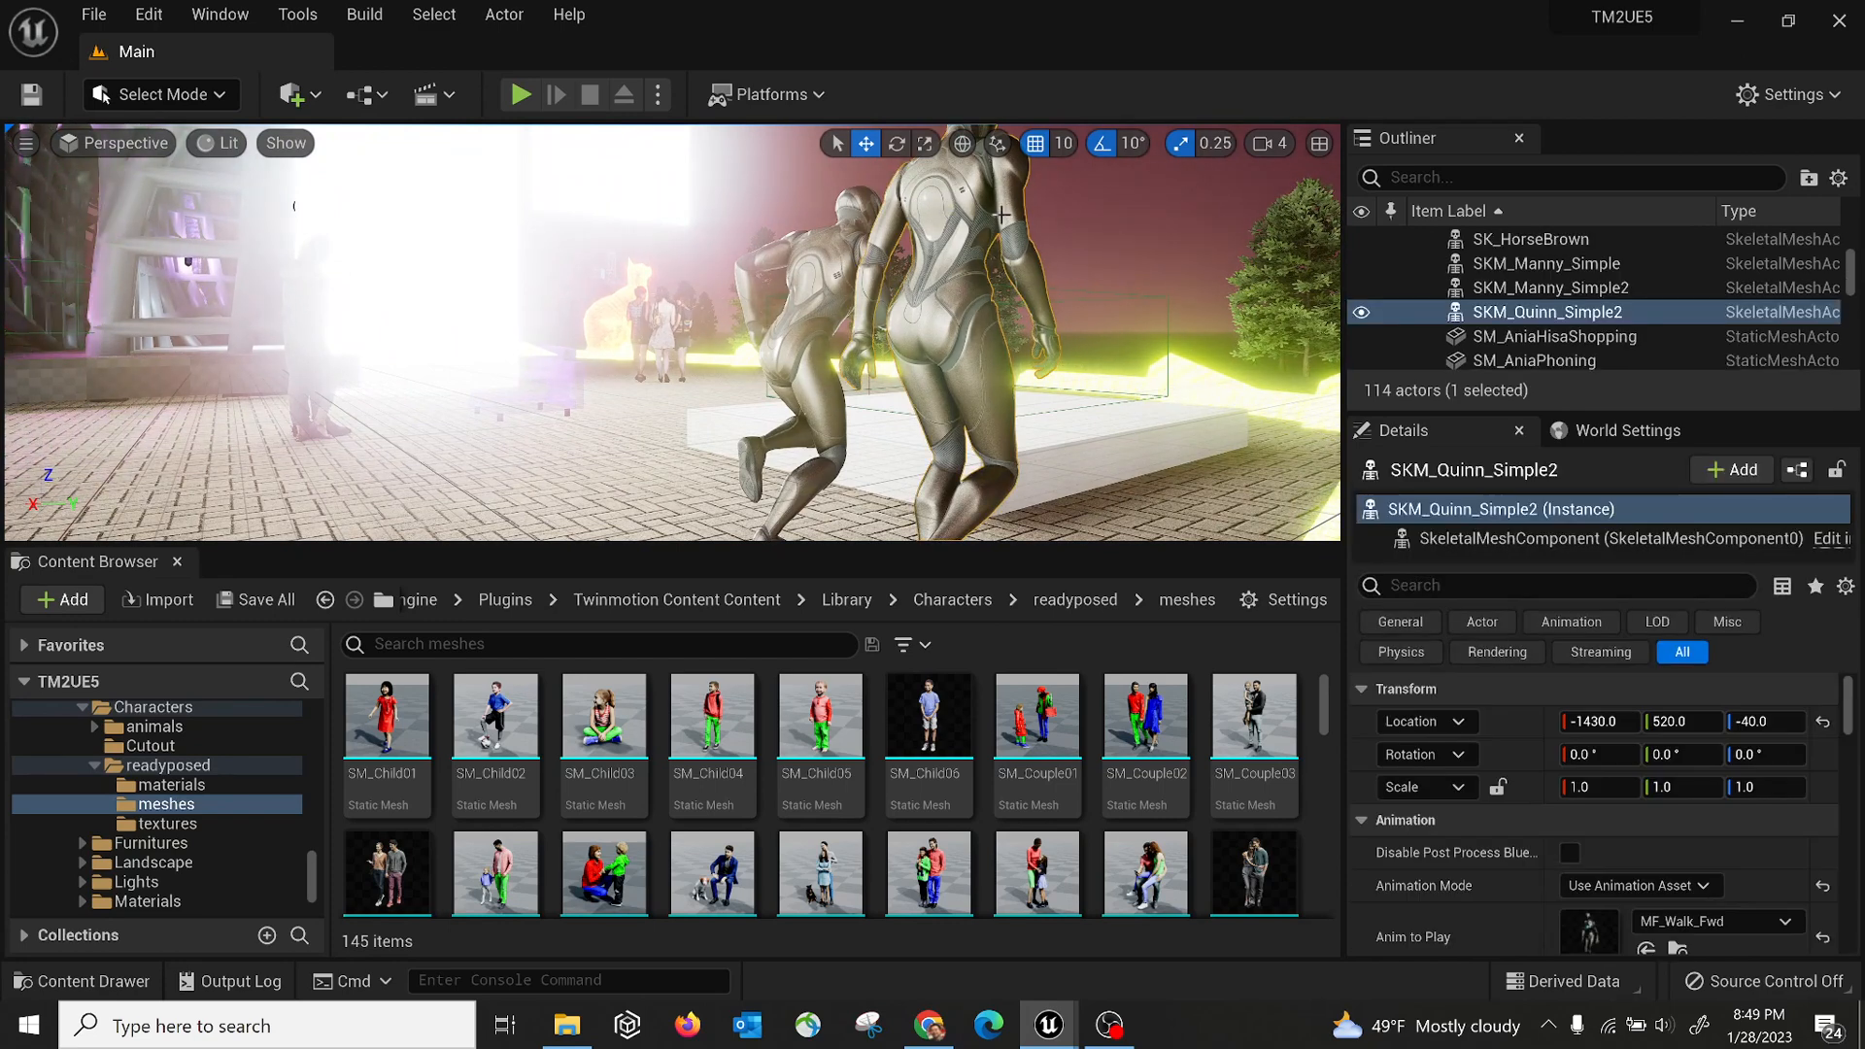
drag(1850, 705, 1849, 725)
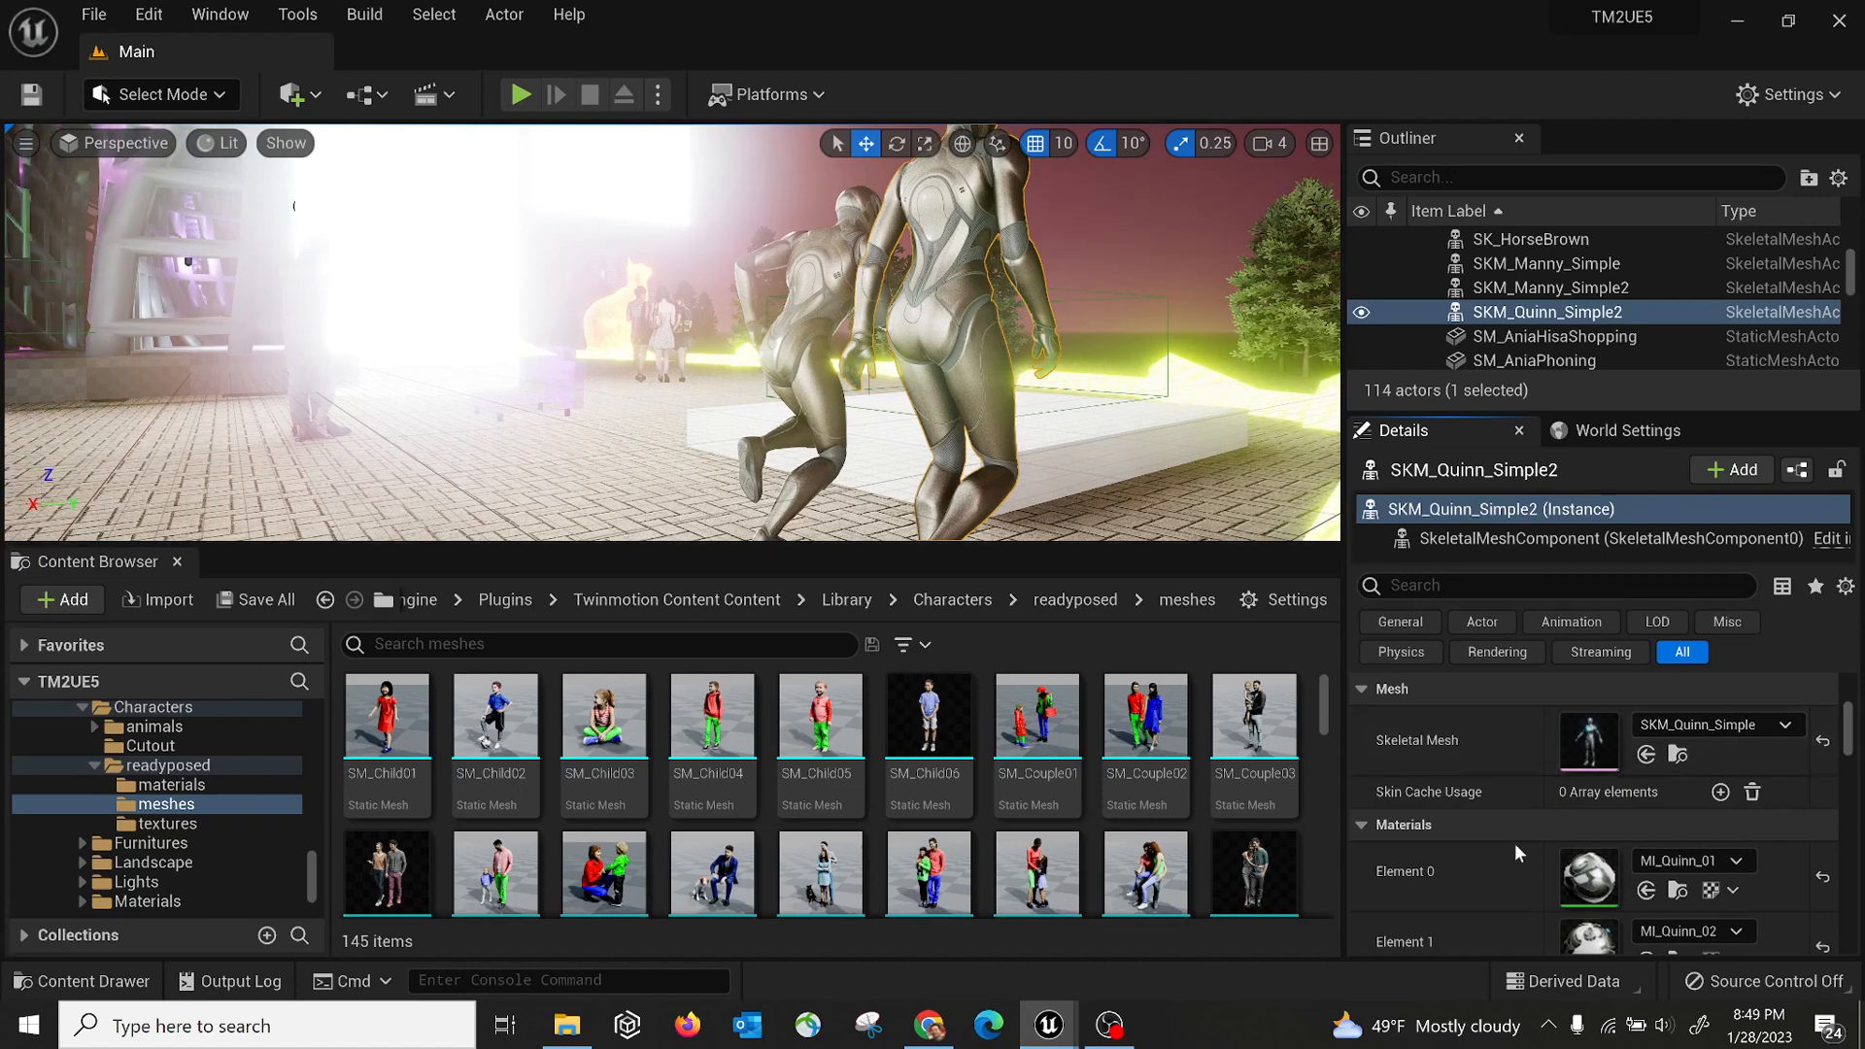
Open the mannequin's MI_Quinn_01 material instance and examine its texture parameters and parent material
double_click(1591, 883)
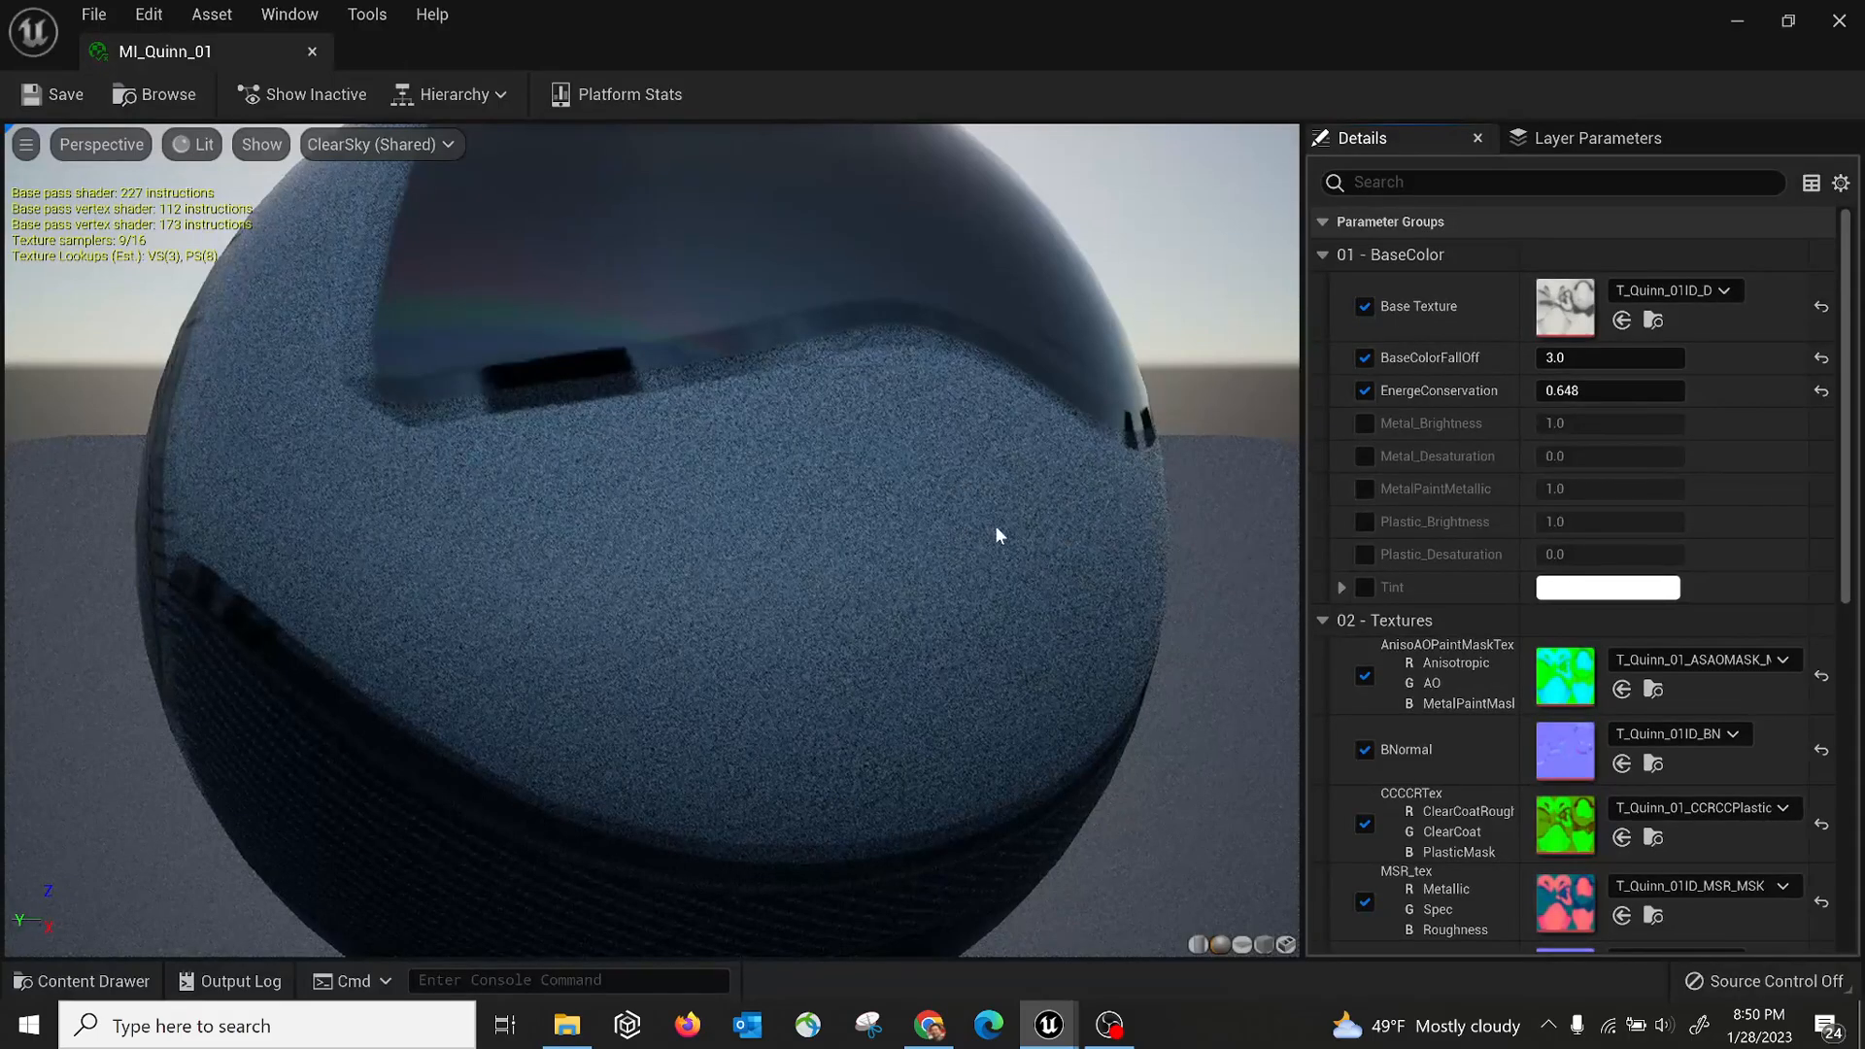
scroll(1836, 593, down, 1)
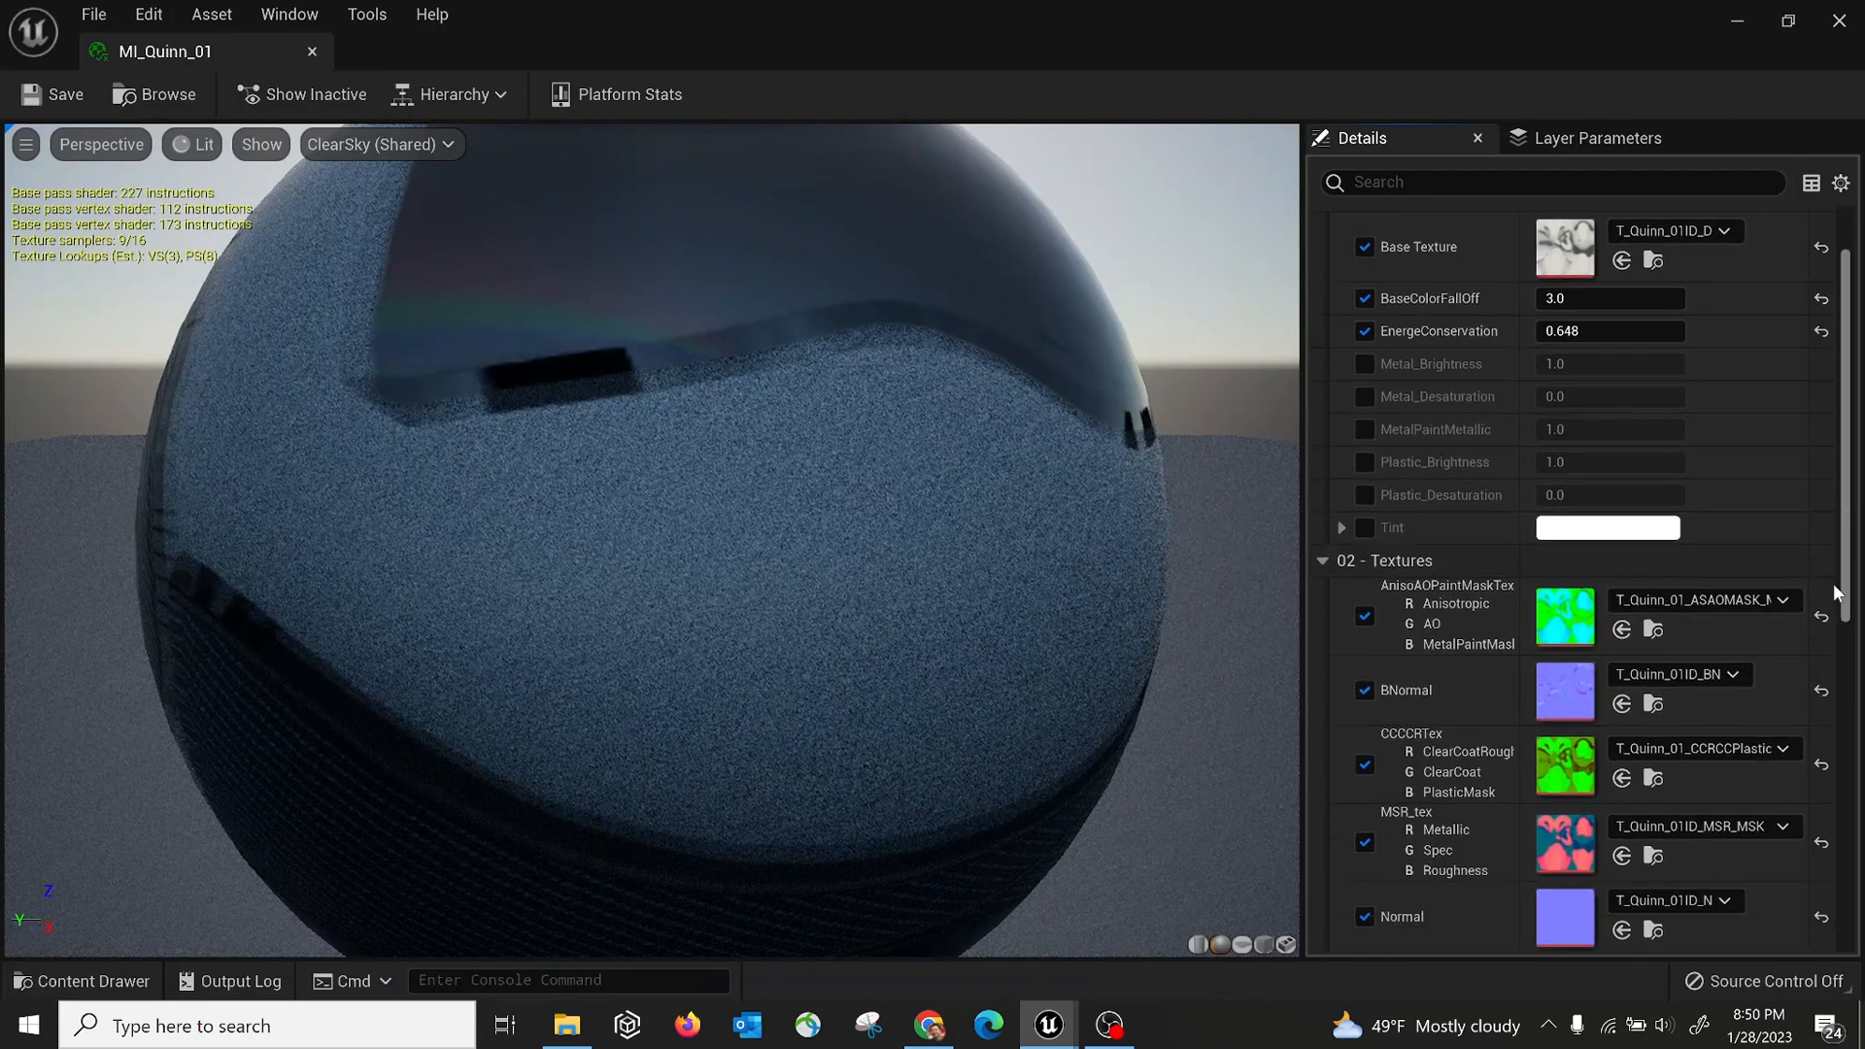
scroll(1837, 592, down, 7)
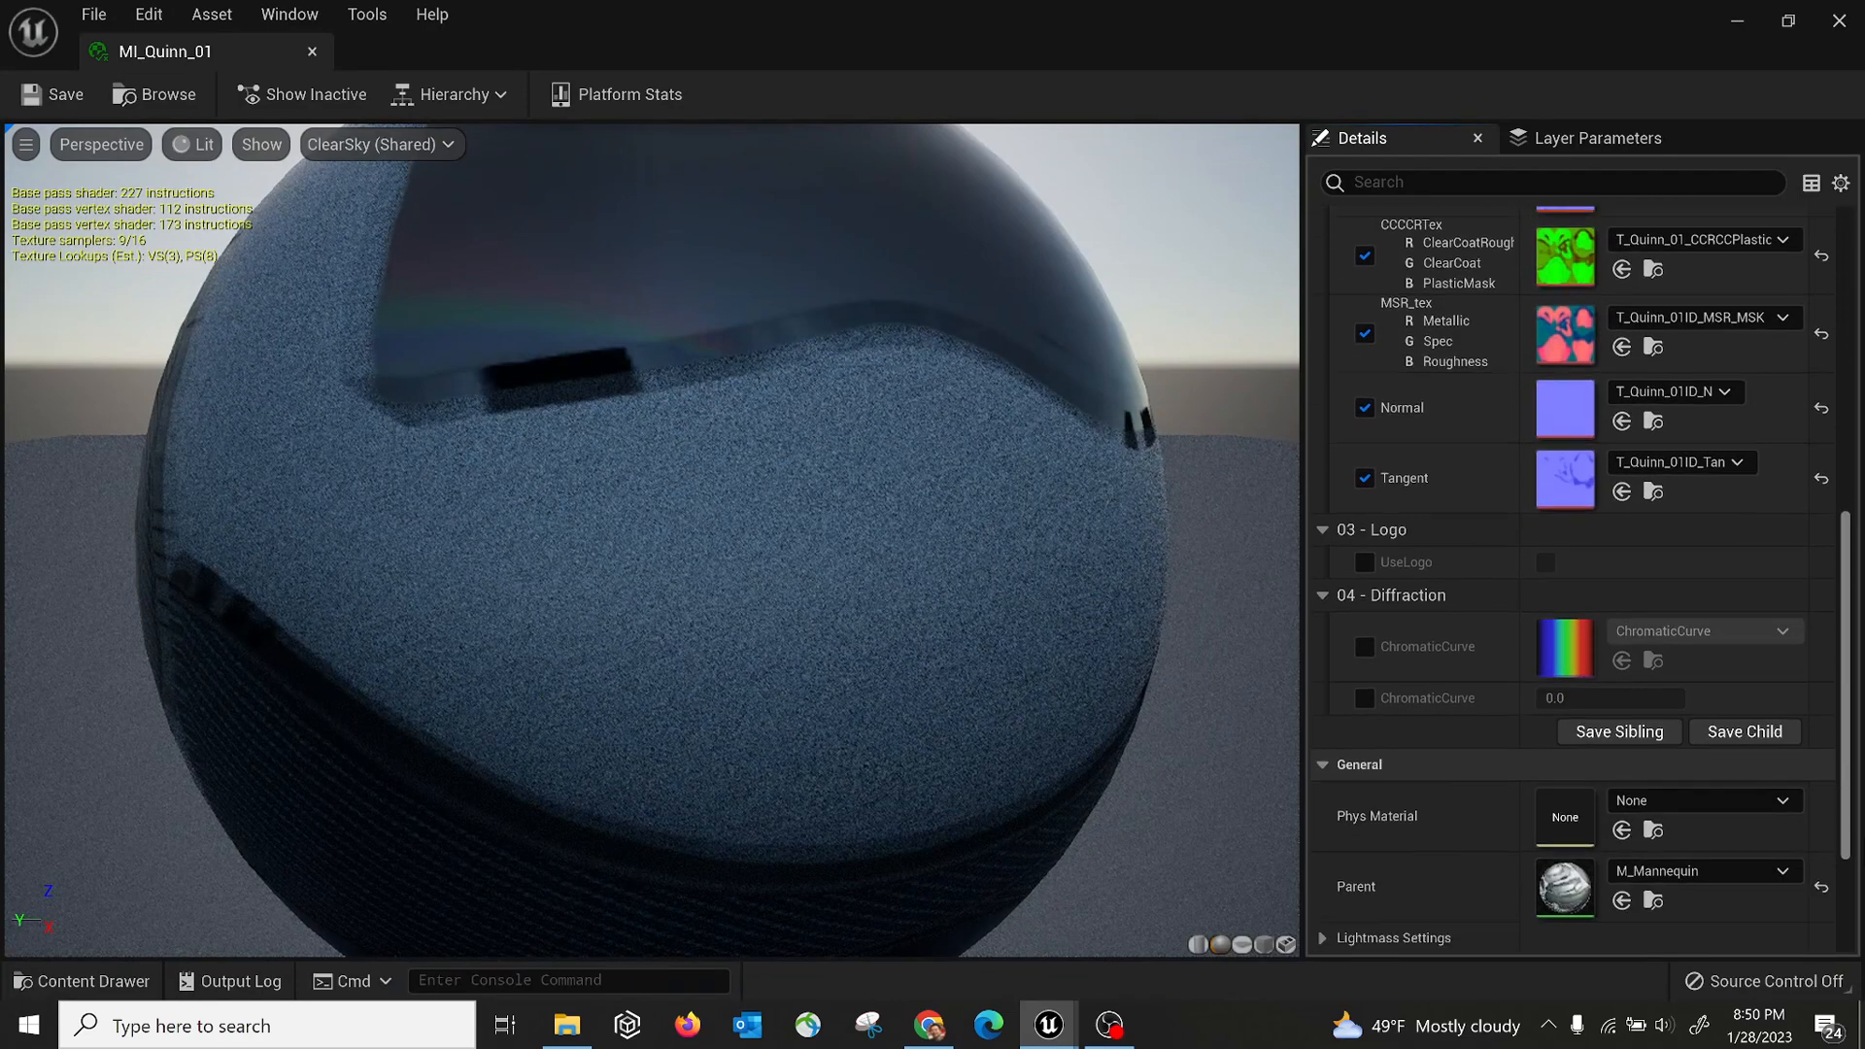
drag(1843, 833, 1842, 852)
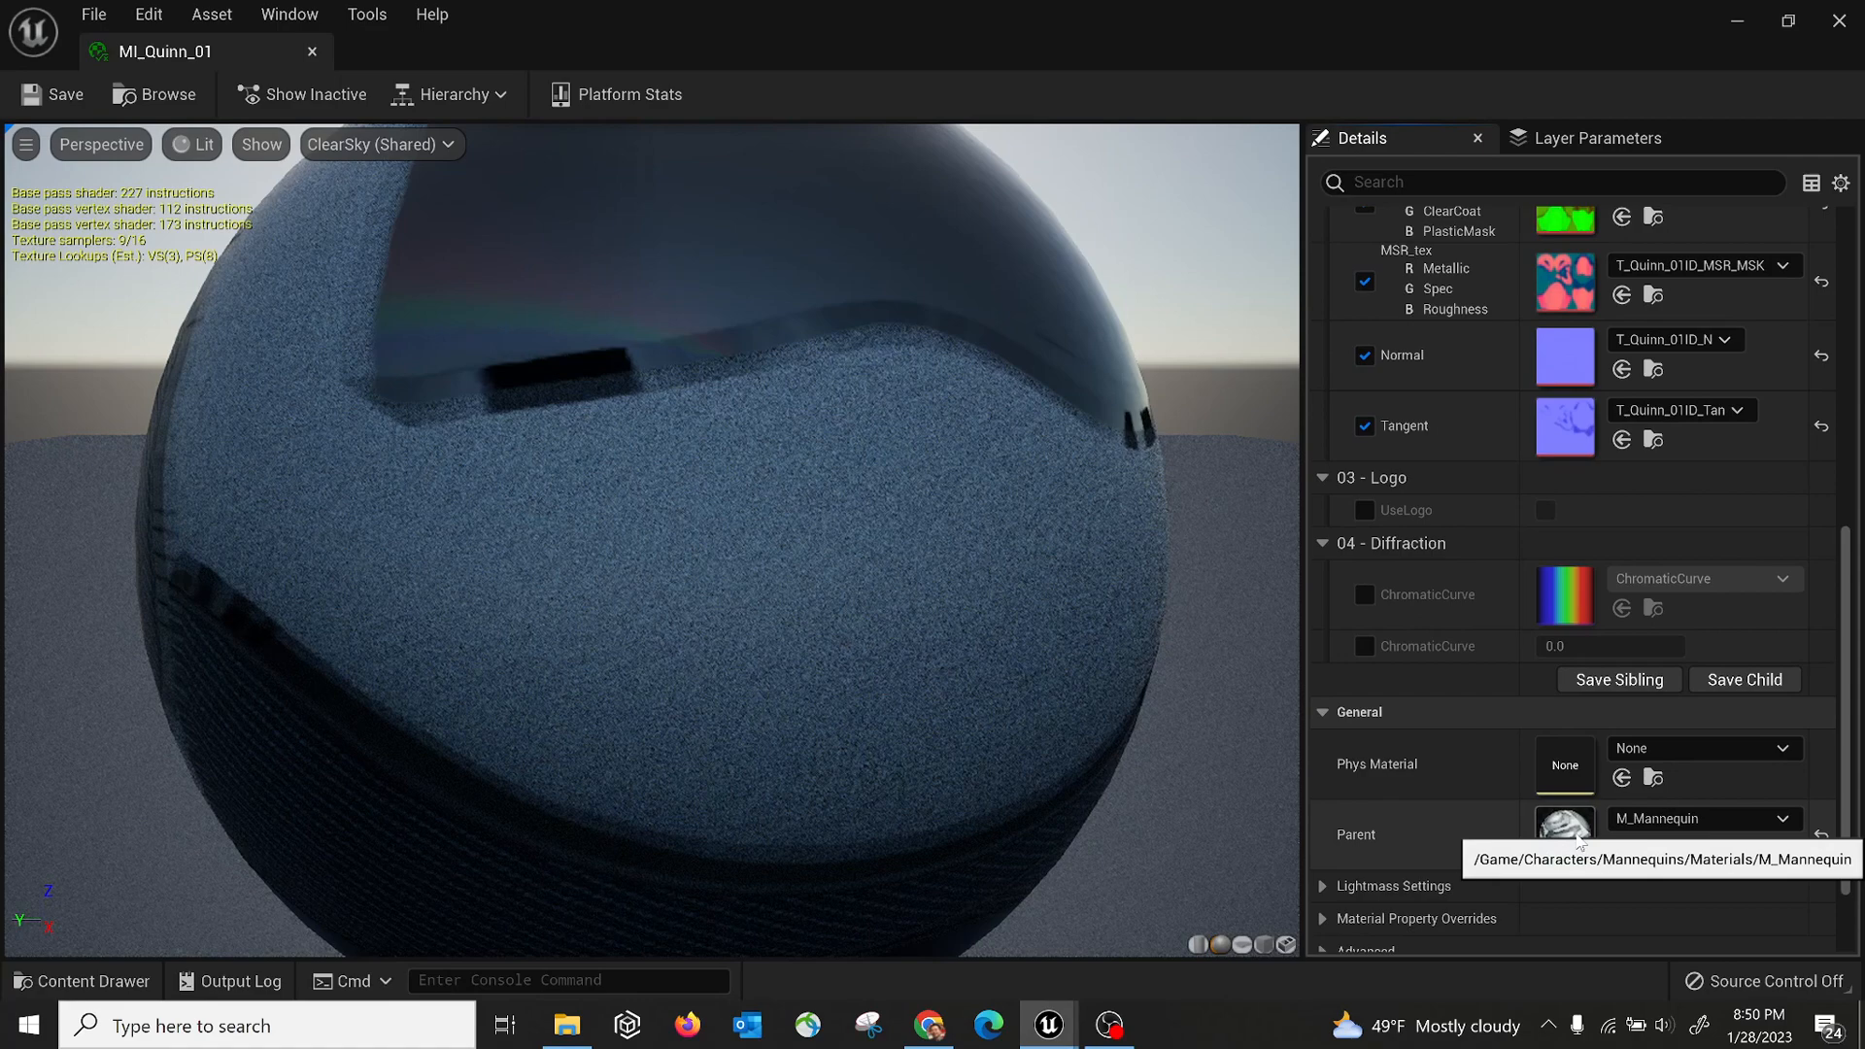
Open the parent material M_Mannequin, examine its node graph from the mask textures to the base color nodes, and close both material editors
double_click(1575, 834)
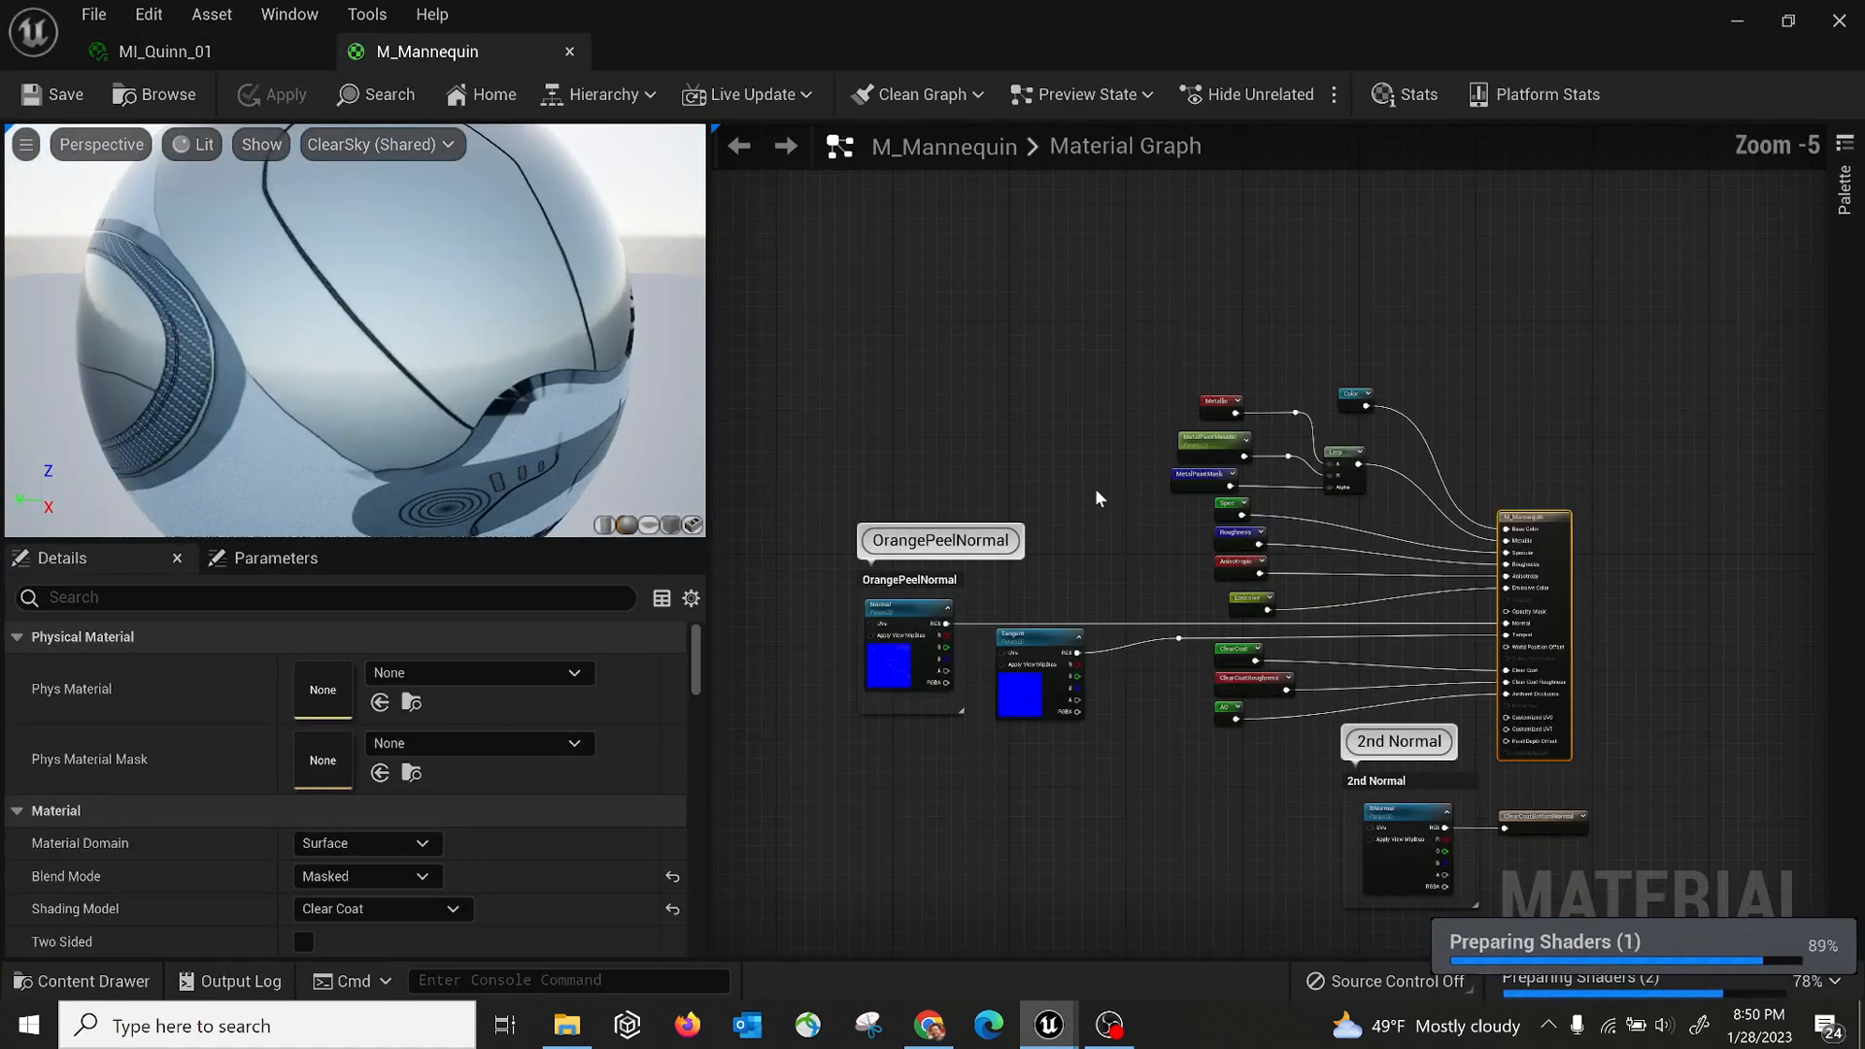
scroll(1095, 490, down, 1)
right_drag(991, 406, 1454, 454)
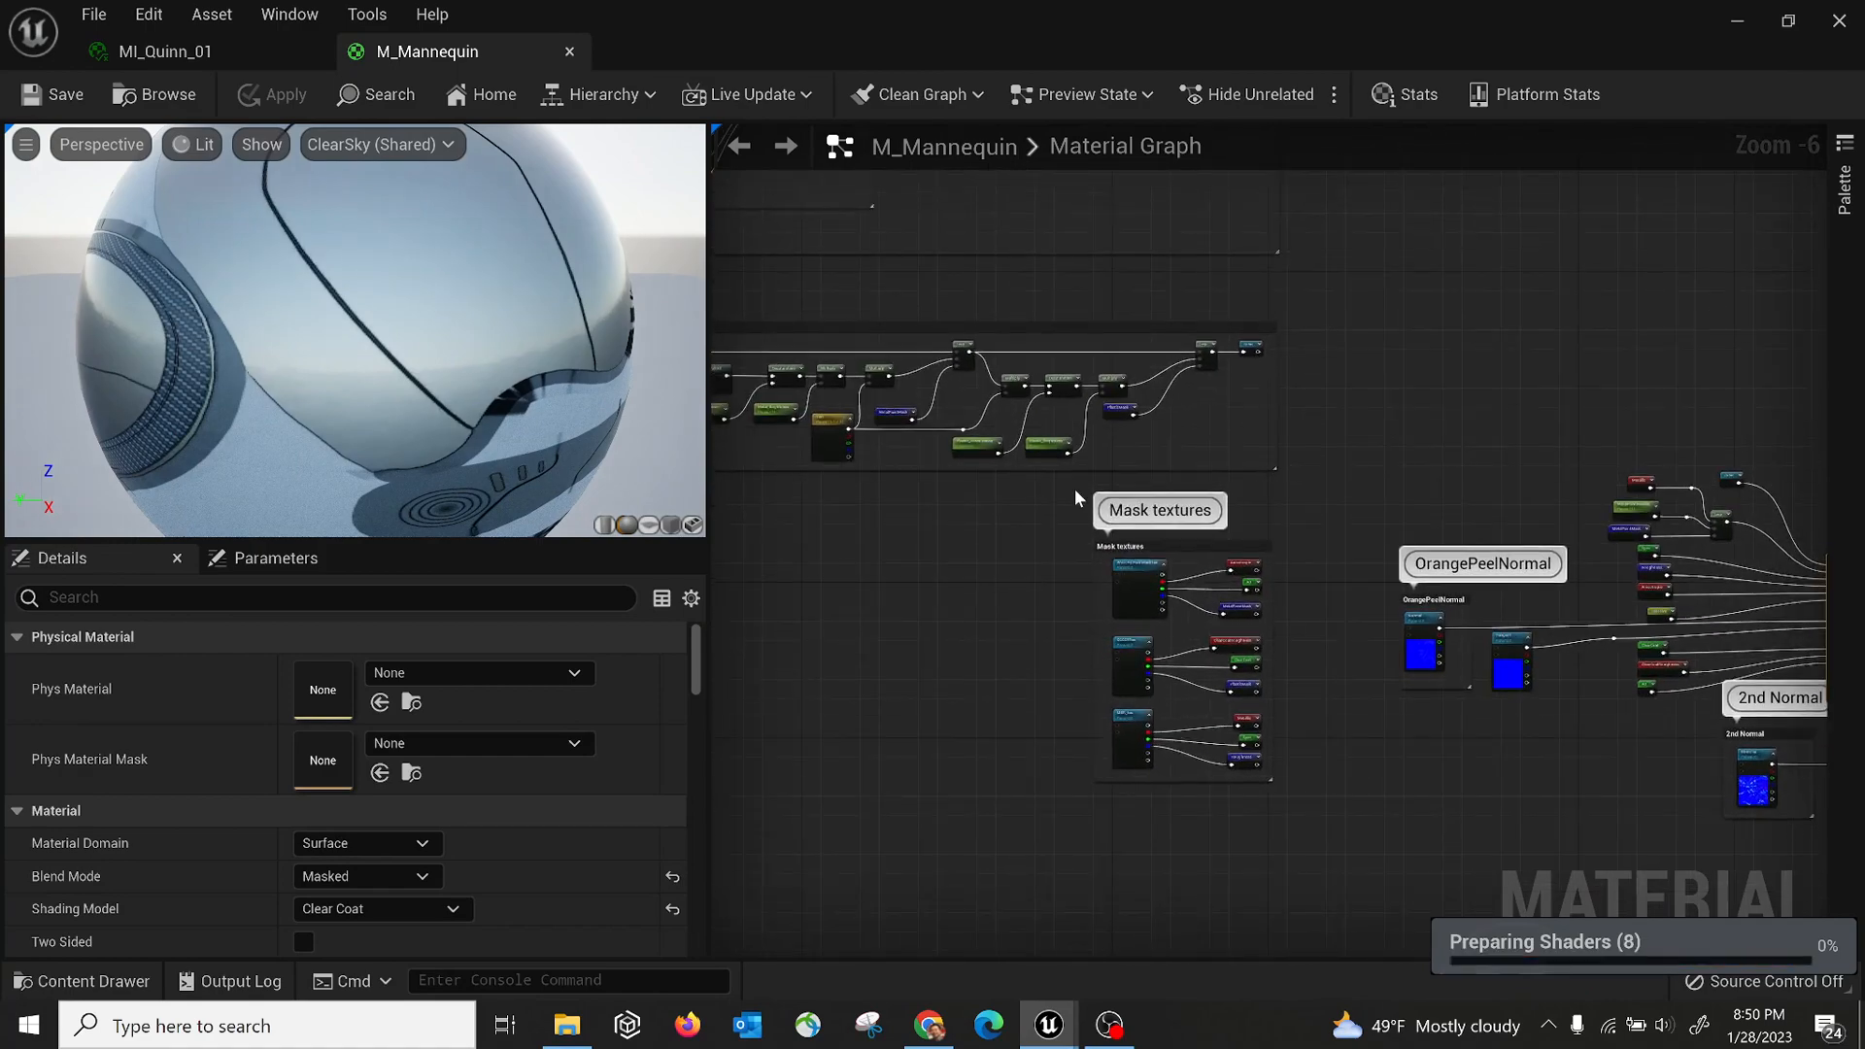
scroll(1076, 498, up, 3)
right_drag(929, 486, 1391, 641)
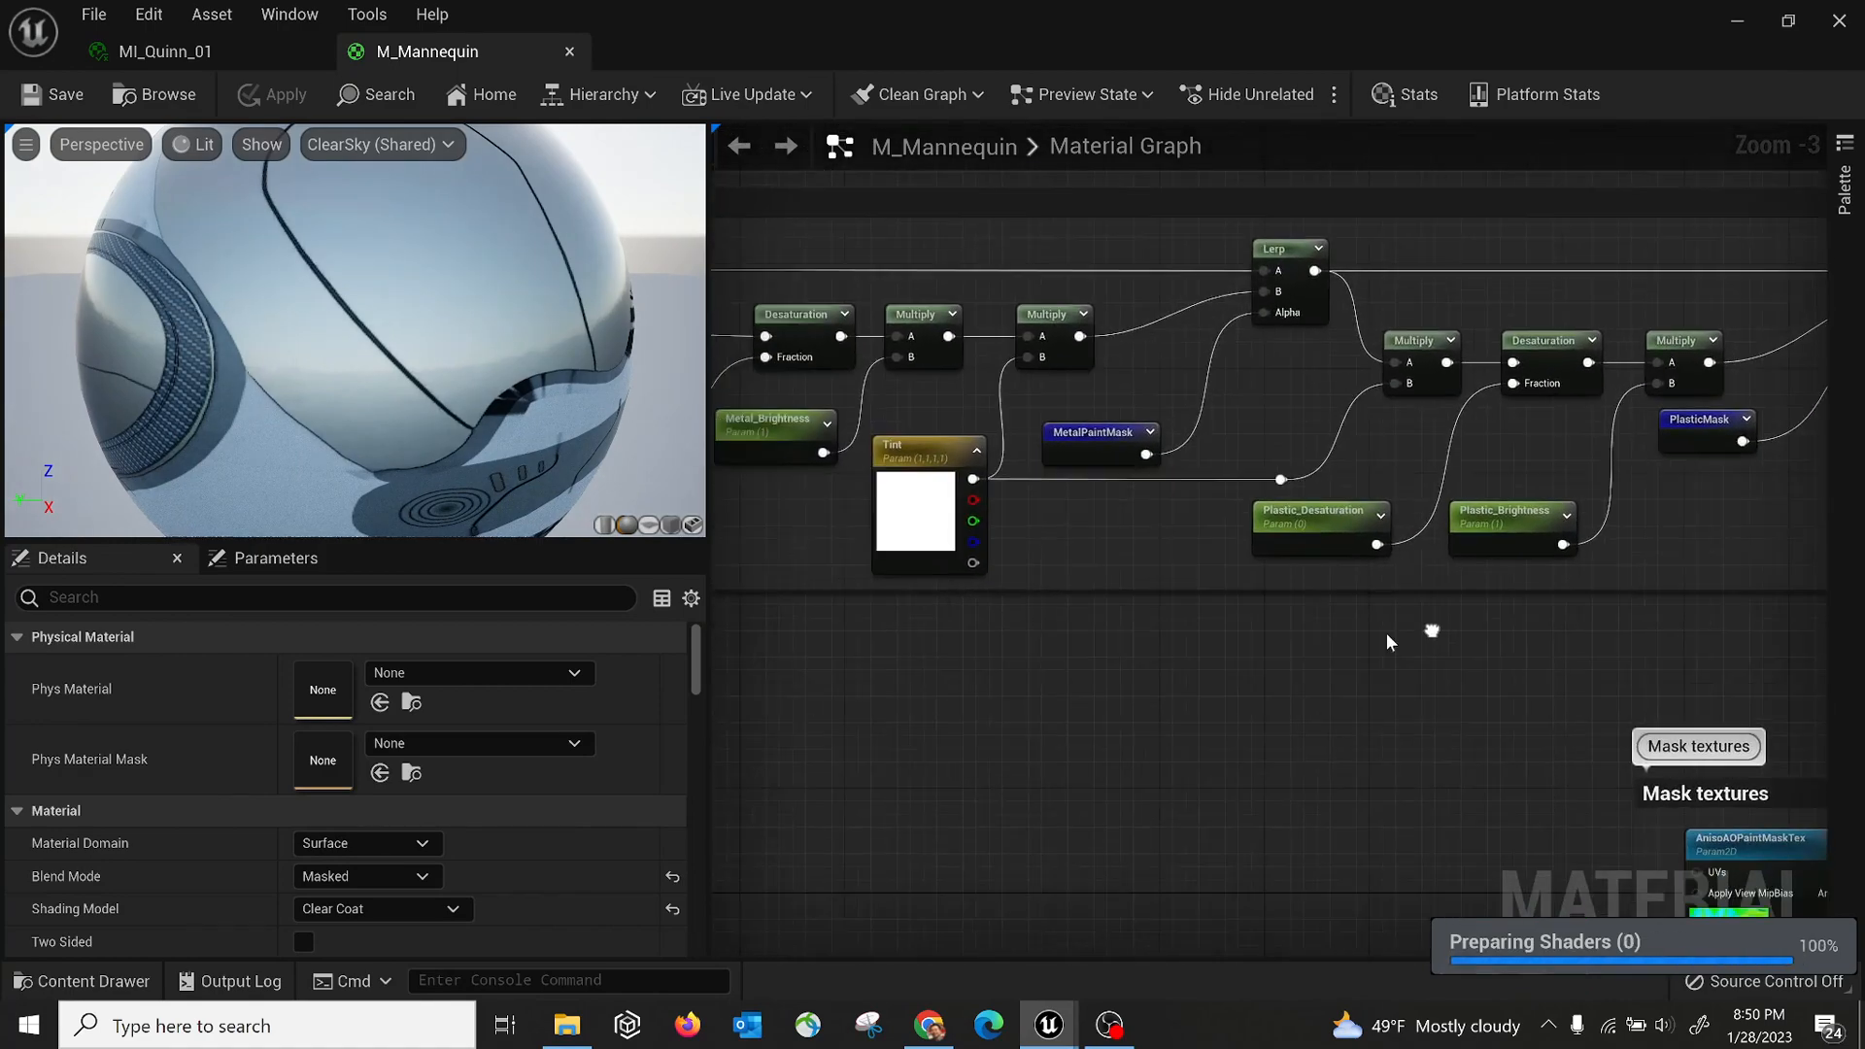
right_drag(1053, 645, 1530, 690)
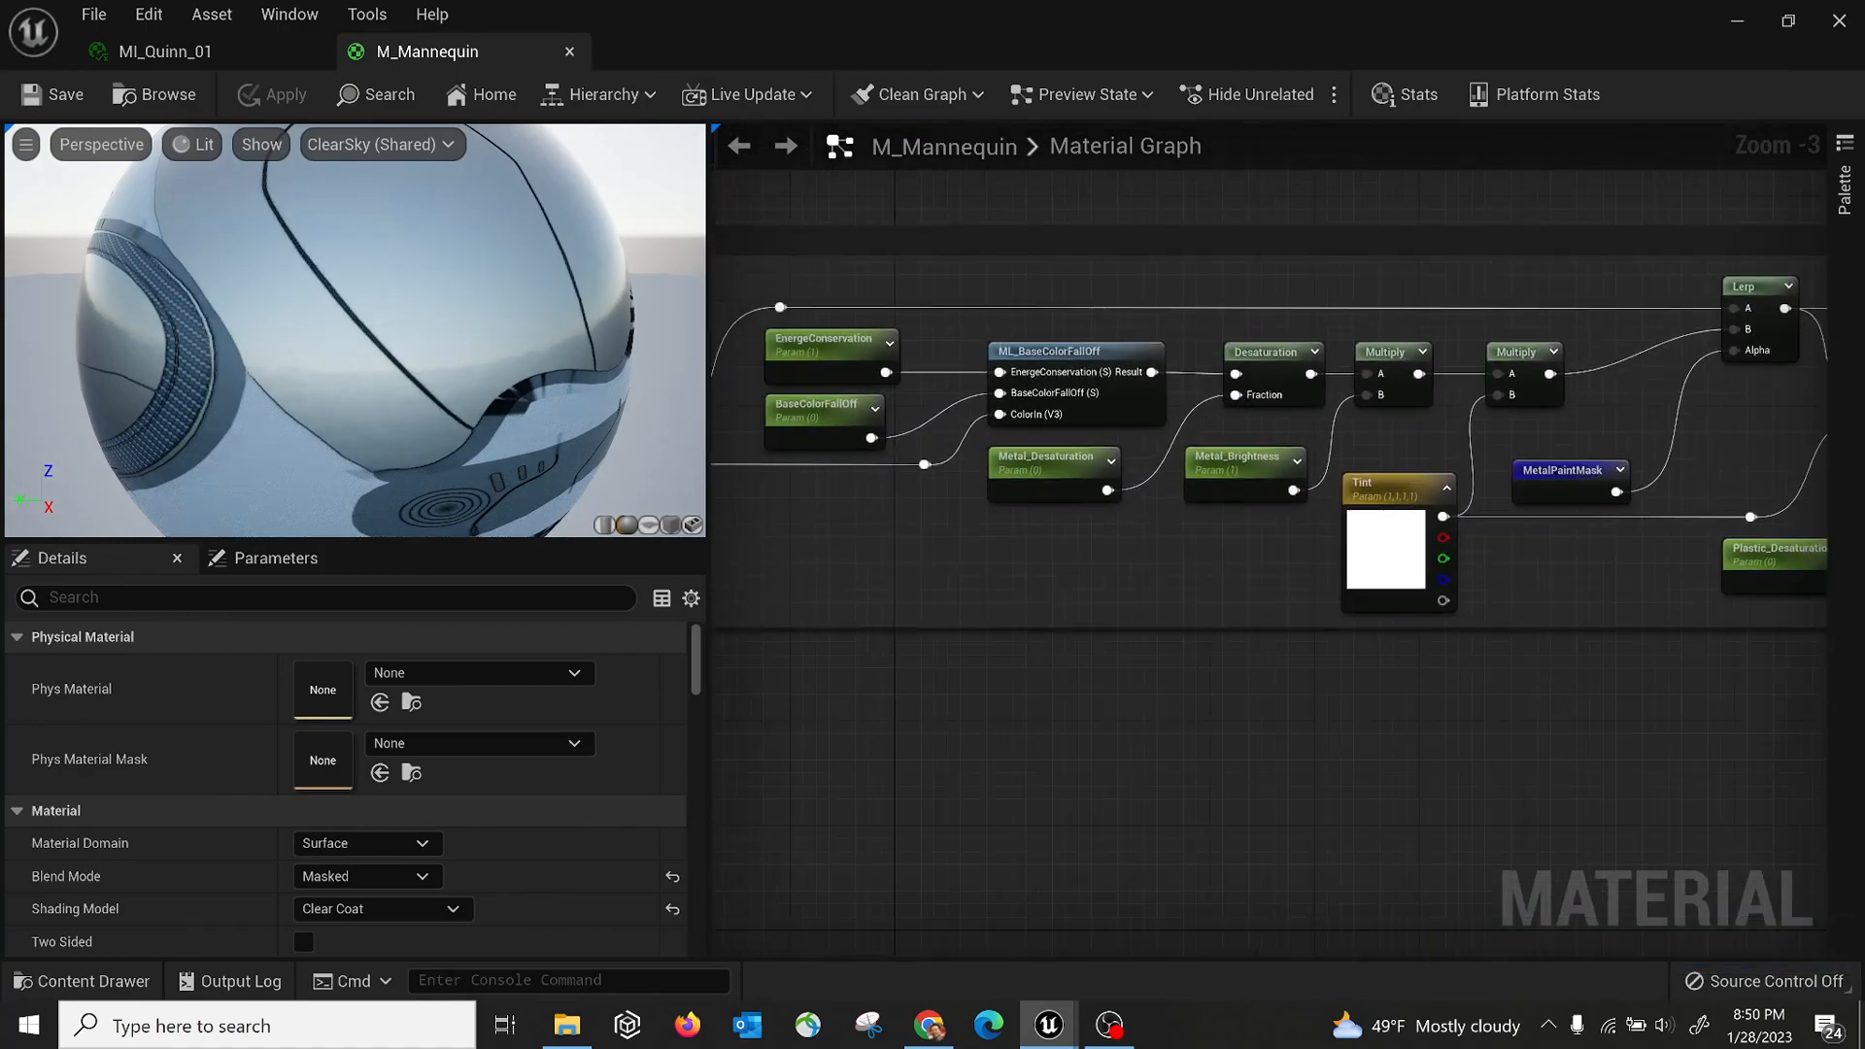
right_drag(793, 318, 913, 304)
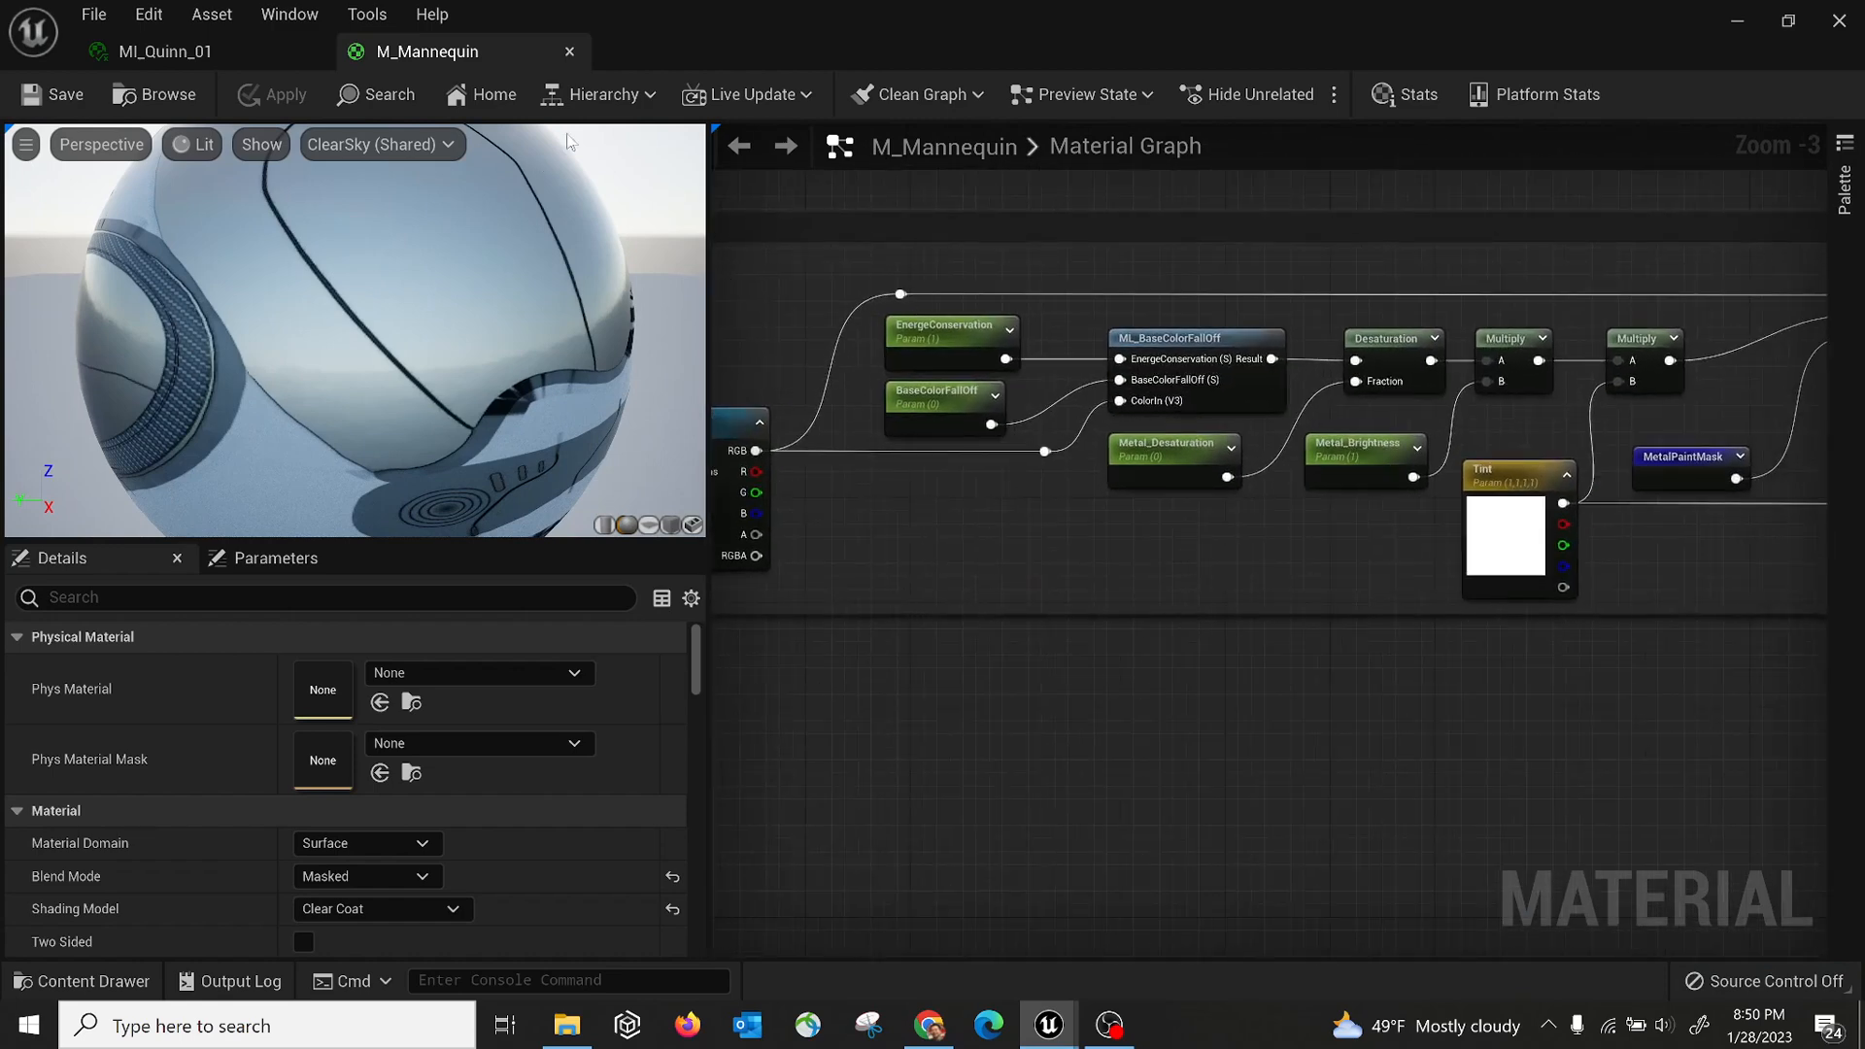
click(570, 53)
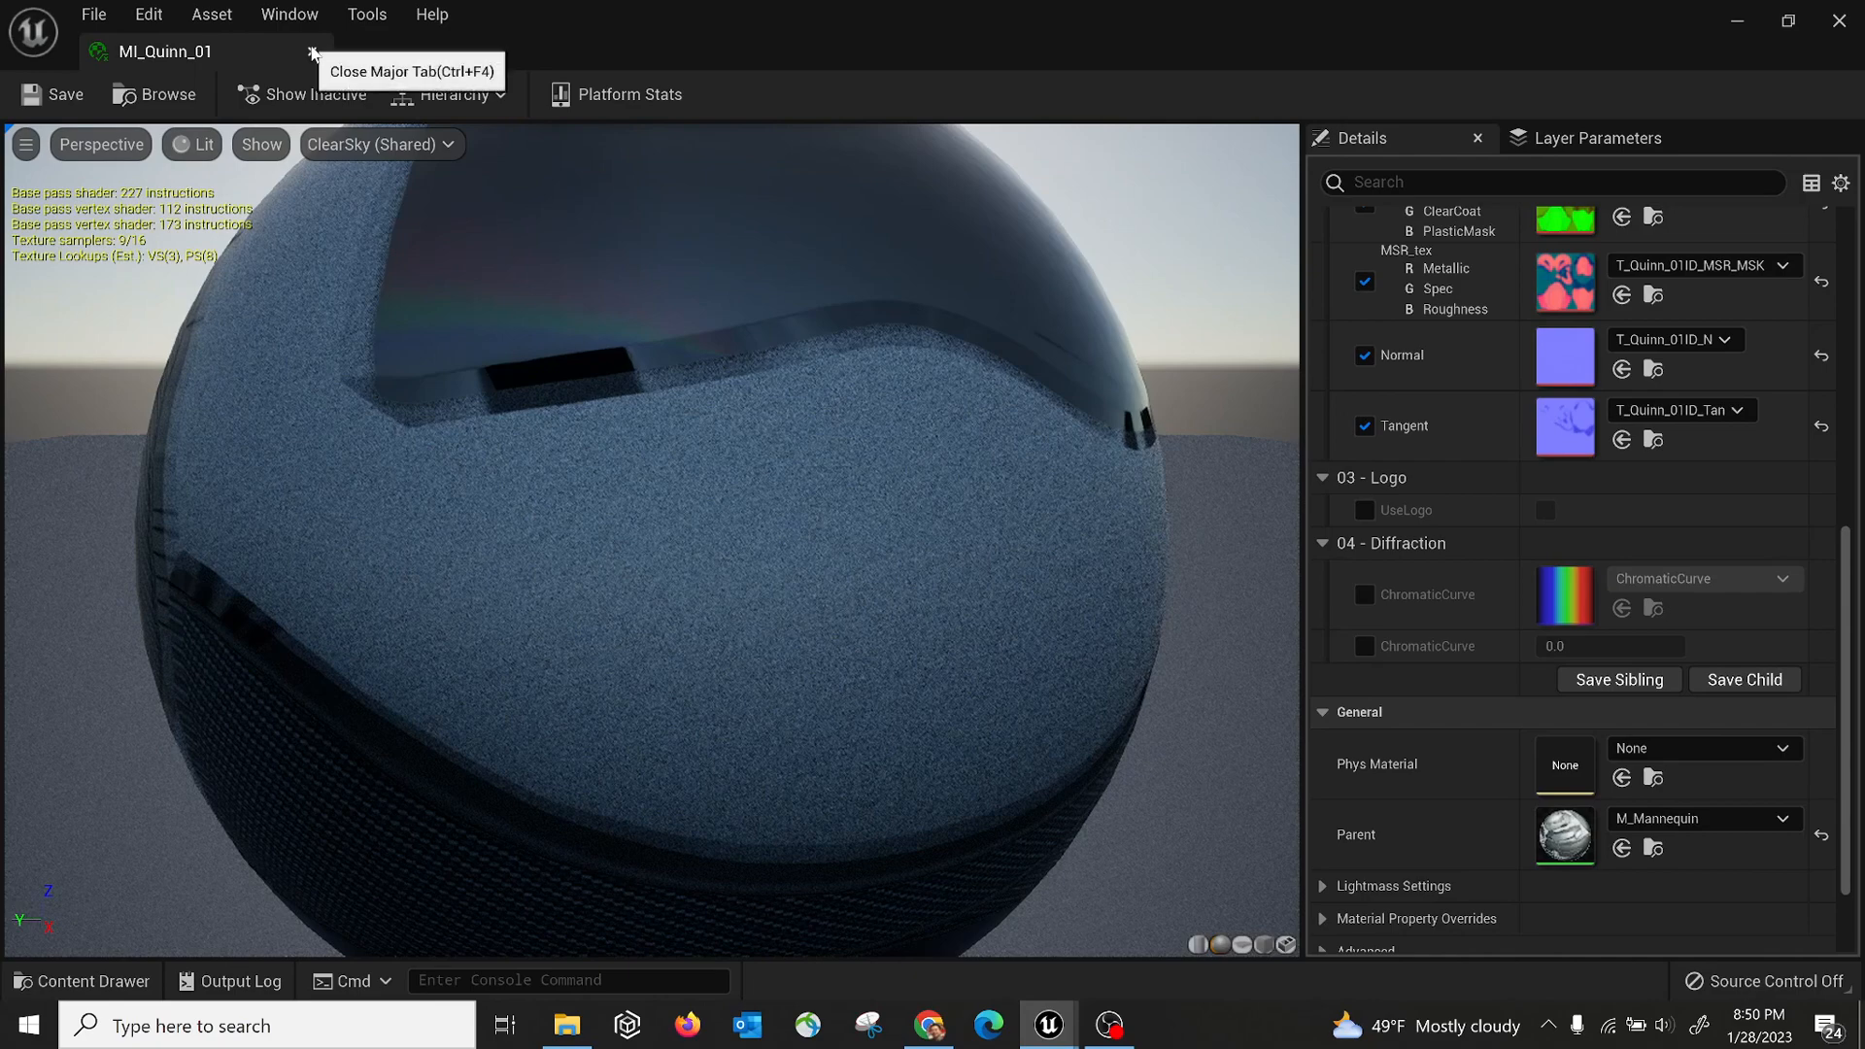
click(313, 52)
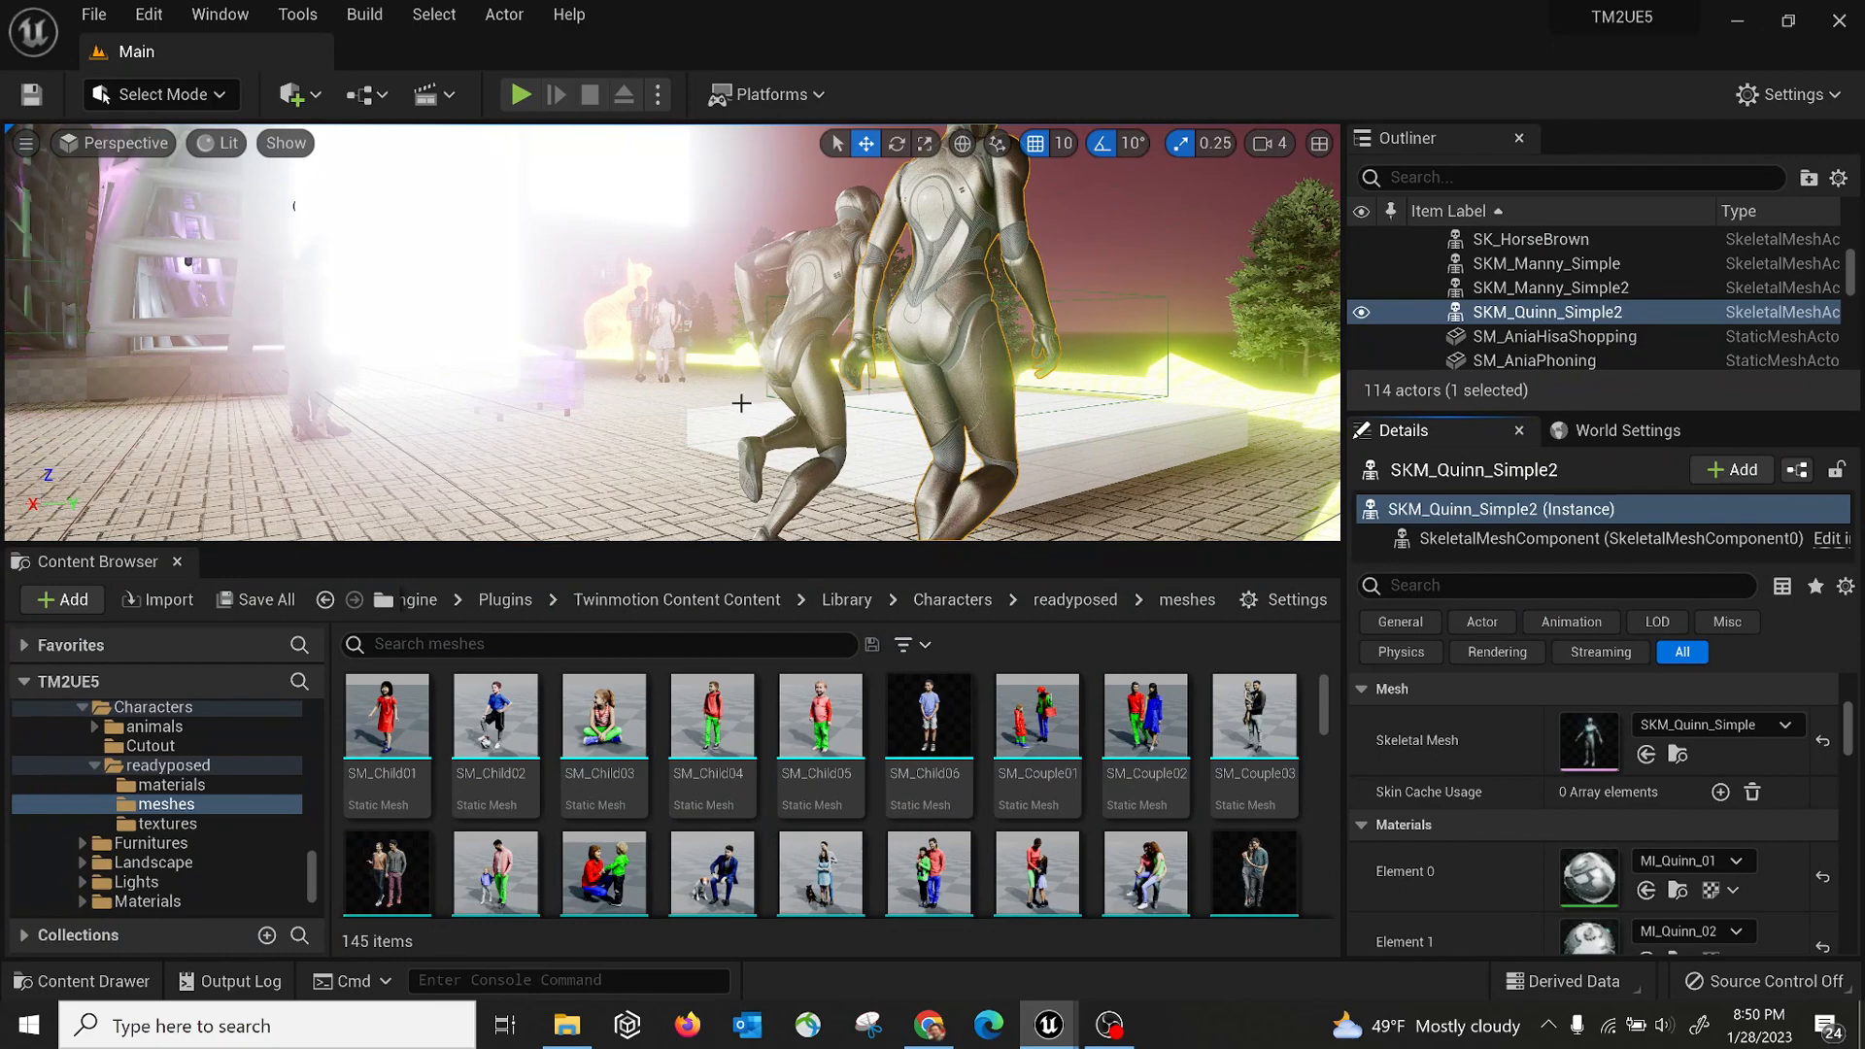
Survey the plaza up to the embracing couple and select the SM_Couple12 static mesh to inspect it
right_drag(724, 402, 714, 396)
key(w)
mouse_move(671, 330)
right_down()
mouse_move(669, 352)
mouse_move(666, 301)
mouse_move(646, 297)
mouse_move(670, 303)
right_up()
right_drag(776, 396, 554, 383)
key(s)
key(w)
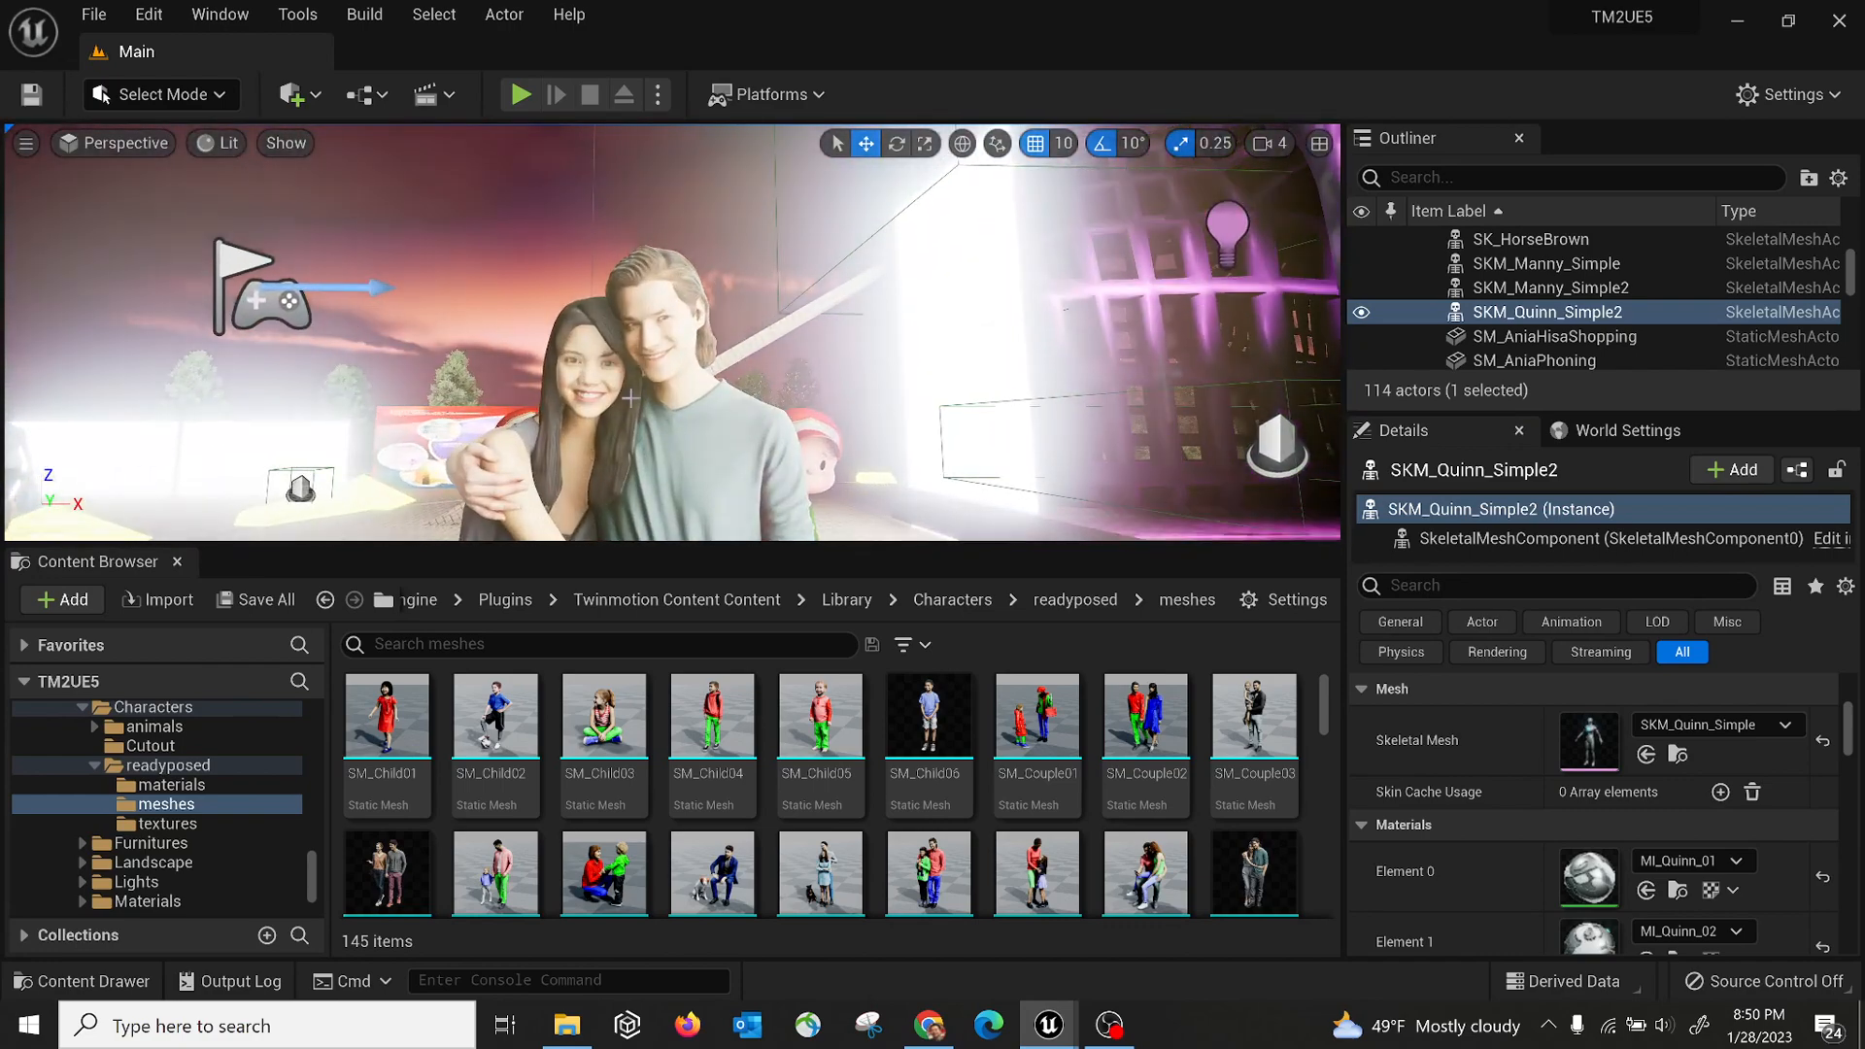
click(646, 400)
right_drag(688, 395, 698, 432)
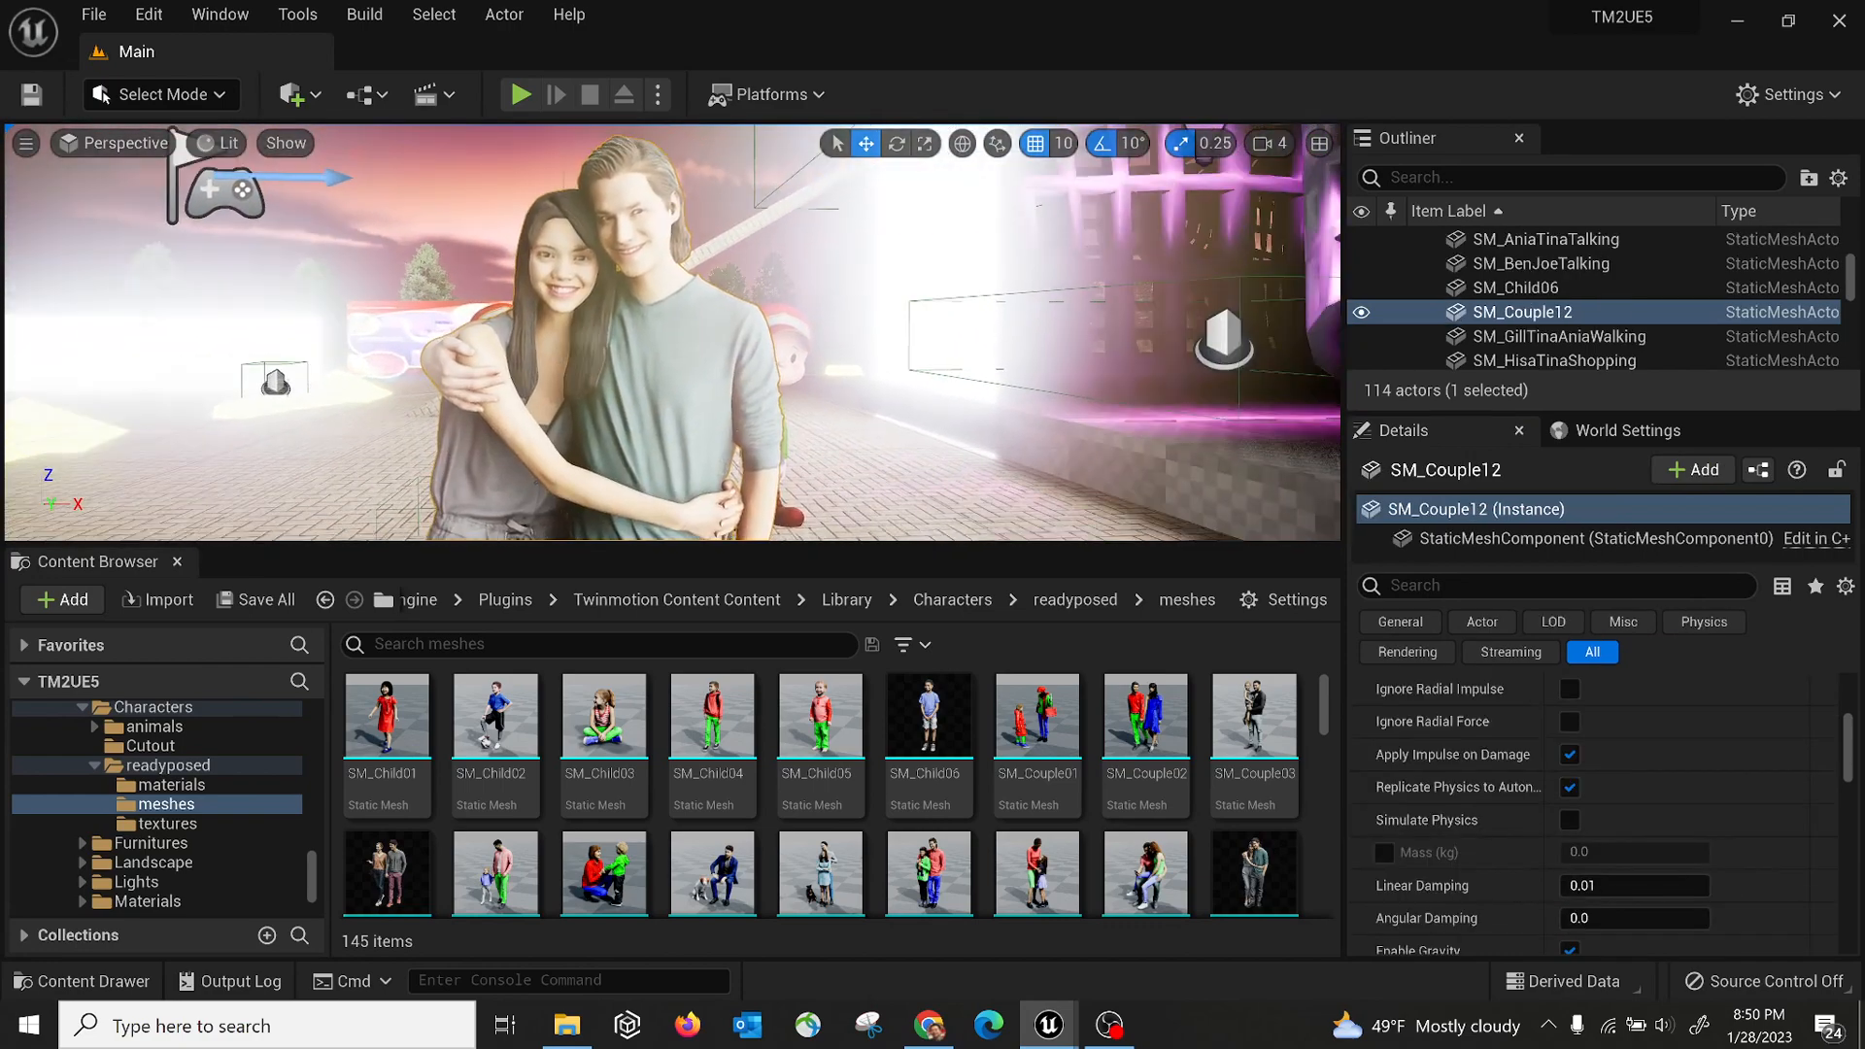
Locate the SM_Couple12 asset in the content library, open it for editing, and view the couple's upper bodies close up
right_click(660, 303)
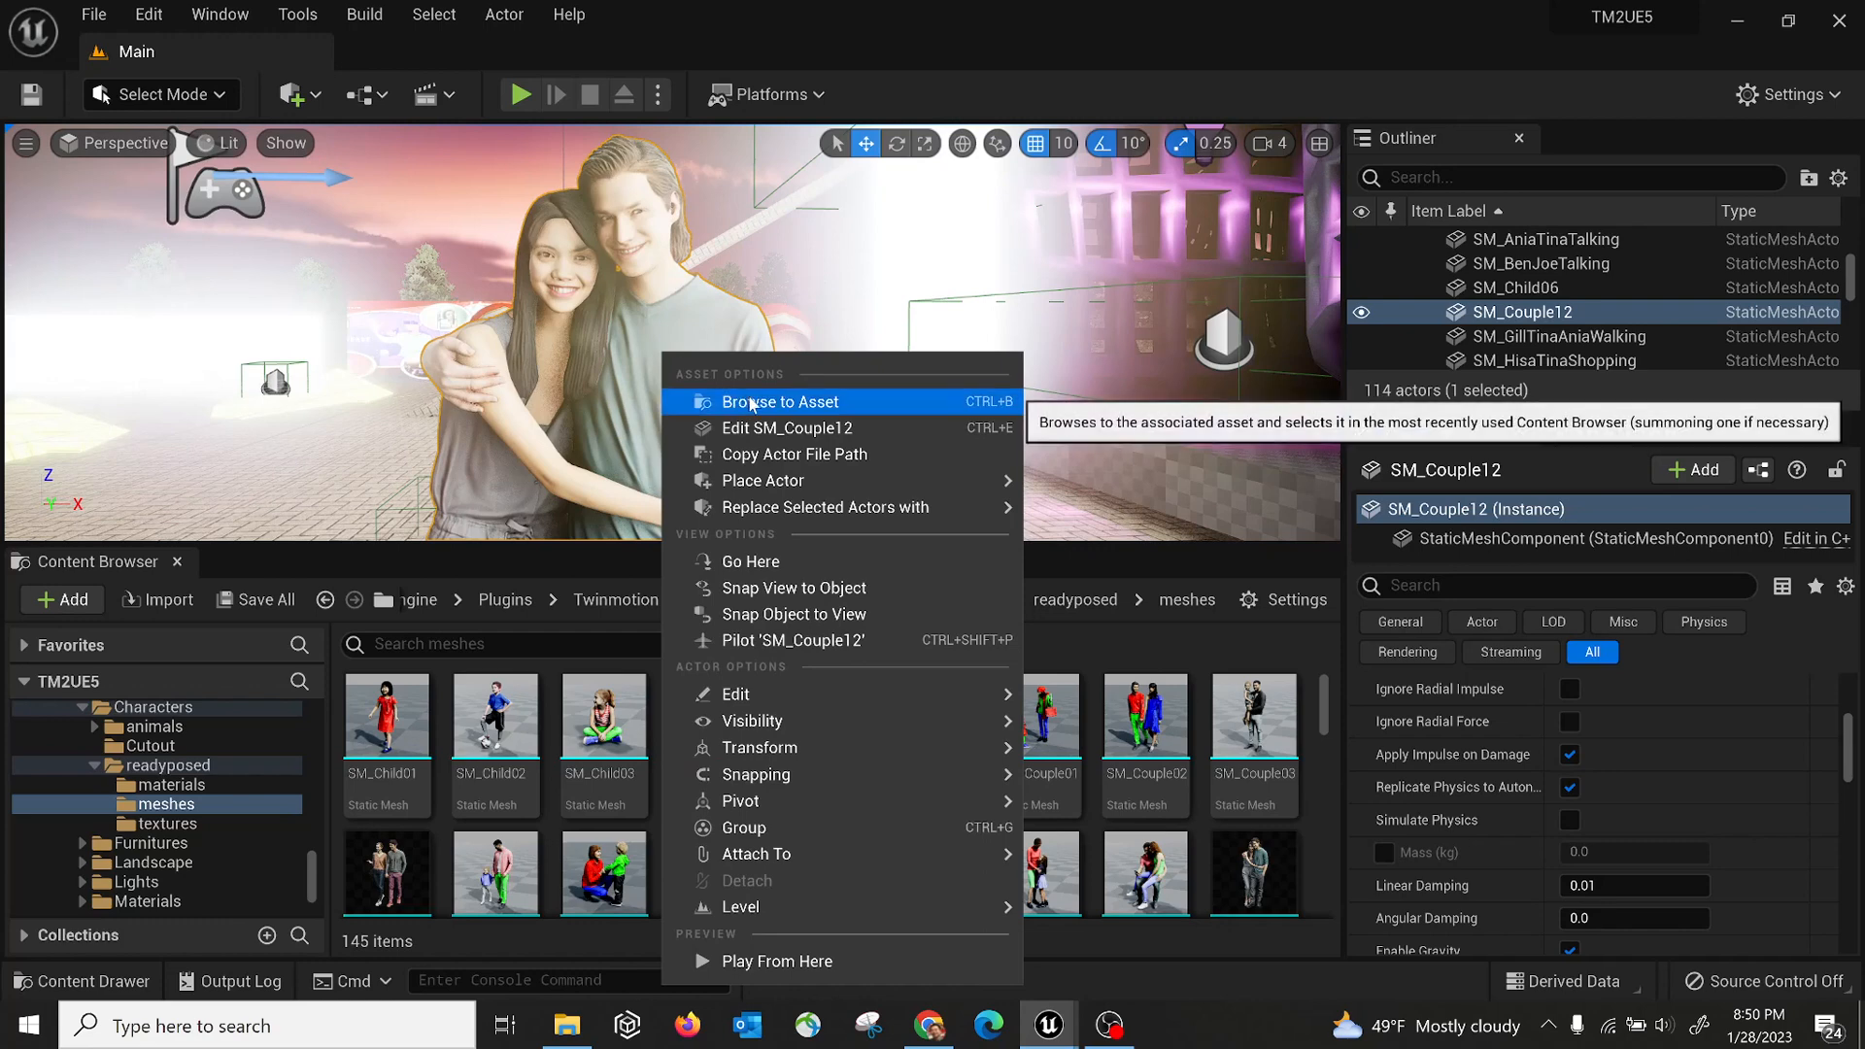
click(743, 352)
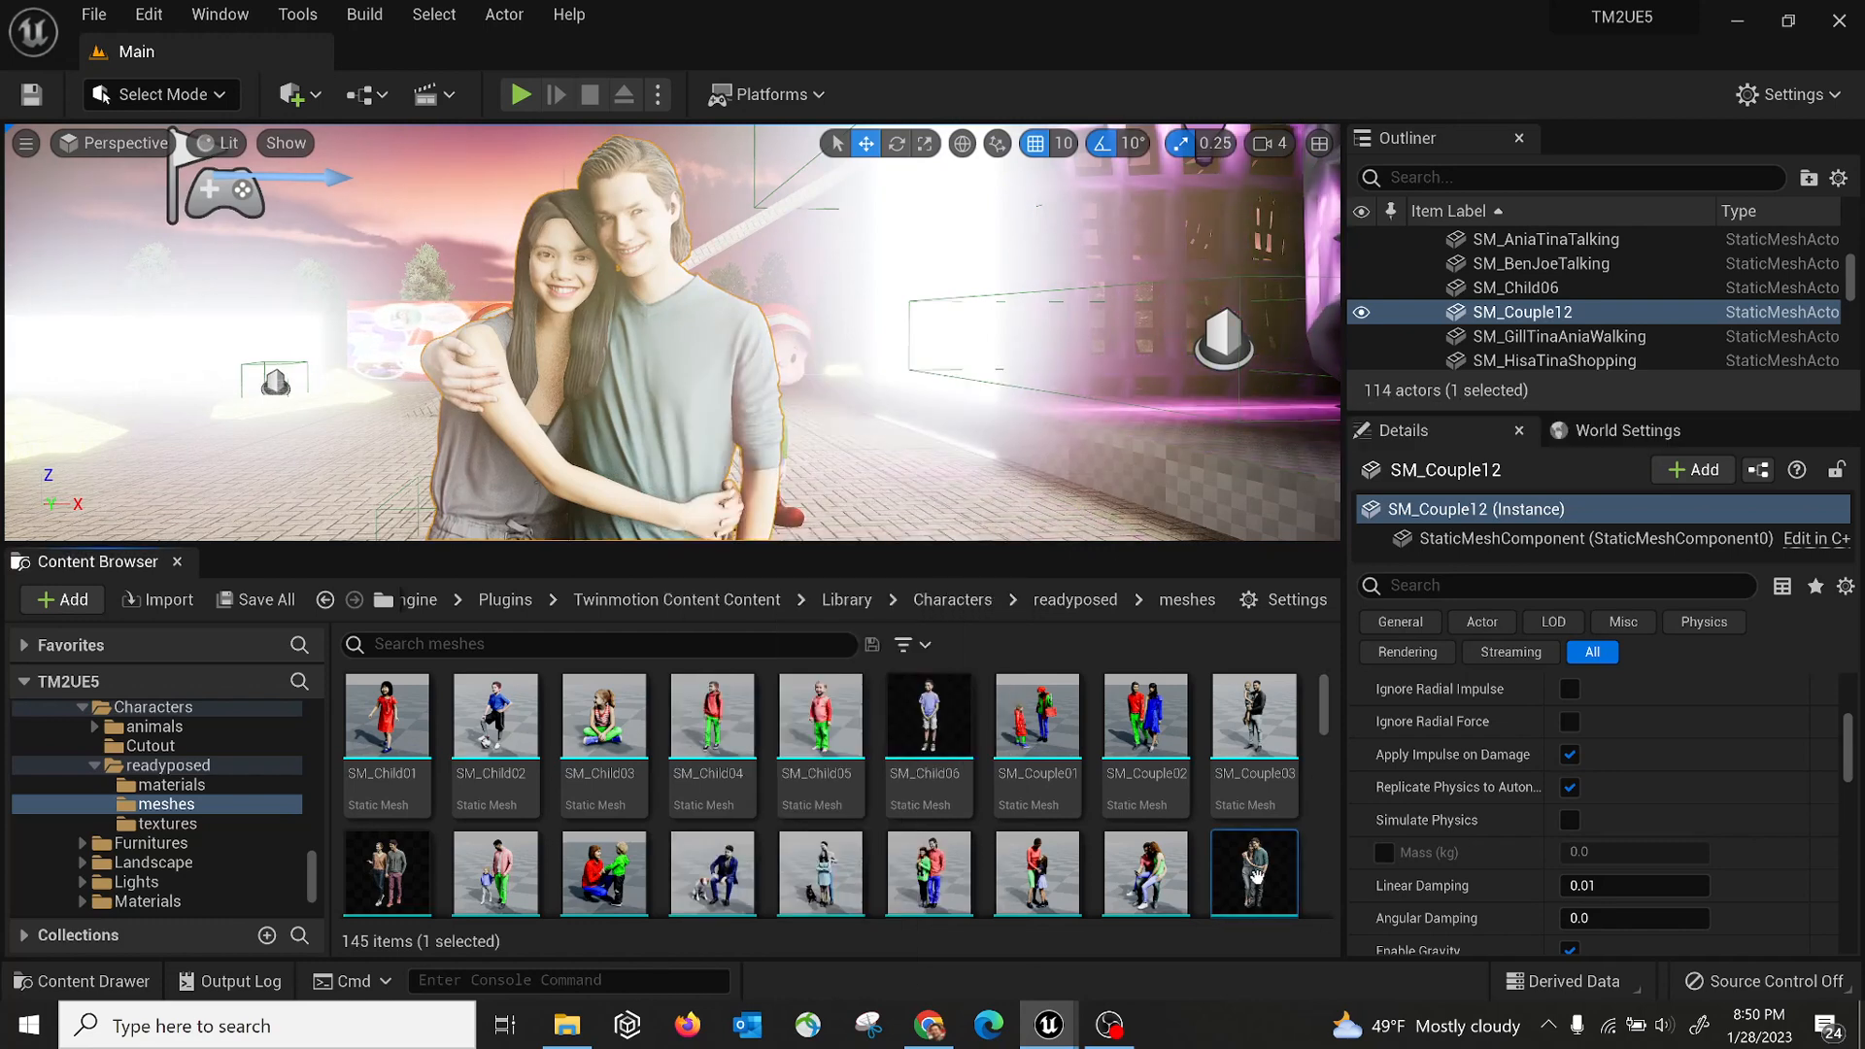
mouse_move(1256, 875)
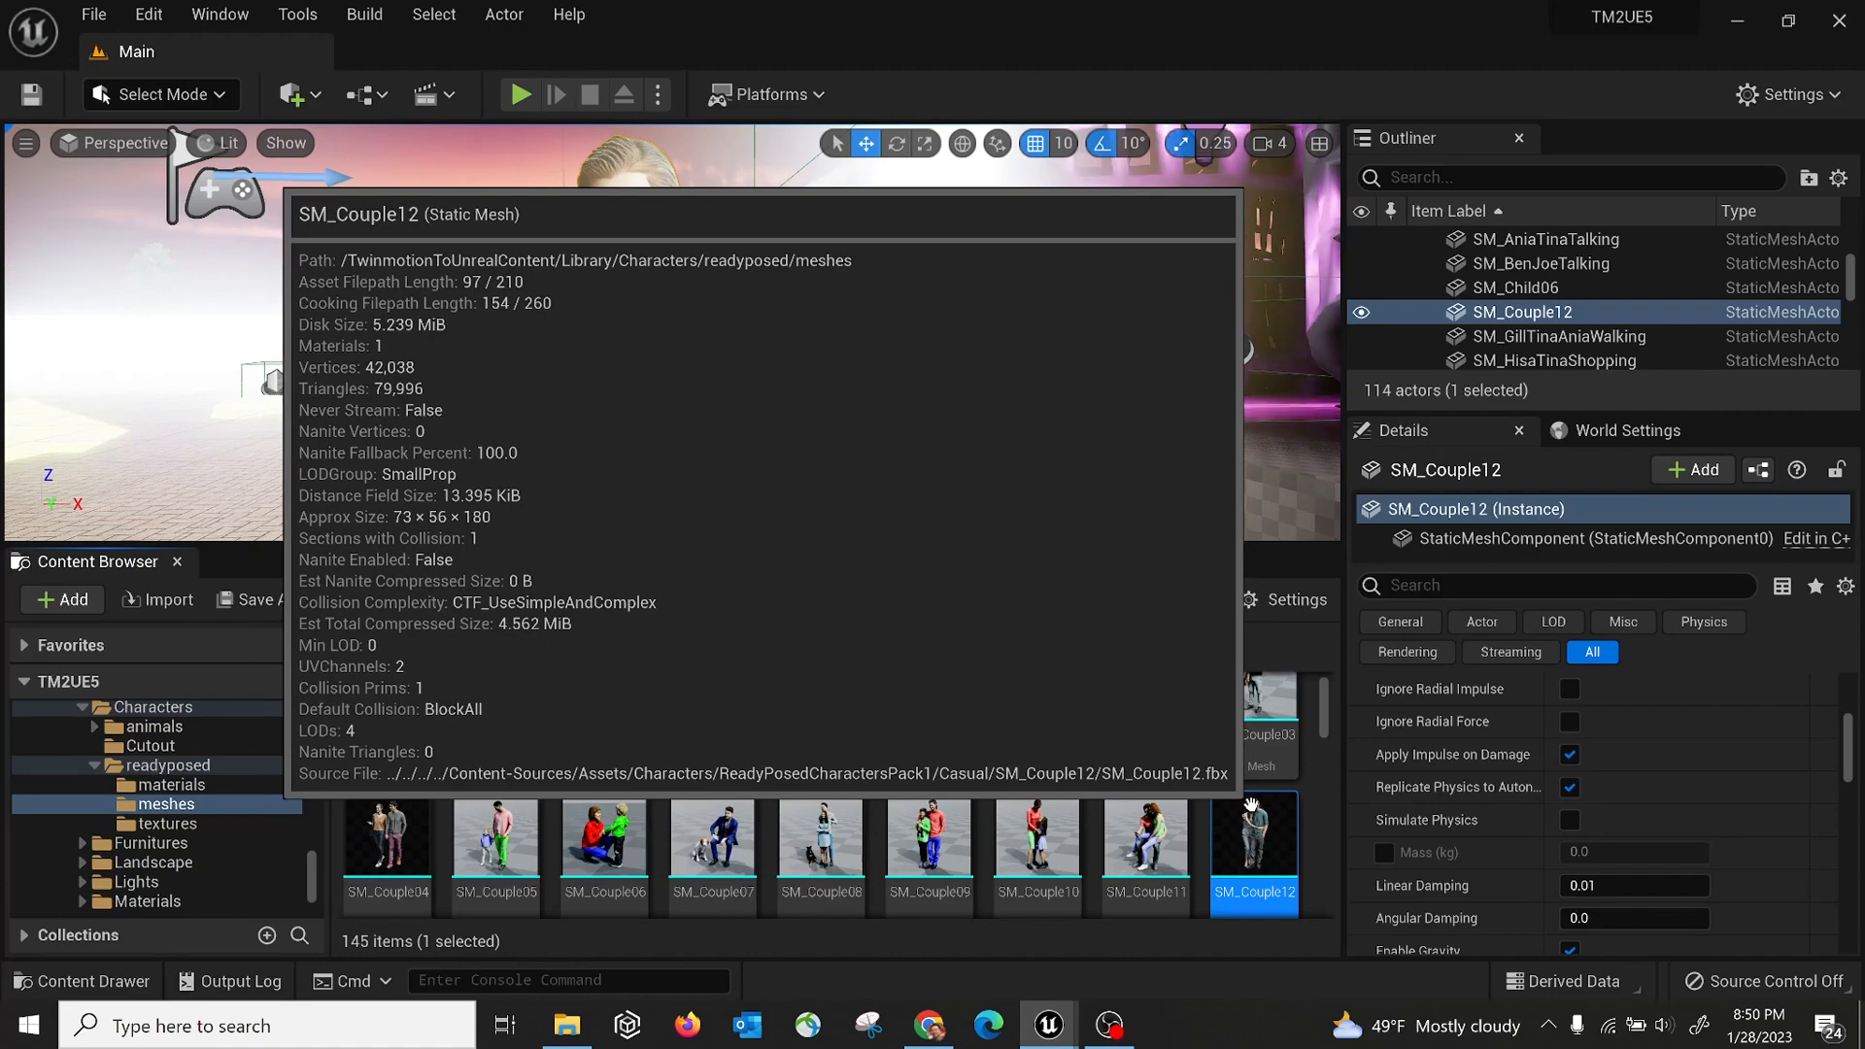
double_click(1251, 825)
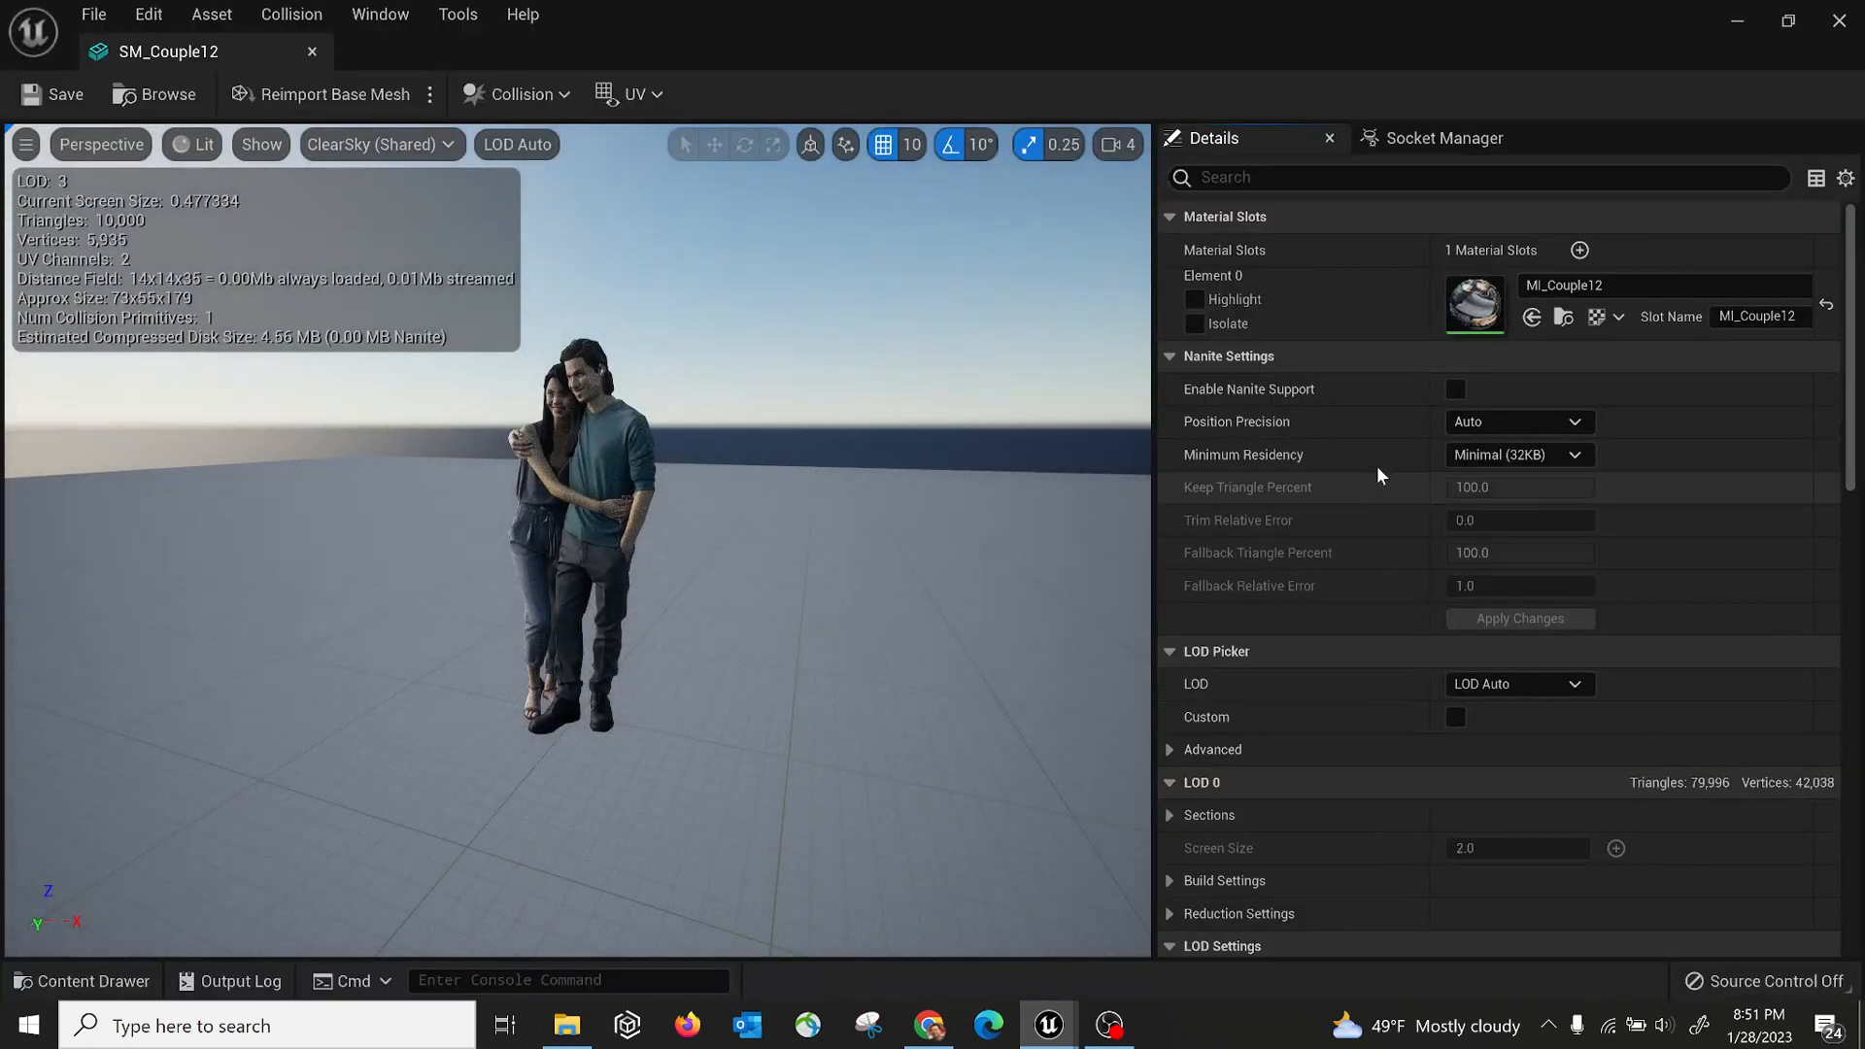
click(1526, 685)
drag(630, 499, 629, 301)
drag(923, 557, 923, 661)
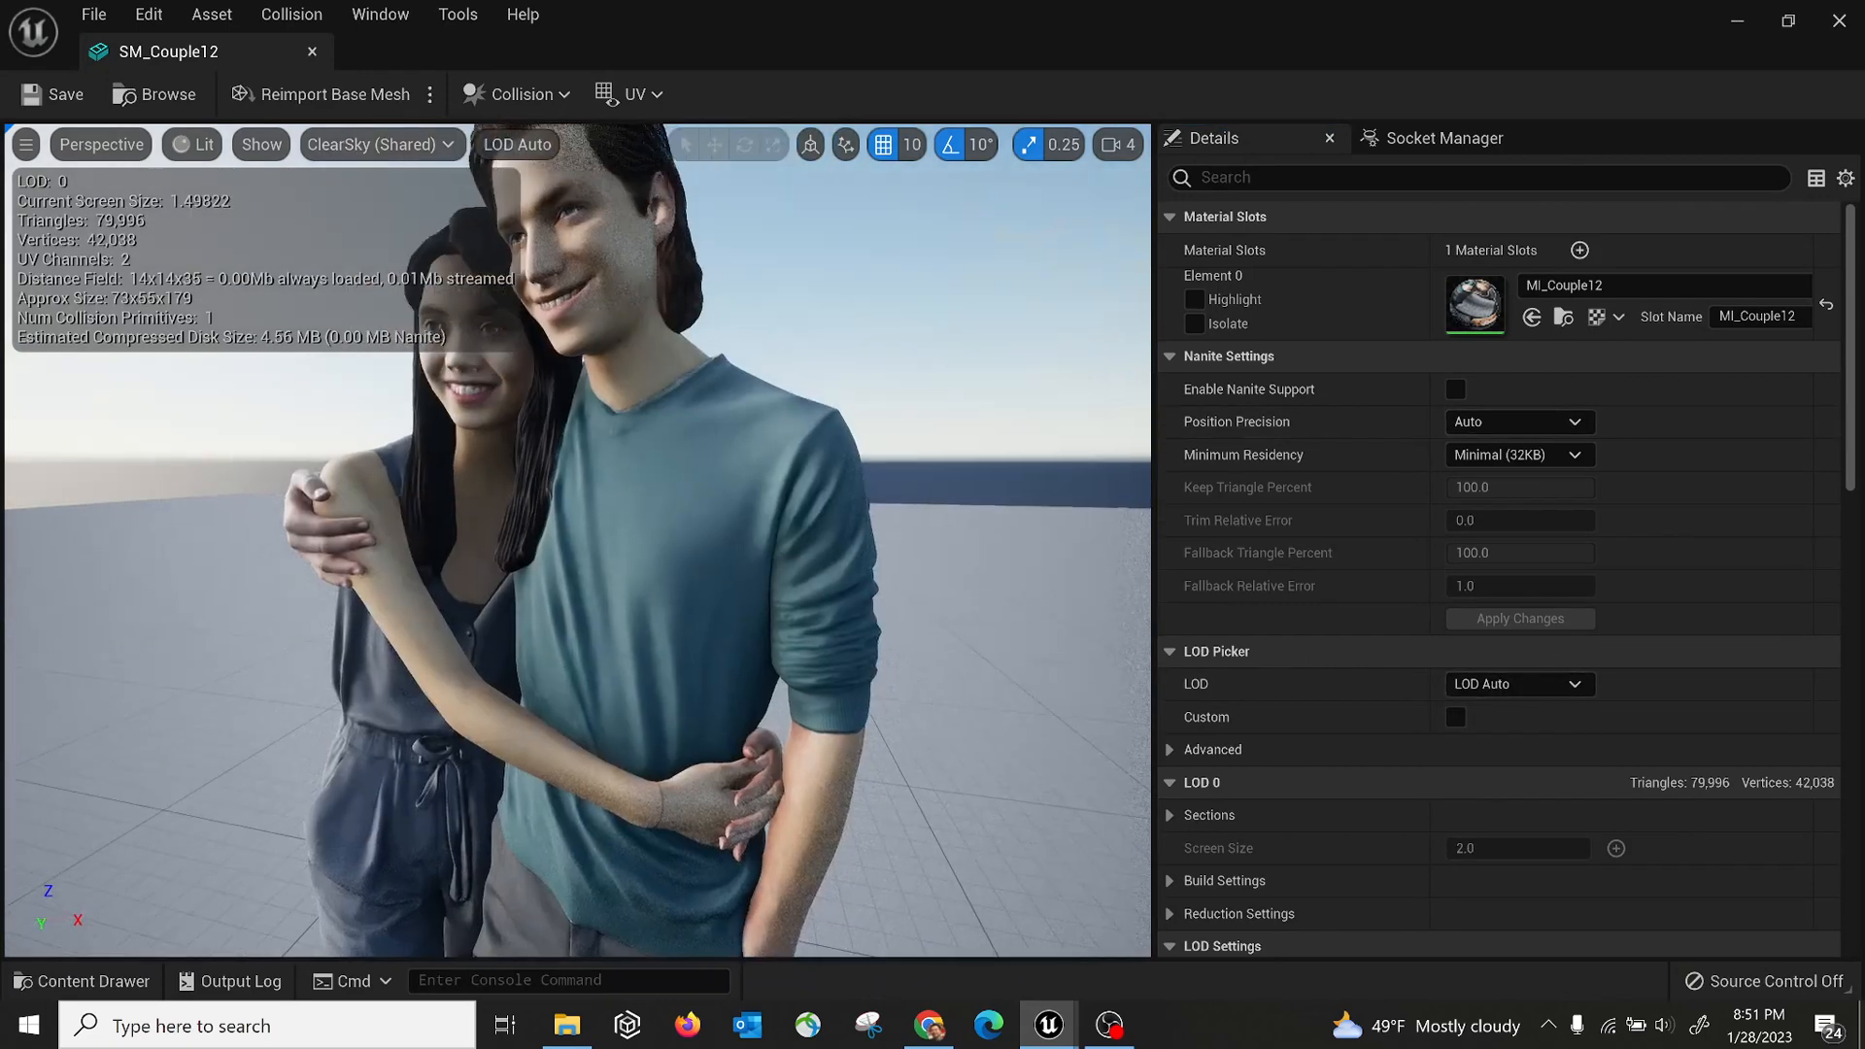
right_drag(923, 557, 923, 461)
Preview the SM_Couple12 mesh at LOD 3, LOD 2 and LOD 0 to compare detail levels, and close the mesh editor
click(1487, 686)
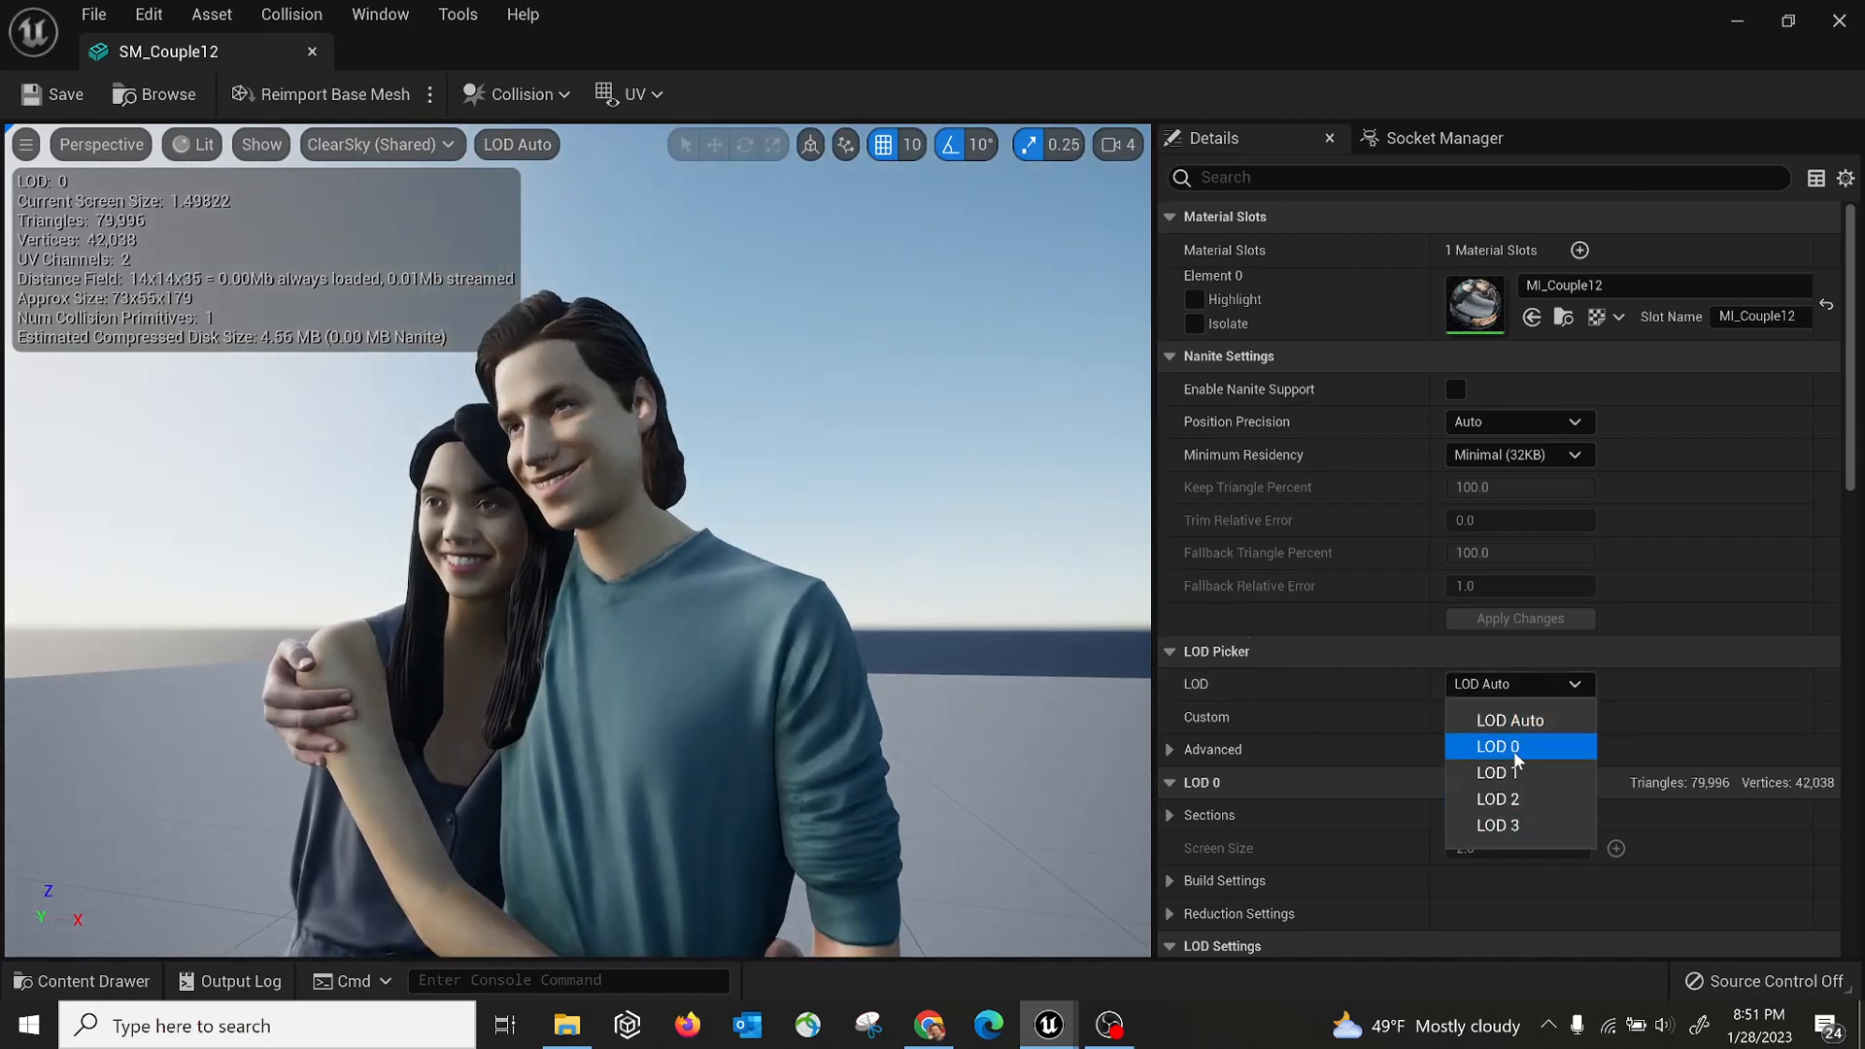
click(1509, 826)
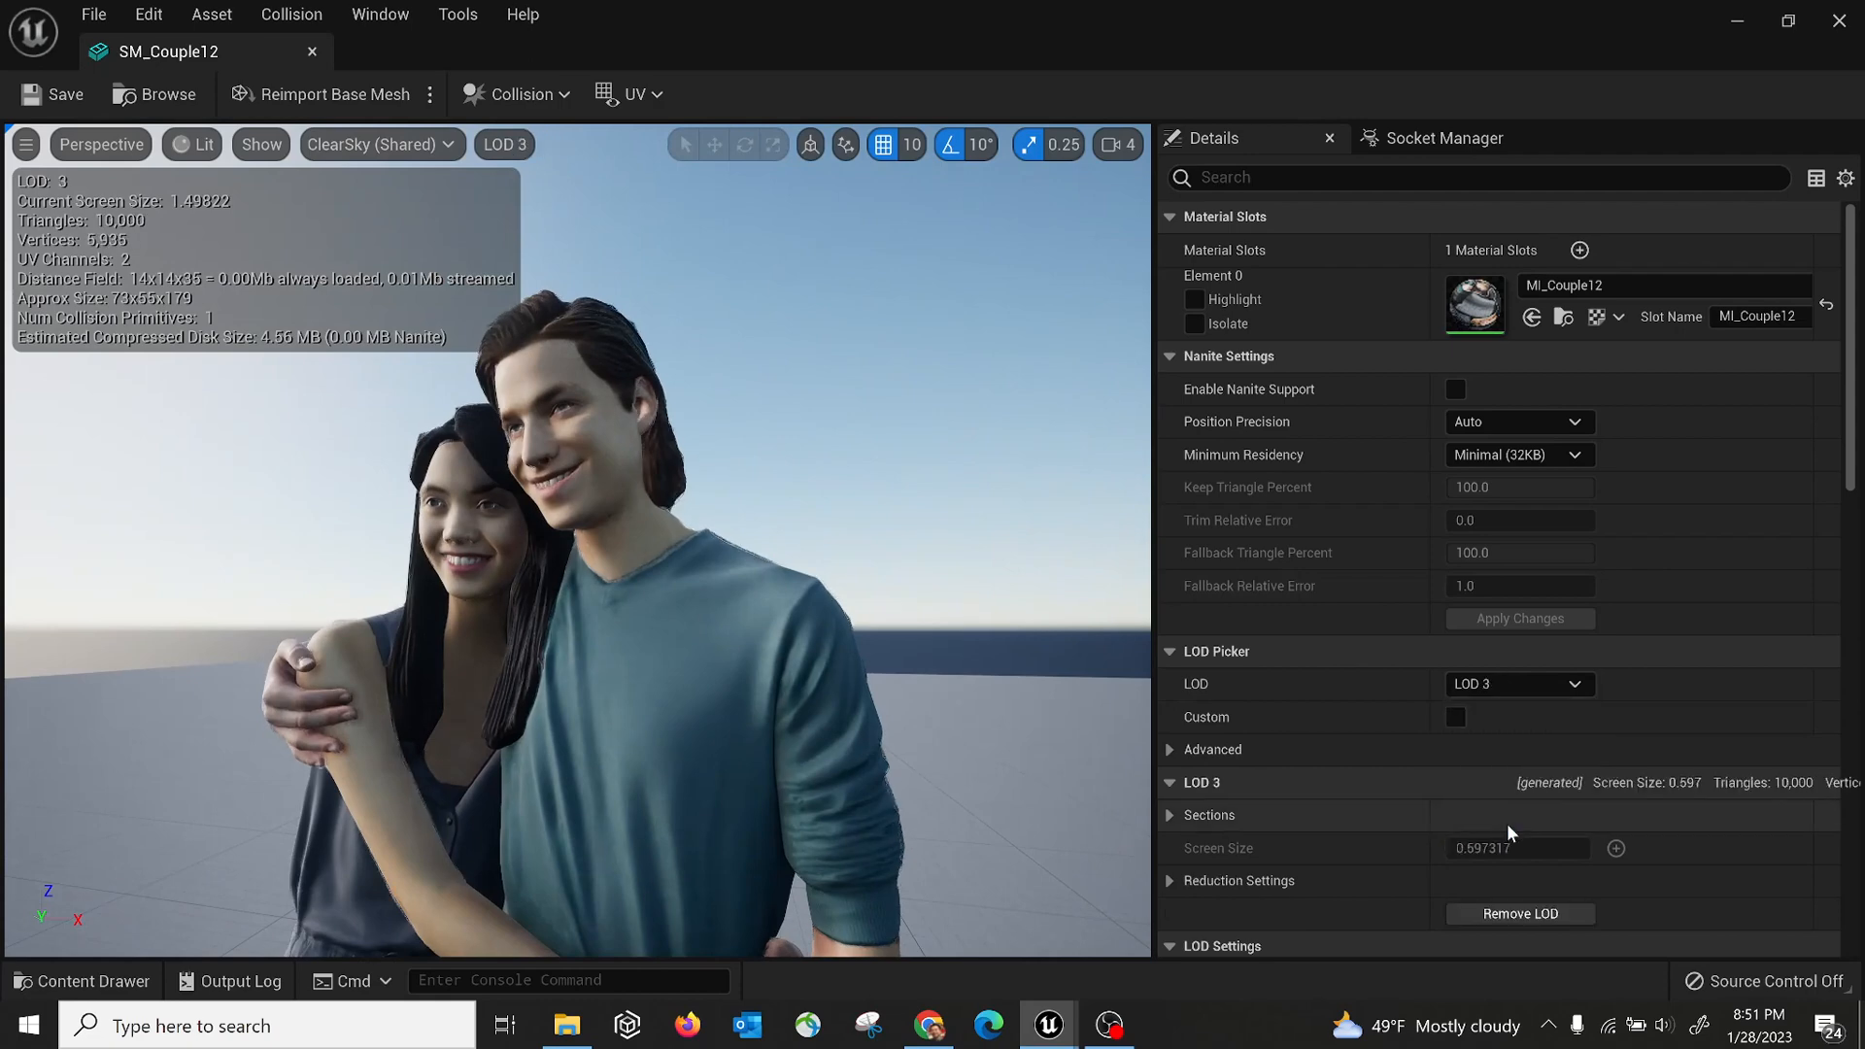
click(1483, 688)
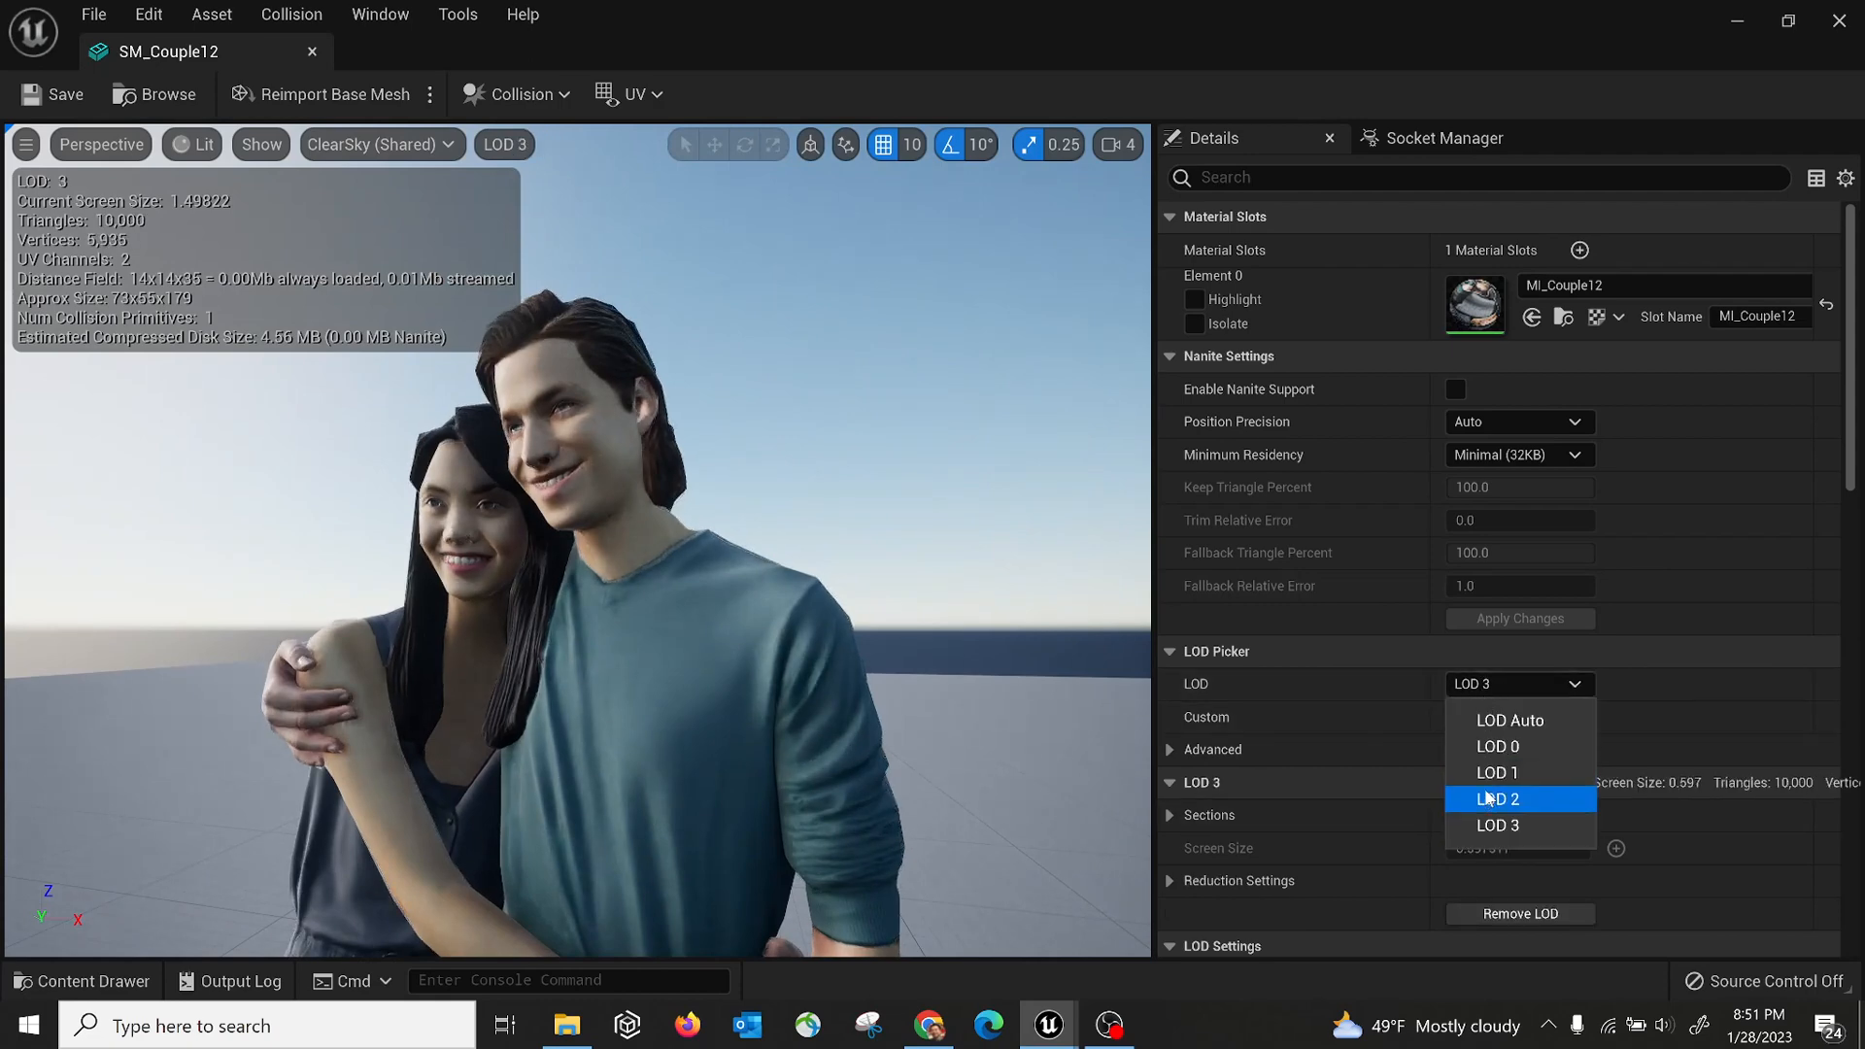
click(1493, 800)
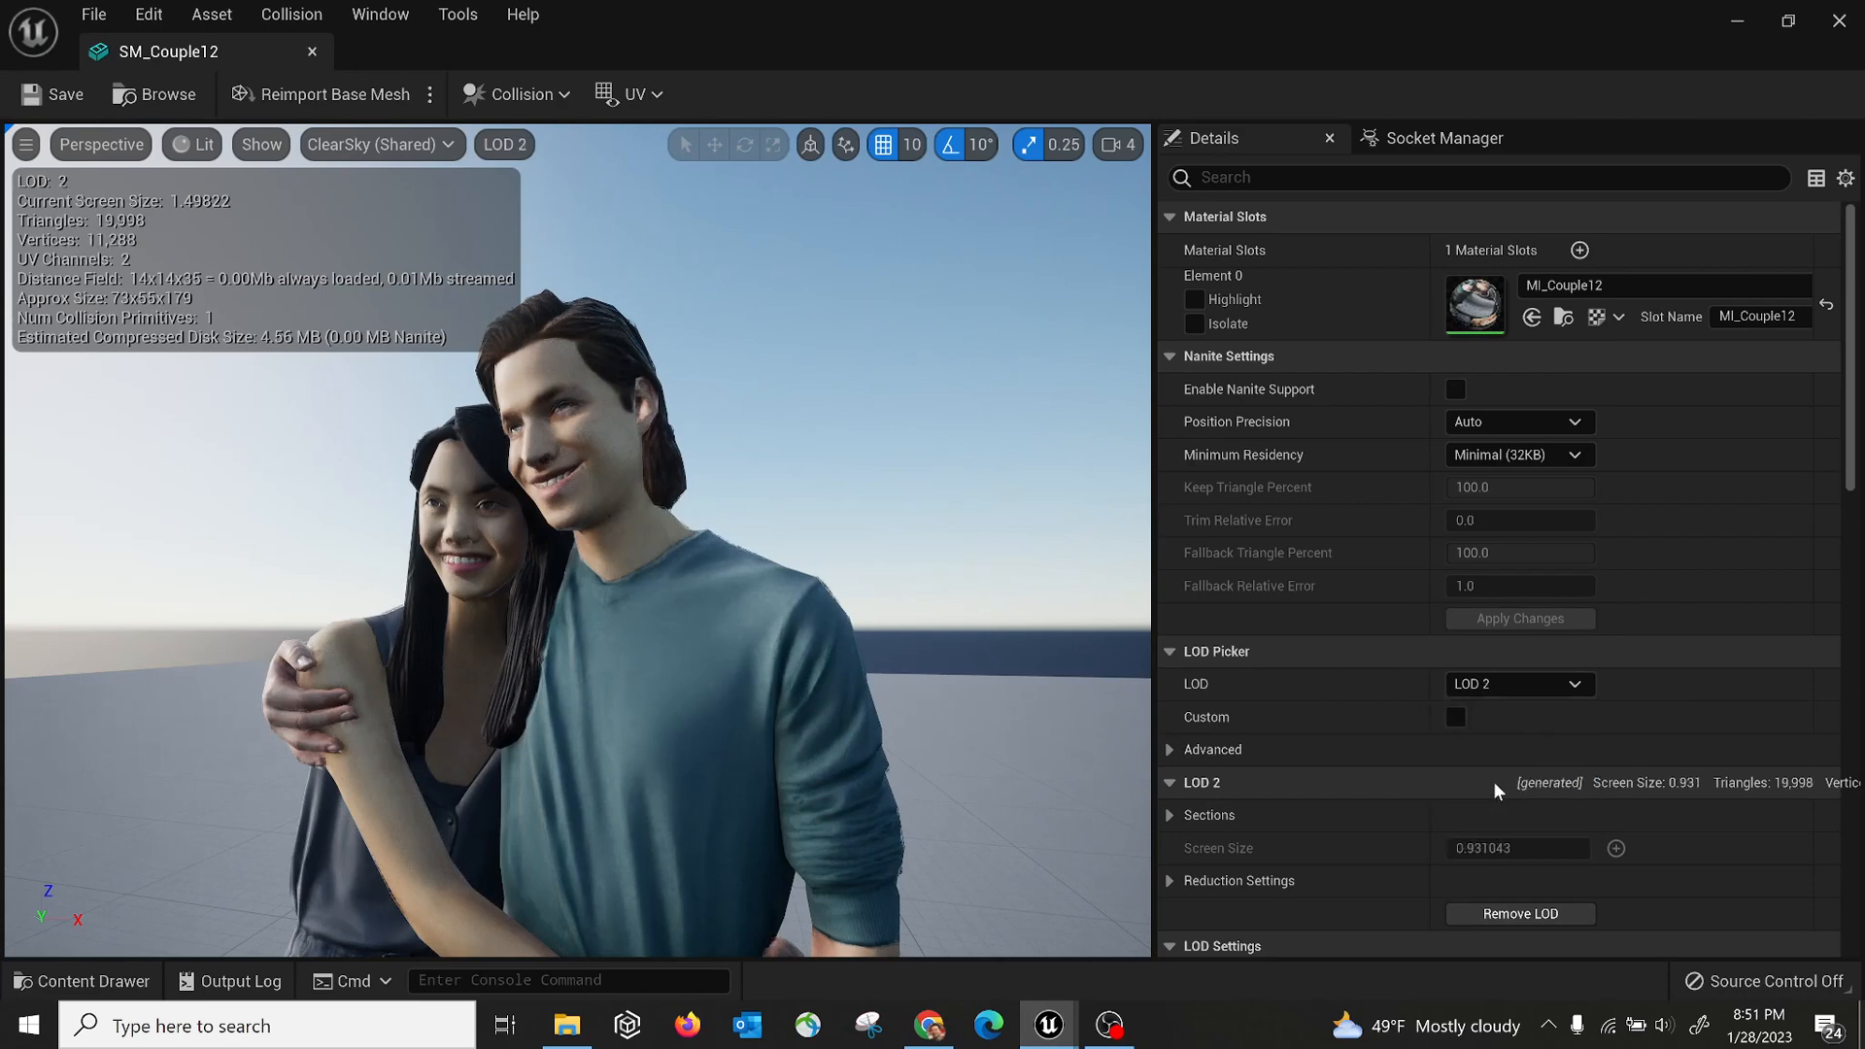
click(1516, 683)
key(Escape)
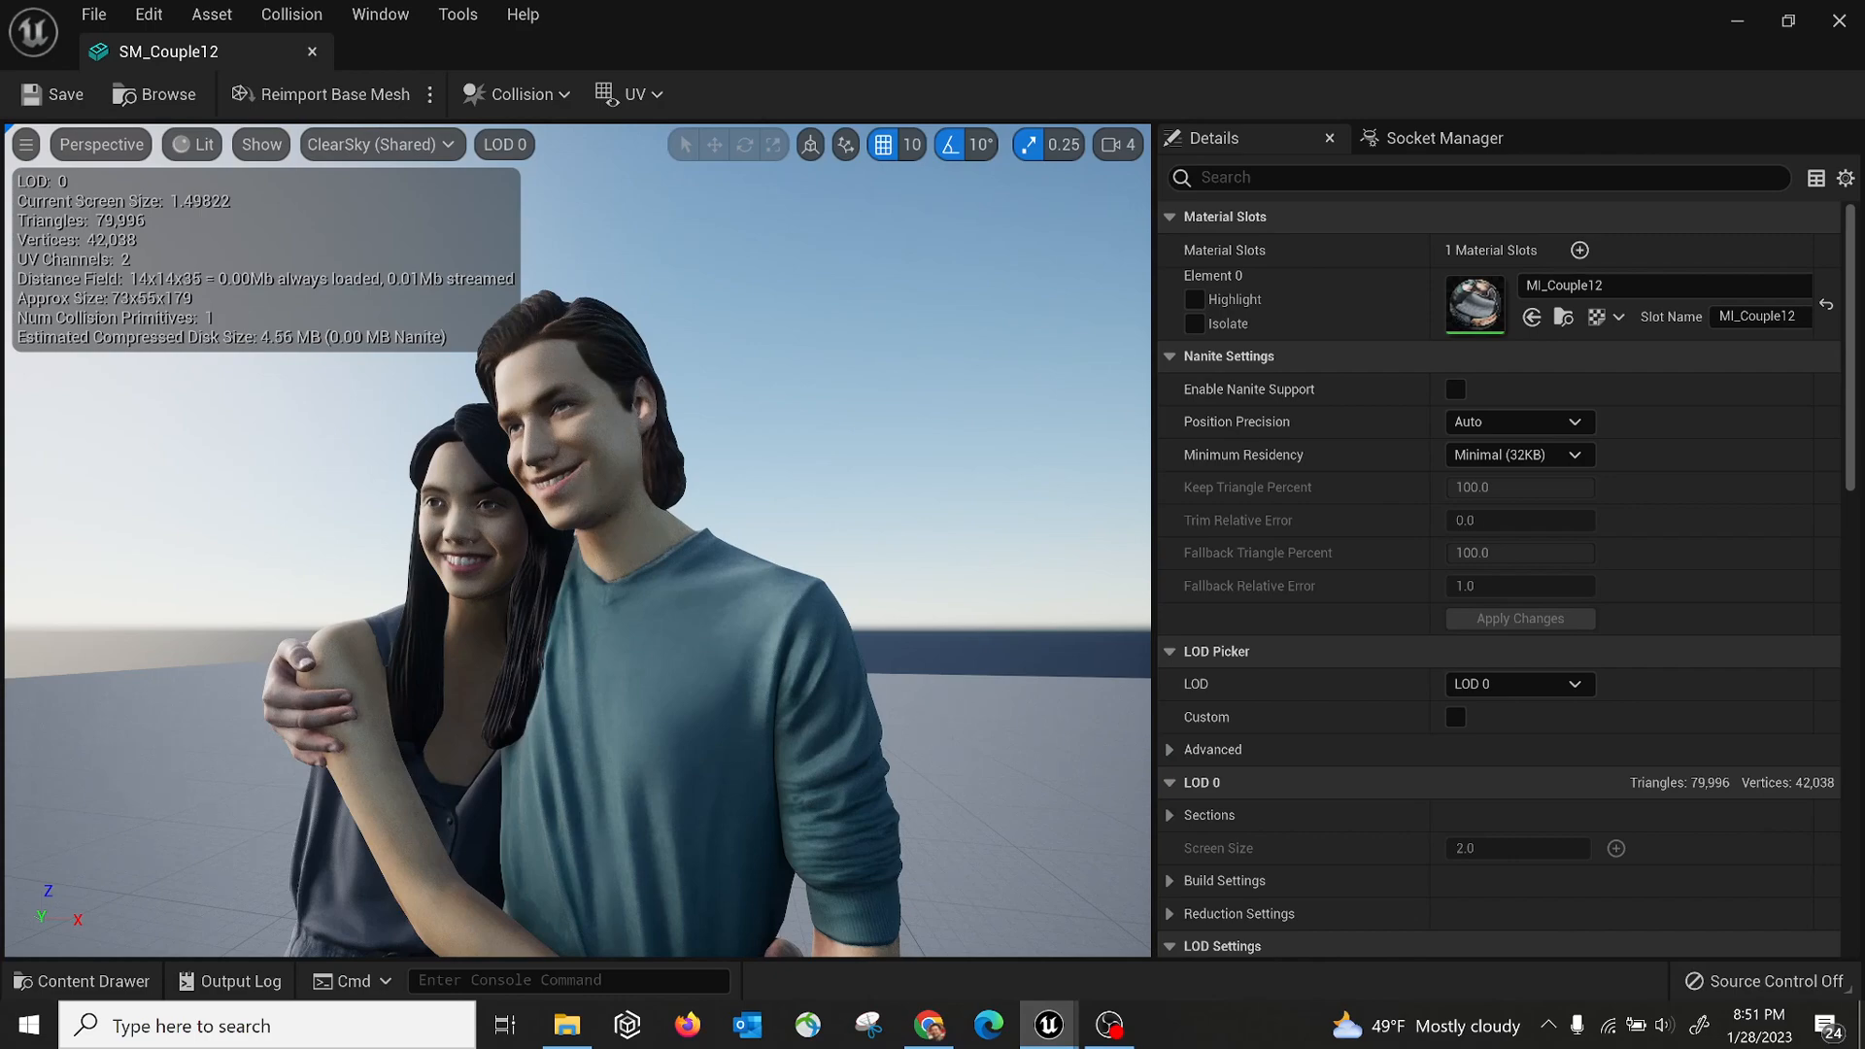
right_drag(578, 540, 544, 583)
click(312, 52)
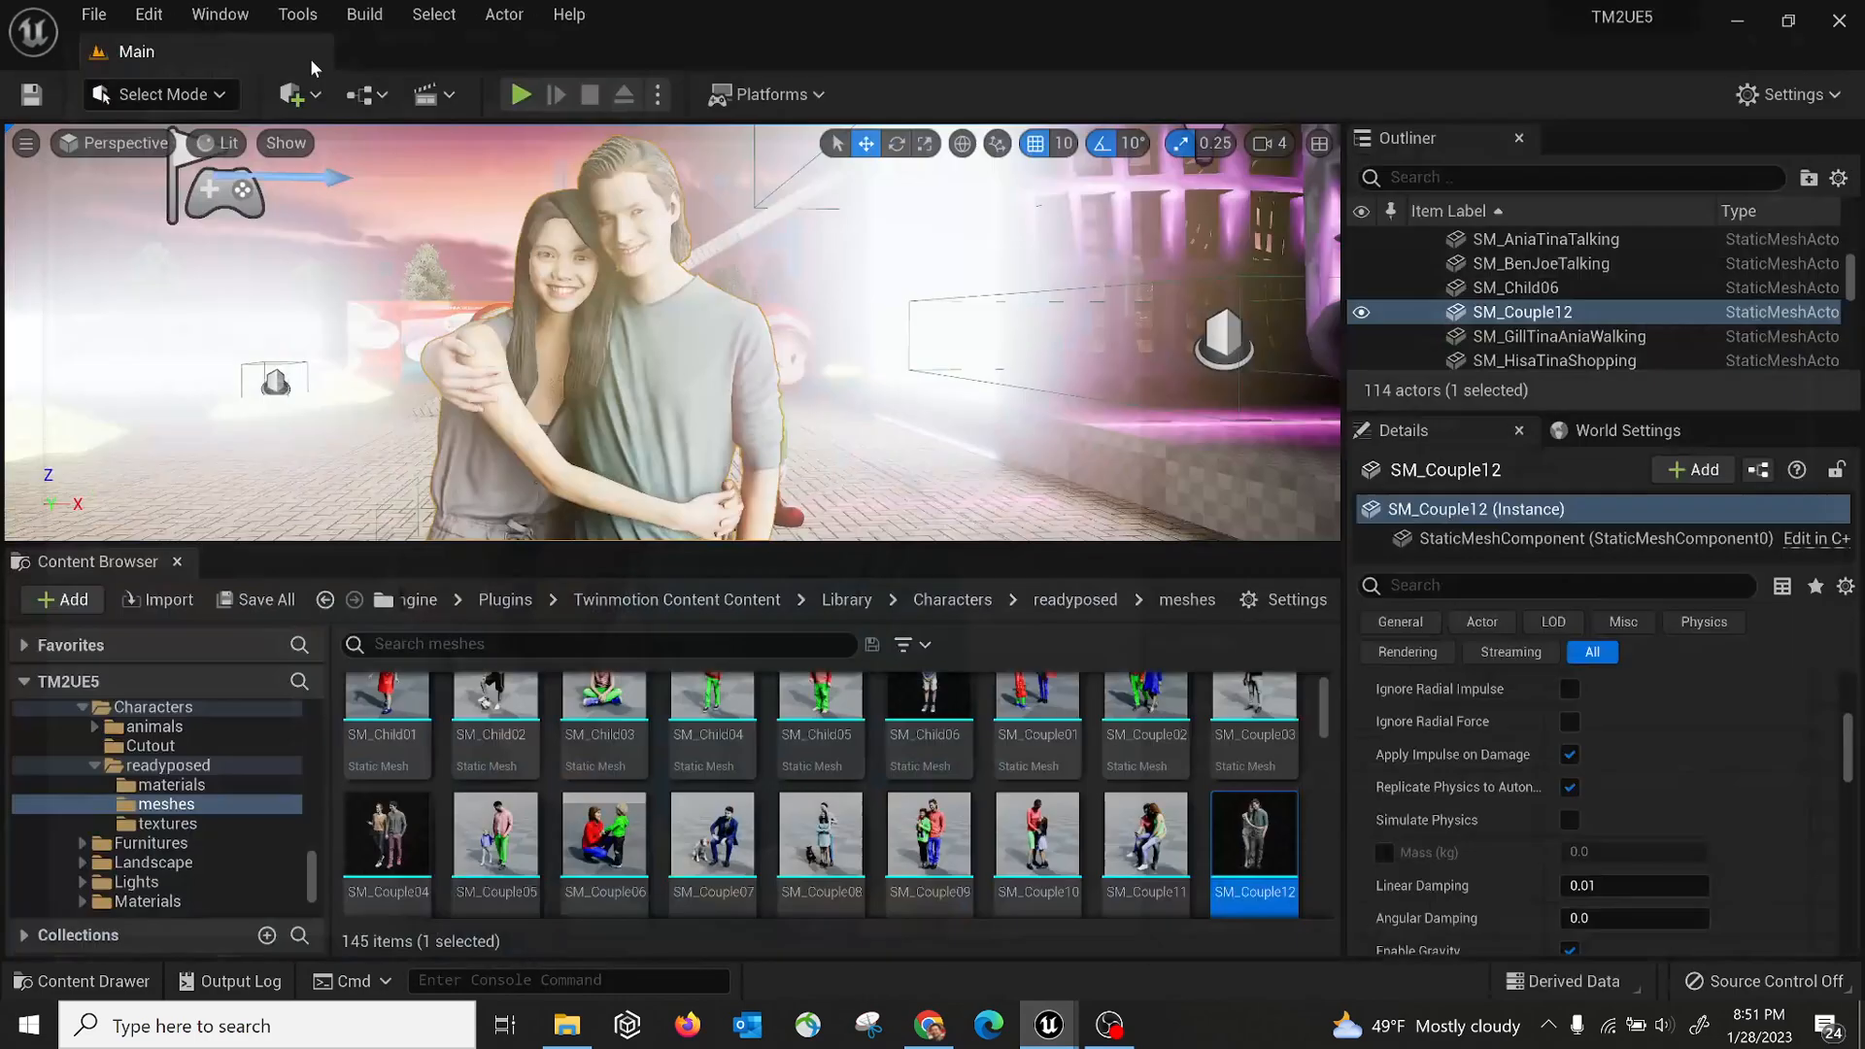
Inspect the couple's MI_Couple12 material instance and its T_Couple12_BC color map texture, and close both editors
mouse_move(1256, 831)
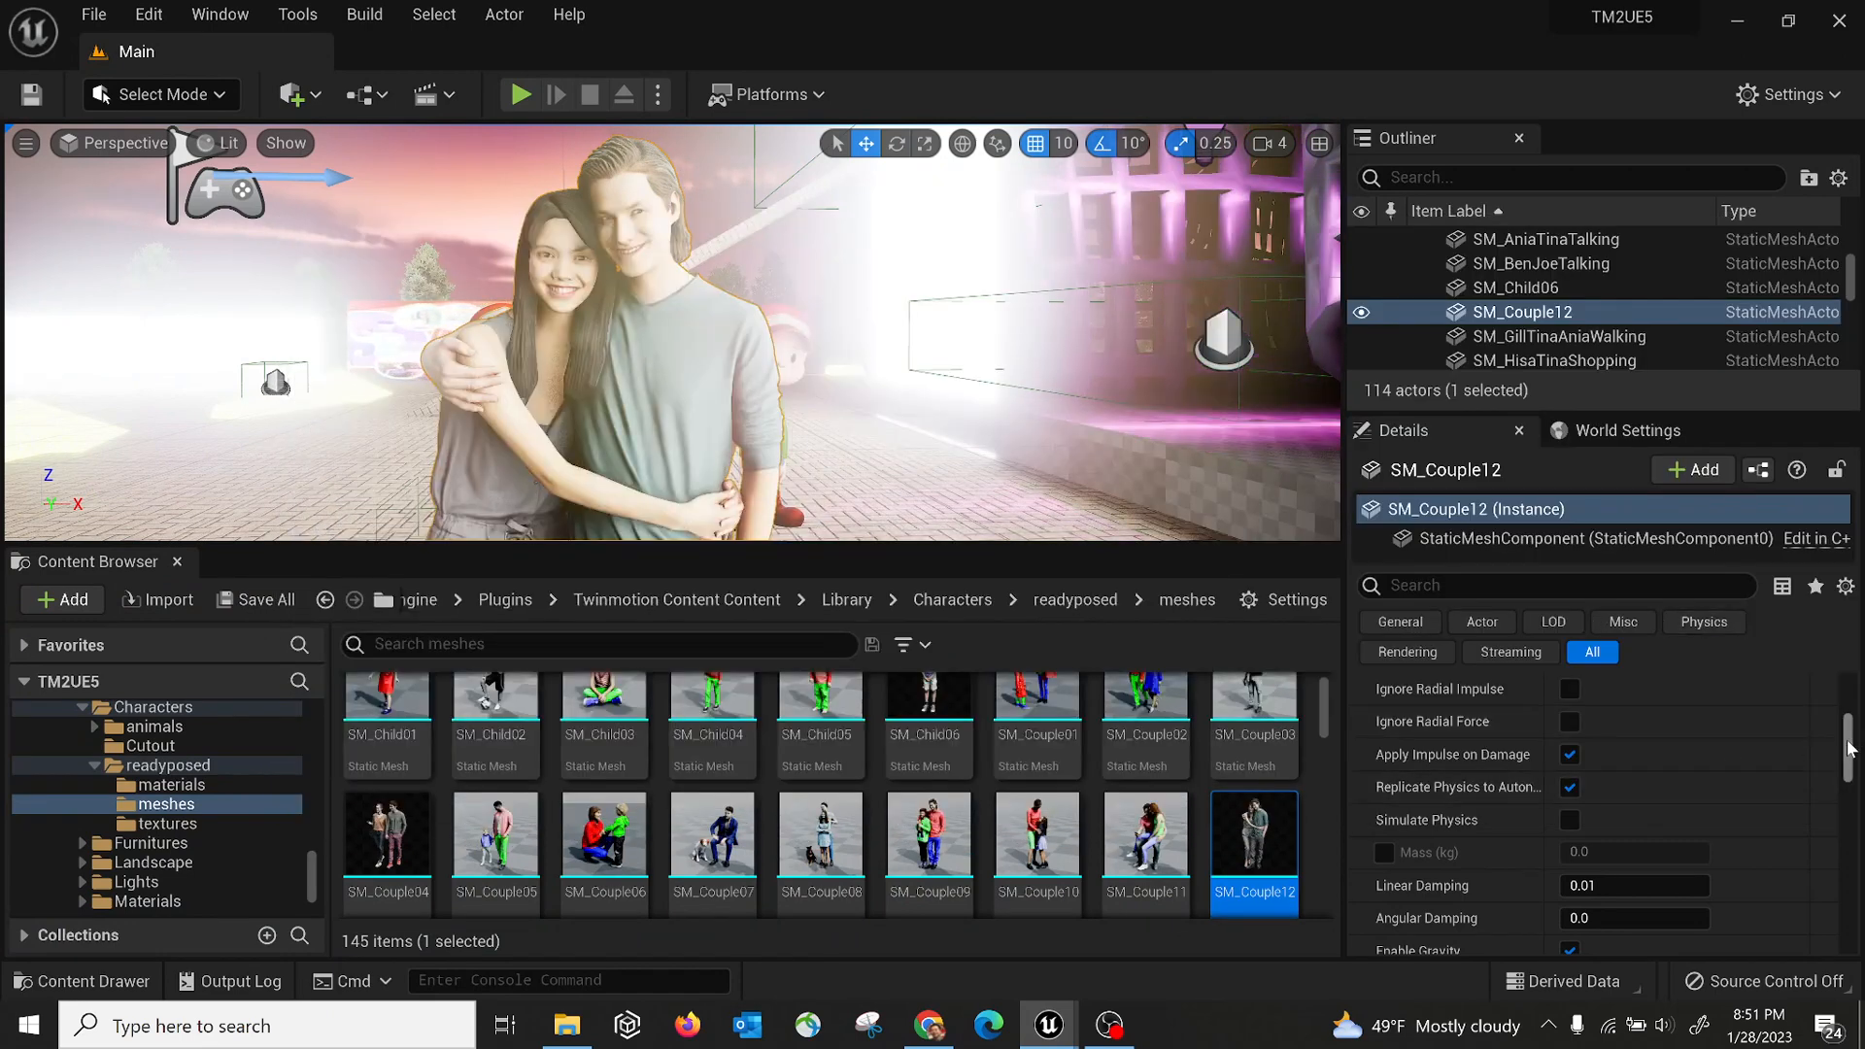
scroll(1839, 726, up, 5)
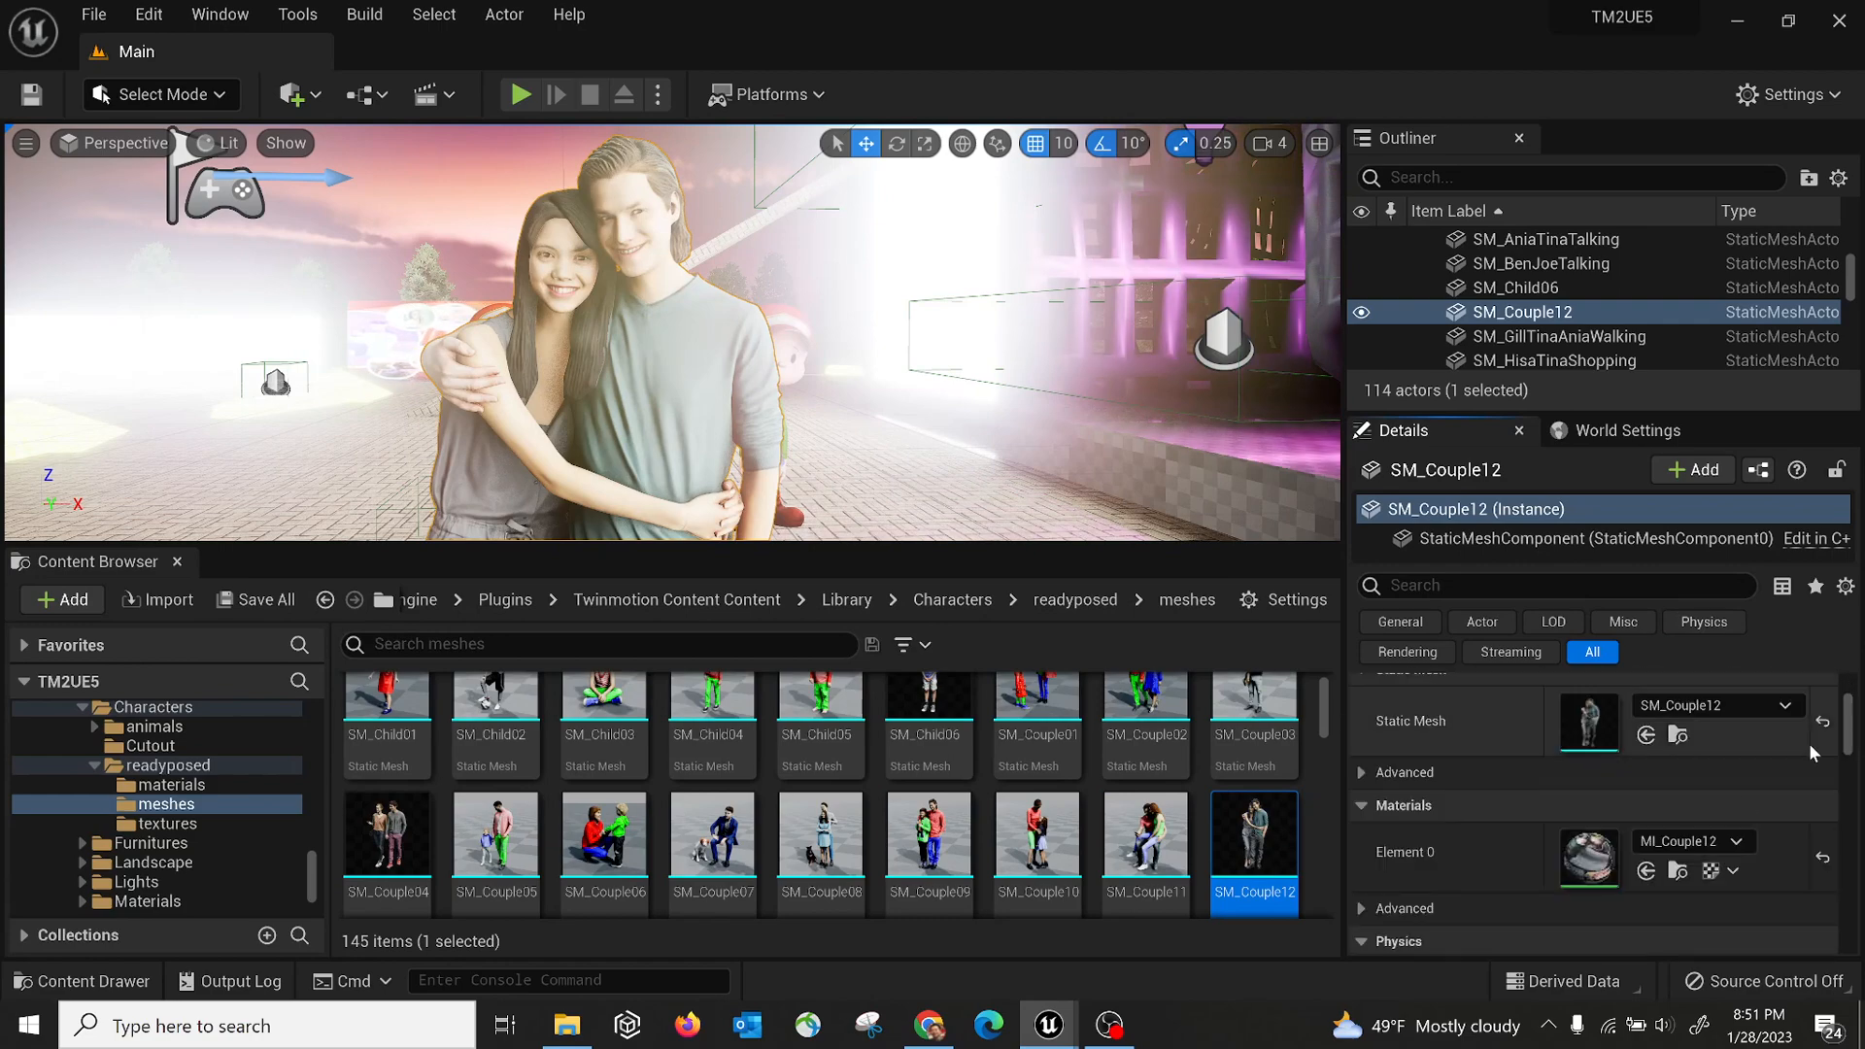
double_click(1596, 861)
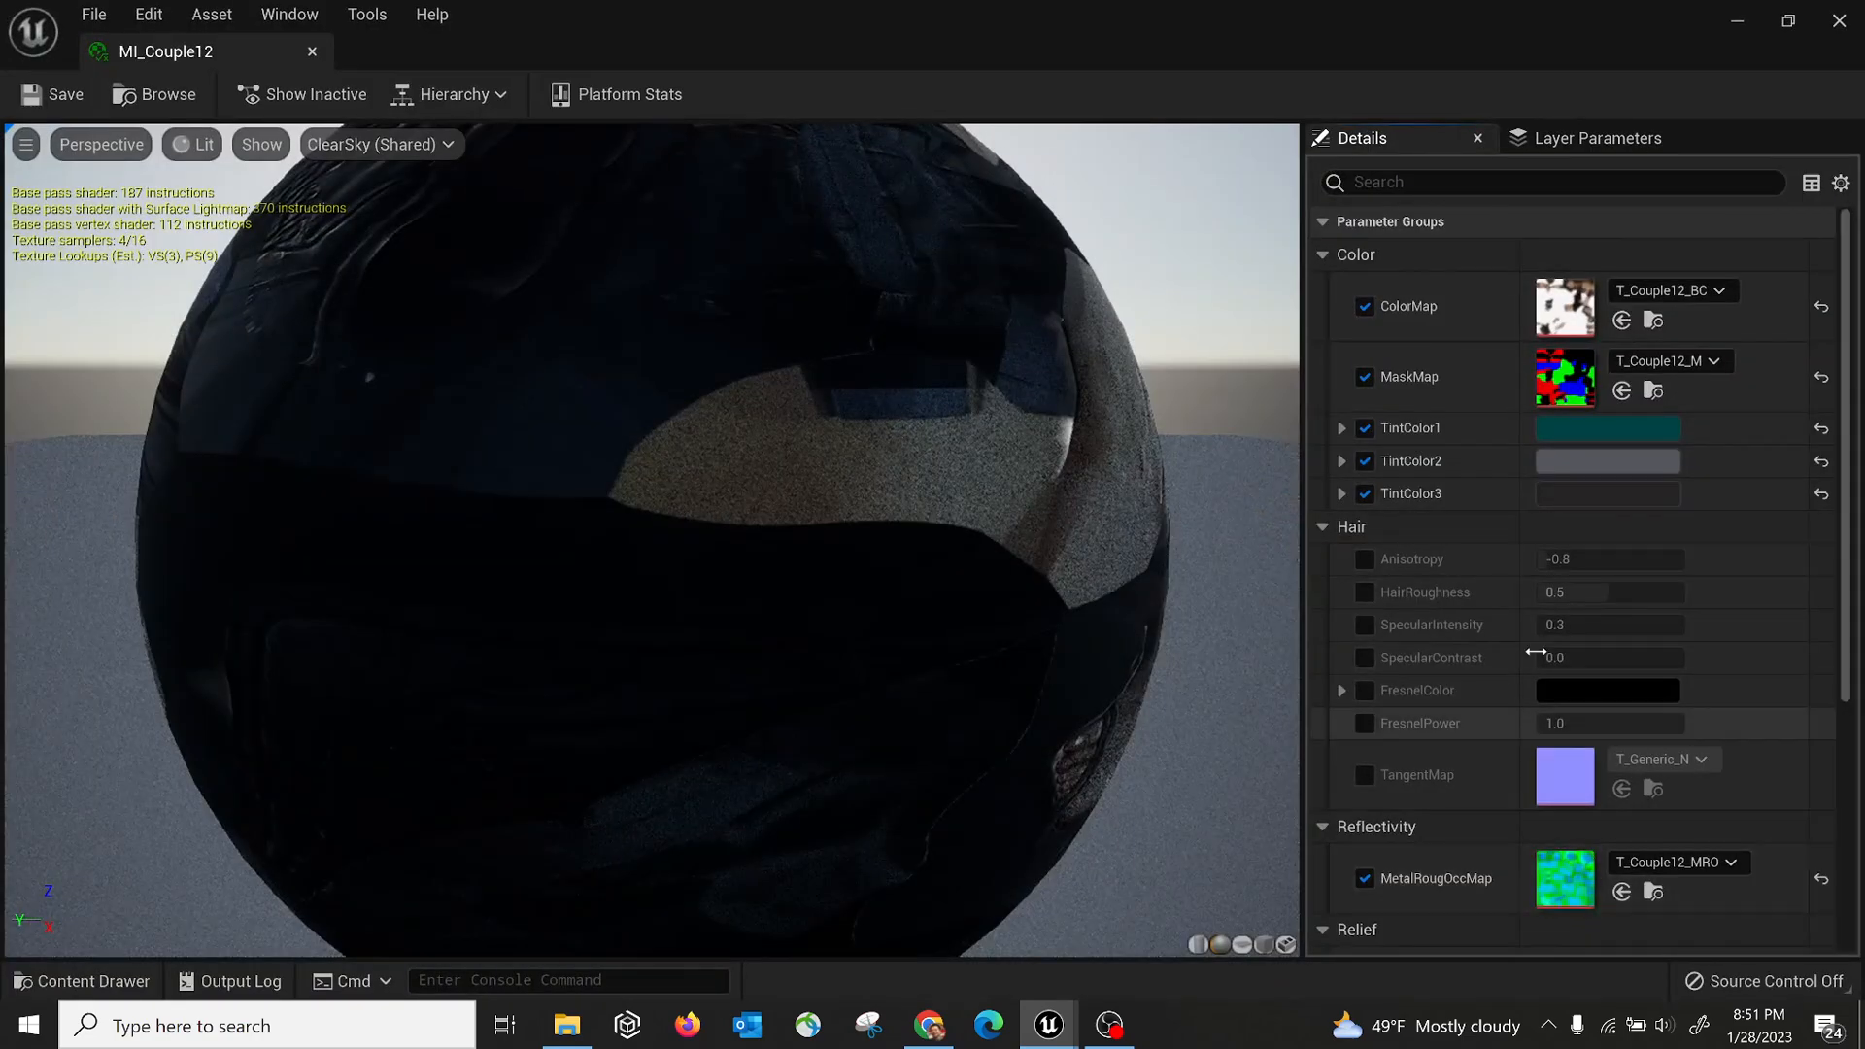
double_click(1563, 315)
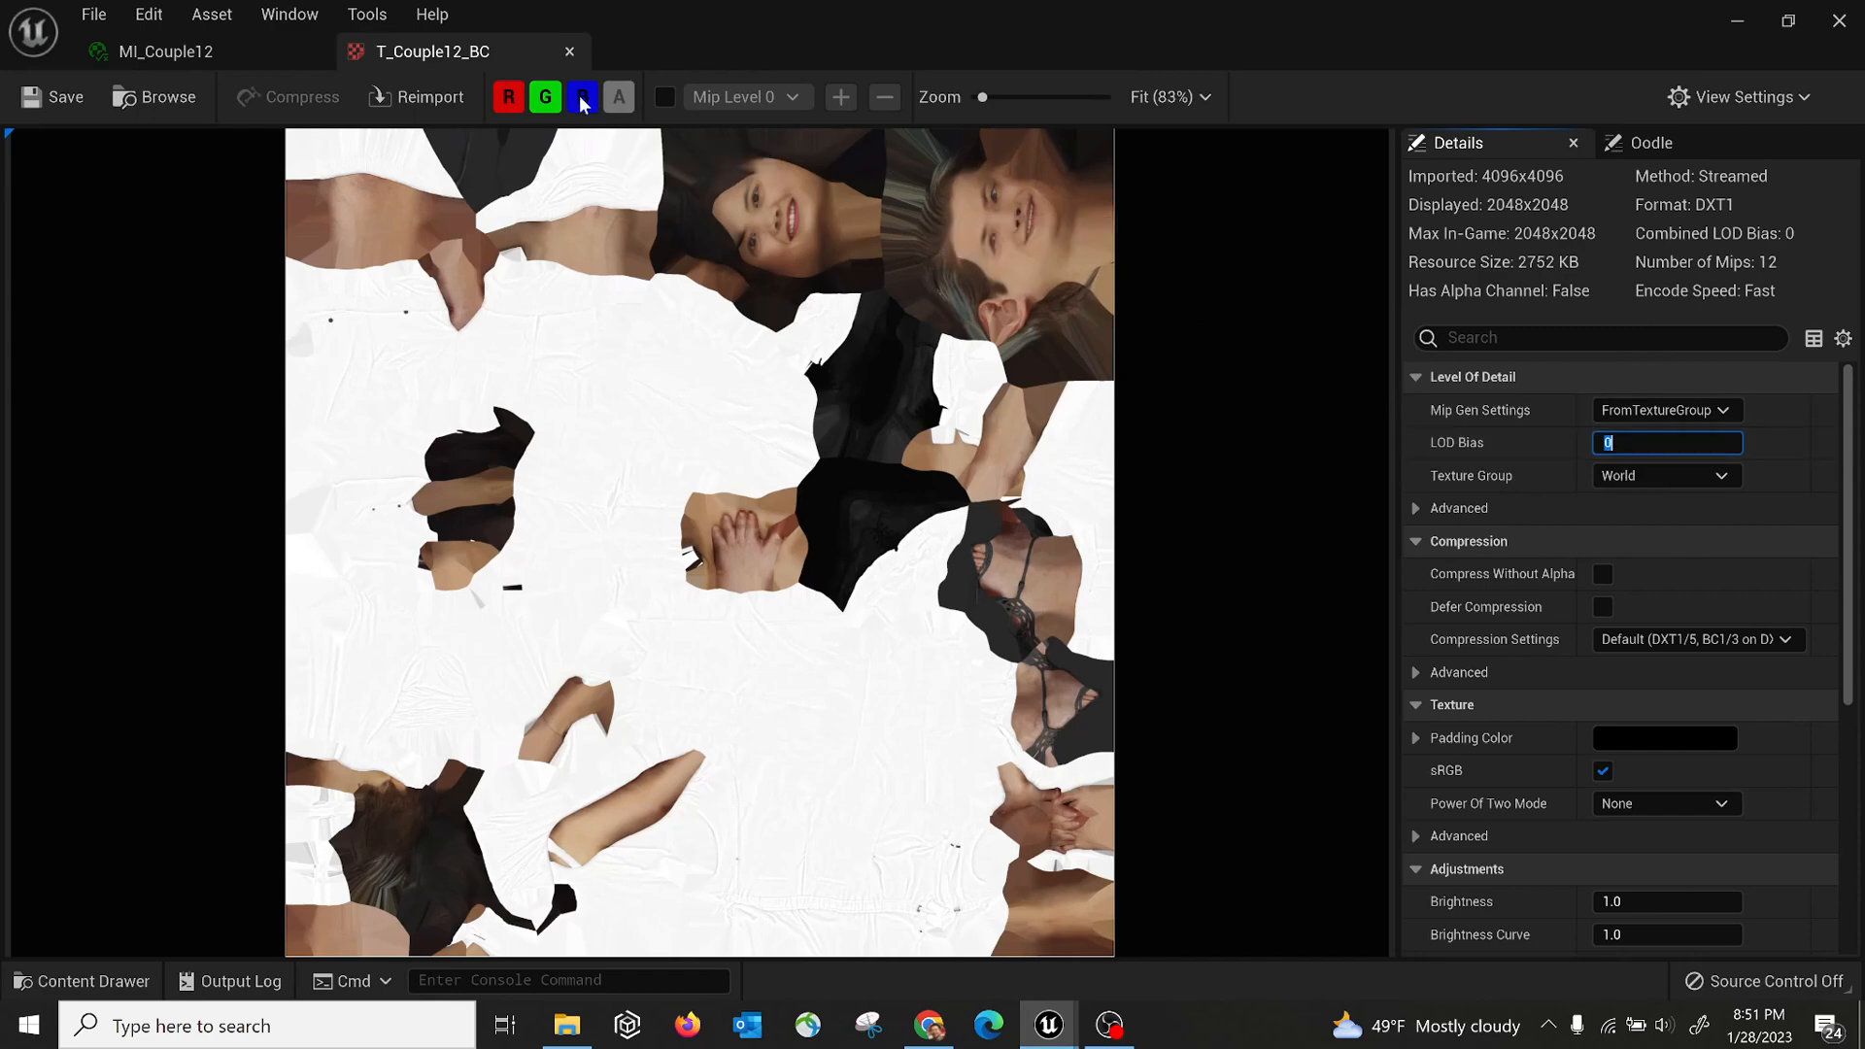
click(570, 52)
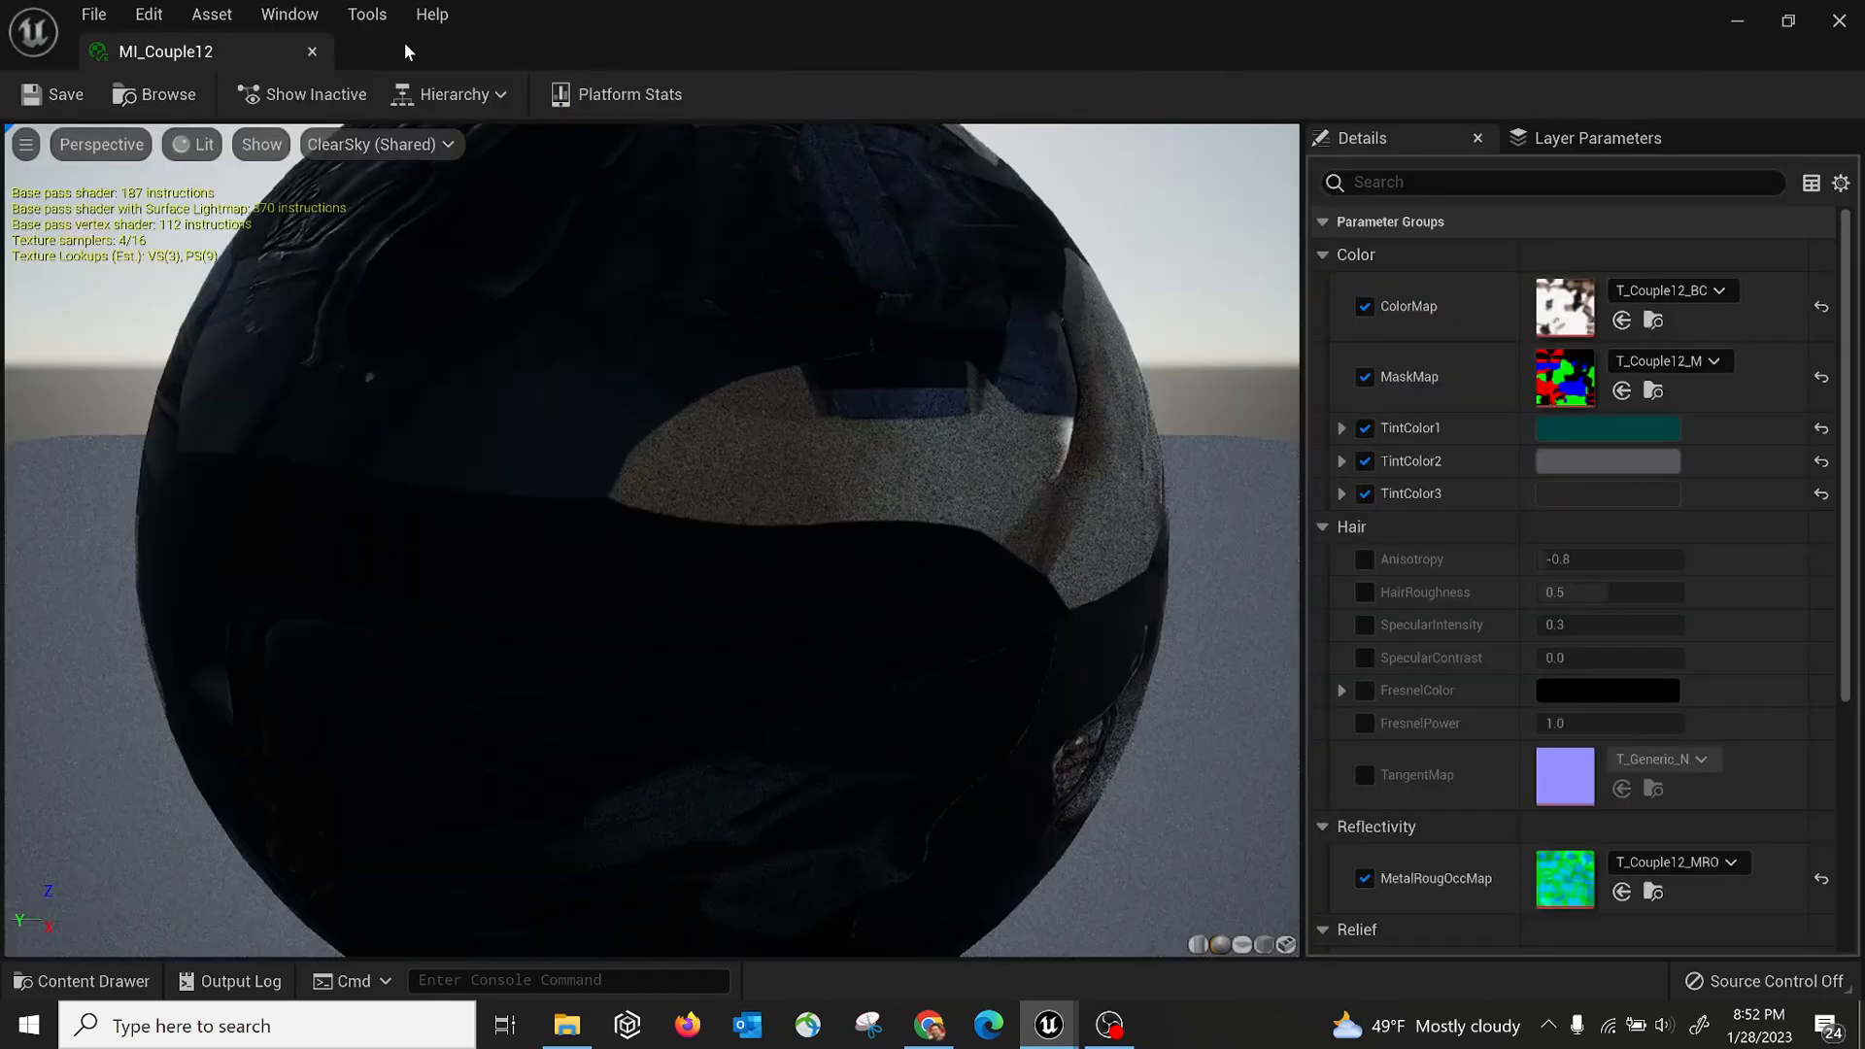
click(312, 52)
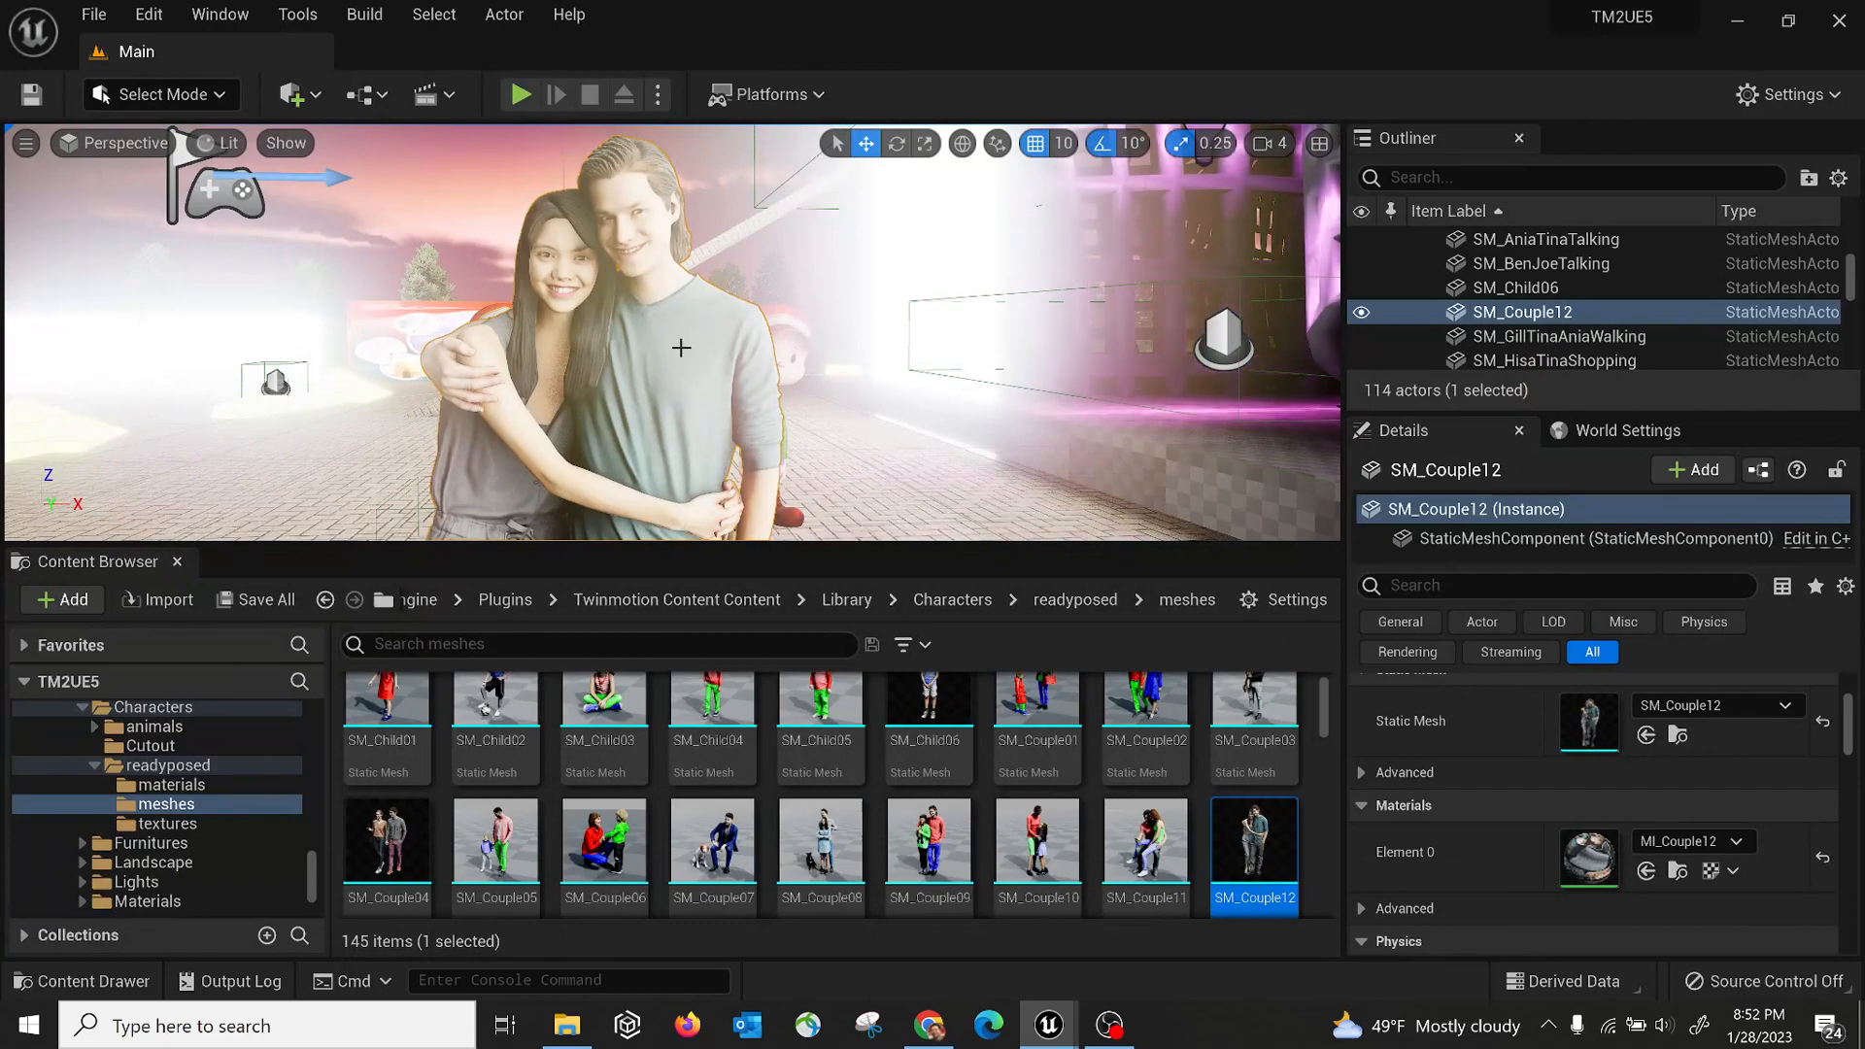
Select the three walking women, SM_GillTinaAniaWalking, locate their asset in the Cutout folder, and view them closer in the level
right_drag(816, 375, 1311, 375)
click(704, 360)
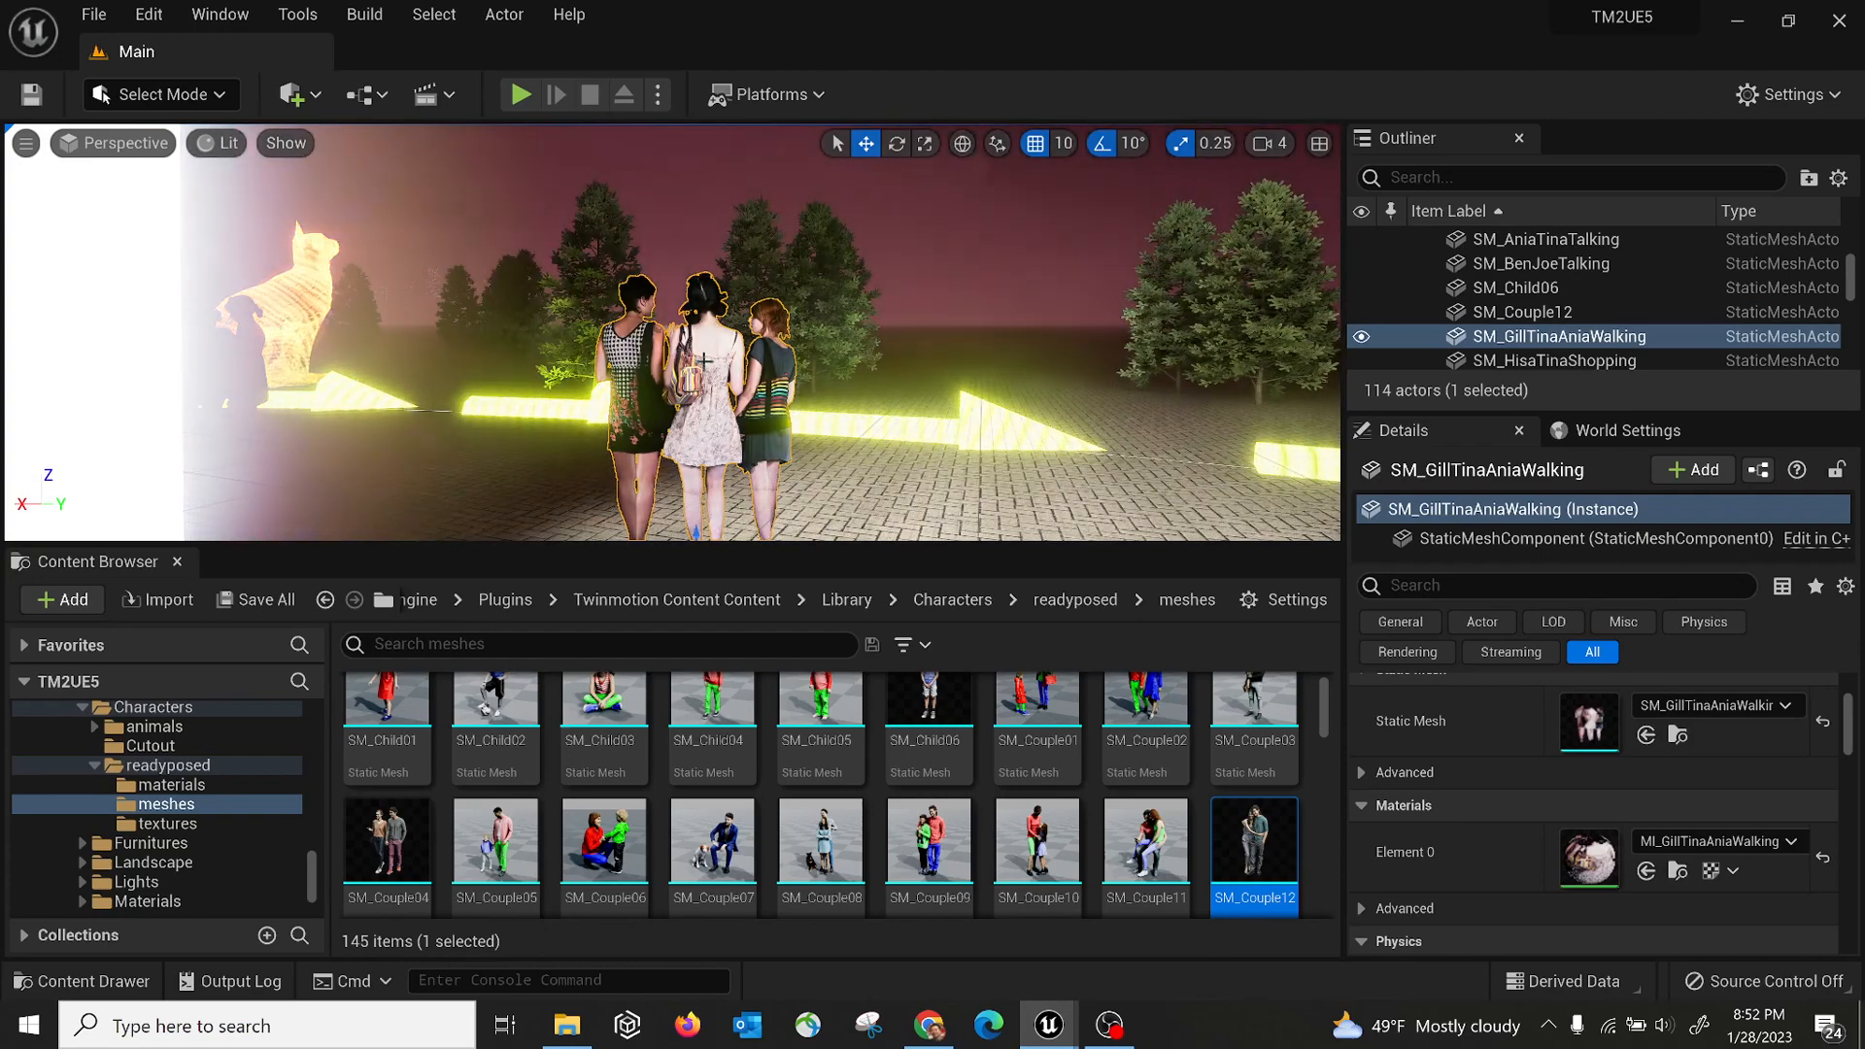
right_click(739, 380)
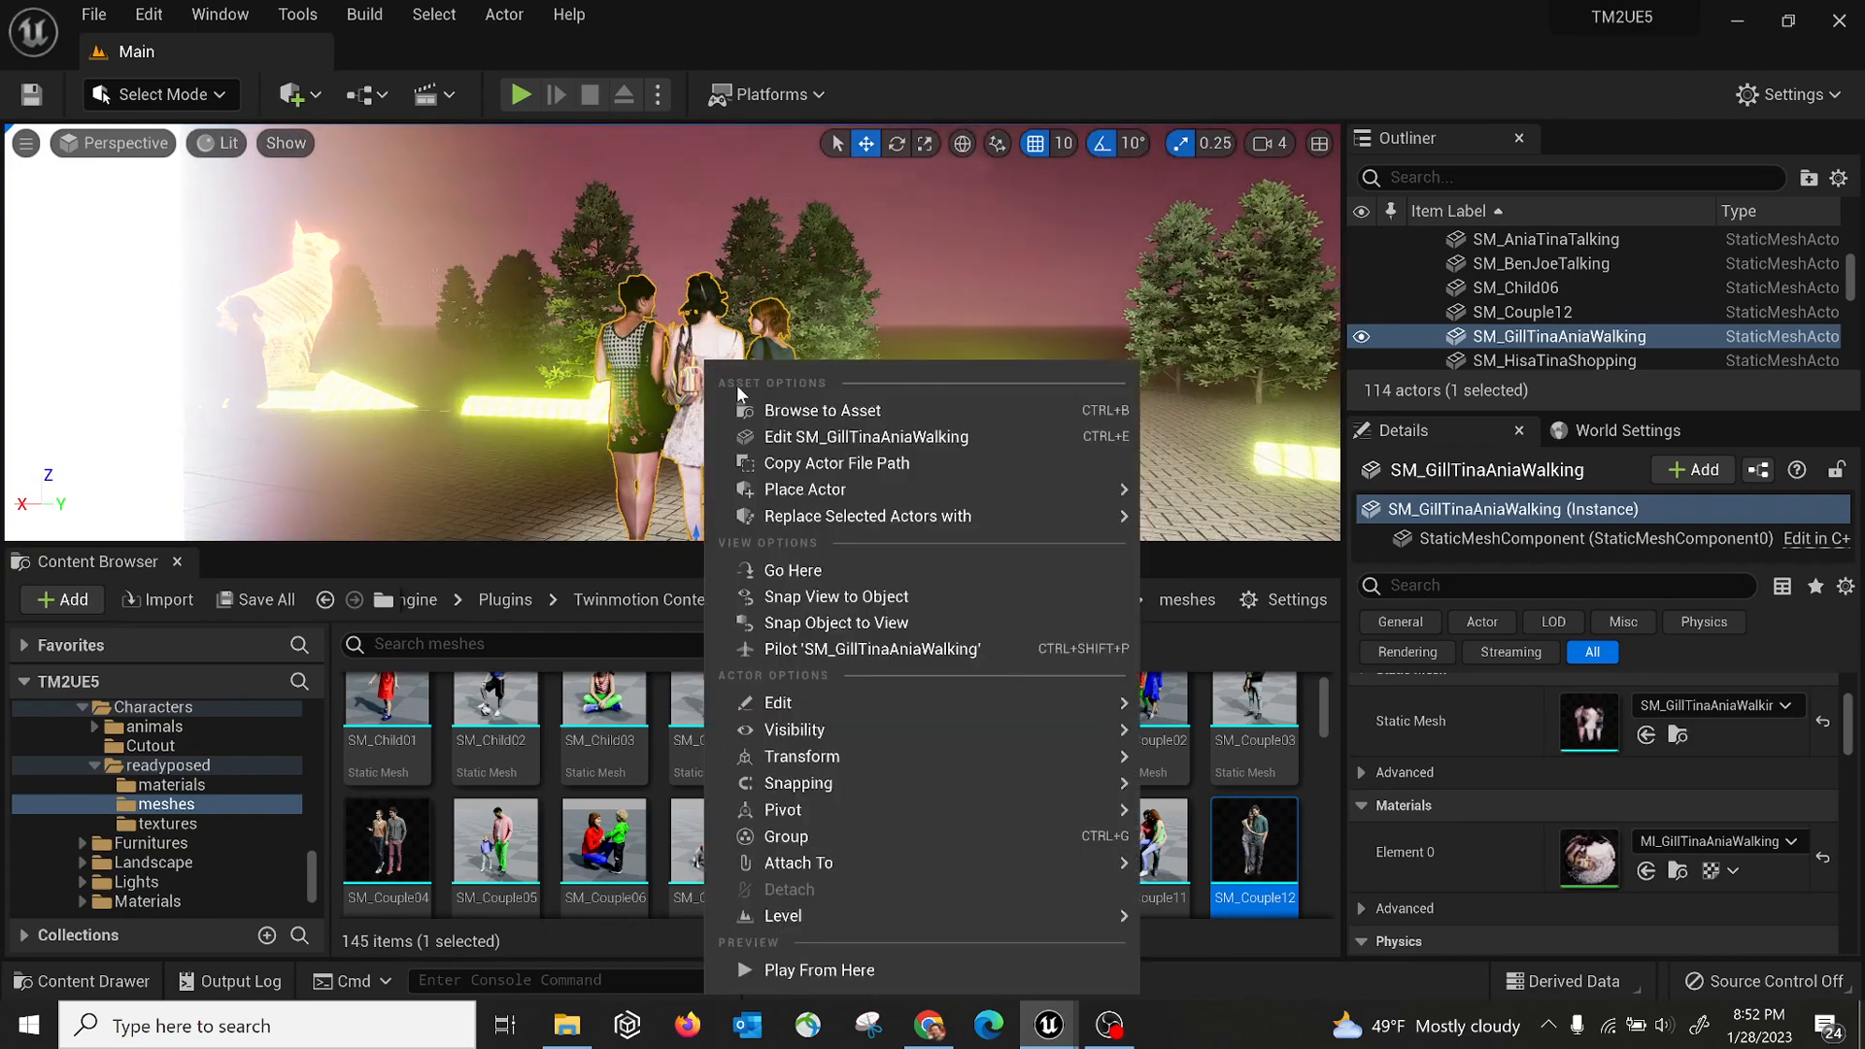
click(789, 412)
mouse_move(1151, 833)
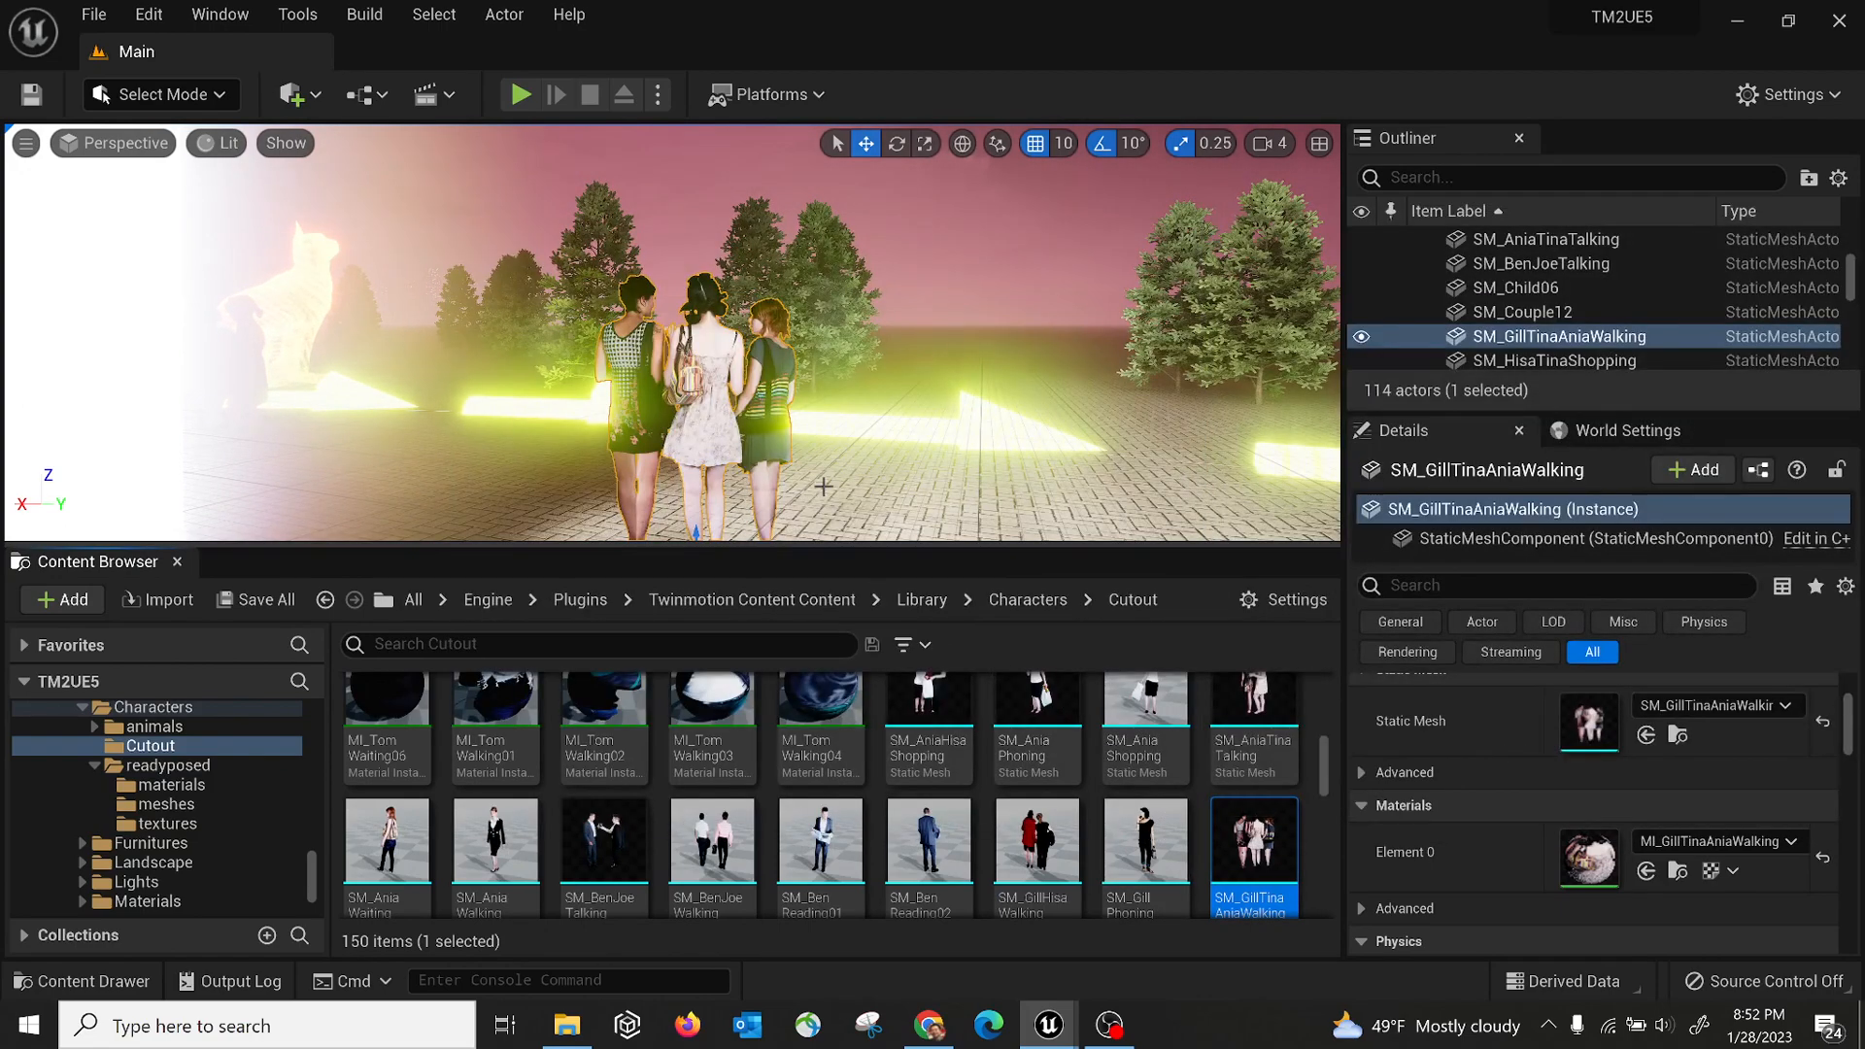
right_drag(864, 469, 731, 503)
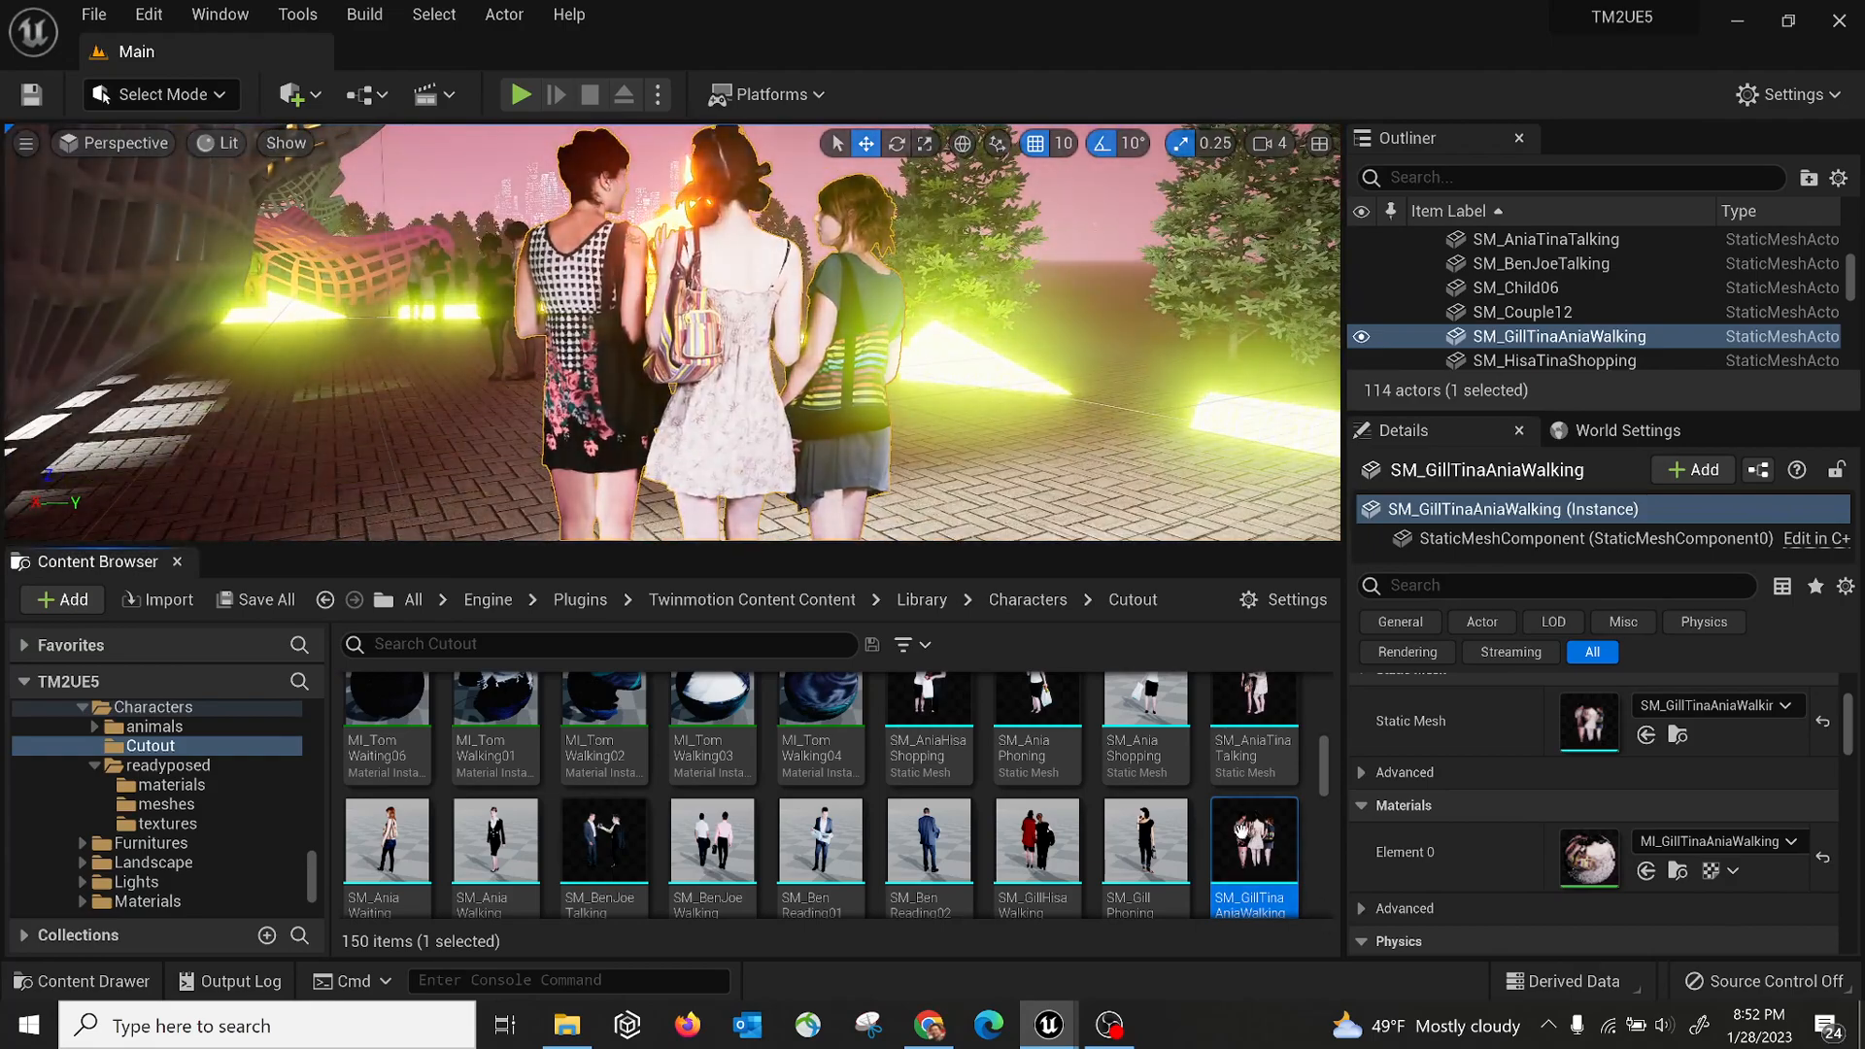
Open the SM_GillTinaAniaWalking mesh and its MI_GillTinaAniaWalking material instance, and examine the material preview from several angles
double_click(1244, 836)
right_drag(855, 631, 636, 590)
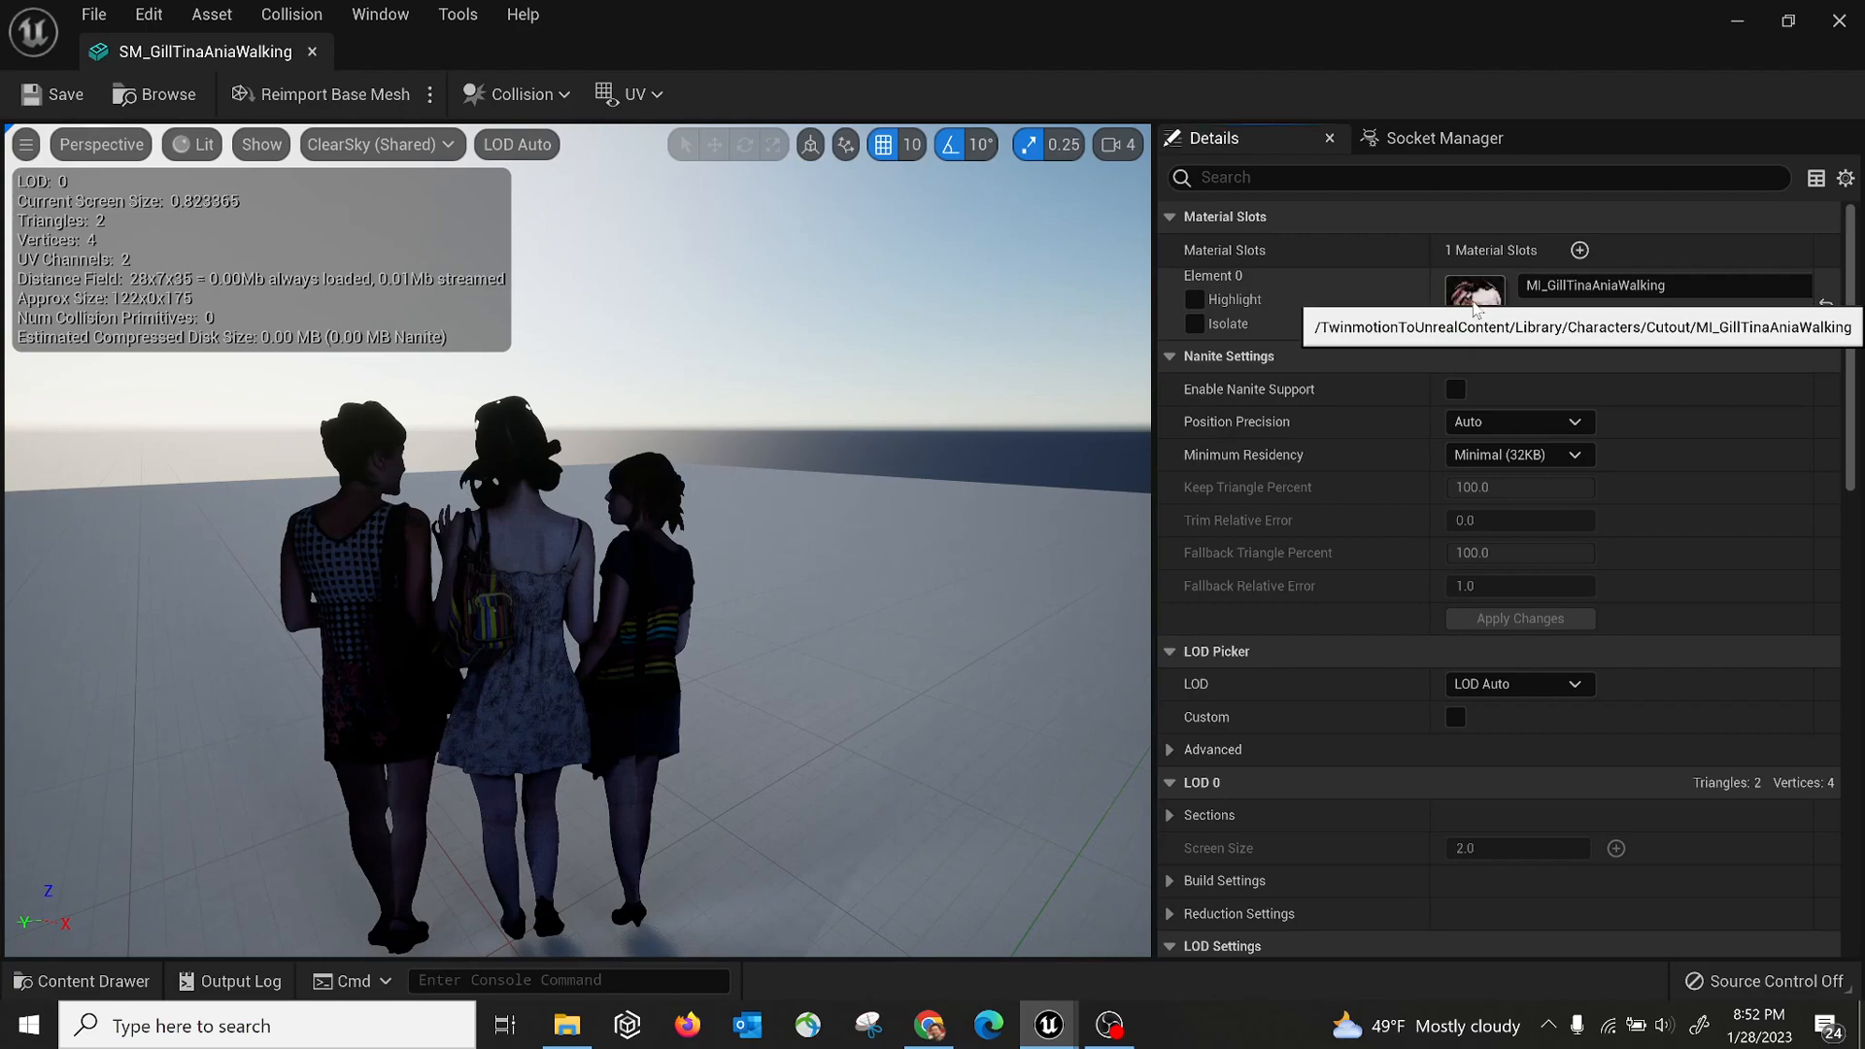
double_click(1473, 302)
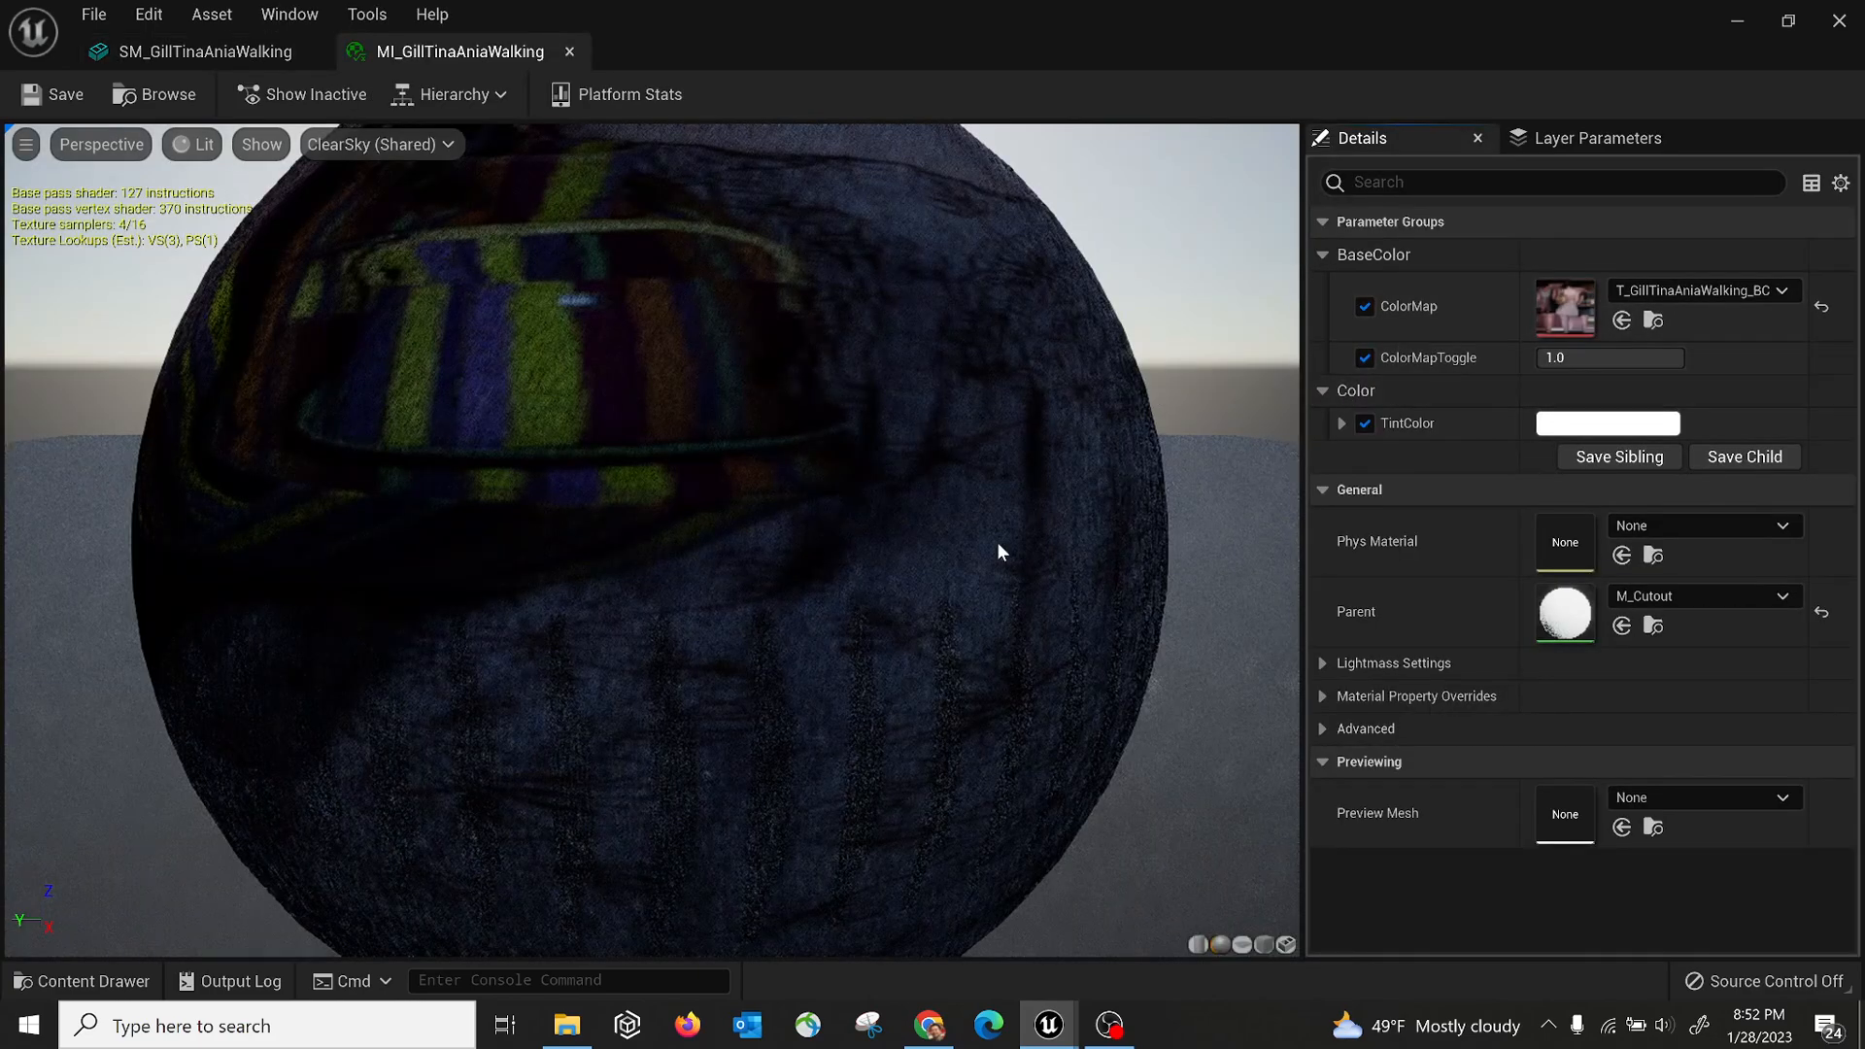
scroll(998, 542, down, 4)
mouse_move(959, 475)
mouse_down()
mouse_move(957, 544)
mouse_move(932, 457)
mouse_up()
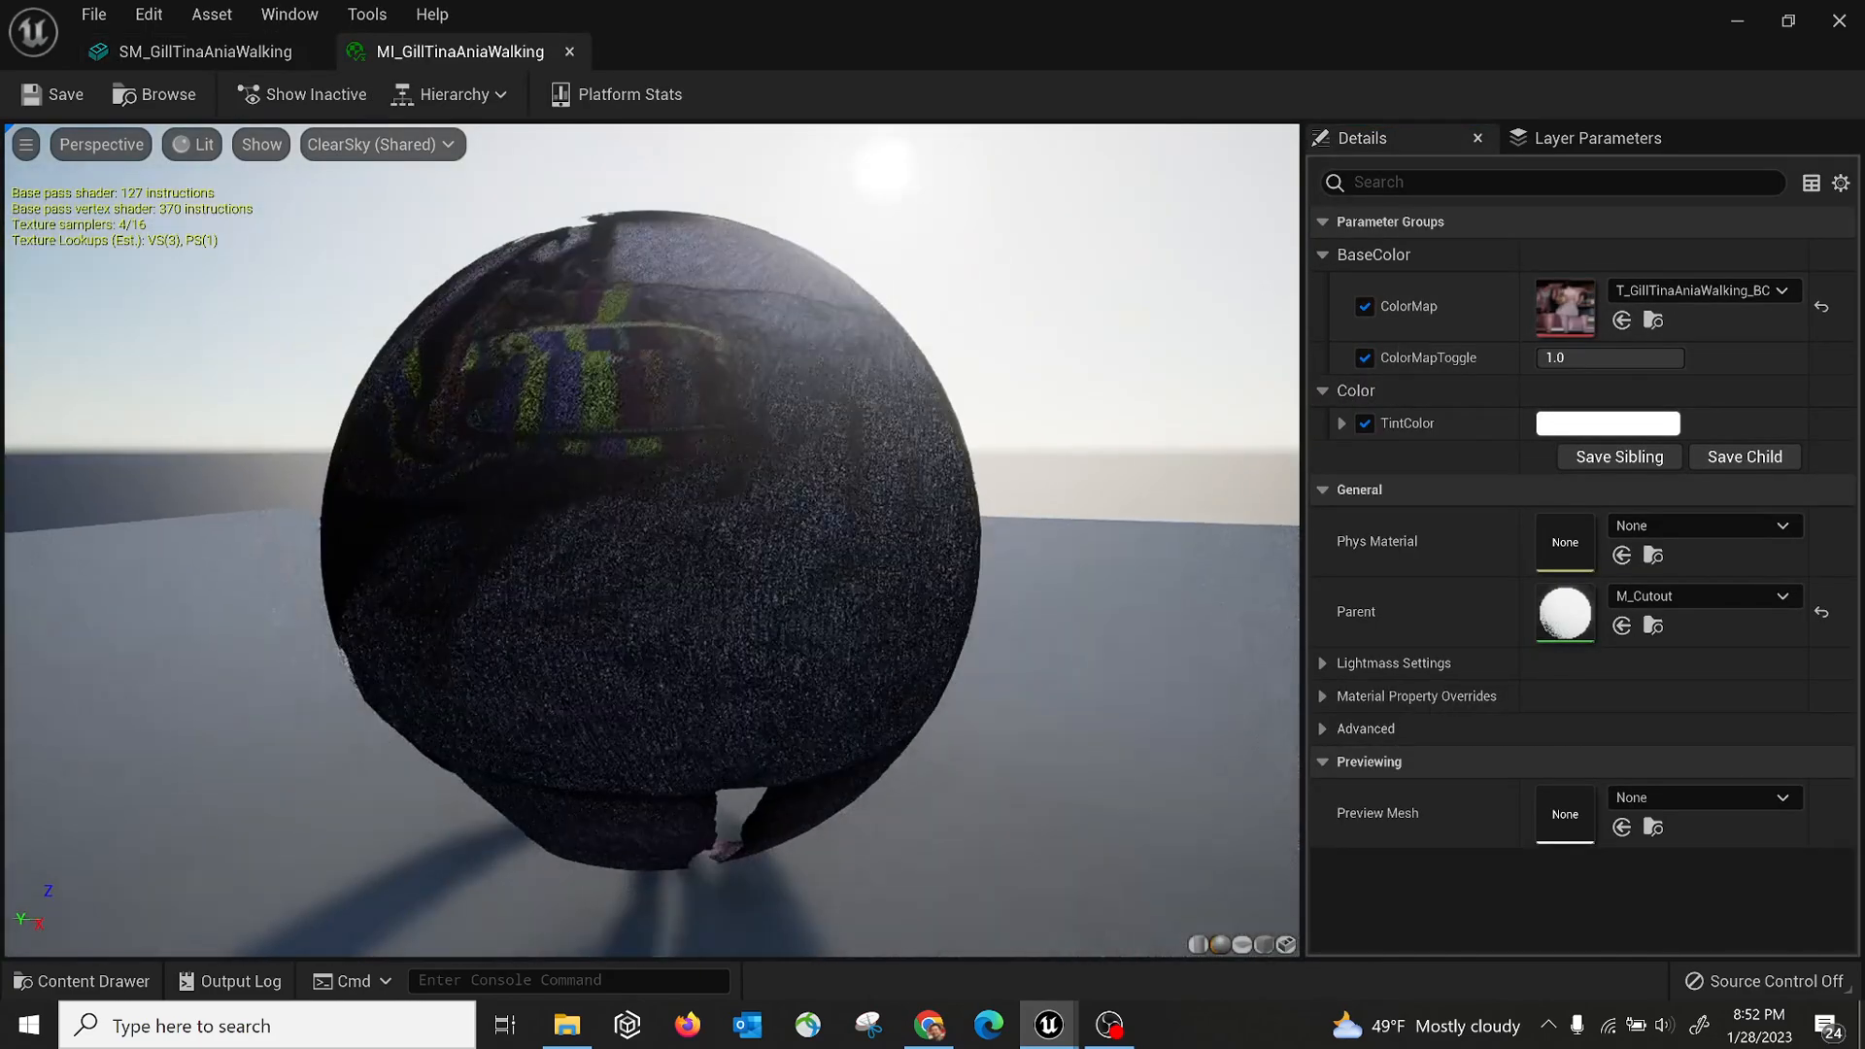
drag(874, 525, 1146, 447)
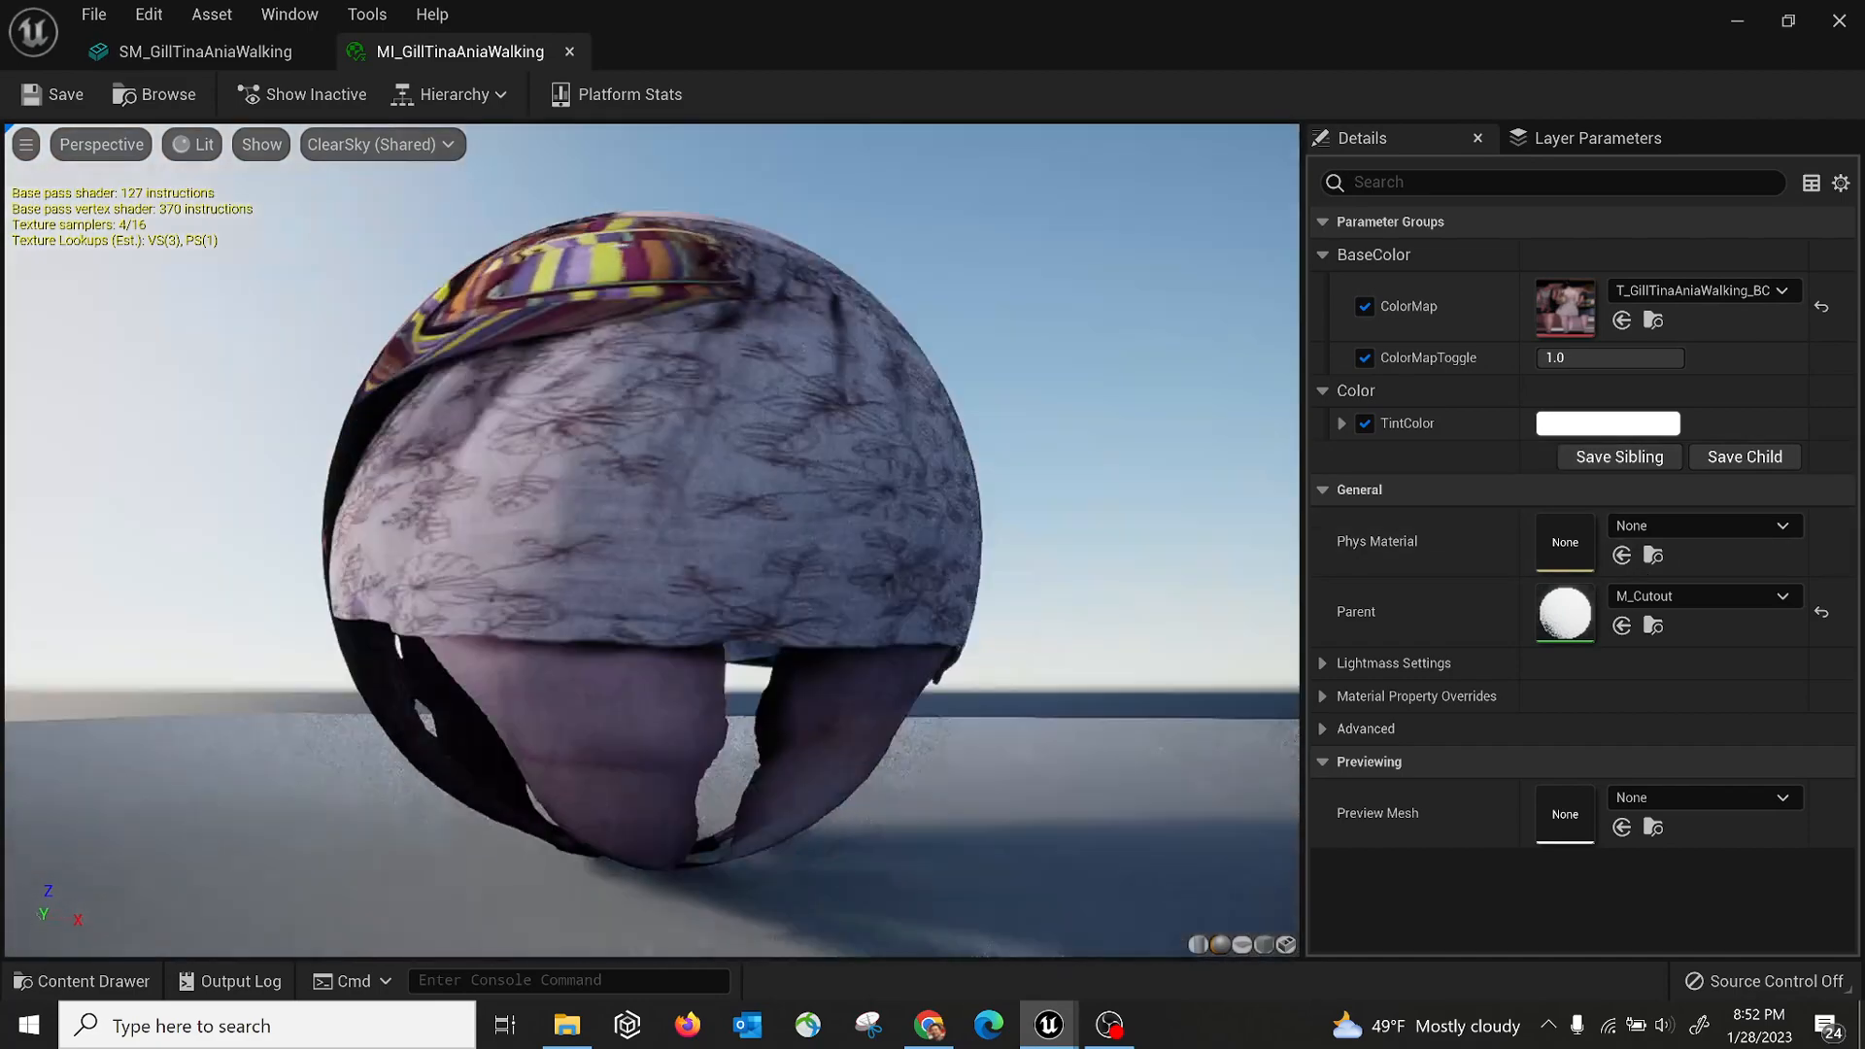
drag(495, 589, 496, 589)
drag(610, 249, 612, 684)
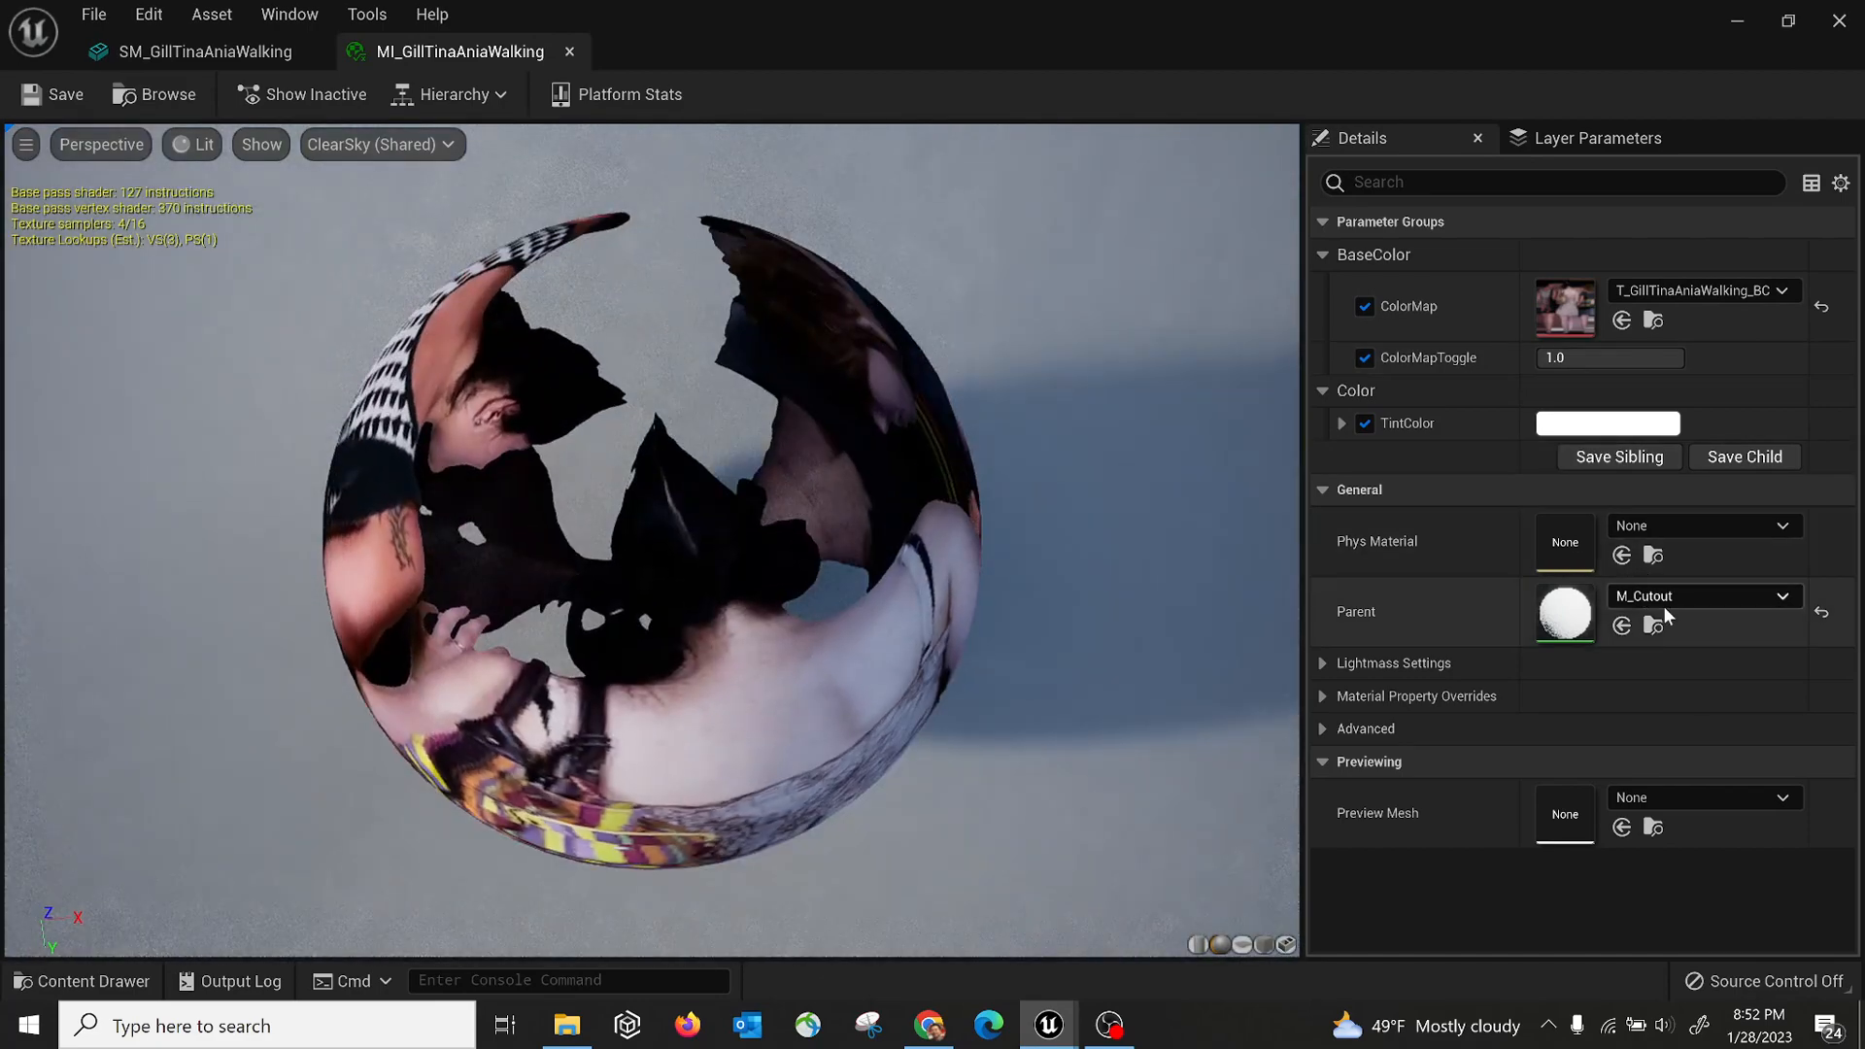
Open the parent material M_Cutout, examine its MFAttr_Cutout function and output node, and close the material and mesh editors
double_click(1593, 626)
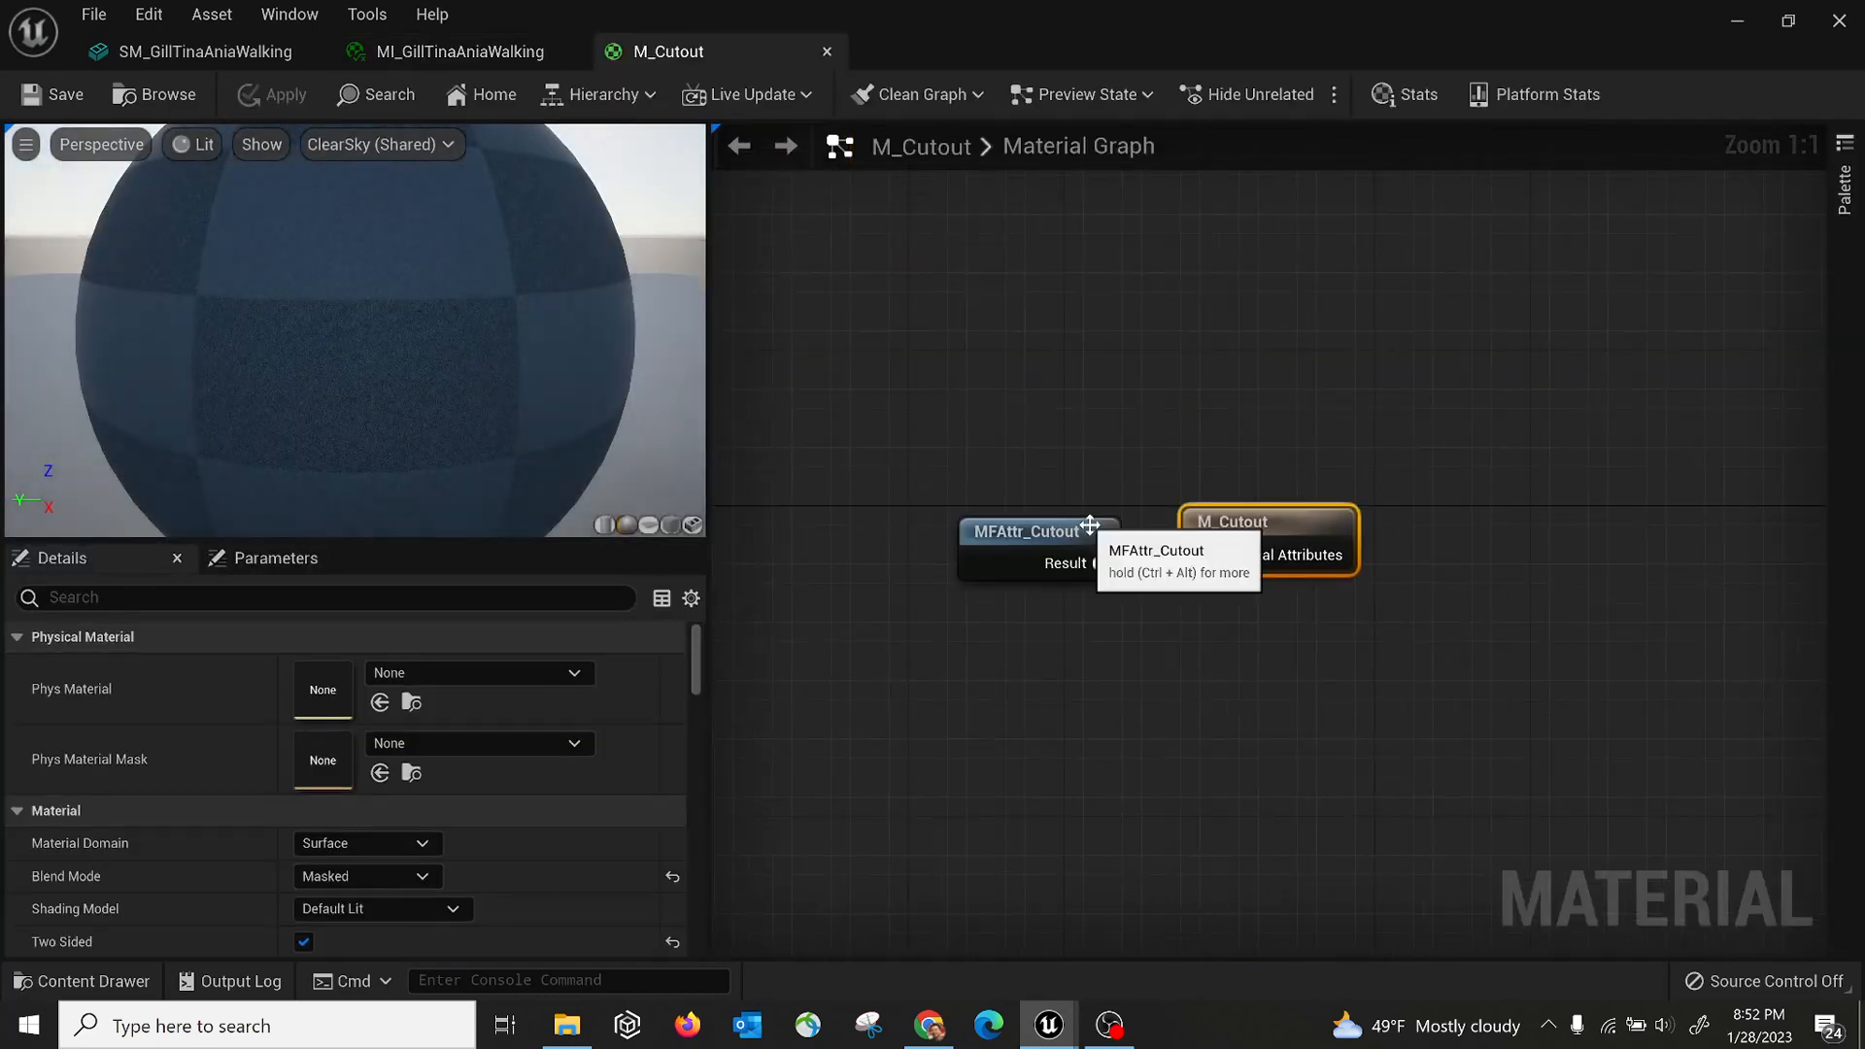
click(1034, 532)
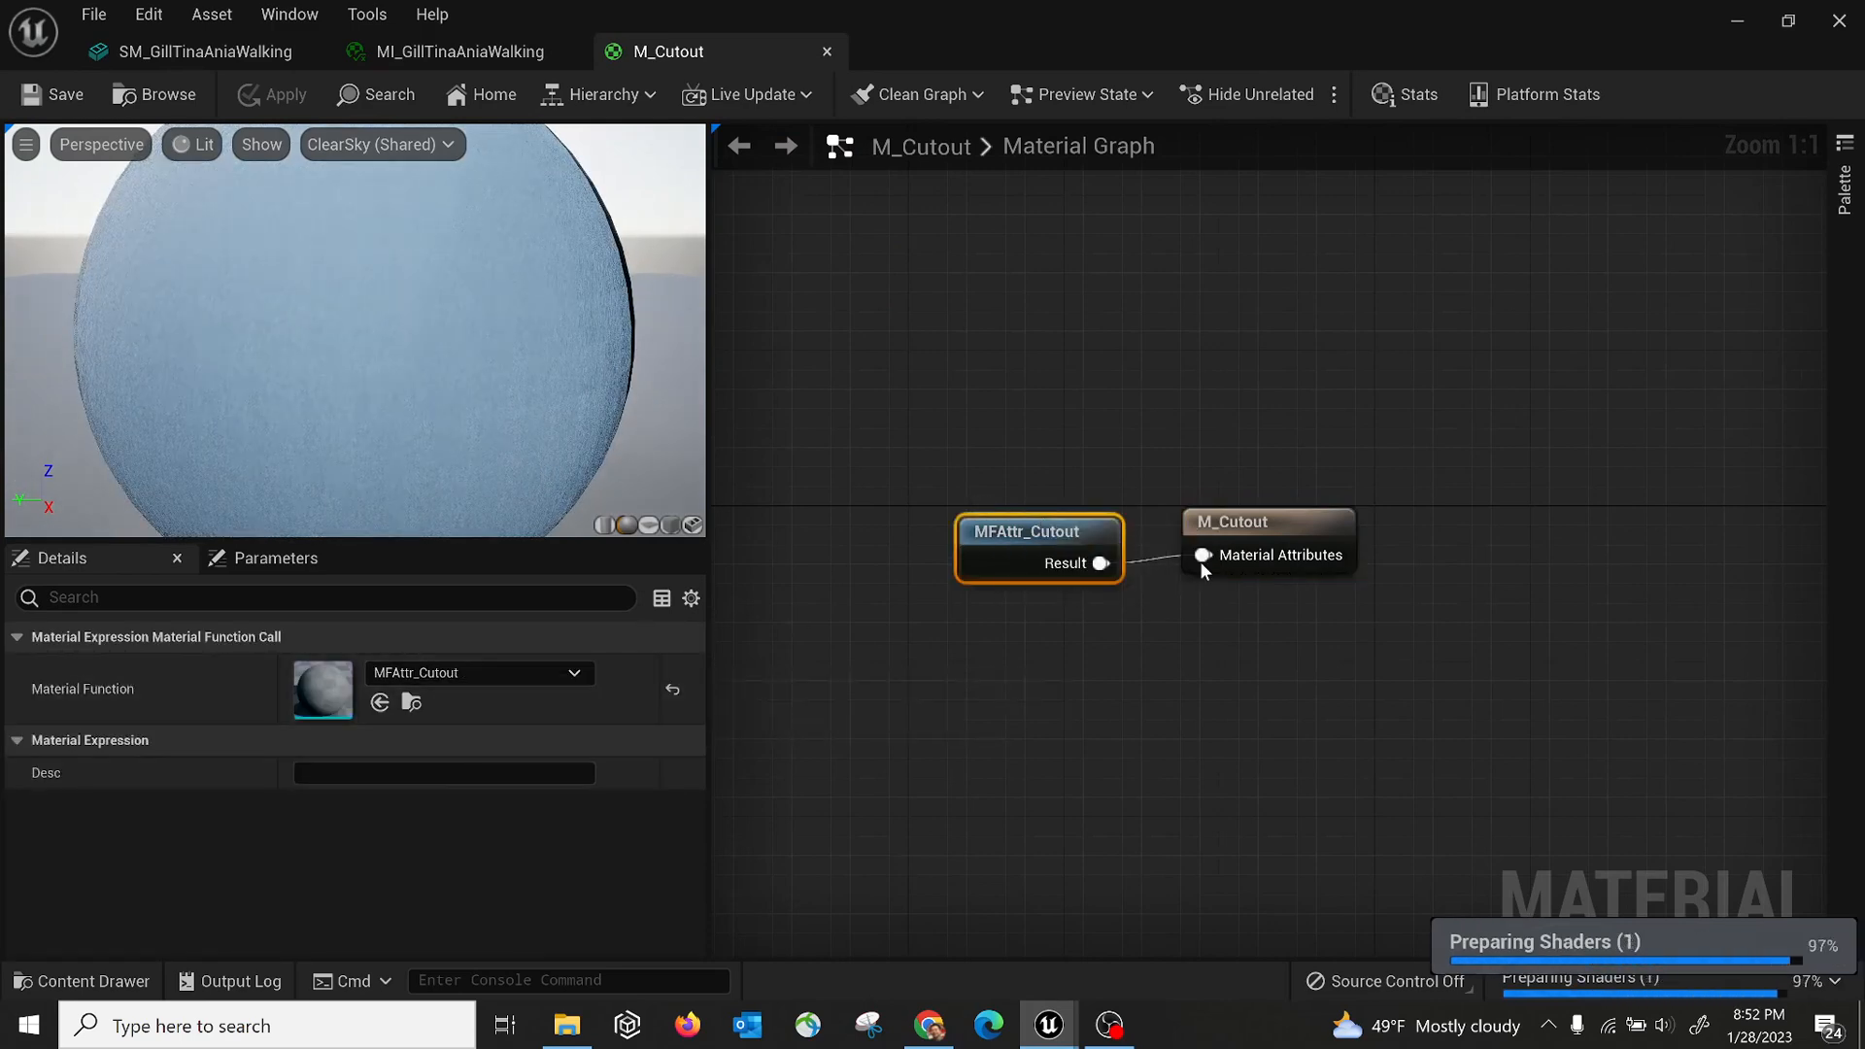
click(1261, 533)
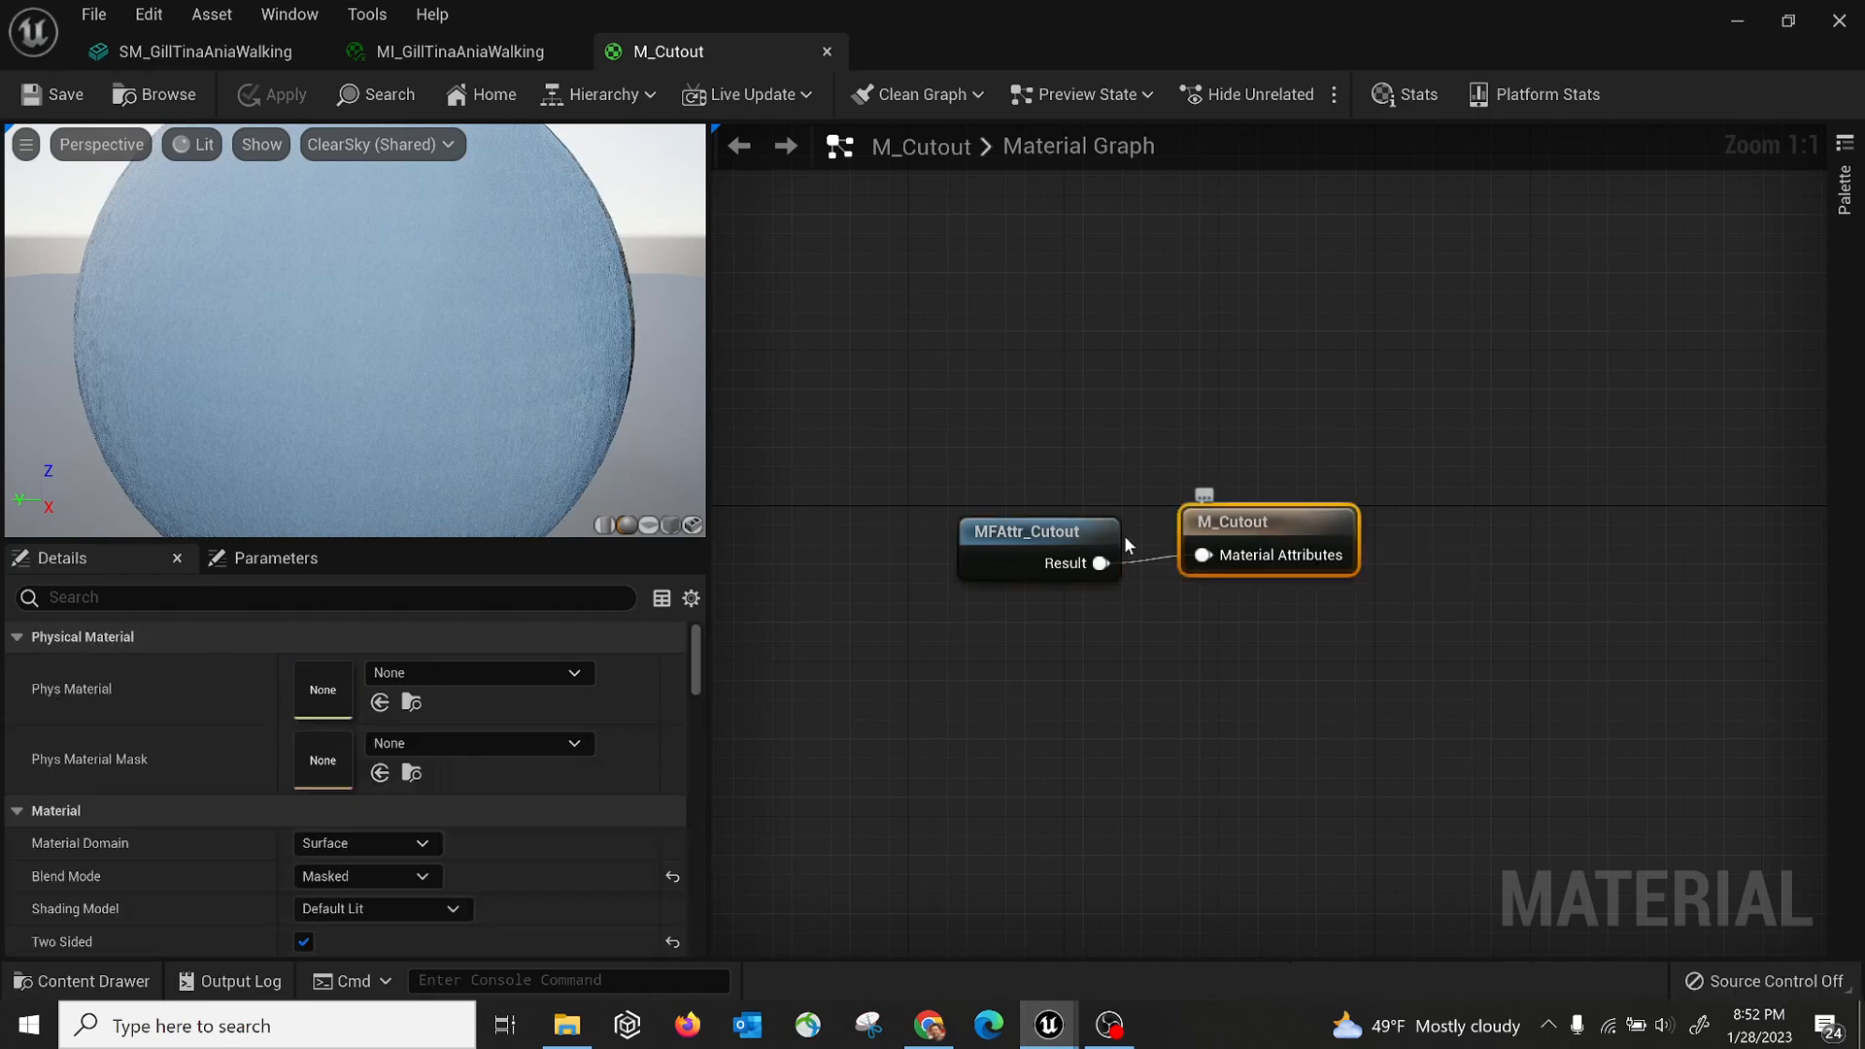
click(1042, 532)
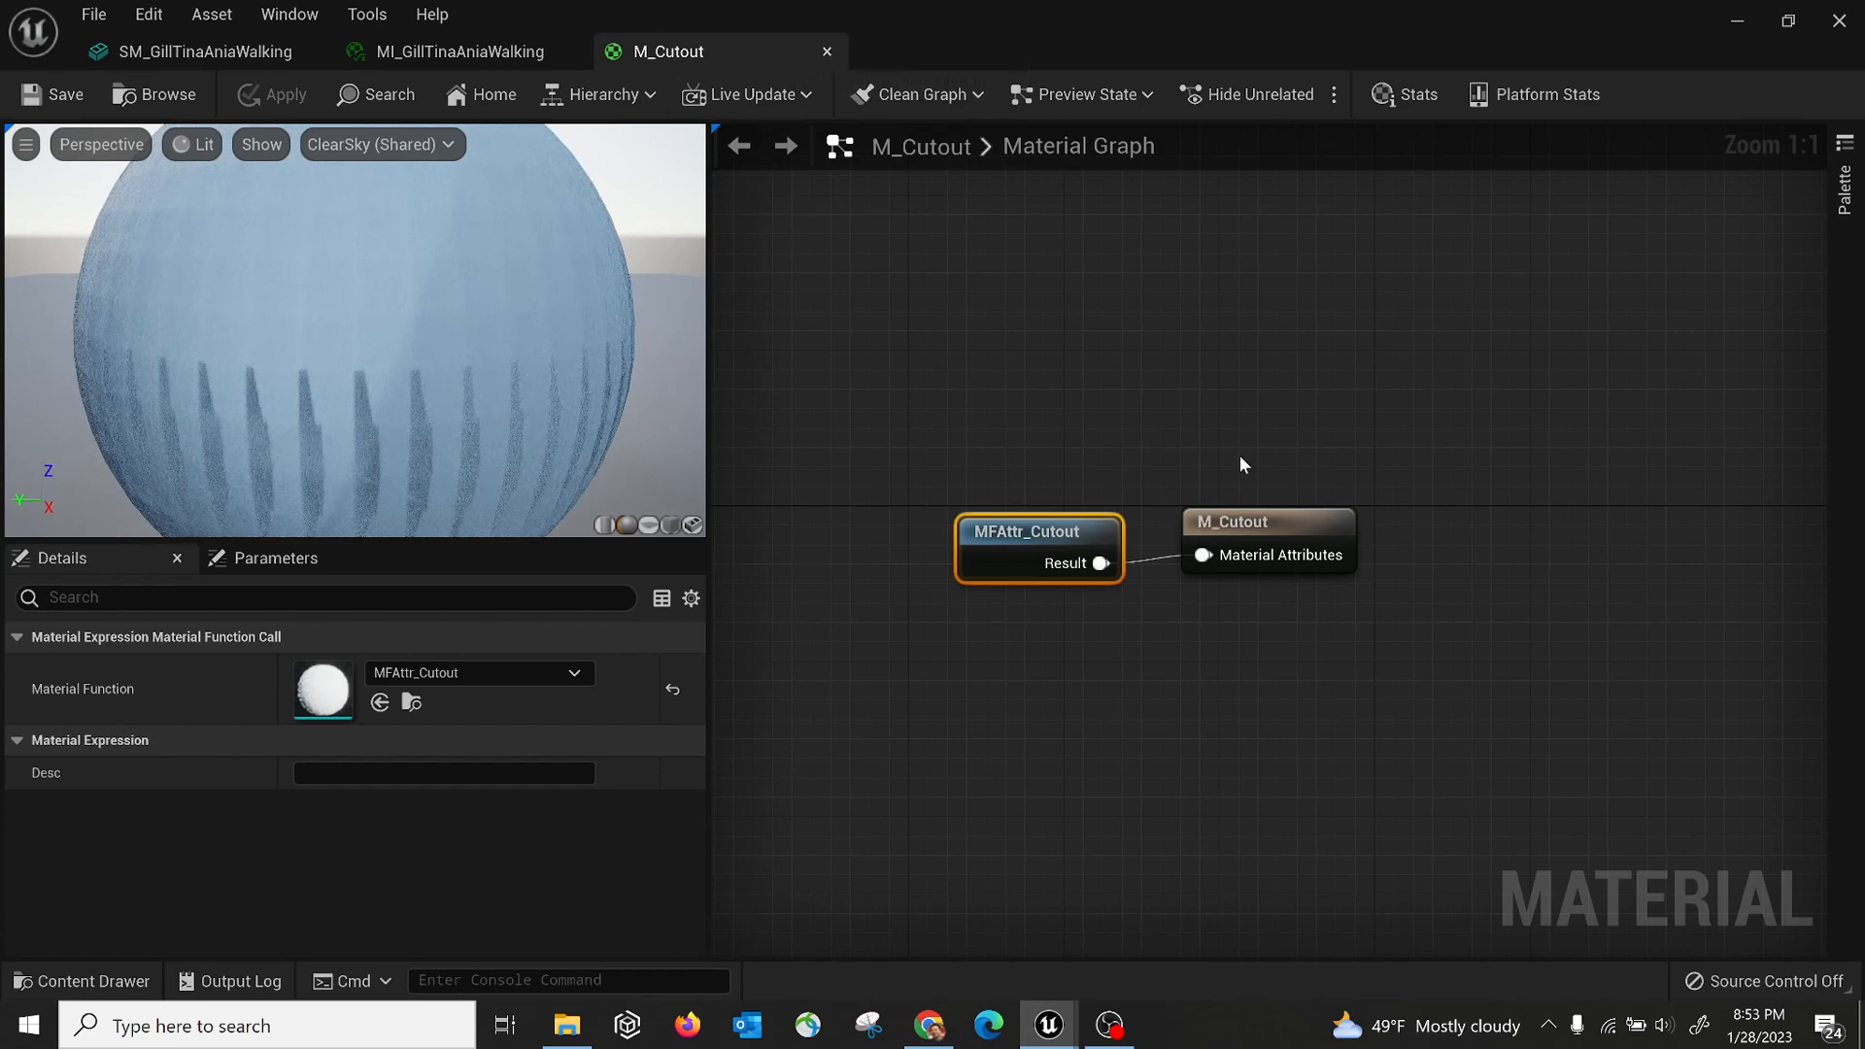
click(826, 51)
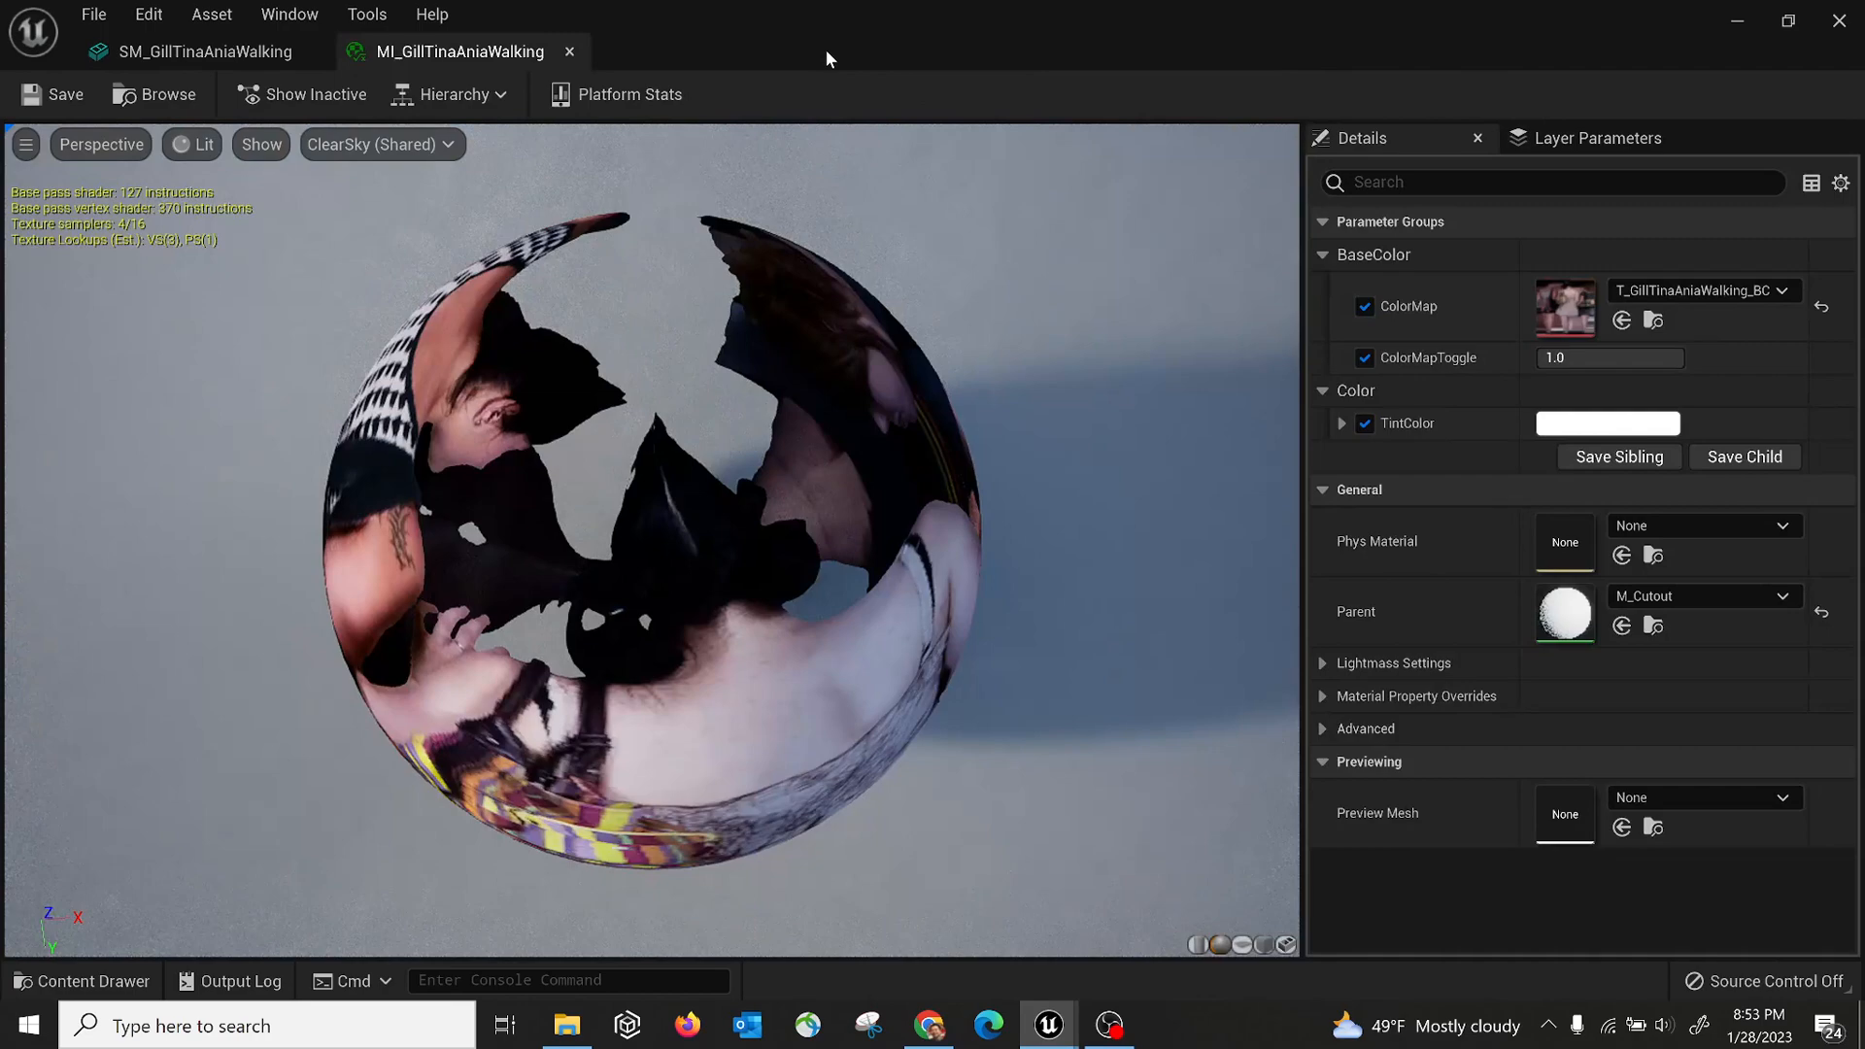
click(571, 51)
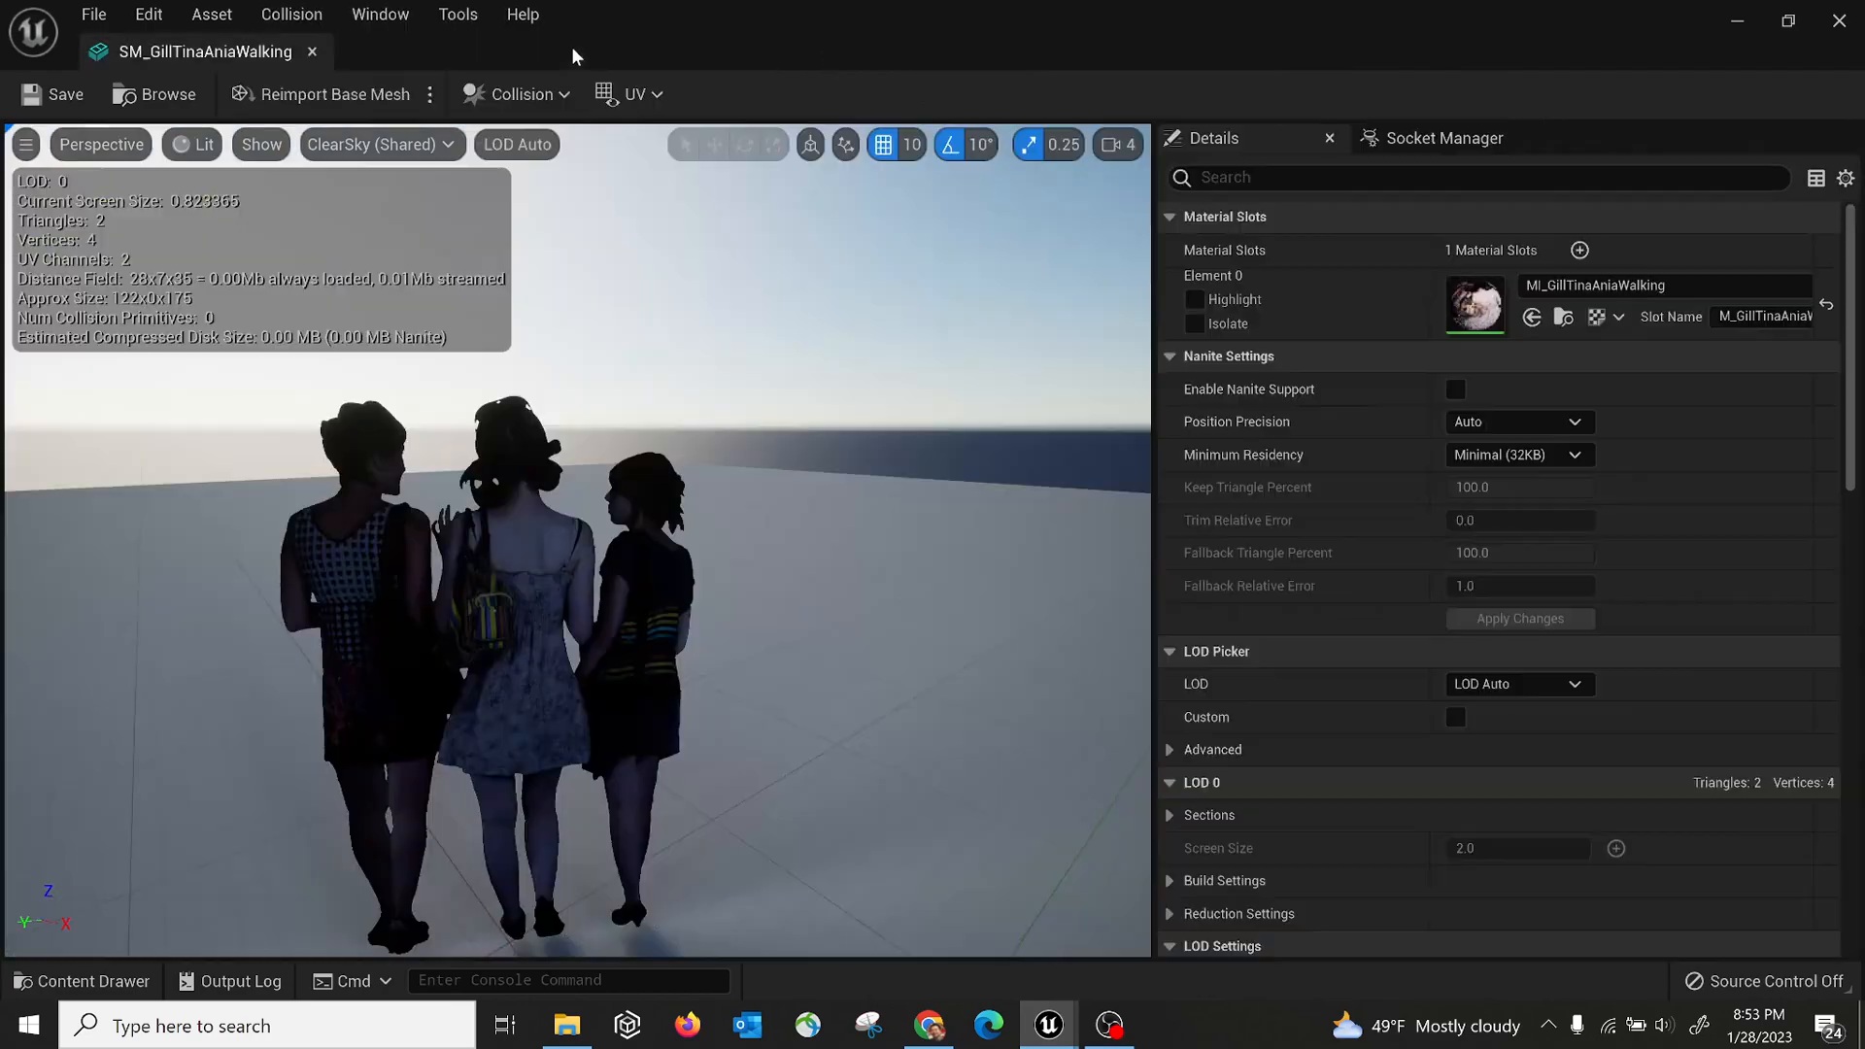
click(312, 51)
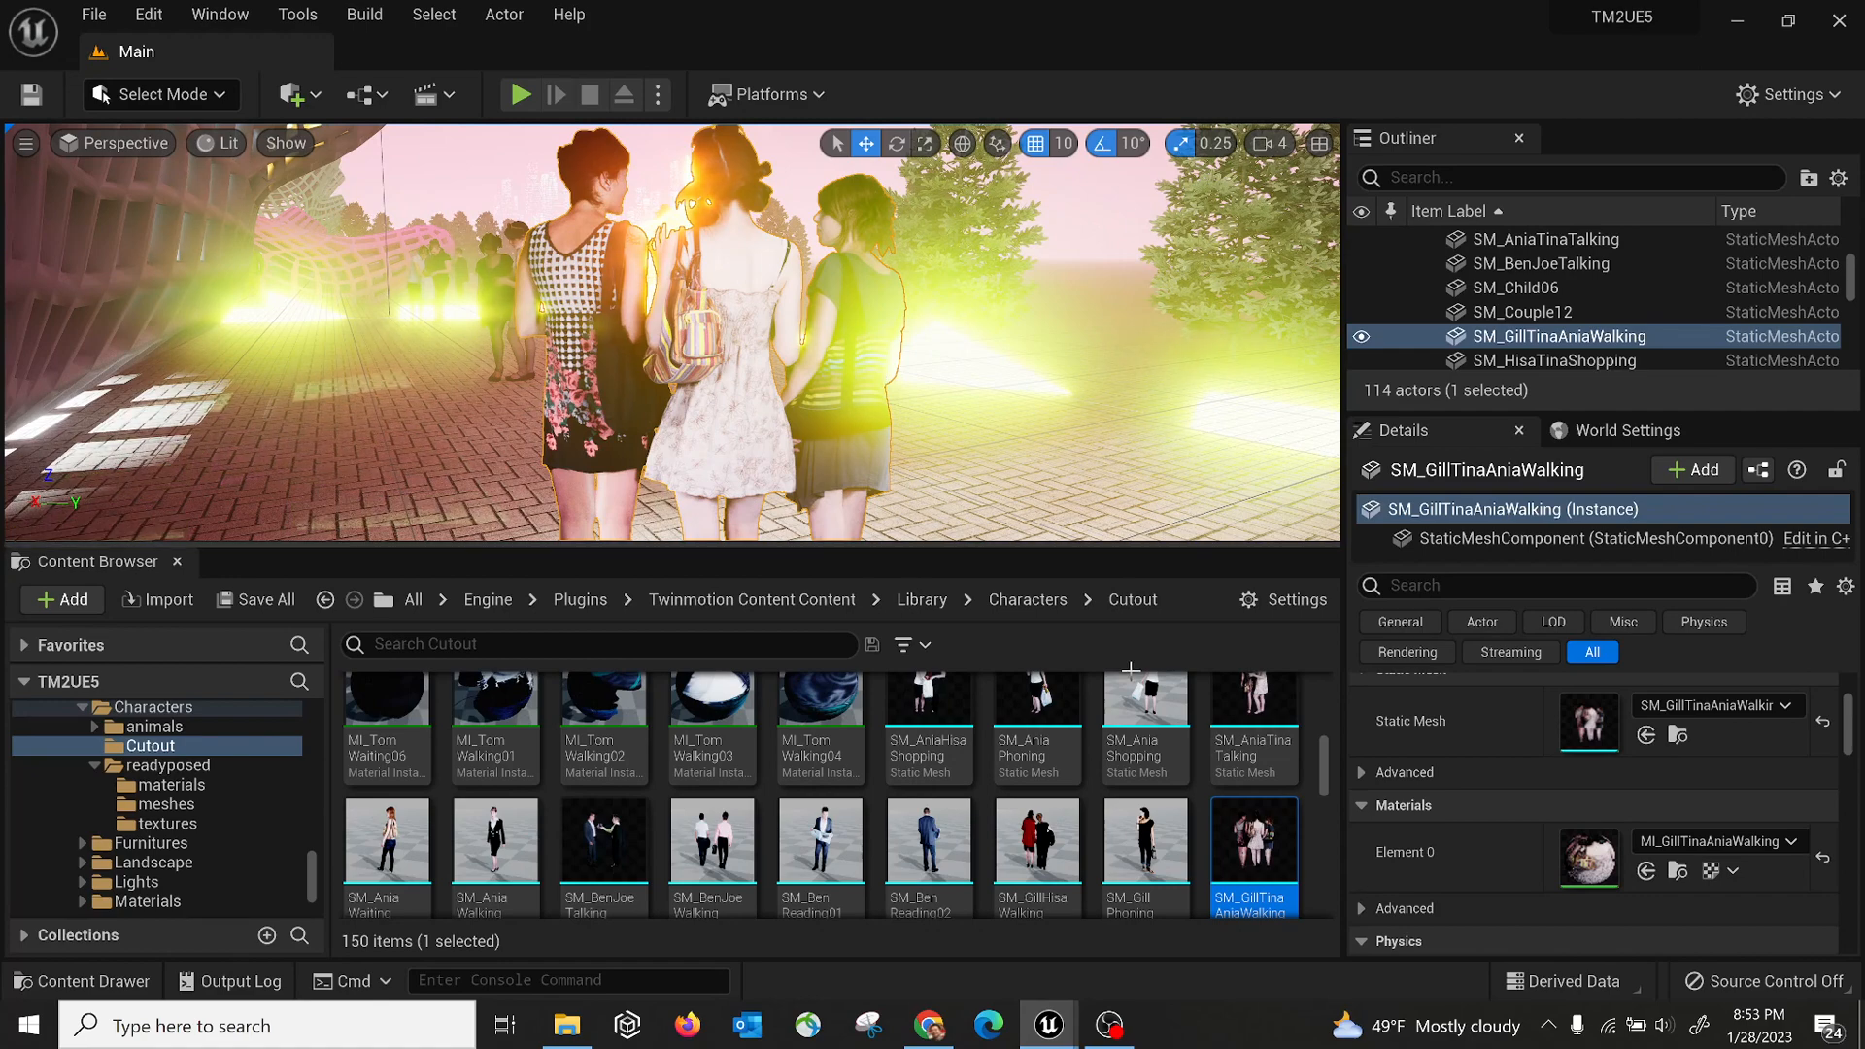
Start migrating the SM_GillTinaAniaWalking mesh and review its dependent assets in the asset report
mouse_move(1250, 841)
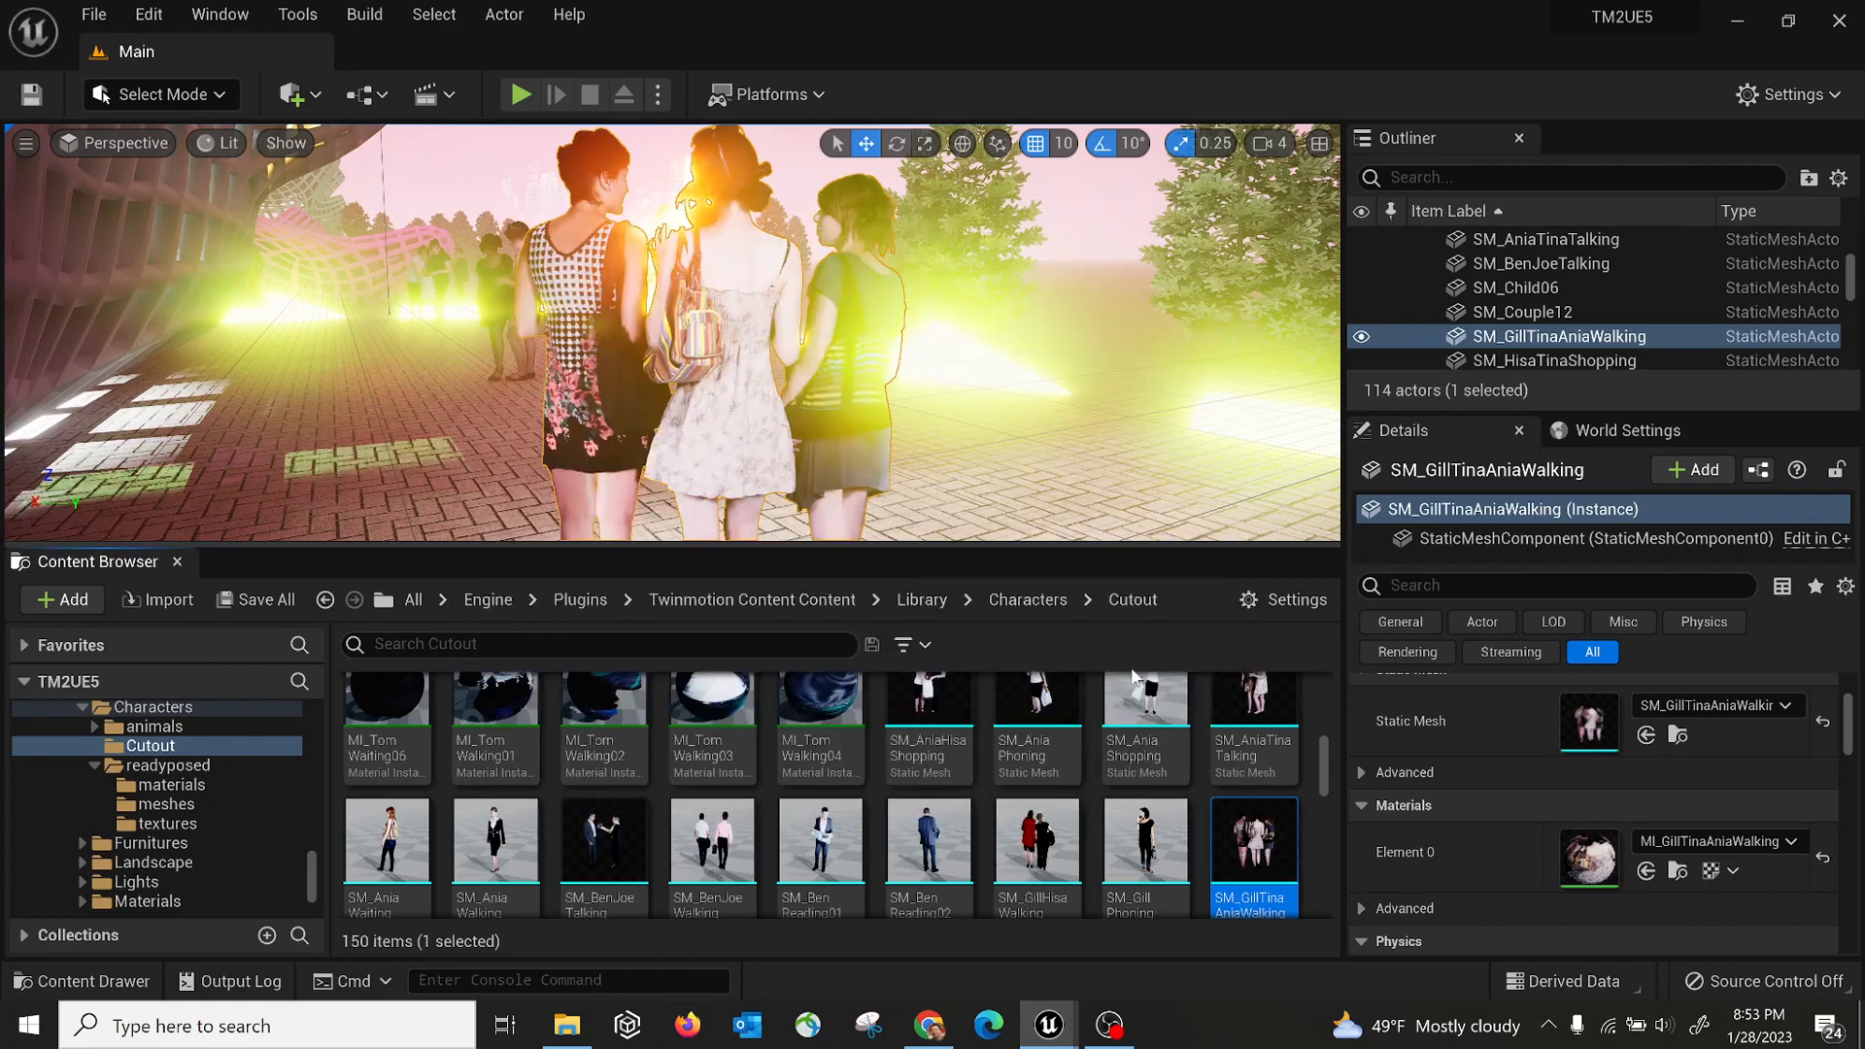
right_click(1251, 818)
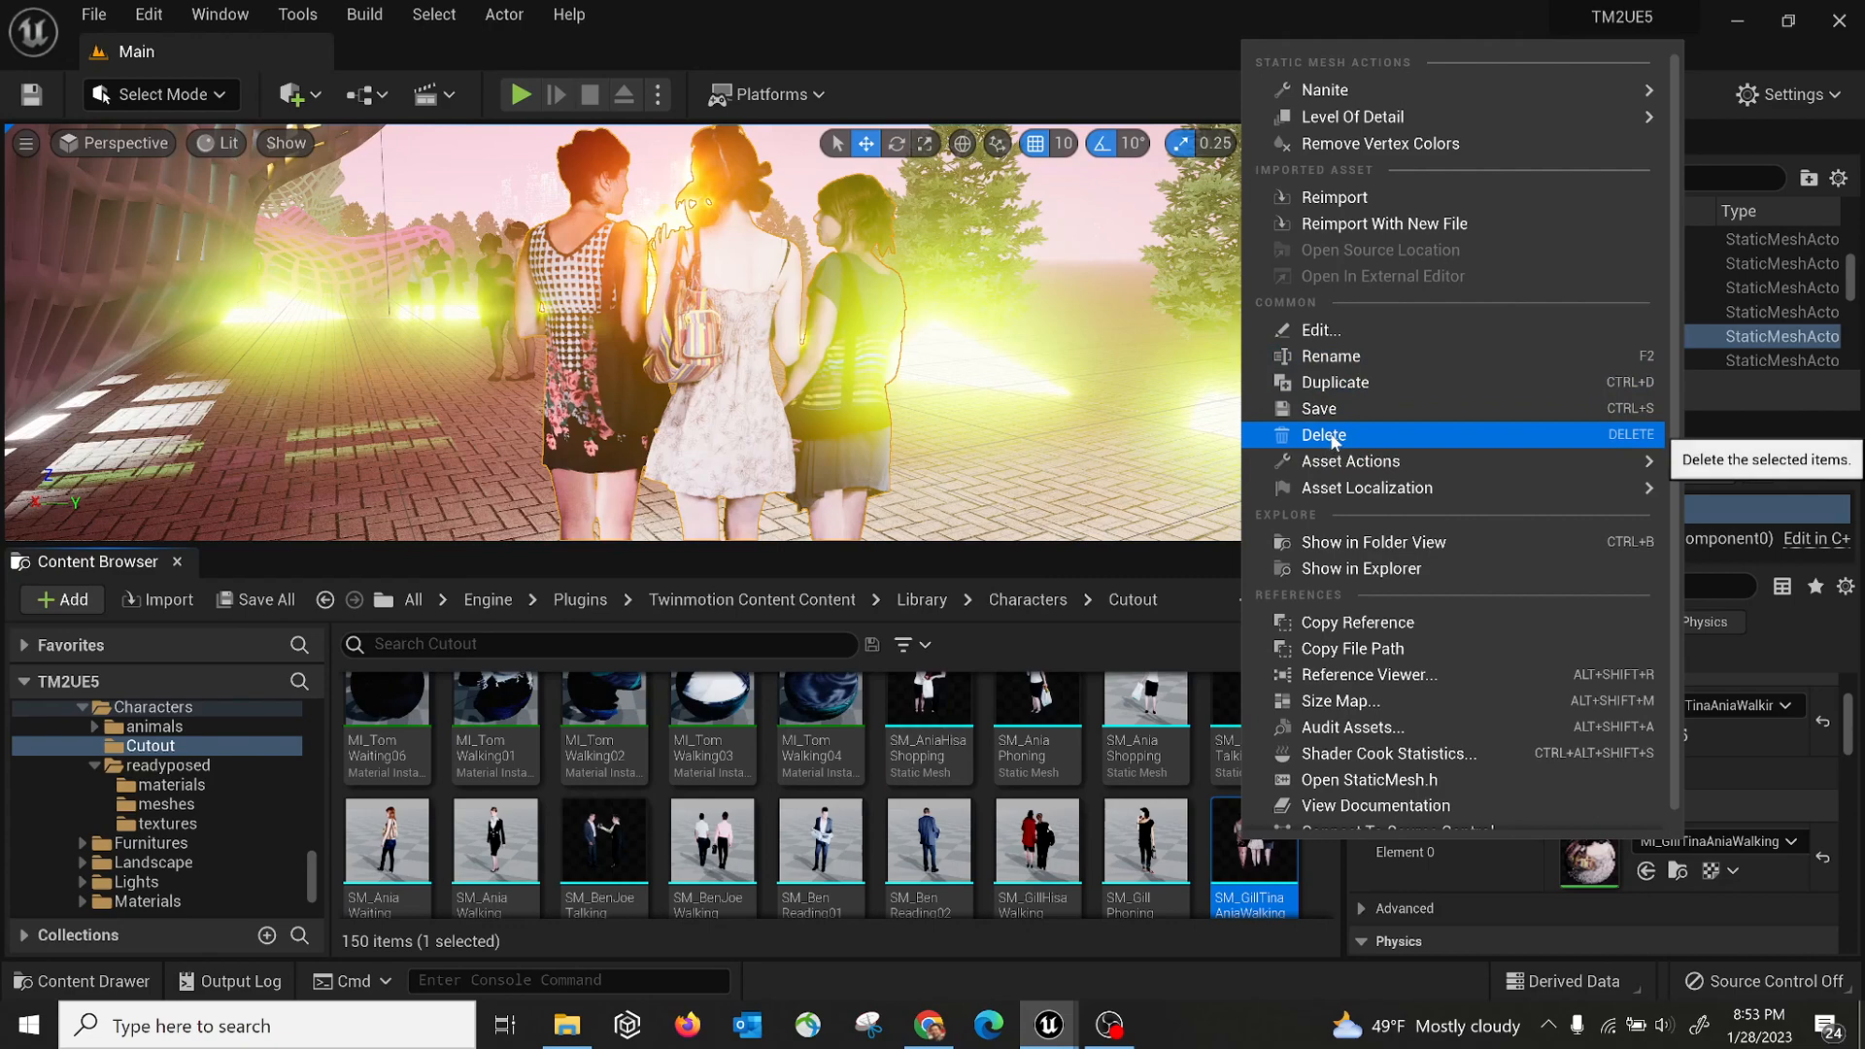
mouse_move(1361, 463)
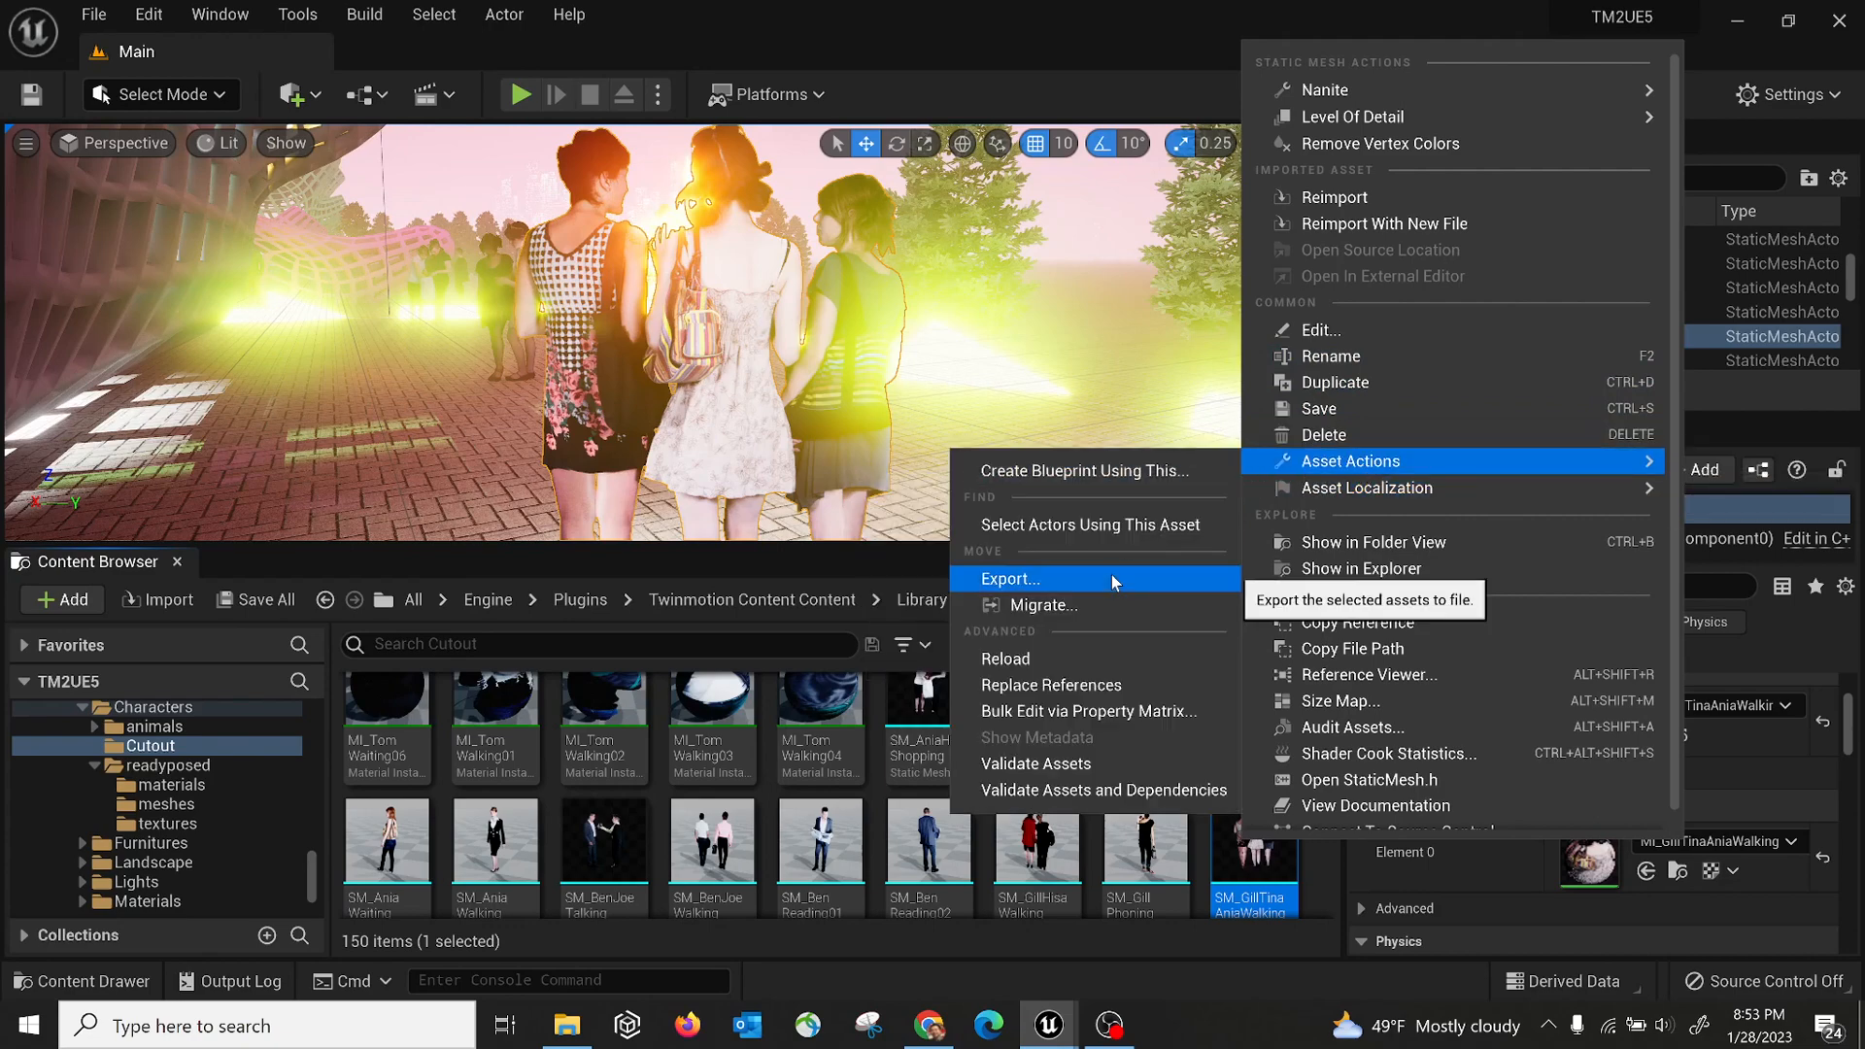
click(1051, 604)
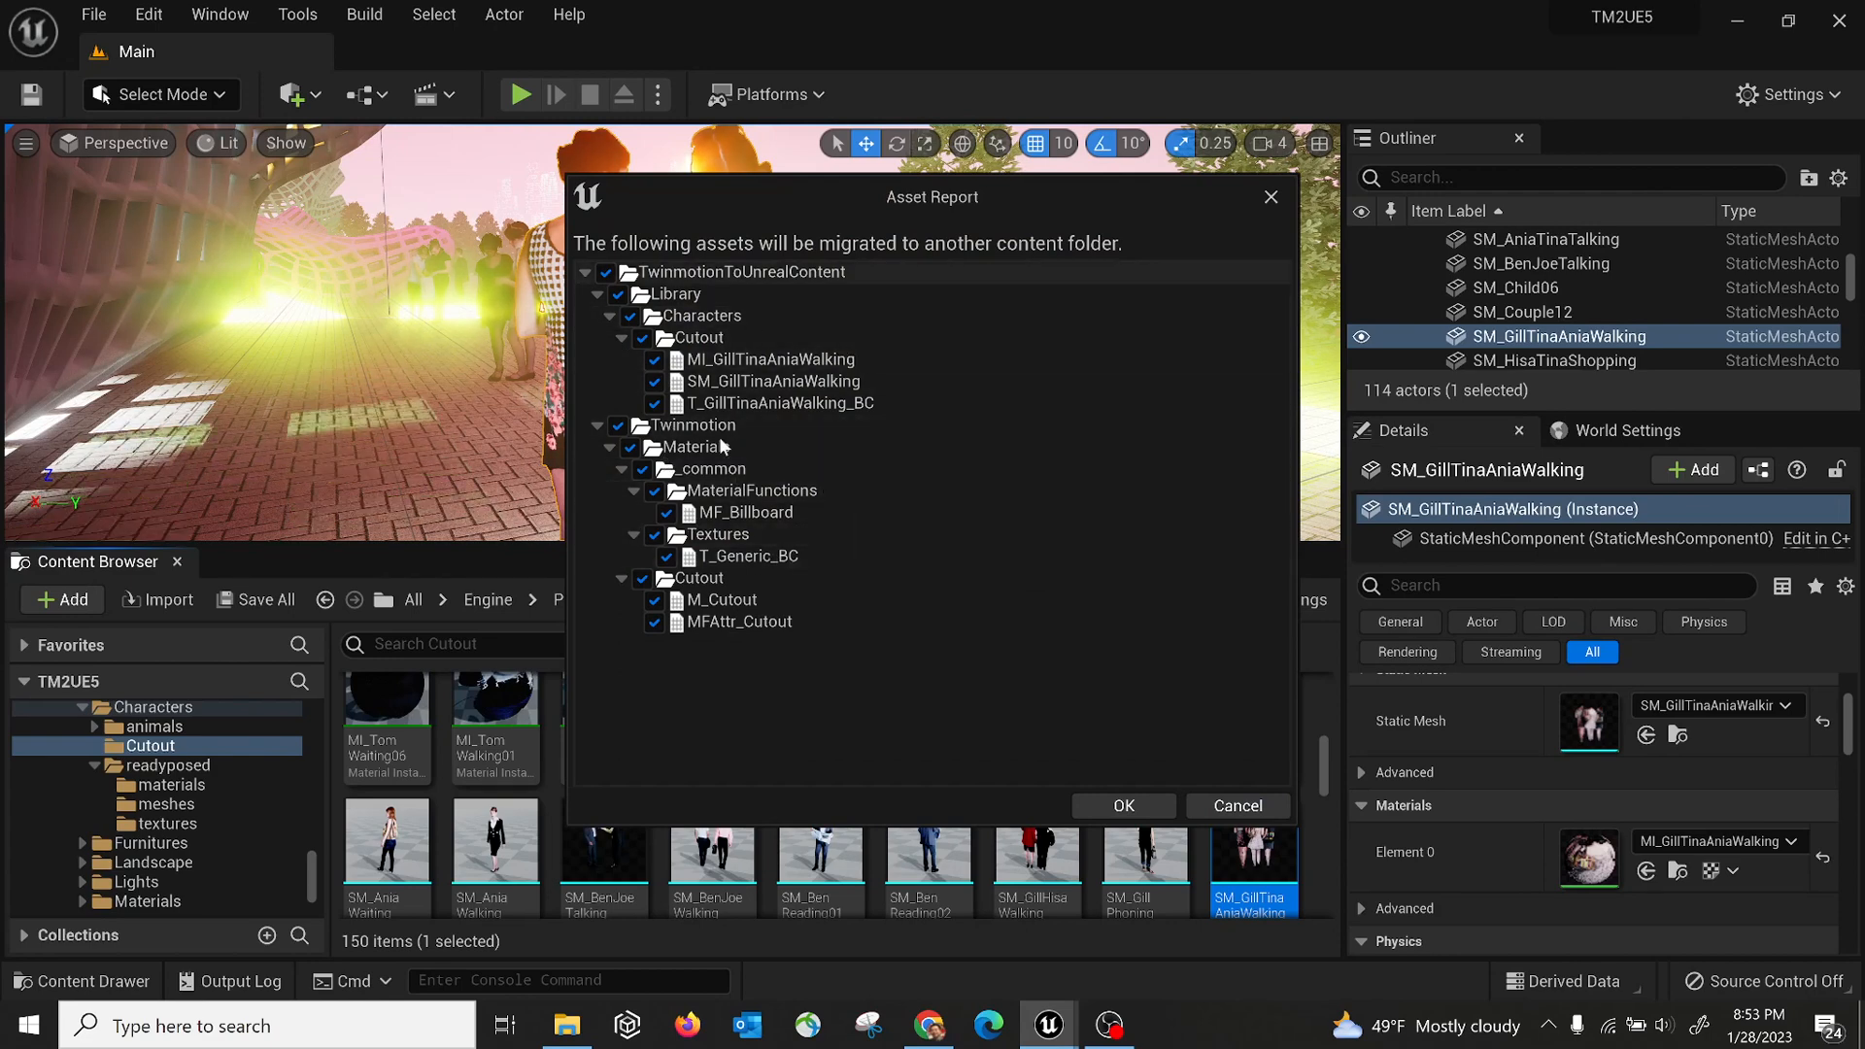
Try to migrate the walking women's assets to the UE5_VR101_5 Content folder with consolidated references, and cancel instead of overwriting existing assets
click(1129, 803)
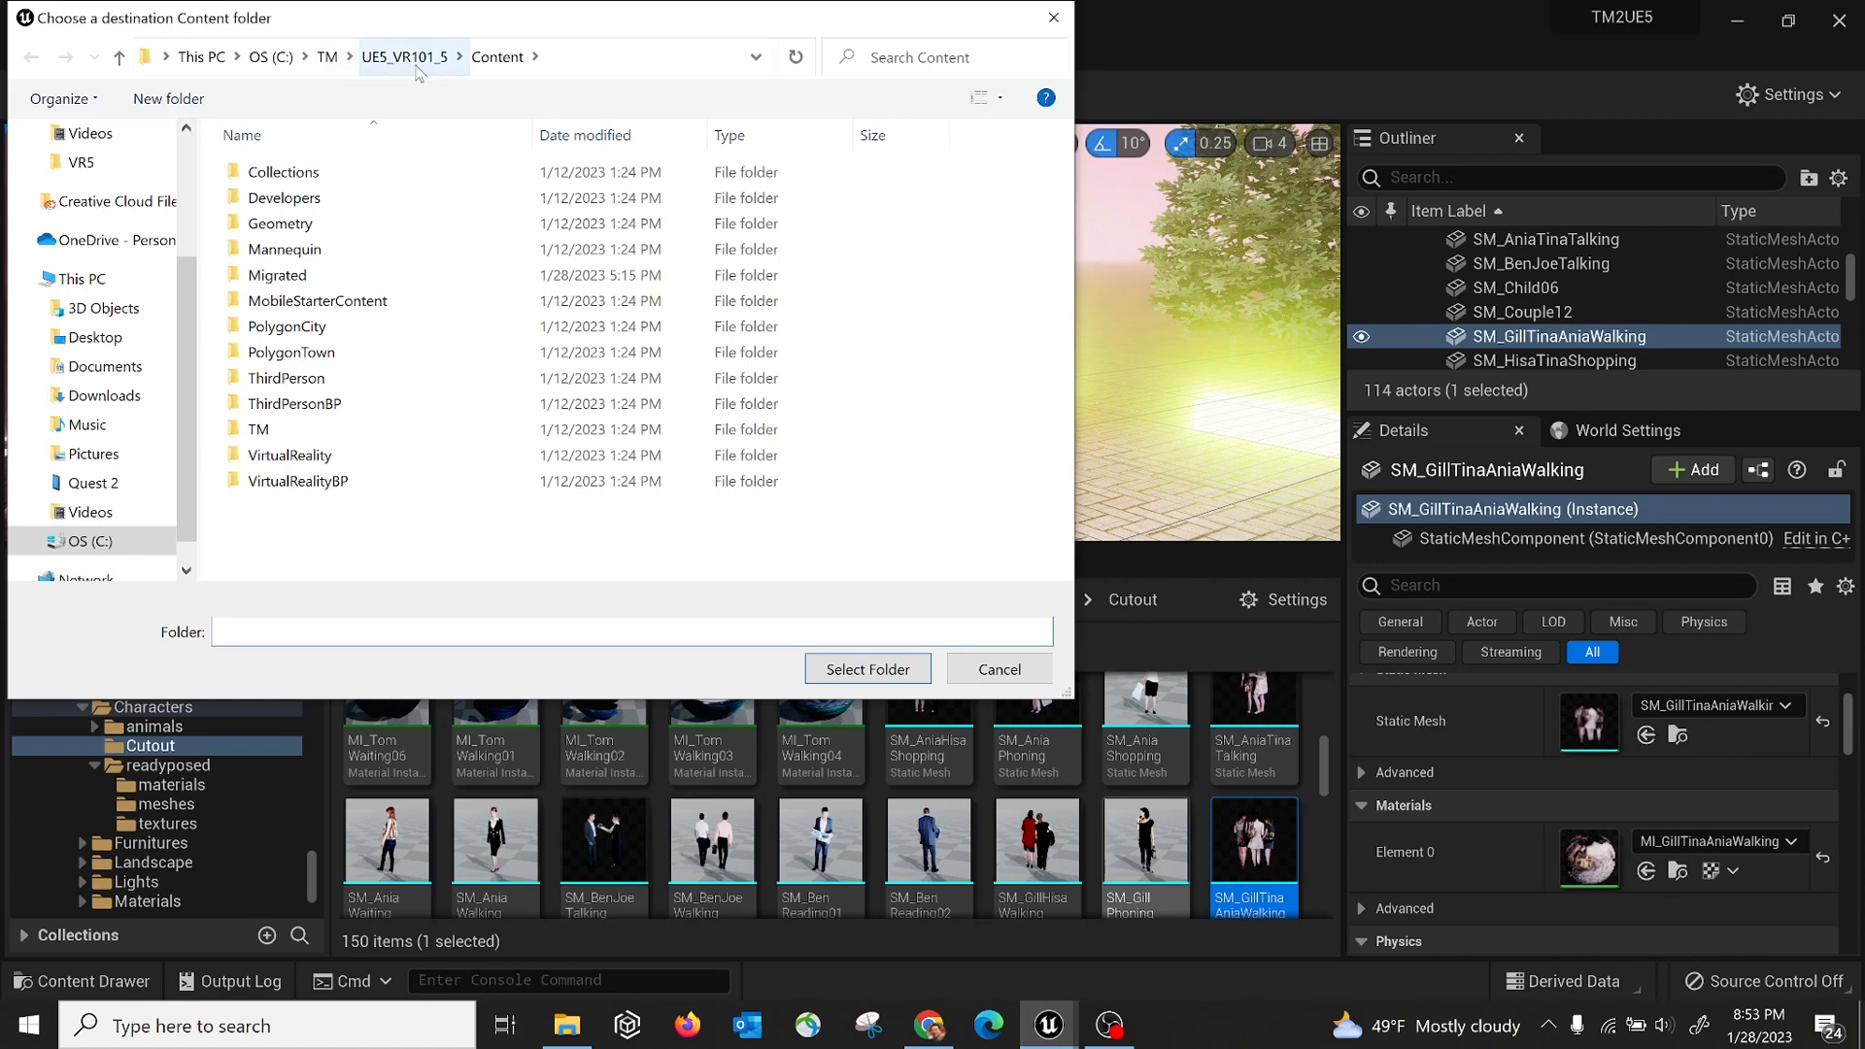
click(858, 670)
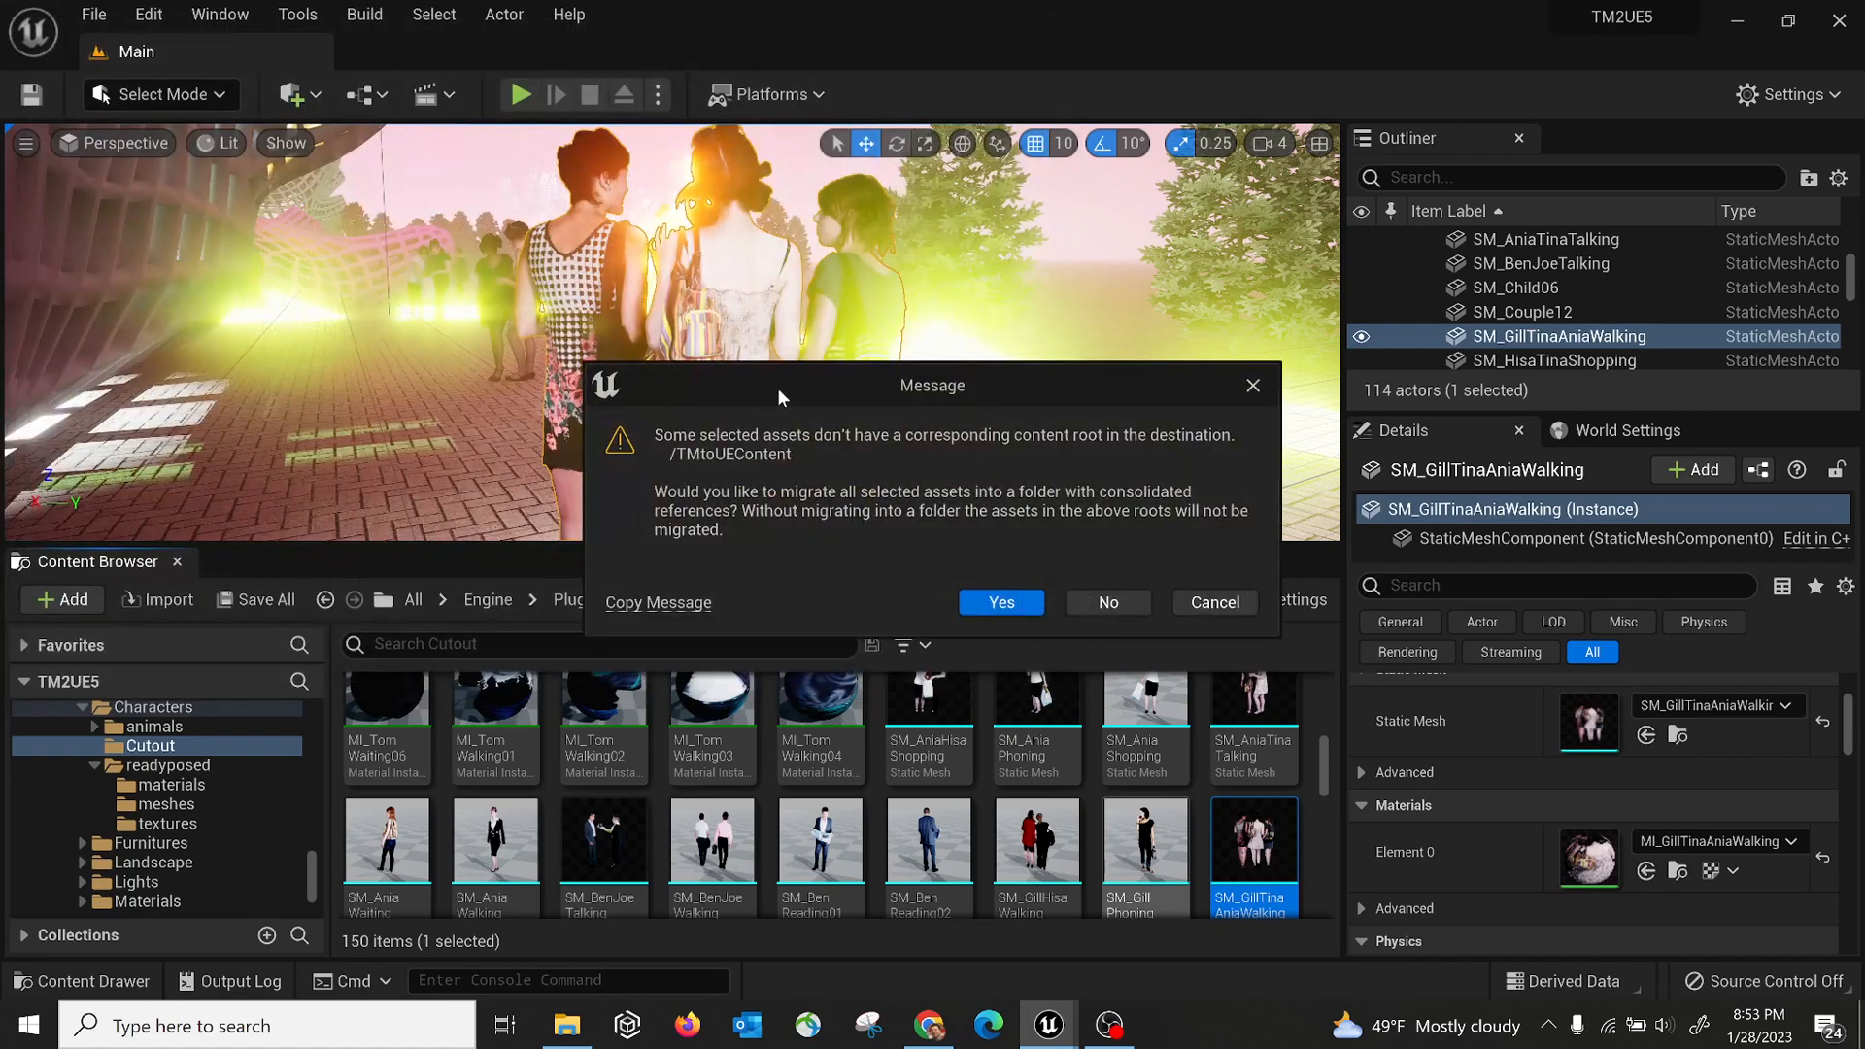
drag(802, 387, 706, 324)
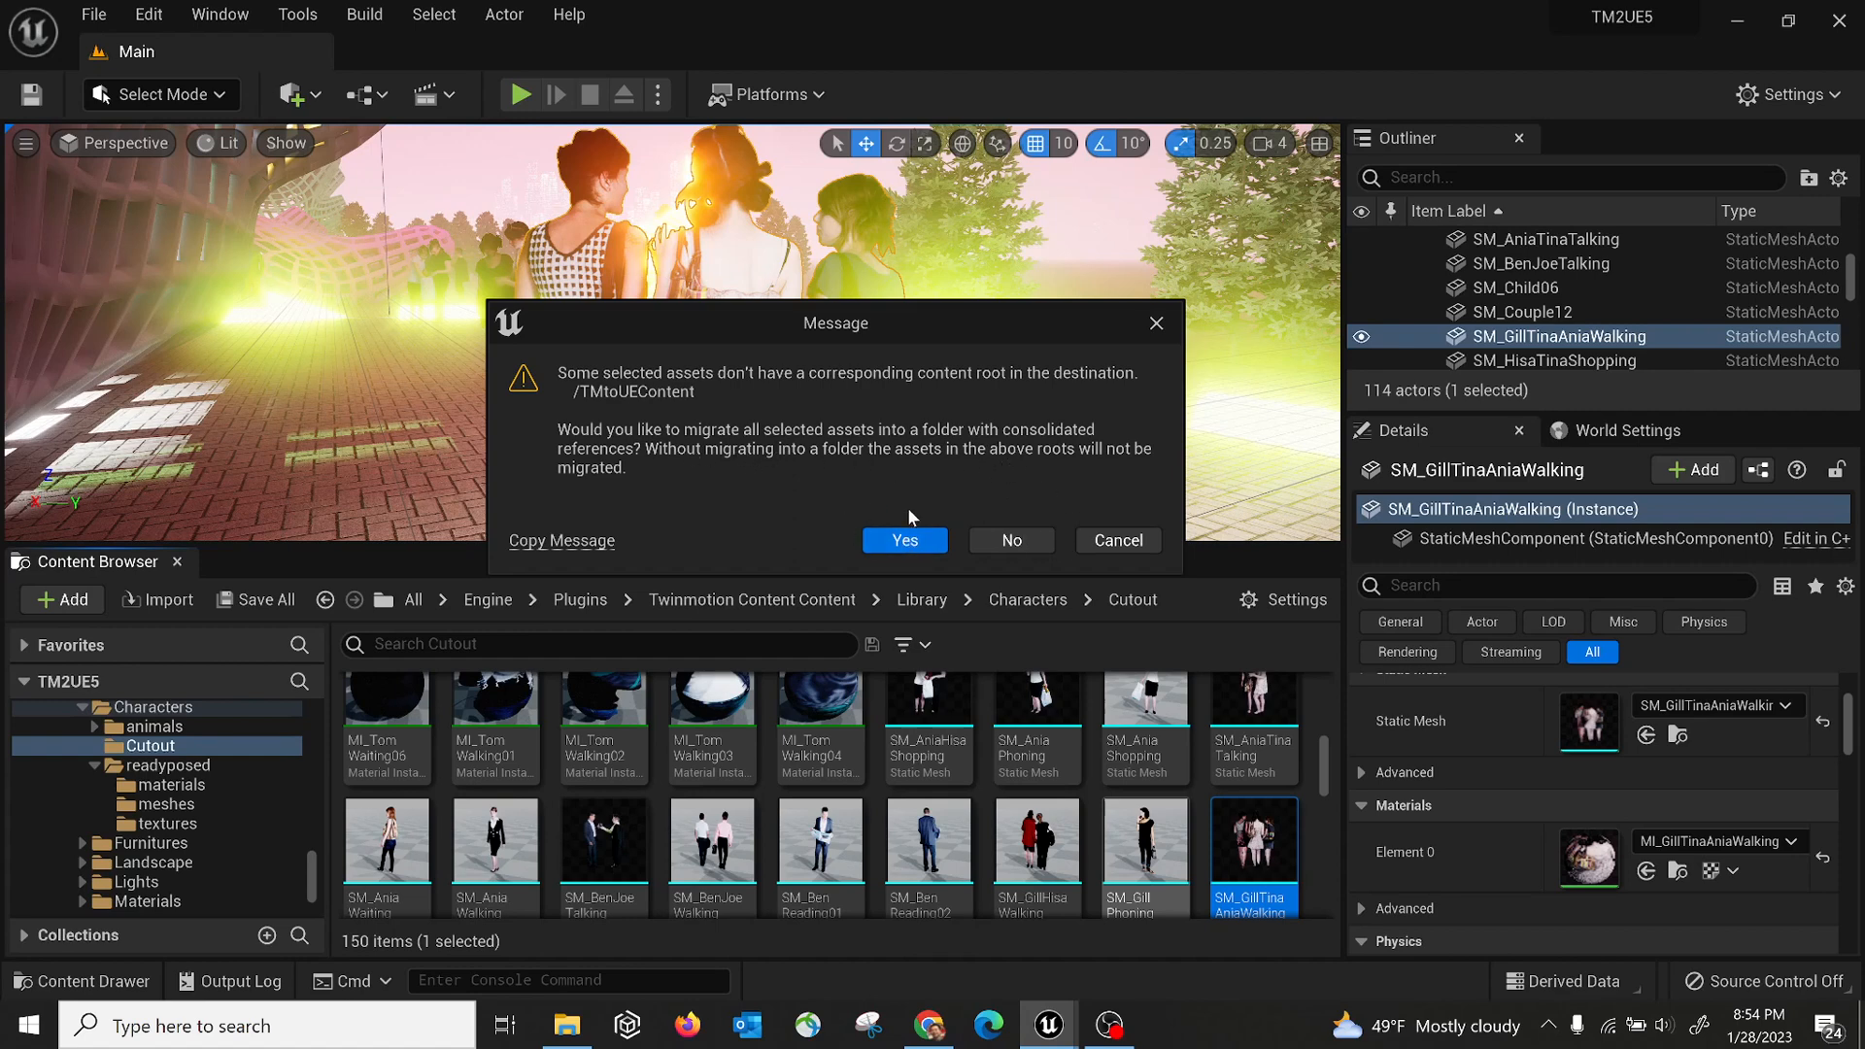
click(903, 540)
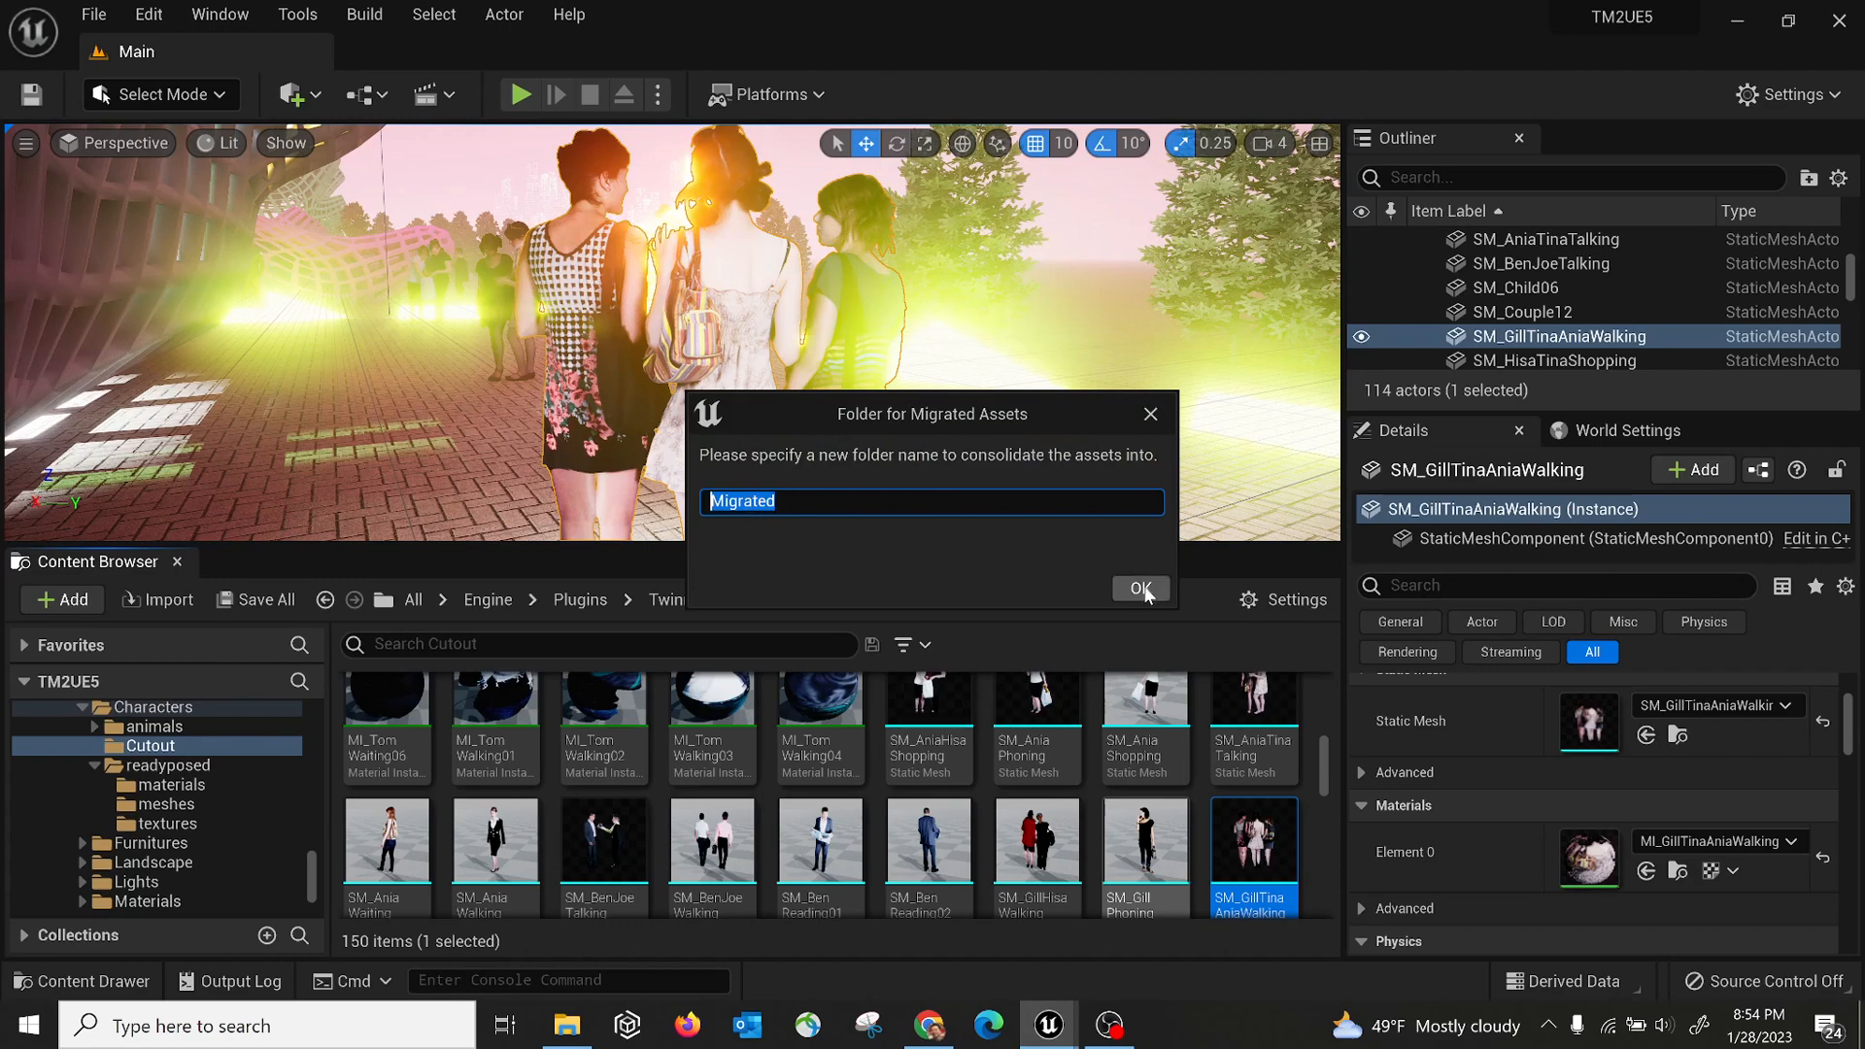
click(1153, 416)
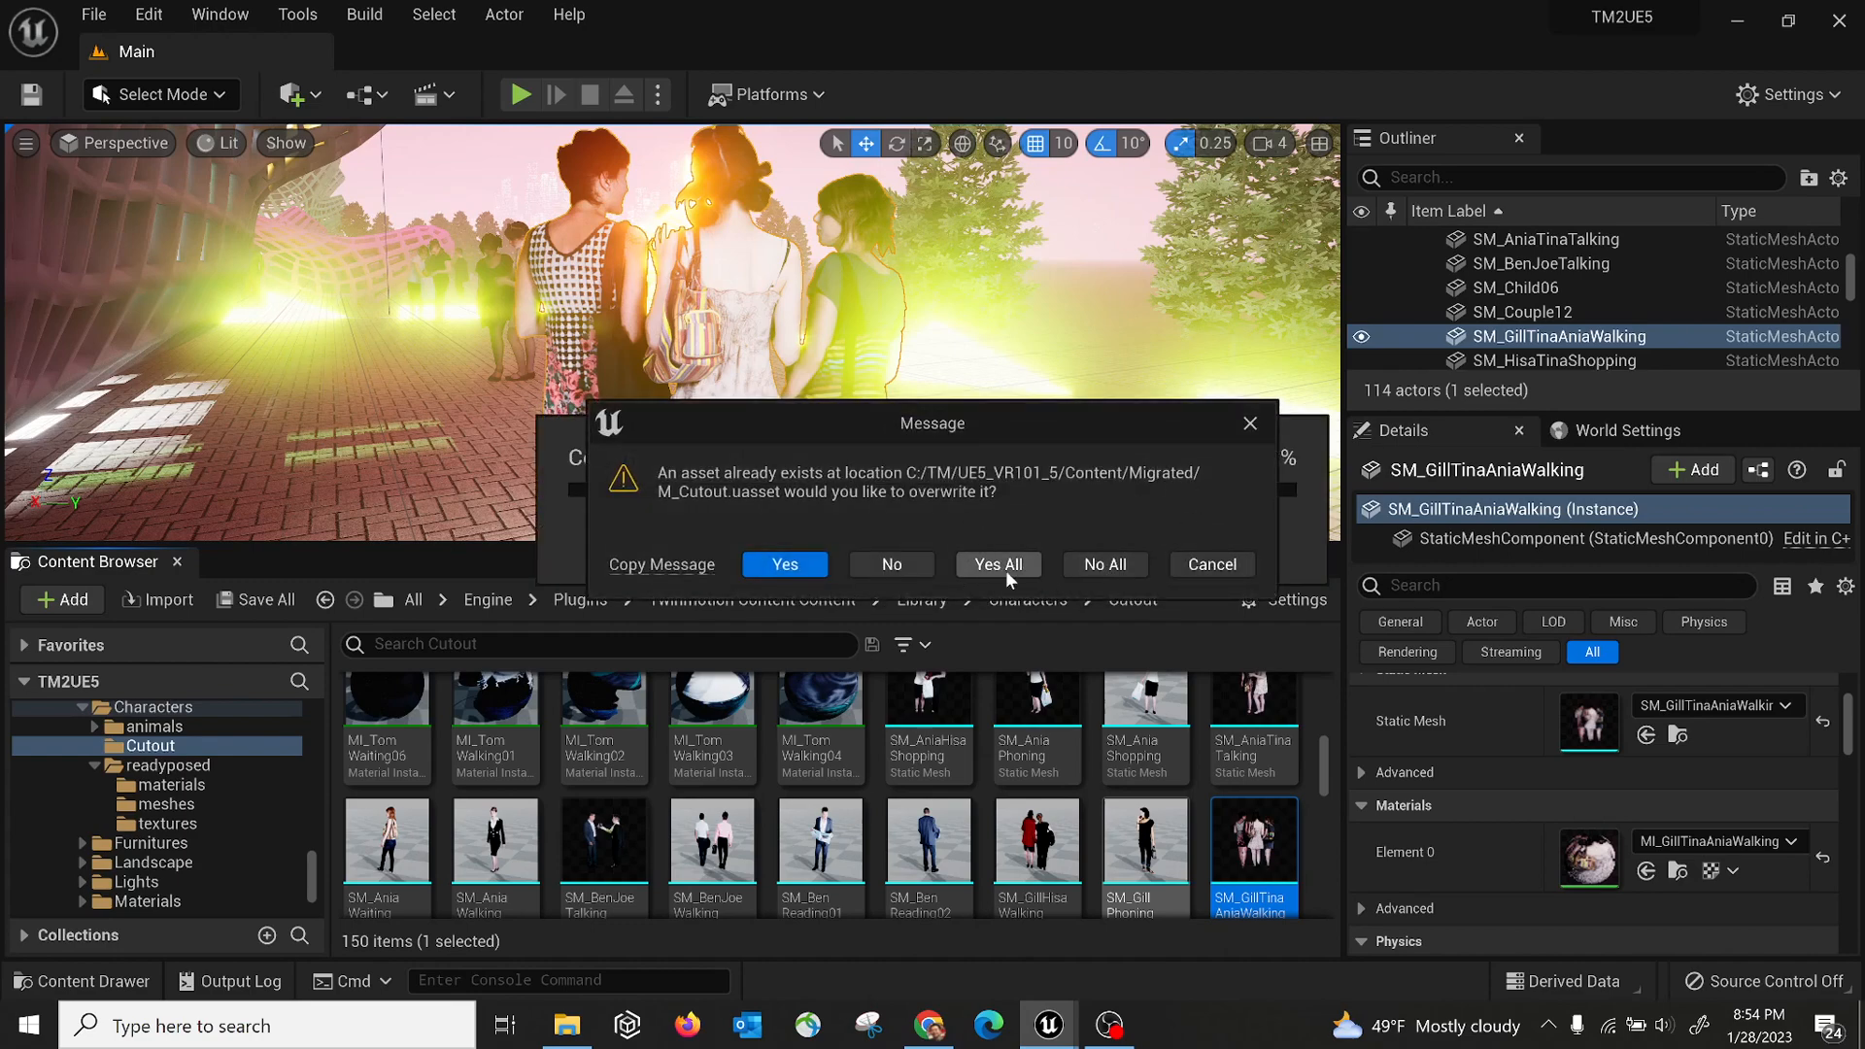
click(1209, 567)
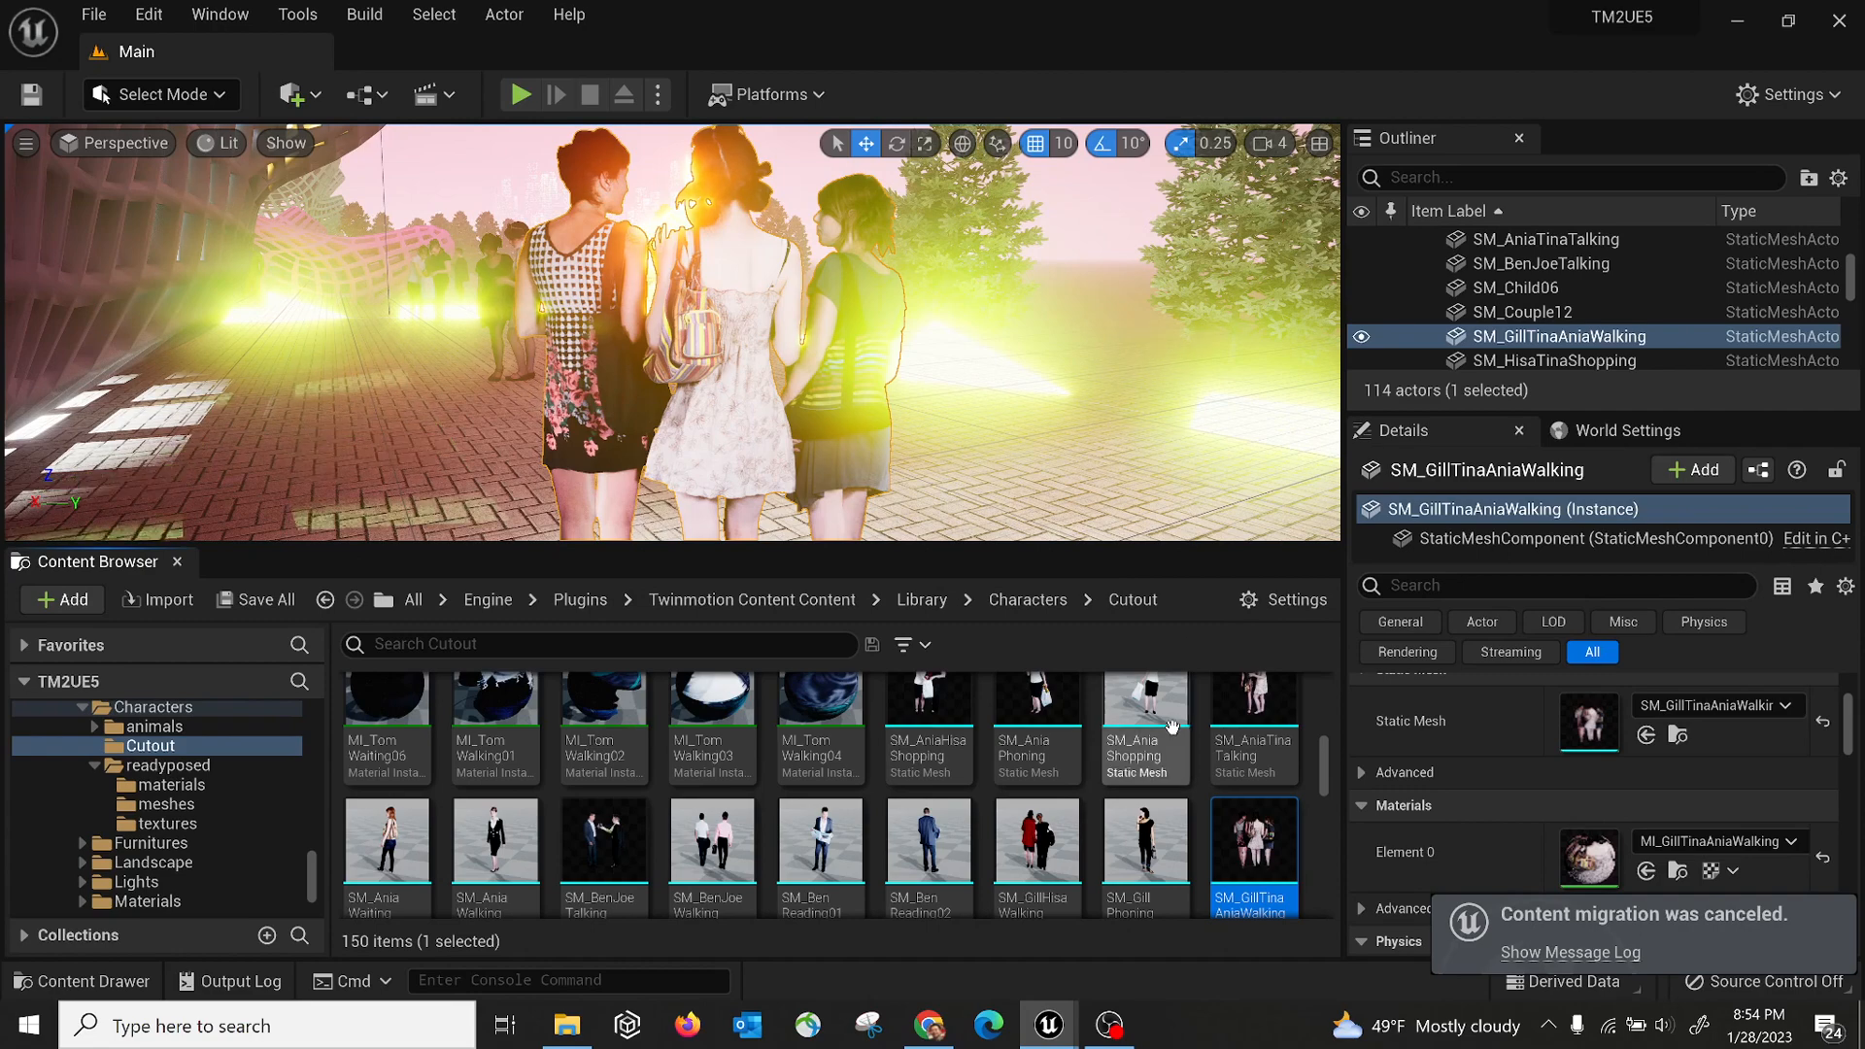
Select the embracing couple, SM_Couple12, in the level and locate its asset in the readyposed meshes folder
mouse_move(1247, 855)
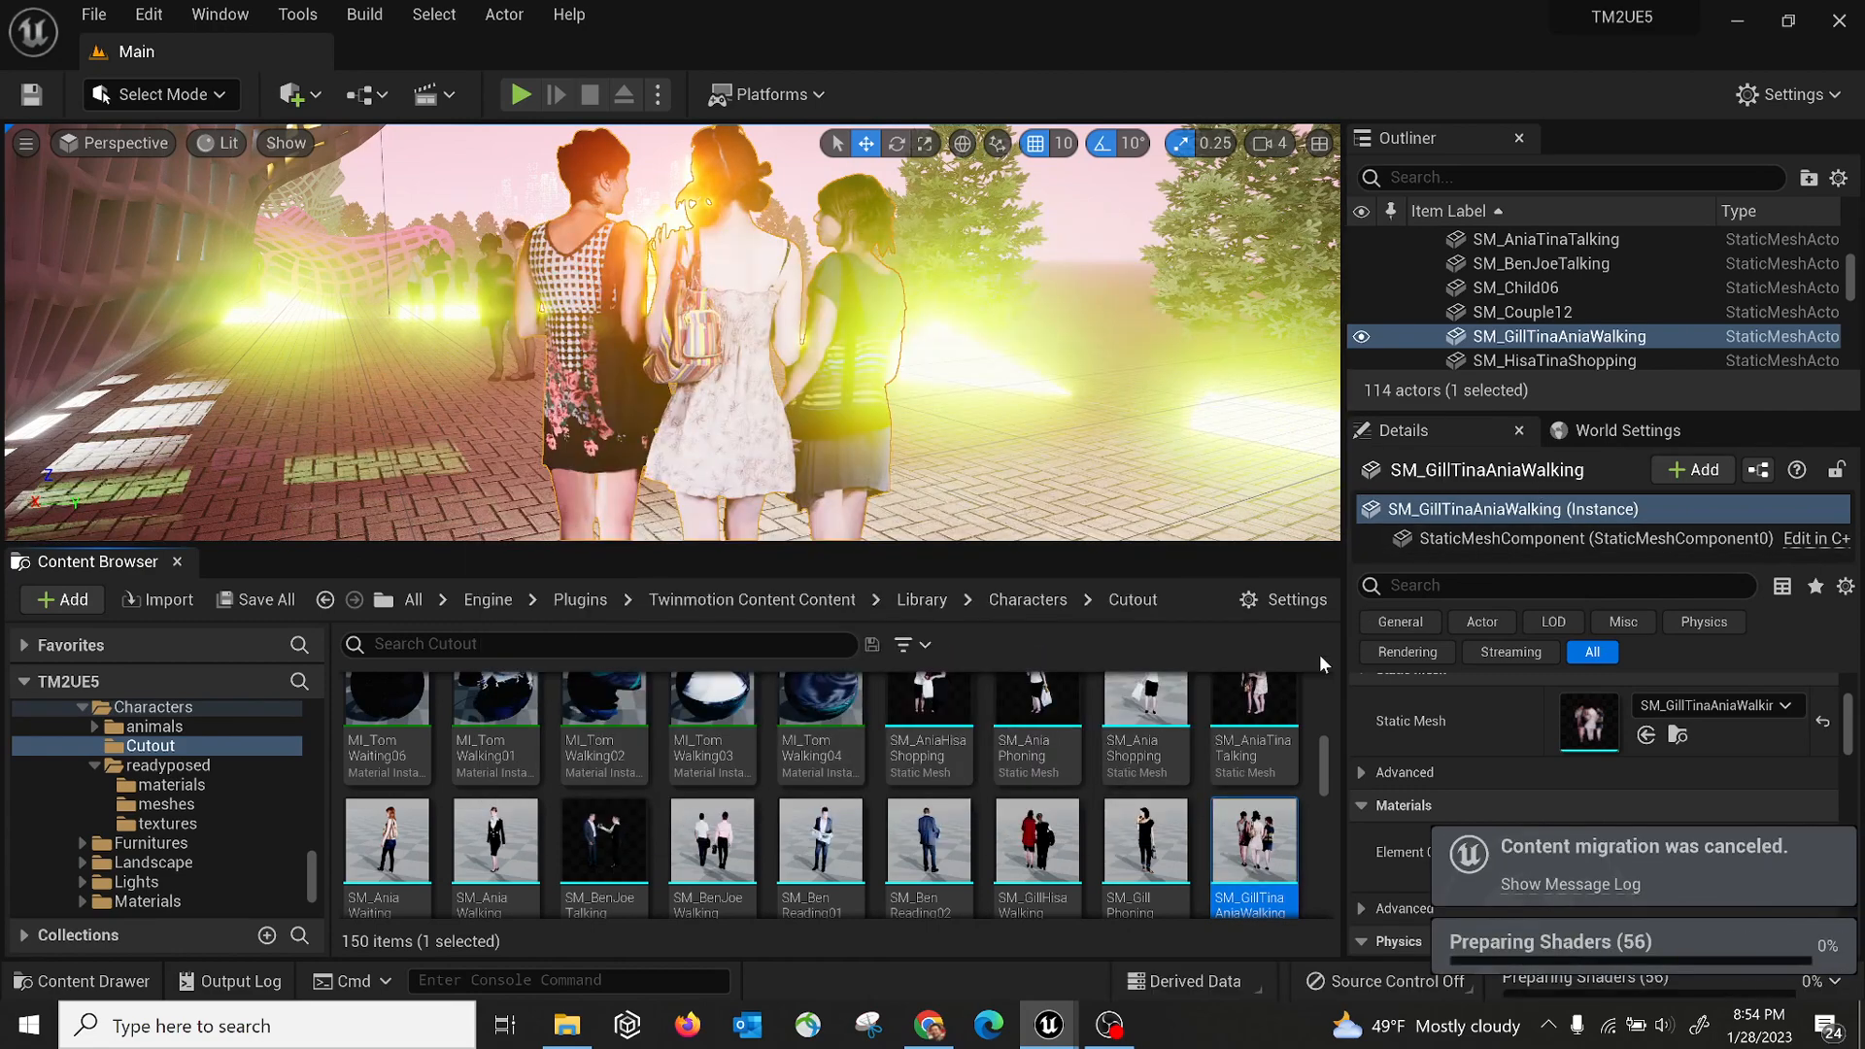
mouse_move(1227, 689)
right_drag(929, 408, 1204, 406)
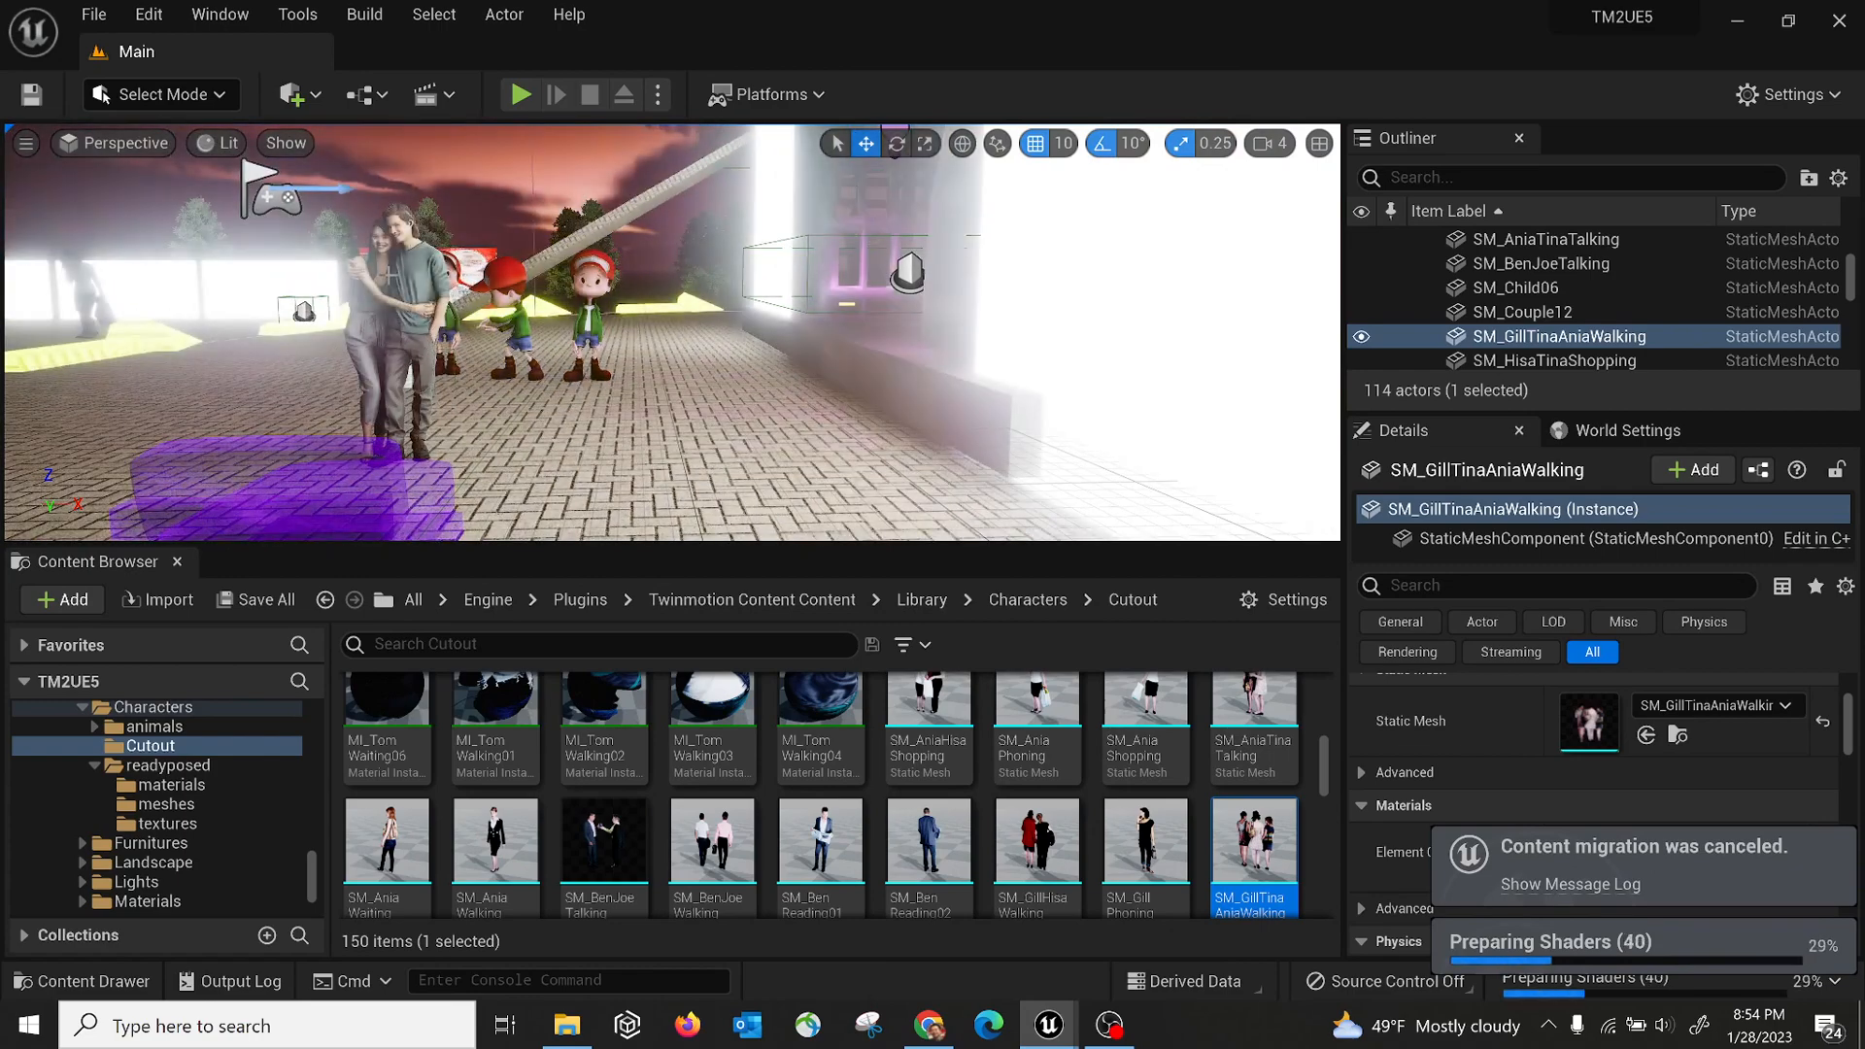
click(391, 274)
right_click(743, 185)
click(797, 234)
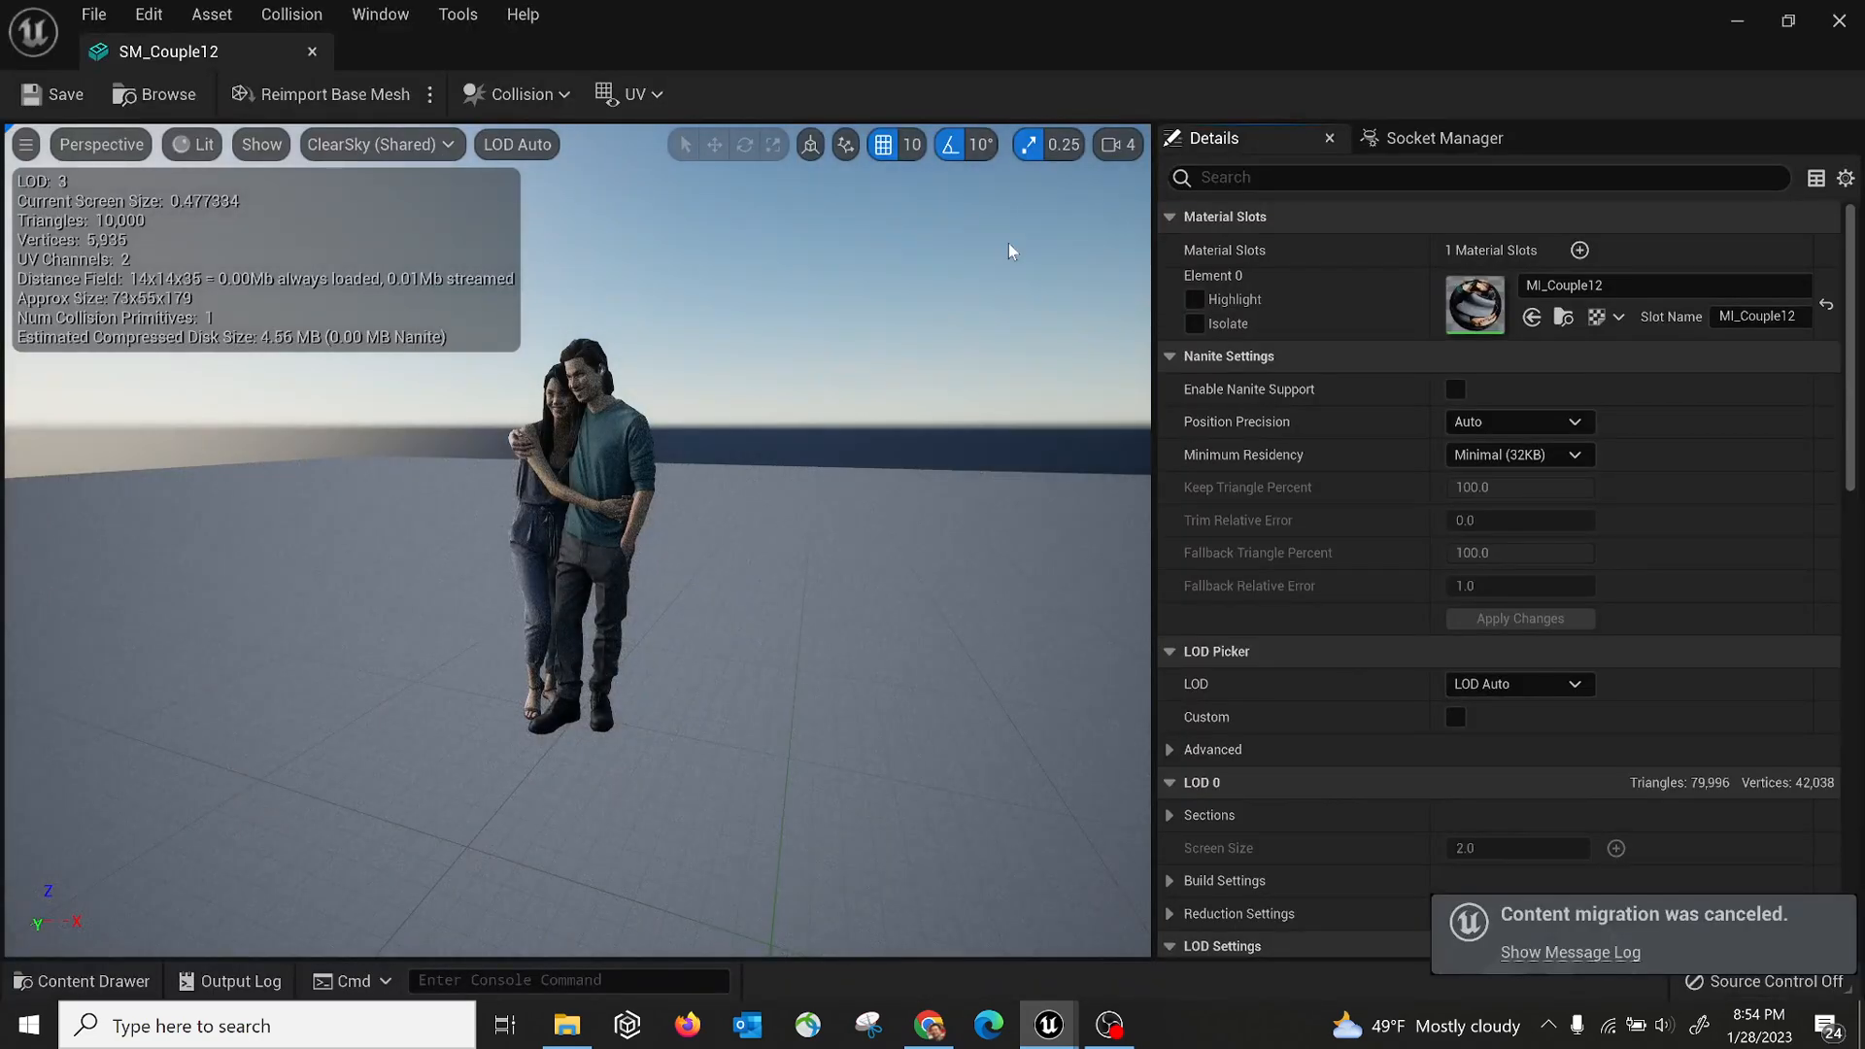
click(312, 52)
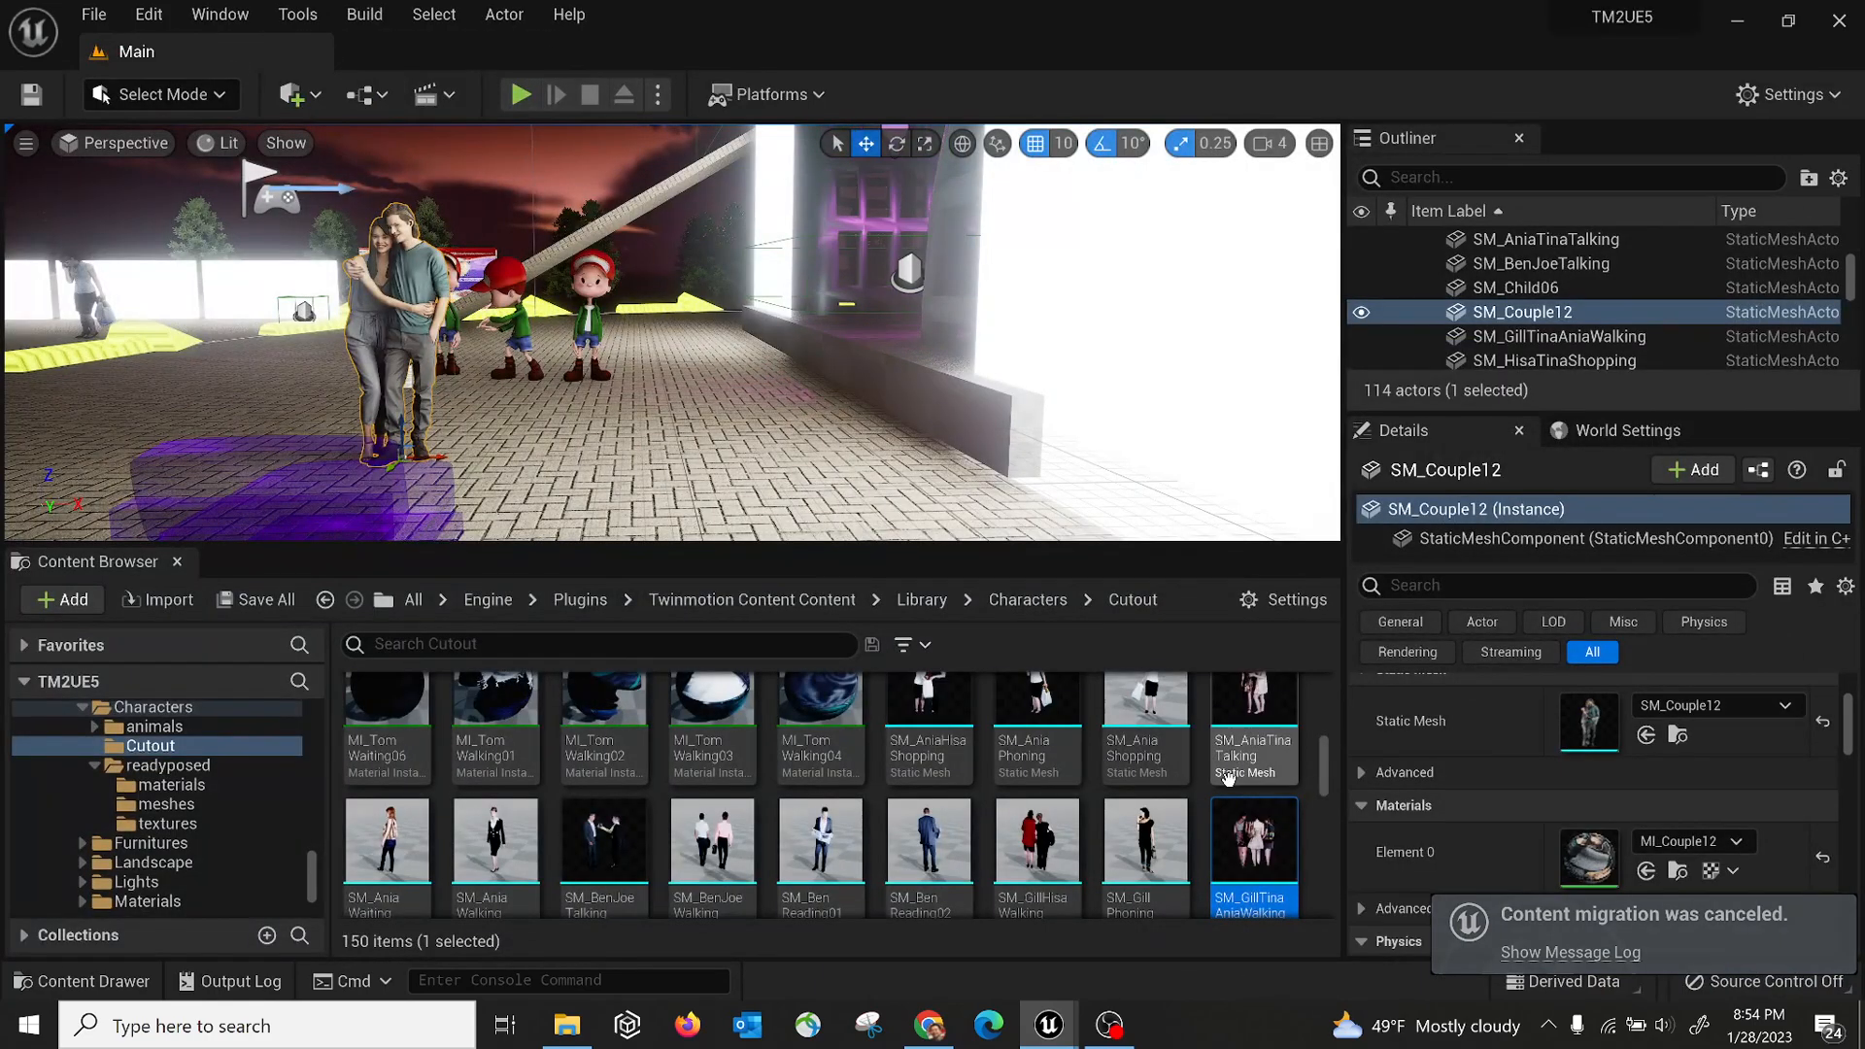
right_click(436, 279)
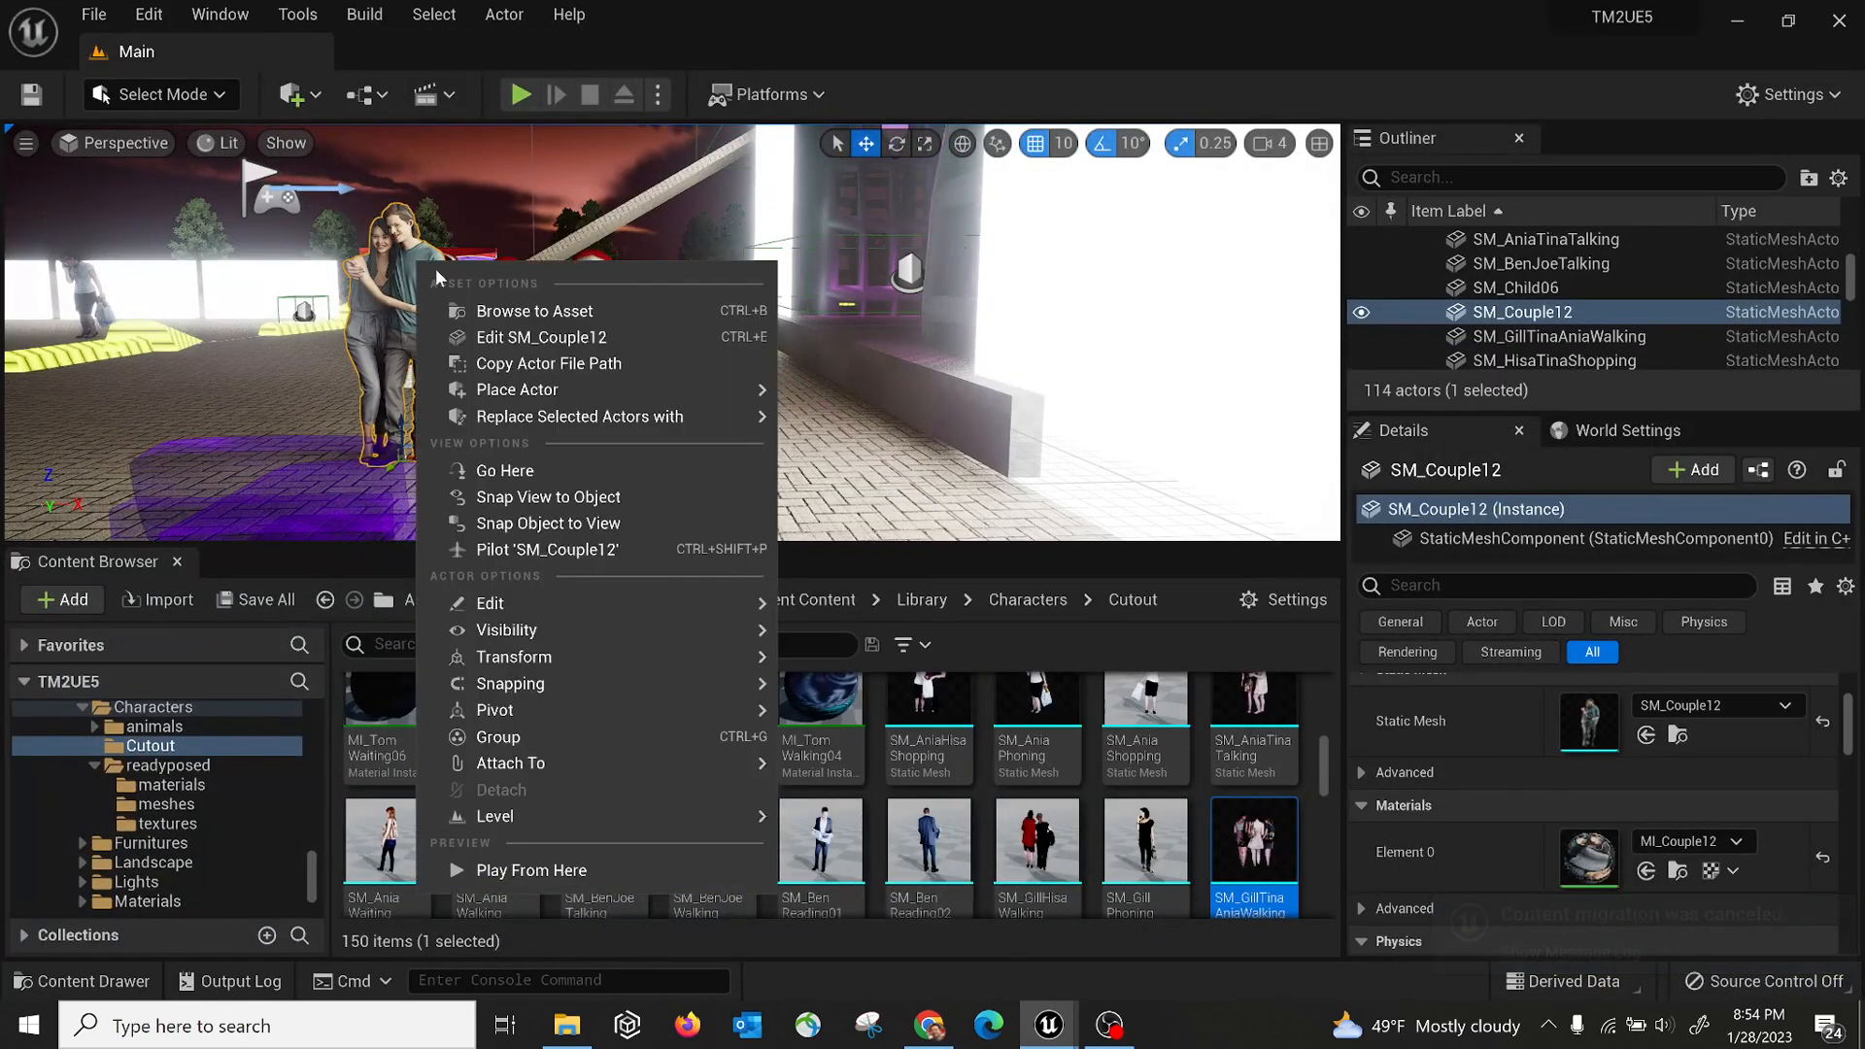
click(499, 311)
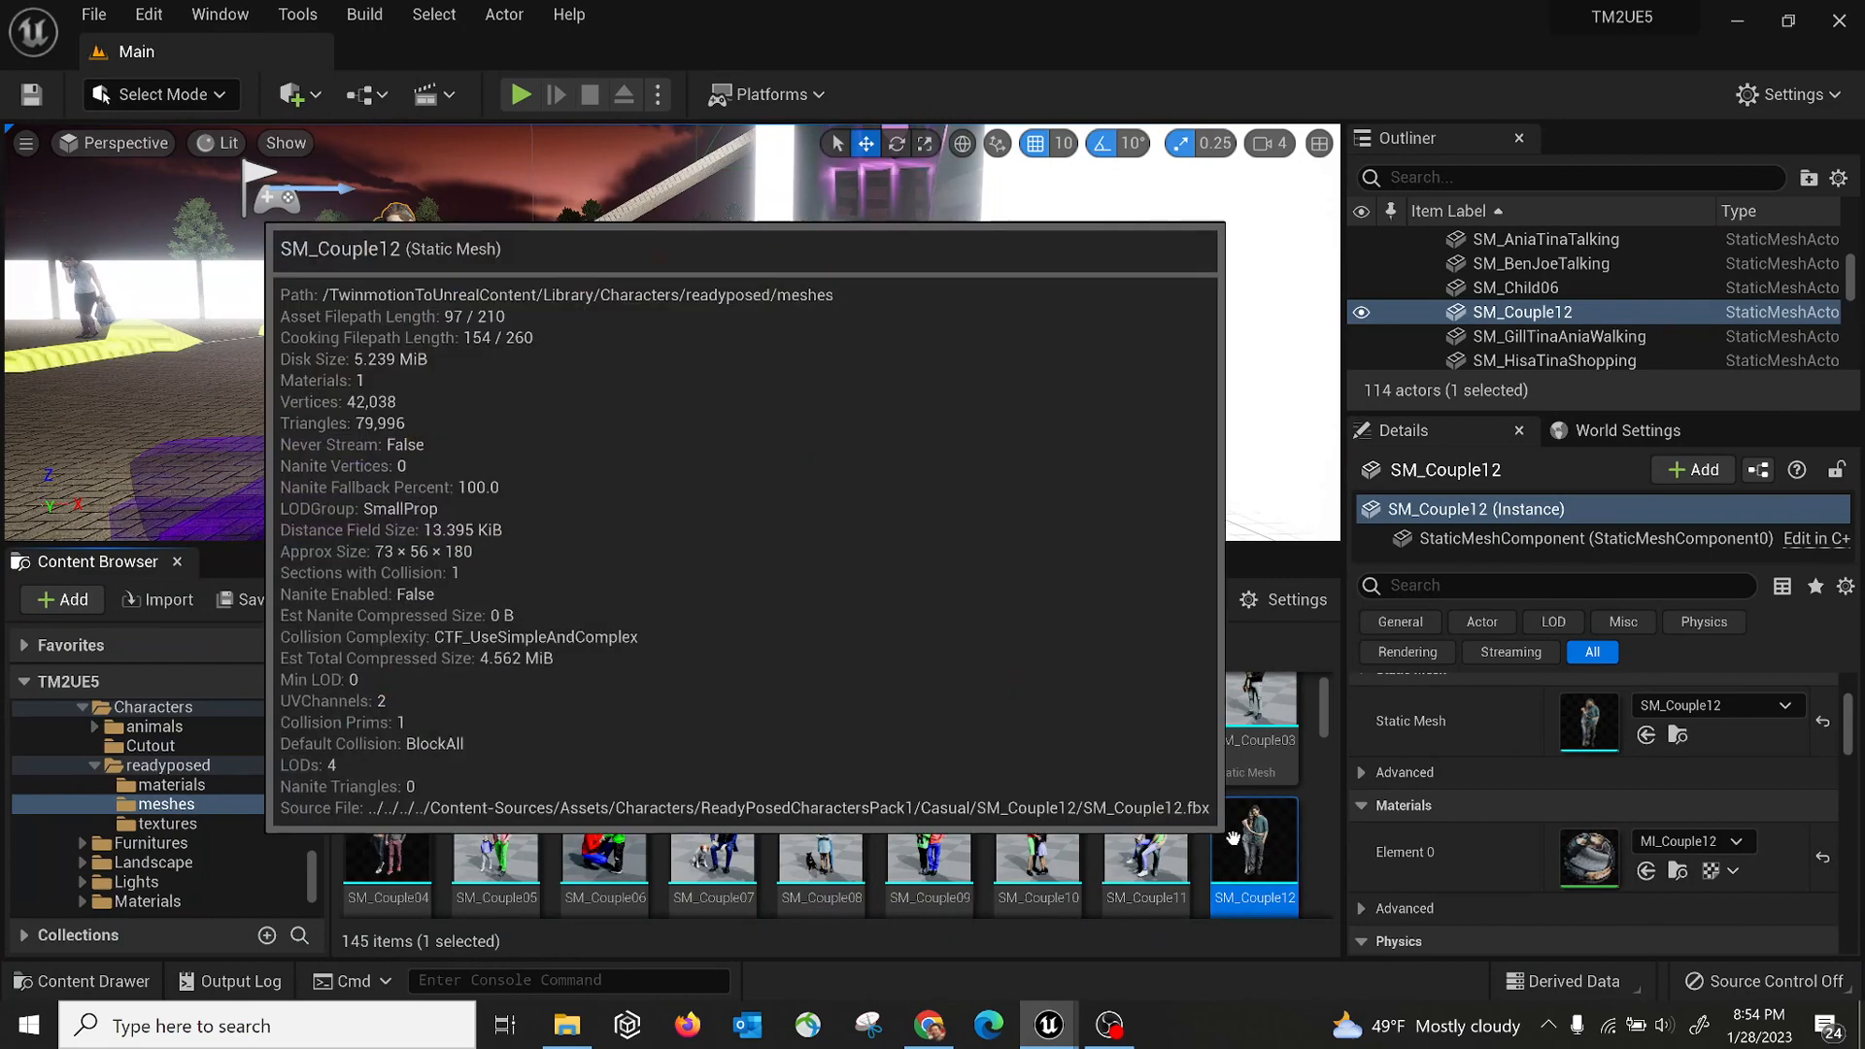
Start migrating the SM_Couple12 mesh and review the full list of its dependent materials, textures and functions
right_click(1238, 847)
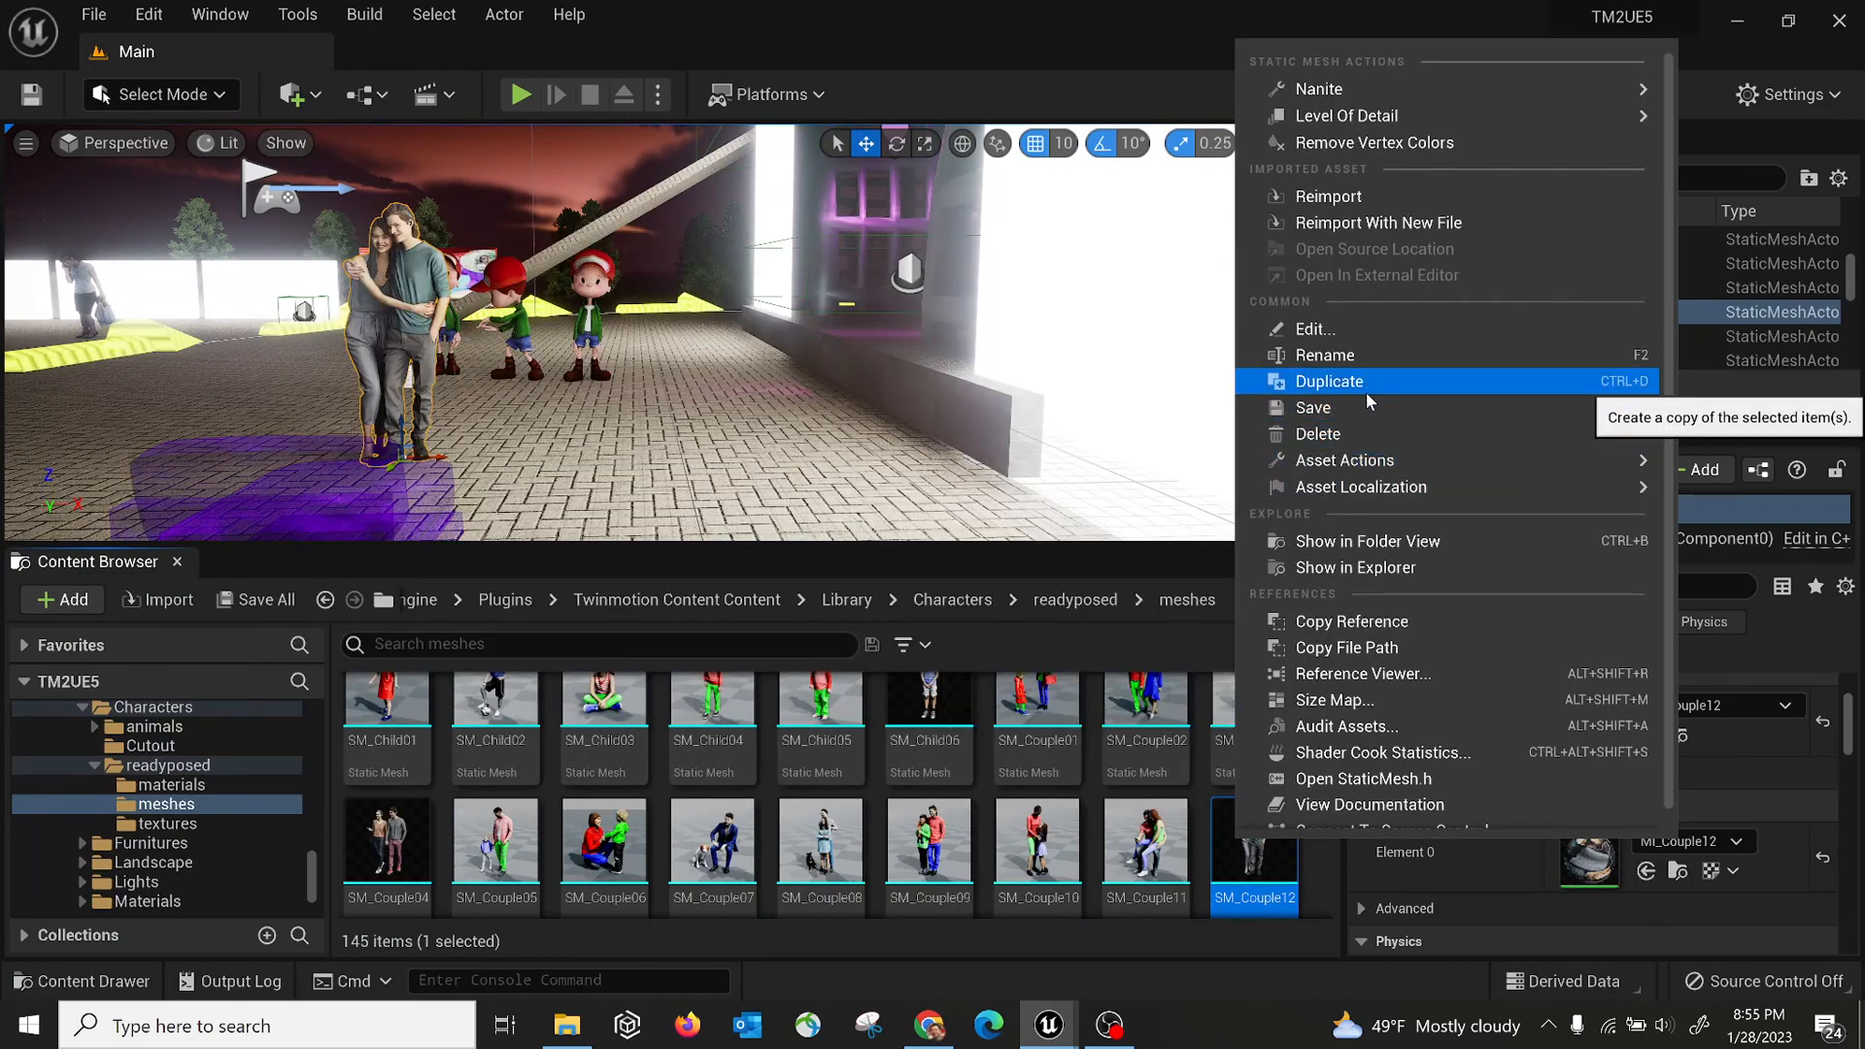
mouse_move(1364, 465)
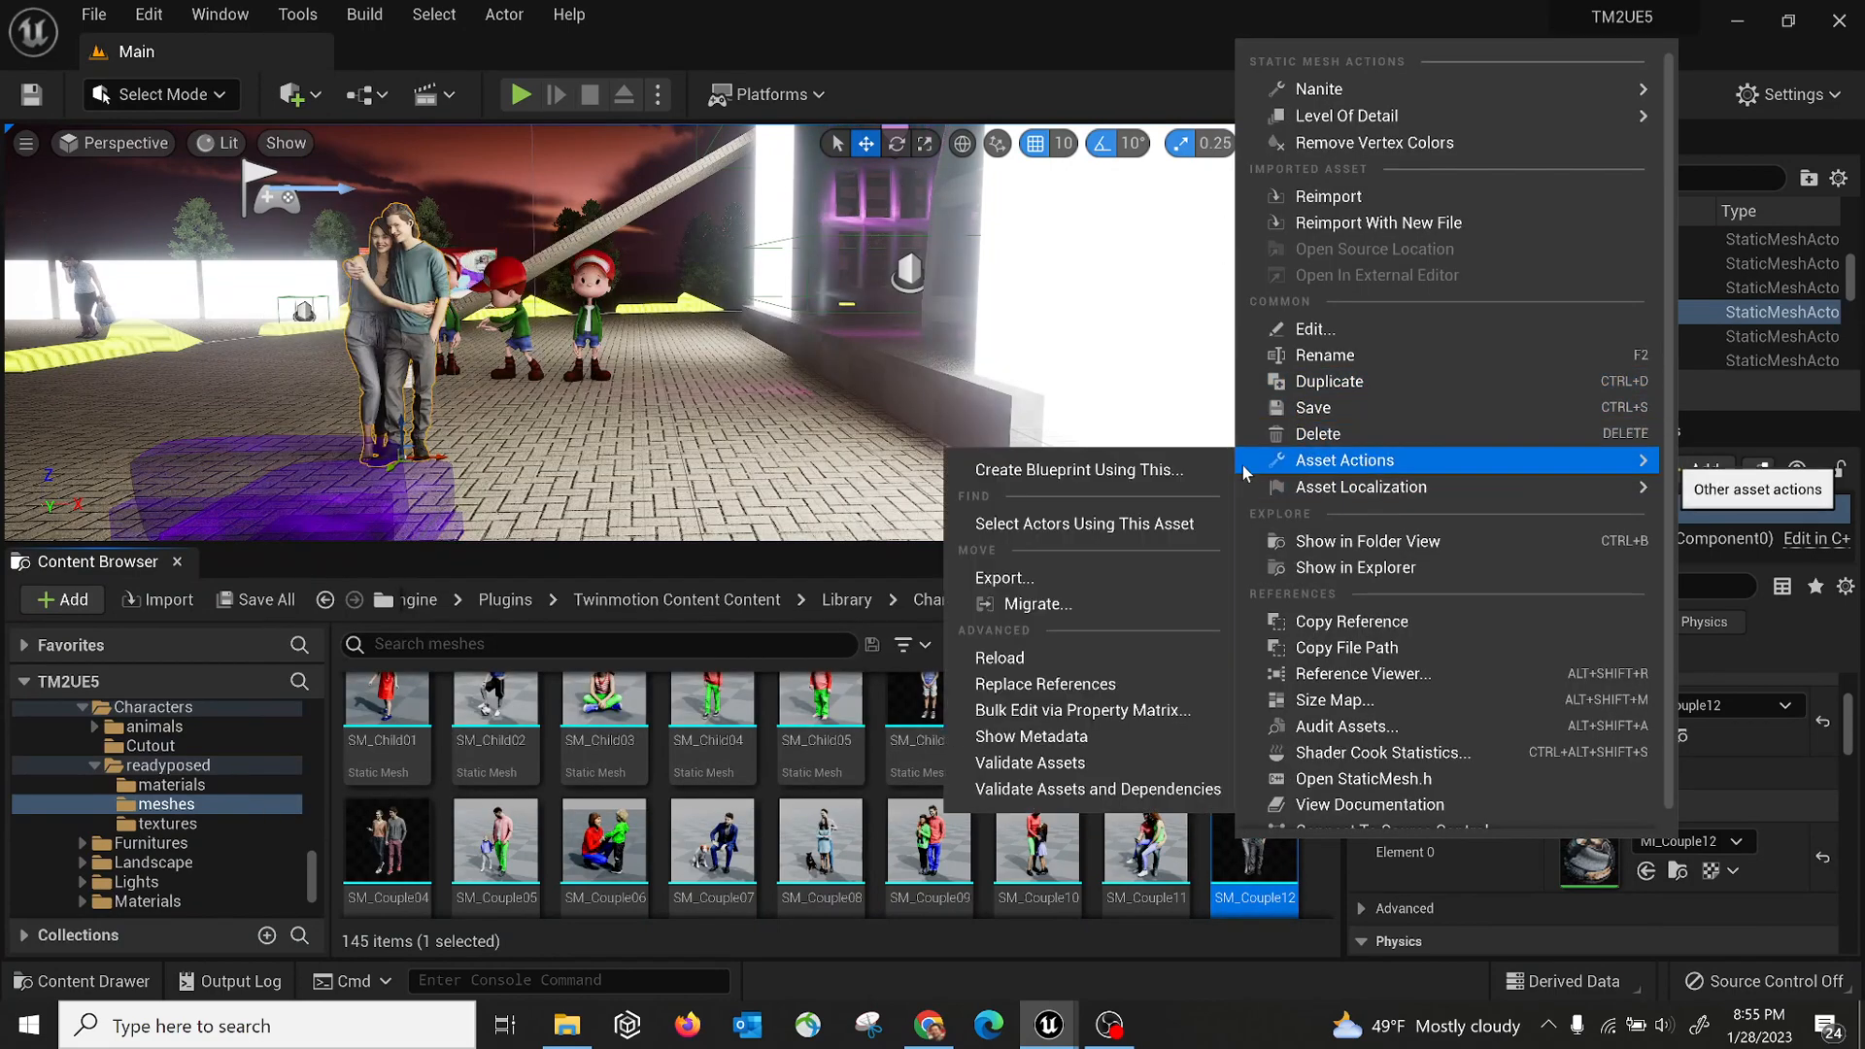
click(1076, 604)
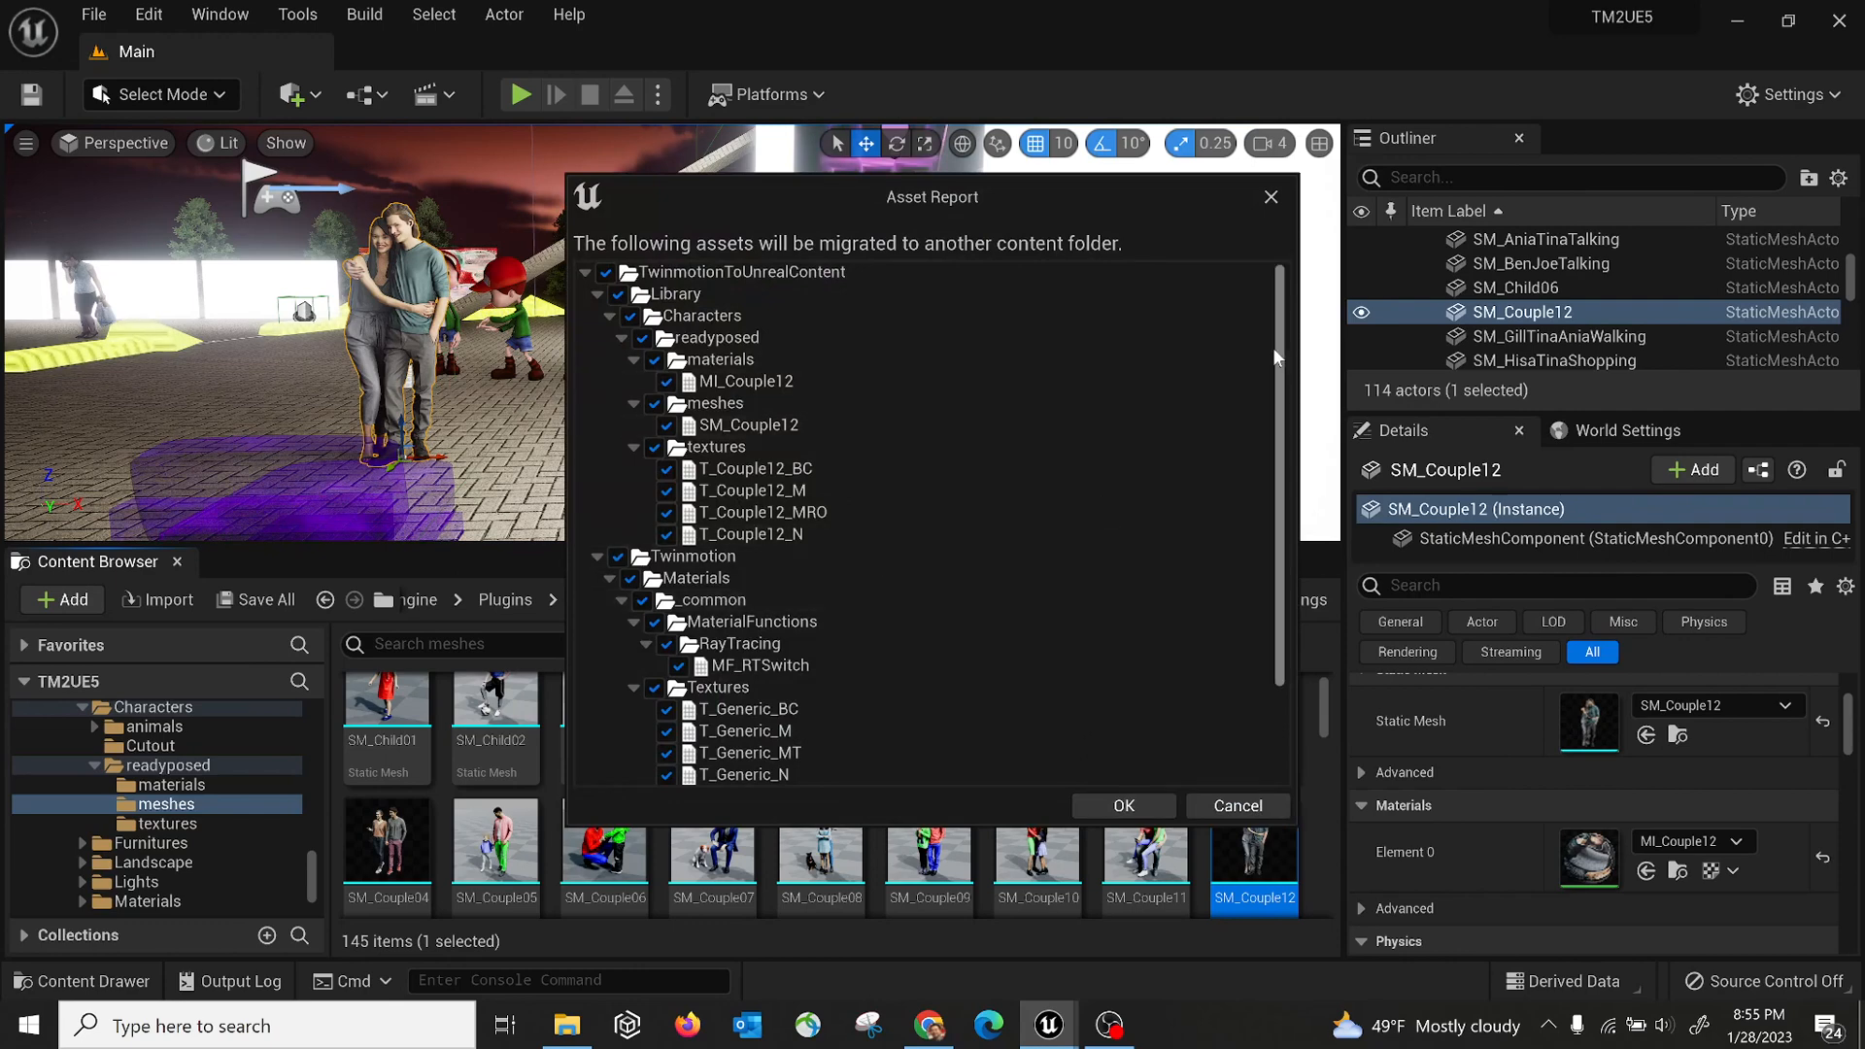
scroll(1276, 330, down, 3)
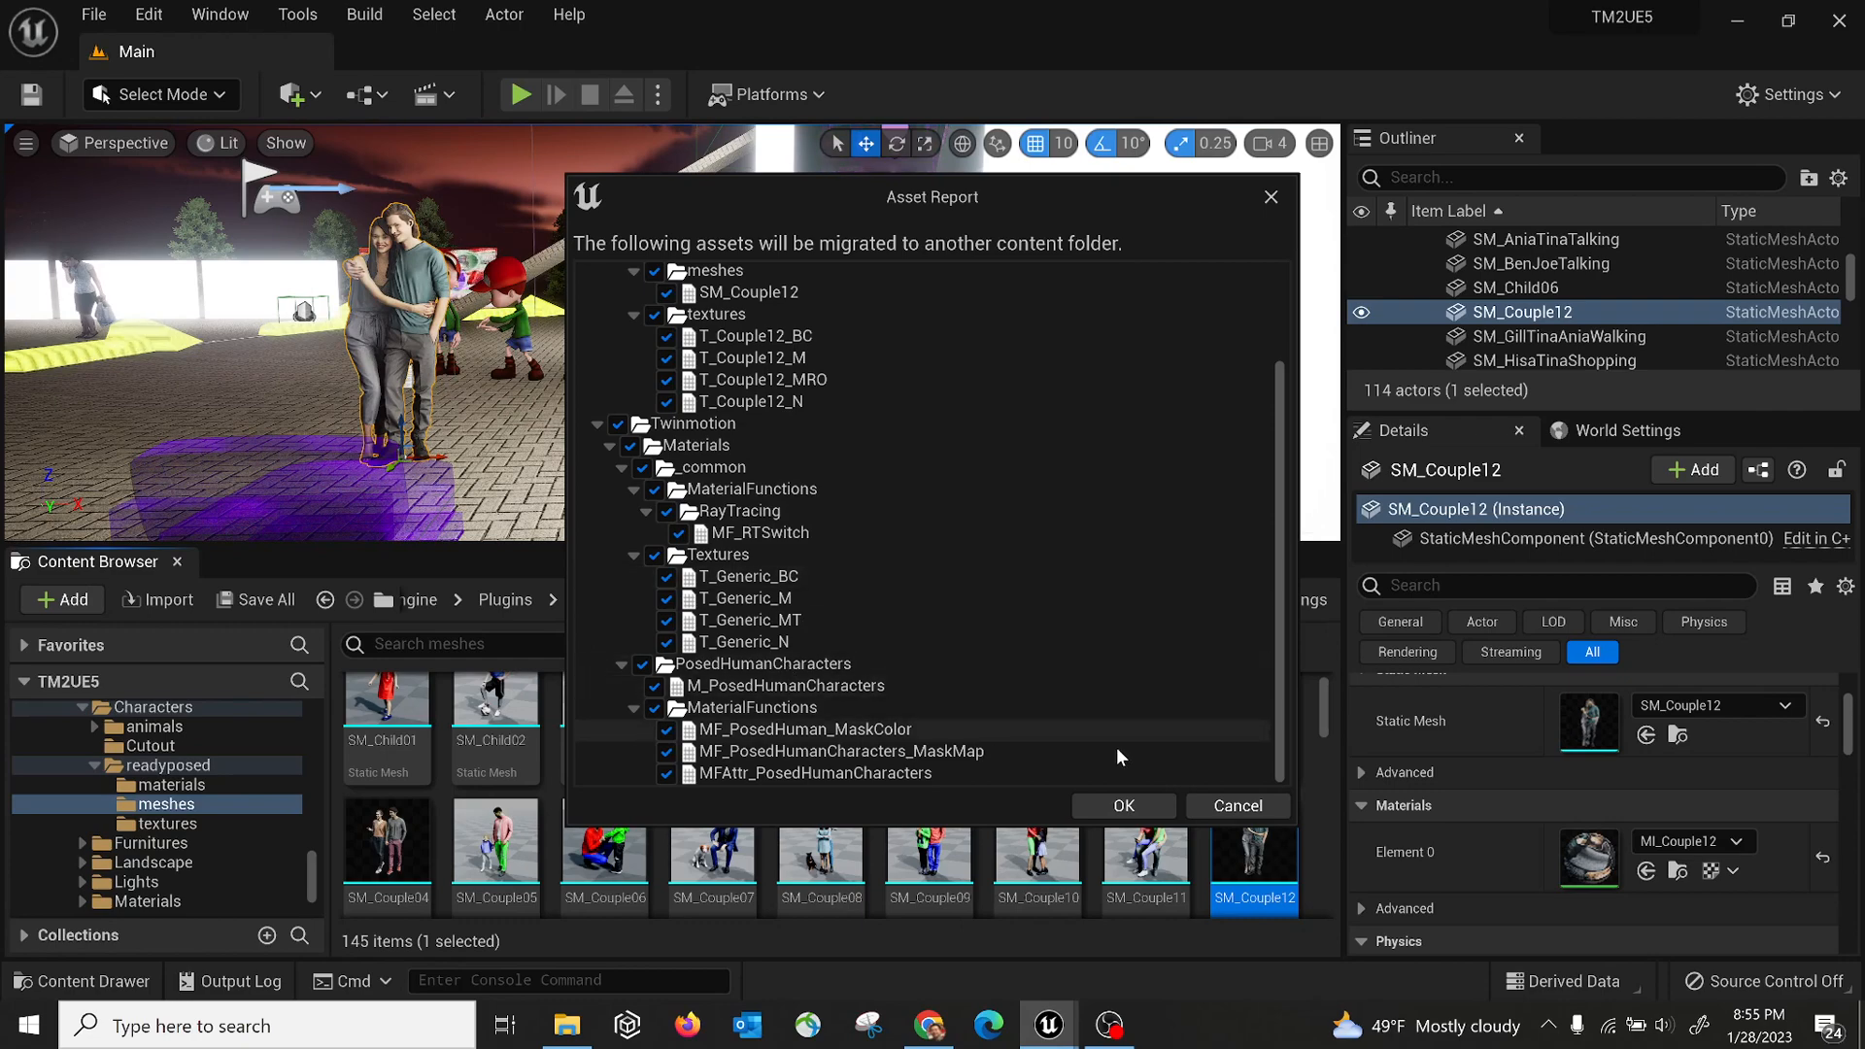
scroll(1094, 696, up, 2)
scroll(1094, 696, down, 2)
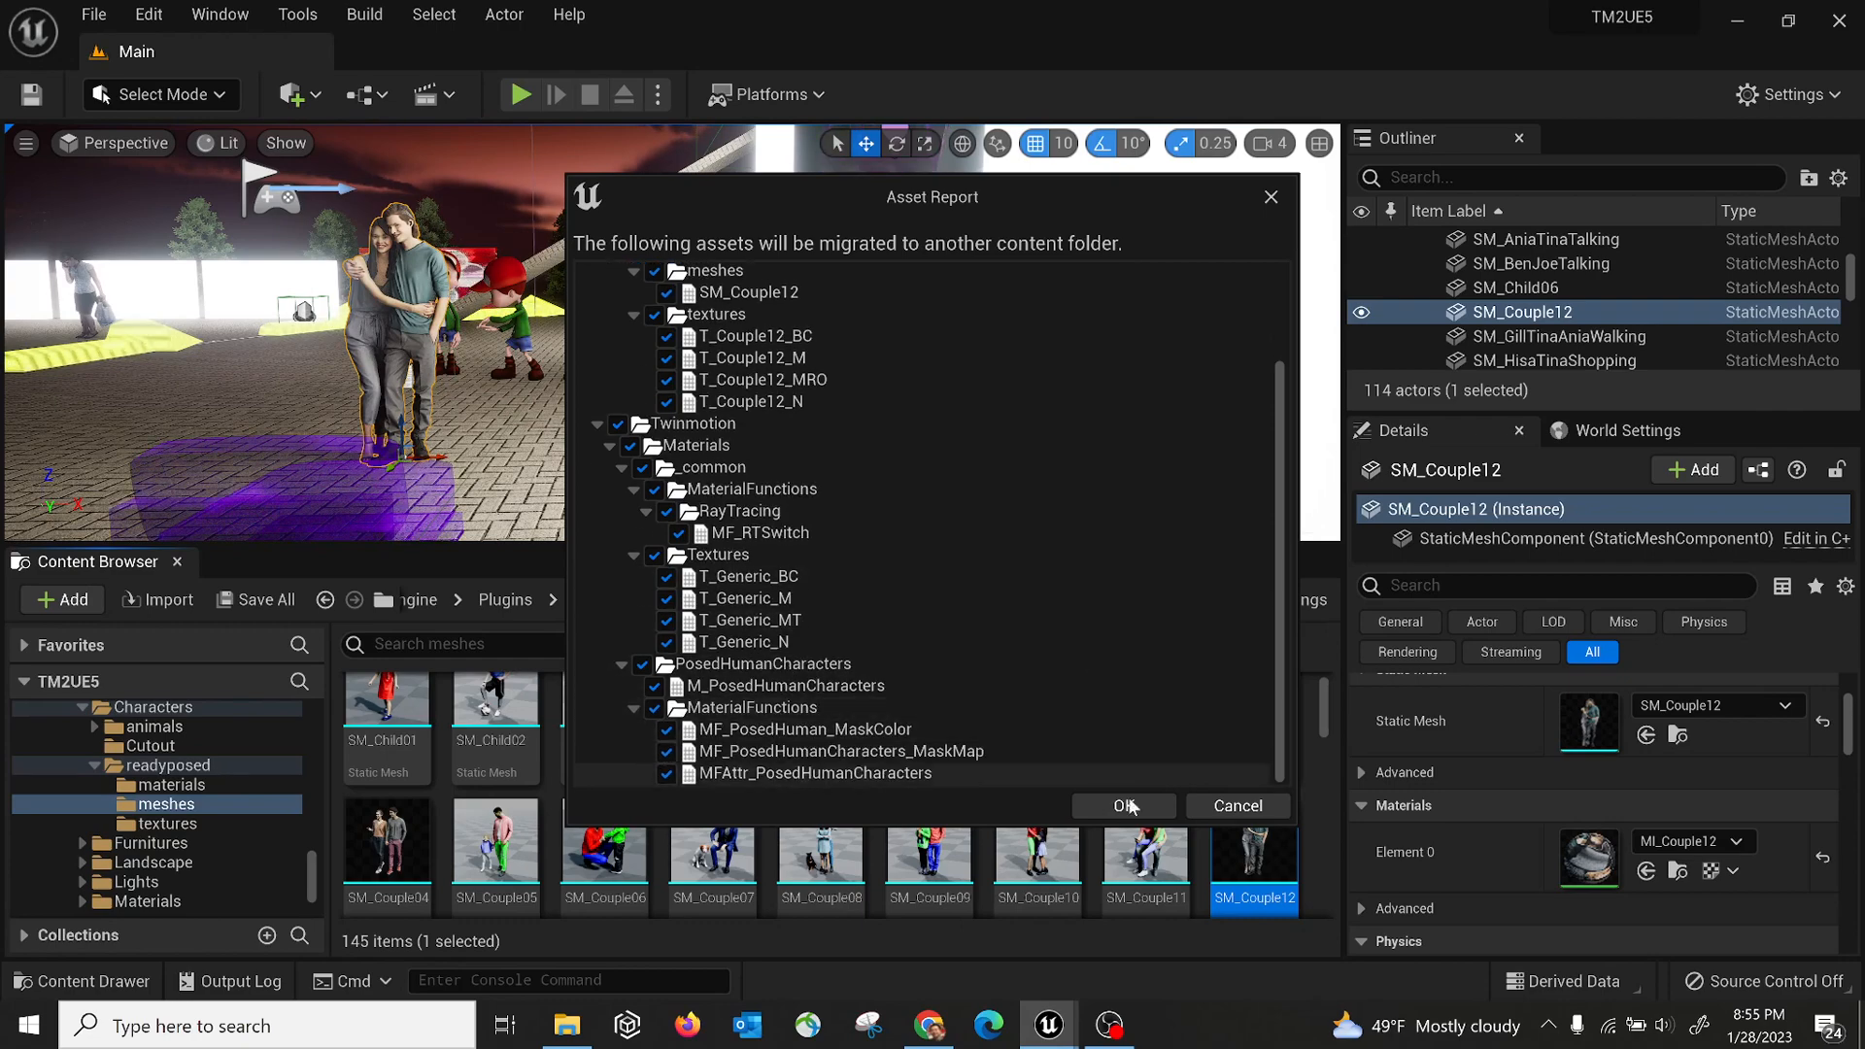
Try to migrate the SM_Couple12 assets to the UE5_VR101_5 Content folder with consolidated references, and cancel instead of overwriting existing assets
click(1122, 807)
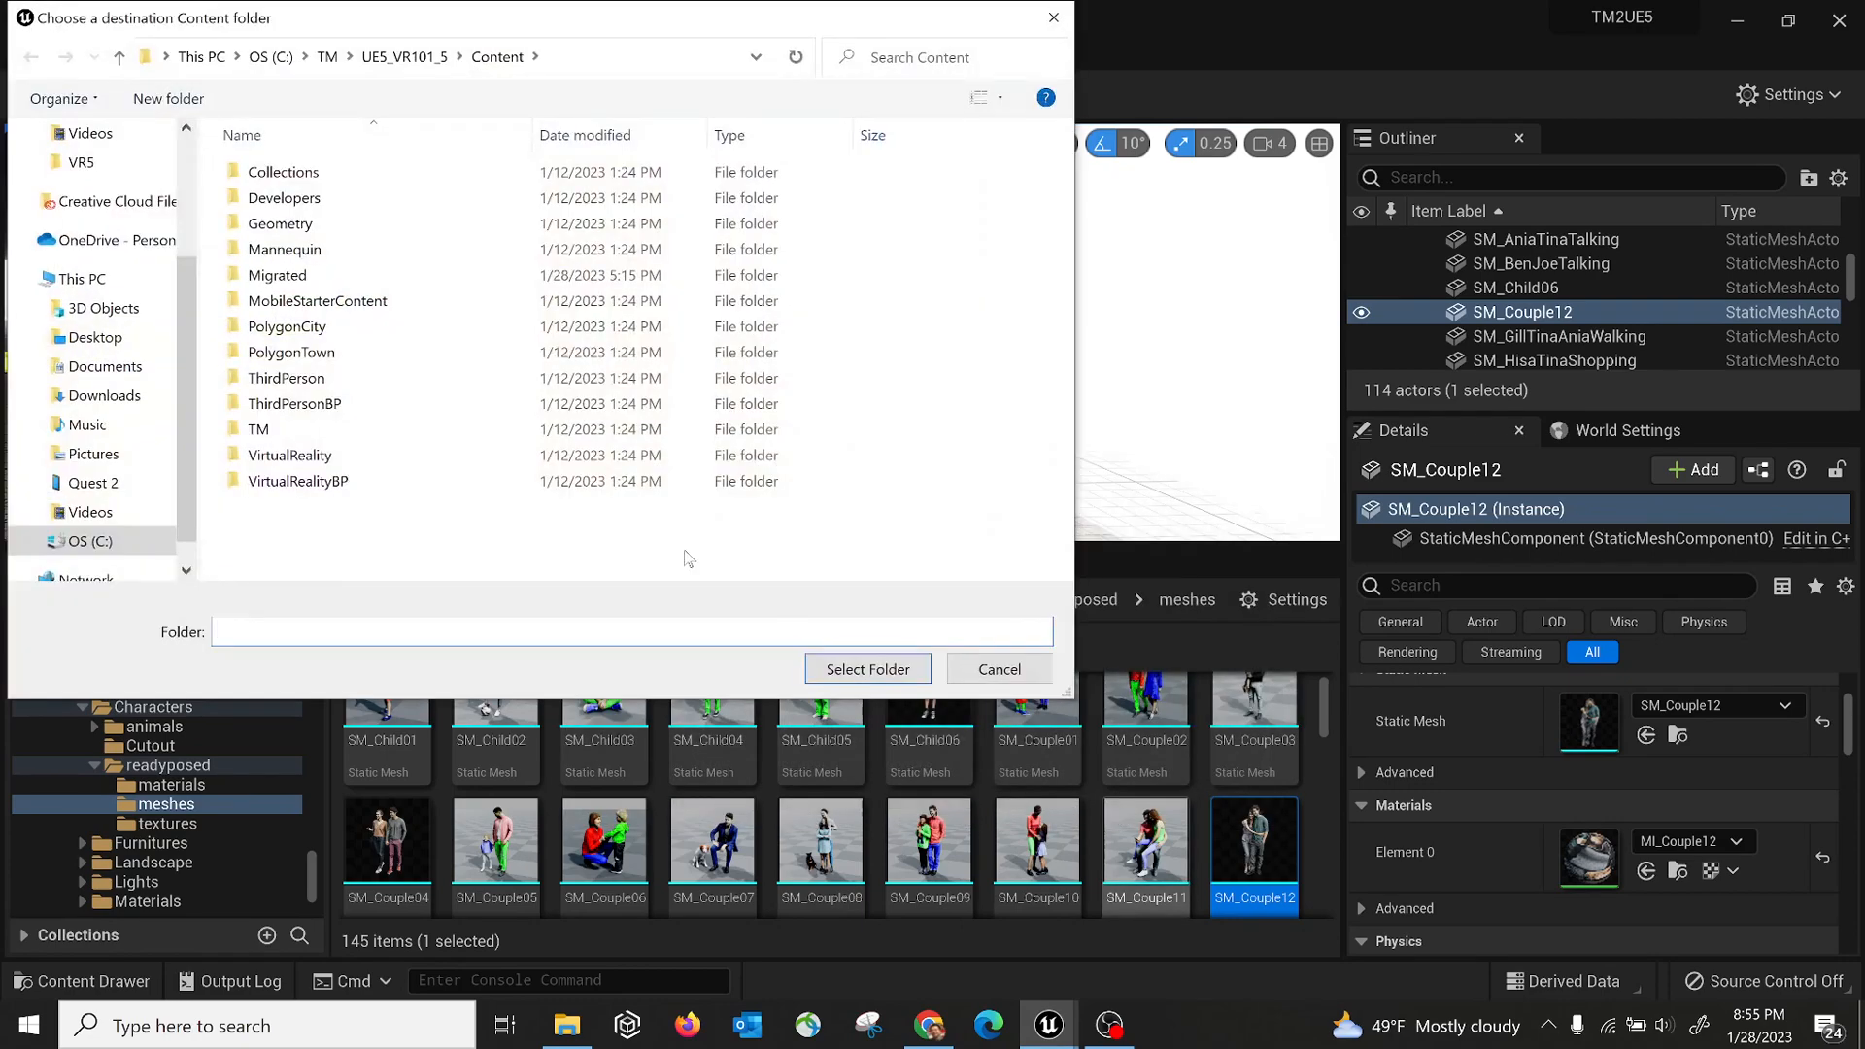
click(867, 669)
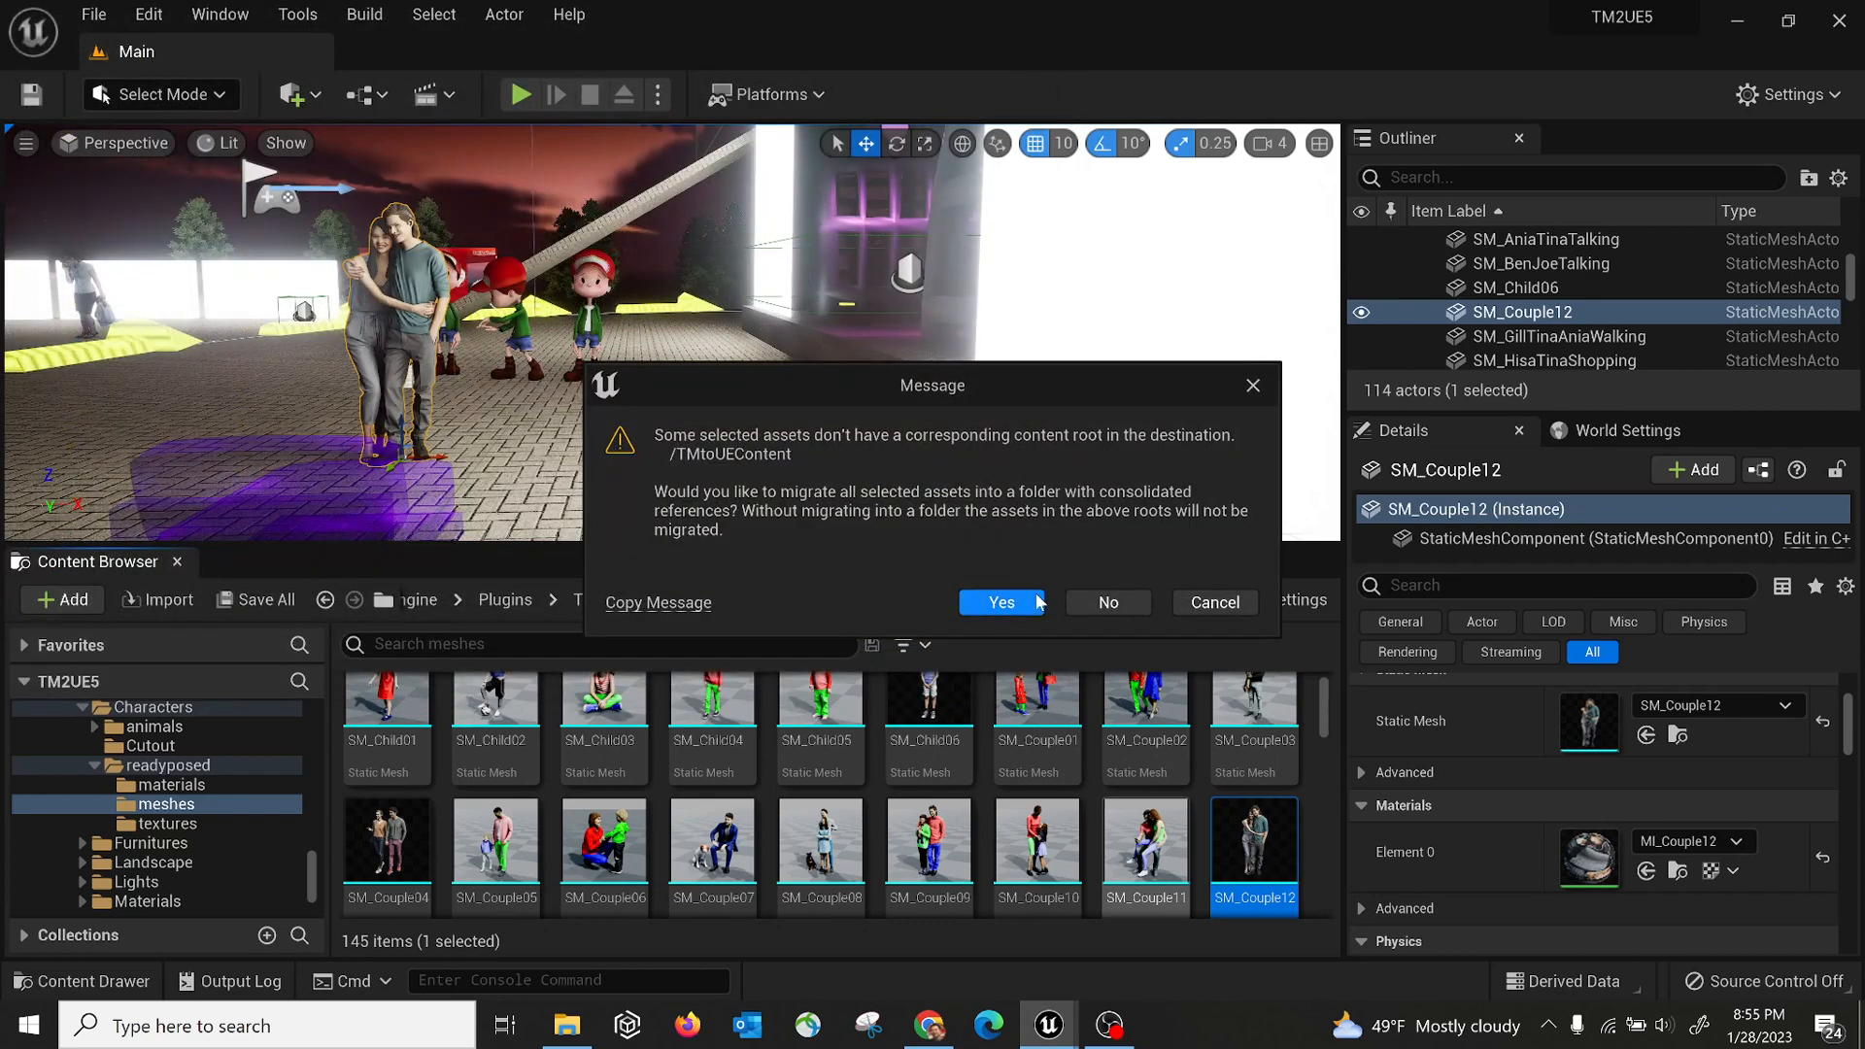
click(998, 603)
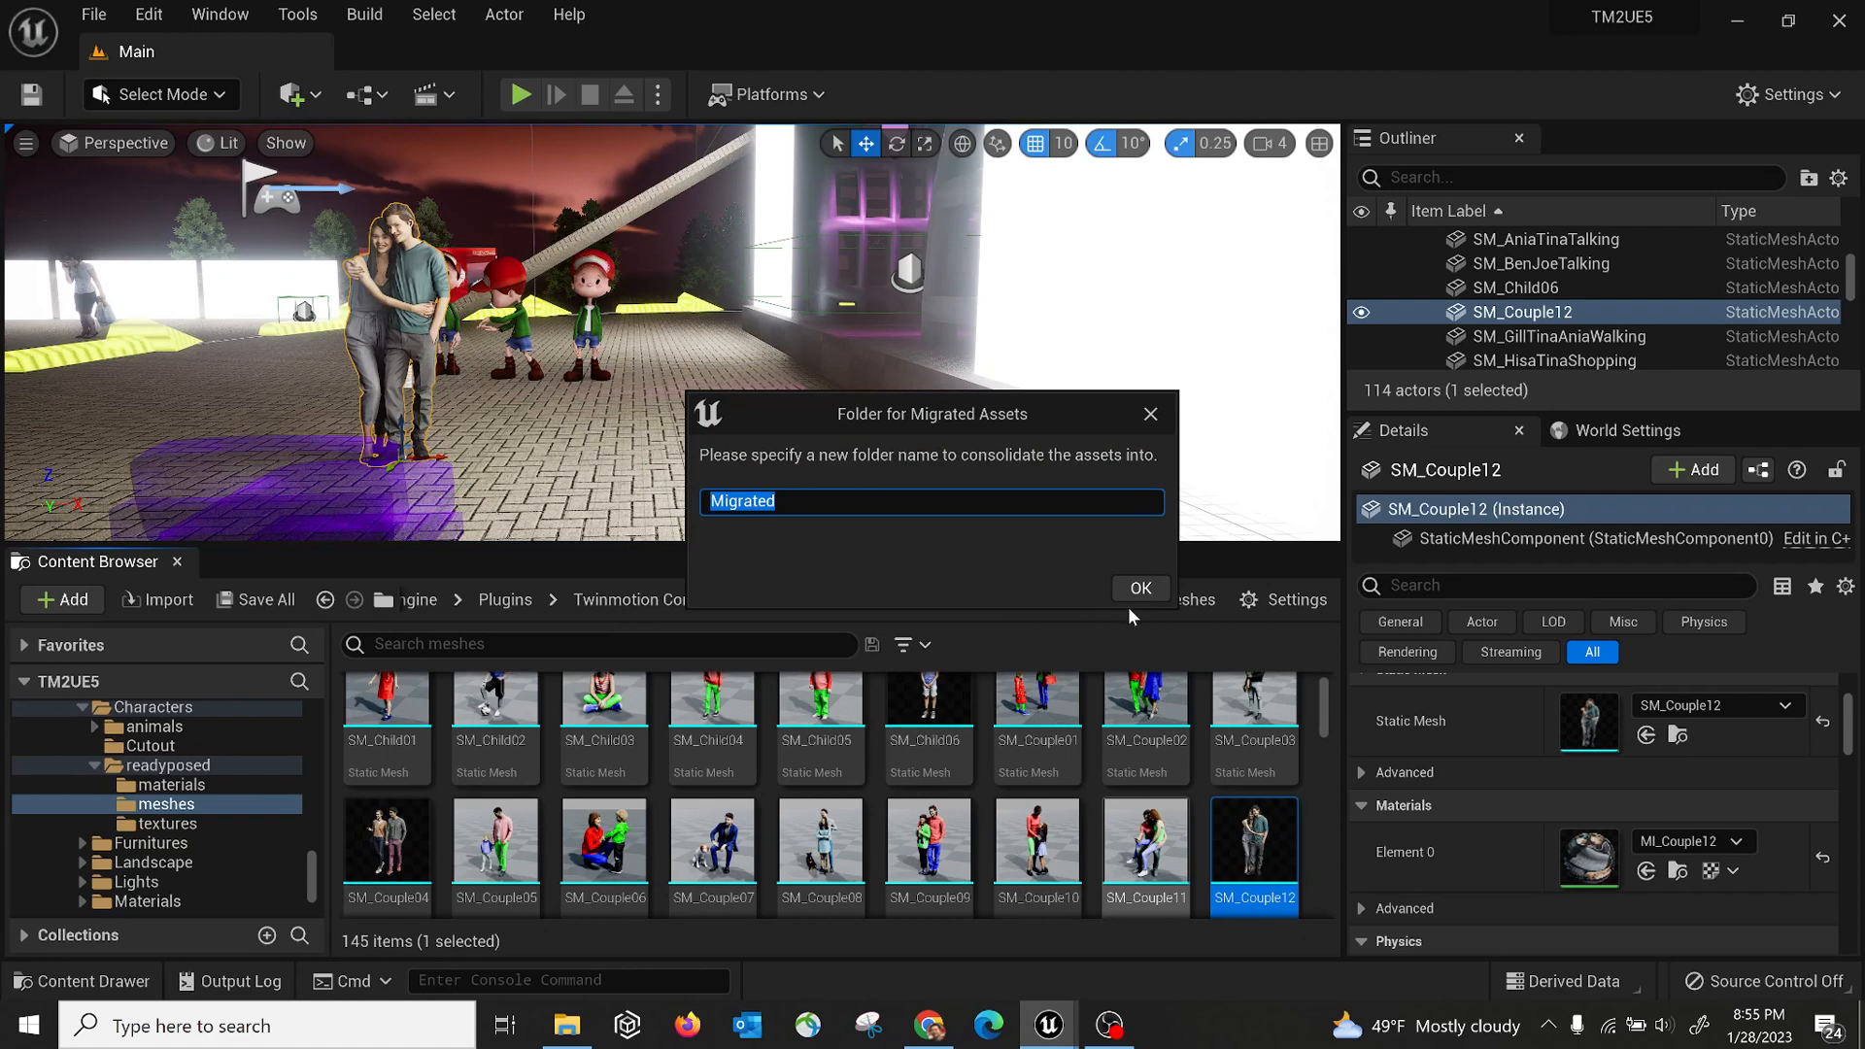
click(1153, 415)
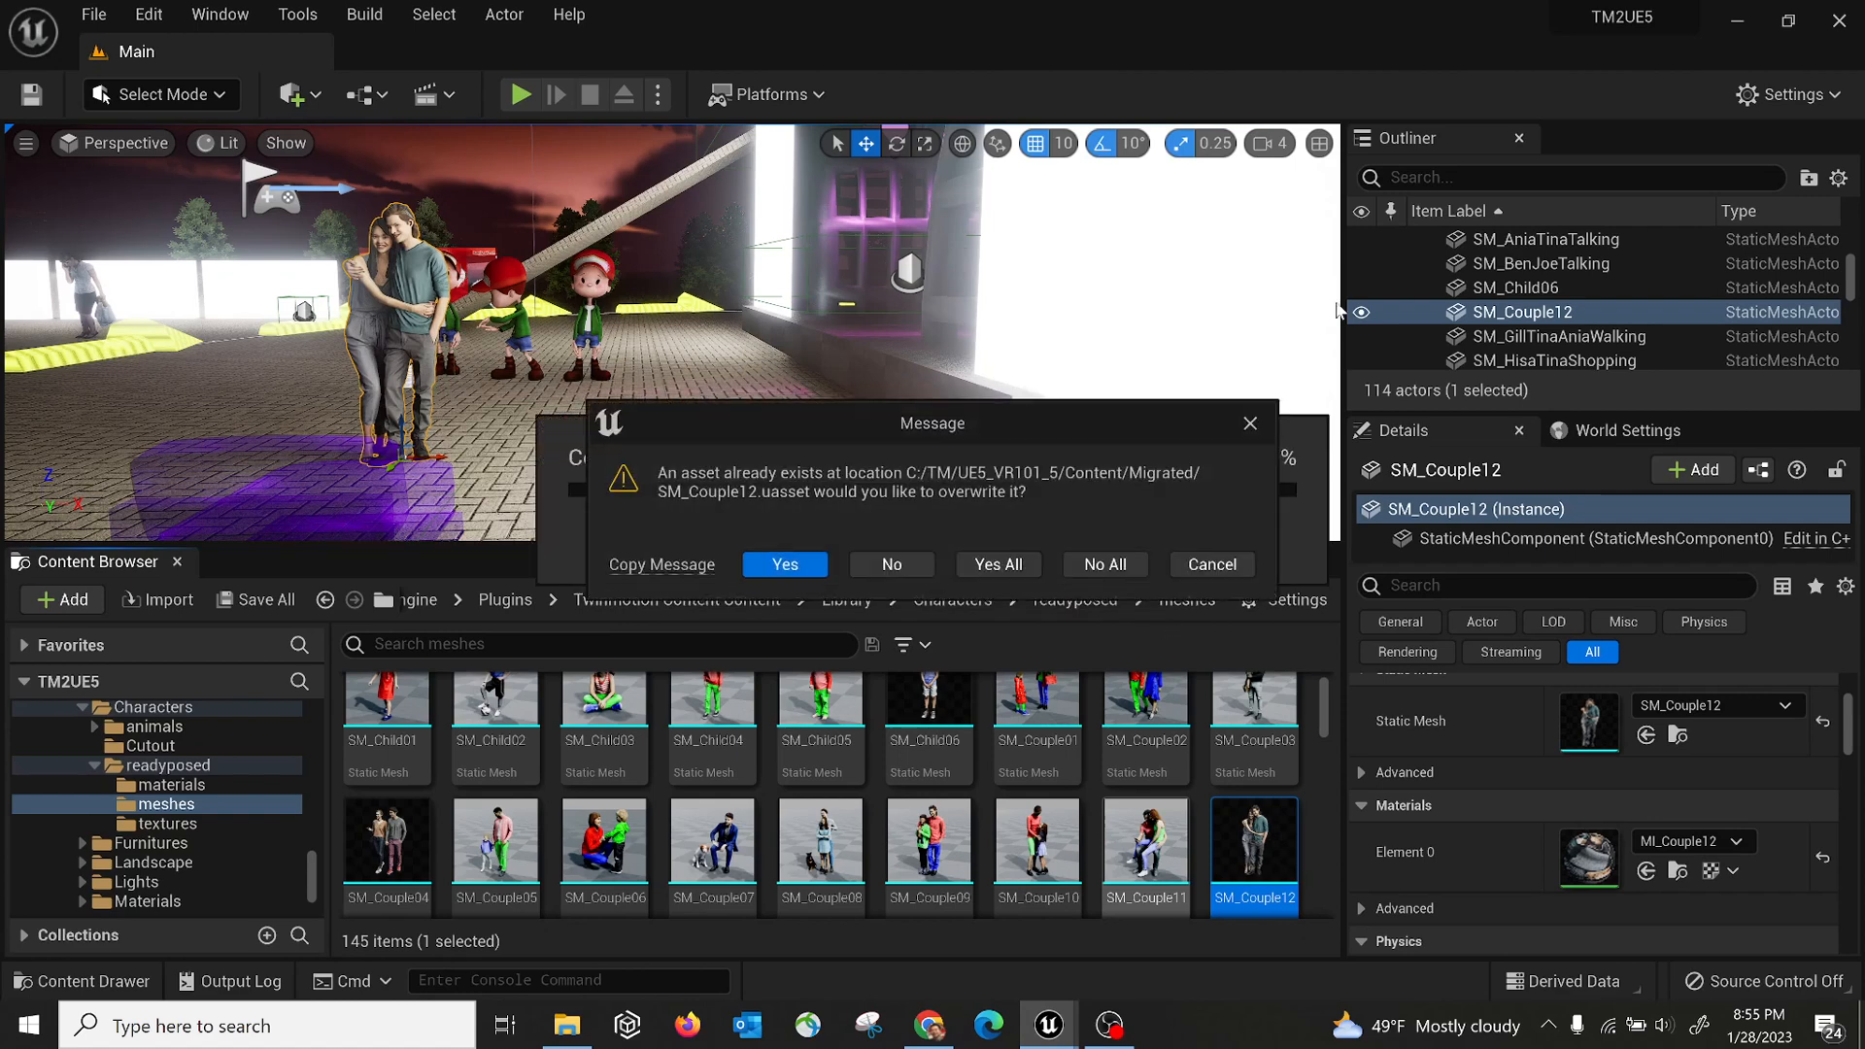
click(1212, 565)
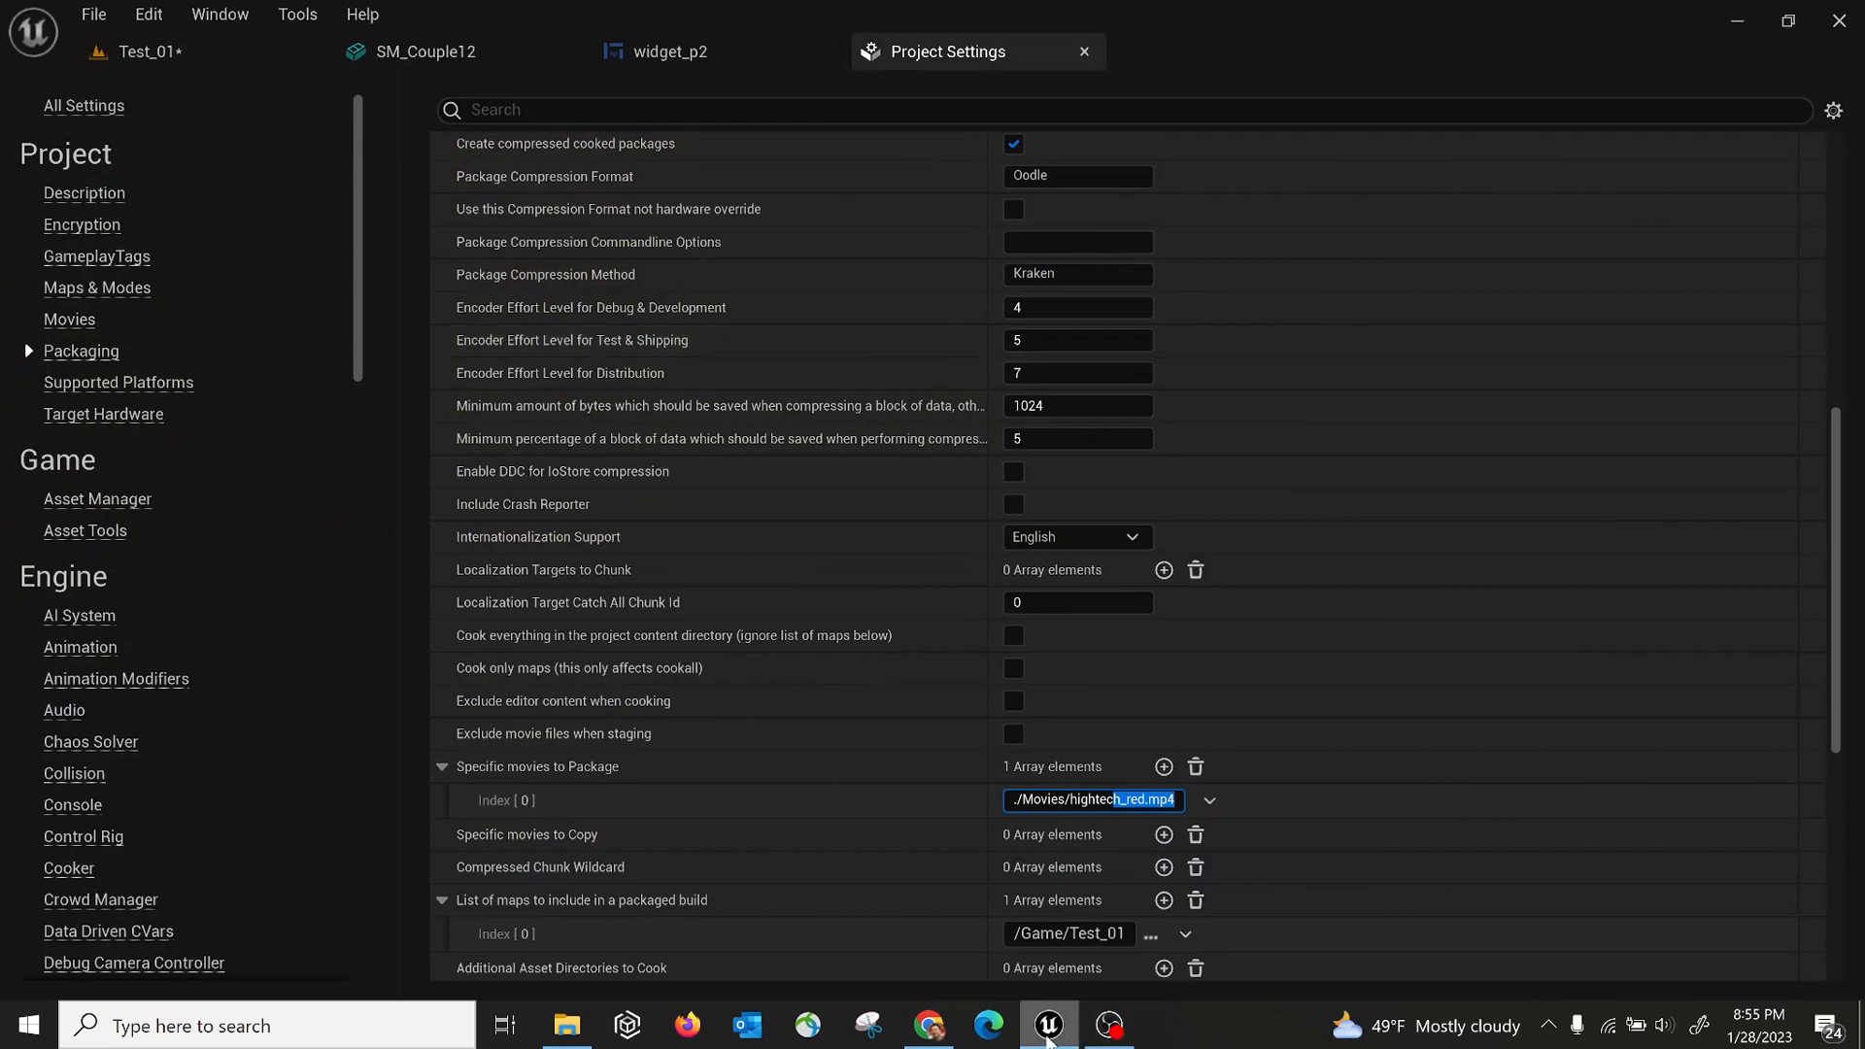
Show the Test_01 level of the VR5 project, enlarge the Content Browser and open the Migrated folder
click(209, 56)
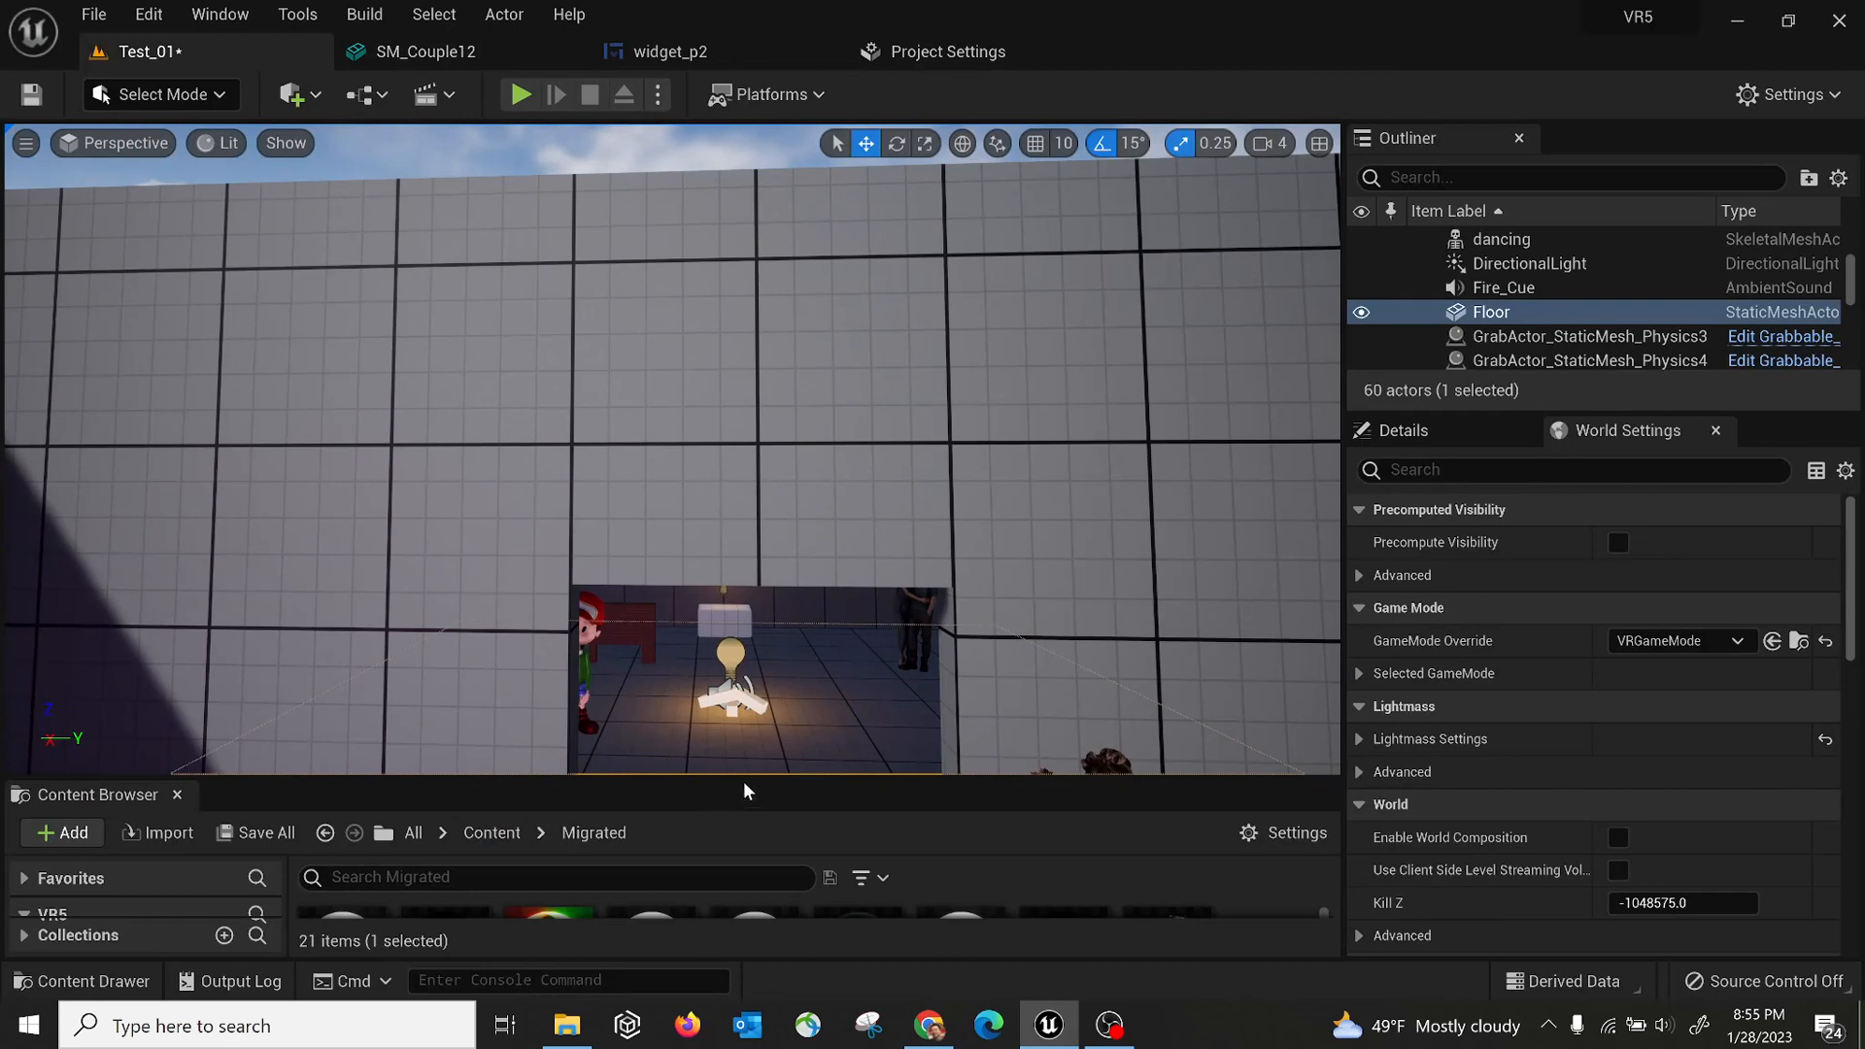
drag(746, 780, 744, 424)
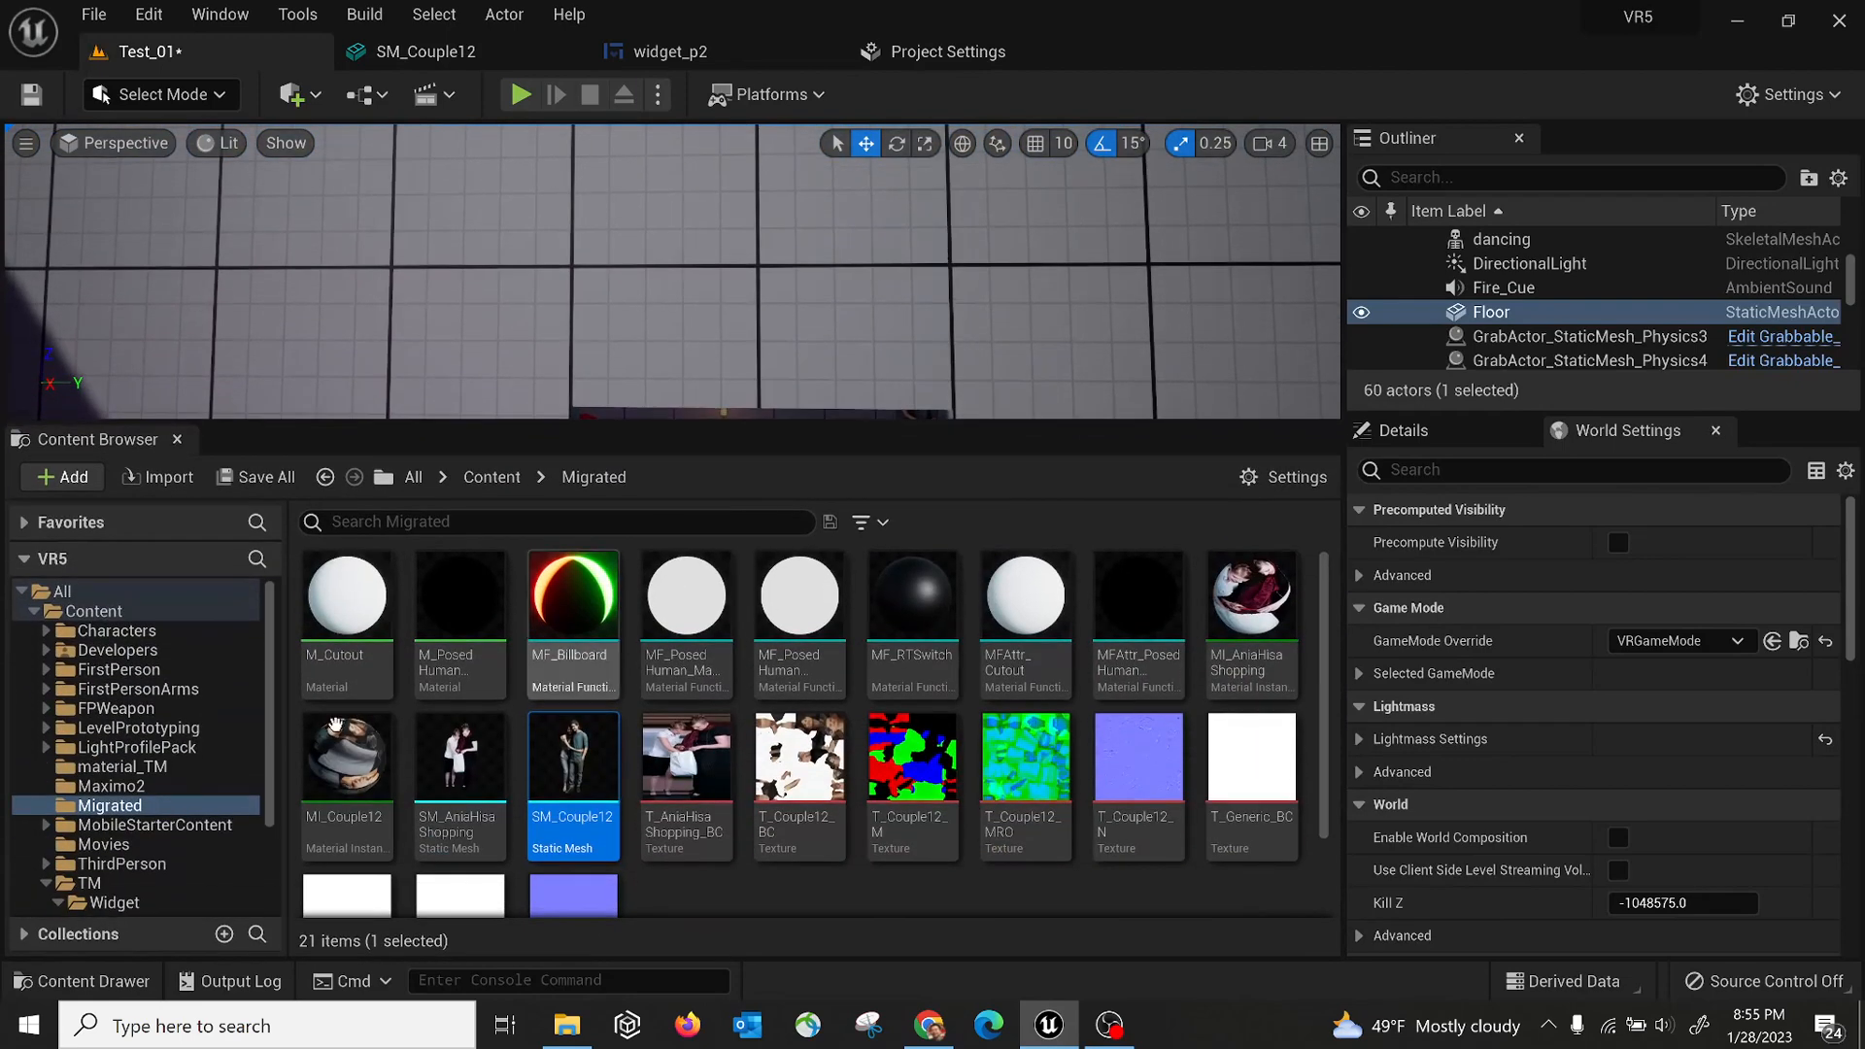
click(112, 786)
click(109, 805)
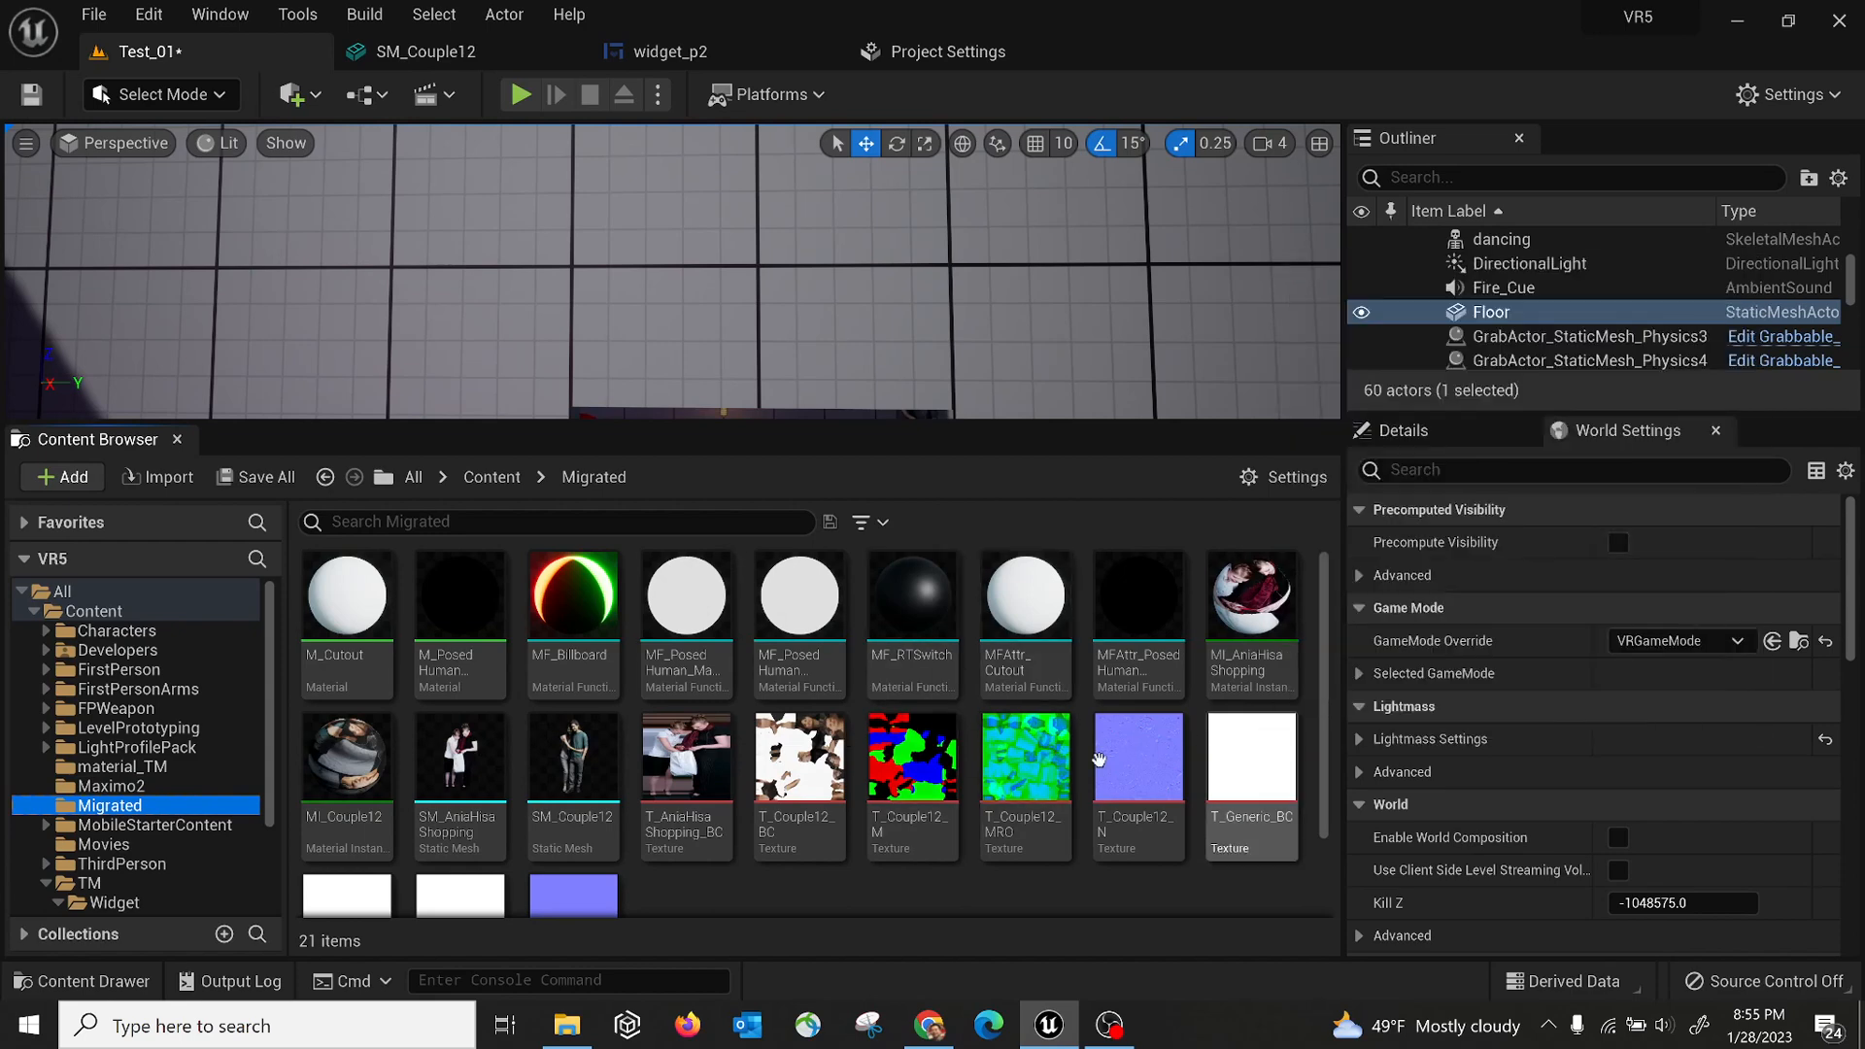
Inspect the migrated T_Couple12_BC texture and its LOD Bias, close it and return to the Test_01 level
click(811, 756)
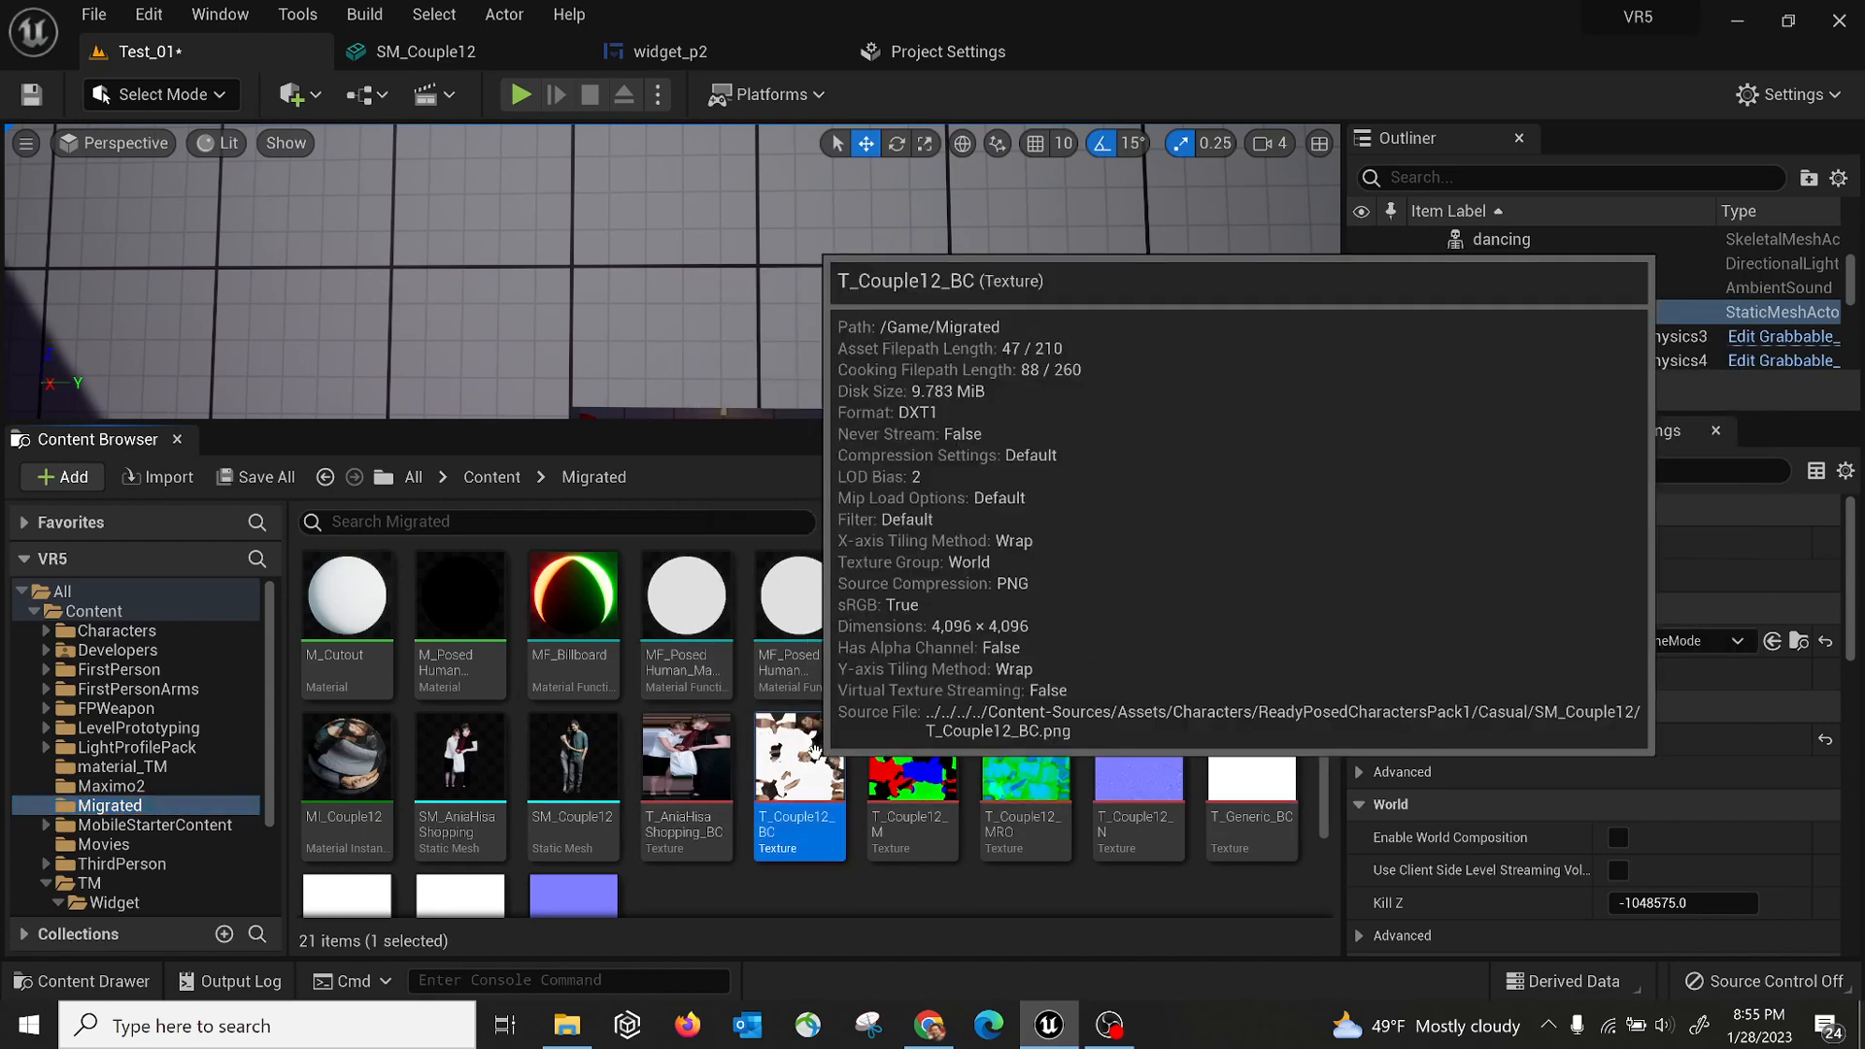
double_click(814, 750)
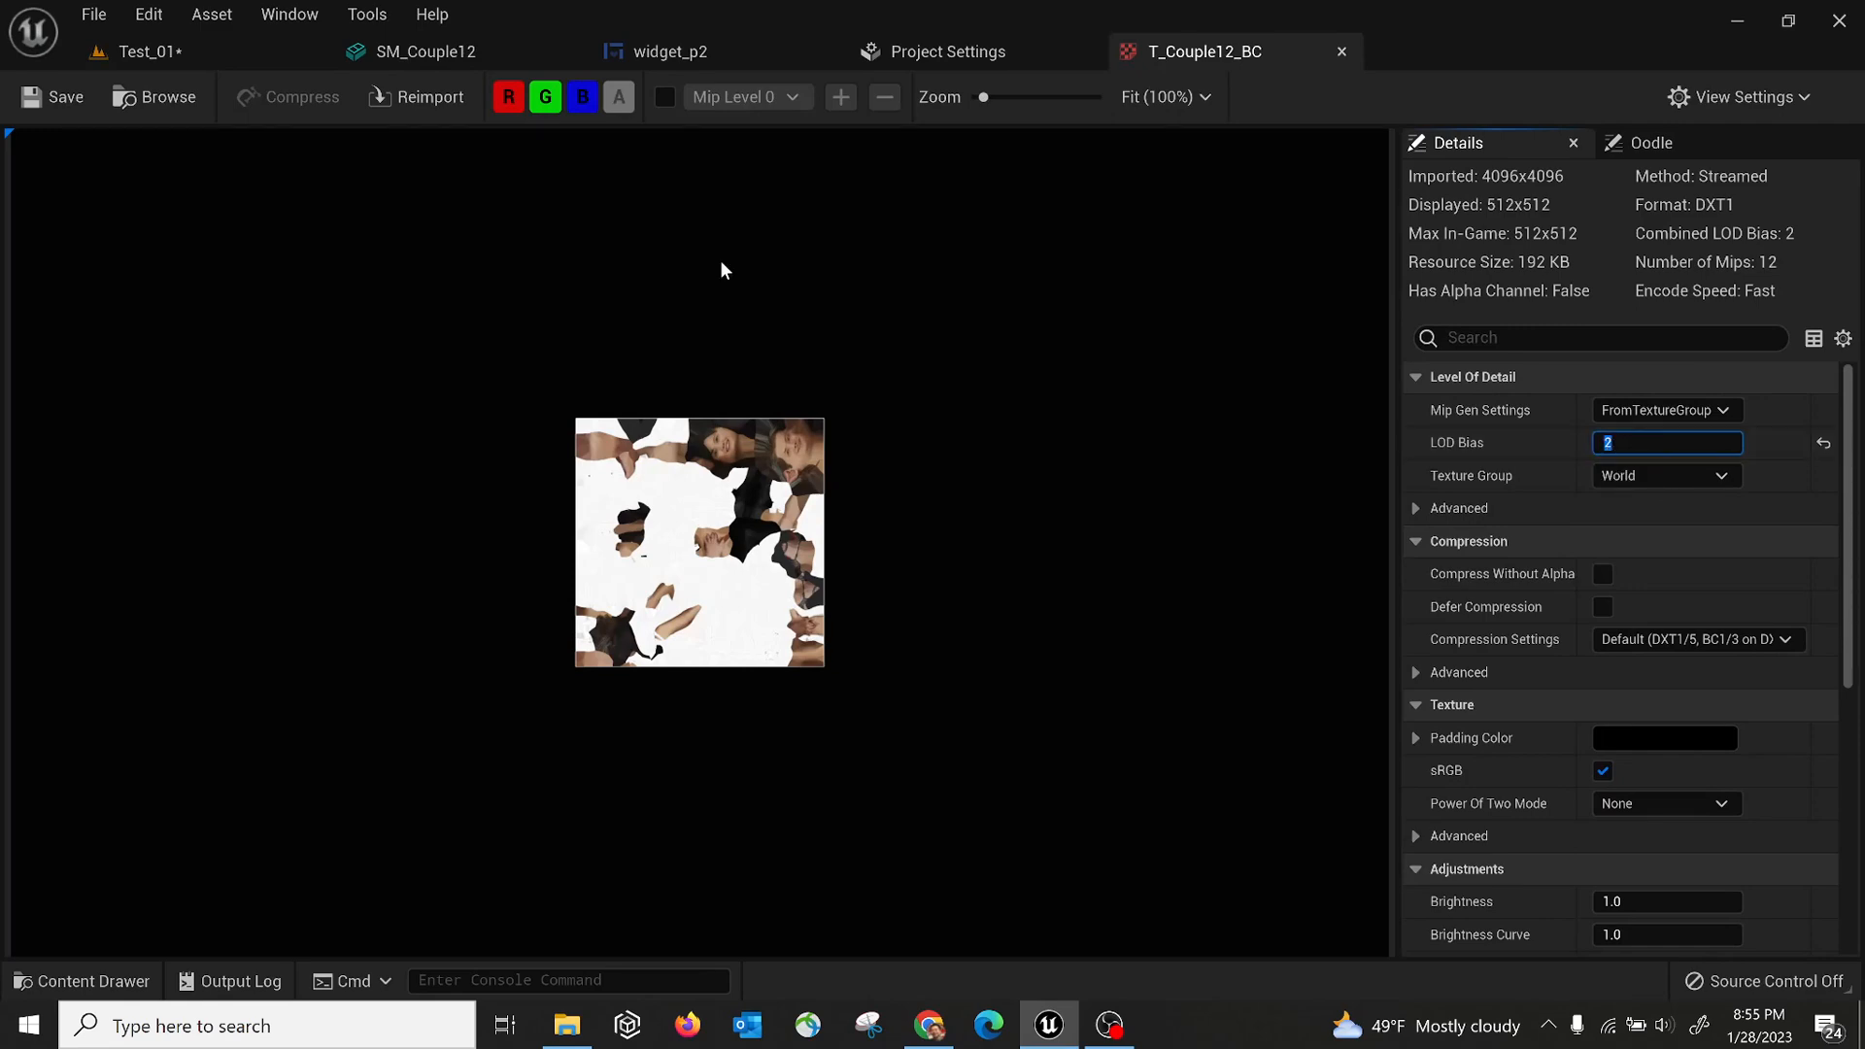
click(1341, 53)
click(146, 52)
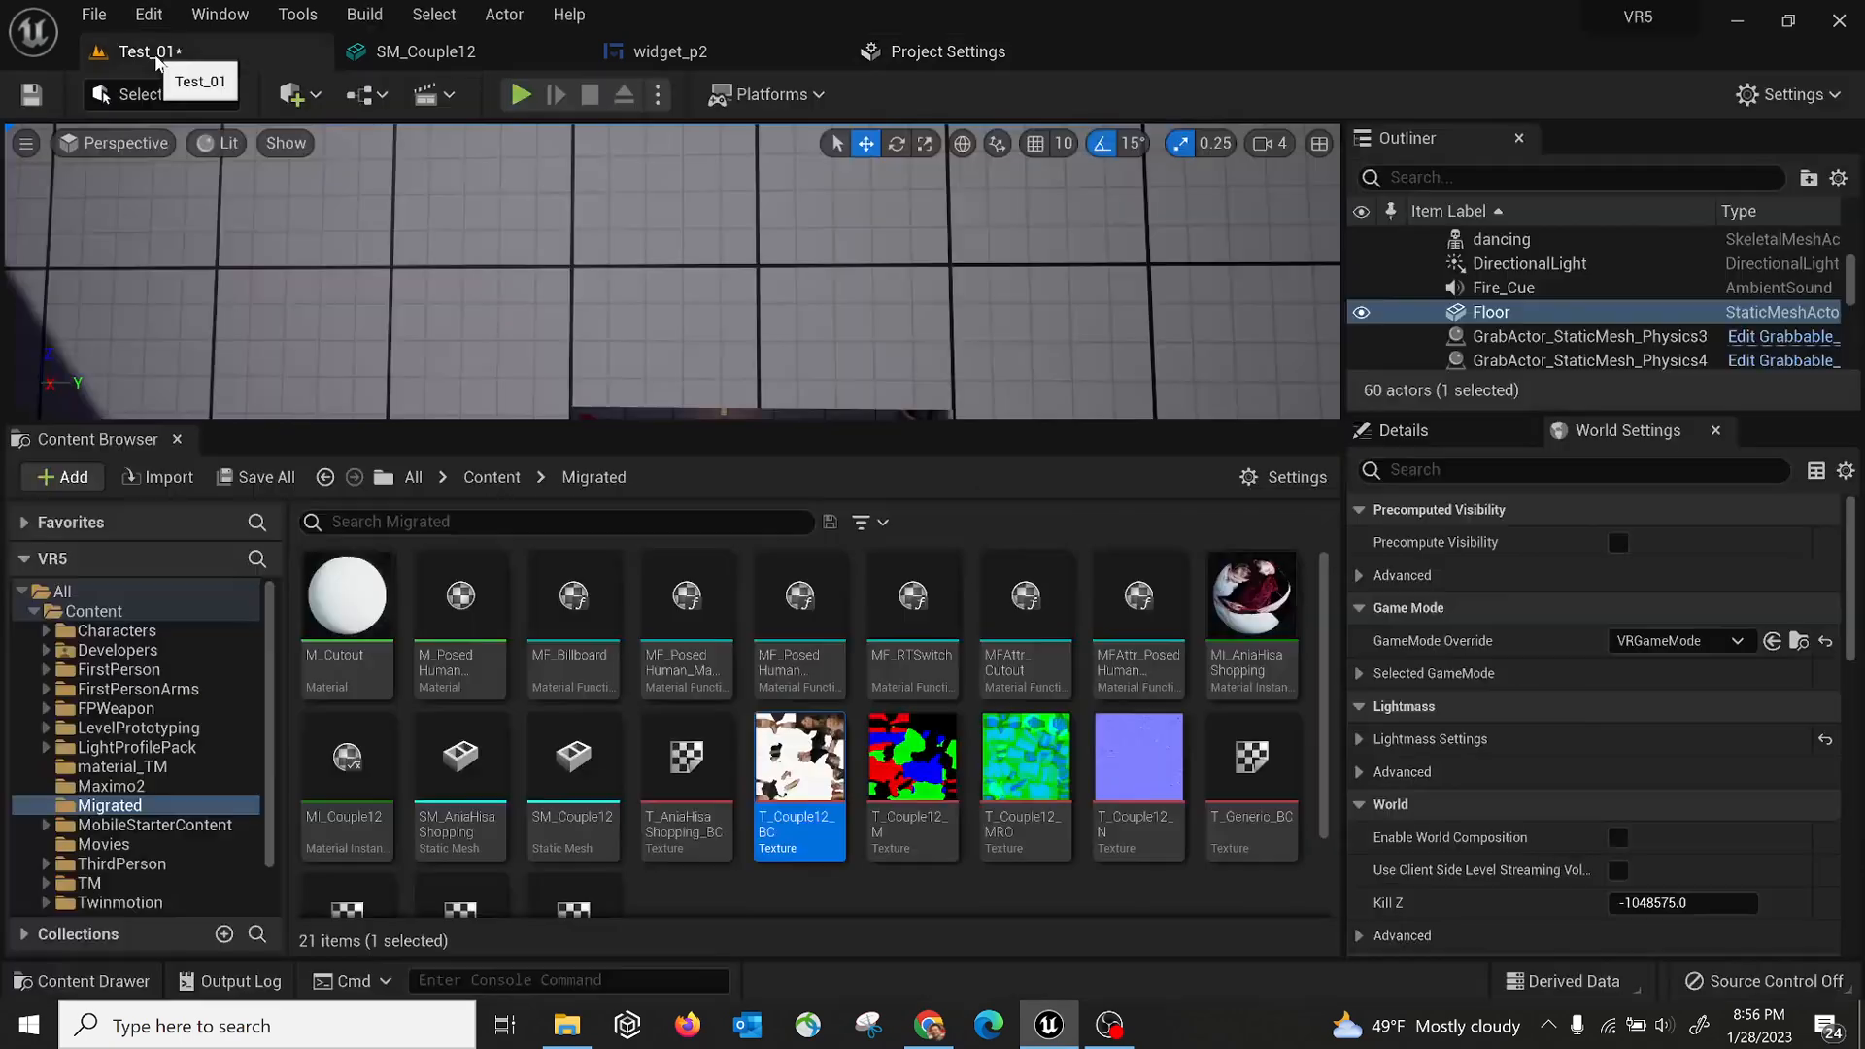
Open the migrated SM_Couple12 mesh, view the levels offered in its LOD picker, and close the mesh editor
click(549, 764)
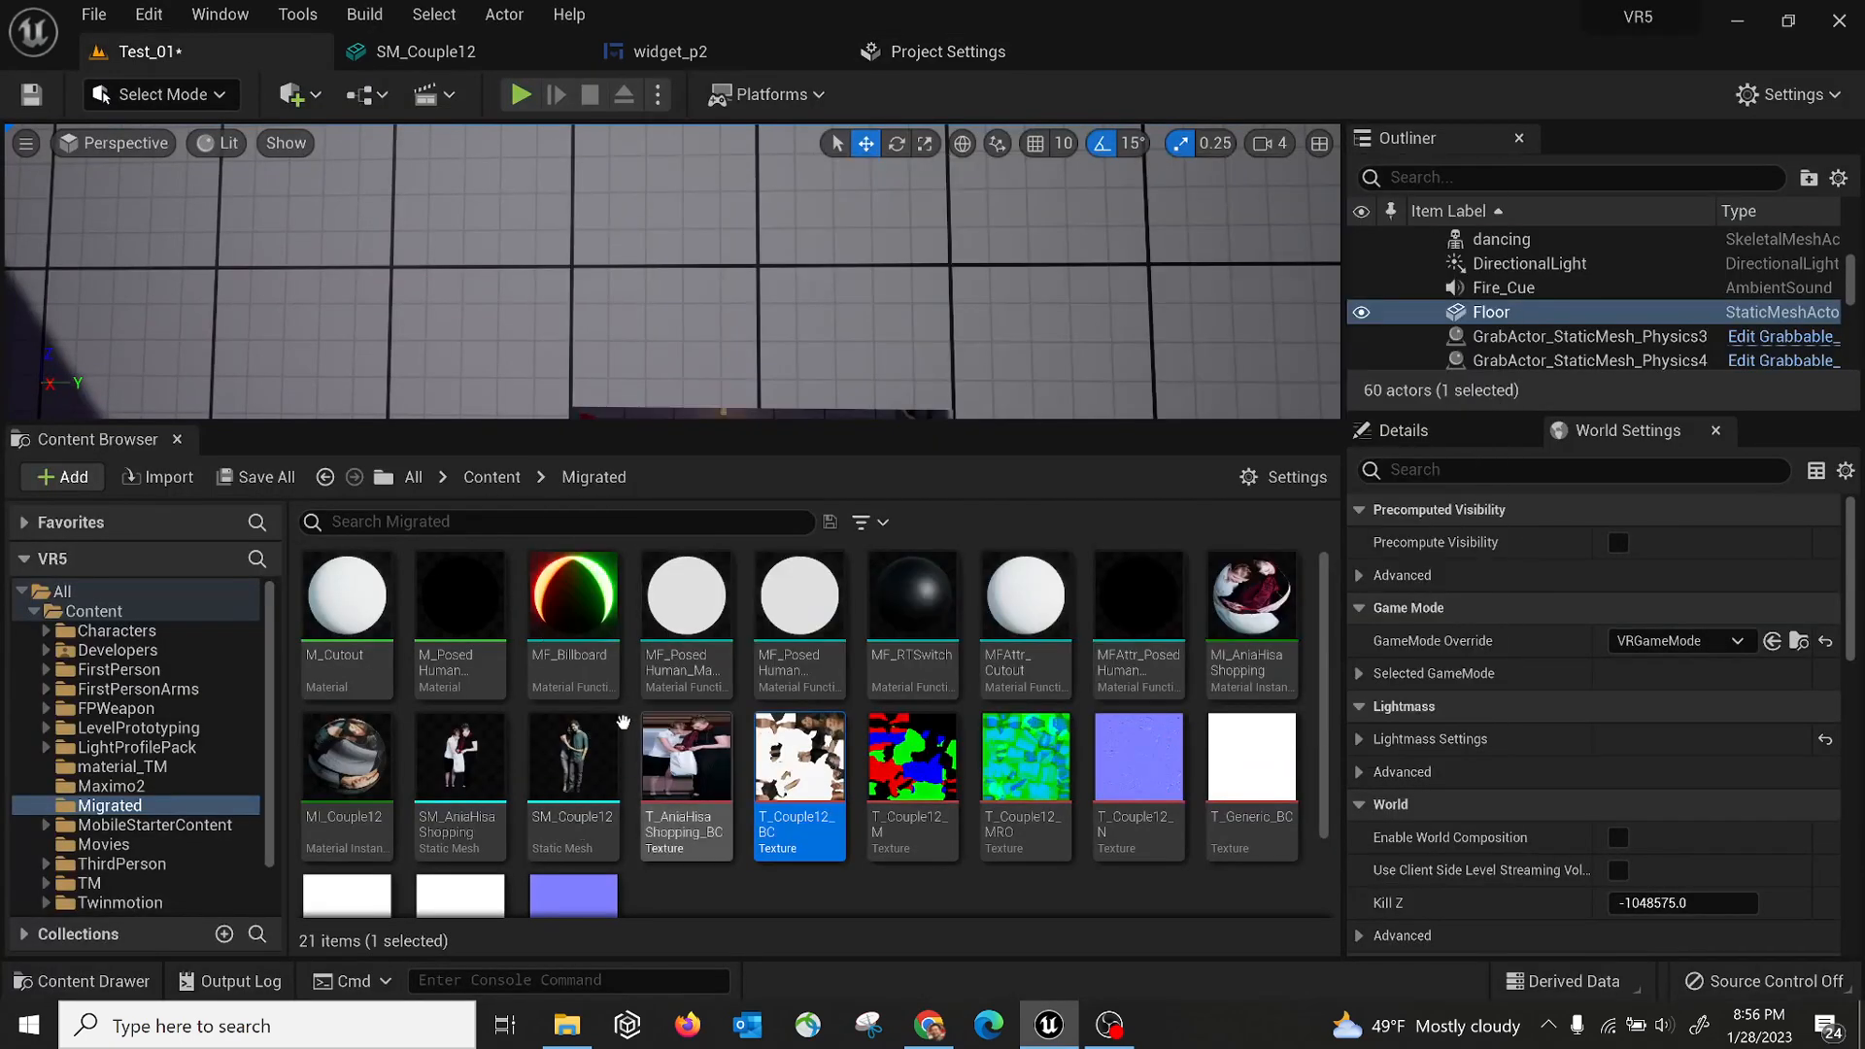
double_click(571, 757)
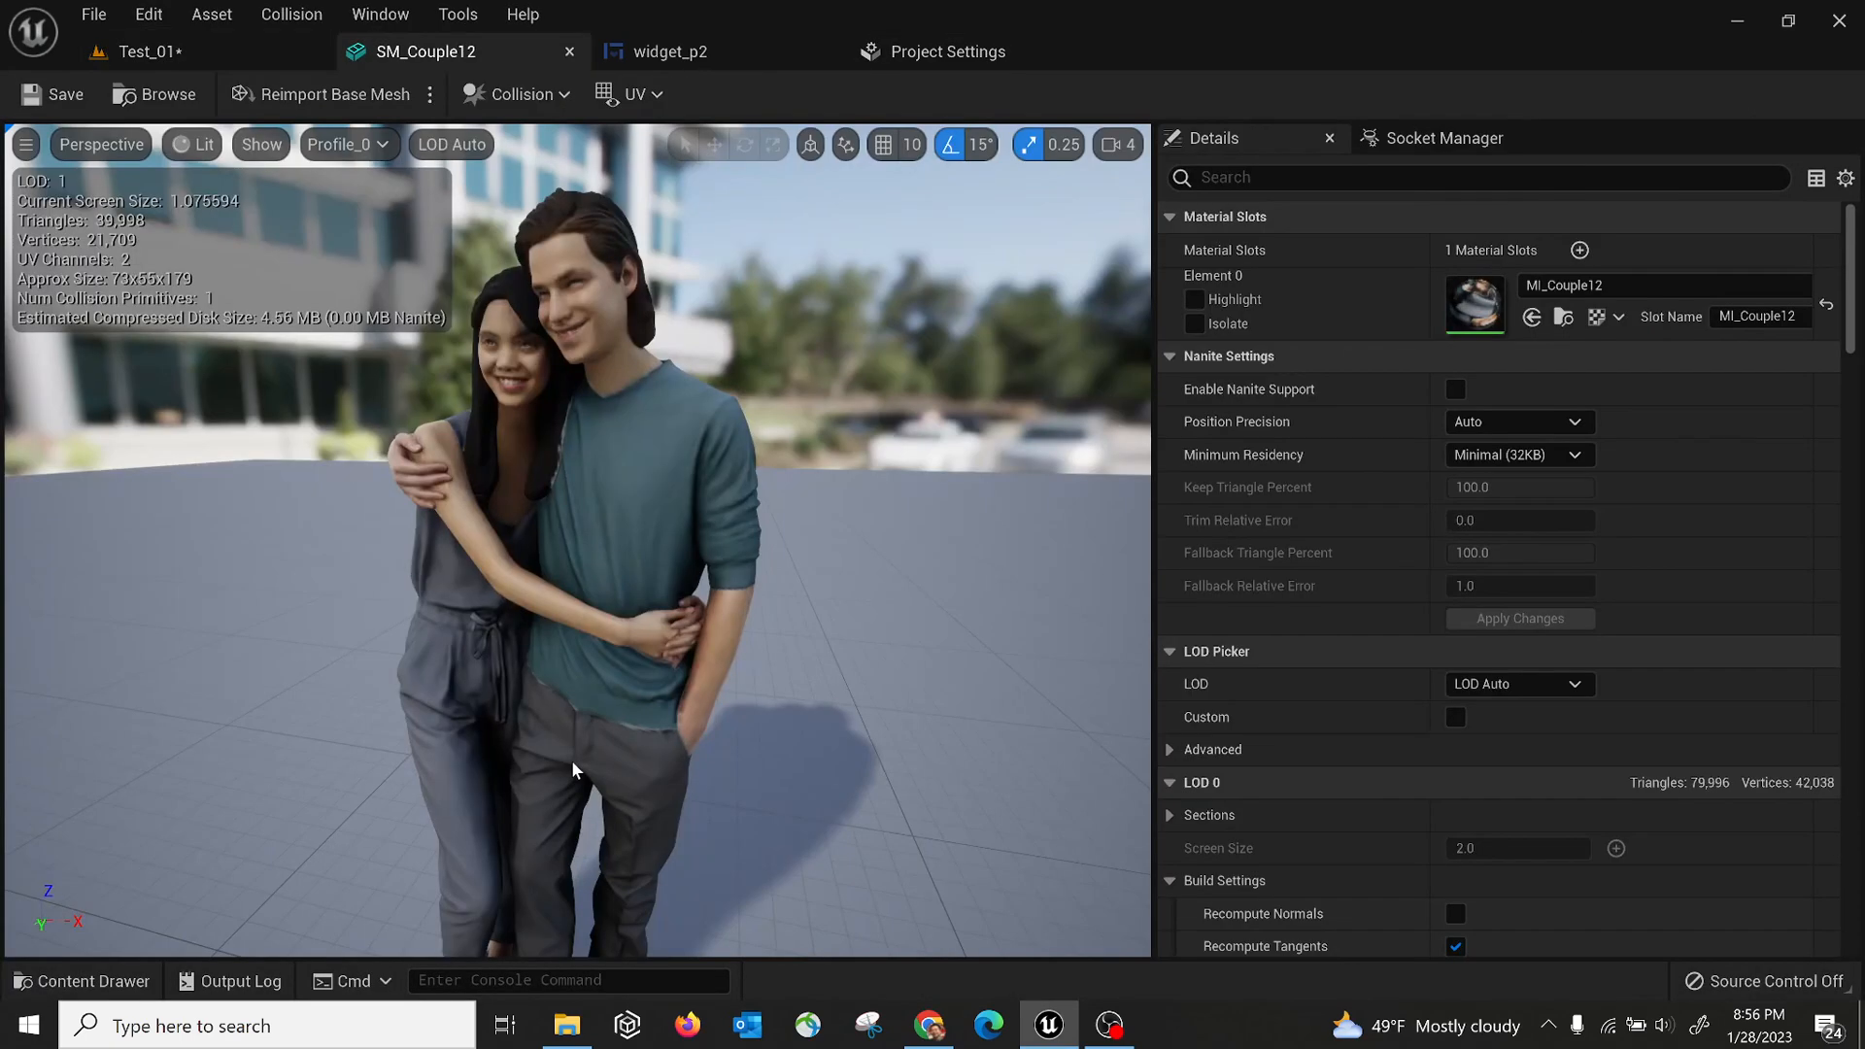
click(1514, 683)
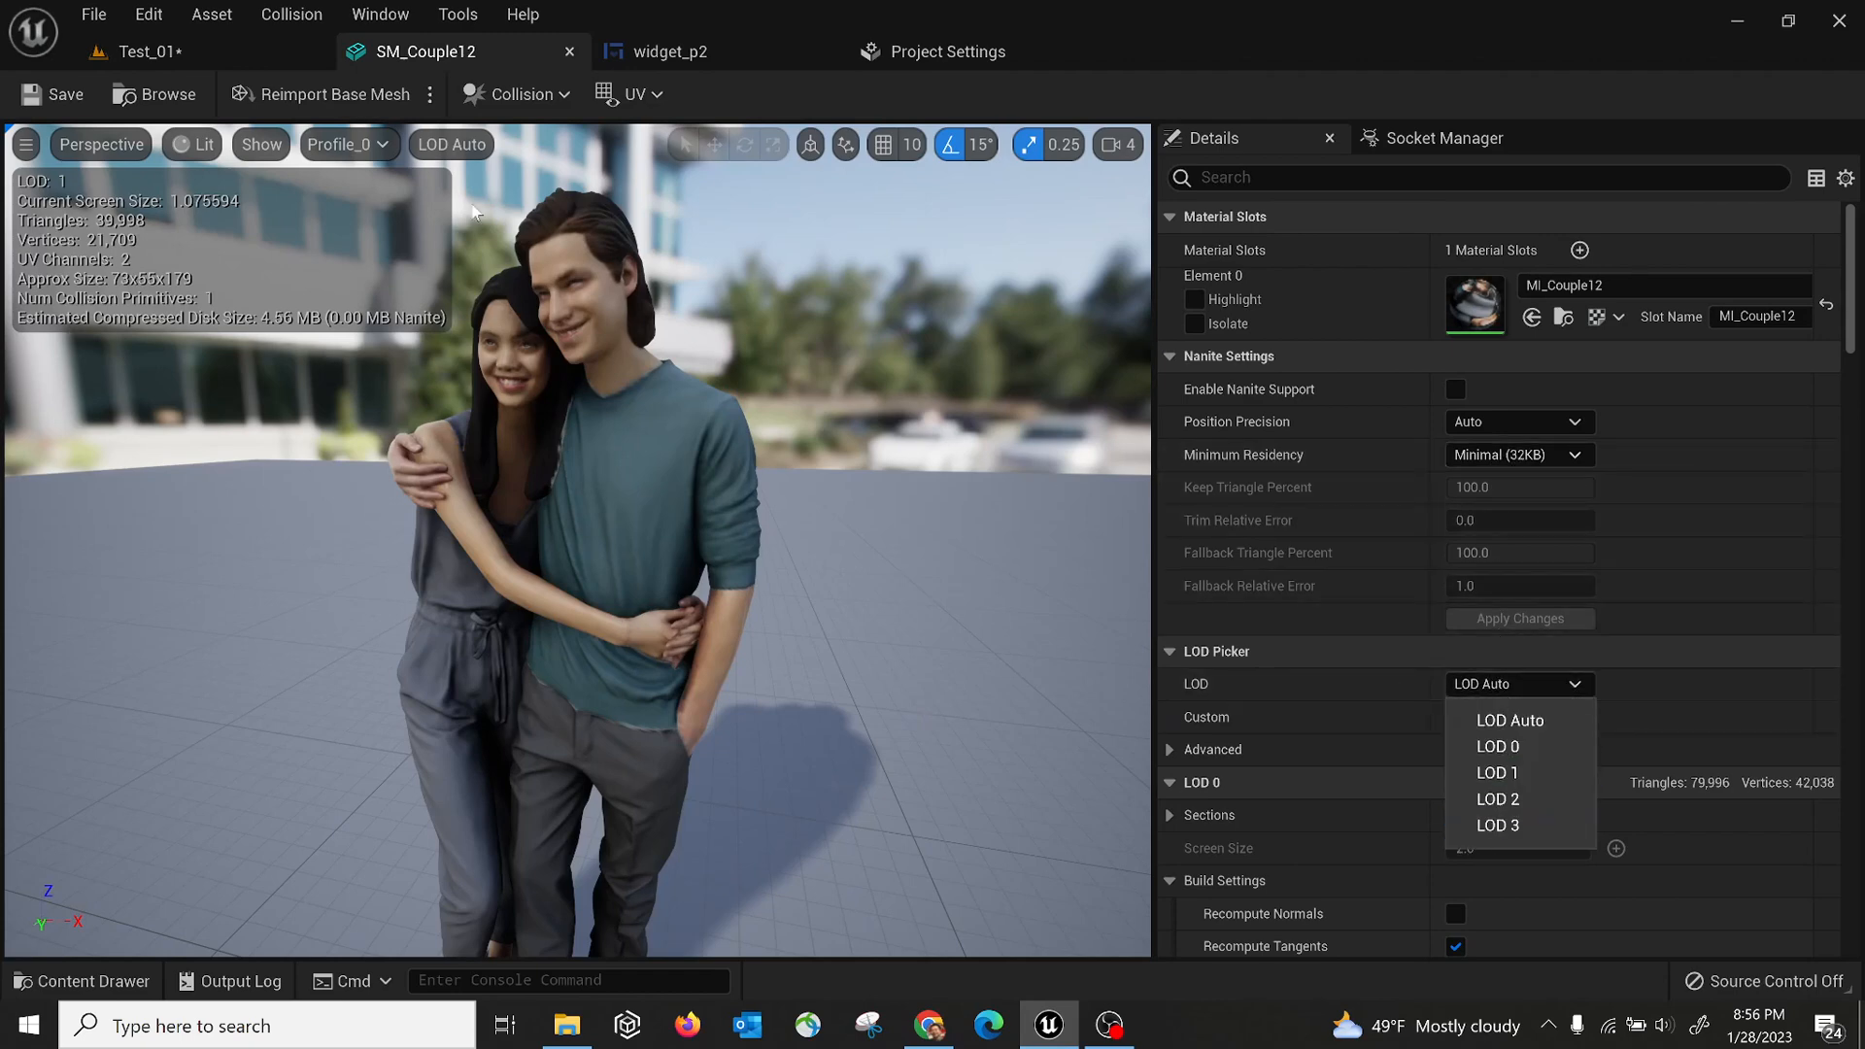
click(569, 52)
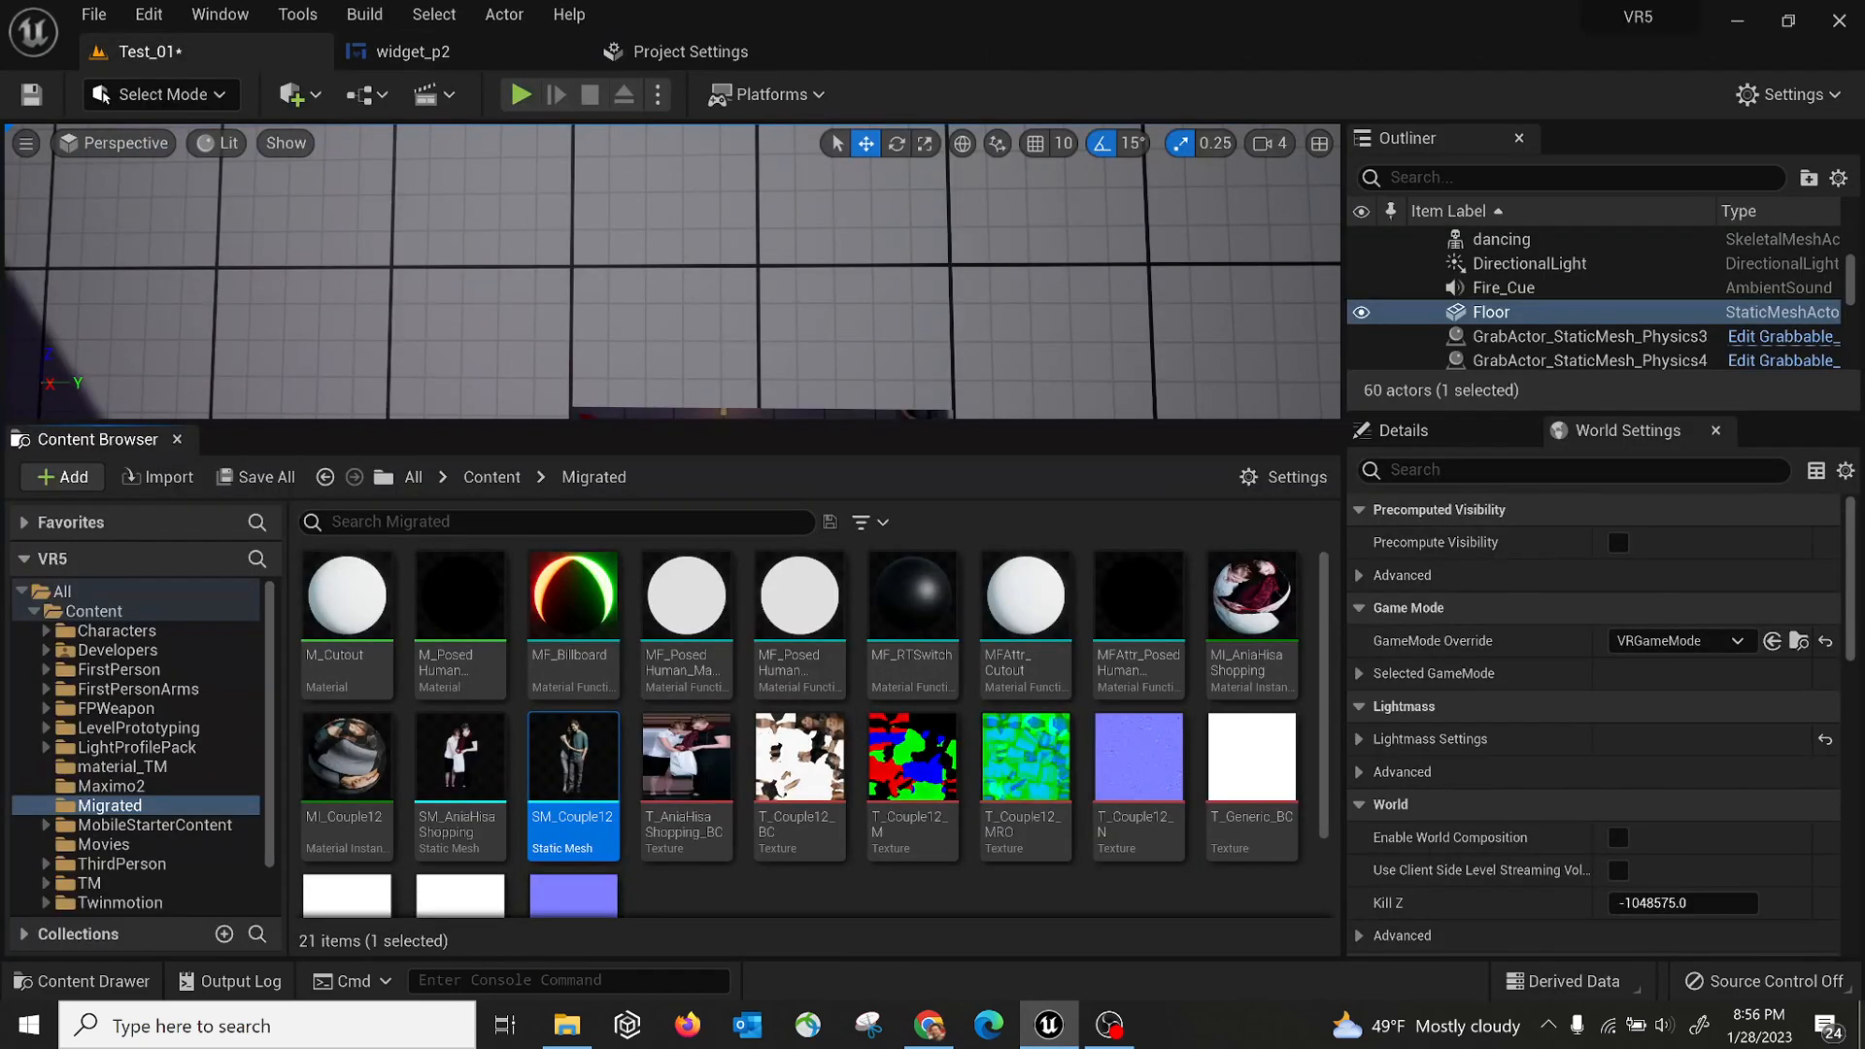
Look around the Test_01 level at the placed shopping pair and the embracing couple from close range
right_drag(671, 243, 720, 356)
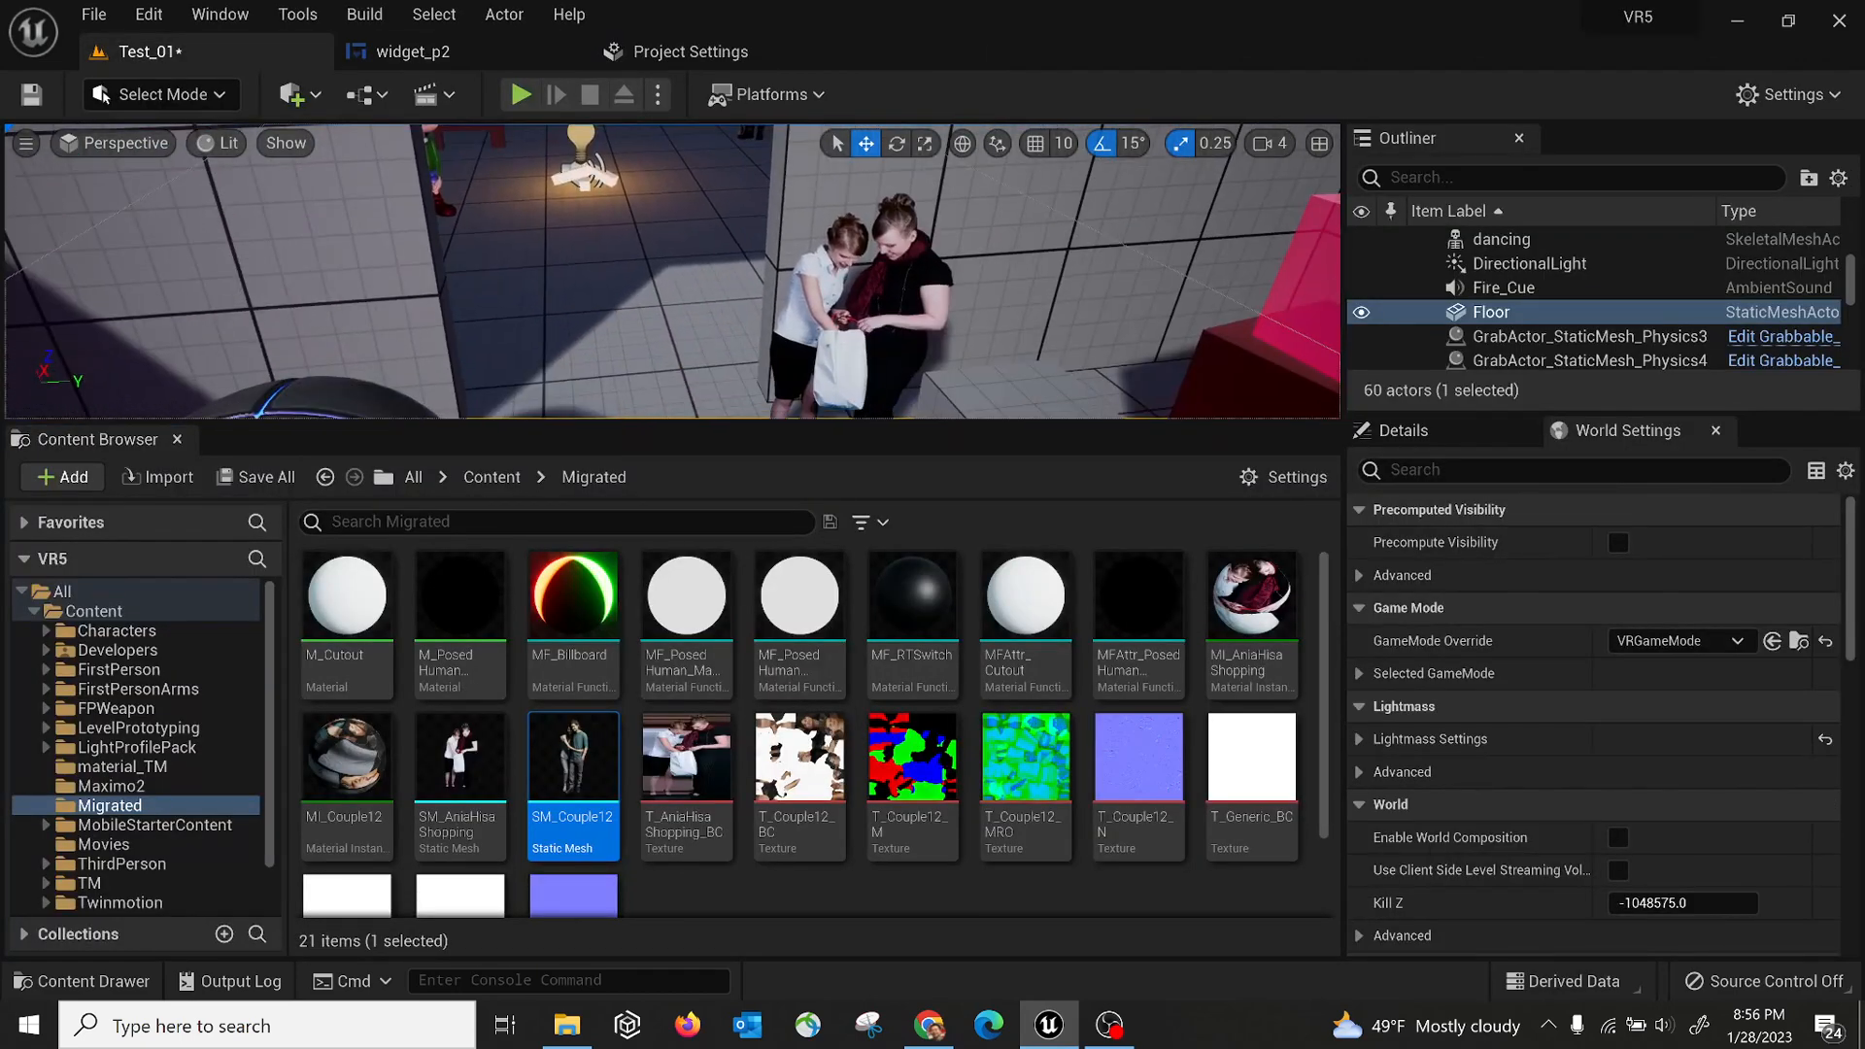
right_drag(822, 318, 865, 398)
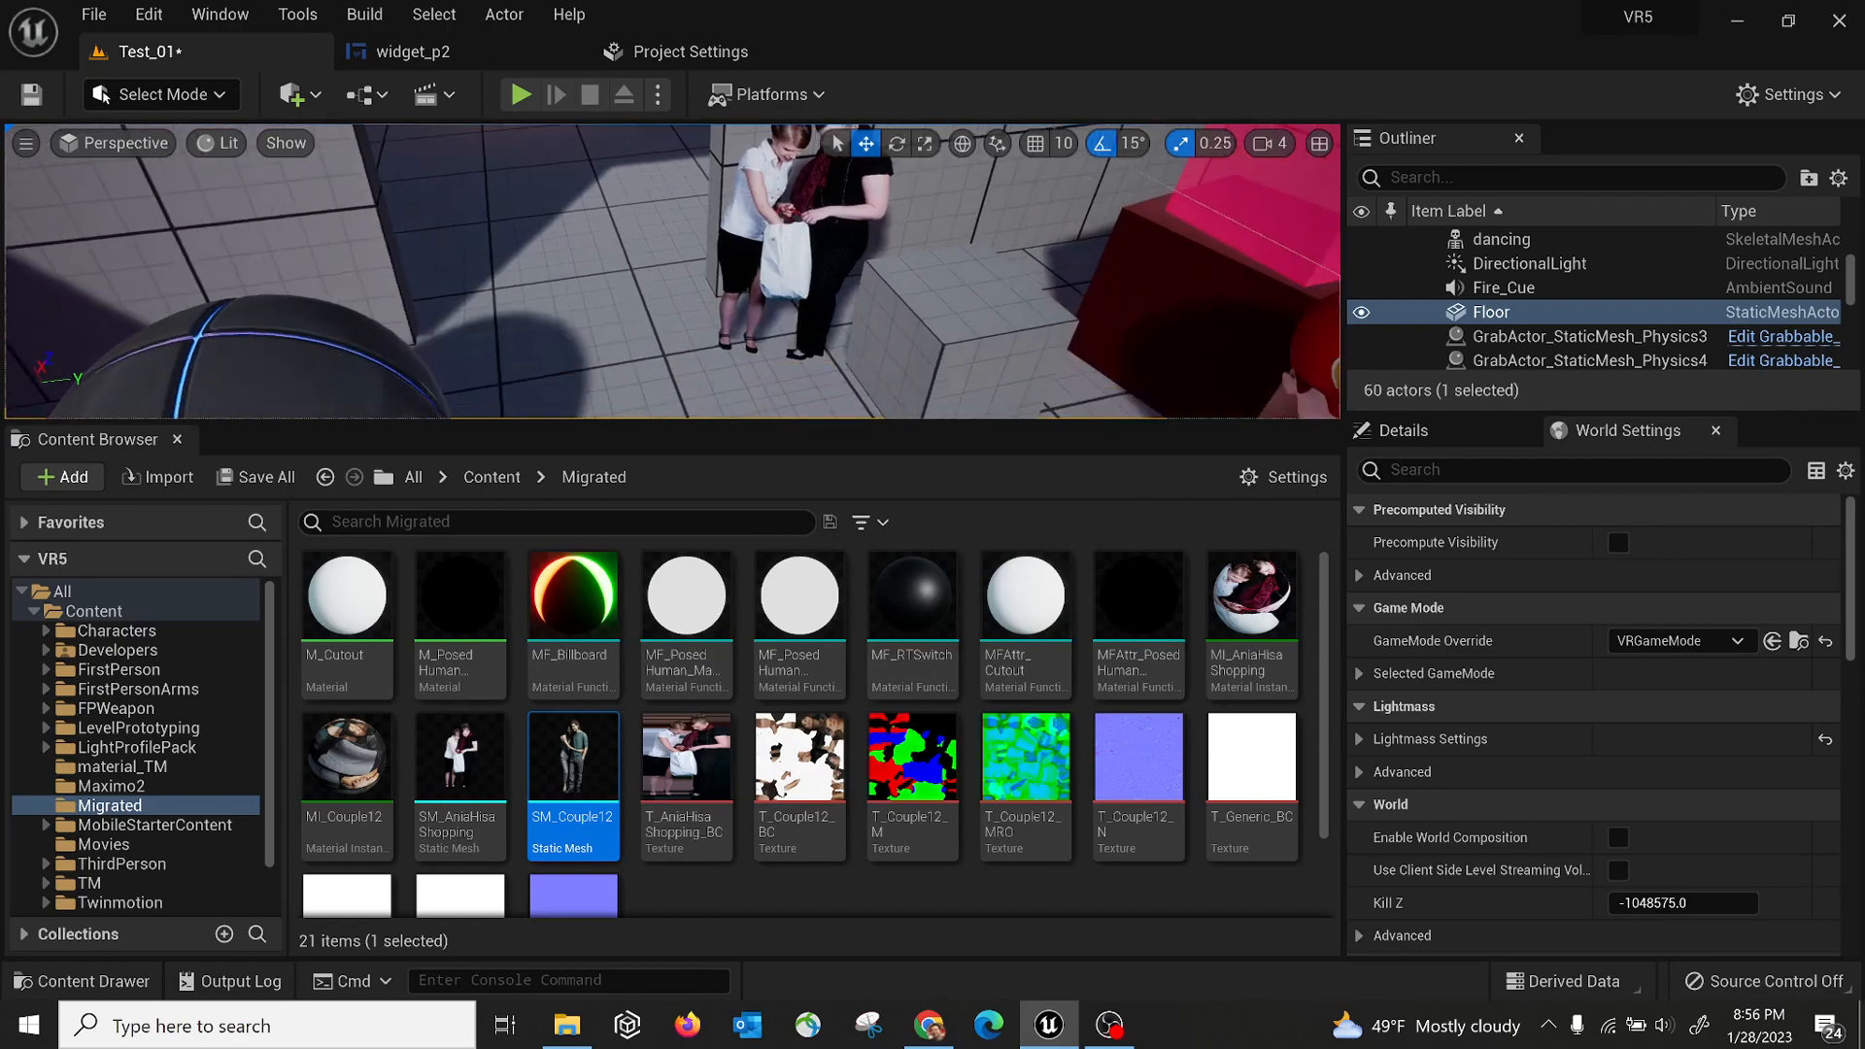
right_drag(713, 342, 832, 340)
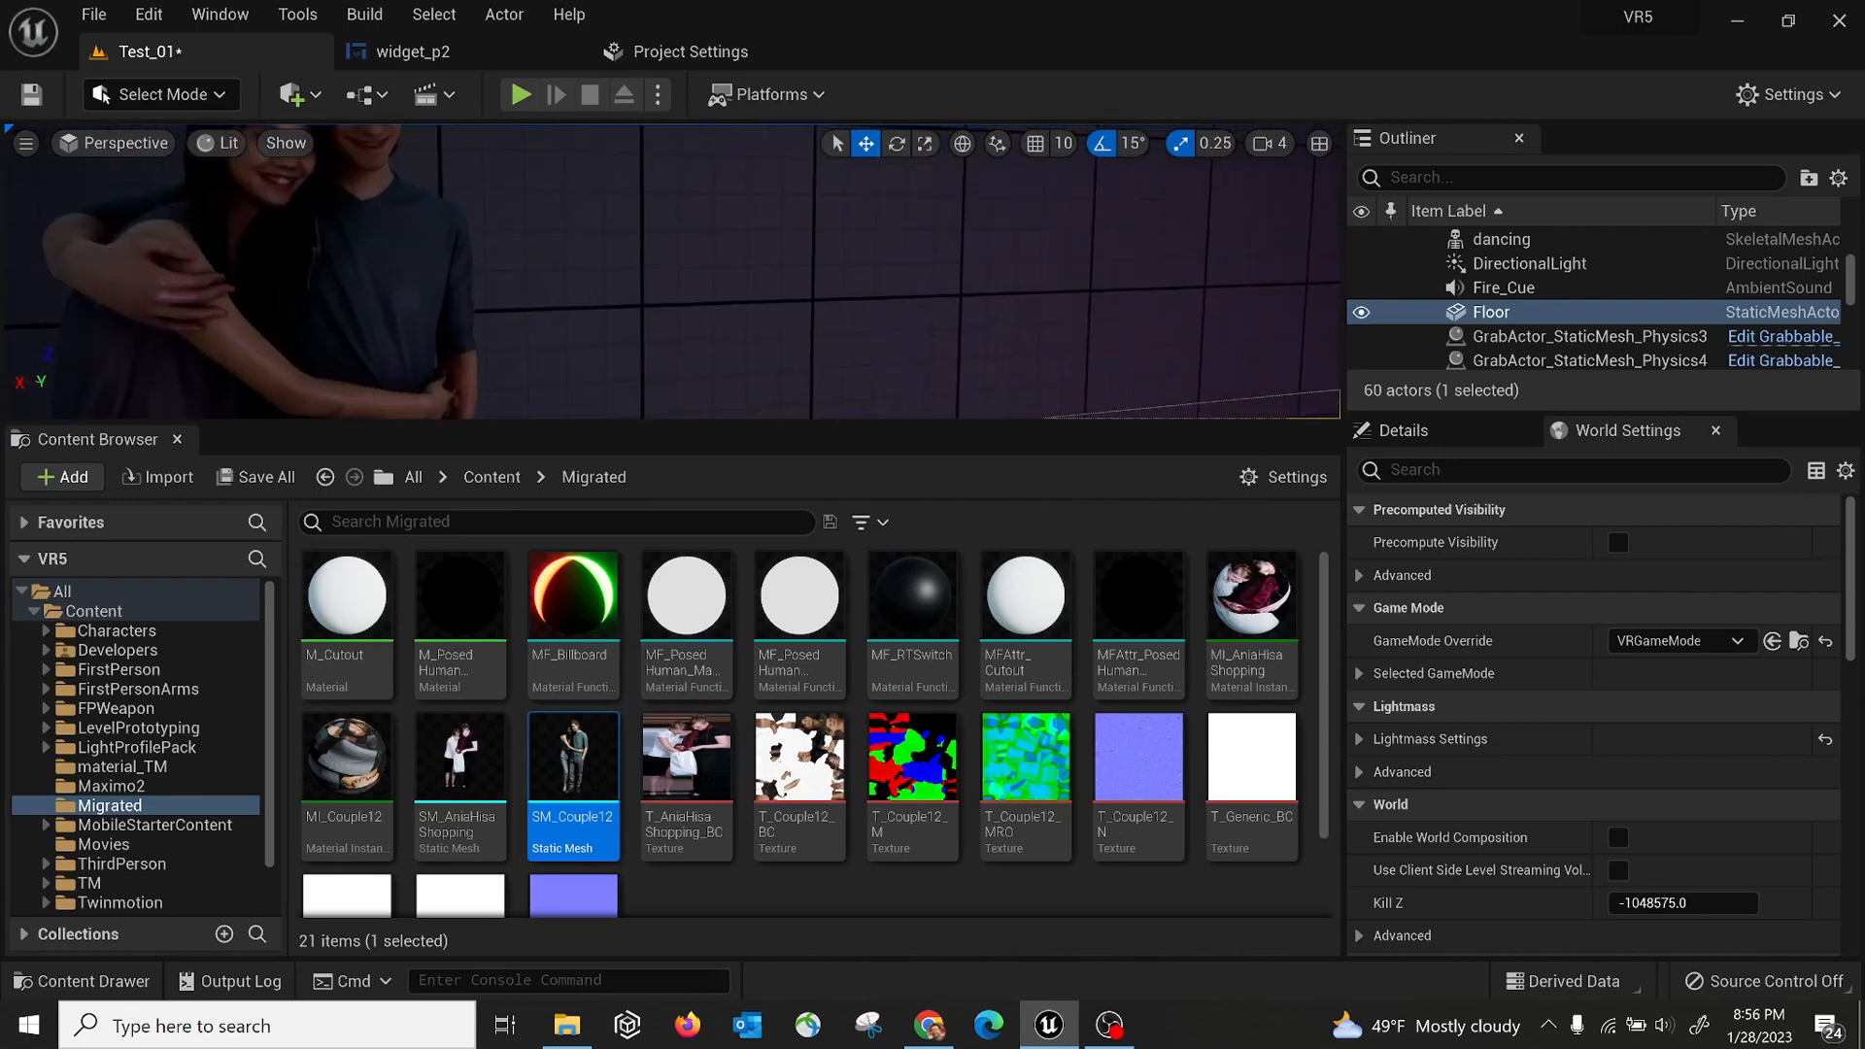
right_drag(713, 343, 814, 353)
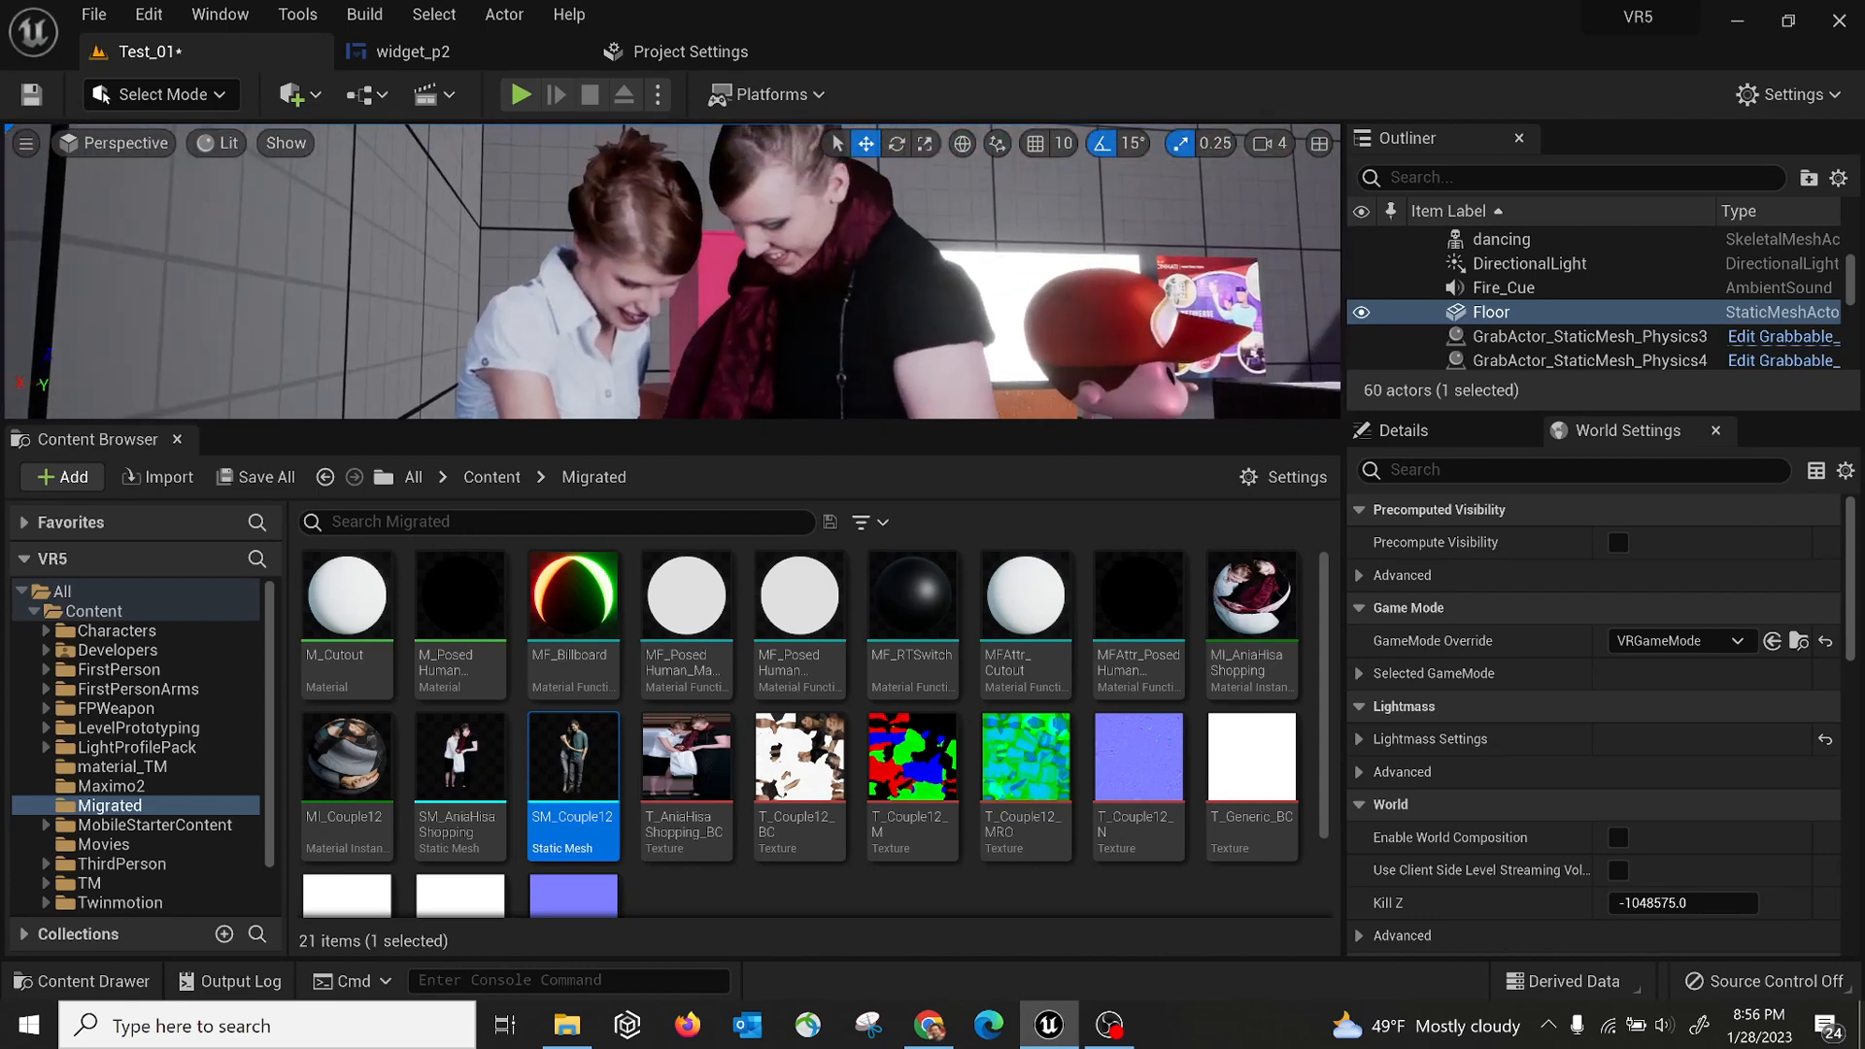
right_drag(671, 282, 389, 281)
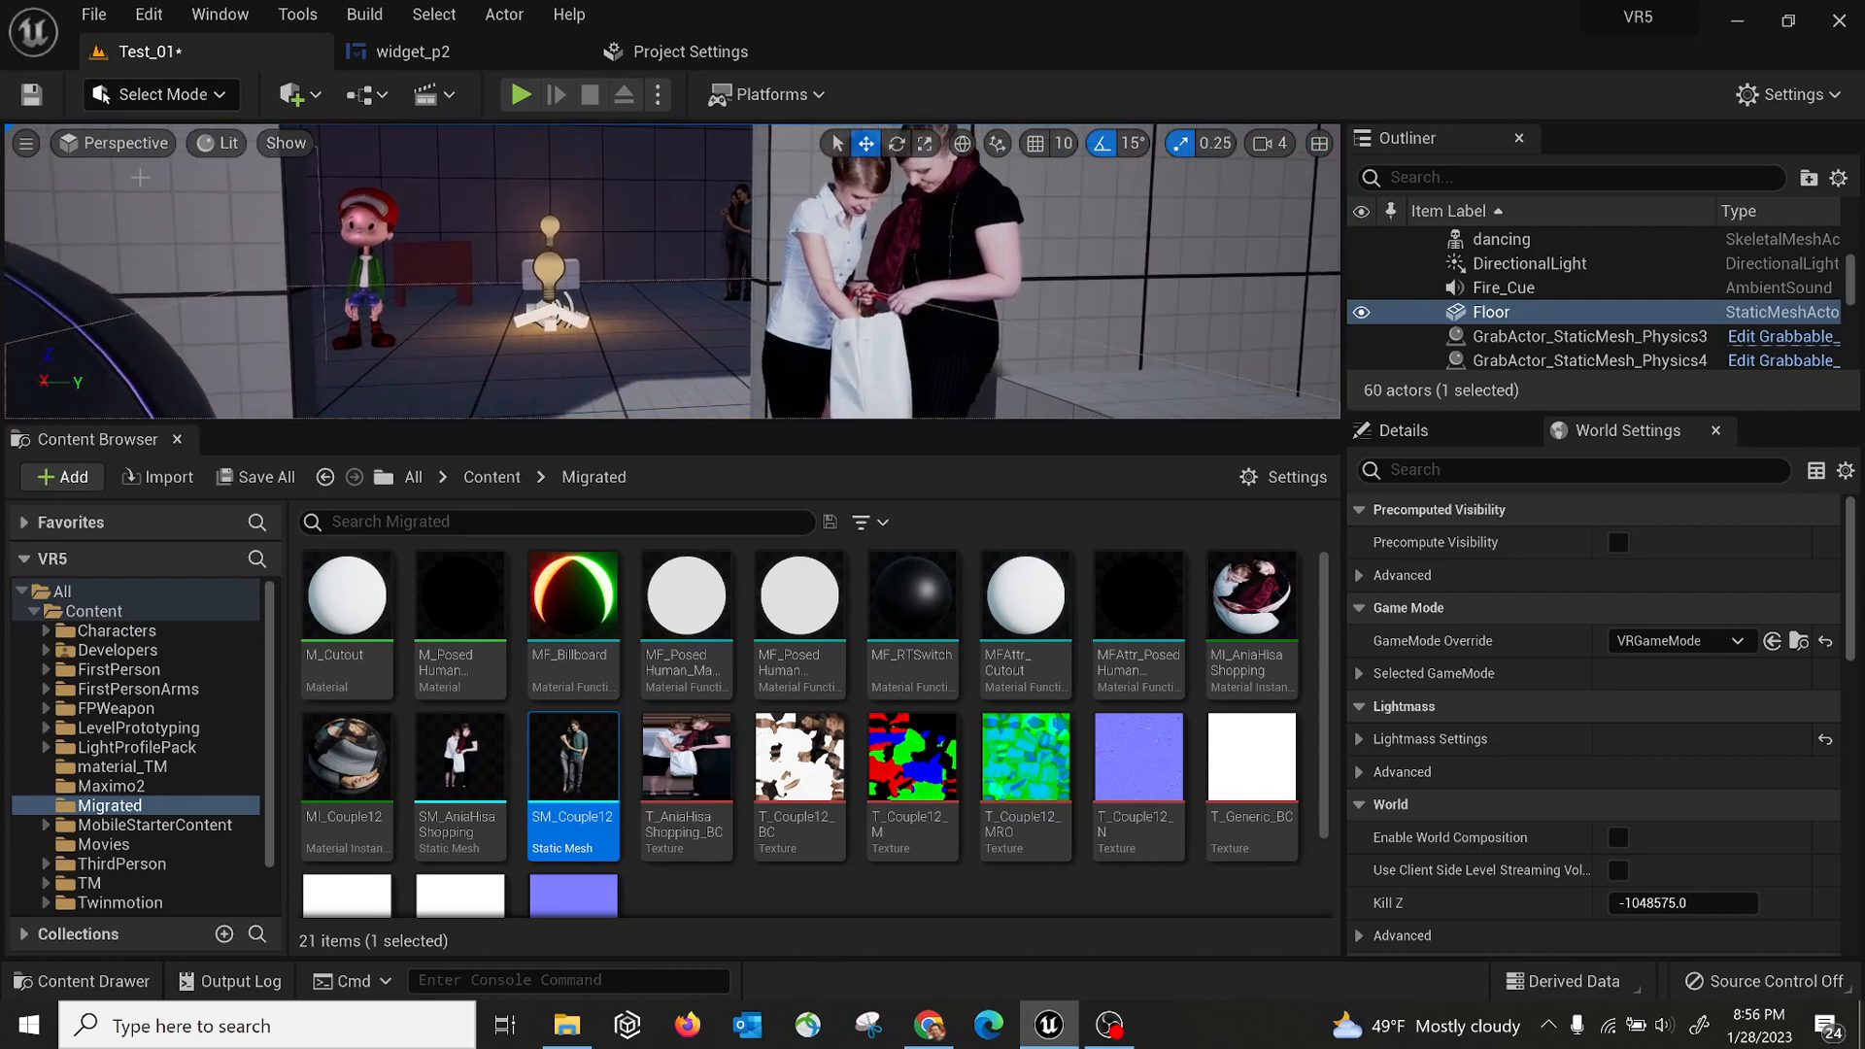
Save Test_01 and Test_01_BuiltData, and briefly play the level before stopping it
click(281, 476)
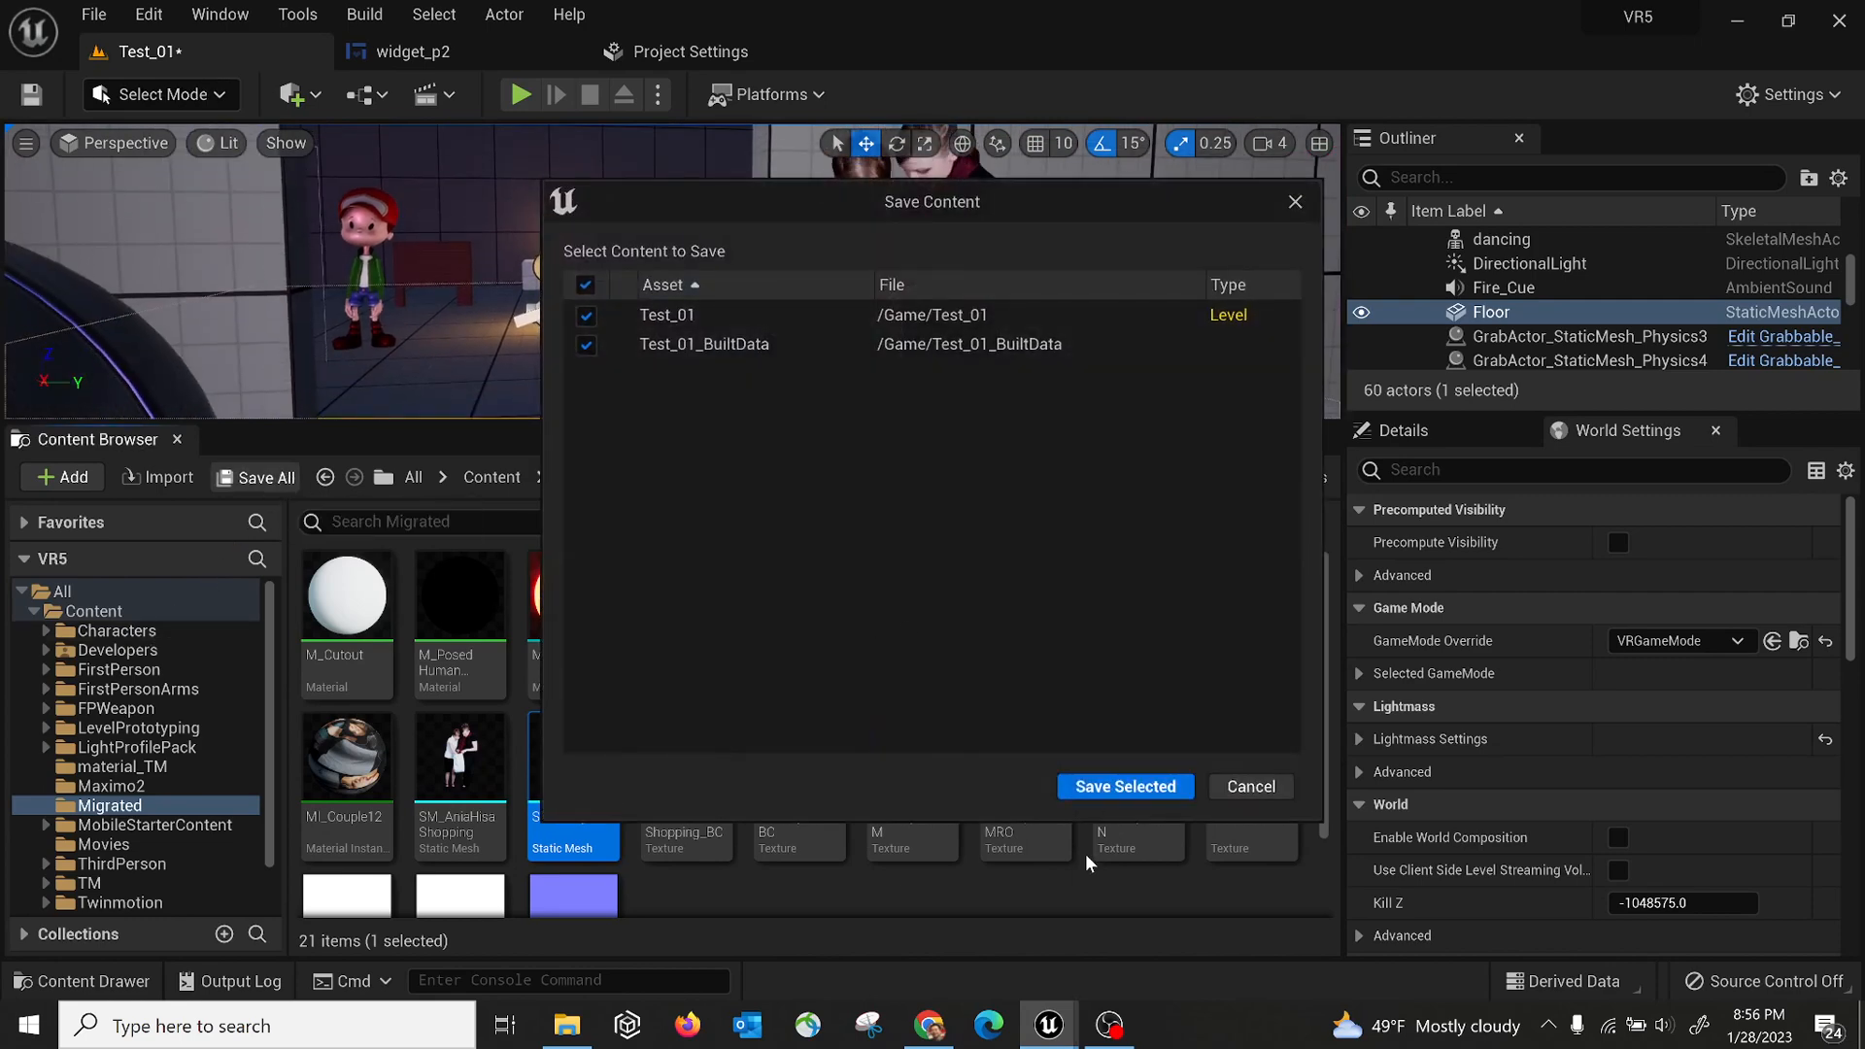
click(1125, 783)
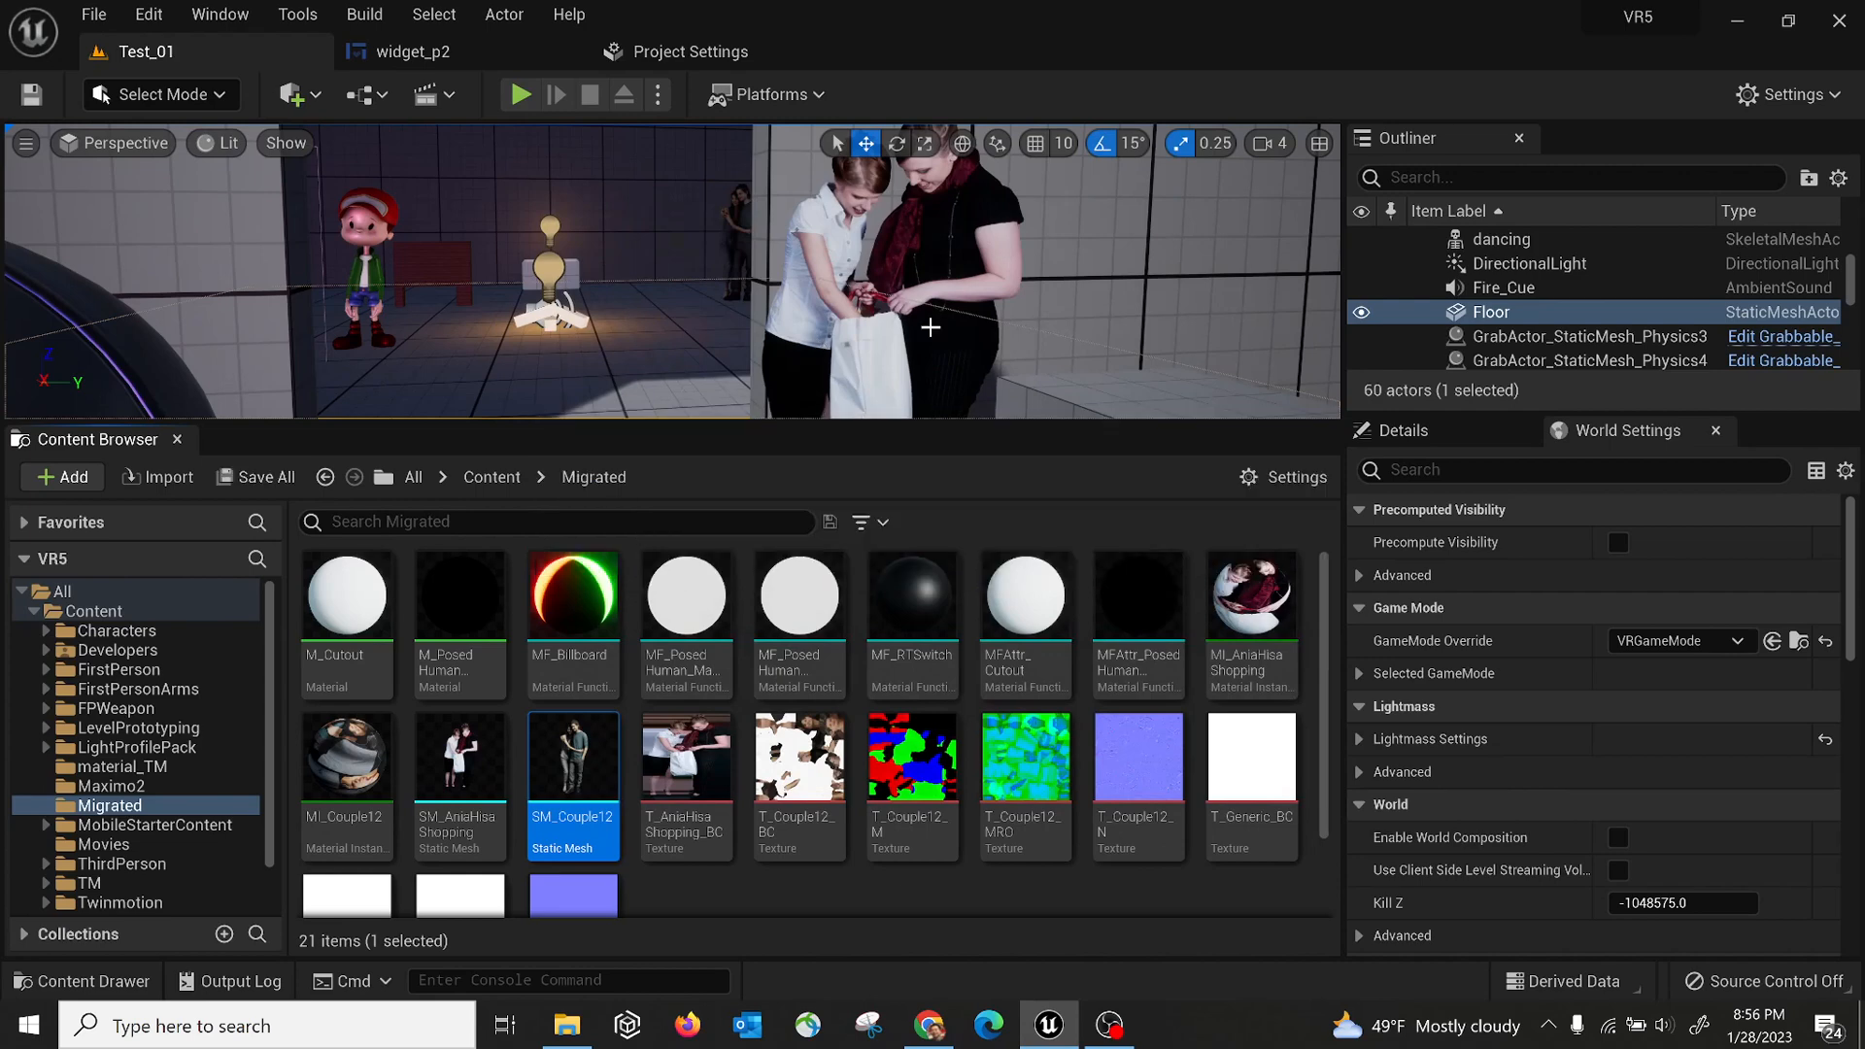
click(521, 94)
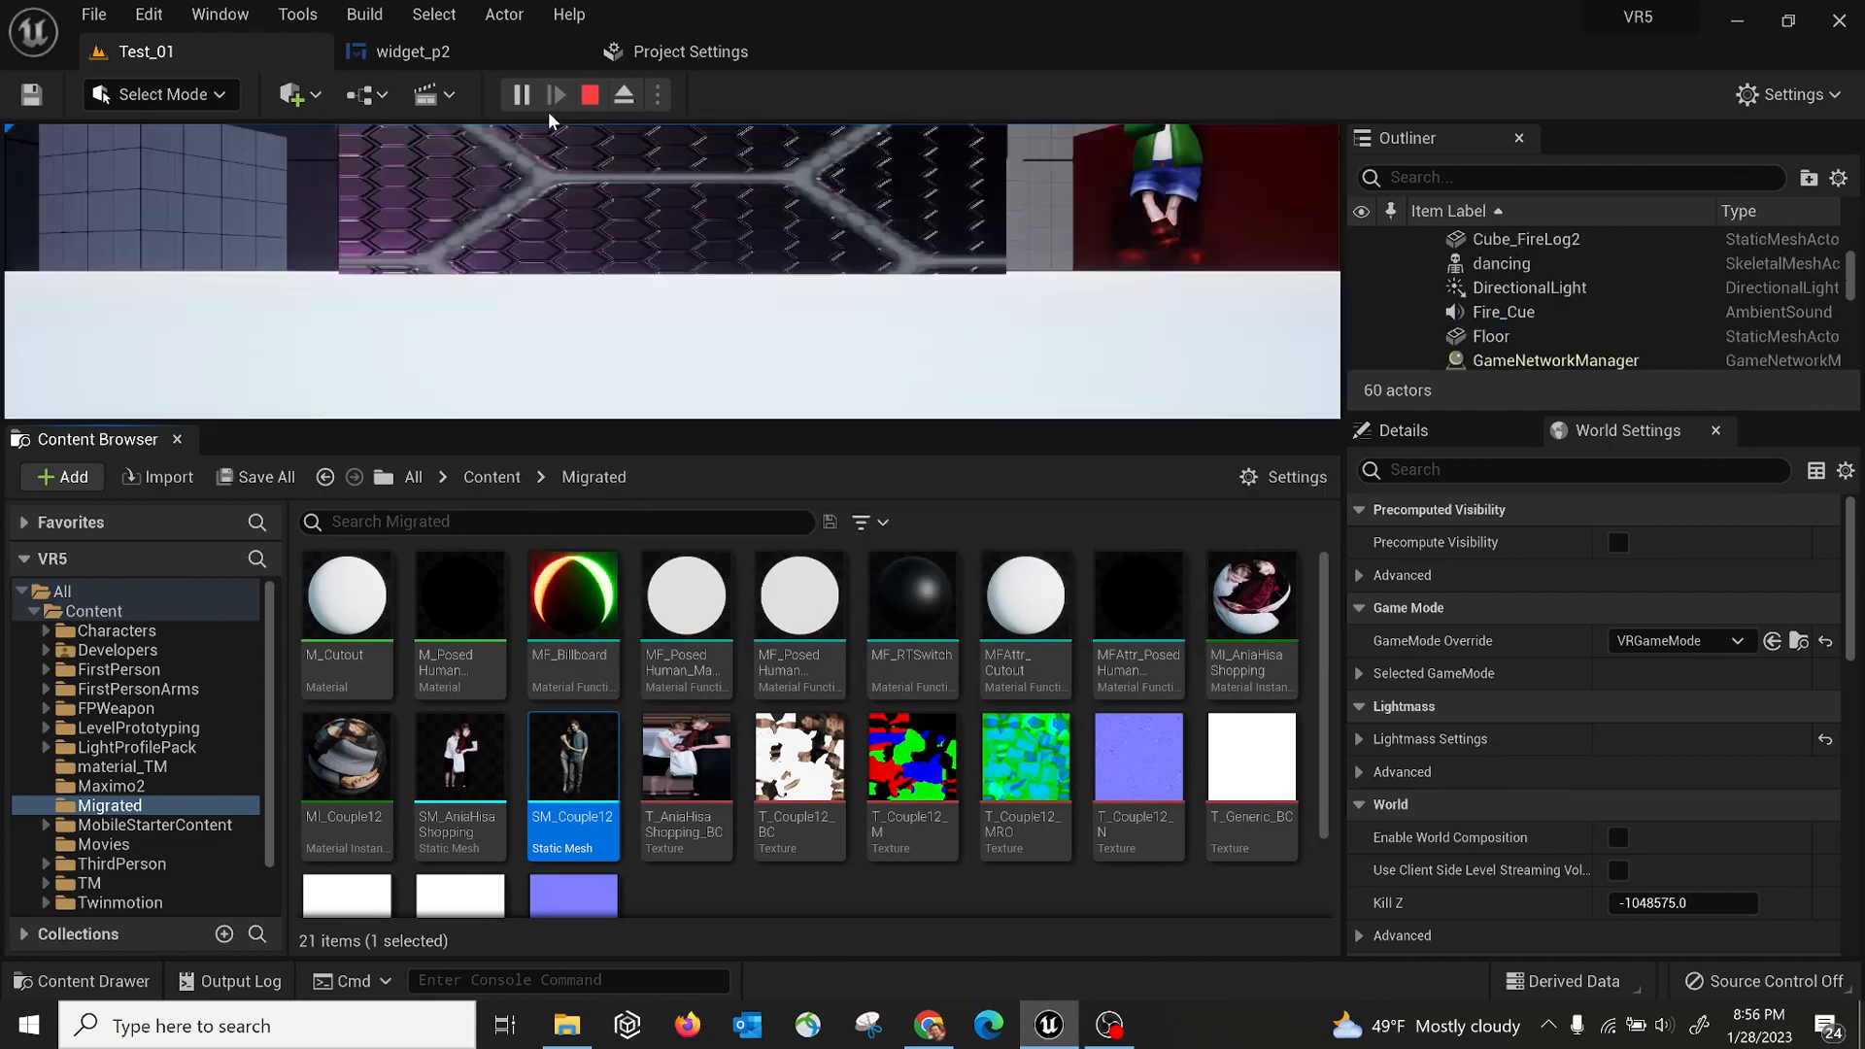
key(Escape)
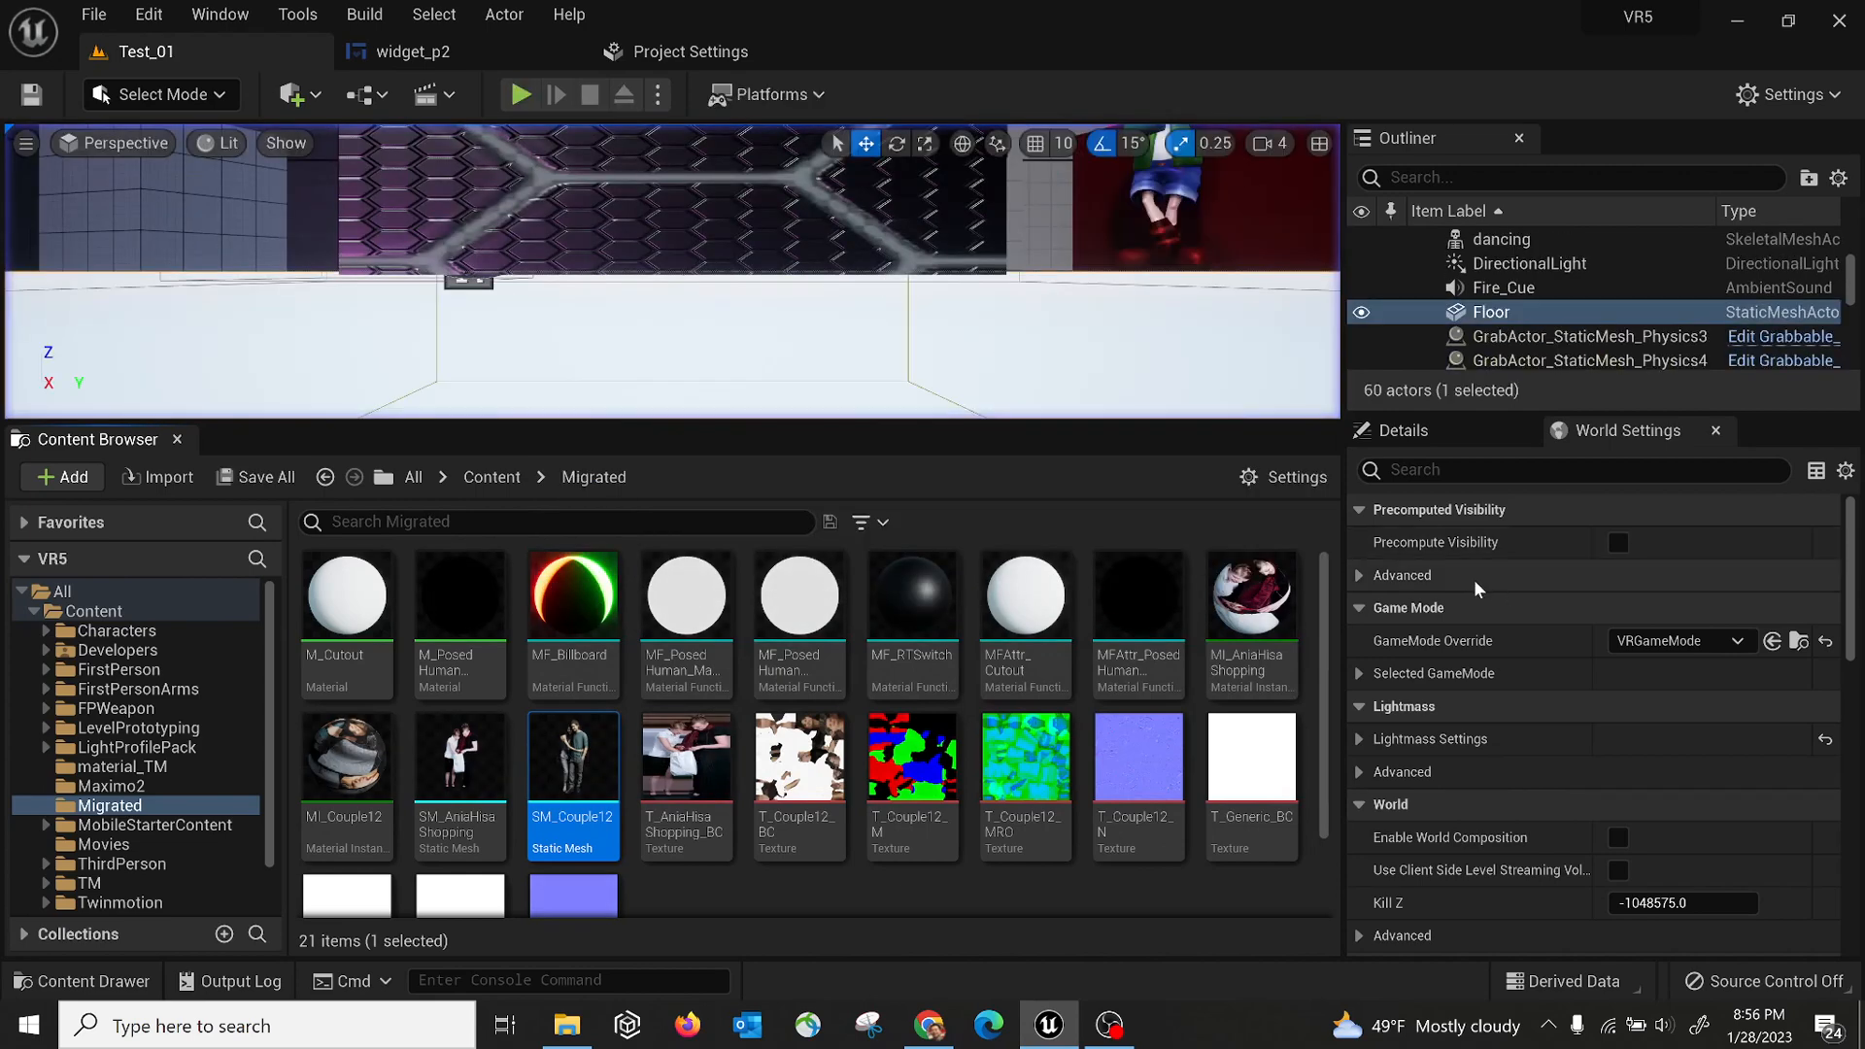
Set the level's GameMode Override to BP_FirstPersonGameMode and enlarge the viewport by shrinking the Content Browser
click(1676, 642)
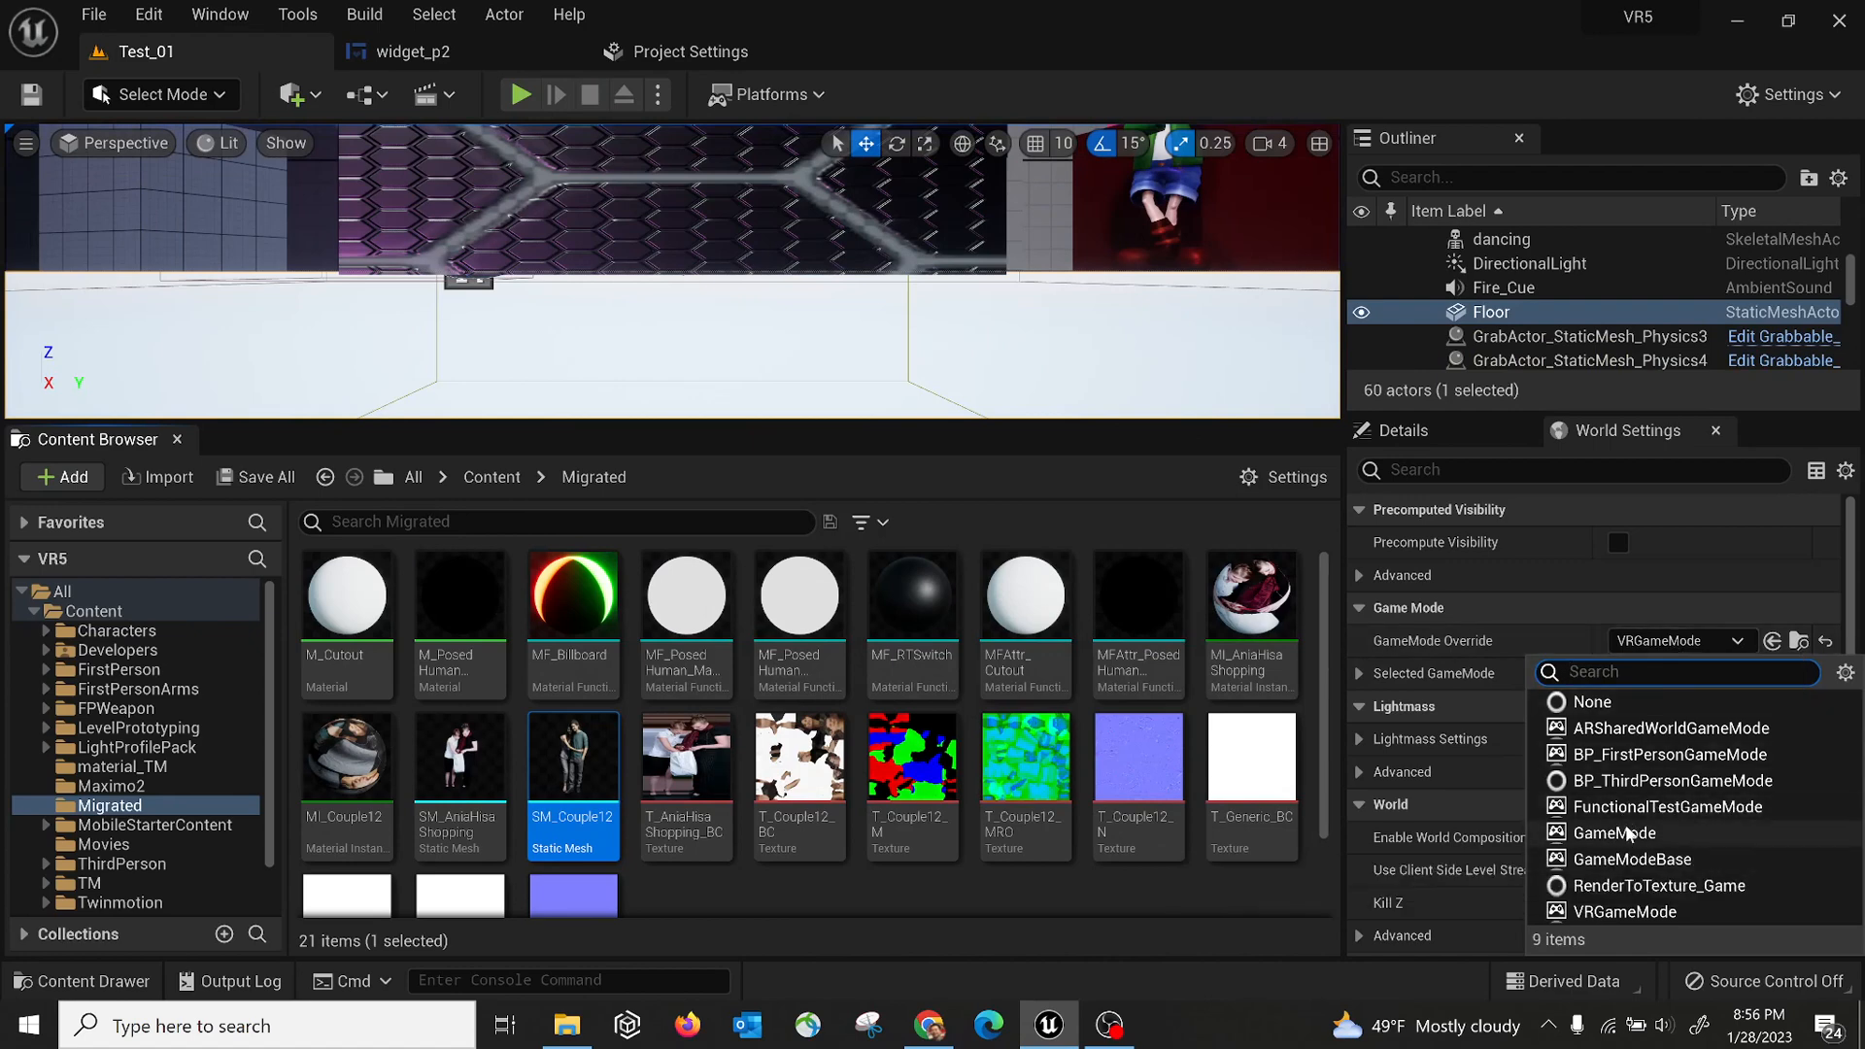
click(1663, 754)
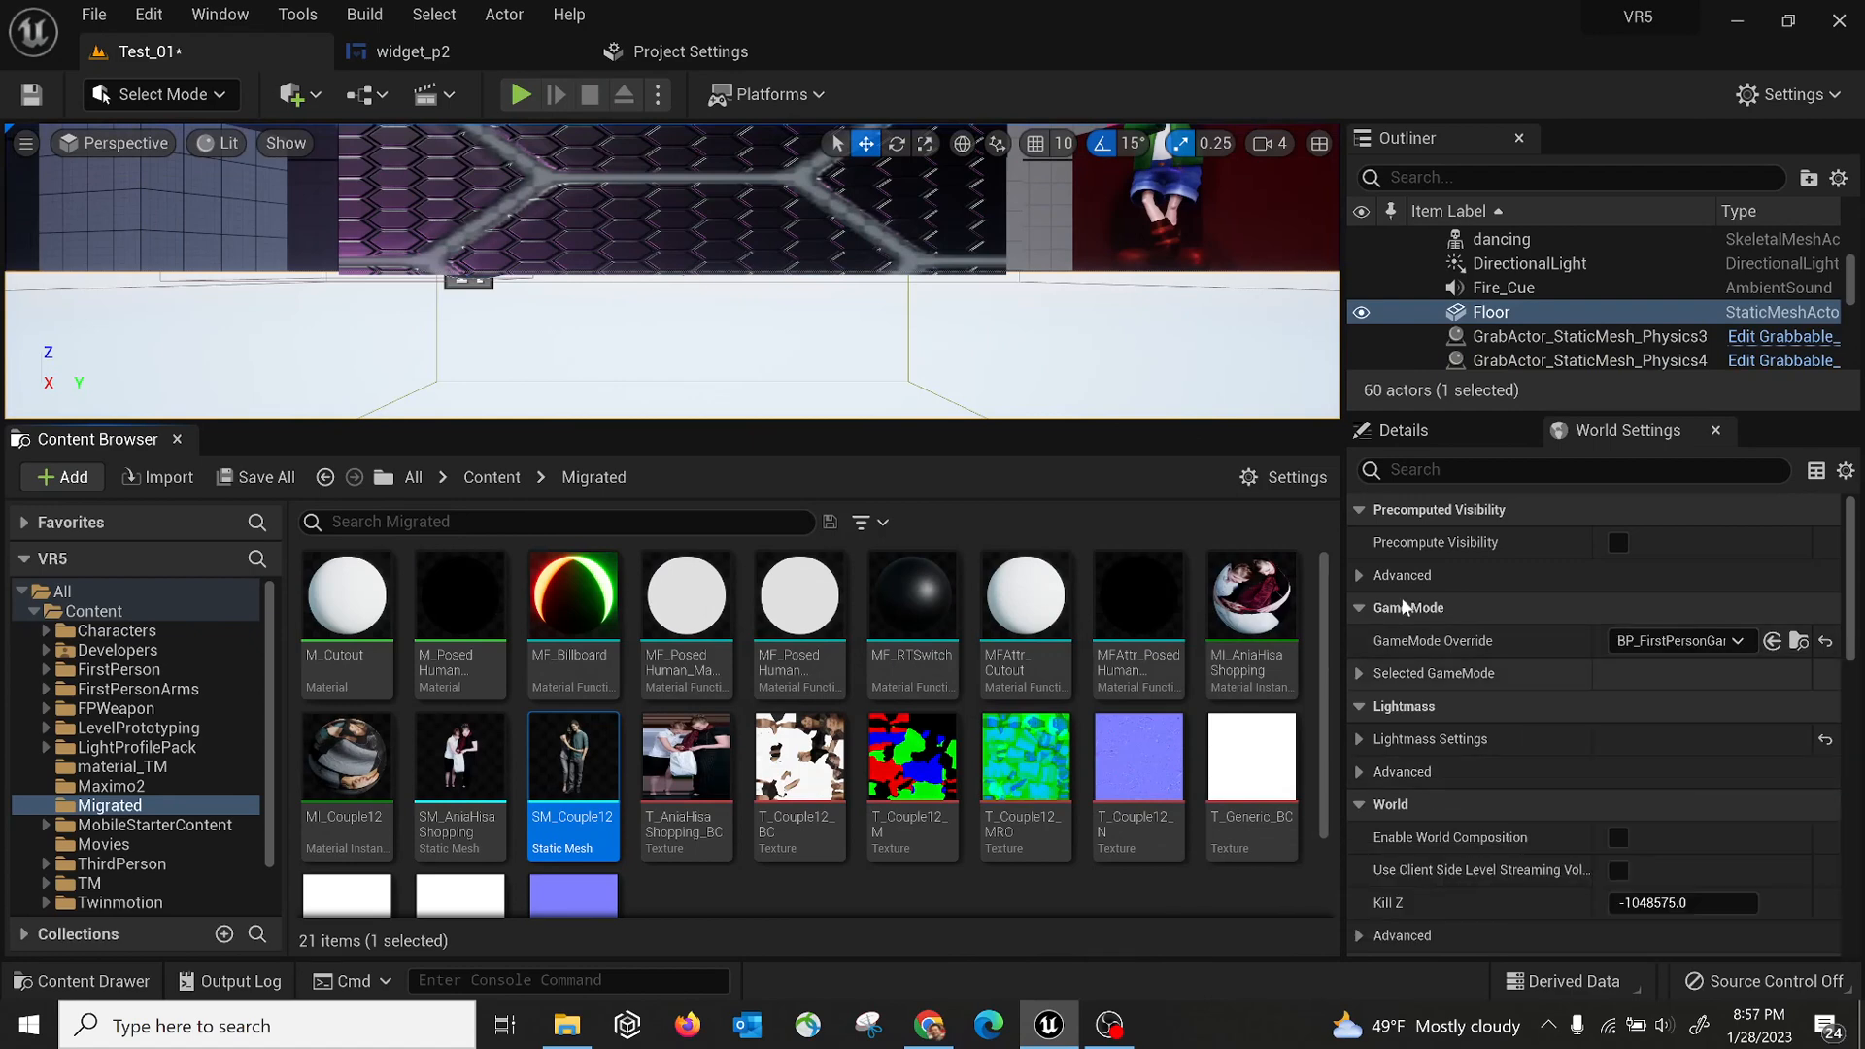
drag(1020, 423, 1022, 777)
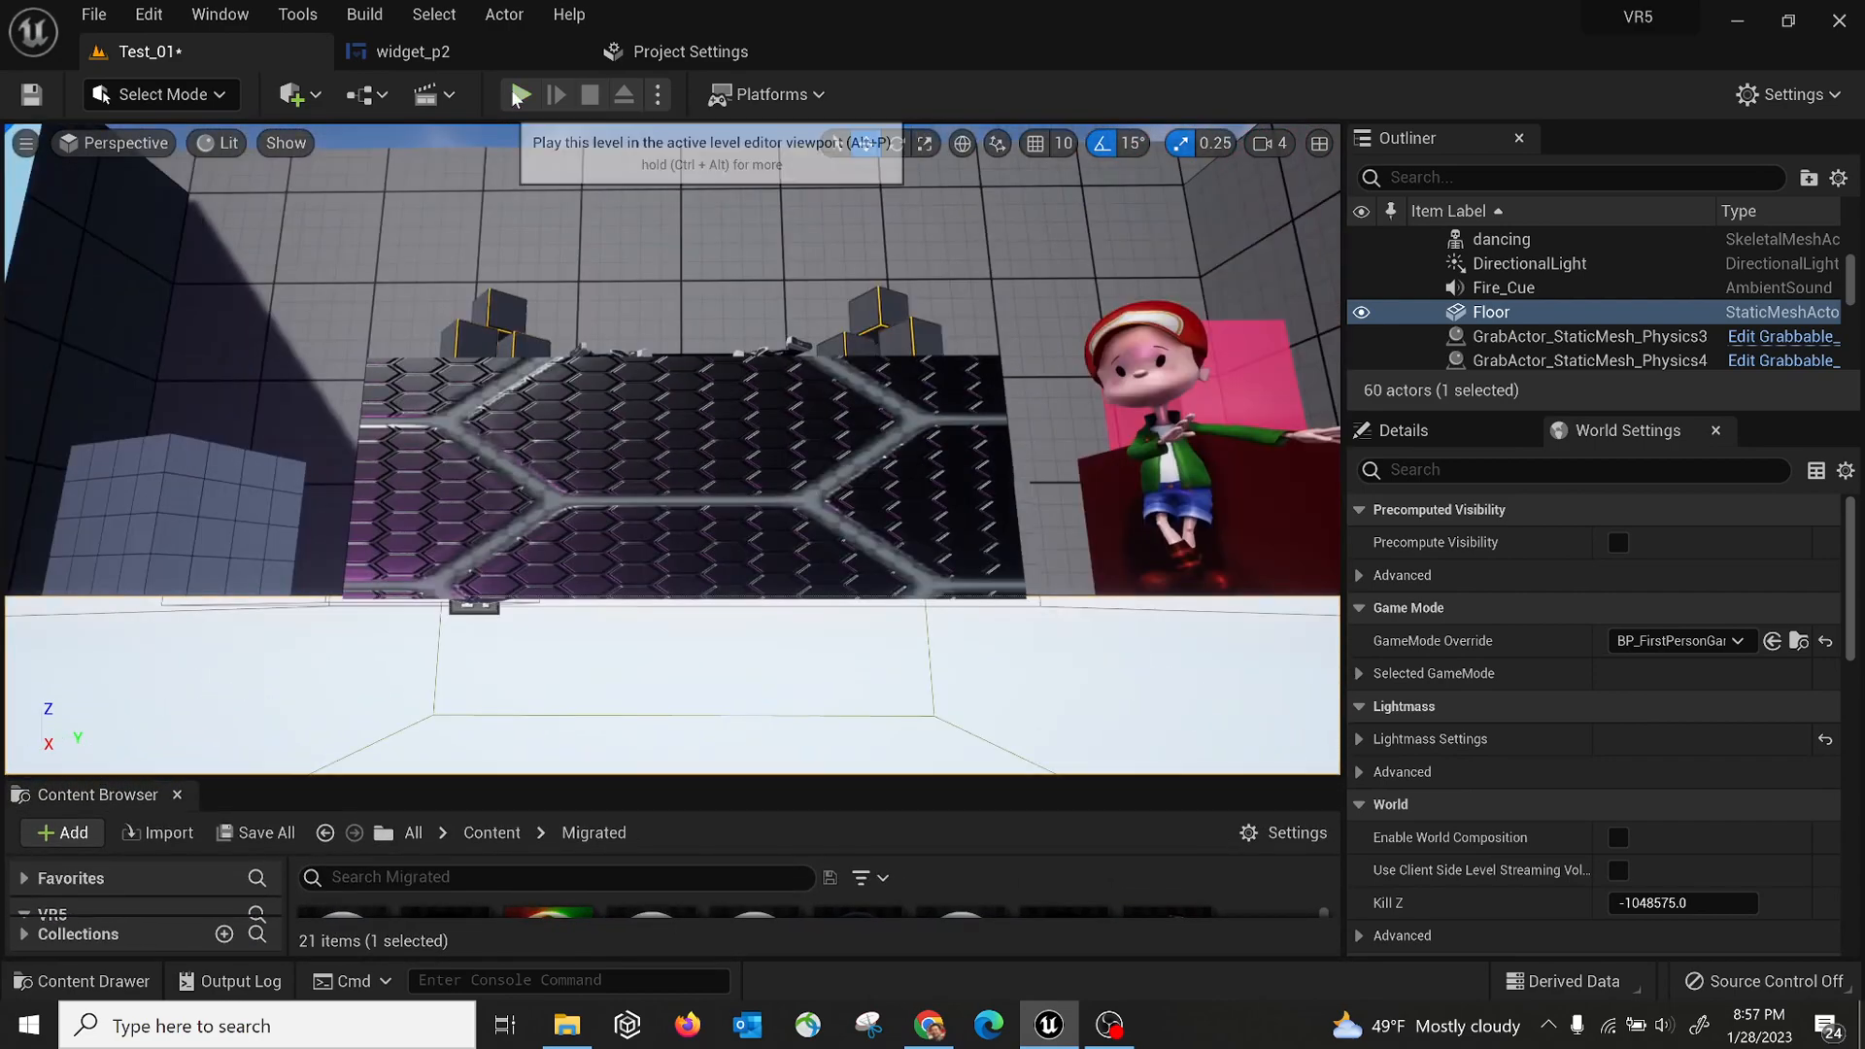
Play the level in first person, walk around to view the placed characters, and stop the session
click(520, 95)
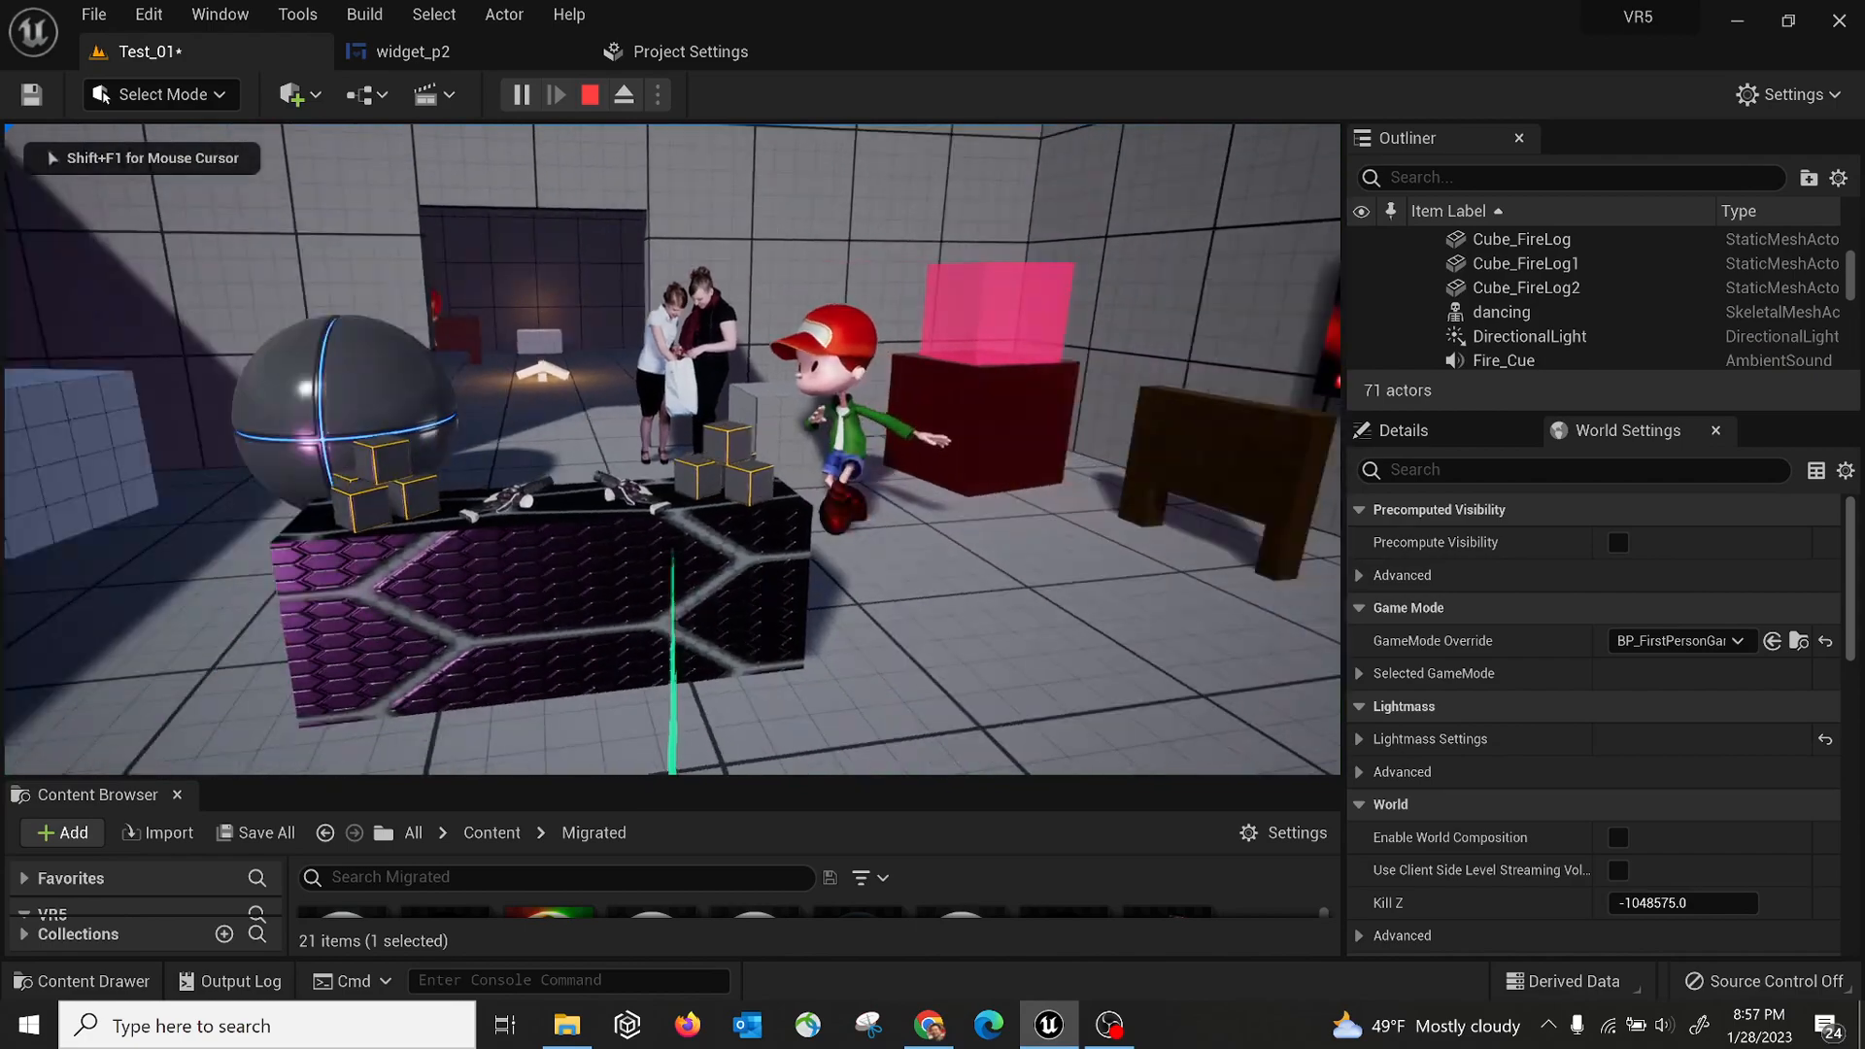
key(d)
key(a)
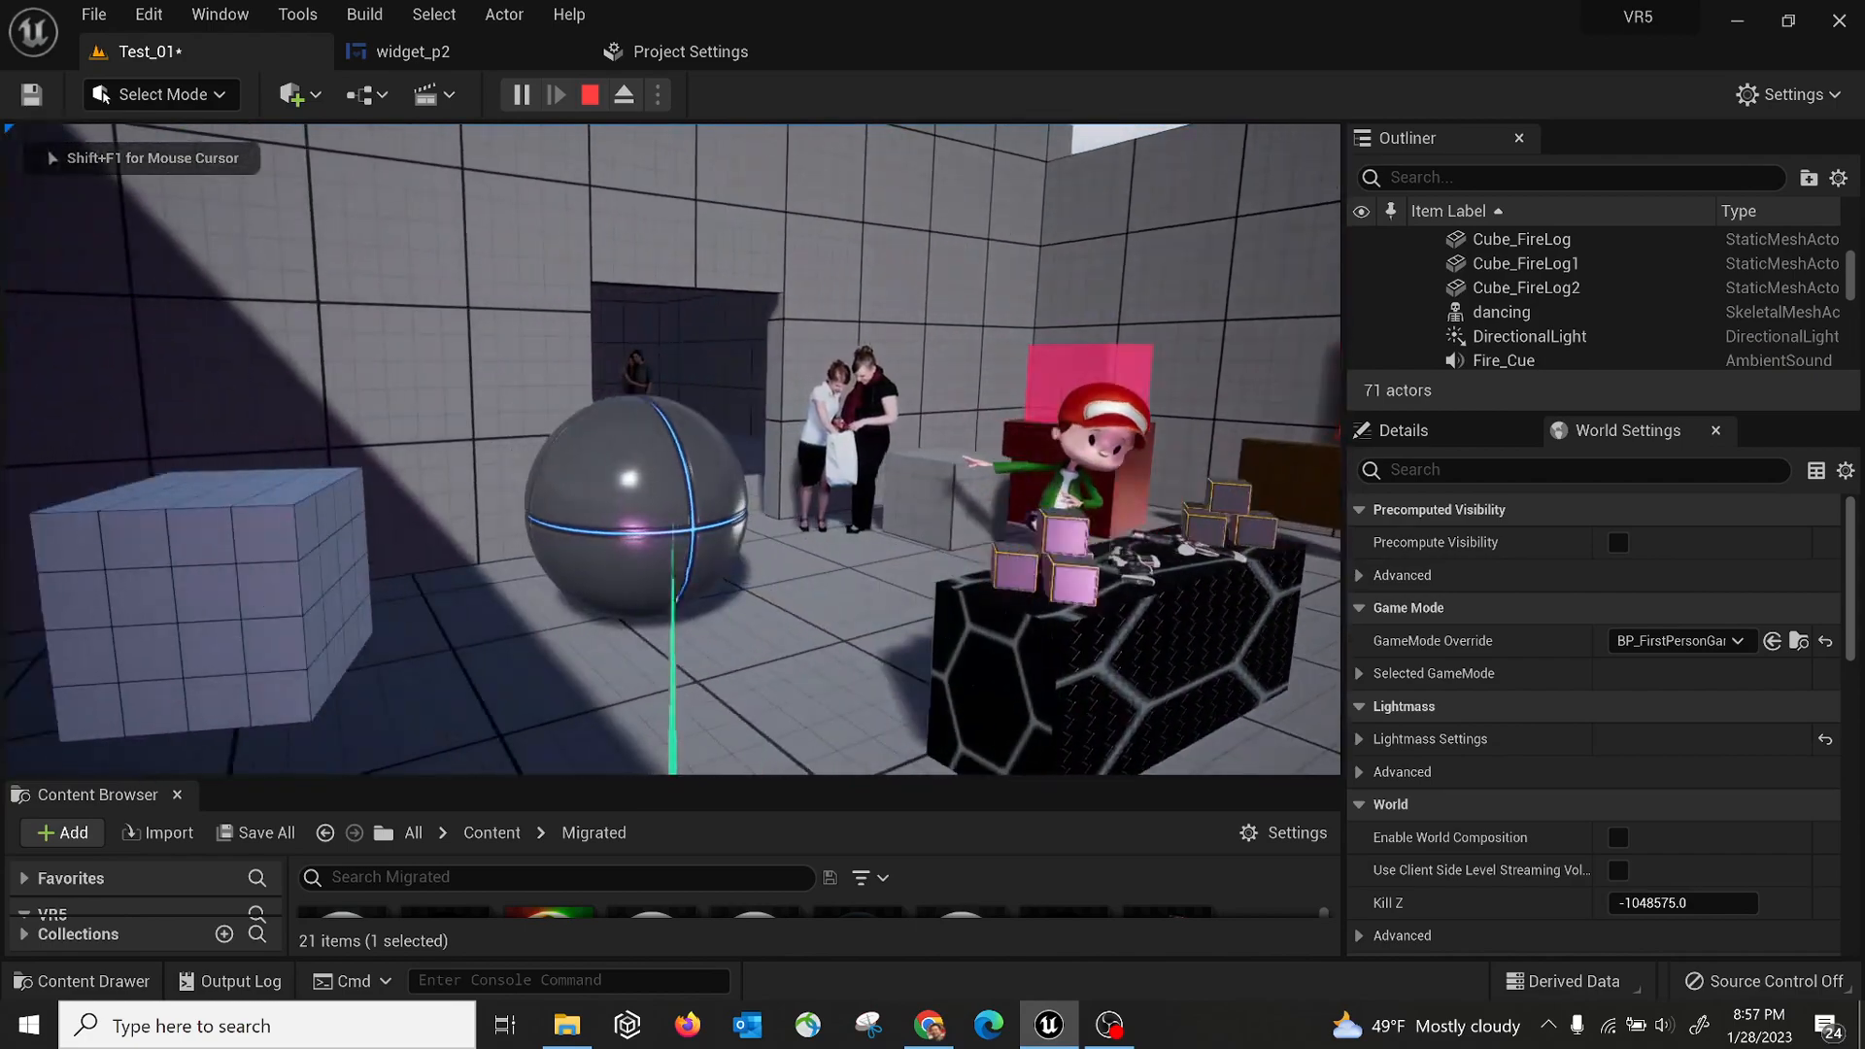
key(d)
key(a)
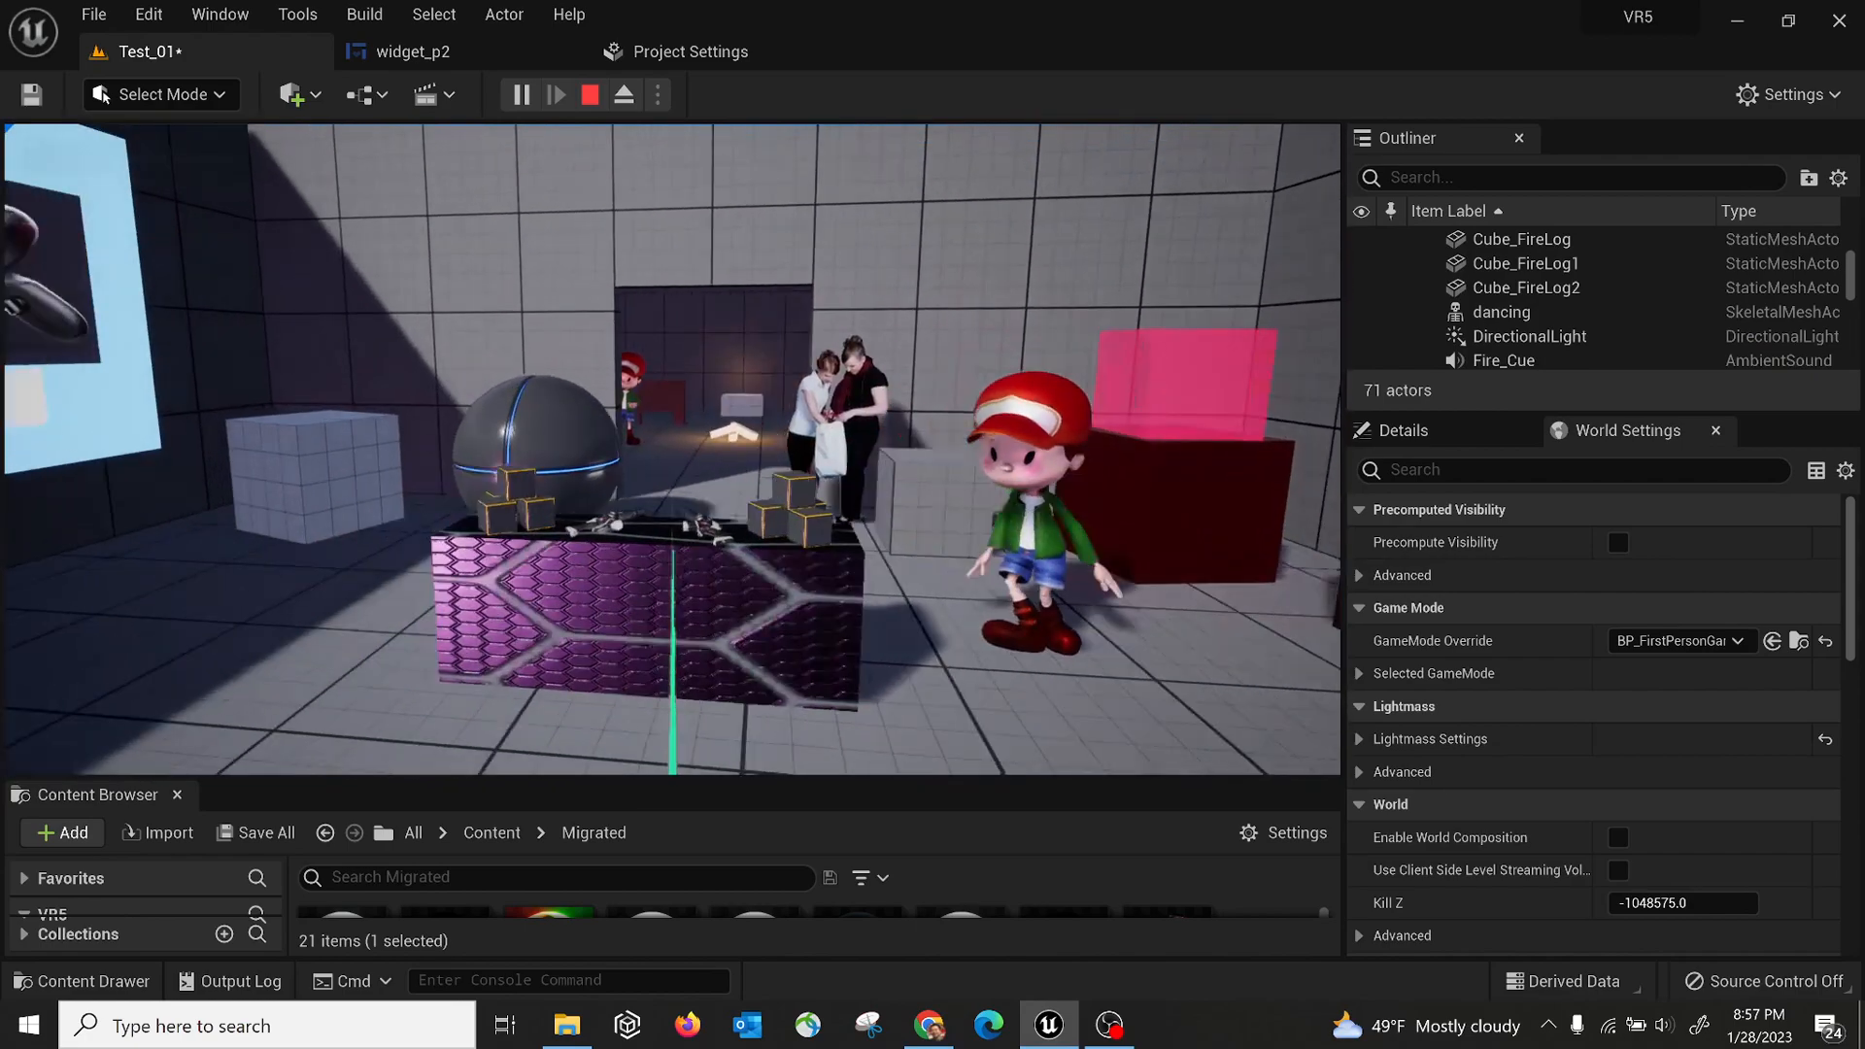
key(w)
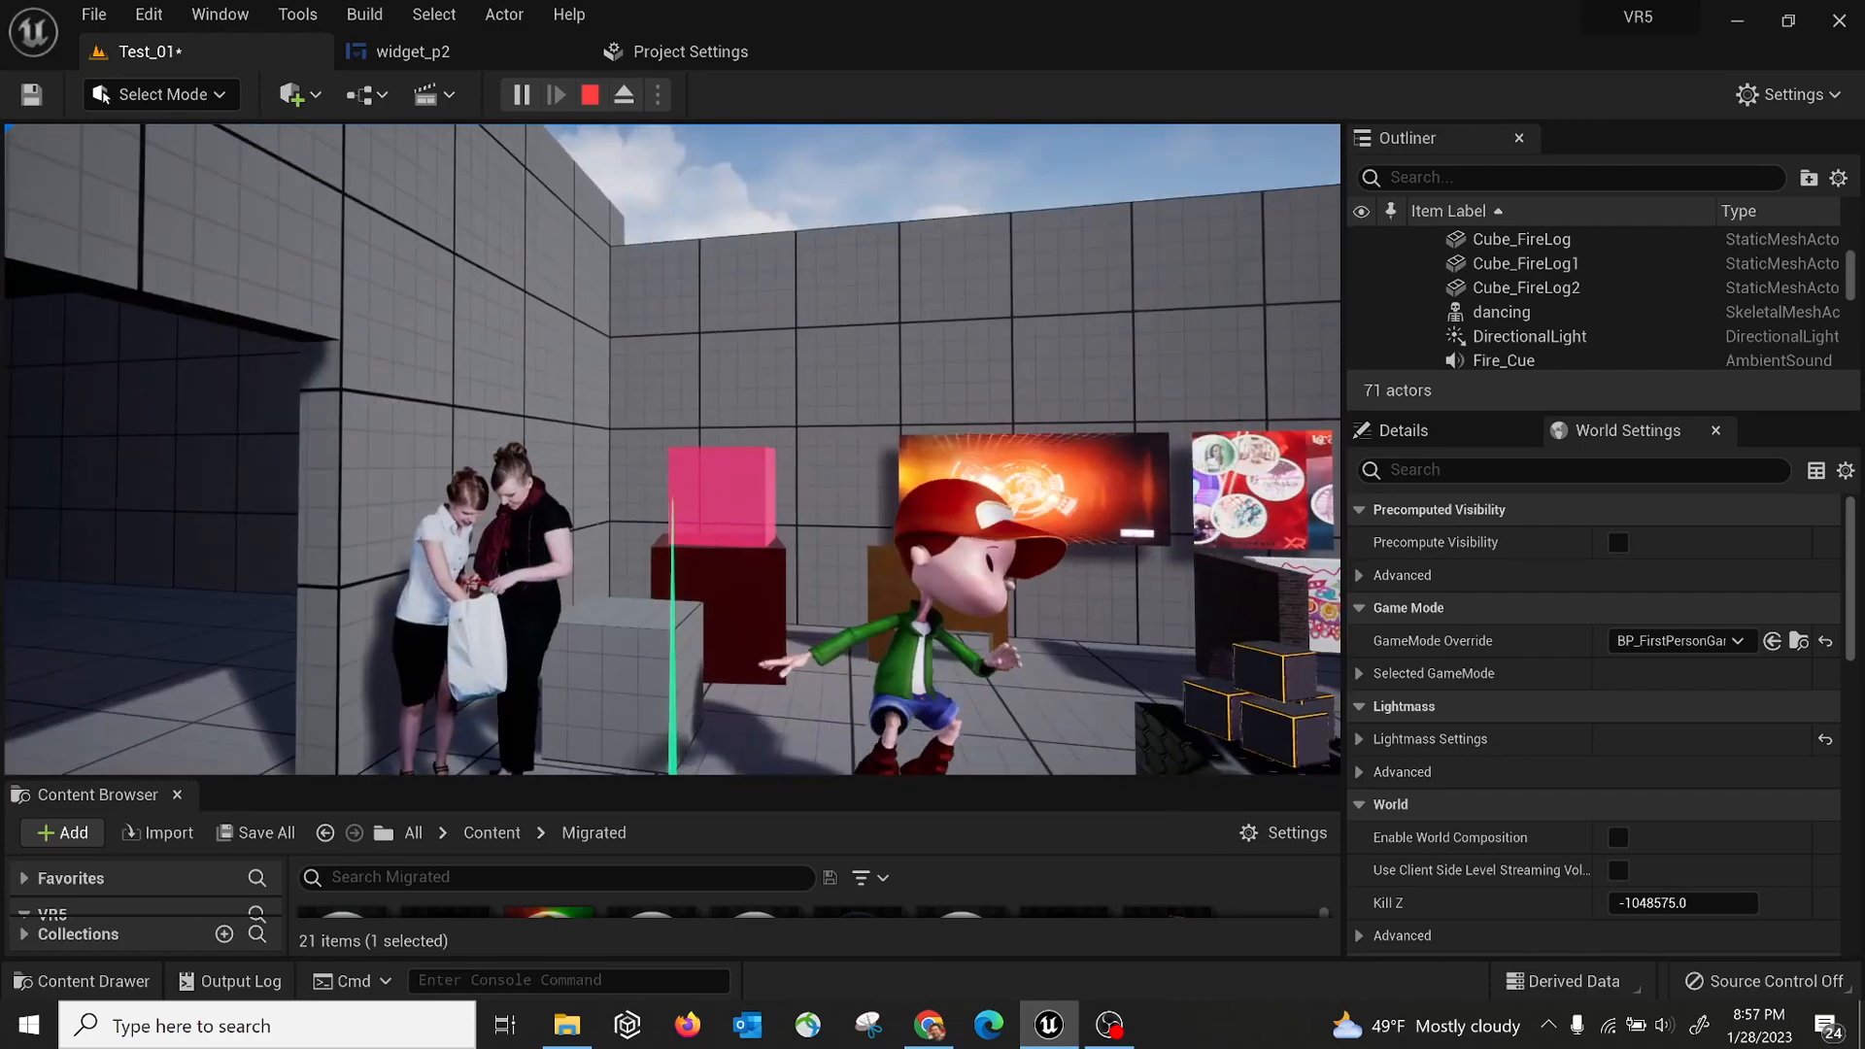
key(s)
key(d)
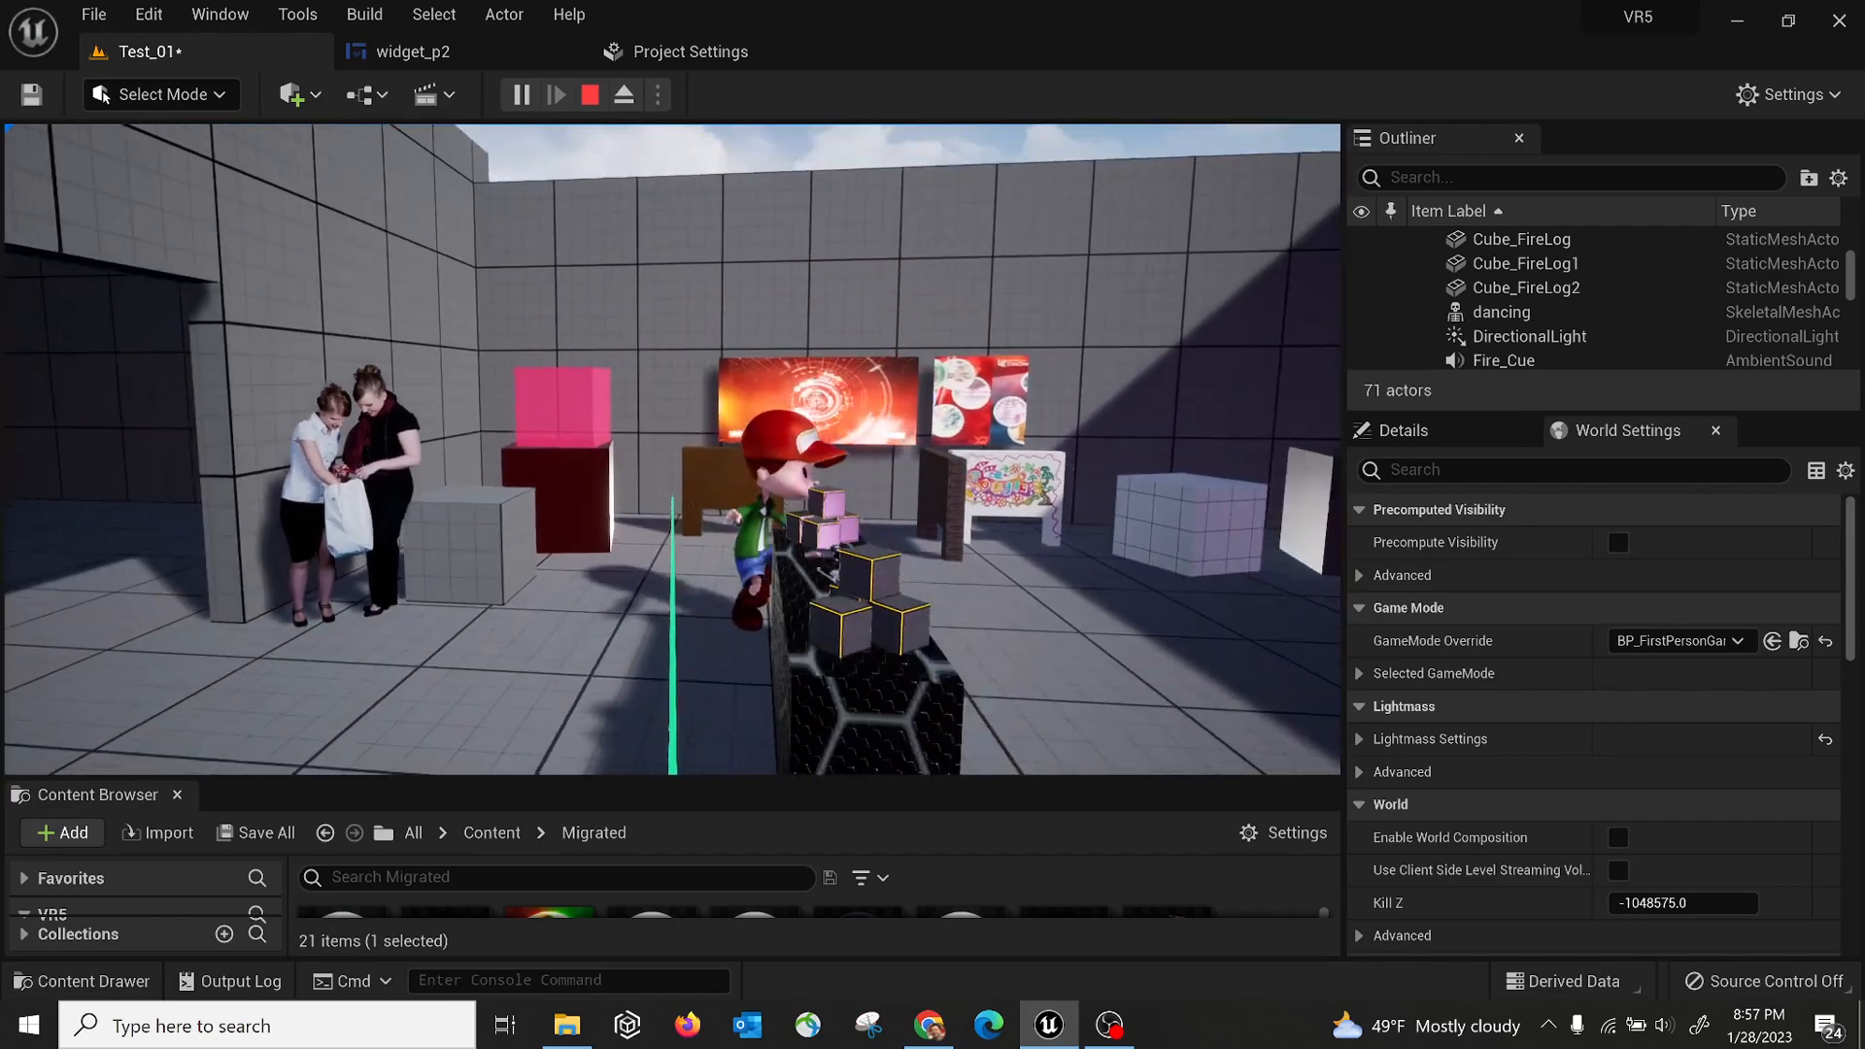
key(d)
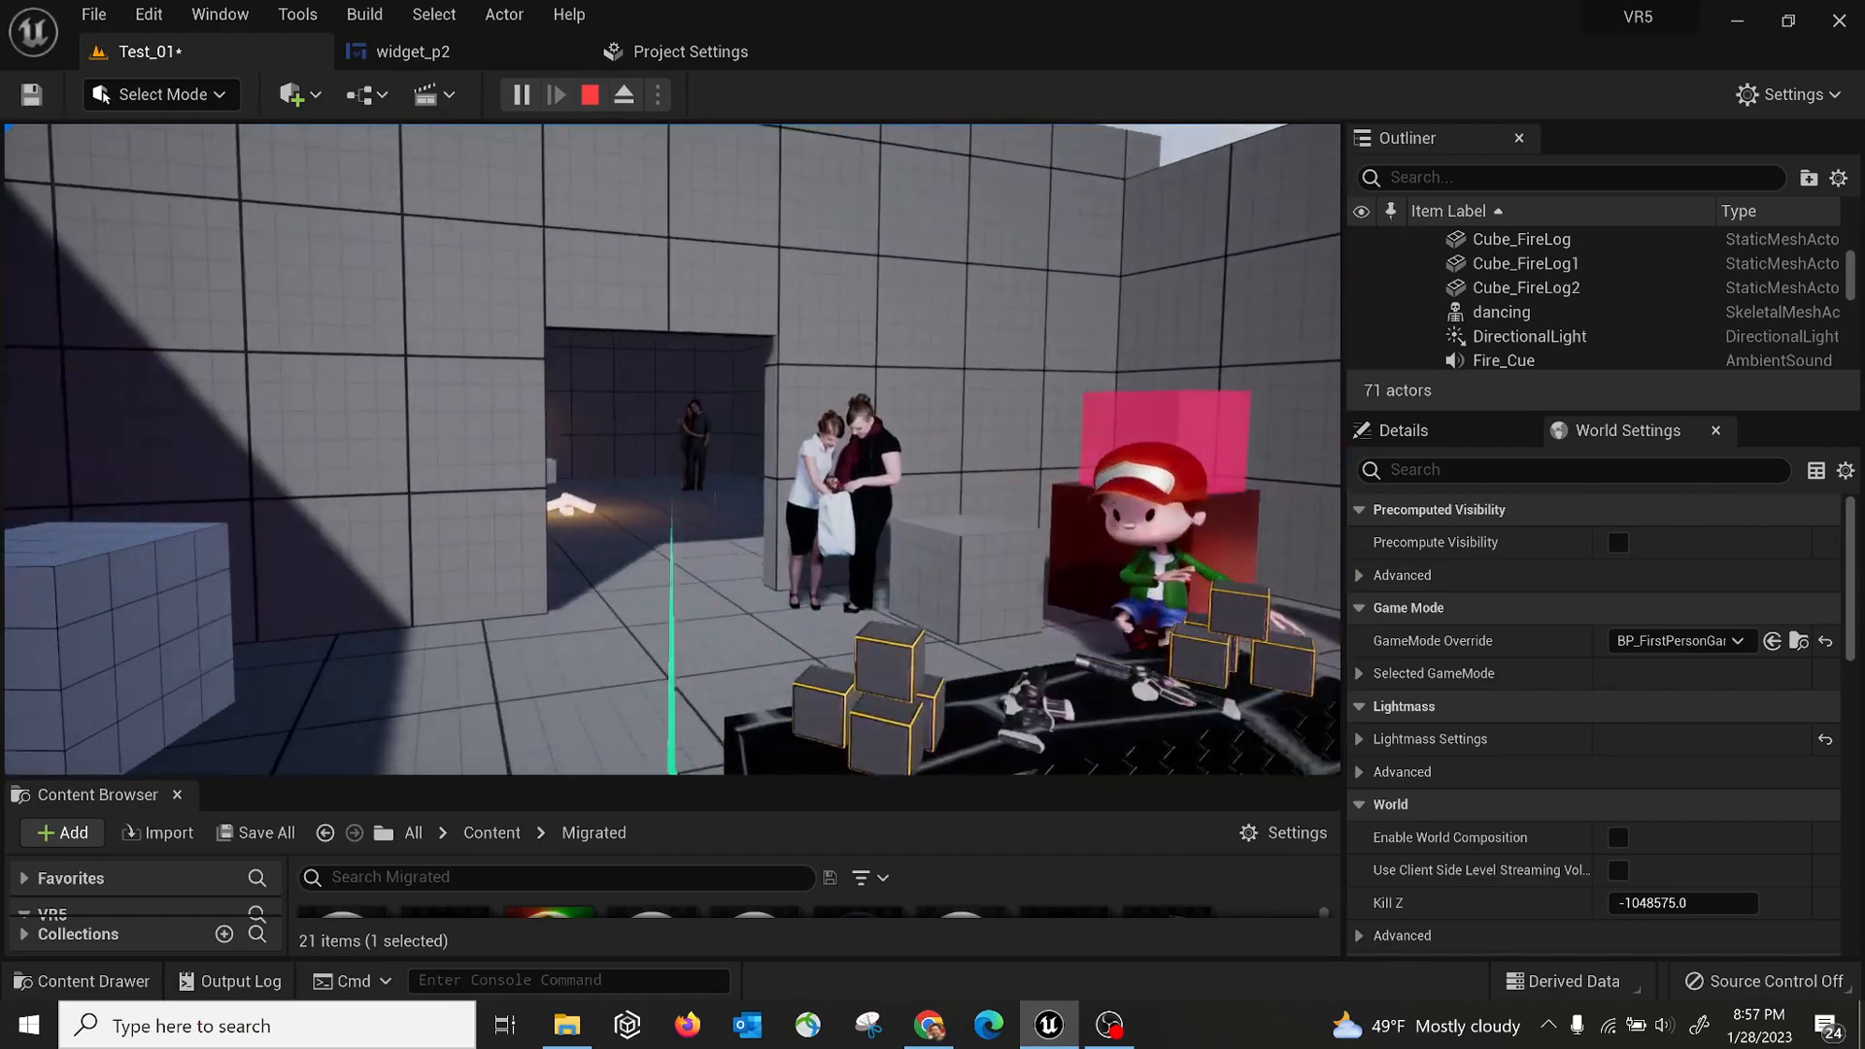
key(s)
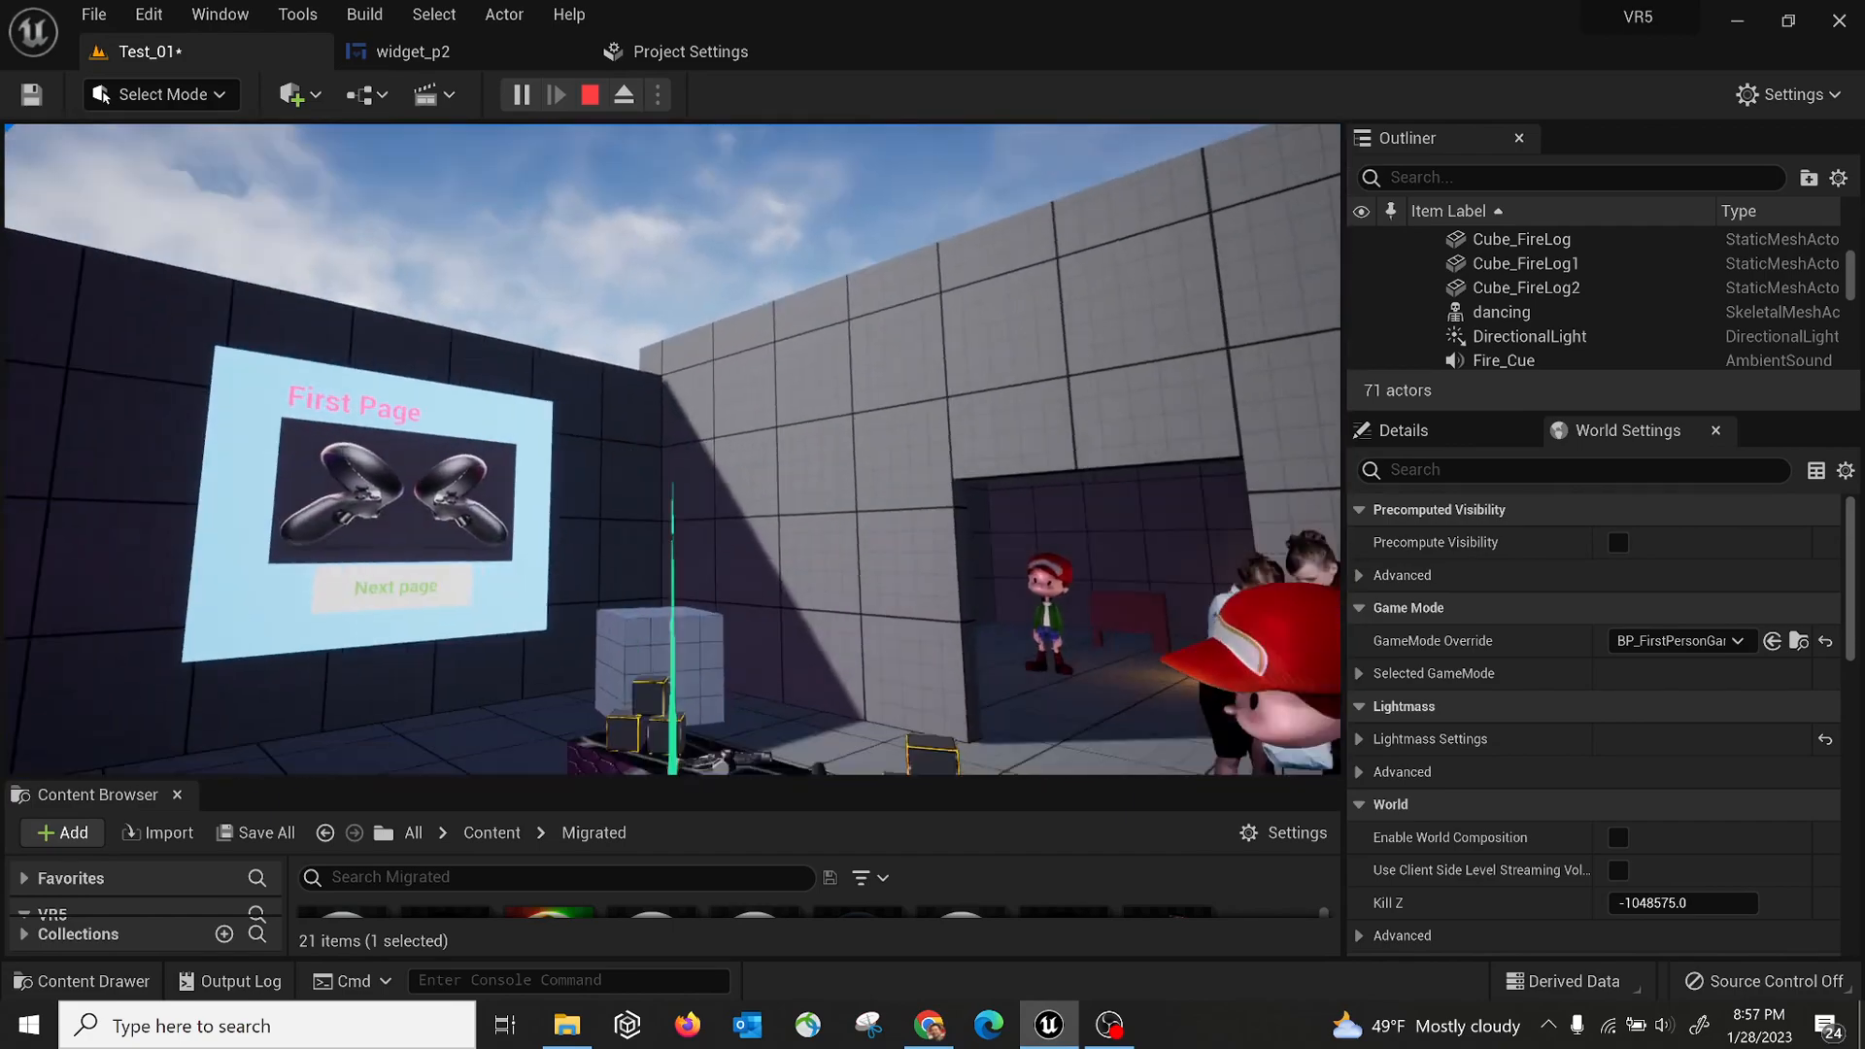
key(Escape)
Save the Test_01 level with its changed game mode
right_drag(166, 249, 126, 290)
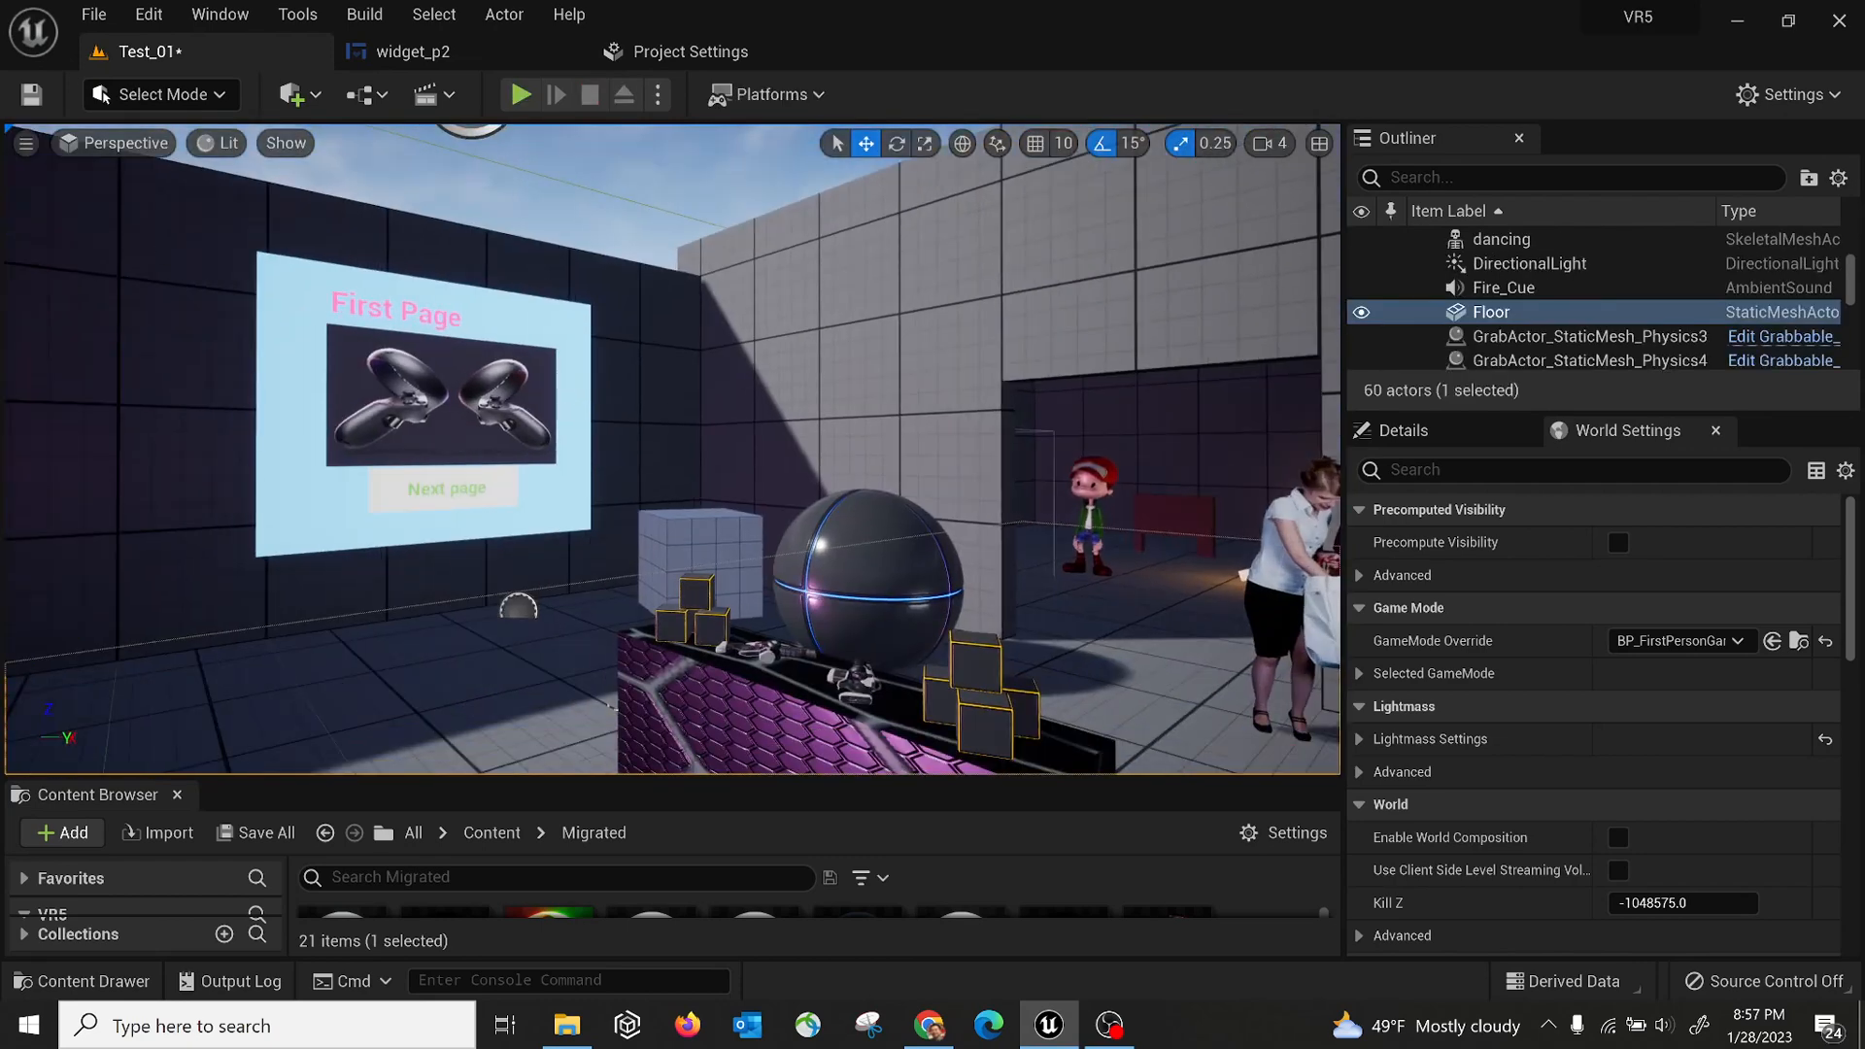
click(257, 833)
click(1124, 788)
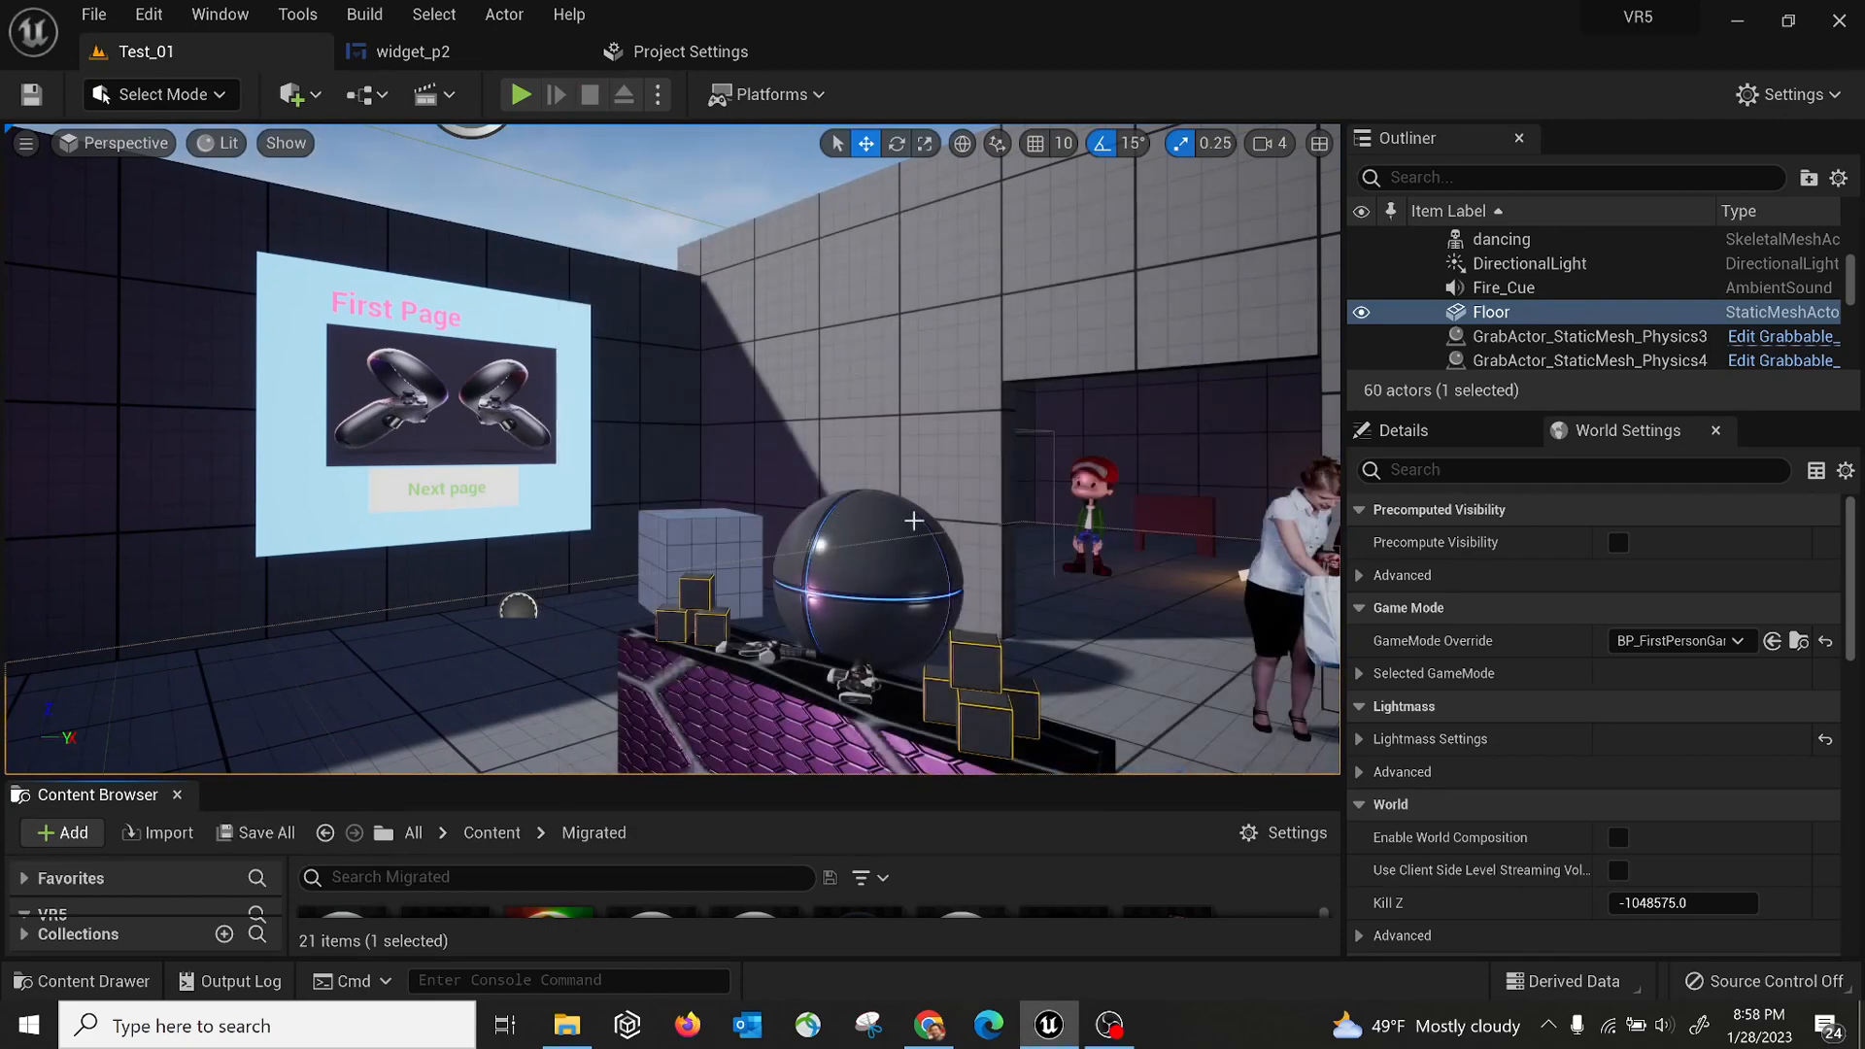
Examine the shopping pair beside the doorway up close in the level viewport
right_drag(823, 490, 886, 486)
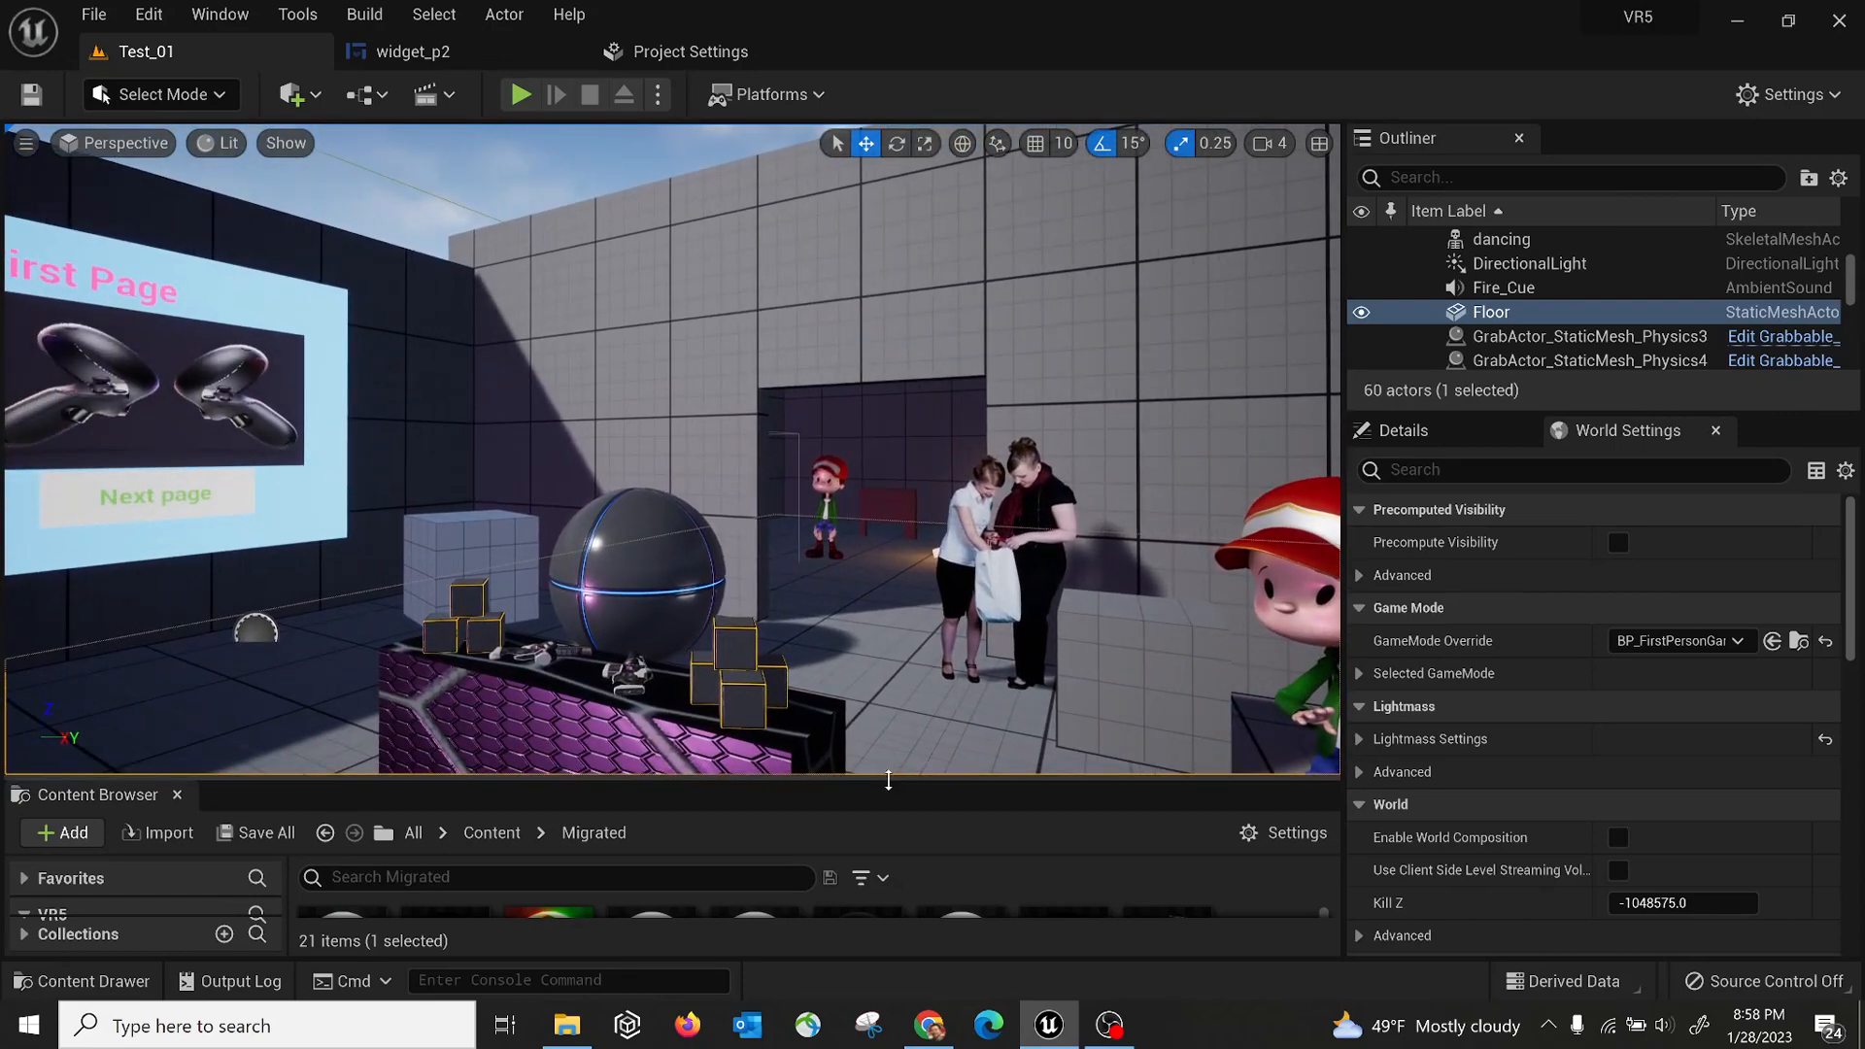
mouse_move(887, 777)
mouse_down()
mouse_move(910, 672)
mouse_move(896, 746)
mouse_up()
right_drag(884, 544, 826, 557)
drag(826, 558, 942, 523)
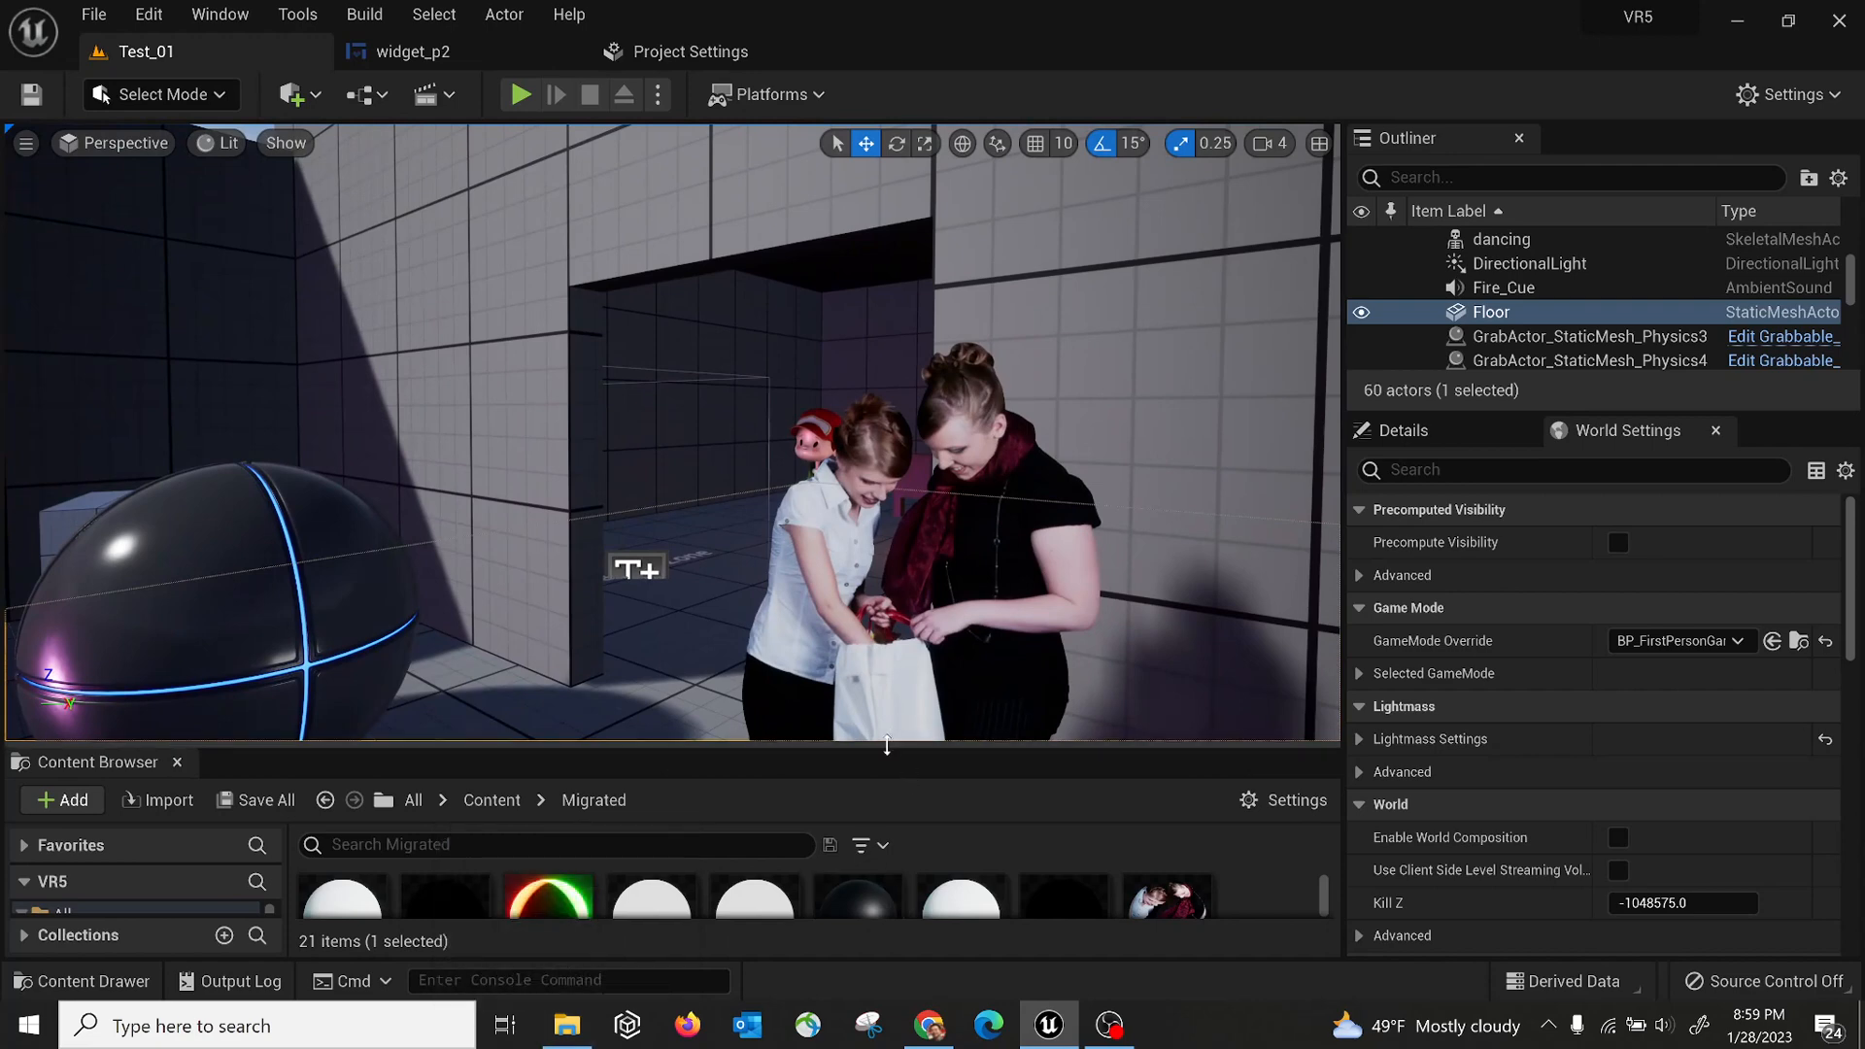
Enlarge the Content Browser, select the Migrated folder and show it in File Explorer
drag(887, 745, 825, 547)
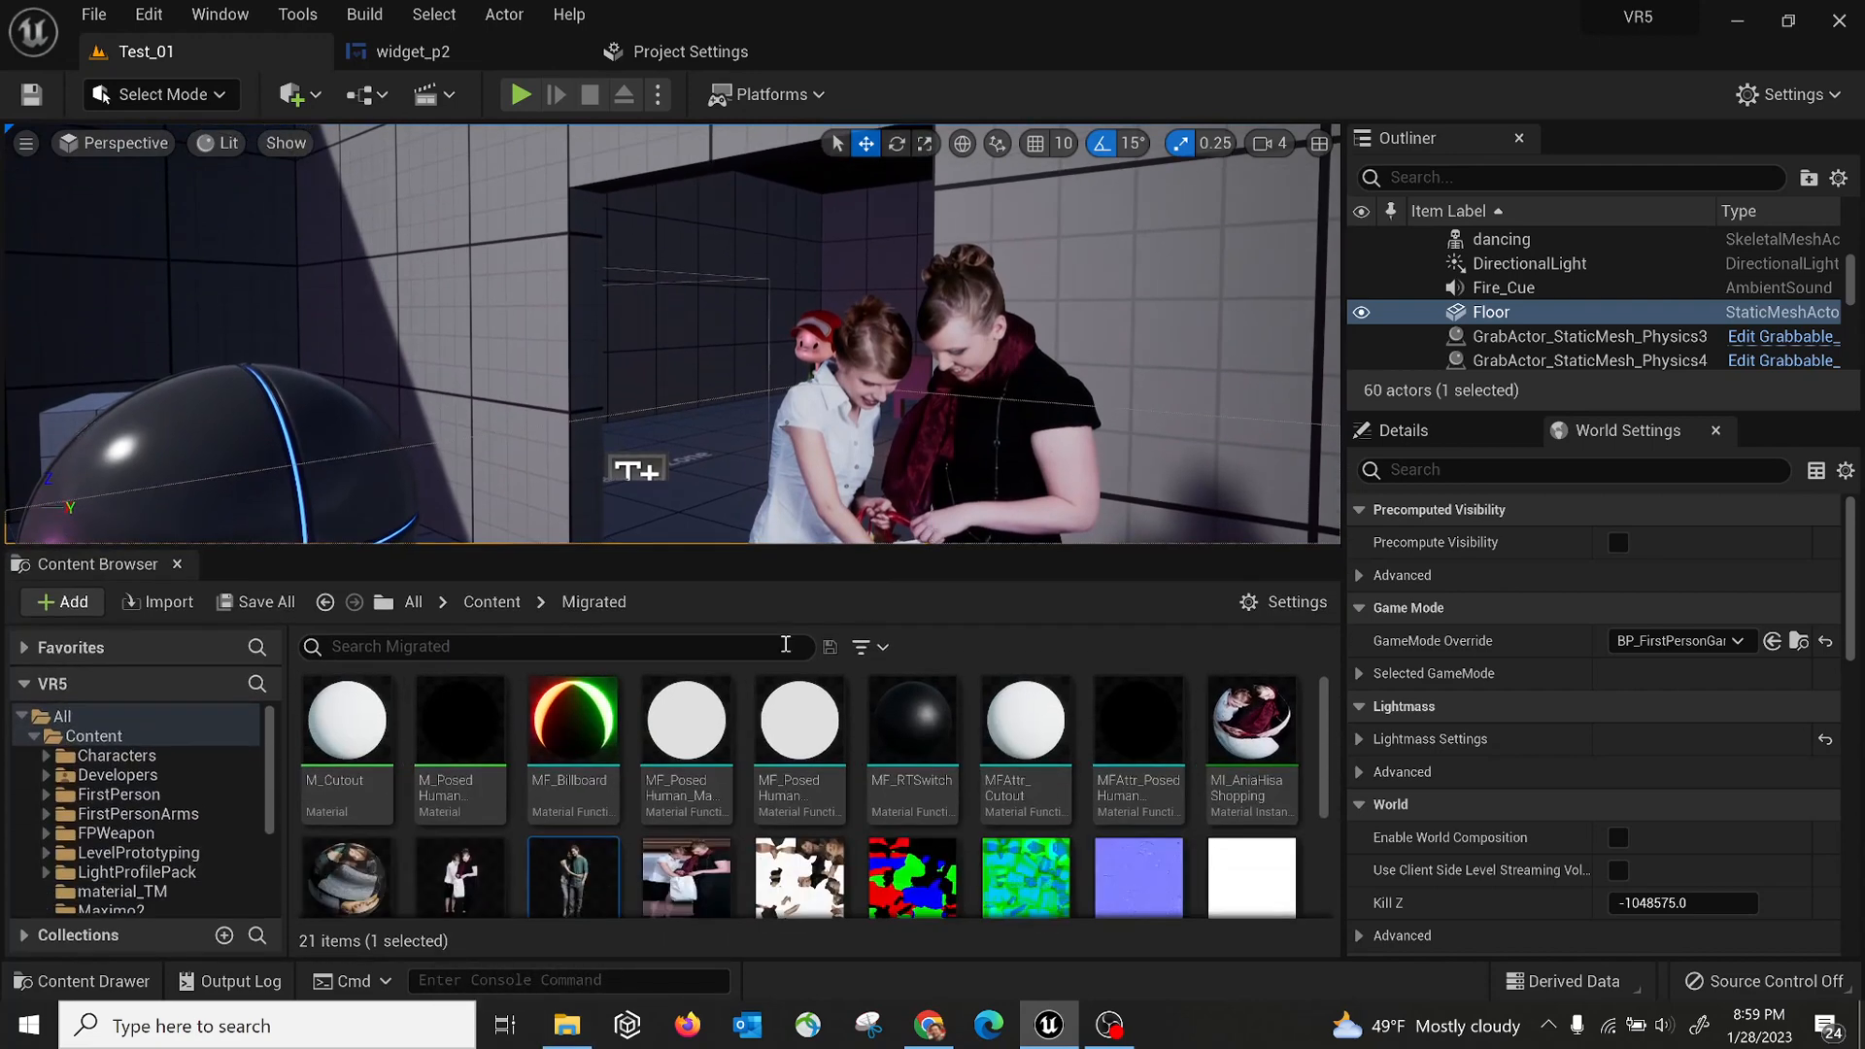
click(114, 835)
scroll(131, 871, down, 2)
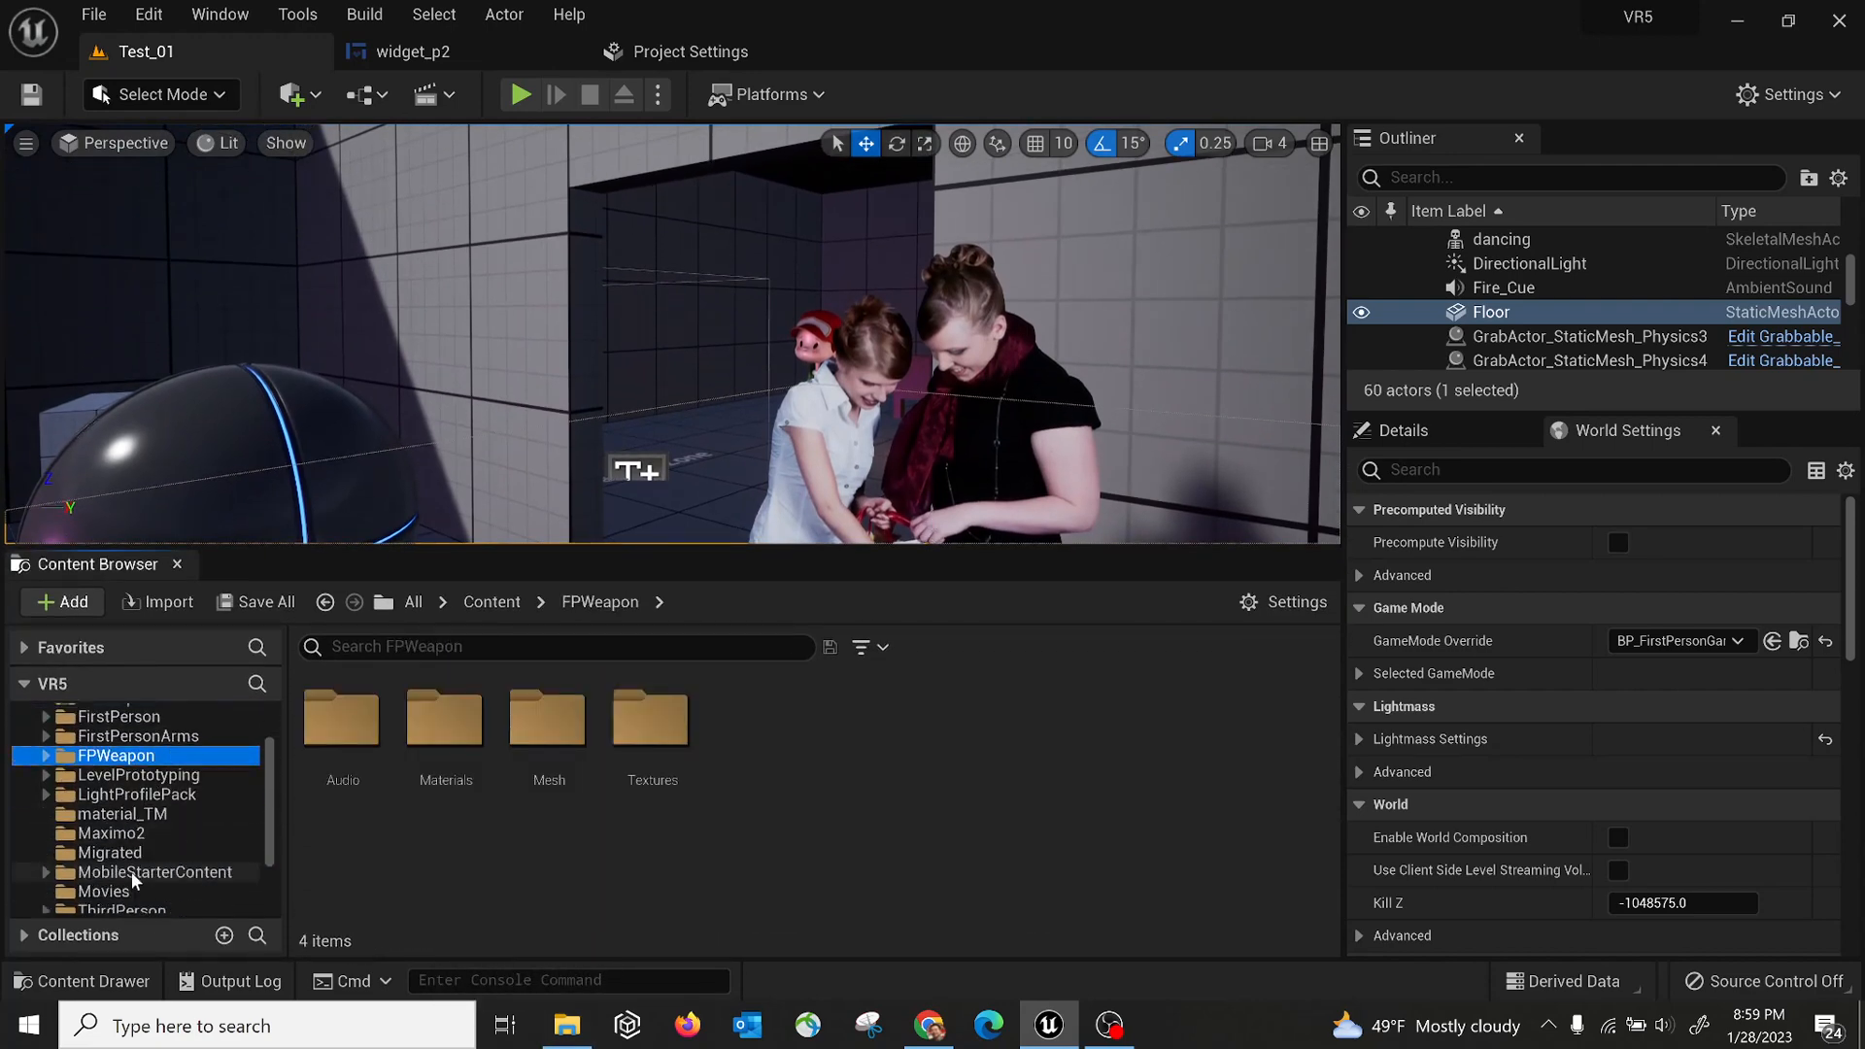
click(142, 852)
right_click(145, 852)
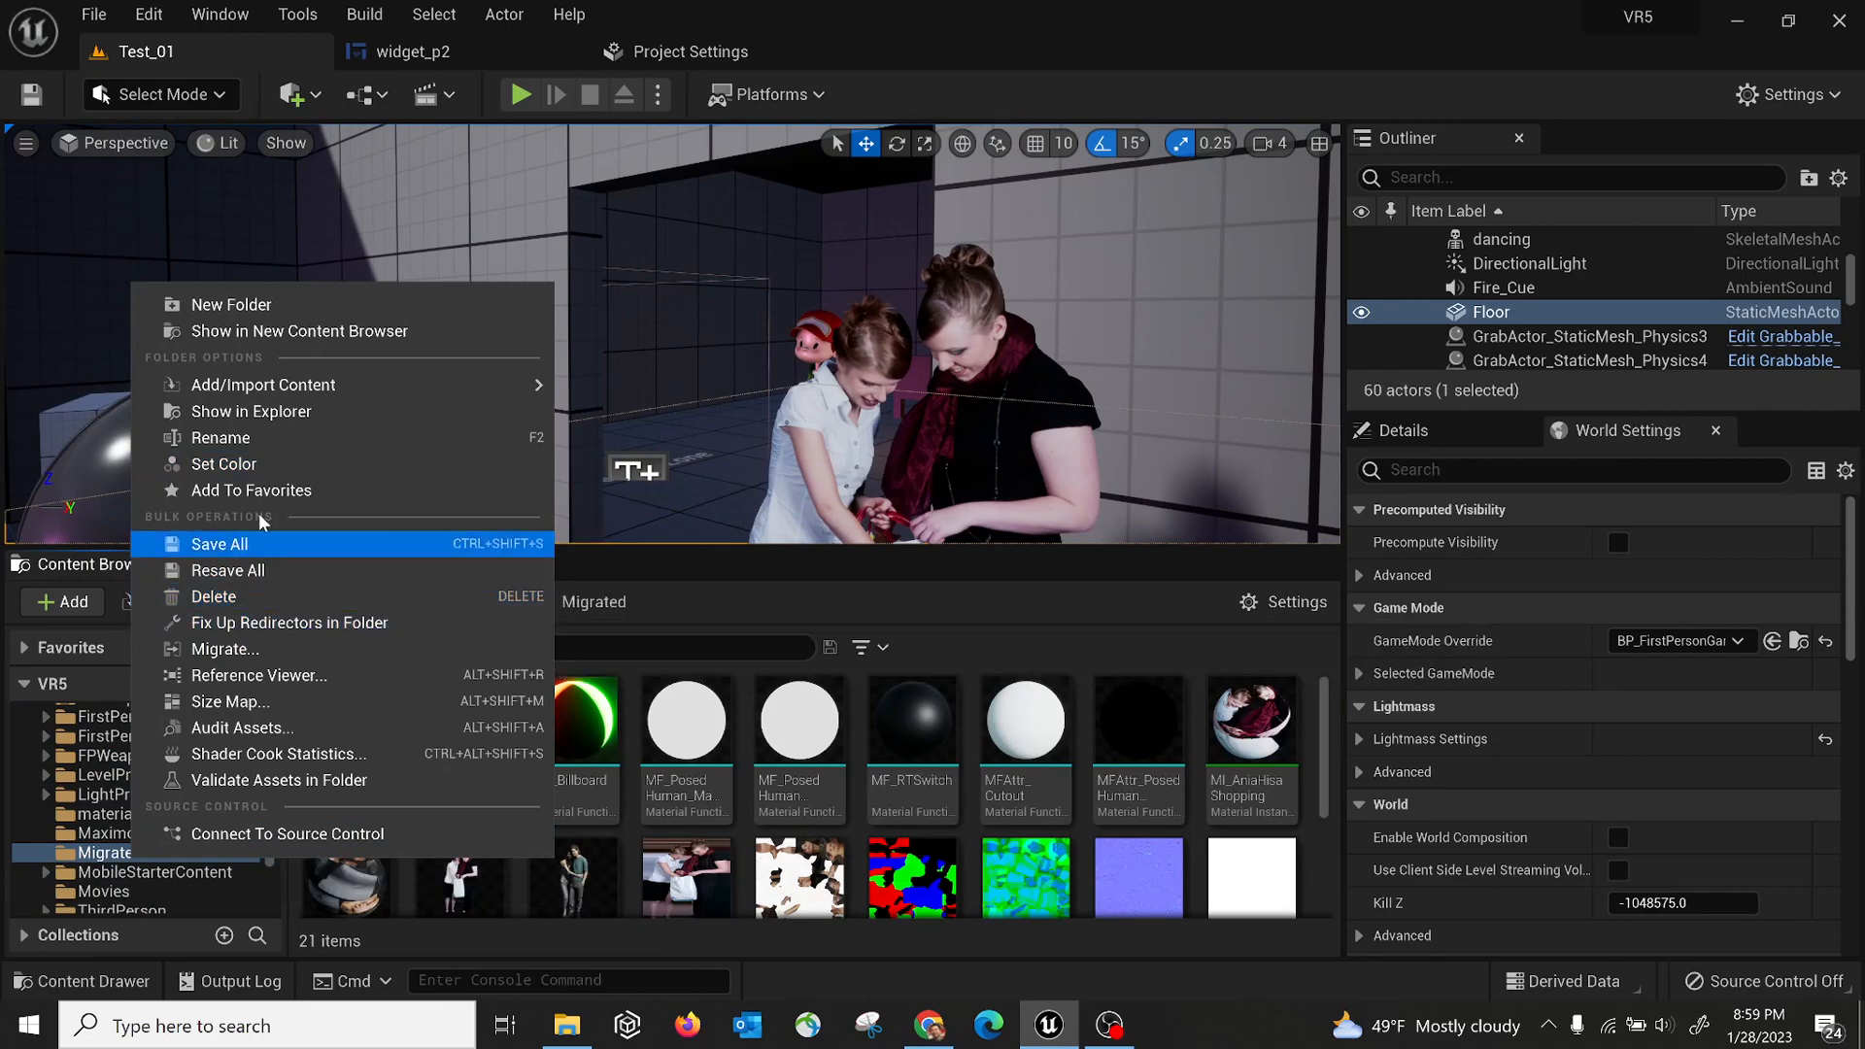
click(301, 416)
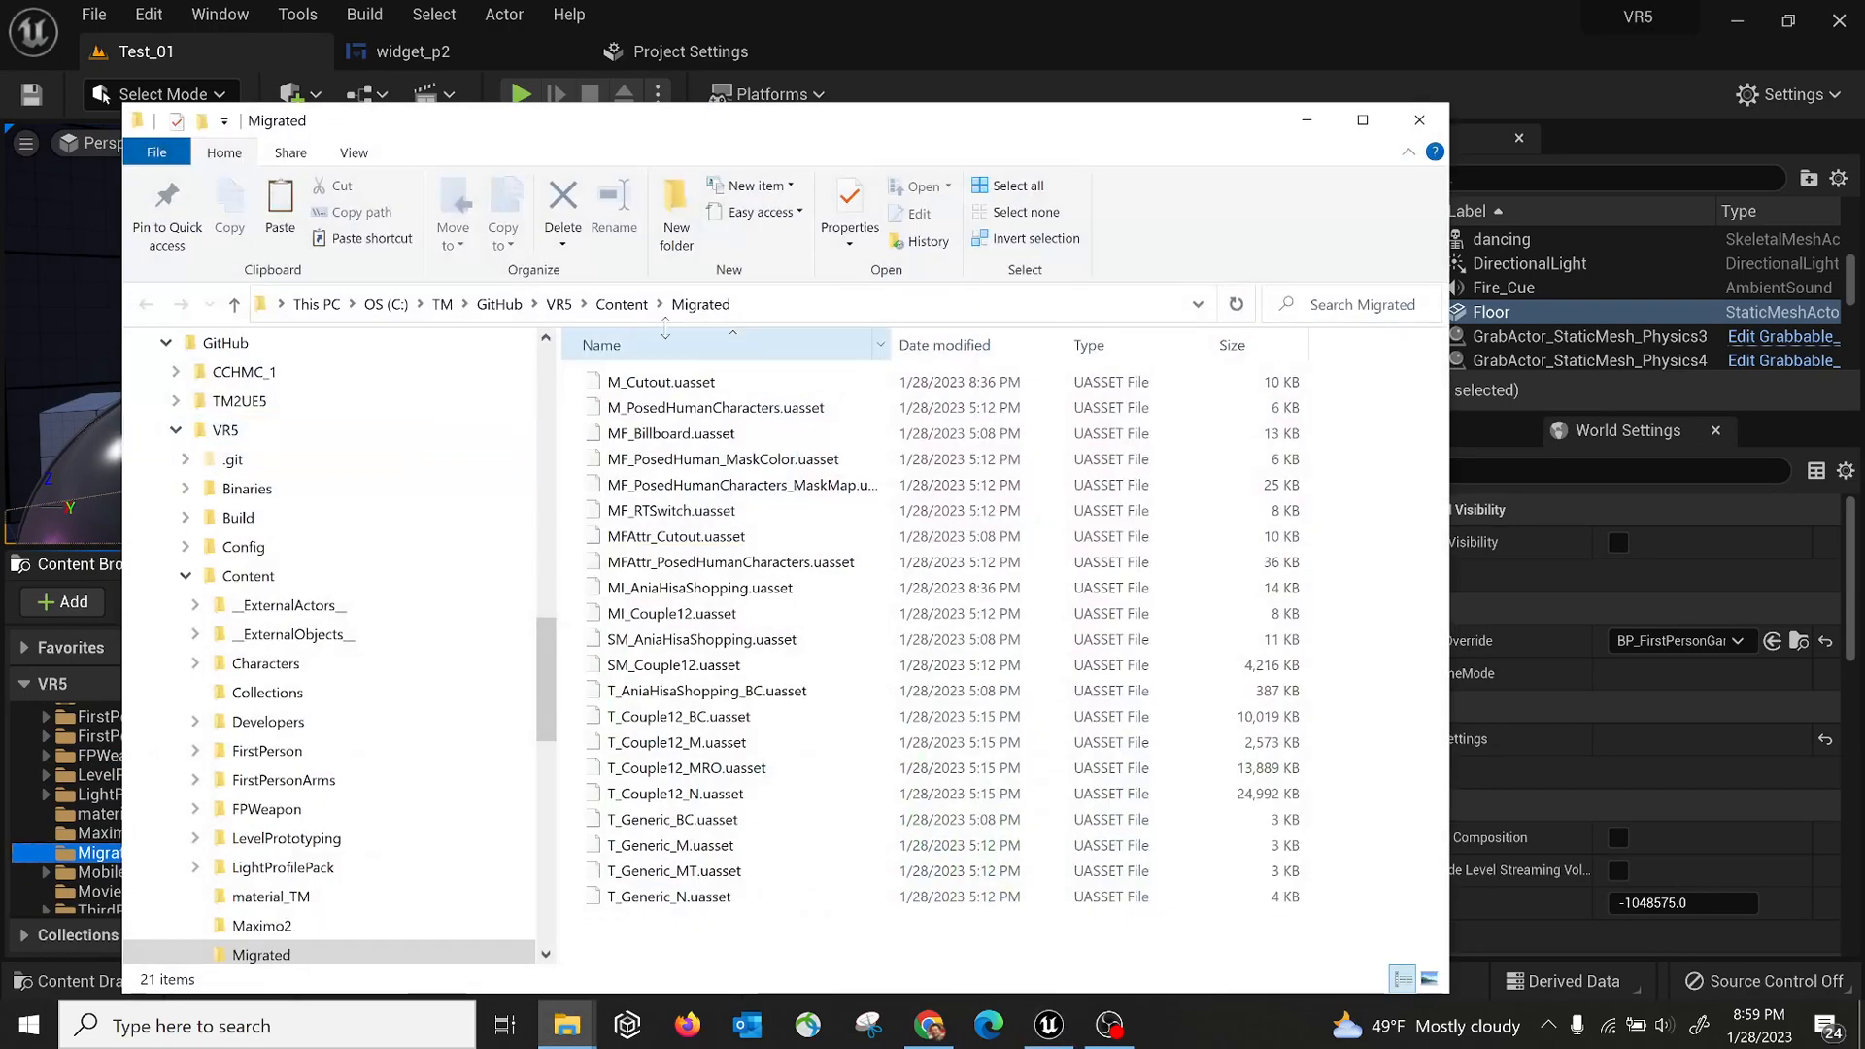
Check the Migrated folder's total size from the Content folder, and compare the file sizes of its T_Couple12 textures
click(622, 304)
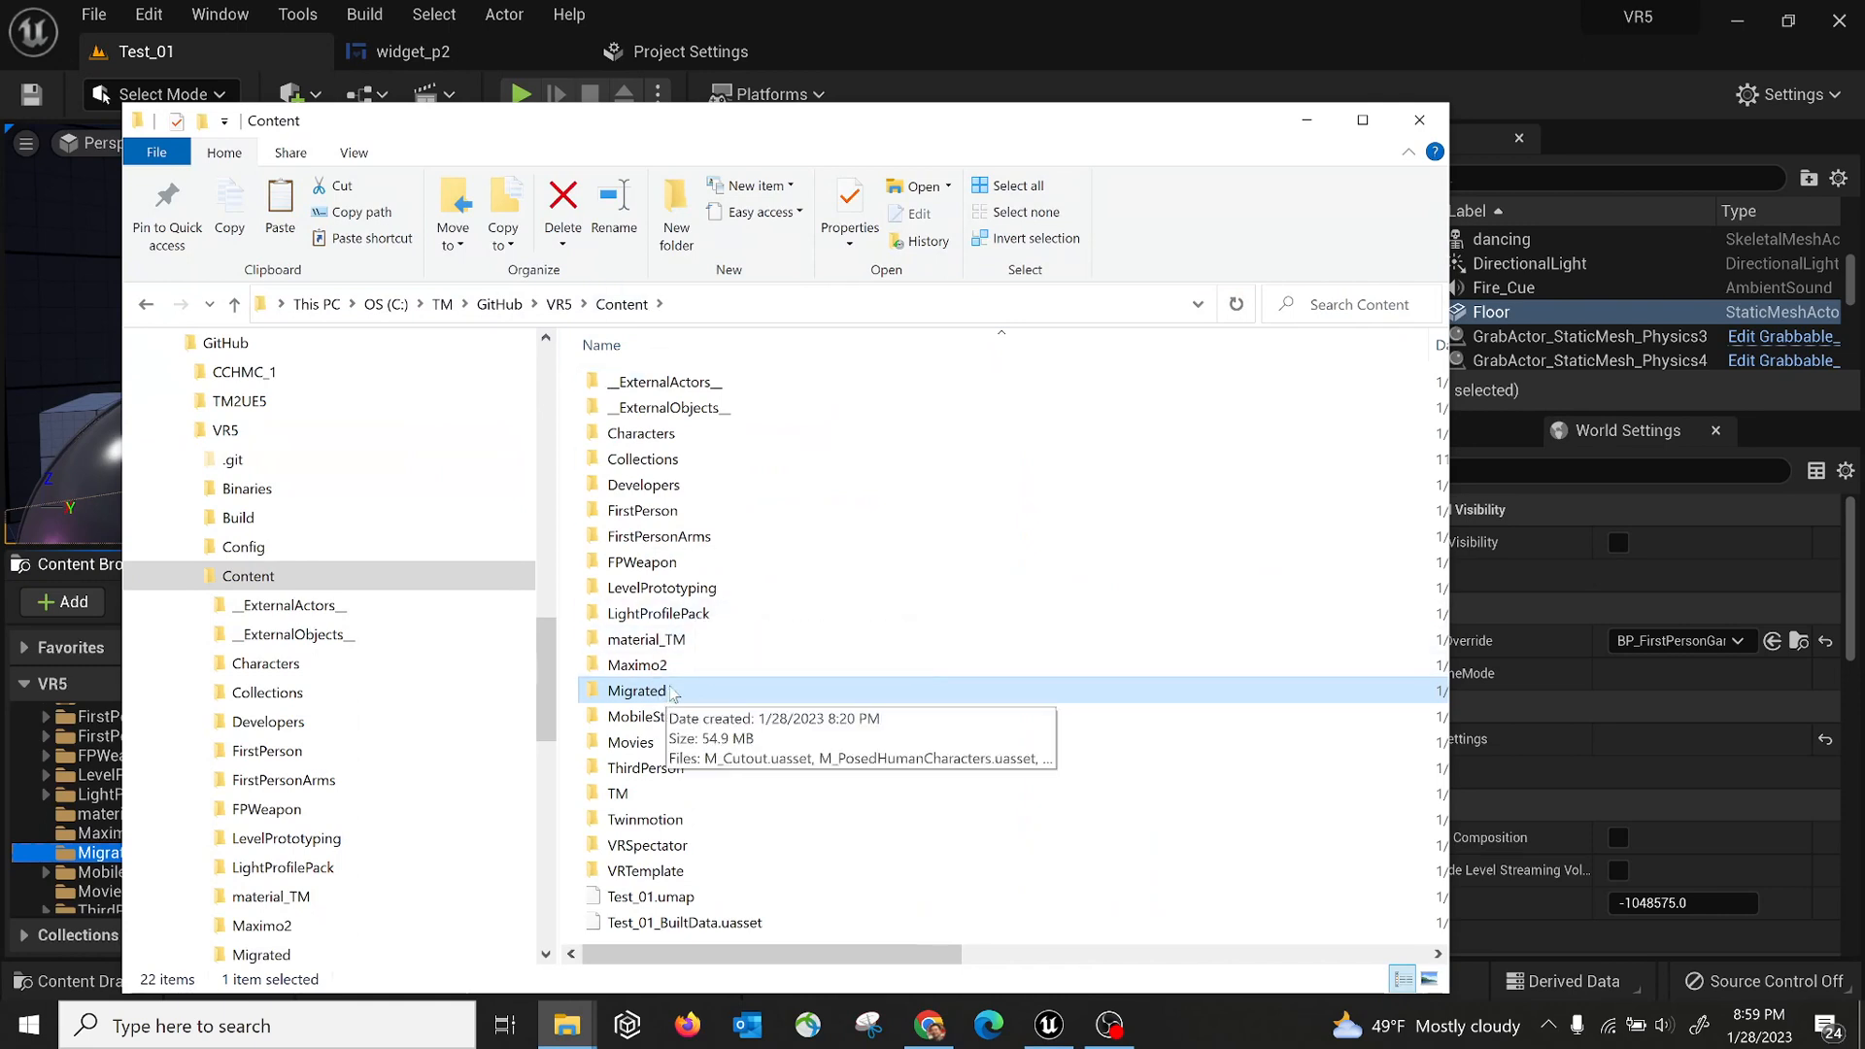
double_click(642, 690)
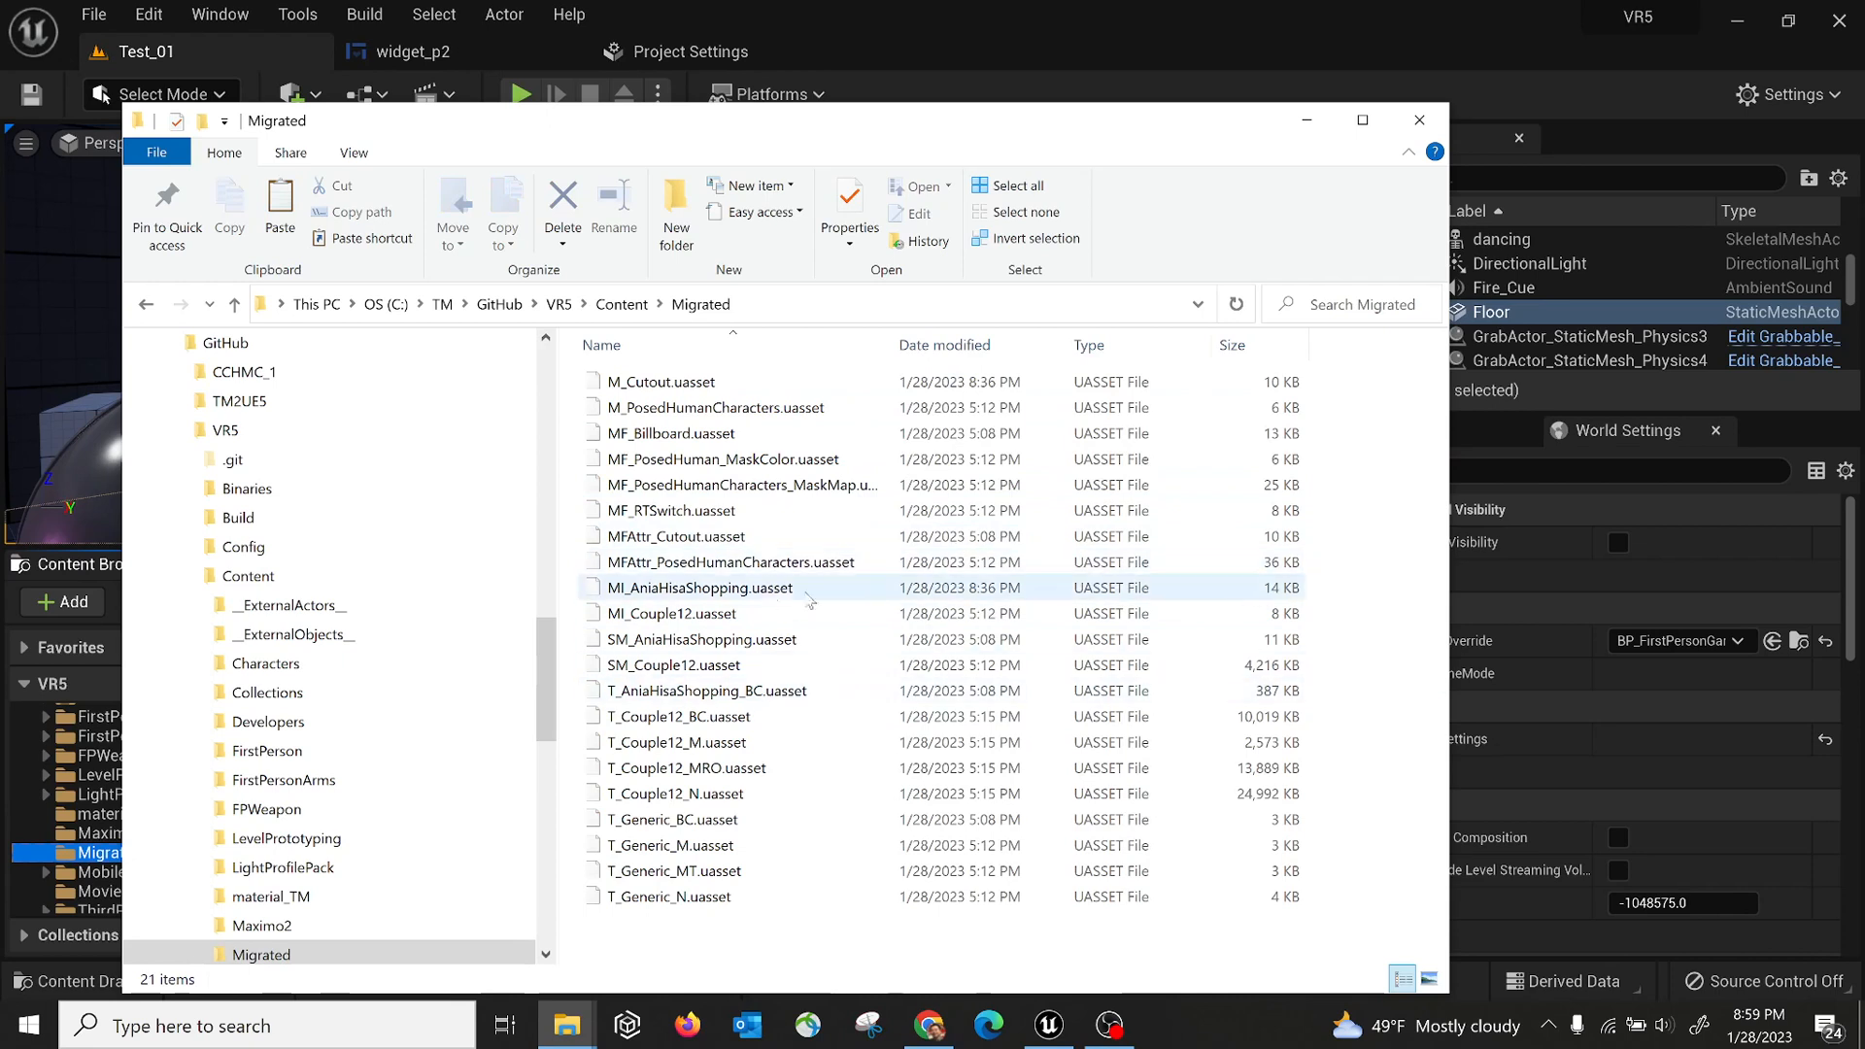
click(1147, 807)
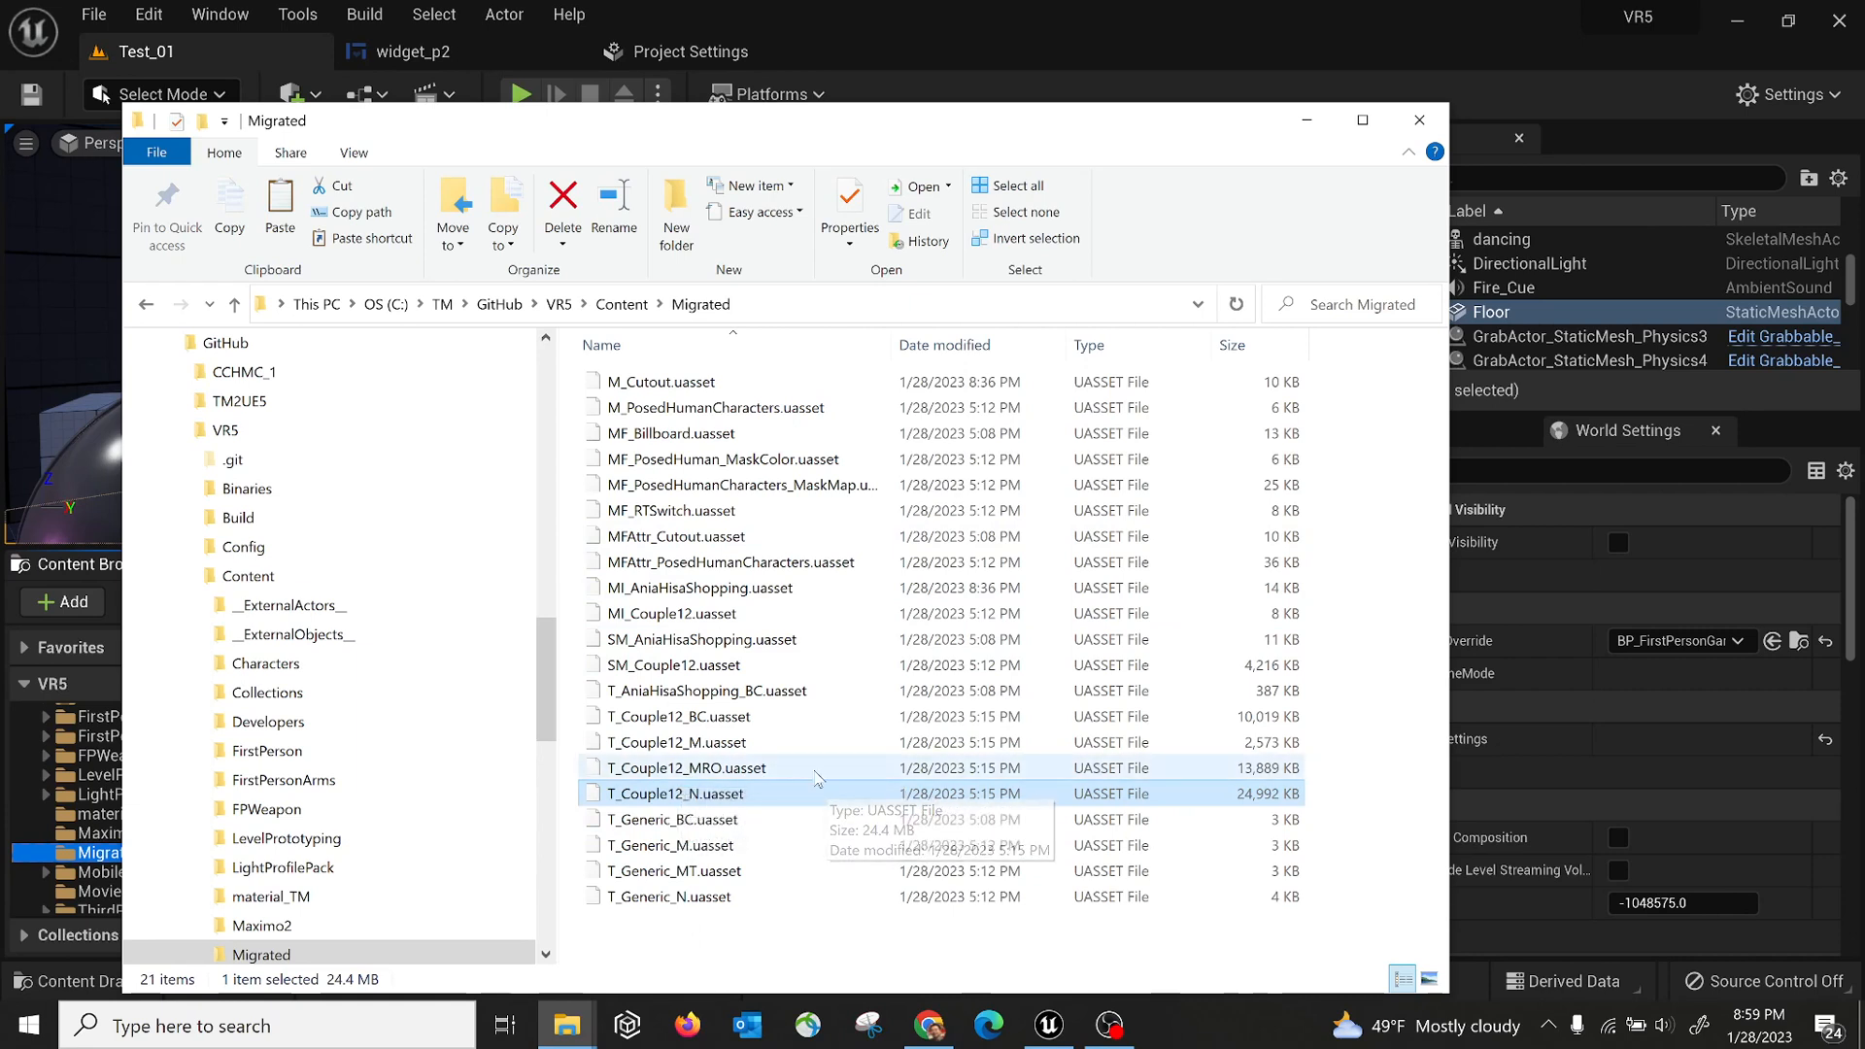
click(1248, 724)
click(1258, 735)
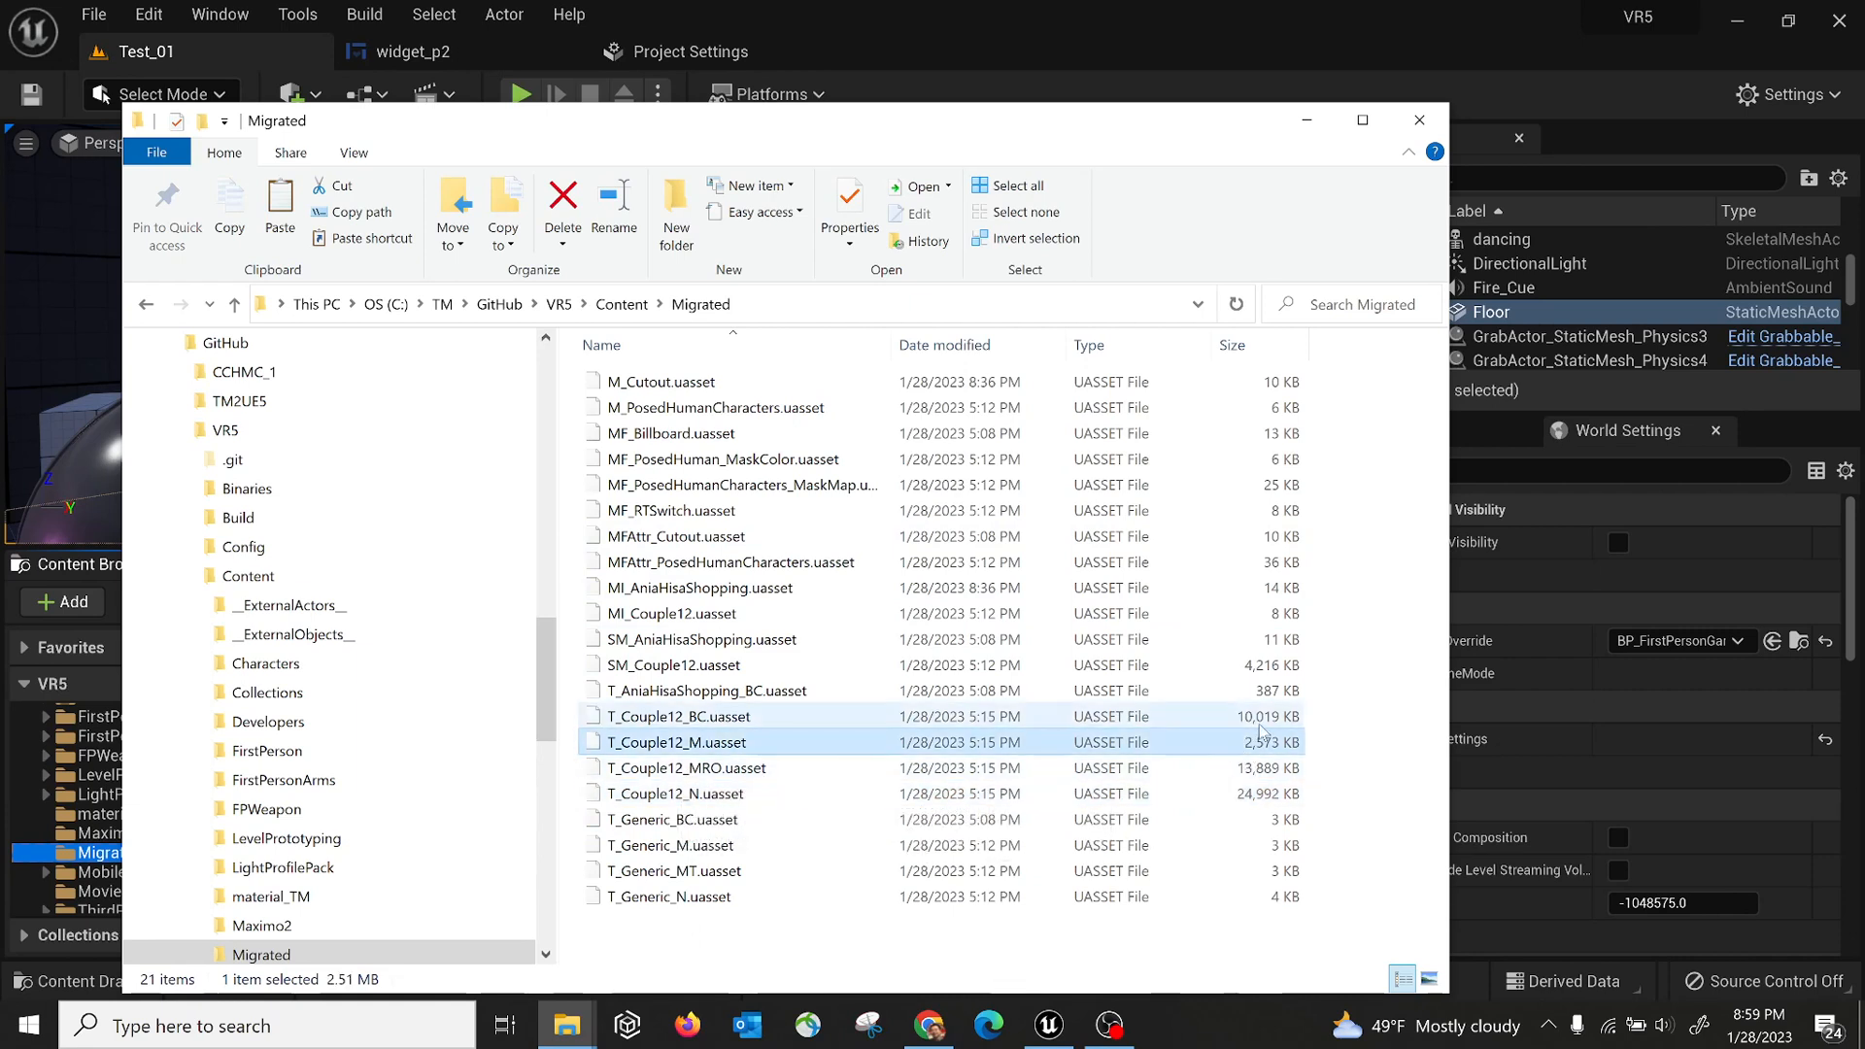
Check the file size of the T_Couple12_BC texture, and open the Unreal folder inside TM
click(1258, 718)
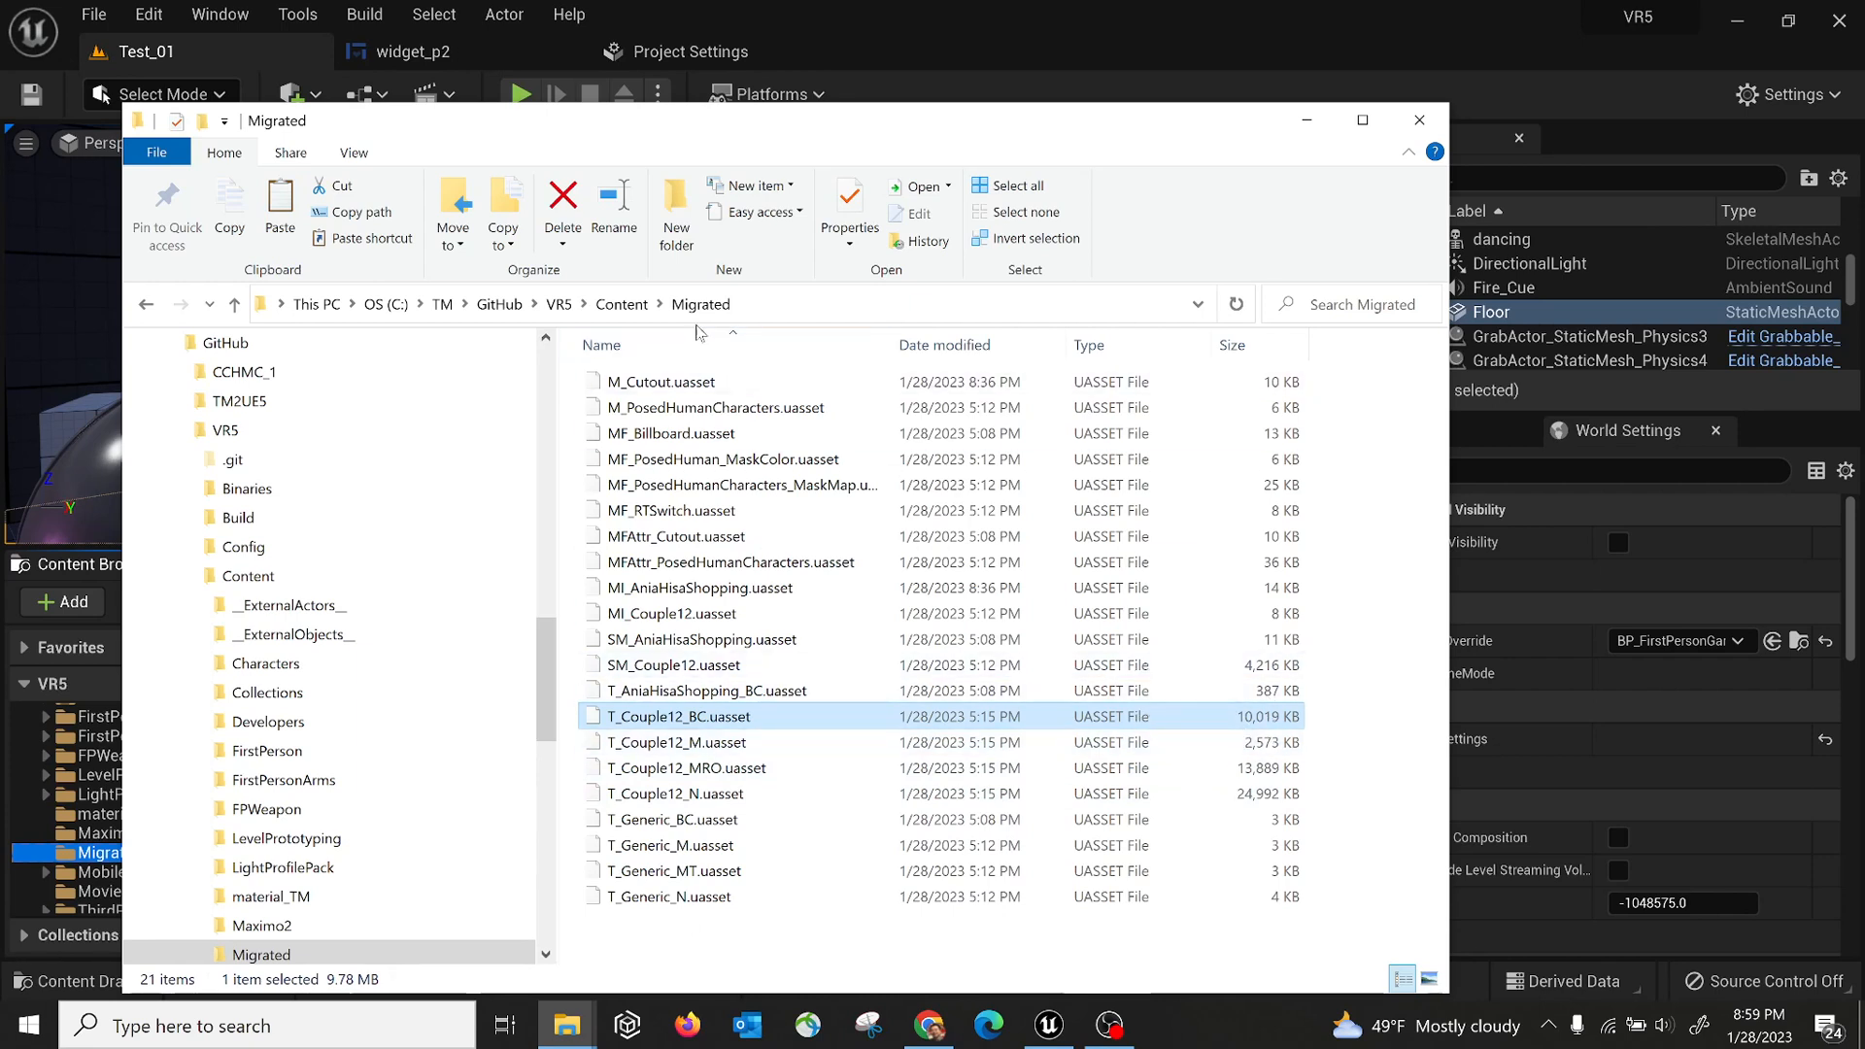
click(441, 304)
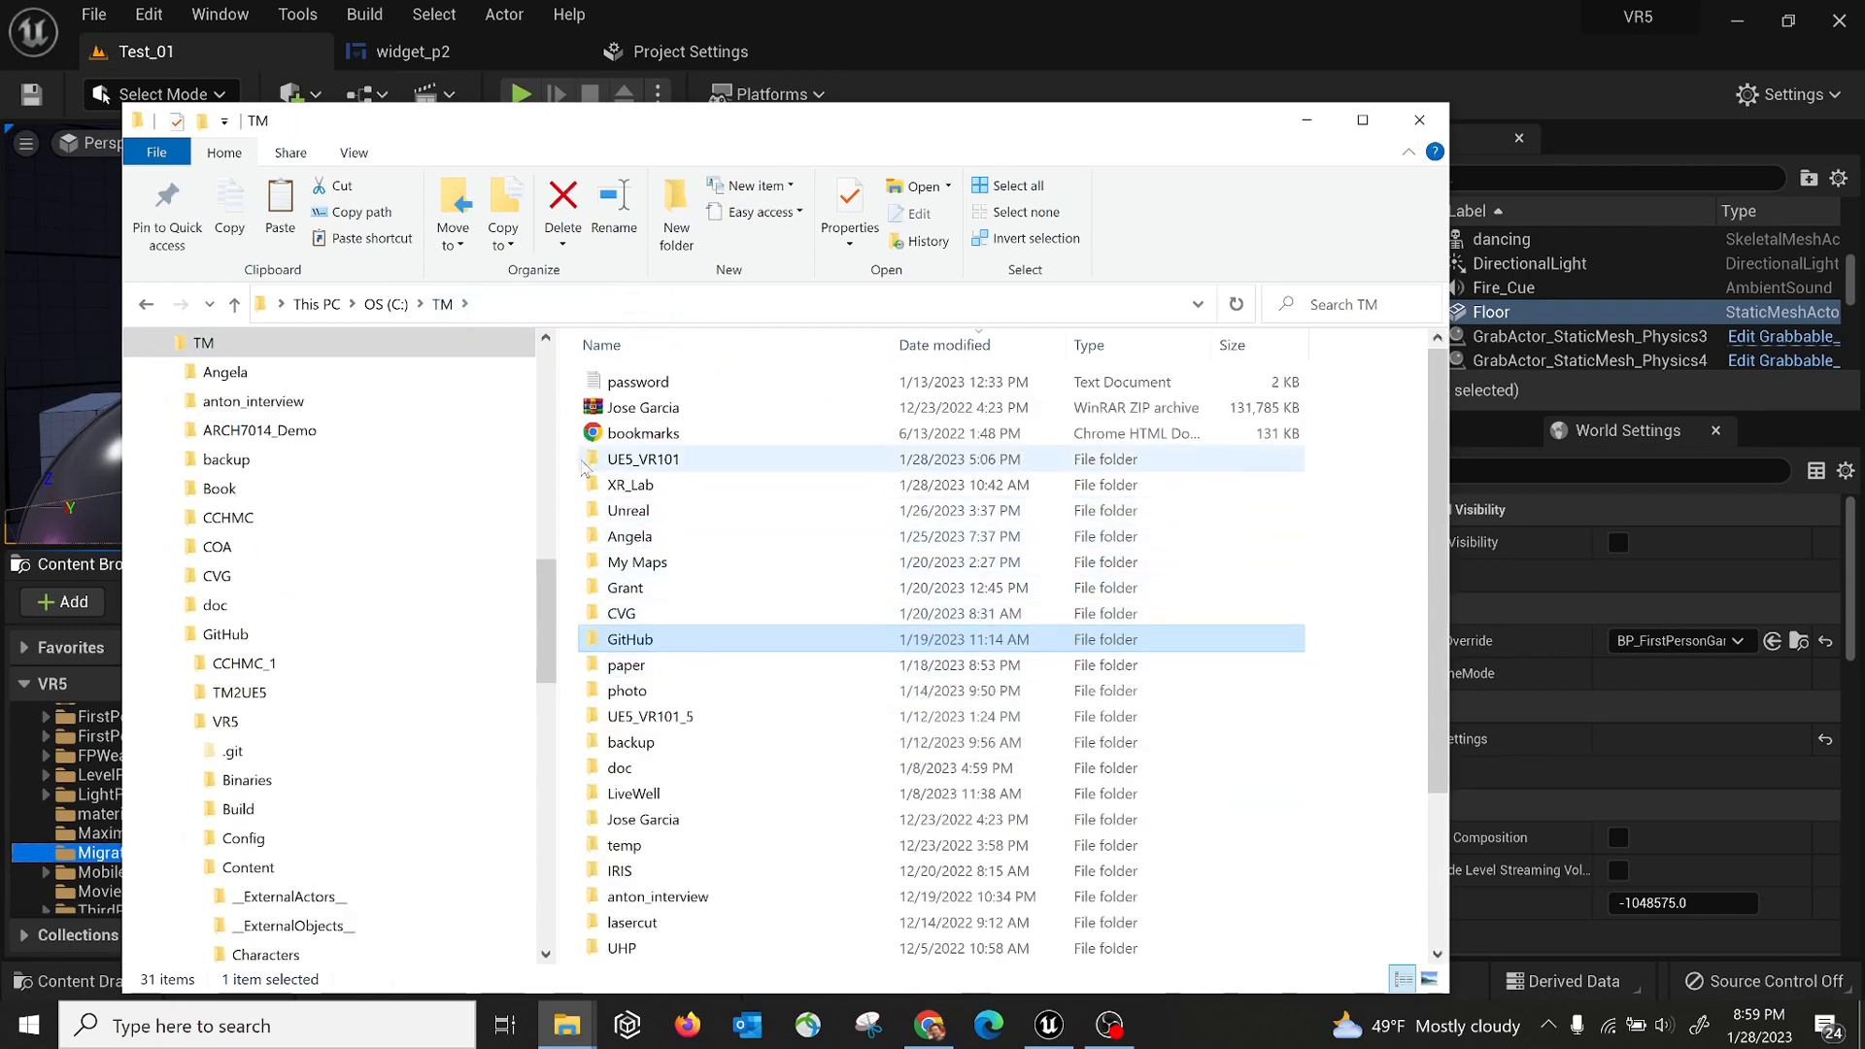
click(708, 589)
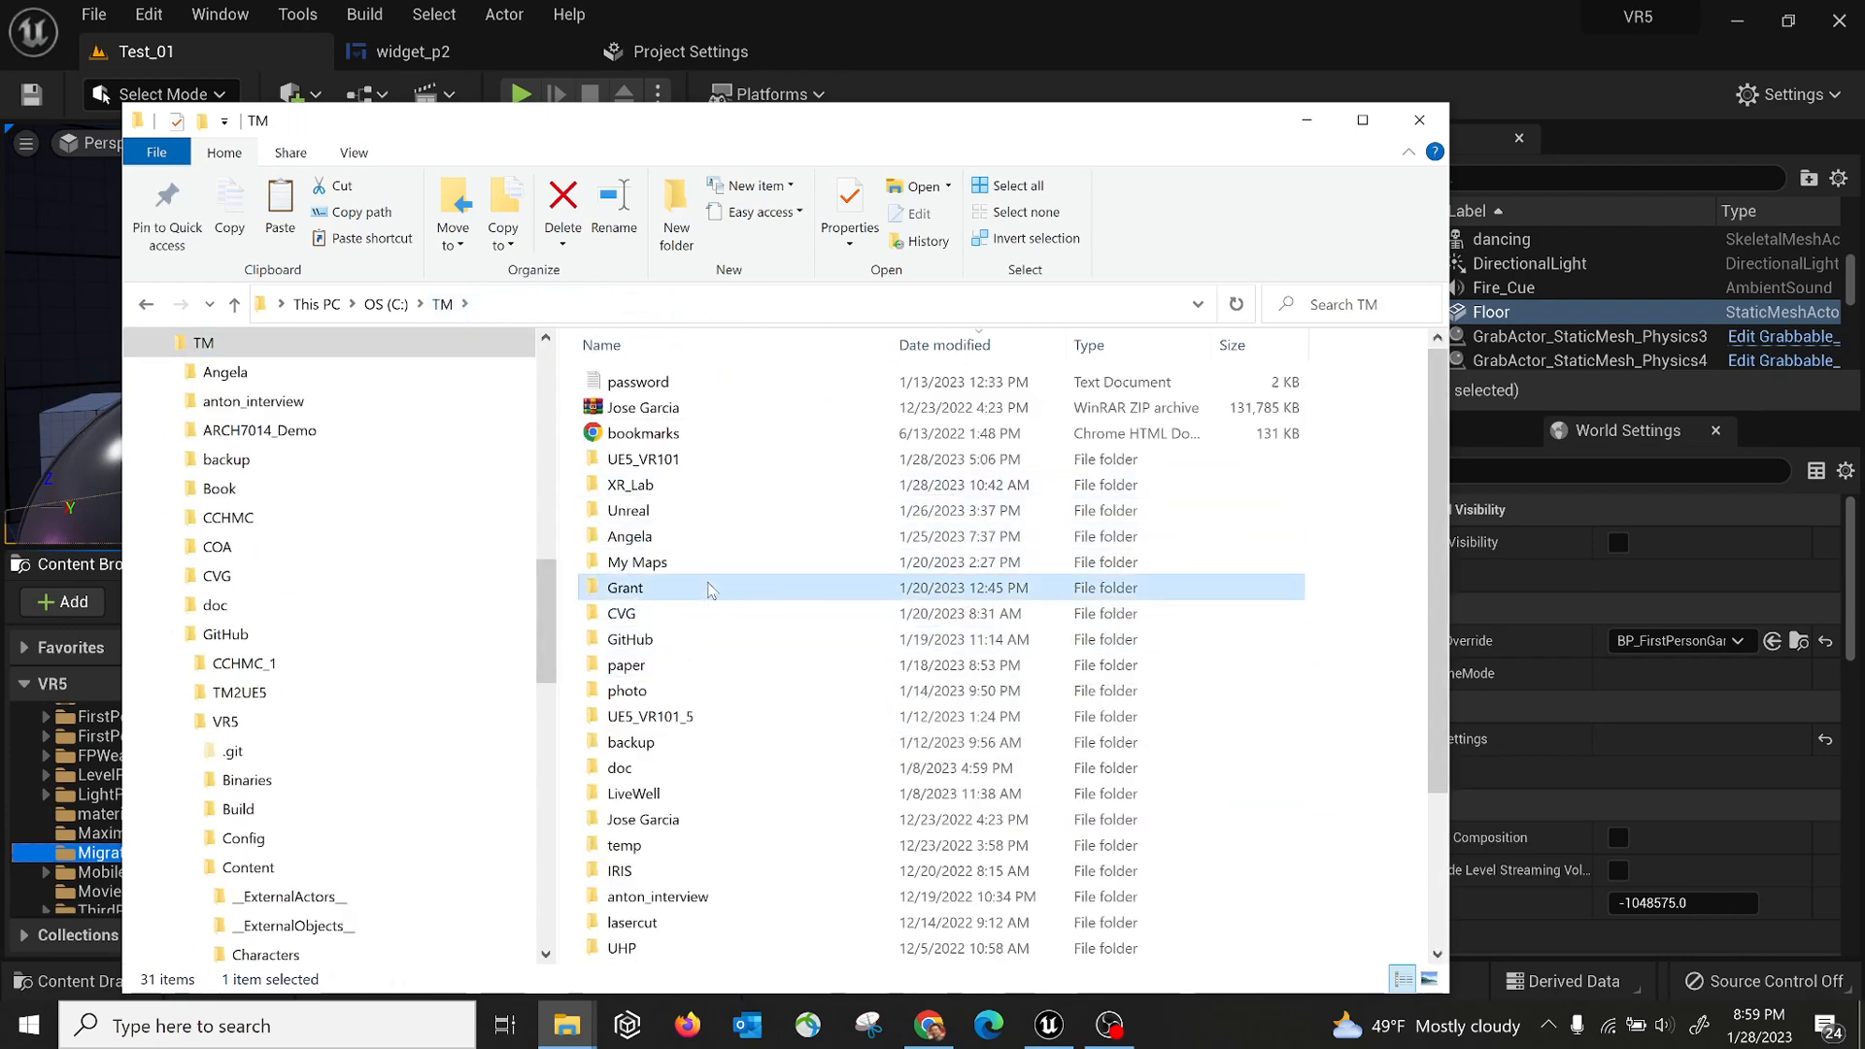
click(715, 637)
double_click(666, 642)
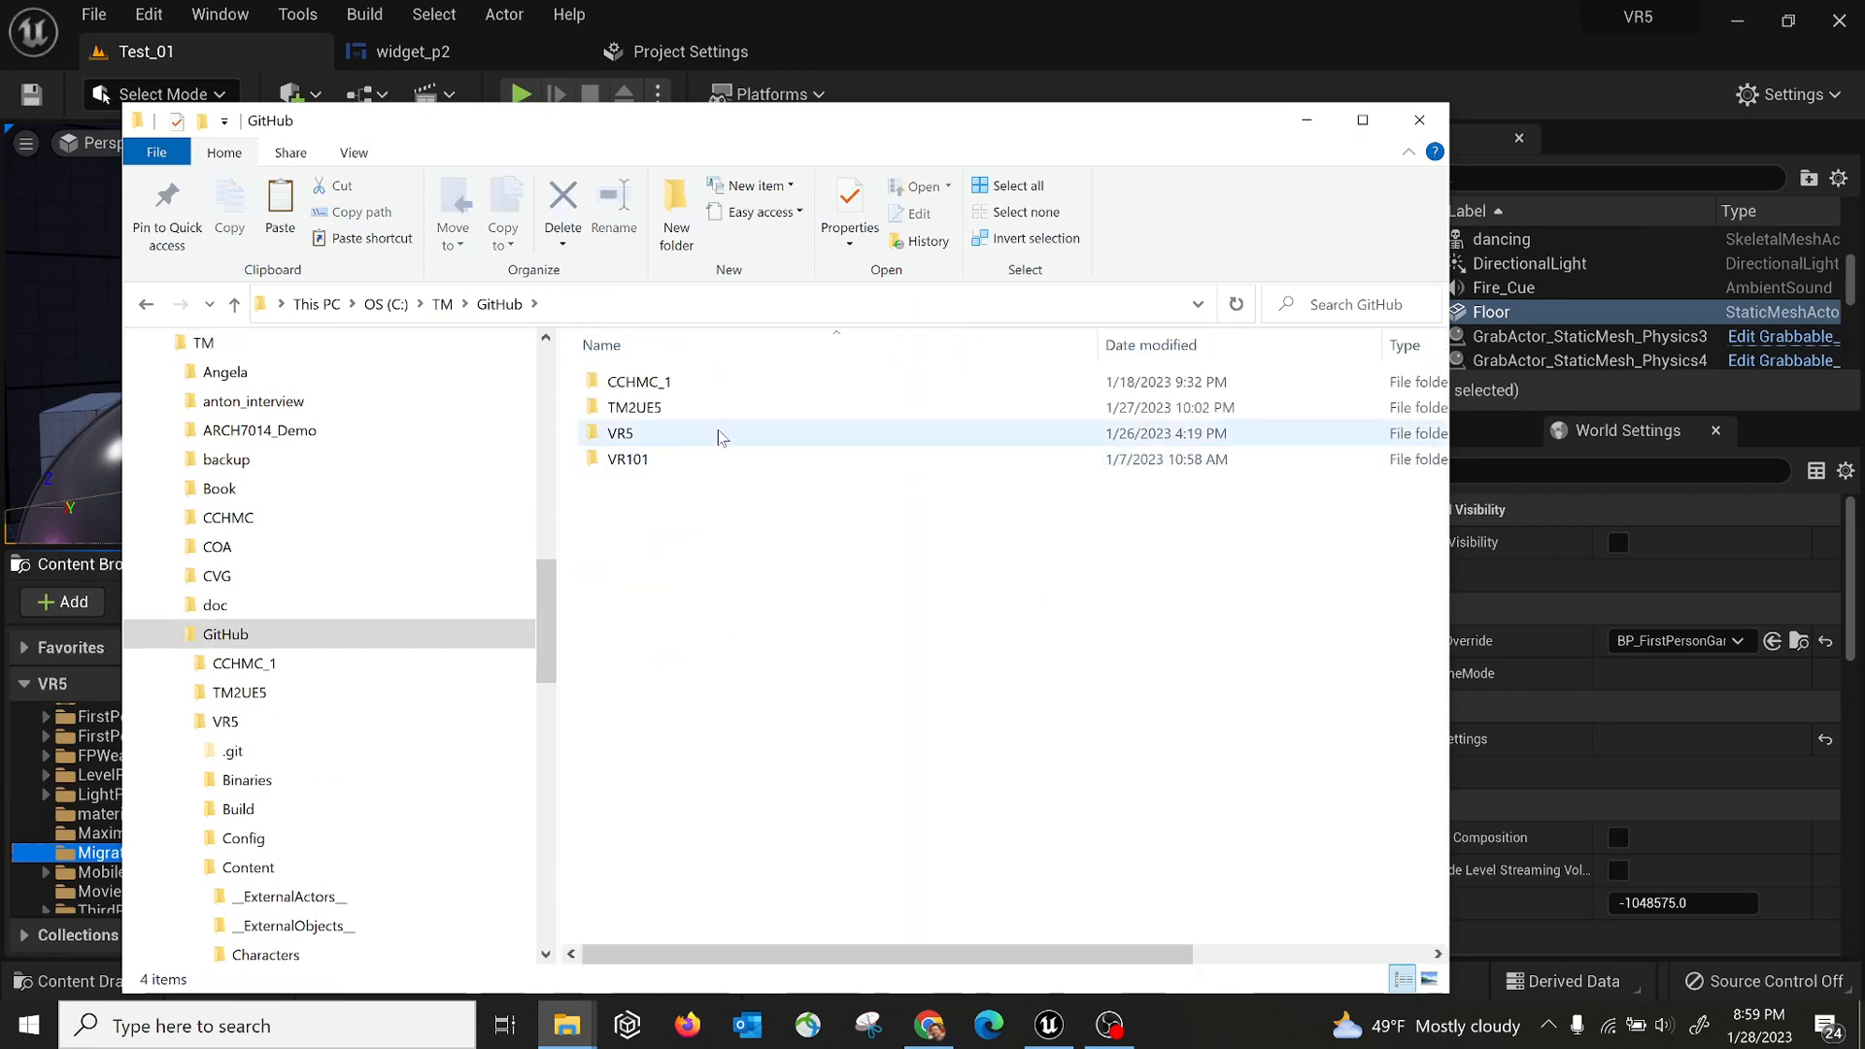
click(442, 305)
click(667, 513)
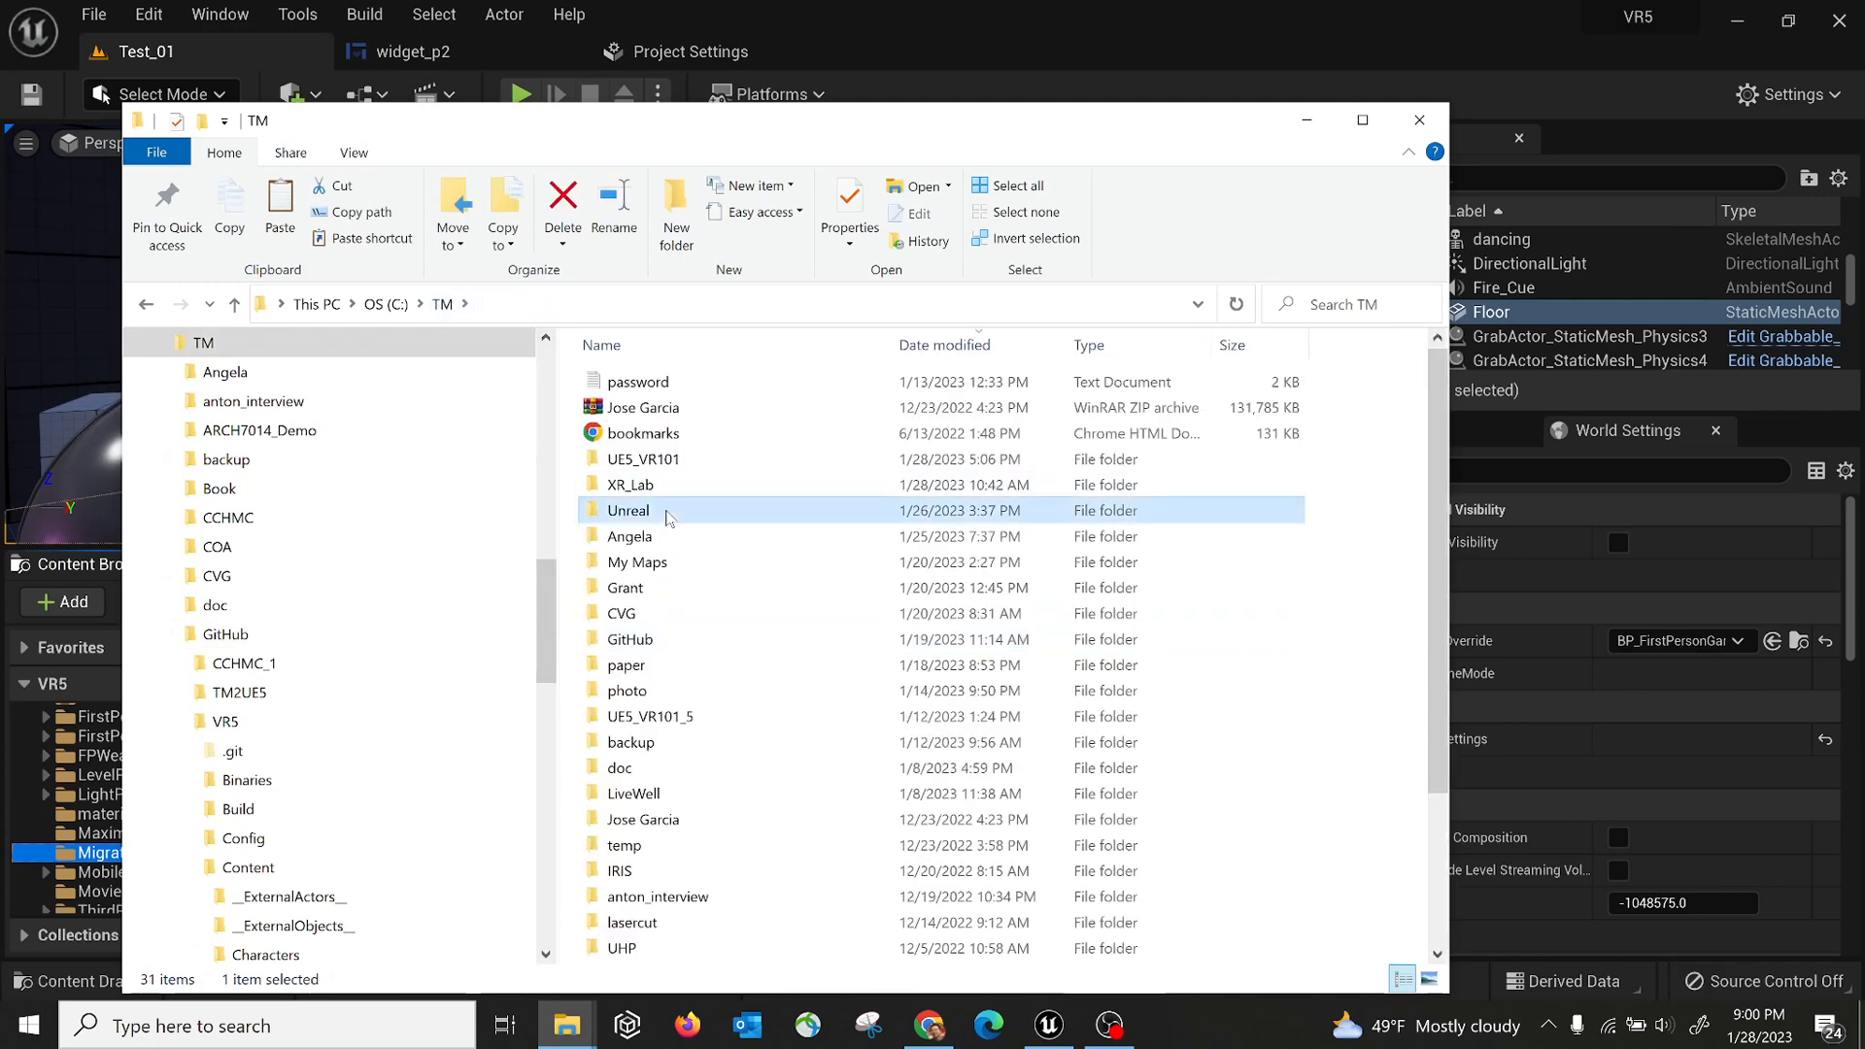
double_click(790, 517)
Open the VR5_14 build's Android_ASTC folder and check the size of VR5-arm64.apk
click(669, 792)
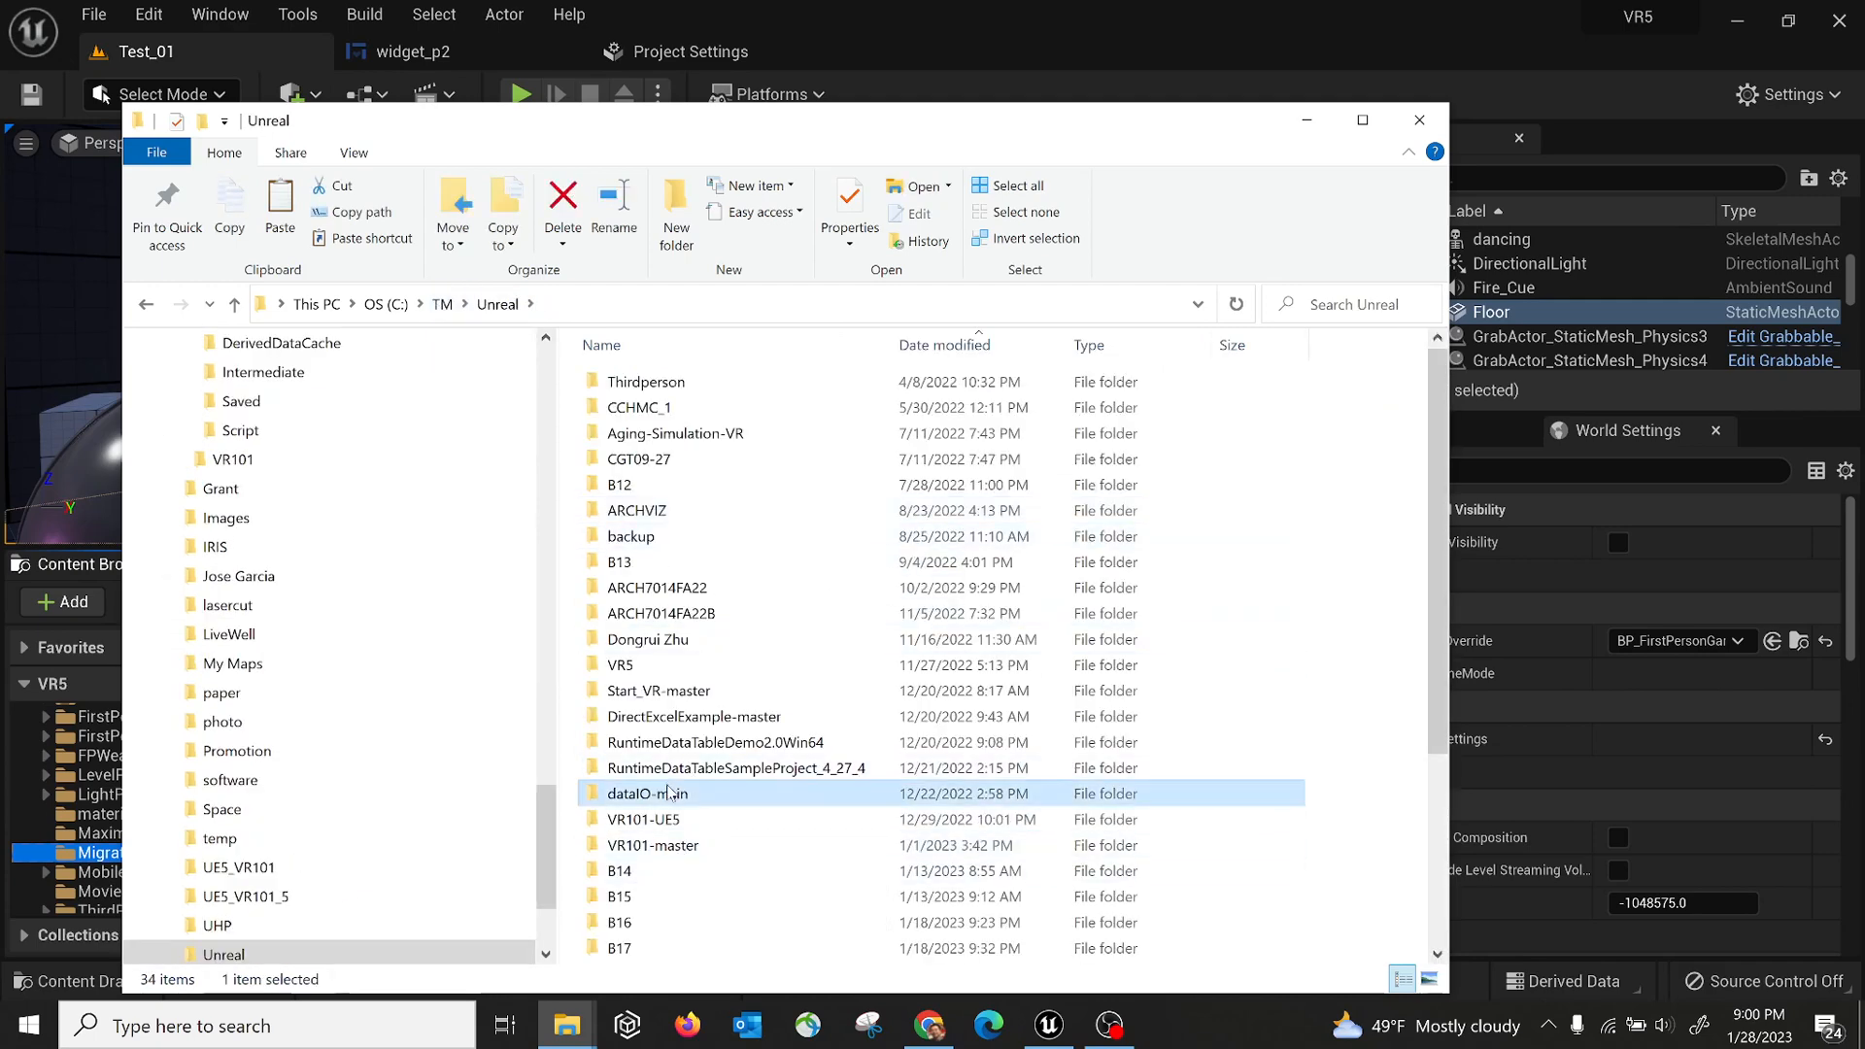
key(b)
key(b)
key(b)
key(b)
key(b)
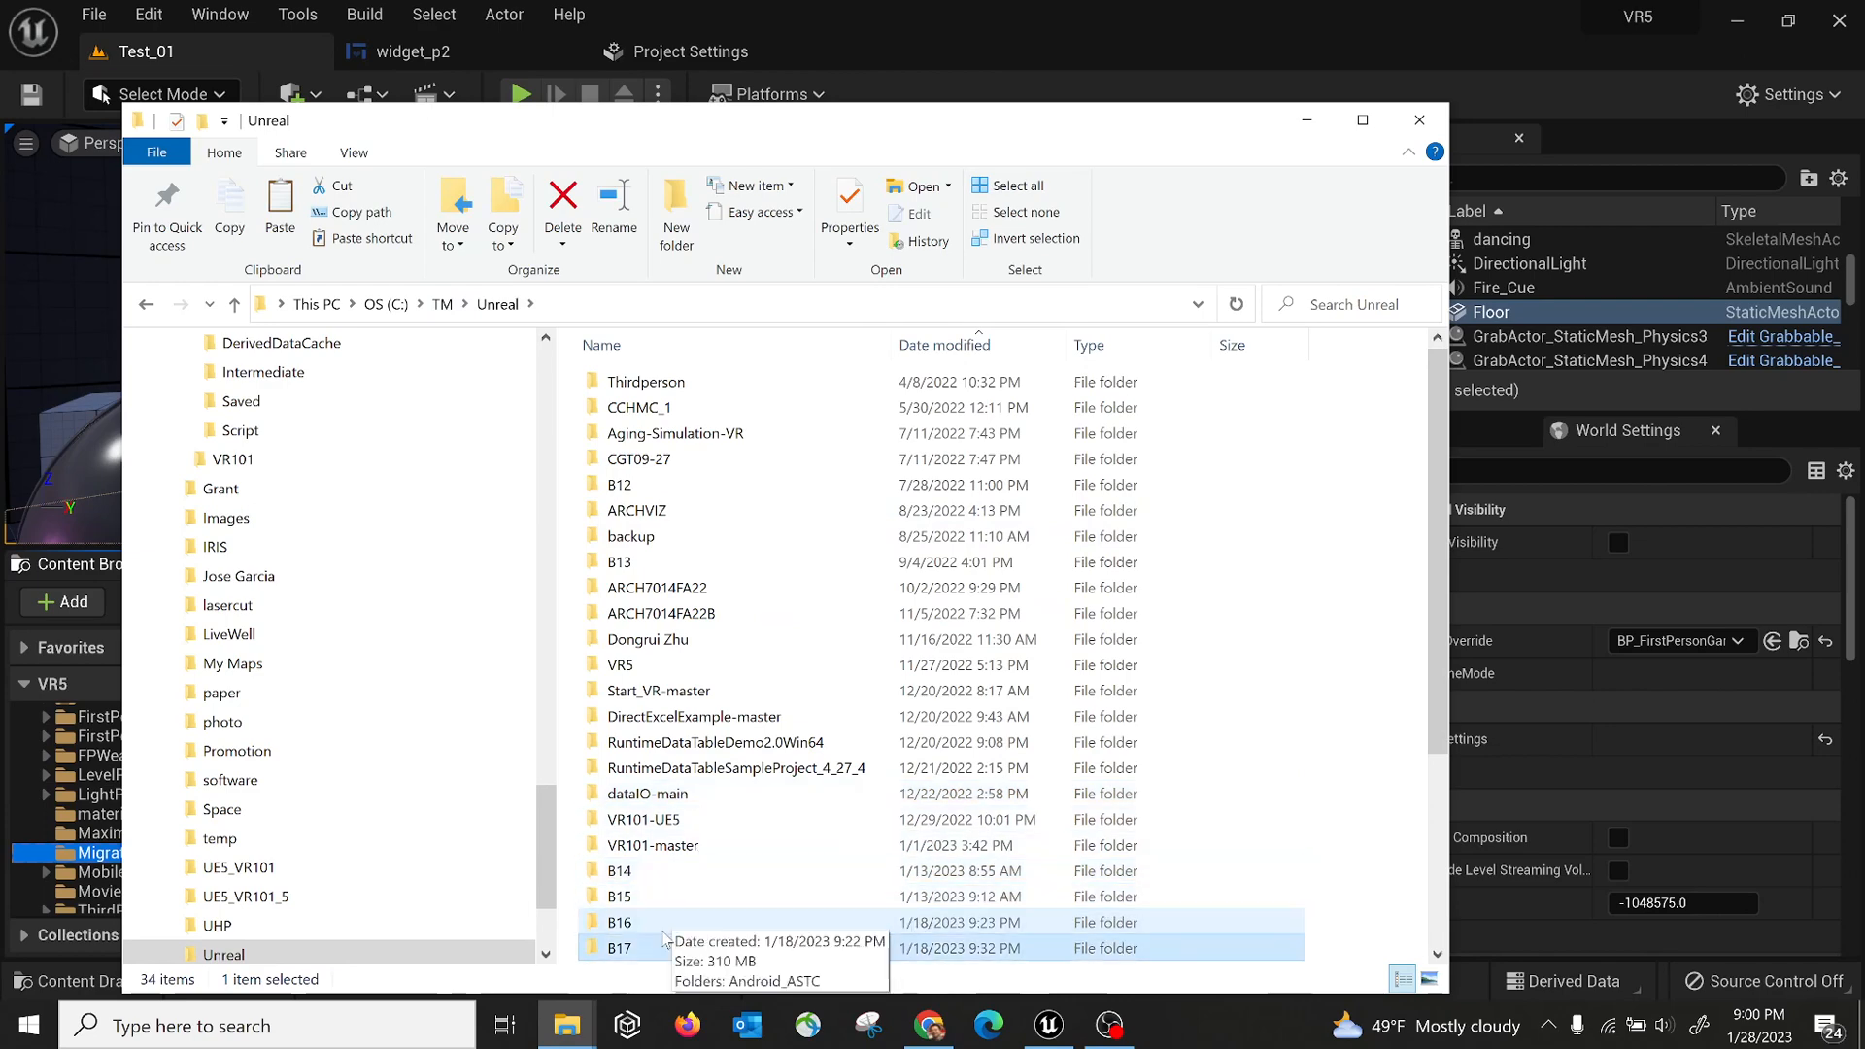
double_click(660, 698)
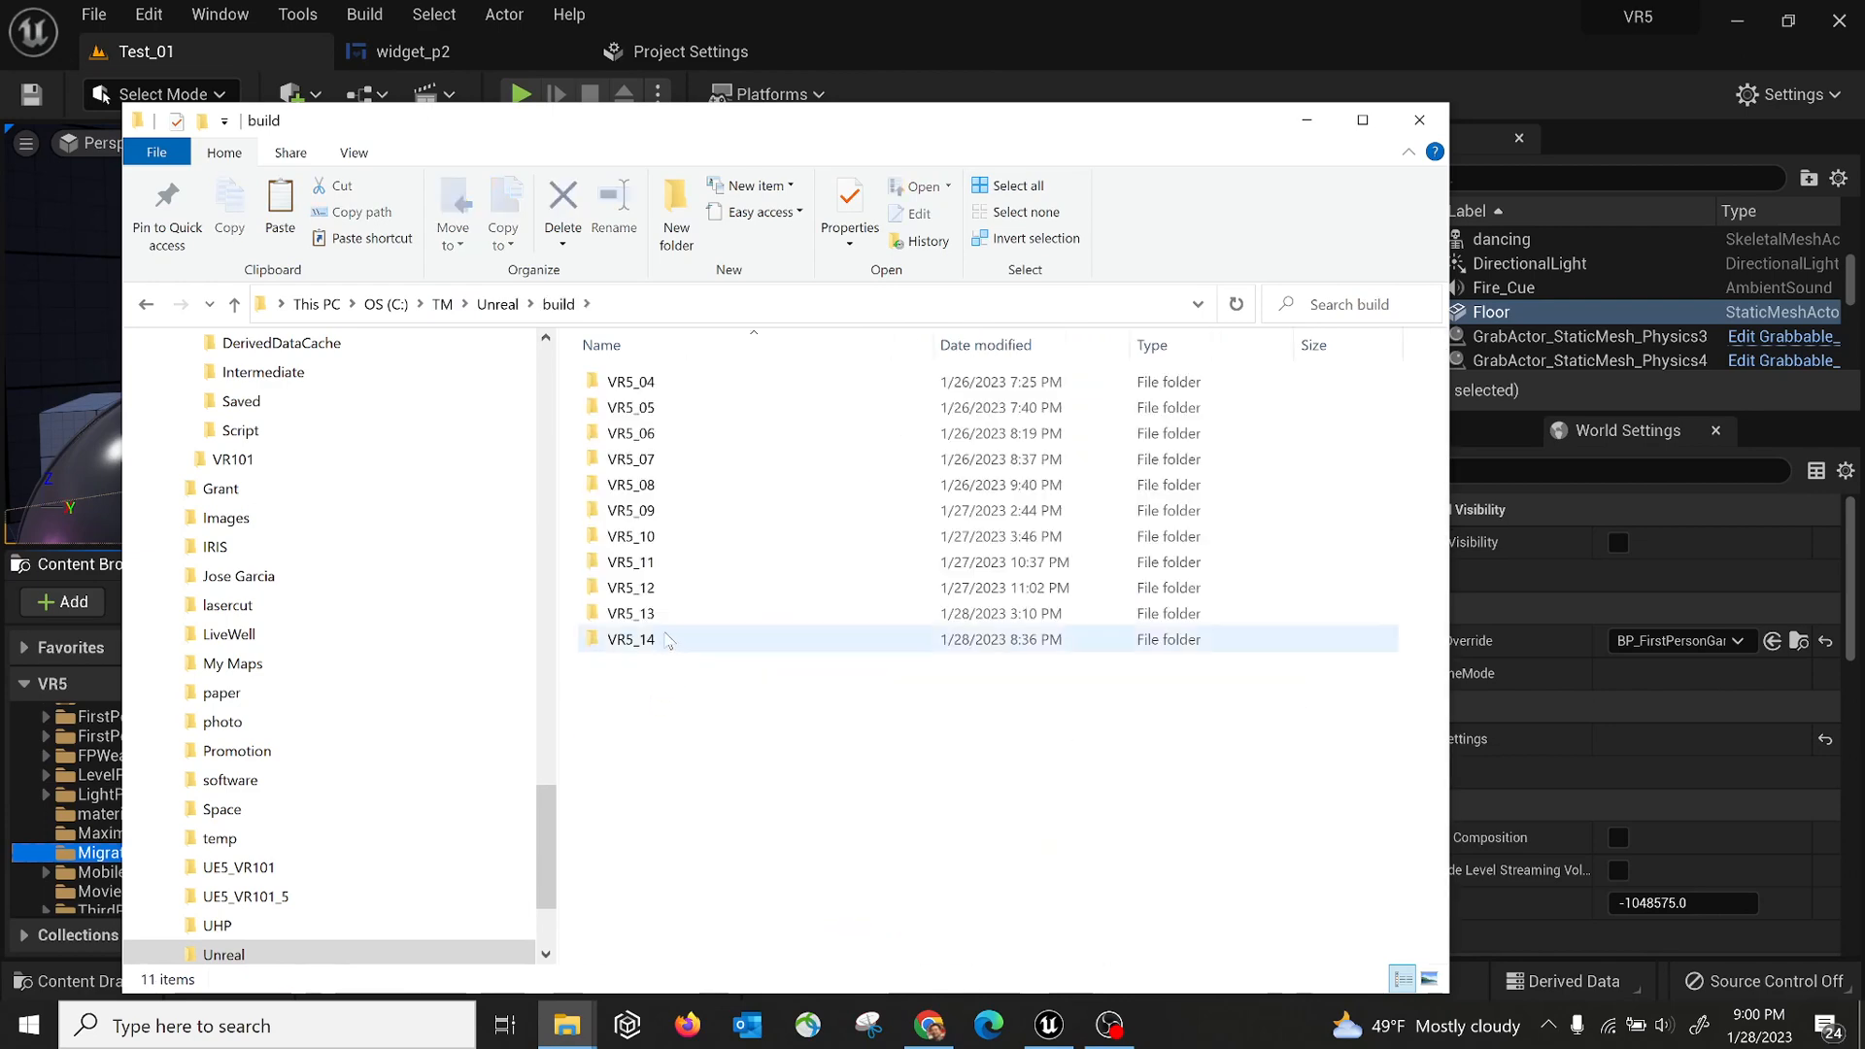
double_click(660, 644)
double_click(675, 381)
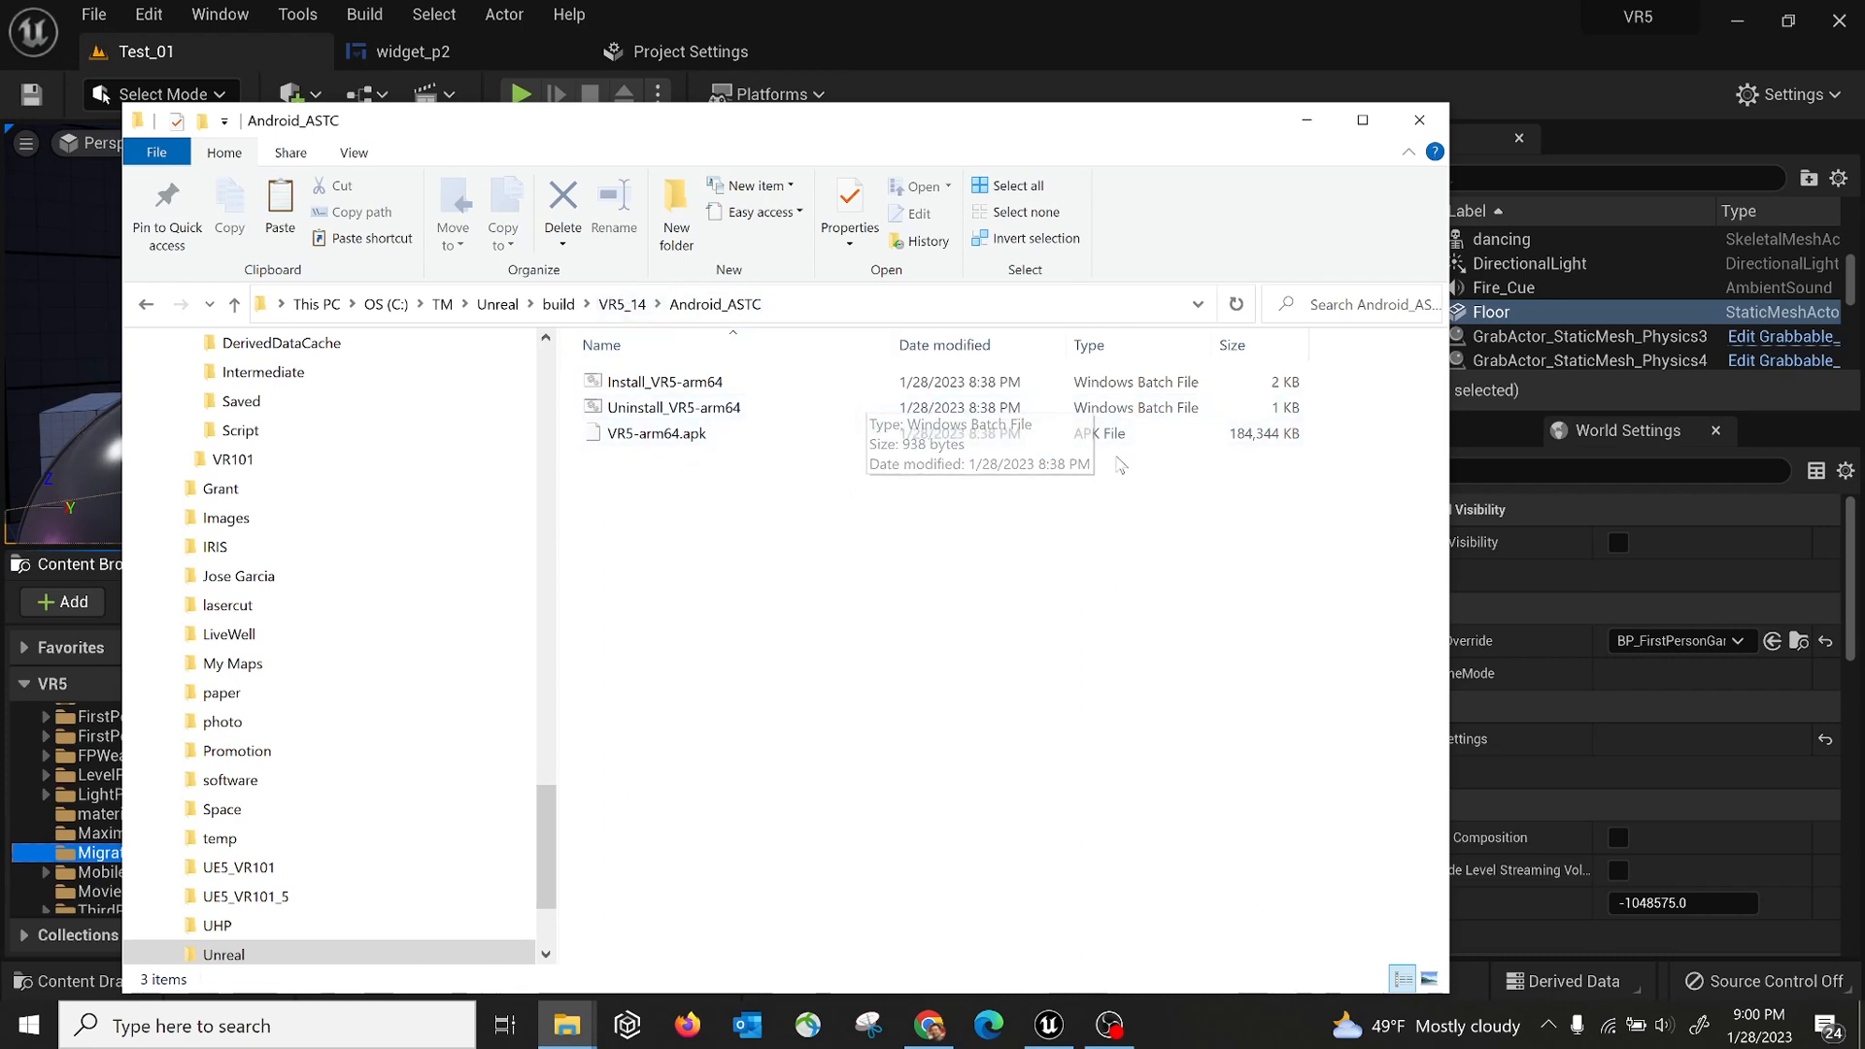
Open the VR5_13 build's Android_ASTC folder to compare its VR5-arm64.apk size with the VR5_14 build
click(622, 304)
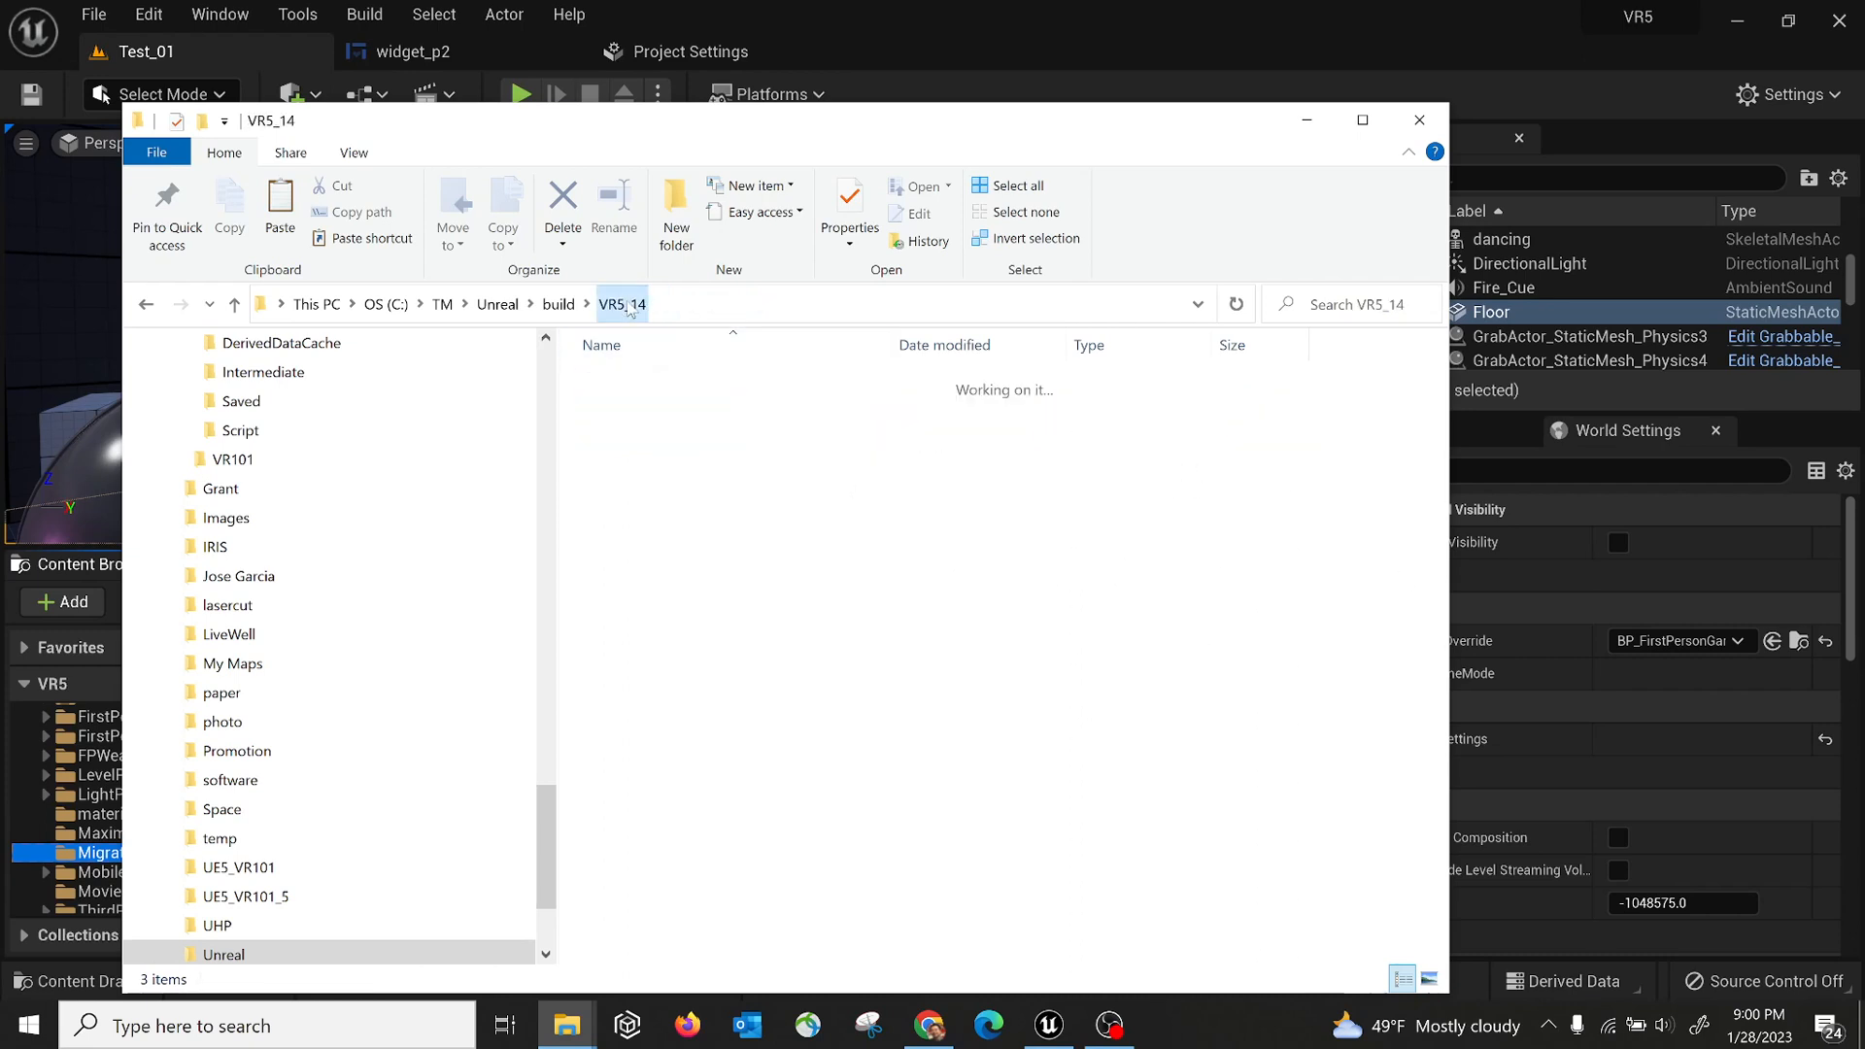
click(562, 304)
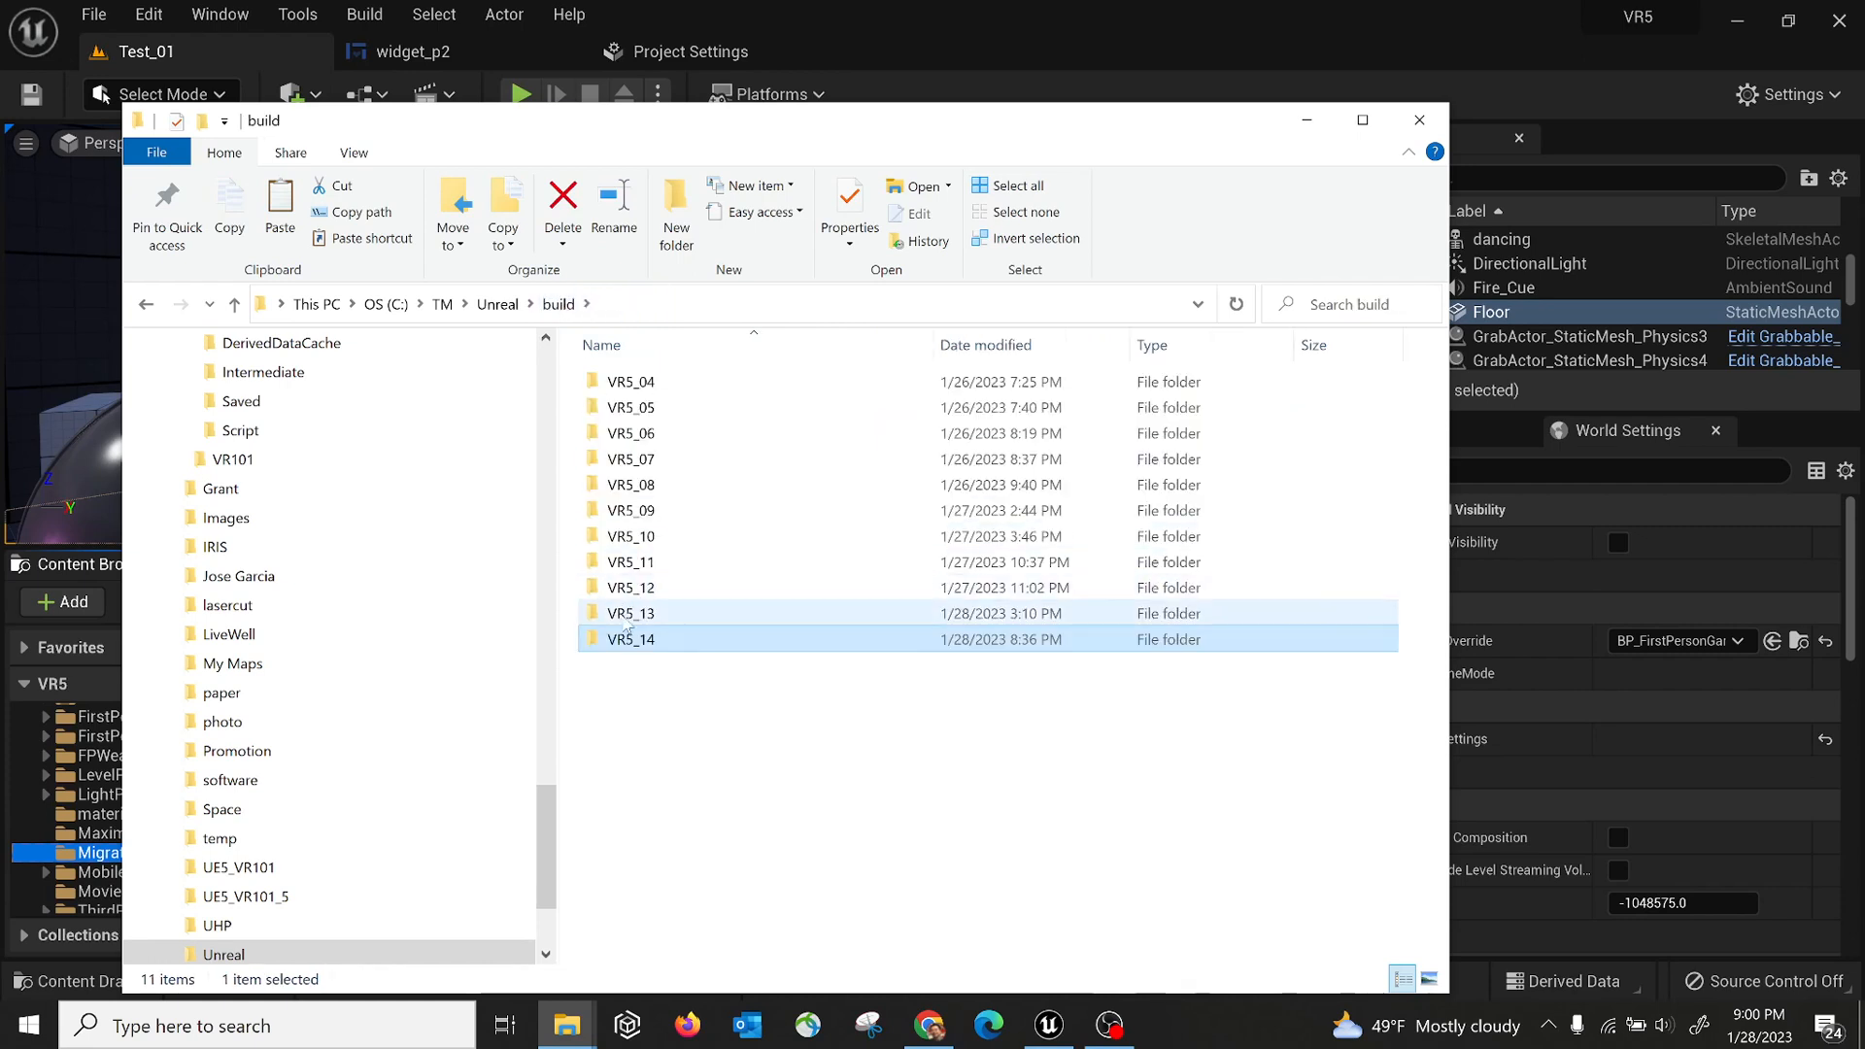
double_click(621, 612)
double_click(650, 384)
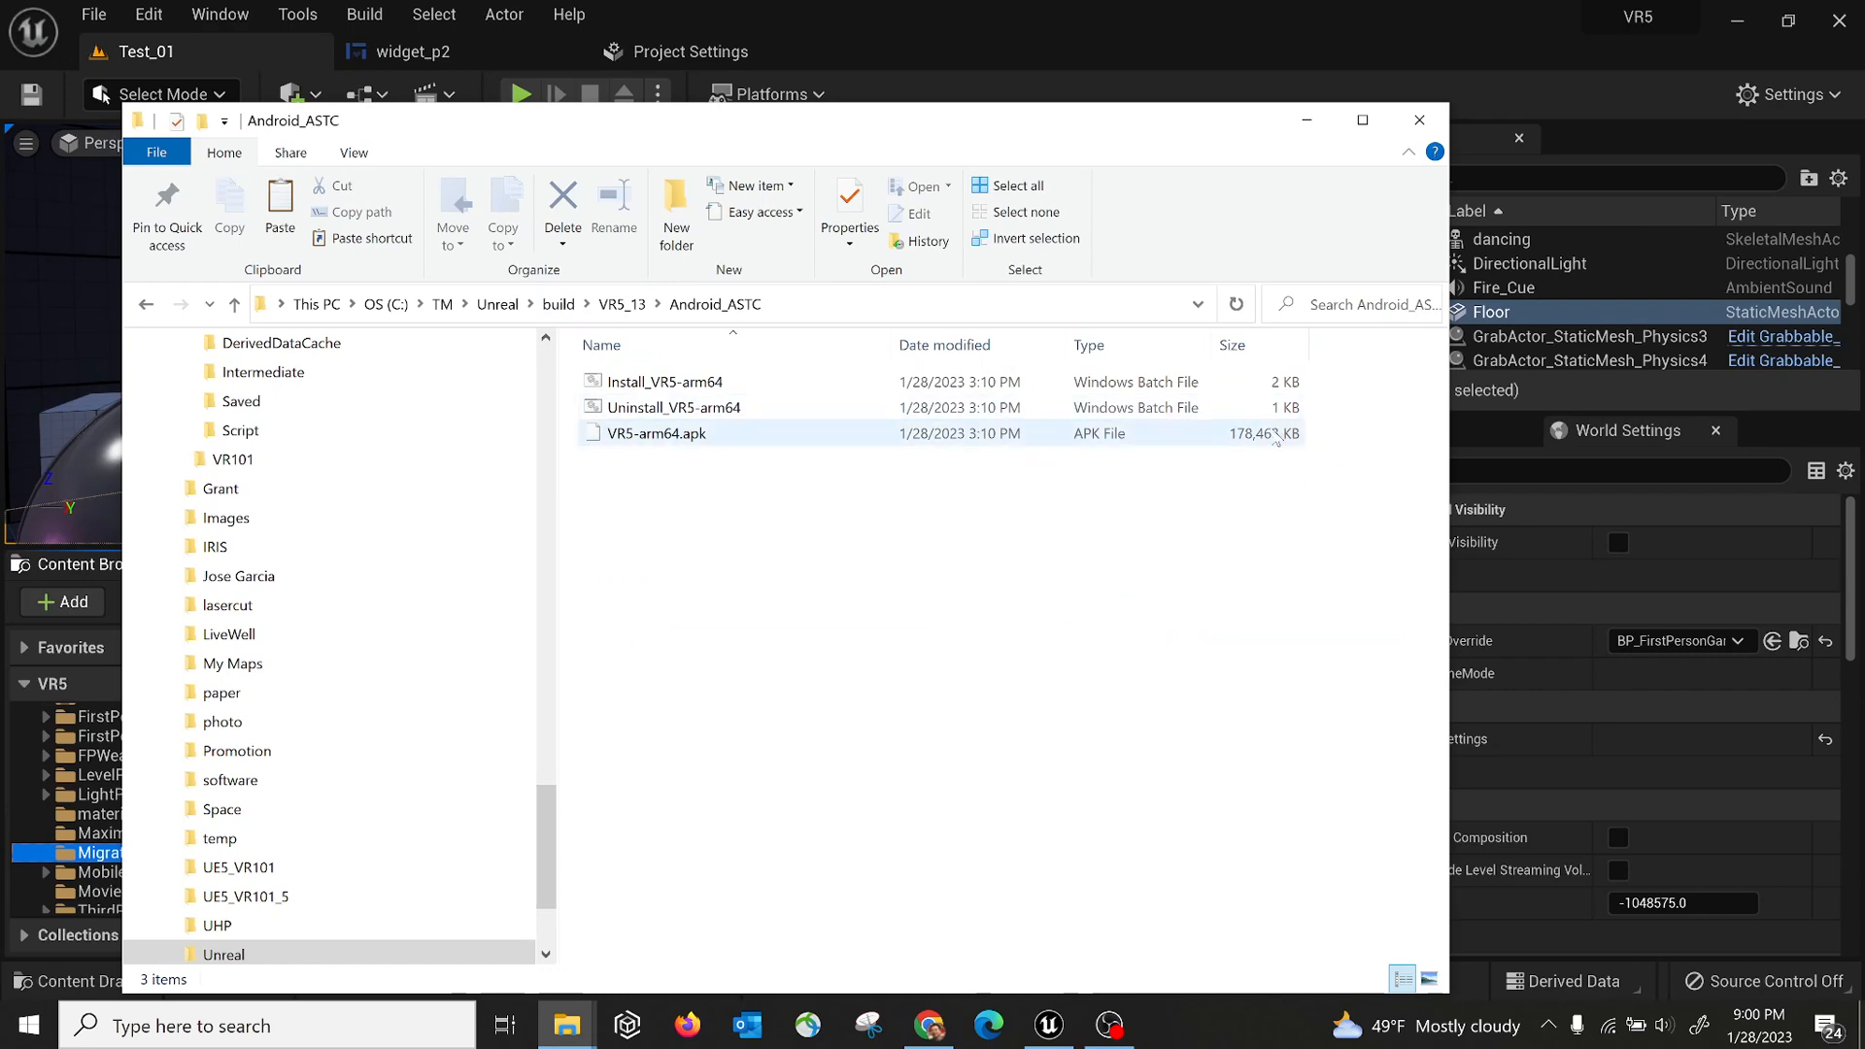
Switch back to Unreal Editor, select the shopping pair, and examine it and the embracing couple up close in the level viewport
click(1010, 33)
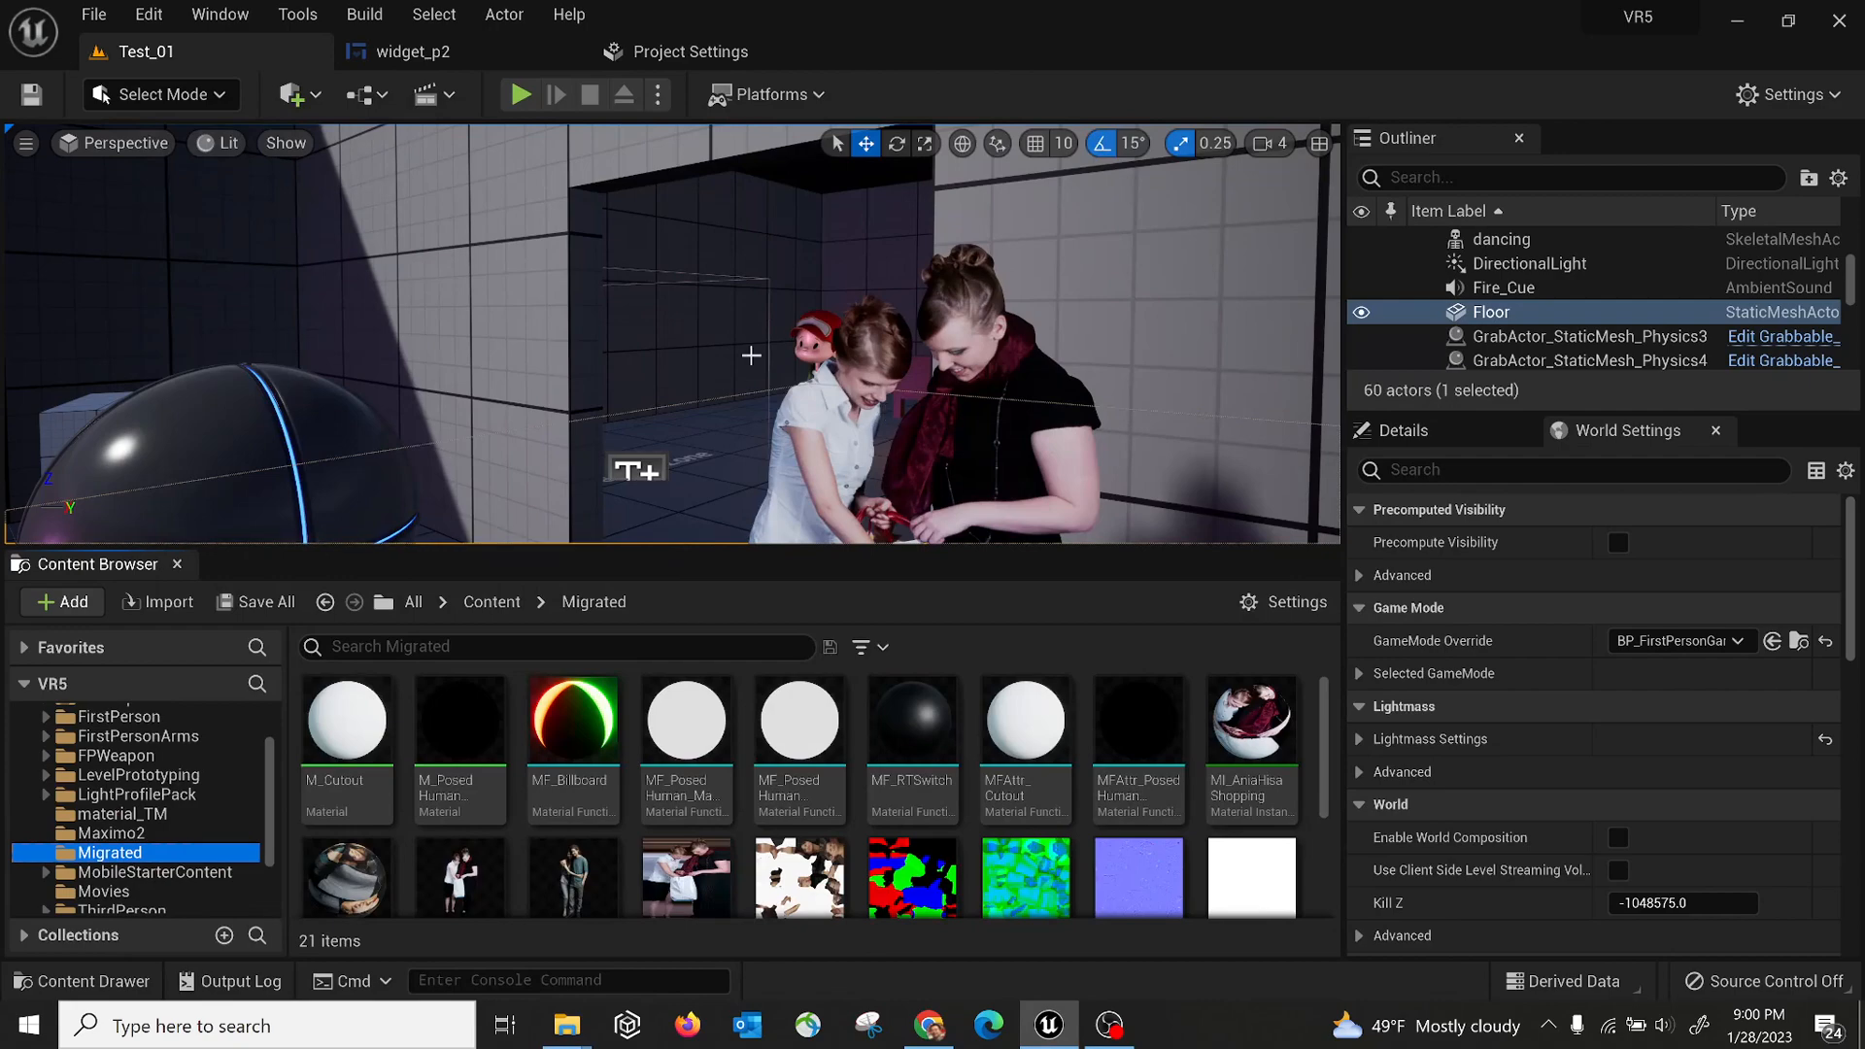
right_drag(750, 355, 645, 262)
click(693, 242)
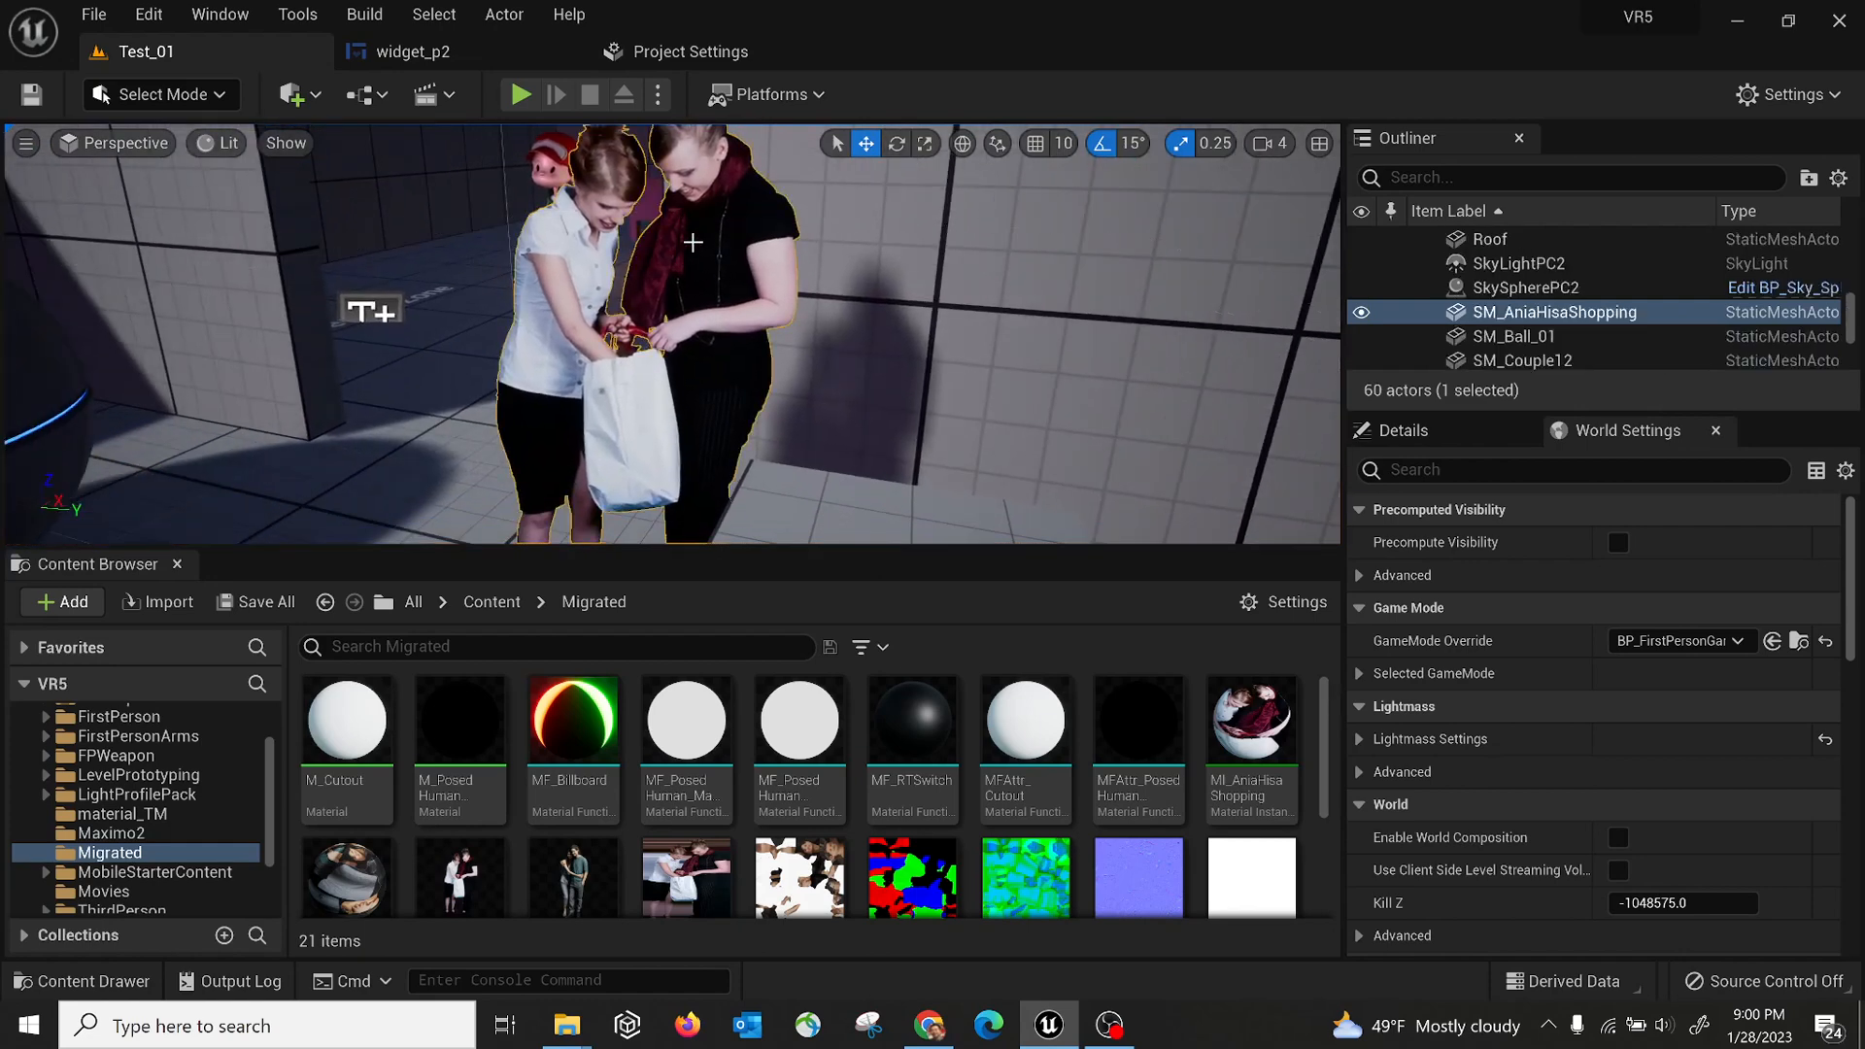
right_drag(454, 370, 820, 281)
key(w)
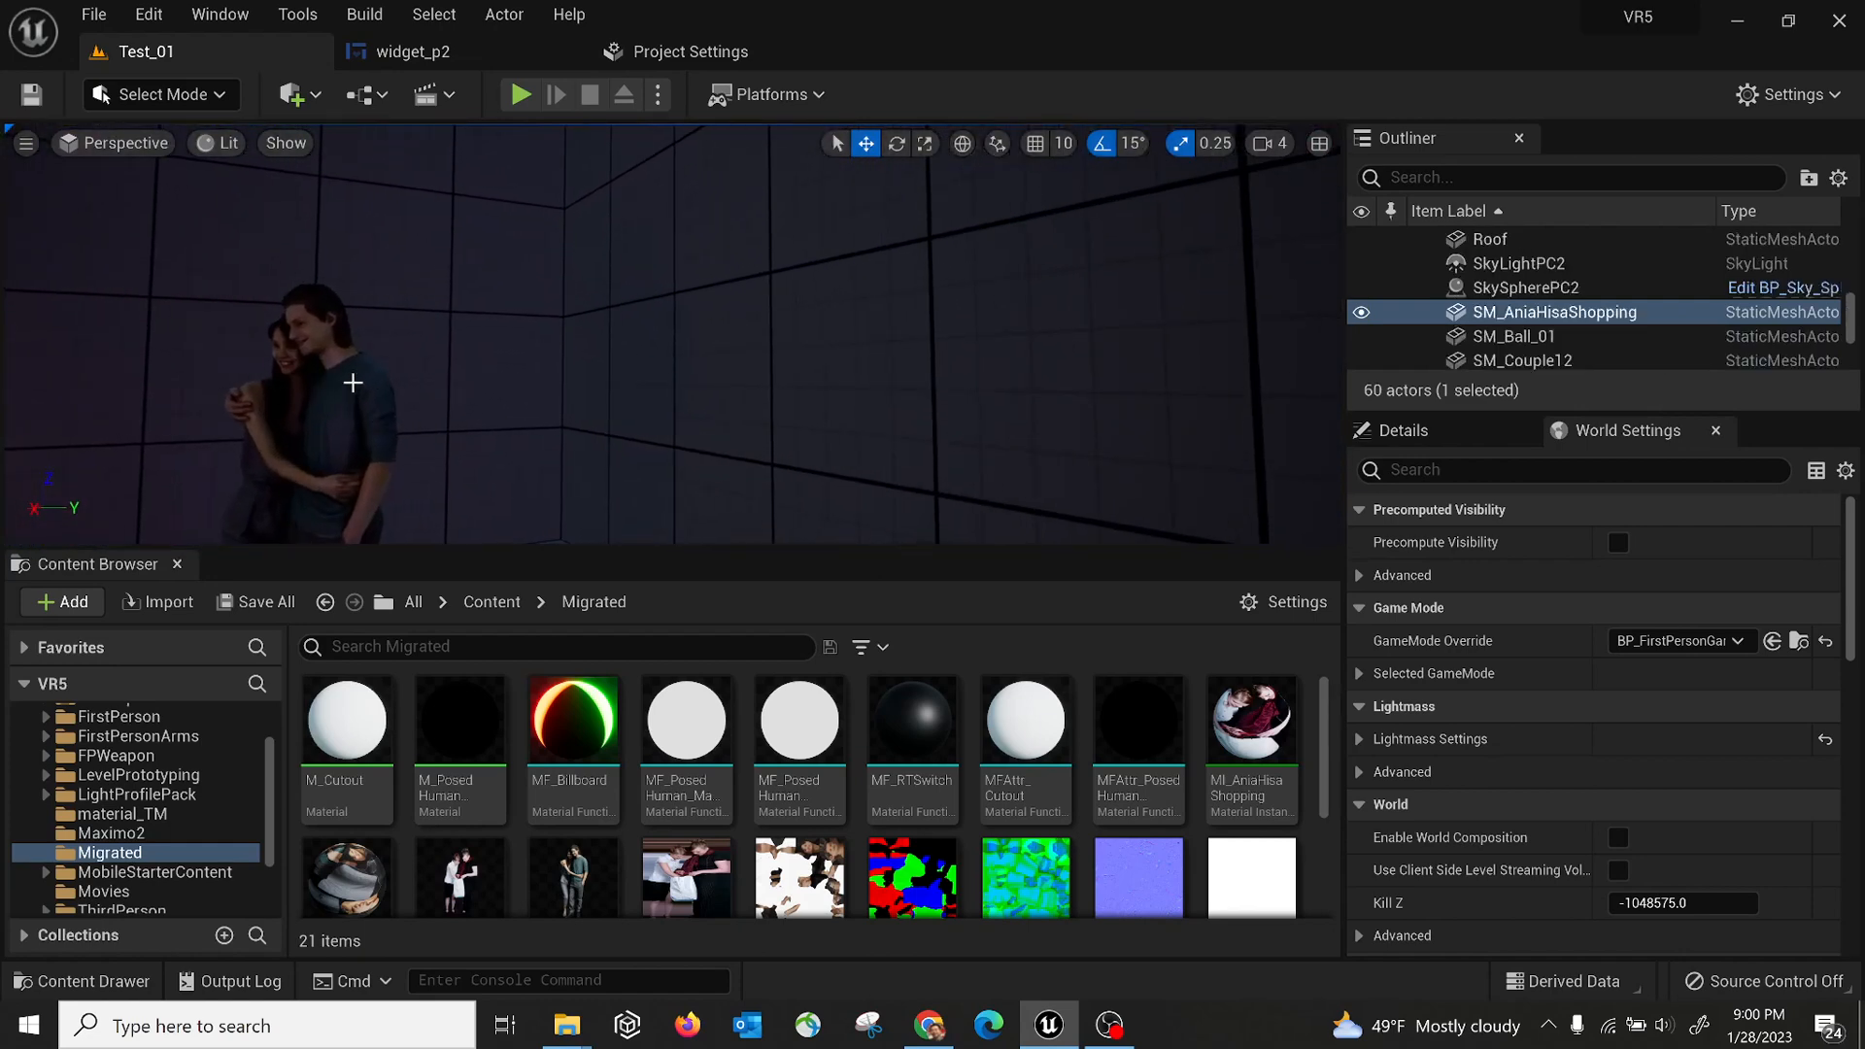
right_drag(602, 311, 638, 544)
key(w)
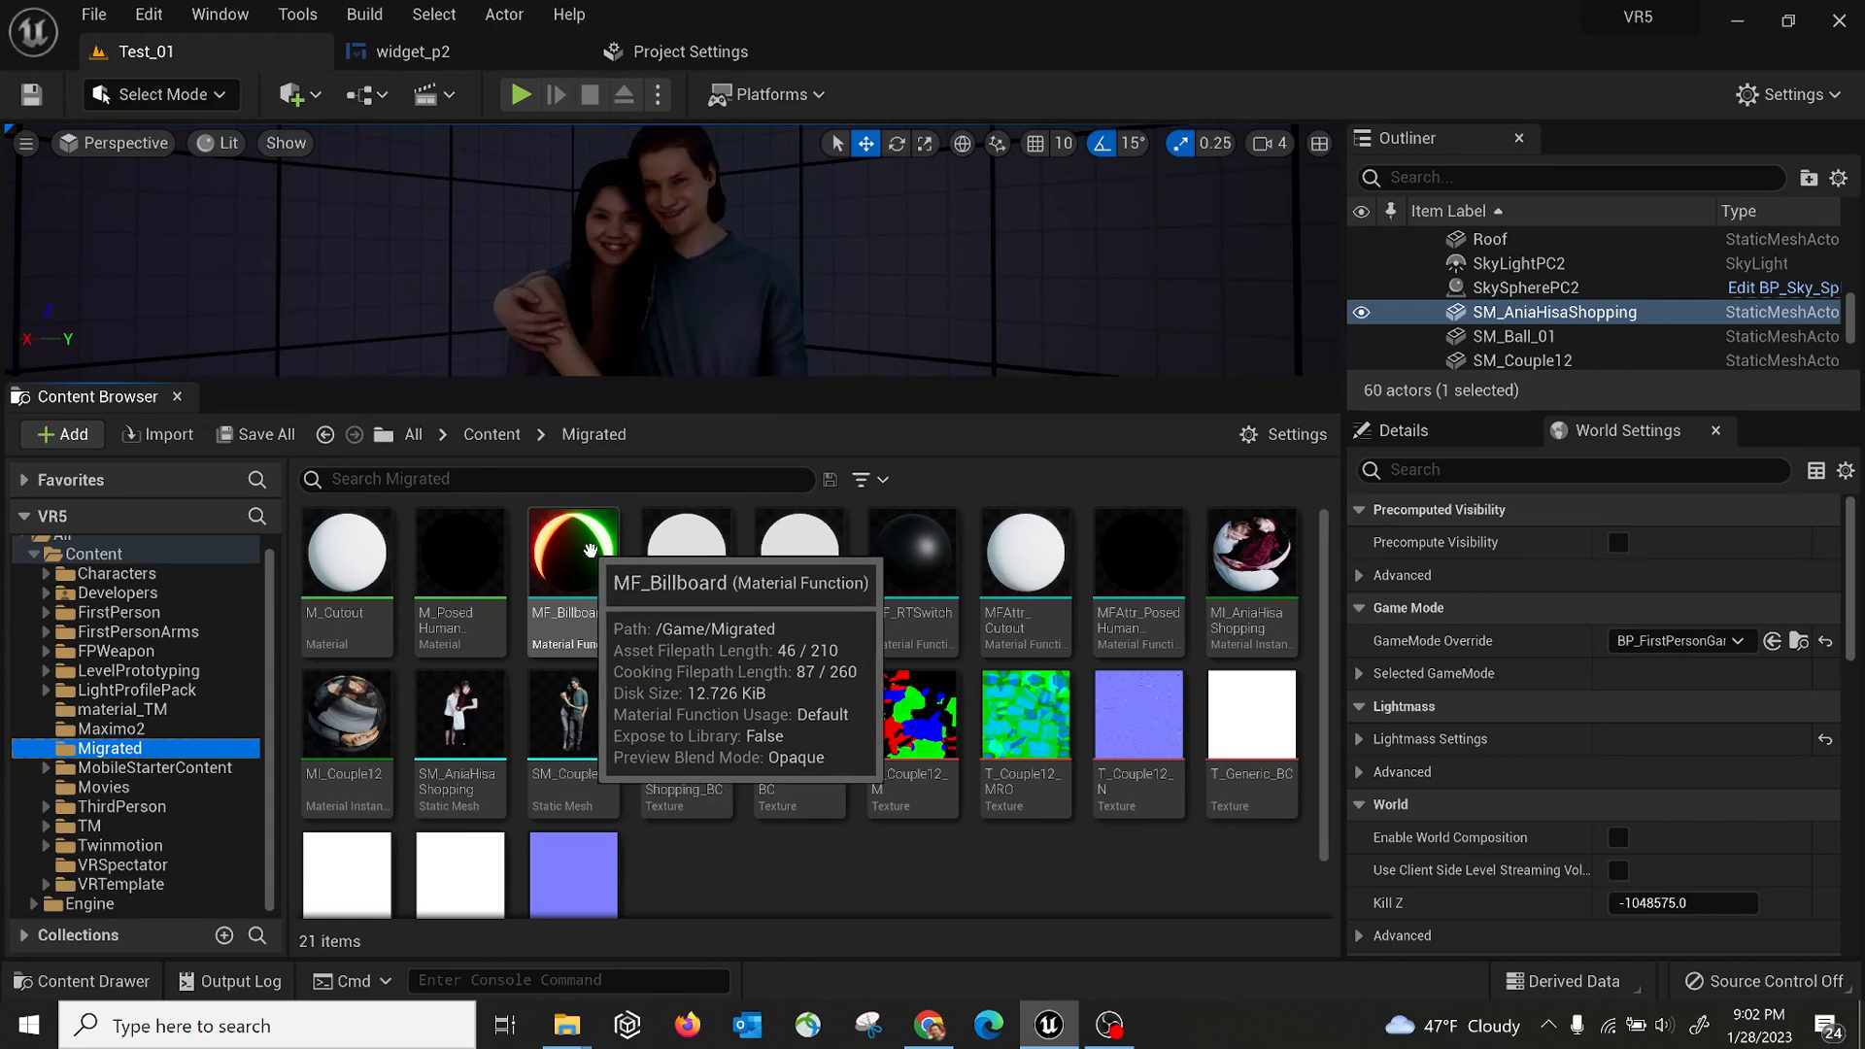
Inspect the graph of the MF_Billboard material function, and select the shopping pair's static mesh in the Migrated folder
double_click(591, 550)
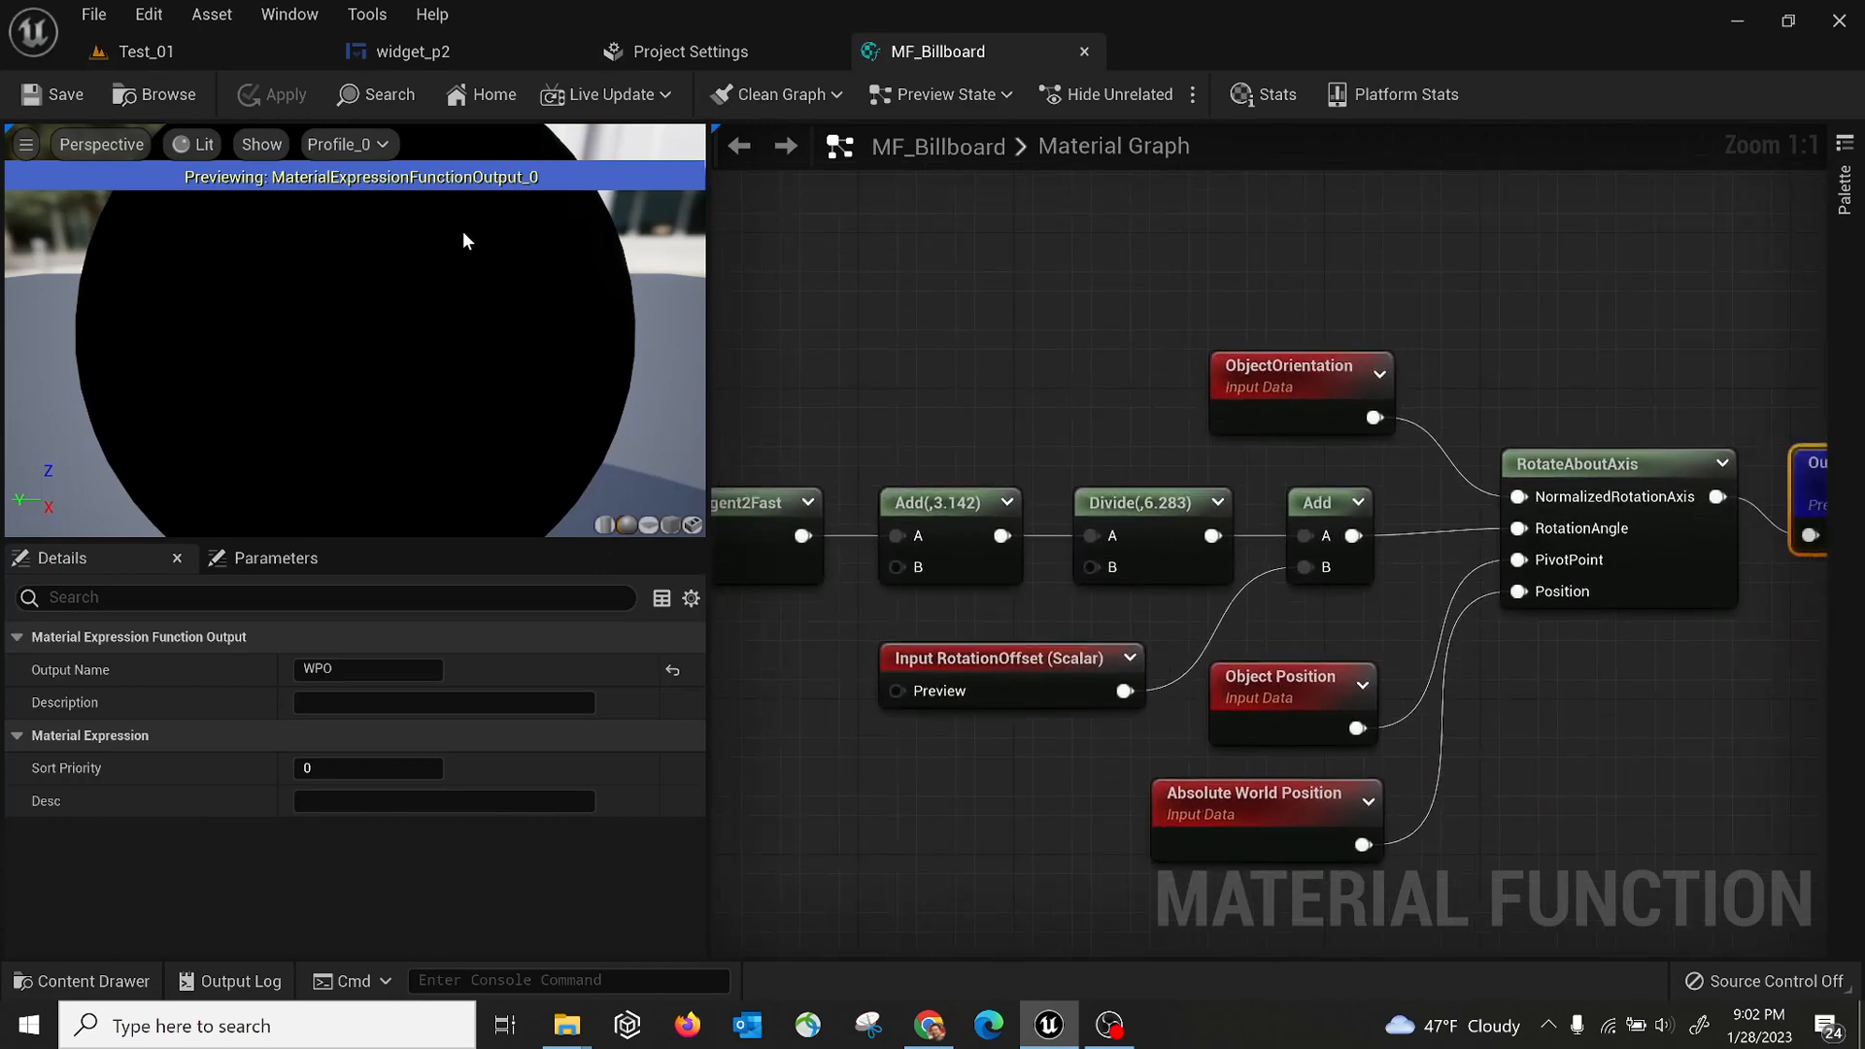
click(1084, 52)
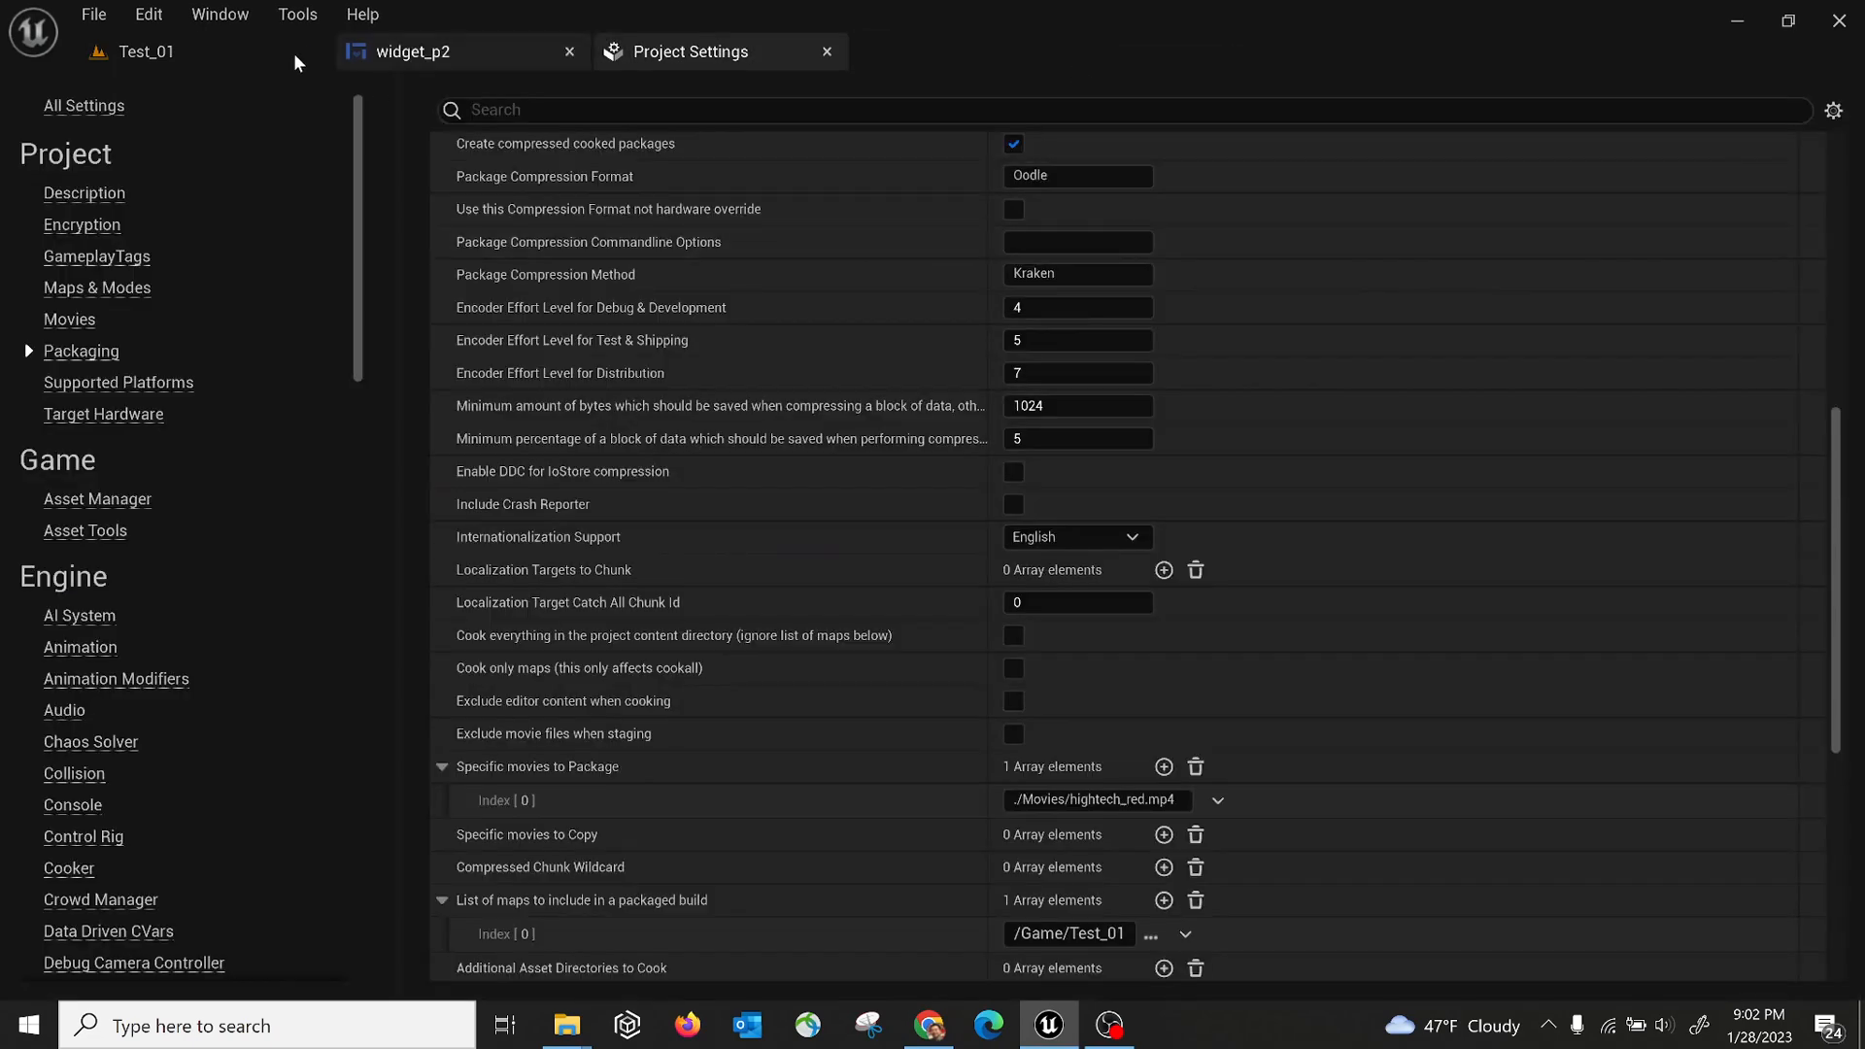
click(150, 51)
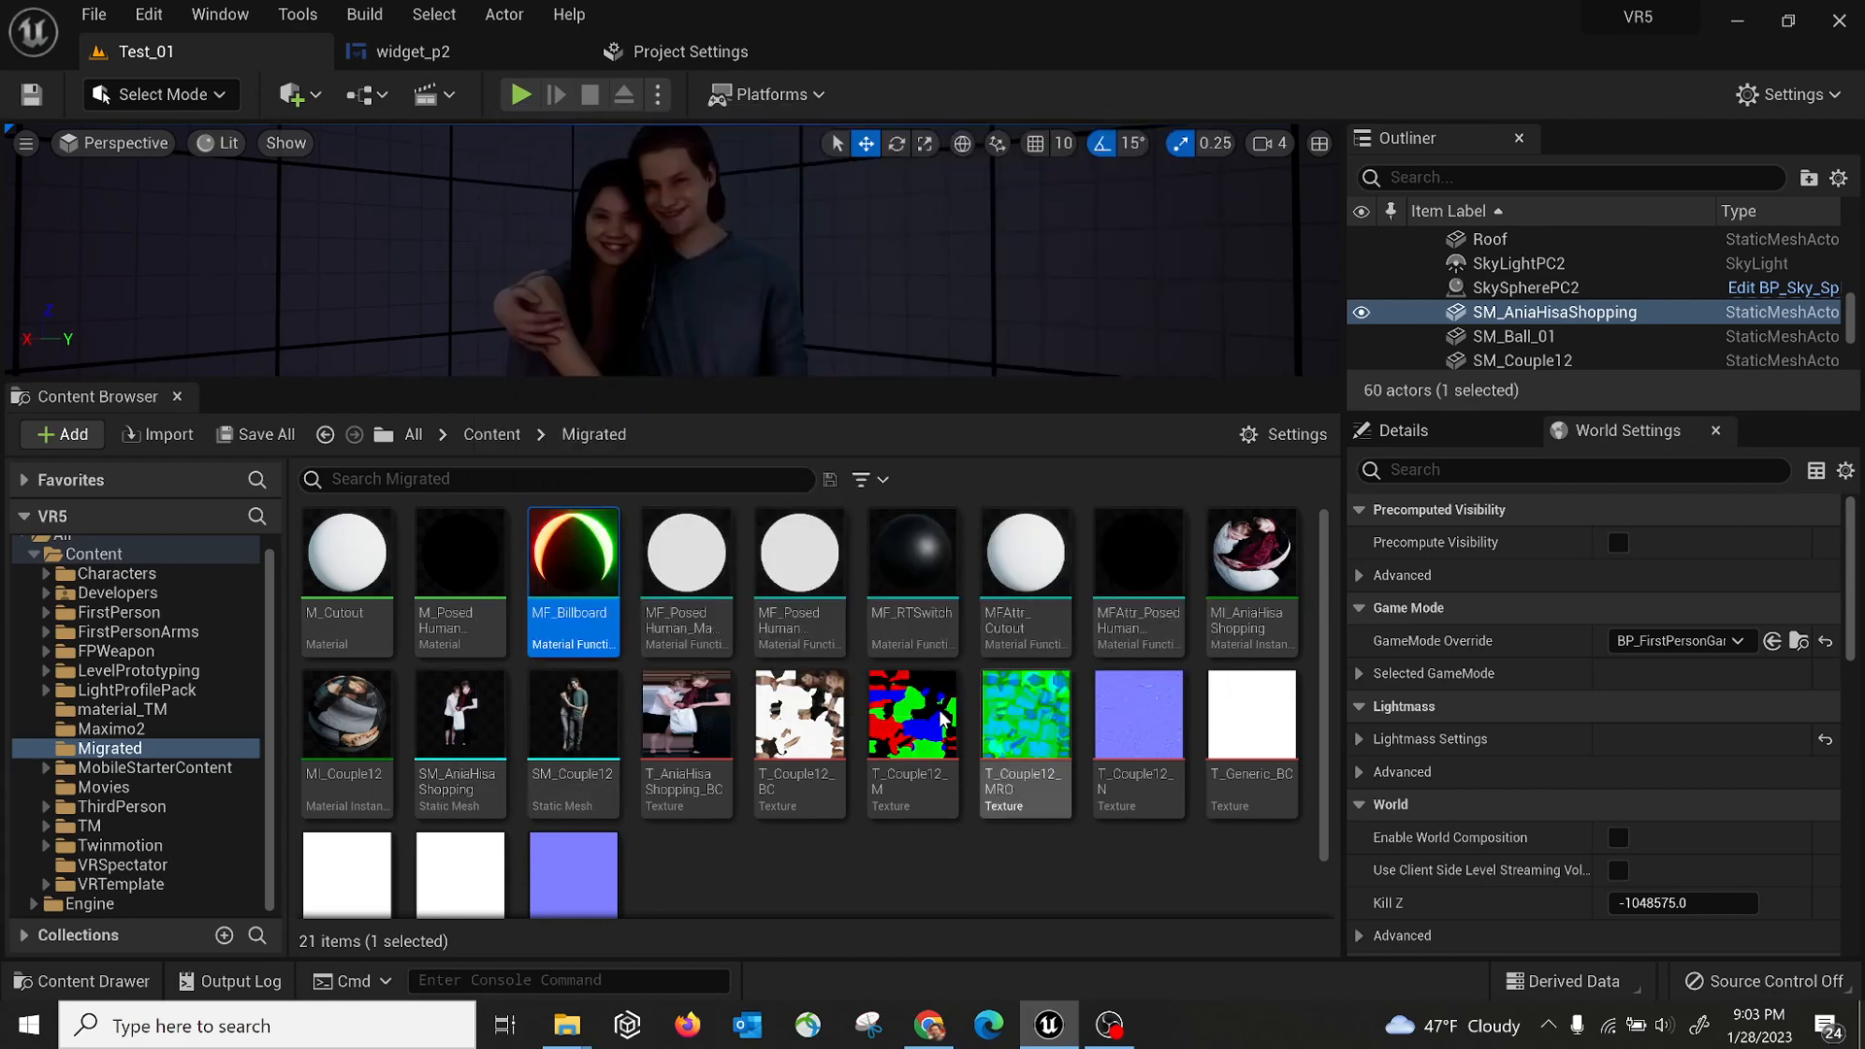
click(485, 748)
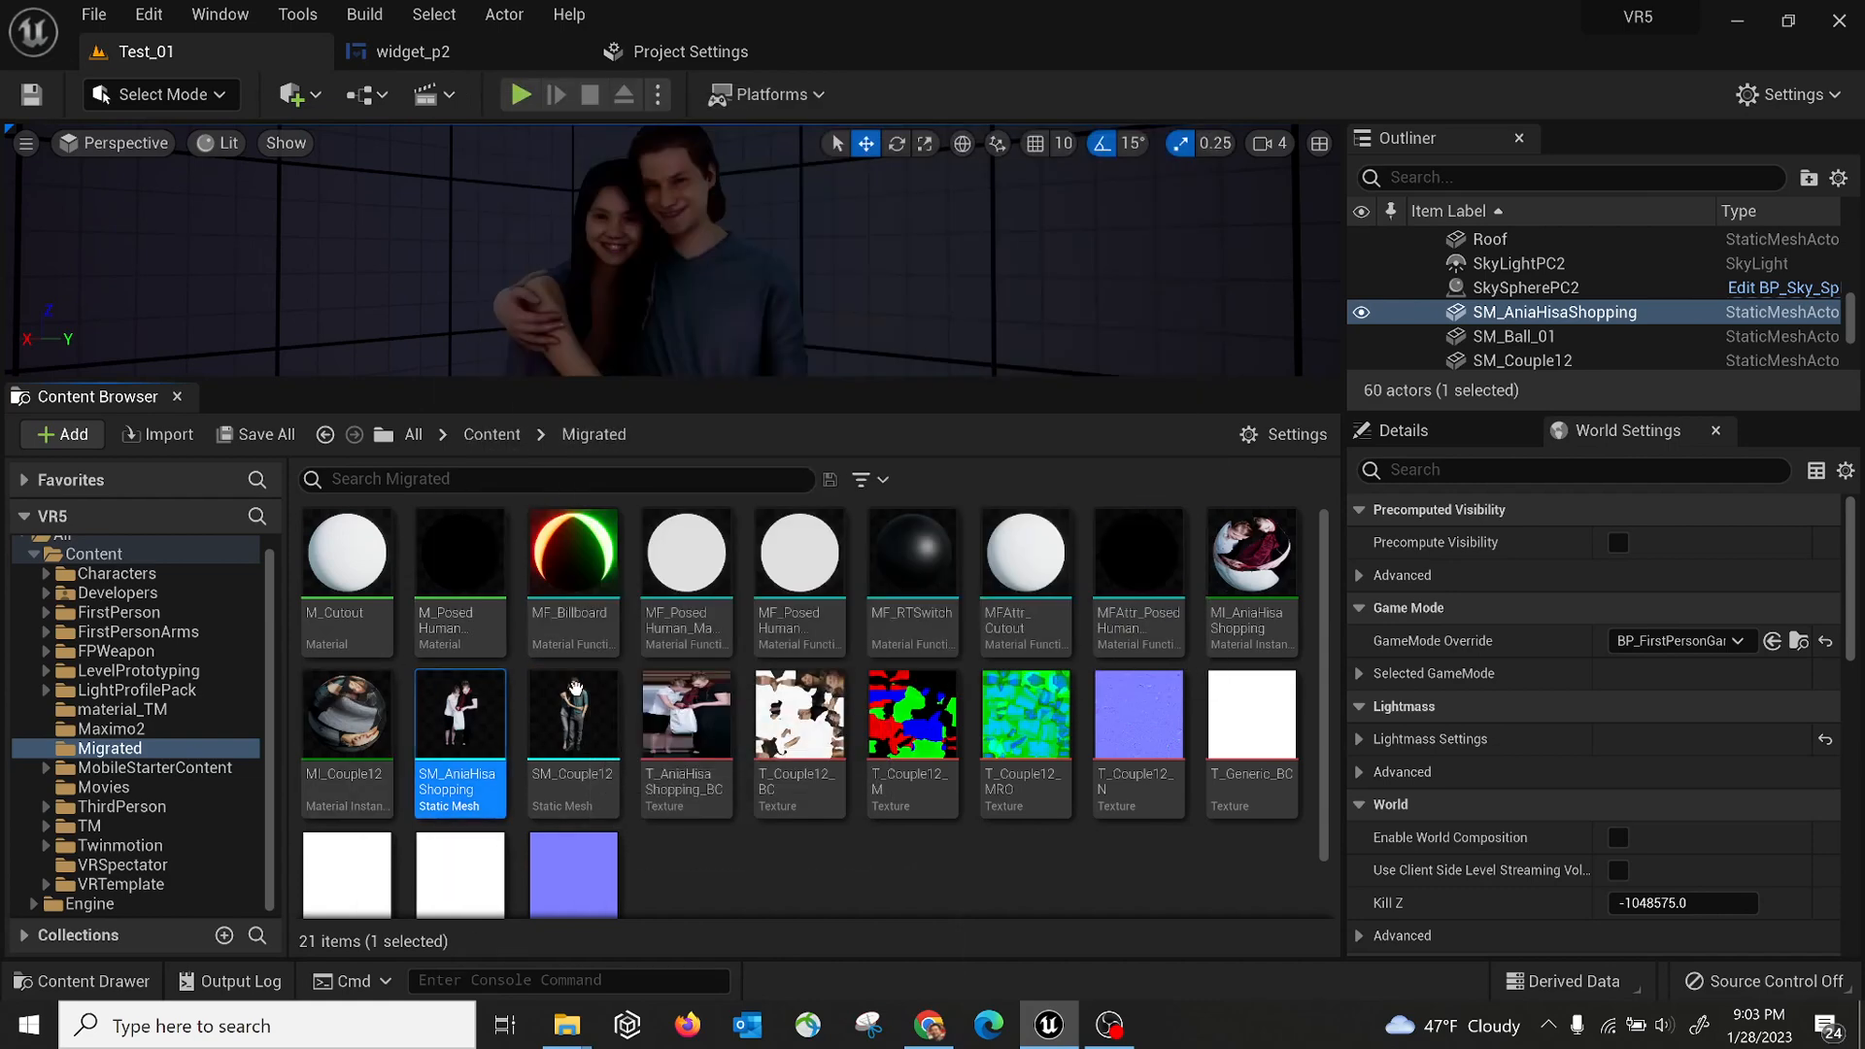
mouse_move(582, 567)
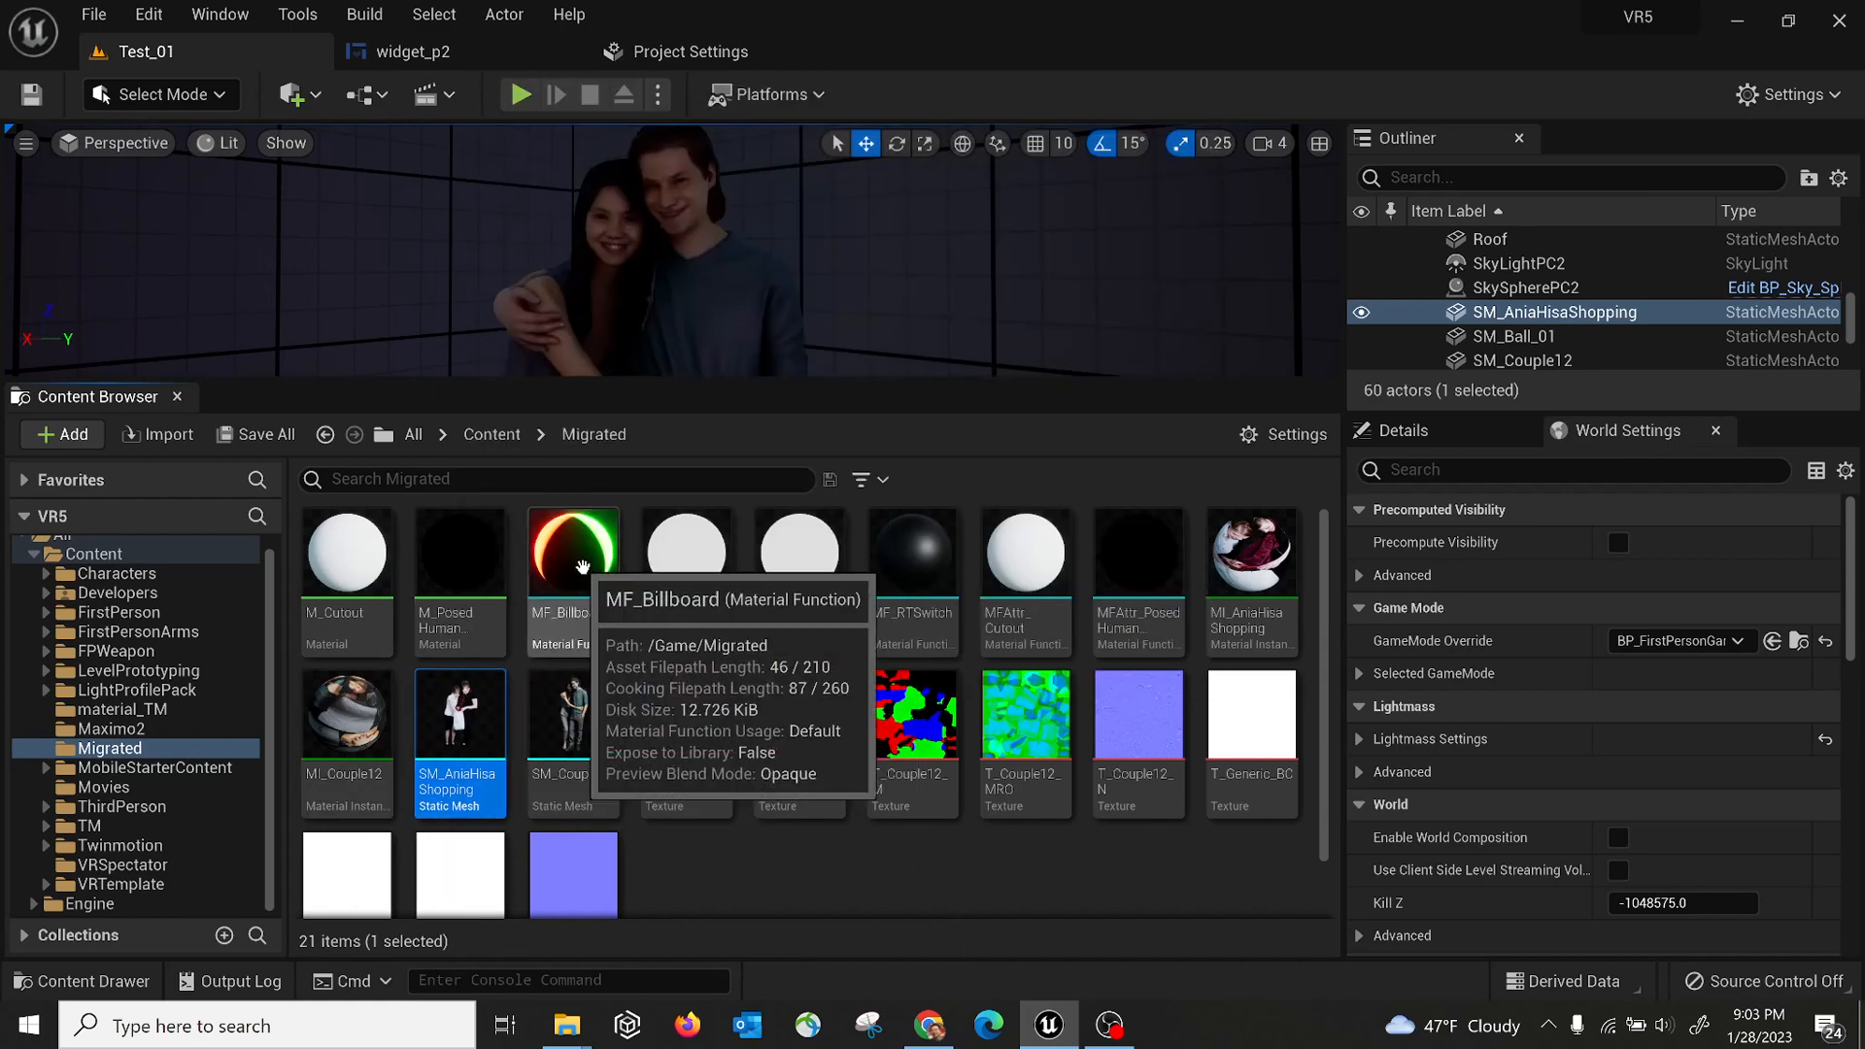